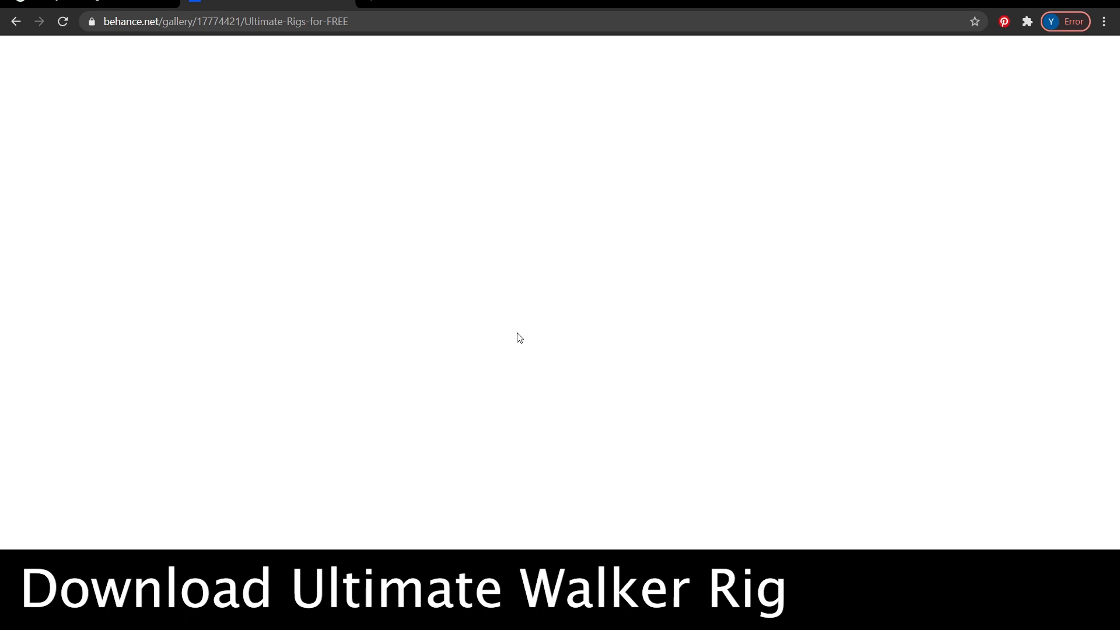
- Open the School of Motion "Walk Cycle Inspiration" result from the walk cycle image search in a new tab
{"action": "left_click", "coordinate": [112, 1]}
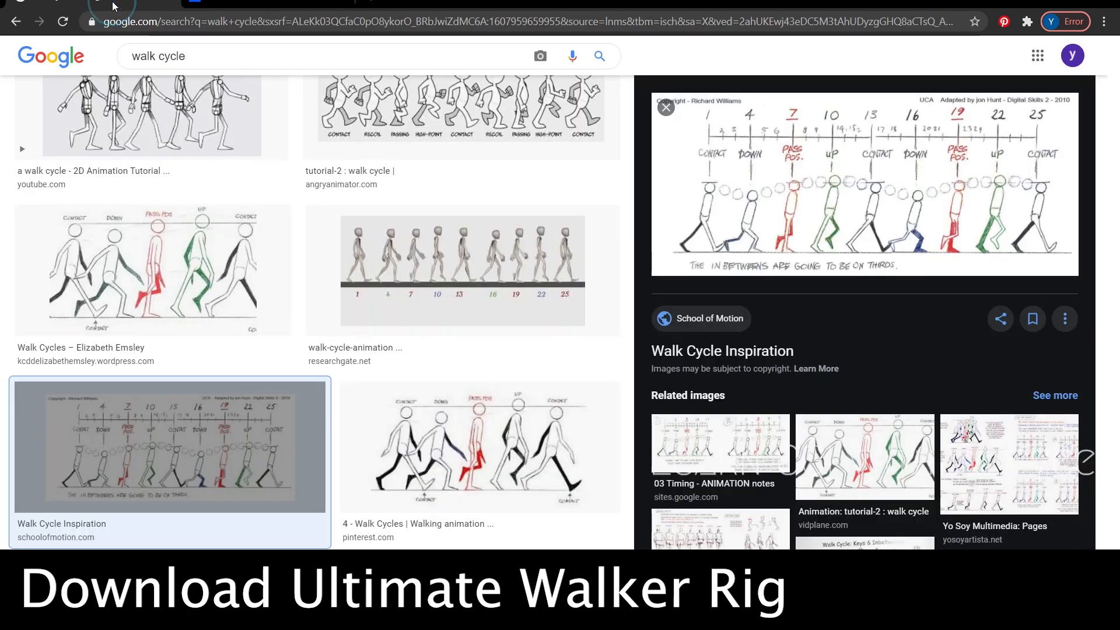
{"action": "scroll", "coordinate": [261, 203], "scroll_direction": "up", "scroll_amount": 3}
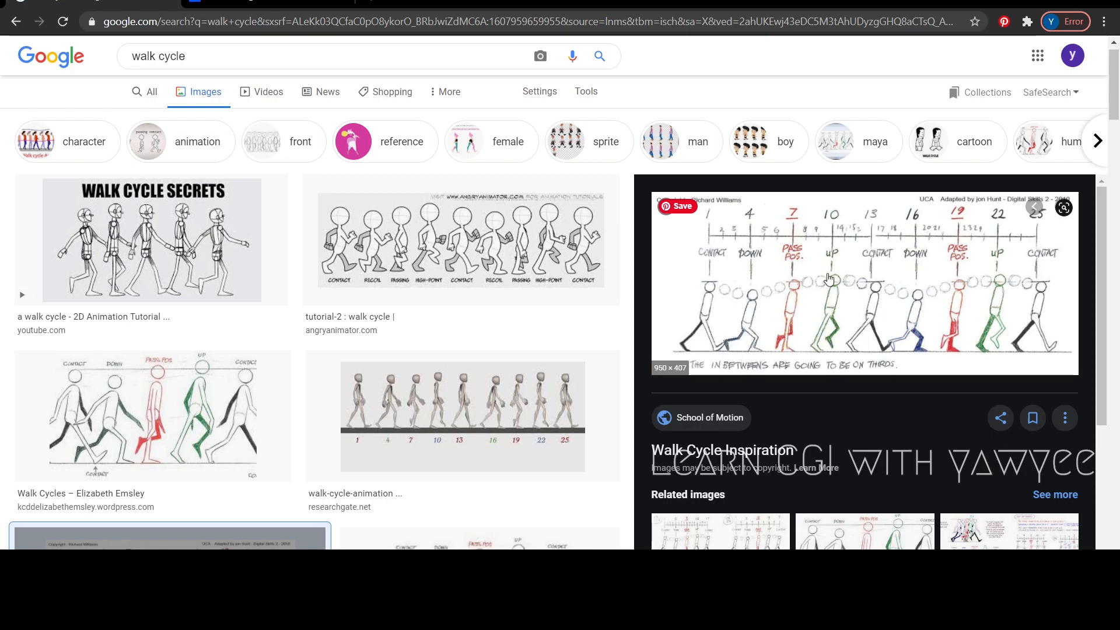
{"action": "right_click", "coordinate": [899, 272]}
{"action": "left_click", "coordinate": [957, 282]}
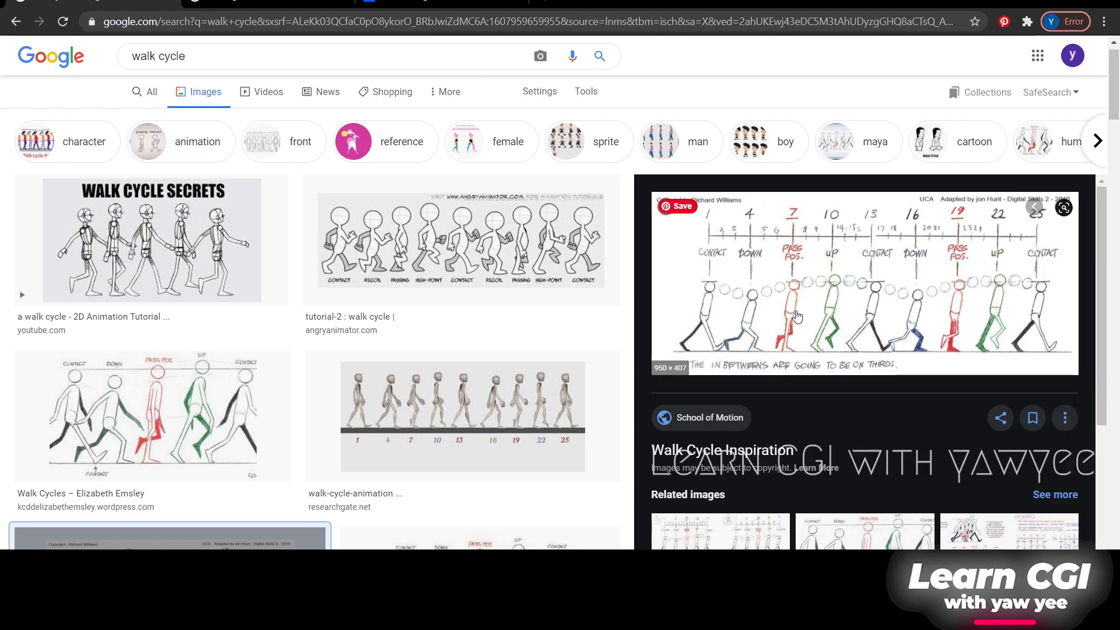
- Look through the Ultimate Rigs for FREE page on Behance, examining the Ultimate Bony, Ultimate Beefy and Pictoplasma rigs
{"action": "left_click", "coordinate": [412, 2]}
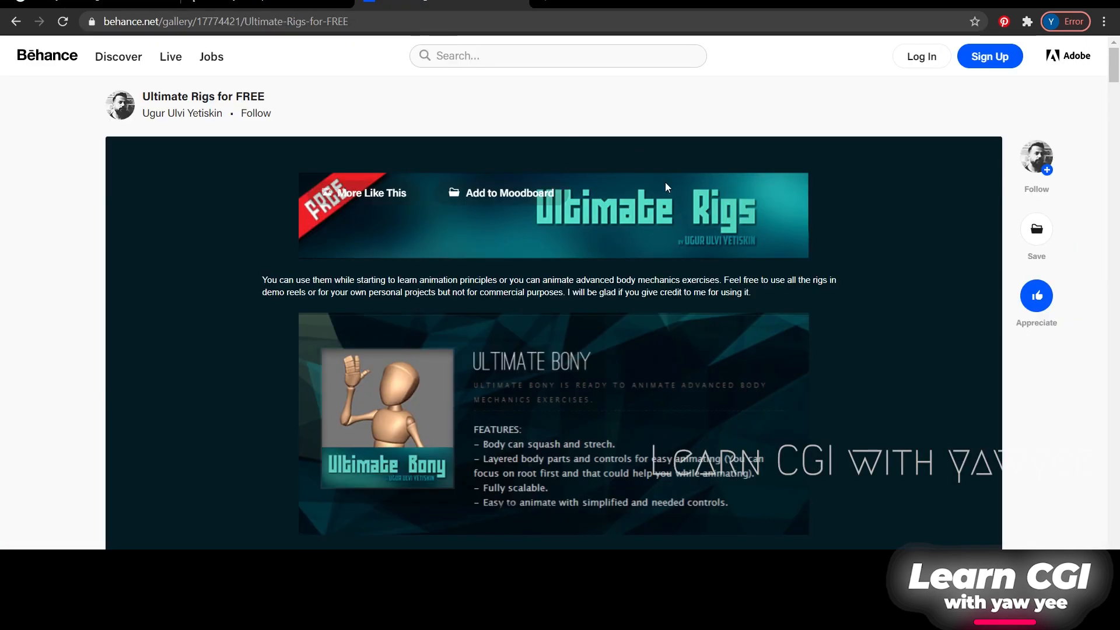
{"action": "scroll", "coordinate": [644, 216], "scroll_direction": "down", "scroll_amount": 5}
{"action": "scroll", "coordinate": [644, 222], "scroll_direction": "down", "scroll_amount": 7}
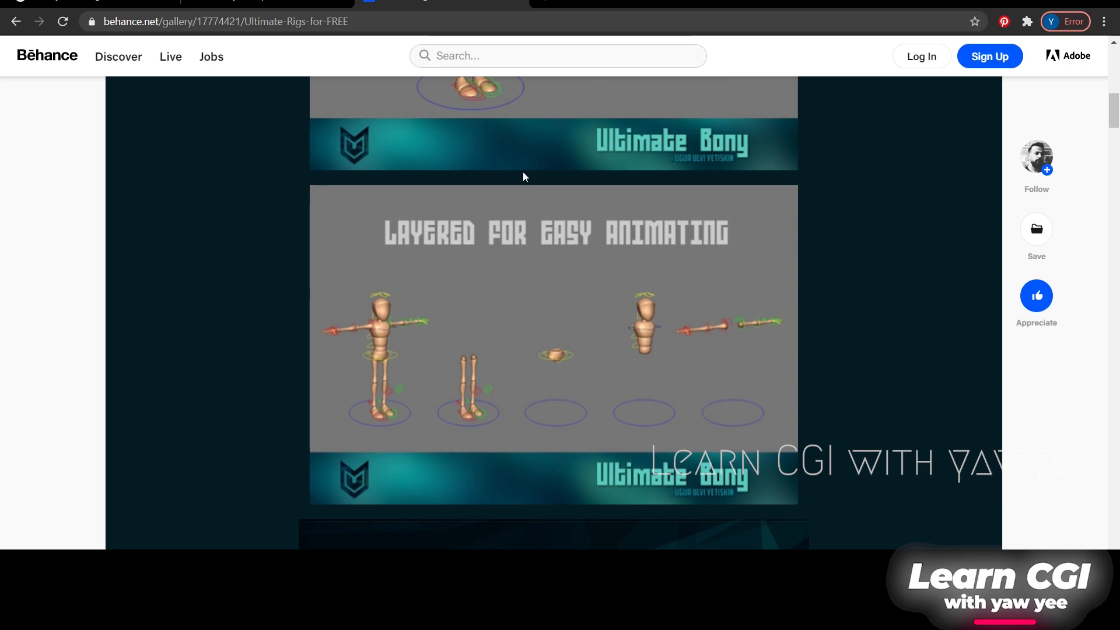
{"action": "scroll", "coordinate": [522, 173], "scroll_direction": "down", "scroll_amount": 6}
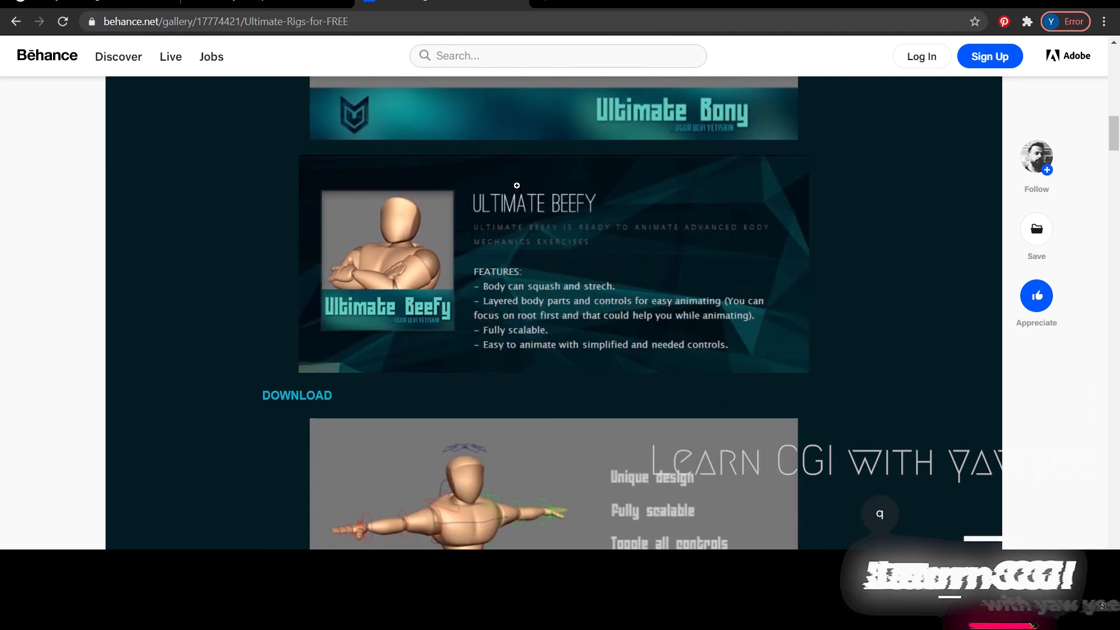
{"action": "scroll", "coordinate": [516, 185], "scroll_direction": "down", "scroll_amount": 10}
{"action": "scroll", "coordinate": [508, 213], "scroll_direction": "up", "scroll_amount": 12}
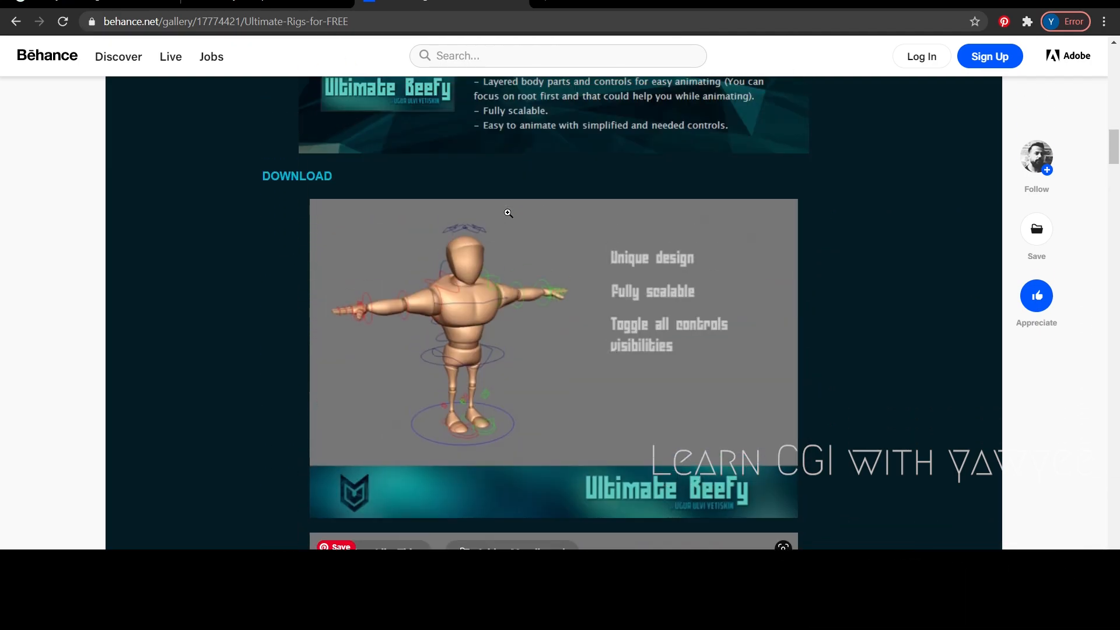
{"action": "scroll", "coordinate": [479, 266], "scroll_direction": "down", "scroll_amount": 7}
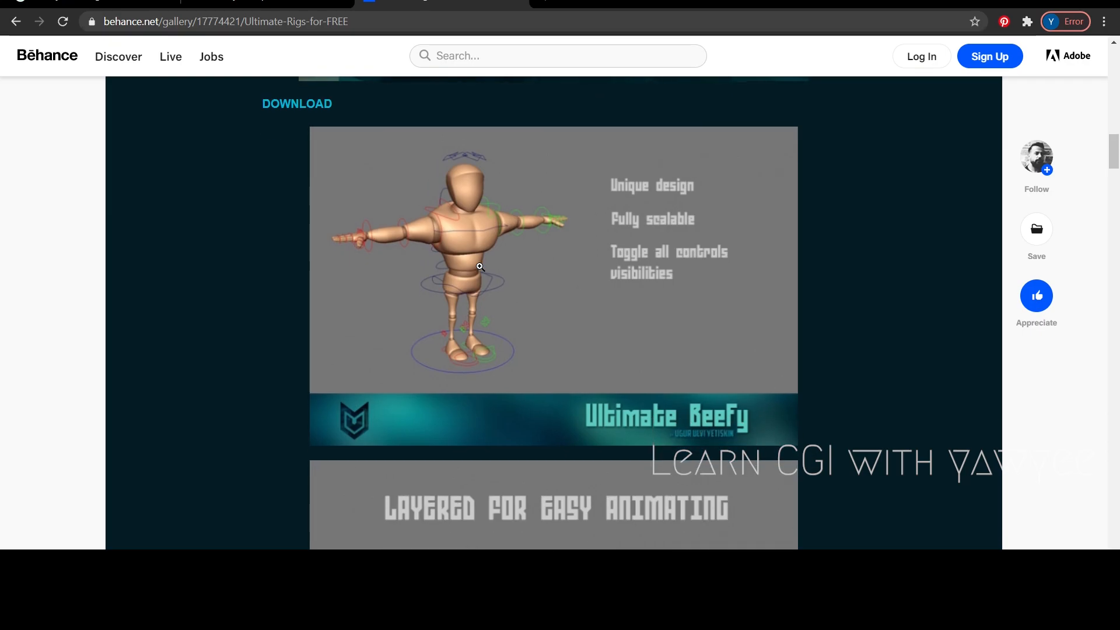
{"action": "scroll", "coordinate": [480, 267], "scroll_direction": "down", "scroll_amount": 11}
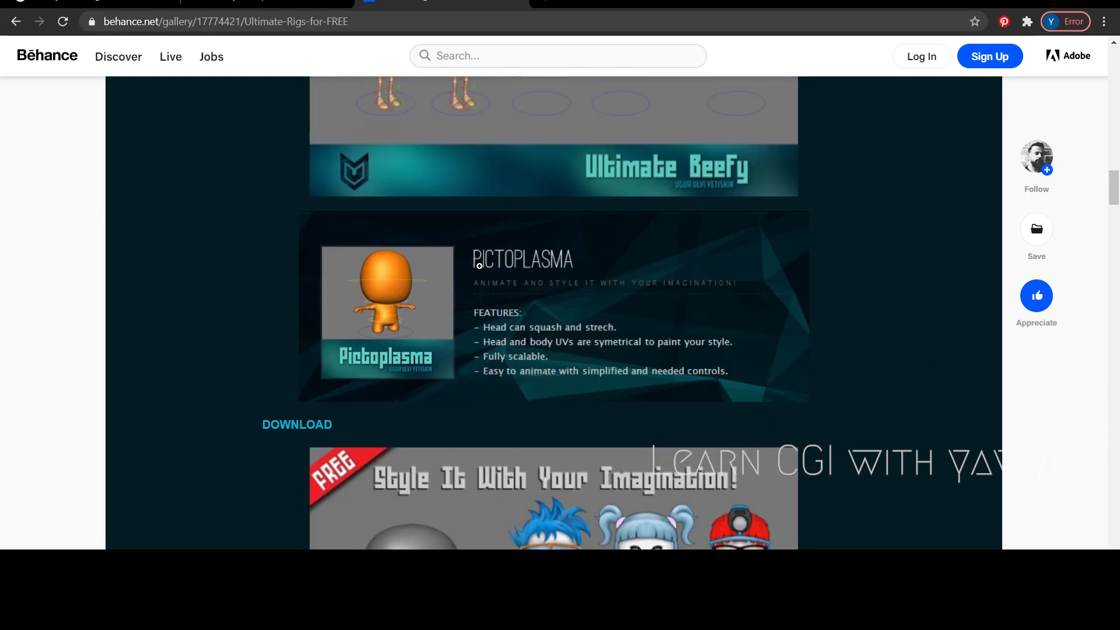
{"action": "scroll", "coordinate": [425, 320], "scroll_direction": "up", "scroll_amount": 20}
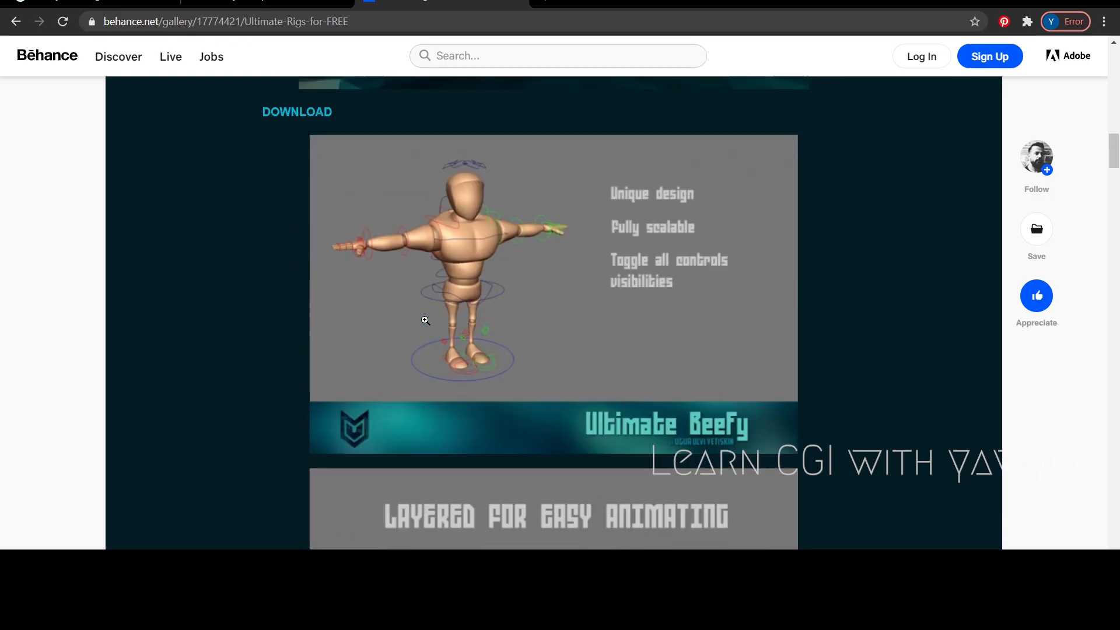
{"action": "scroll", "coordinate": [425, 320], "scroll_direction": "up", "scroll_amount": 6}
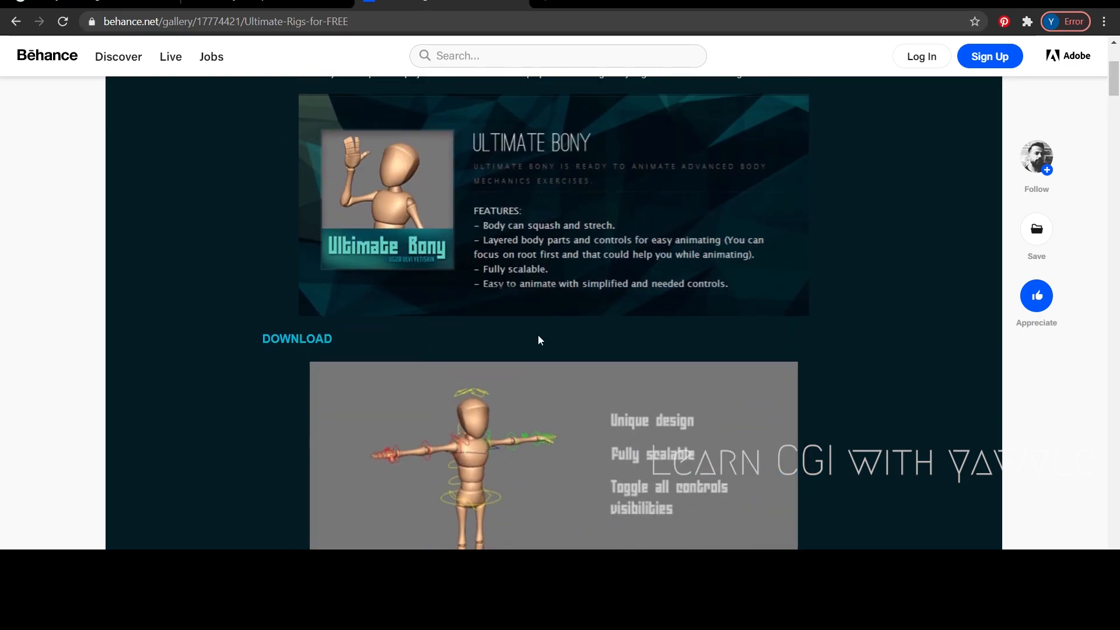
{"action": "scroll", "coordinate": [529, 328], "scroll_direction": "up", "scroll_amount": 4}
- Examine the remaining free rigs on the page, including Ultimate Walker, Ultimate Handy, Ultimate Tailed and Ultimate Pendulum
{"action": "scroll", "coordinate": [530, 328], "scroll_direction": "down", "scroll_amount": 14}
{"action": "scroll", "coordinate": [524, 339], "scroll_direction": "down", "scroll_amount": 20}
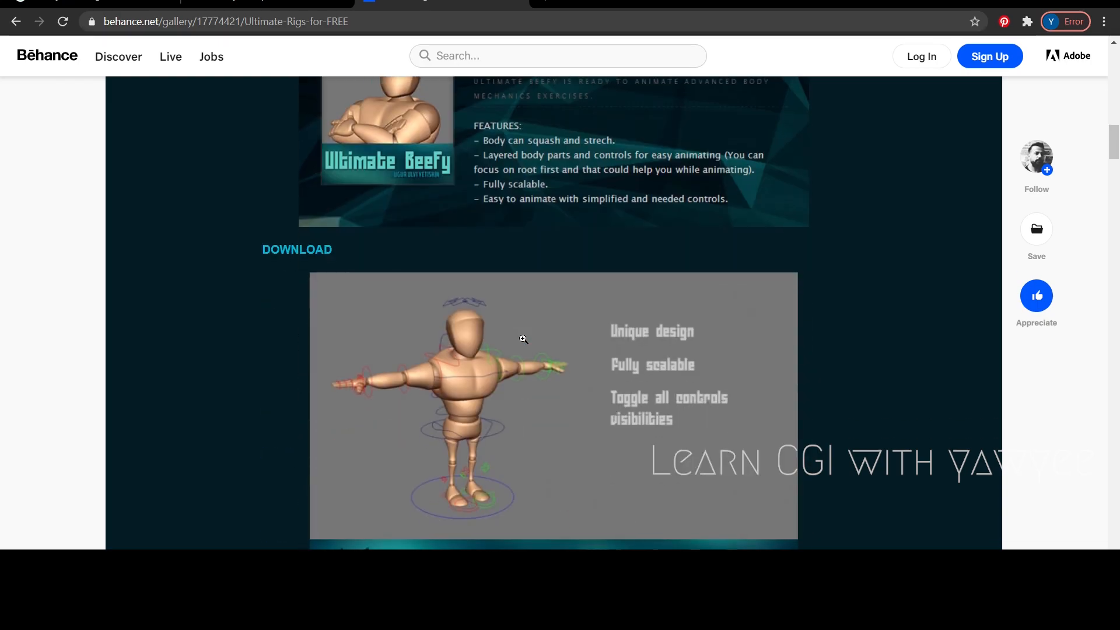
{"action": "scroll", "coordinate": [522, 342], "scroll_direction": "down", "scroll_amount": 10}
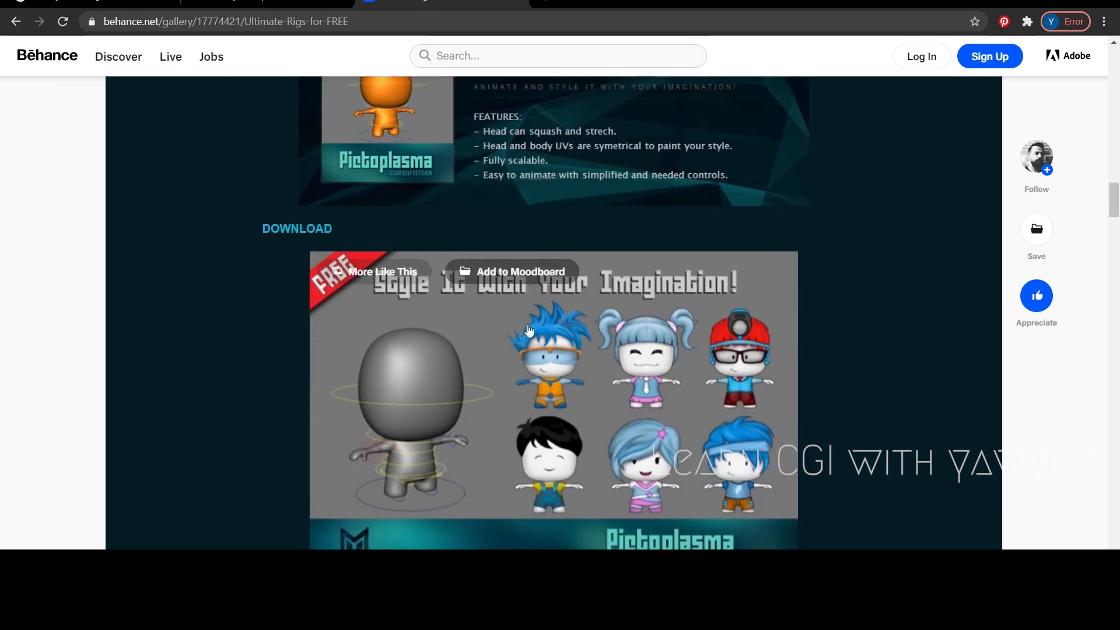
{"action": "scroll", "coordinate": [527, 198], "scroll_direction": "down", "scroll_amount": 11}
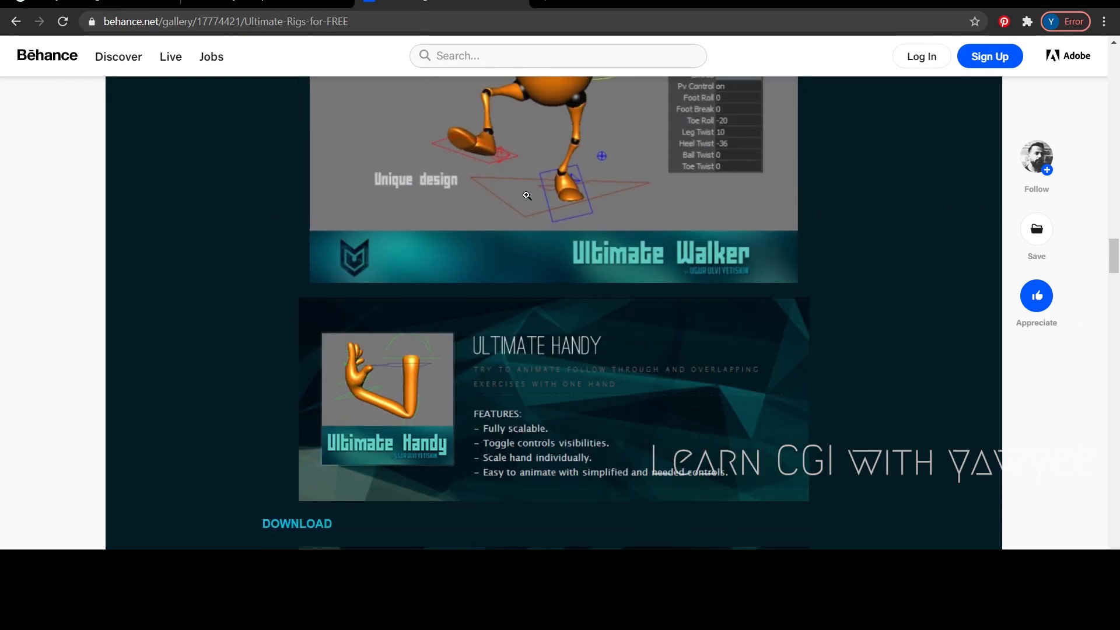
{"action": "scroll", "coordinate": [530, 257], "scroll_direction": "up", "scroll_amount": 4}
{"action": "scroll", "coordinate": [537, 309], "scroll_direction": "down", "scroll_amount": 5}
{"action": "scroll", "coordinate": [538, 314], "scroll_direction": "down", "scroll_amount": 17}
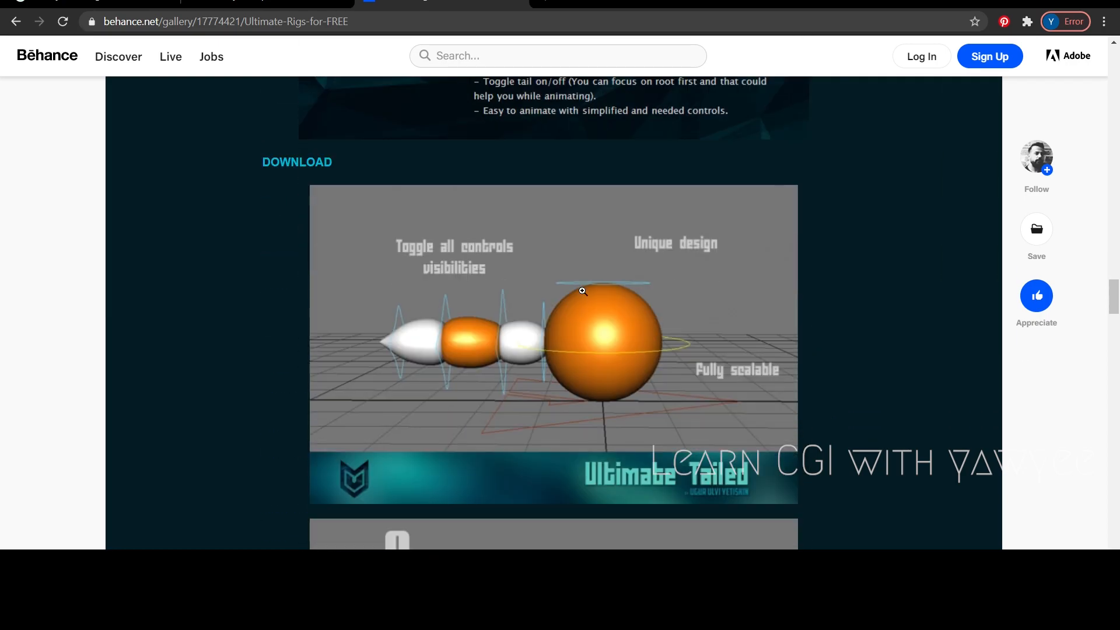
{"action": "scroll", "coordinate": [619, 286], "scroll_direction": "up", "scroll_amount": 5}
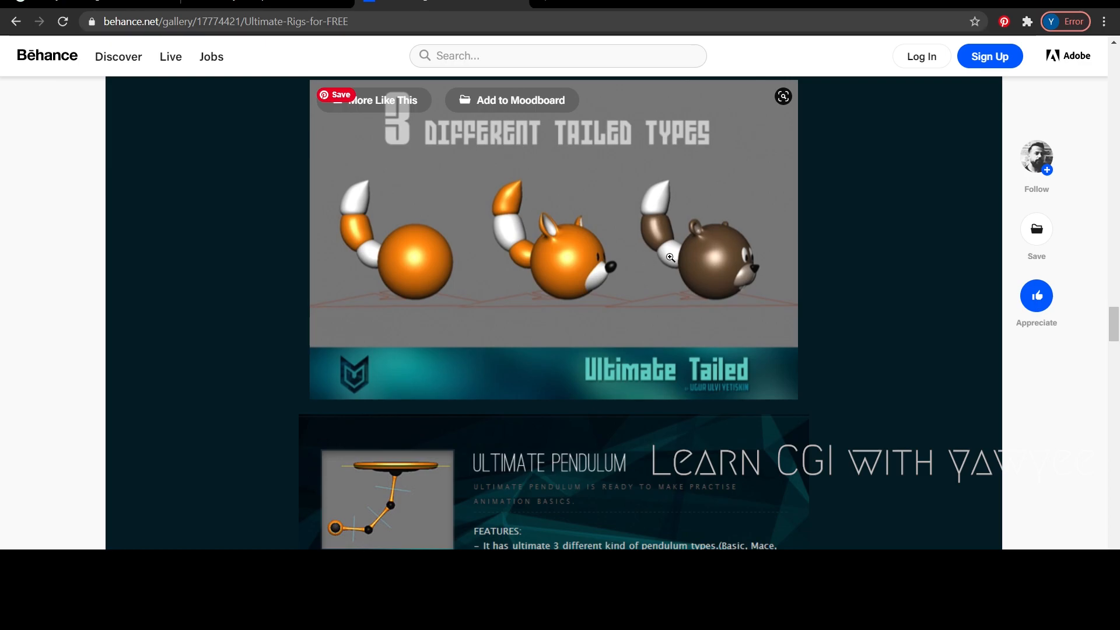
{"action": "scroll", "coordinate": [543, 252], "scroll_direction": "up", "scroll_amount": 11}
{"action": "scroll", "coordinate": [559, 286], "scroll_direction": "up", "scroll_amount": 5}
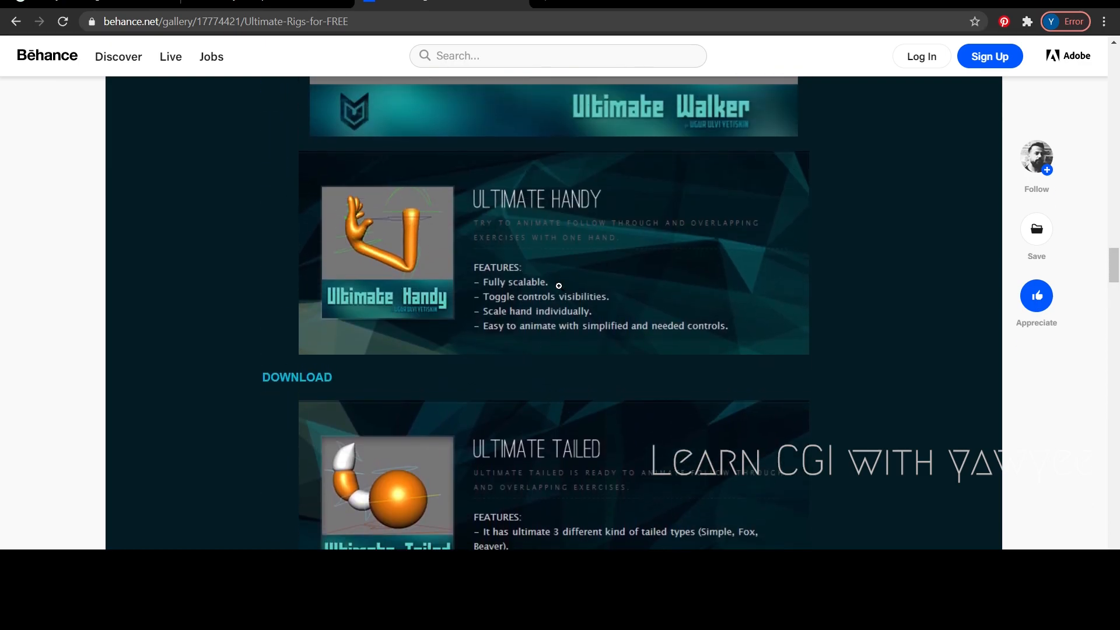
{"action": "mouse_move", "coordinate": [577, 236]}
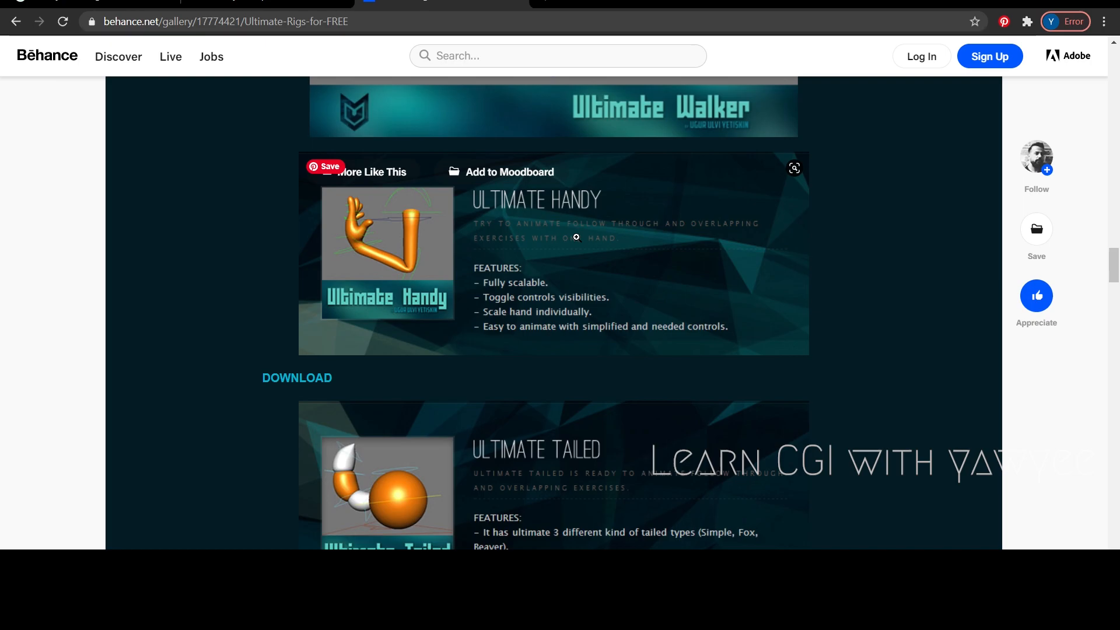
{"action": "scroll", "coordinate": [576, 237], "scroll_direction": "down", "scroll_amount": 20}
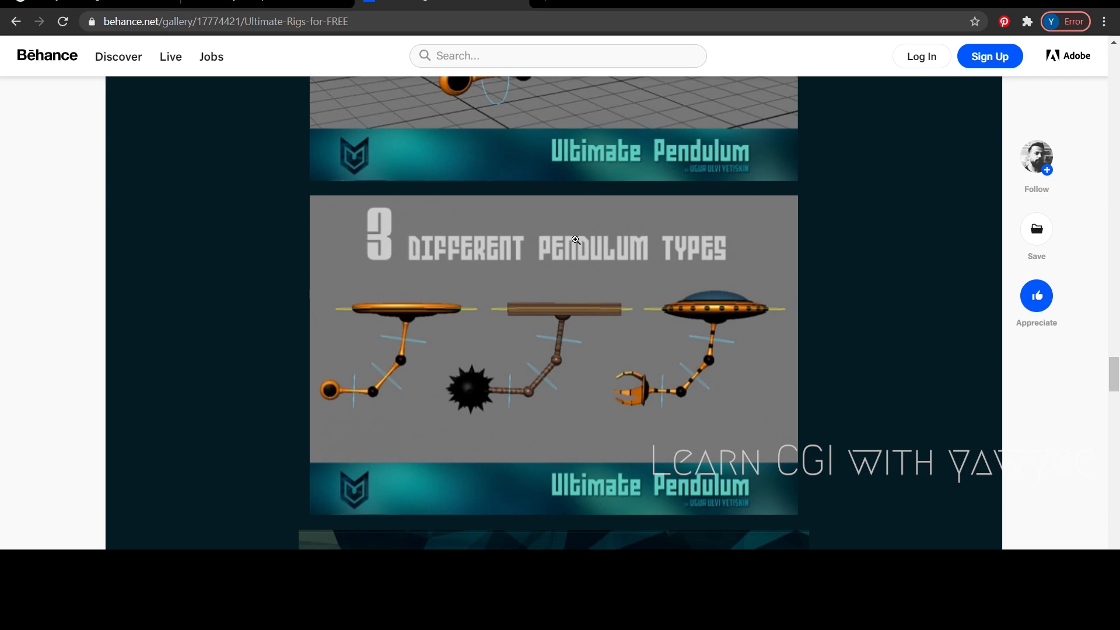
- Switch to the walk cycle inspiration article in the browser and examine its walk cycle pose chart for frames 1 to 25
{"action": "mouse_move", "coordinate": [395, 320]}
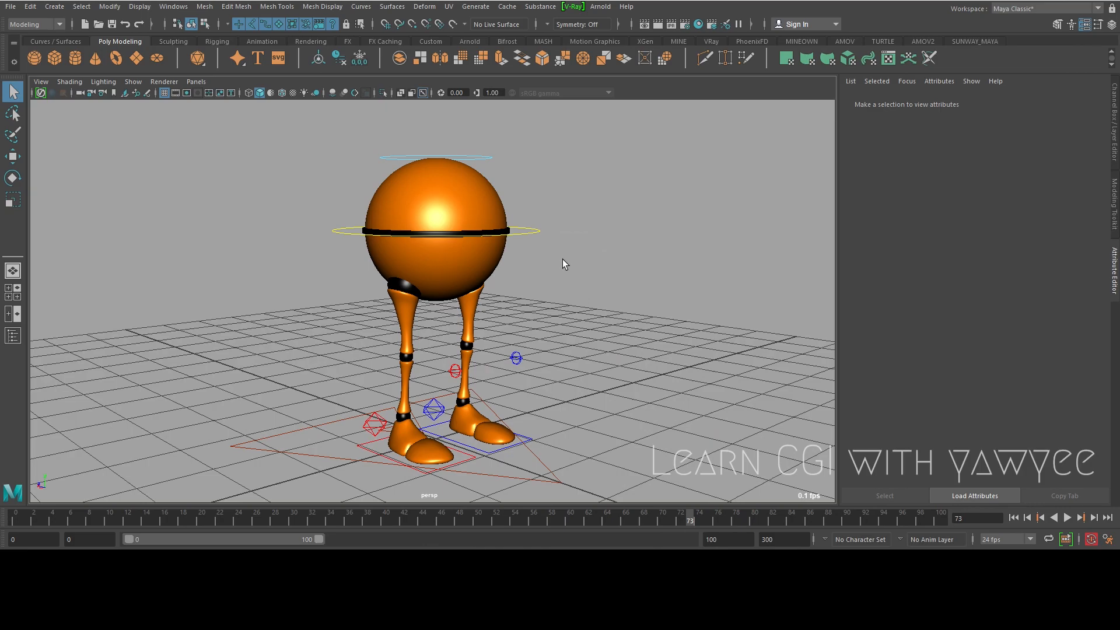
{"action": "mouse_move", "coordinate": [689, 525]}
{"action": "left_click", "coordinate": [737, 528]}
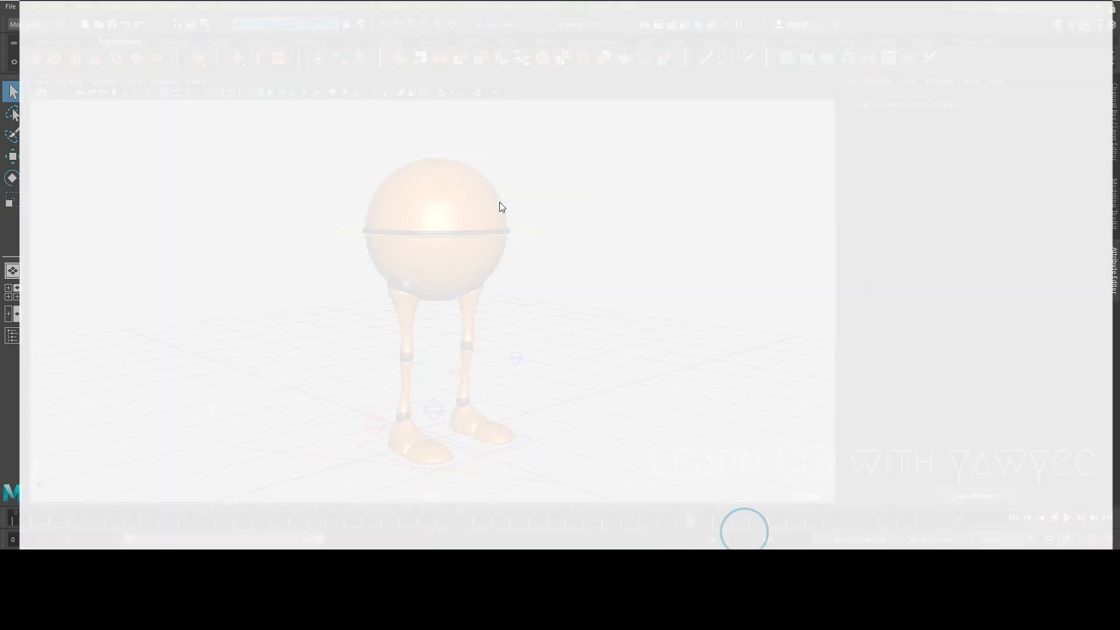
{"action": "left_click", "coordinate": [282, 2]}
{"action": "scroll", "coordinate": [715, 327], "scroll_direction": "down", "scroll_amount": 8}
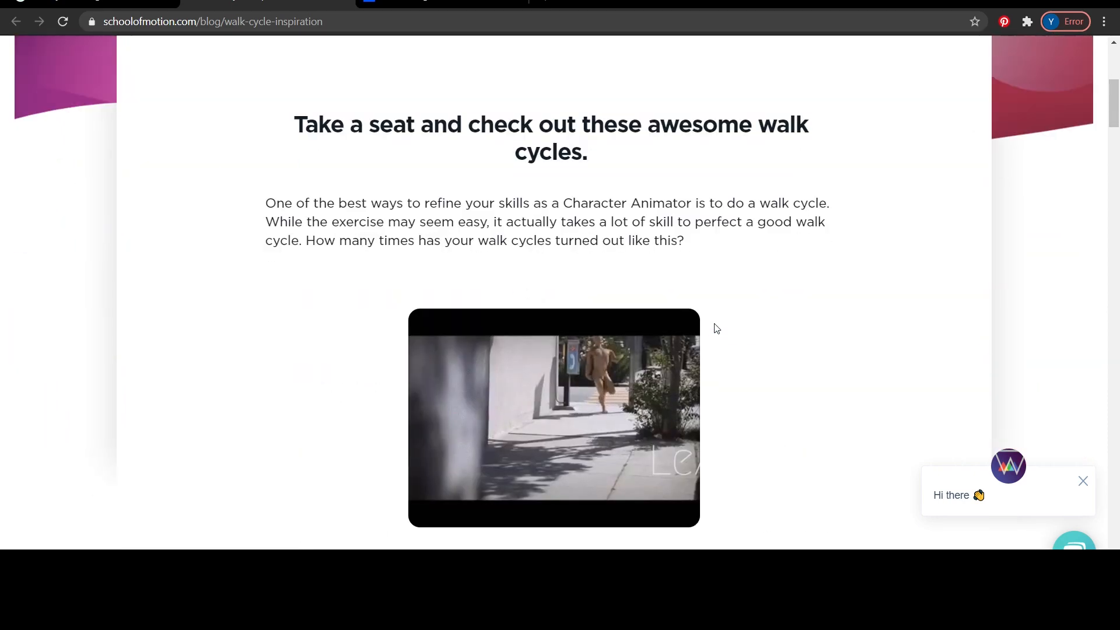
{"action": "scroll", "coordinate": [717, 327], "scroll_direction": "down", "scroll_amount": 10}
{"action": "scroll", "coordinate": [717, 324], "scroll_direction": "up", "scroll_amount": 4}
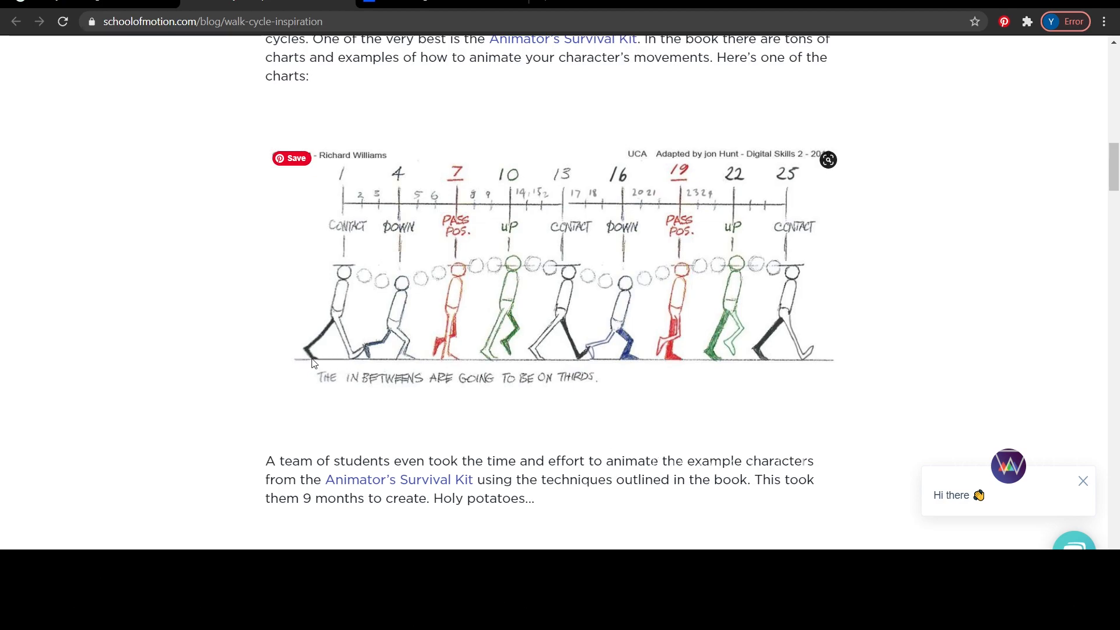
- Switch to Autodesk Maya, select the walker rig's main body control, show its channels and activate the Move tool
{"action": "mouse_move", "coordinate": [818, 604]}
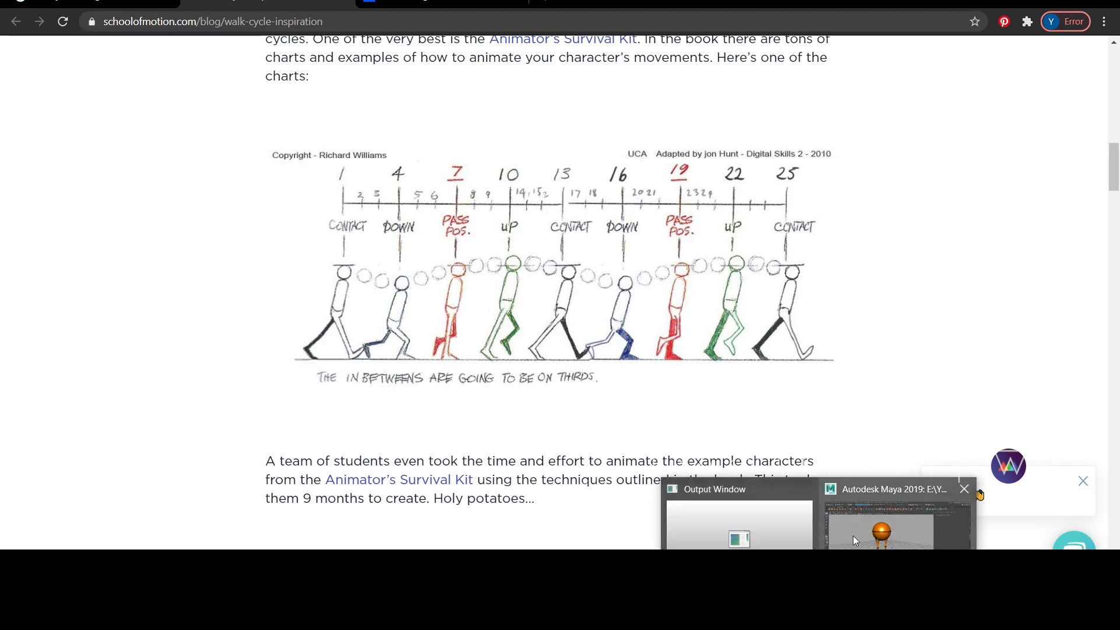
{"action": "left_click", "coordinate": [858, 520]}
{"action": "left_click_drag", "start_coordinate": [644, 266], "coordinate": [517, 255], "text": "alt"}
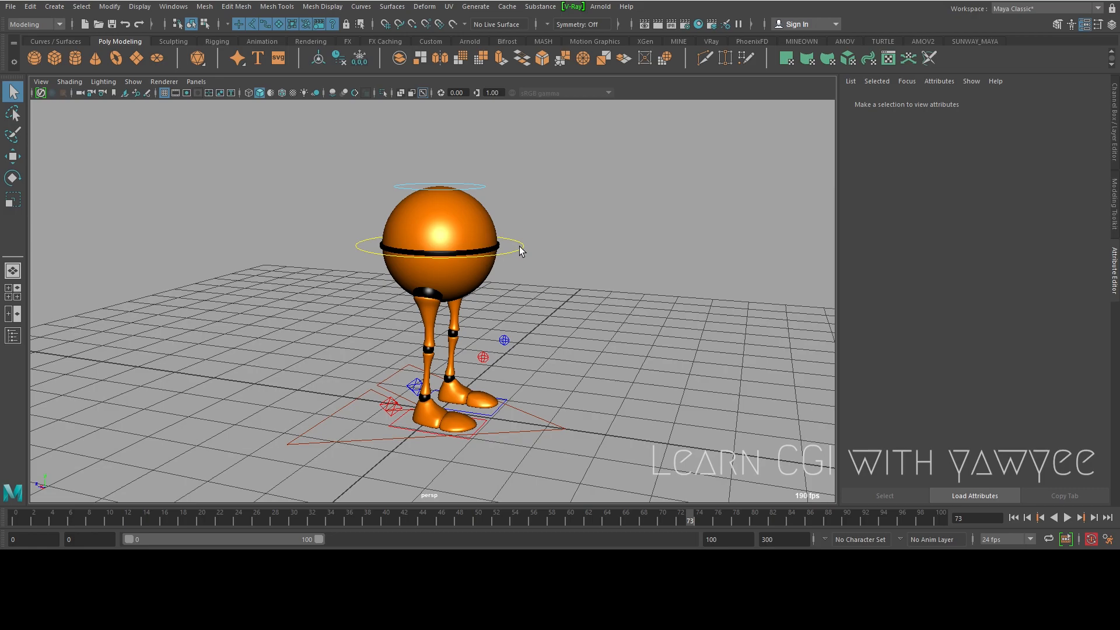
{"action": "left_click", "coordinate": [520, 246]}
{"action": "left_click_drag", "start_coordinate": [660, 243], "coordinate": [620, 256], "text": "alt"}
{"action": "left_click", "coordinate": [1115, 137]}
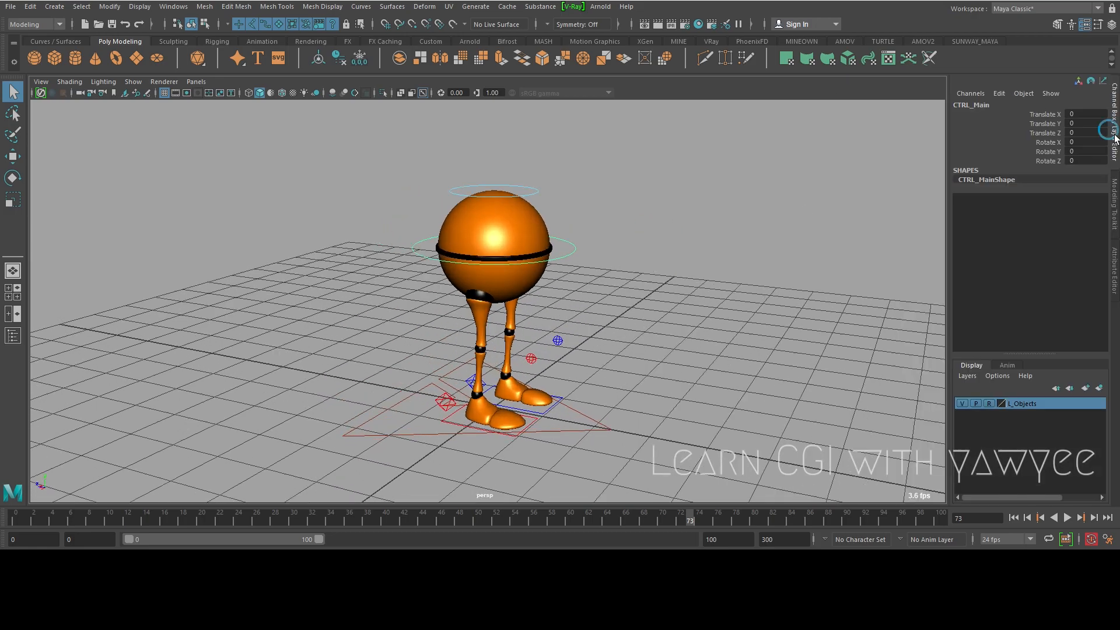
{"action": "scroll", "coordinate": [488, 217], "scroll_direction": "up", "scroll_amount": 2}
{"action": "key", "text": "w"}
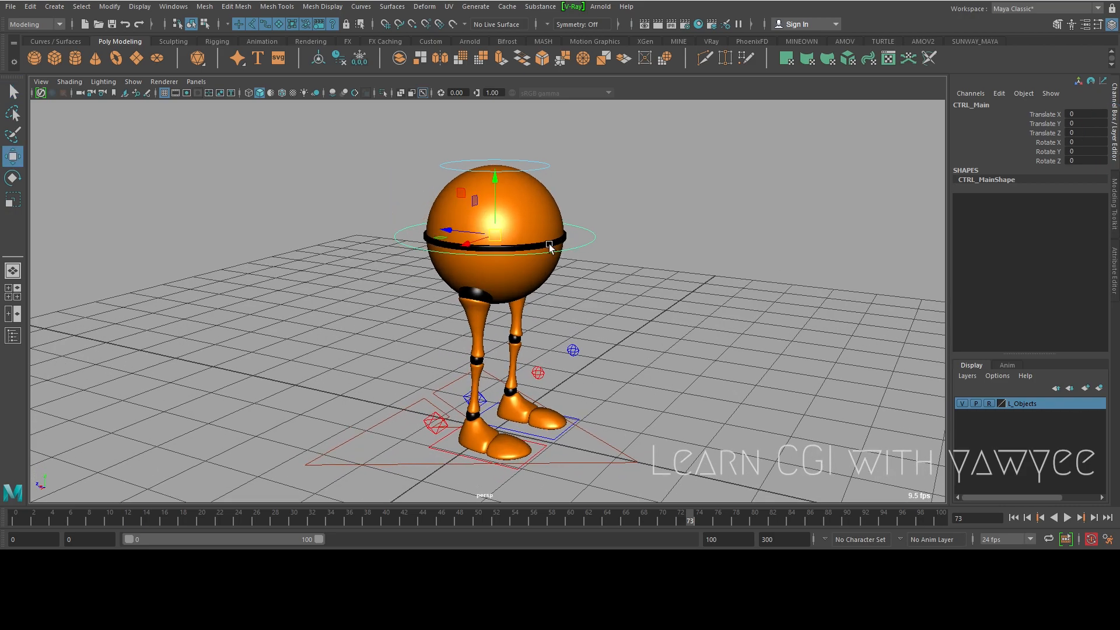
{"action": "left_click_drag", "start_coordinate": [554, 242], "coordinate": [553, 267], "text": "alt"}
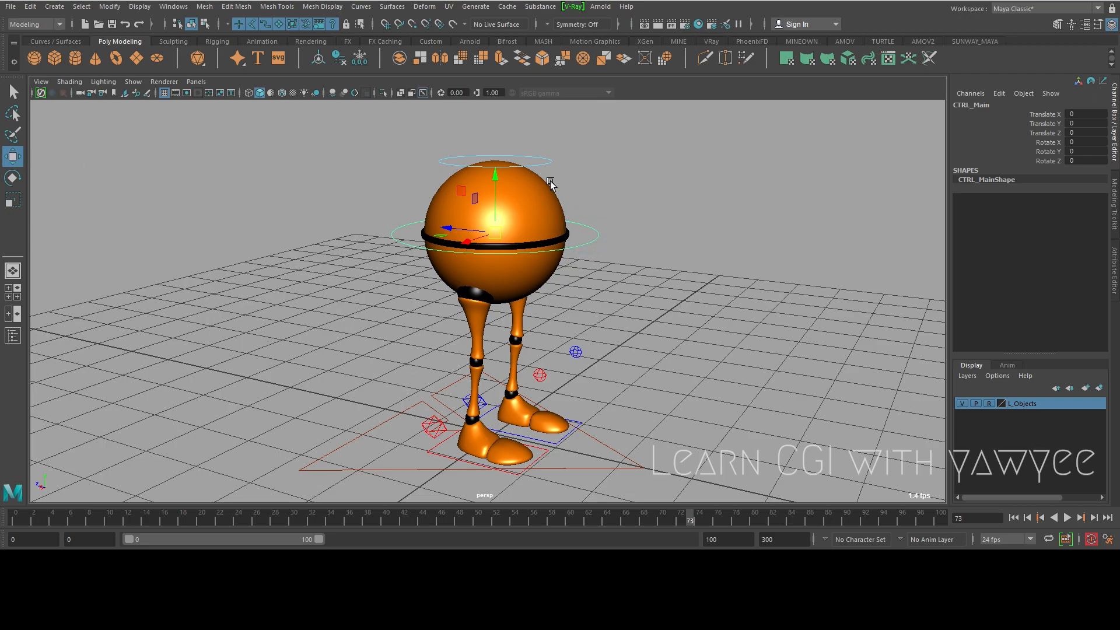
- Try moving the walker's main body control freely, and undo the move
{"action": "left_click_drag", "start_coordinate": [500, 183], "coordinate": [616, 335]}
{"action": "key", "text": "ctrl+z"}
{"action": "key", "text": "ctrl+z"}
- Select the walker's left and right foot controls around the two feet
{"action": "scroll", "coordinate": [565, 310], "scroll_direction": "down", "scroll_amount": 3}
{"action": "left_click_drag", "start_coordinate": [564, 310], "coordinate": [584, 313], "text": "alt"}
{"action": "middle_click_drag", "start_coordinate": [583, 312], "coordinate": [581, 279], "text": "alt"}
{"action": "left_click_drag", "start_coordinate": [581, 280], "coordinate": [576, 304], "text": "alt"}
{"action": "right_click_drag", "start_coordinate": [576, 304], "coordinate": [749, 355], "text": "alt"}
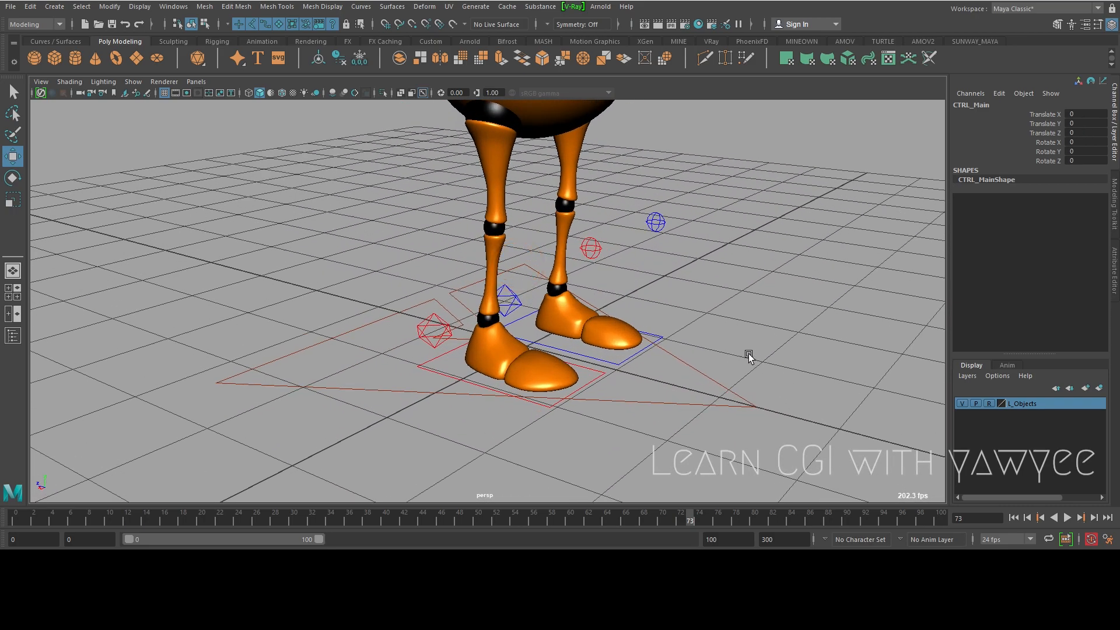
{"action": "left_click", "coordinate": [616, 363]}
{"action": "left_click", "coordinate": [599, 371], "text": "shift"}
{"action": "left_click_drag", "start_coordinate": [690, 366], "coordinate": [744, 369], "text": "alt"}
{"action": "right_click_drag", "start_coordinate": [744, 369], "coordinate": [570, 346], "text": "alt"}
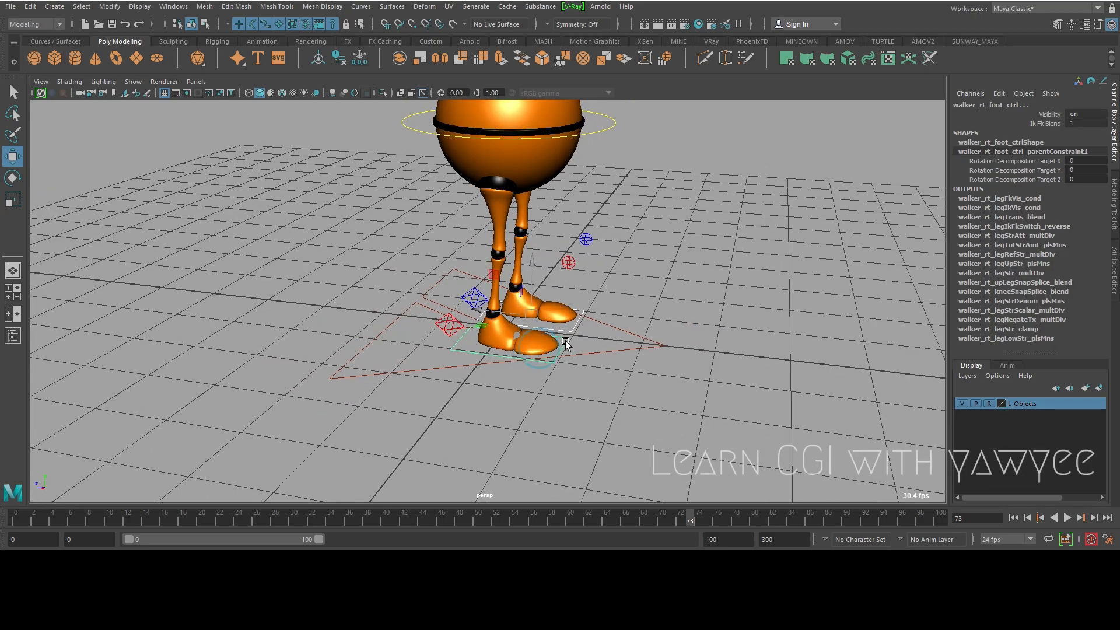
{"action": "left_click_drag", "start_coordinate": [500, 334], "coordinate": [511, 329], "text": "alt"}
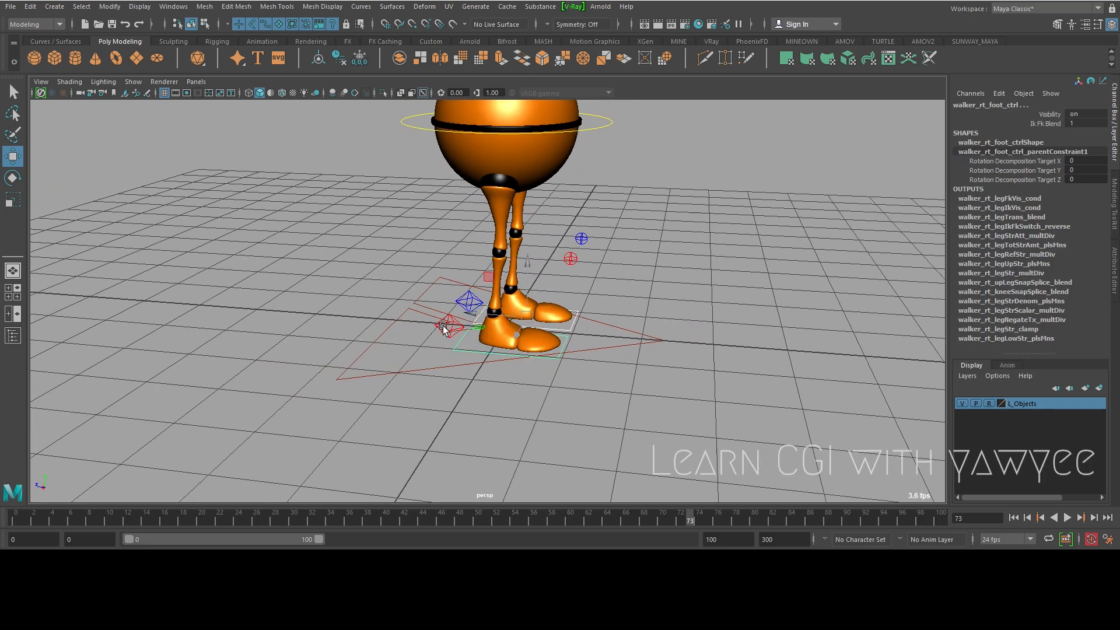
- Select the red and blue diamond-shaped controls behind the walker's heels
{"action": "left_click", "coordinate": [446, 324]}
{"action": "key", "text": "q"}
{"action": "left_click", "coordinate": [460, 299], "text": "shift"}
{"action": "right_click_drag", "start_coordinate": [624, 315], "coordinate": [516, 318], "text": "alt"}
{"action": "left_click_drag", "start_coordinate": [474, 326], "coordinate": [542, 258], "text": "alt"}
- Try moving the main body control to about -0.98 in Y and -0.58 in Z, and undo the changes
{"action": "key", "text": "w"}
{"action": "left_click", "coordinate": [574, 157]}
{"action": "left_click_drag", "start_coordinate": [502, 156], "coordinate": [536, 214]}
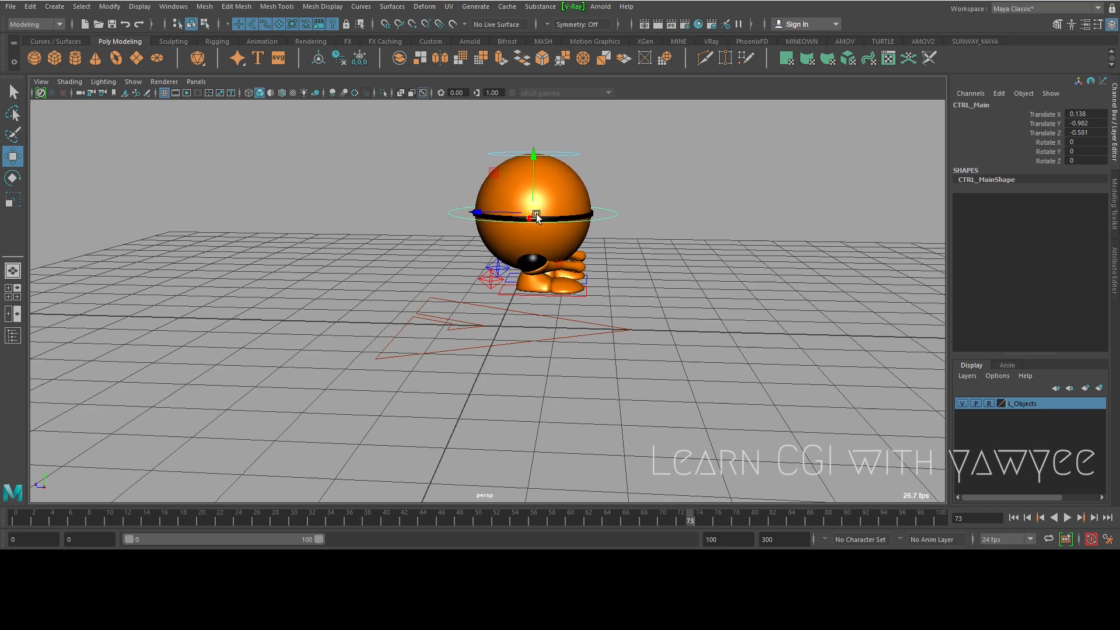
{"action": "key", "text": "ctrl+z"}
{"action": "key", "text": "ctrl+z"}
{"action": "key", "text": "ctrl+z"}
- Select the root control on the ground, try moving the whole walker rig with it, and undo the move
{"action": "left_click_drag", "start_coordinate": [607, 332], "coordinate": [660, 328], "text": "alt"}
{"action": "left_click", "coordinate": [606, 328]}
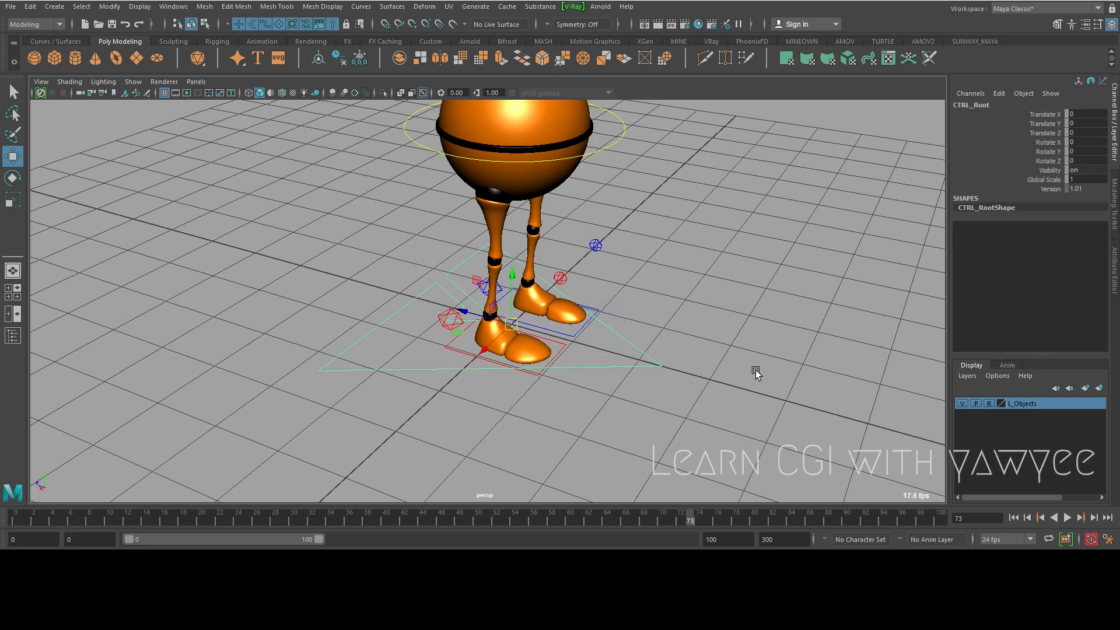
{"action": "right_click_drag", "start_coordinate": [712, 367], "coordinate": [590, 313], "text": "alt"}
{"action": "left_click_drag", "start_coordinate": [590, 312], "coordinate": [680, 301], "text": "alt"}
{"action": "left_click_drag", "start_coordinate": [484, 315], "coordinate": [430, 403]}
{"action": "key", "text": "ctrl+z"}
- Lower the walker's main body control slightly so that both knees bend
{"action": "left_click_drag", "start_coordinate": [537, 338], "coordinate": [451, 219], "text": "alt"}
{"action": "right_click_drag", "start_coordinate": [451, 218], "coordinate": [589, 301], "text": "alt"}
{"action": "left_click_drag", "start_coordinate": [589, 299], "coordinate": [560, 222], "text": "alt"}
{"action": "left_click_drag", "start_coordinate": [552, 221], "coordinate": [579, 214], "text": "alt"}
{"action": "left_click_drag", "start_coordinate": [497, 149], "coordinate": [496, 170]}
- Select both knee pole vector controls, try moving them sideways to about -0.5 in X, and undo the move
{"action": "mouse_move", "coordinate": [603, 295]}
{"action": "left_mouse_down", "text": "alt"}
{"action": "mouse_move", "coordinate": [524, 303]}
{"action": "mouse_move", "coordinate": [590, 342]}
{"action": "mouse_move", "coordinate": [620, 283]}
{"action": "left_mouse_up", "text": "alt"}
{"action": "left_click", "coordinate": [587, 336]}
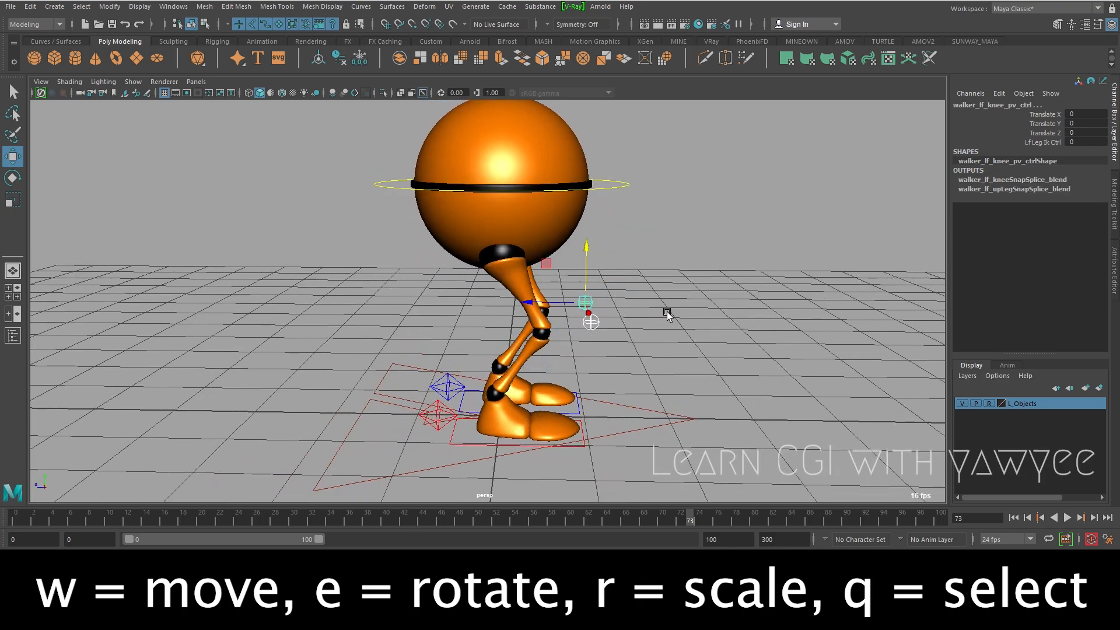
{"action": "left_click_drag", "start_coordinate": [671, 314], "coordinate": [564, 325], "text": "alt"}
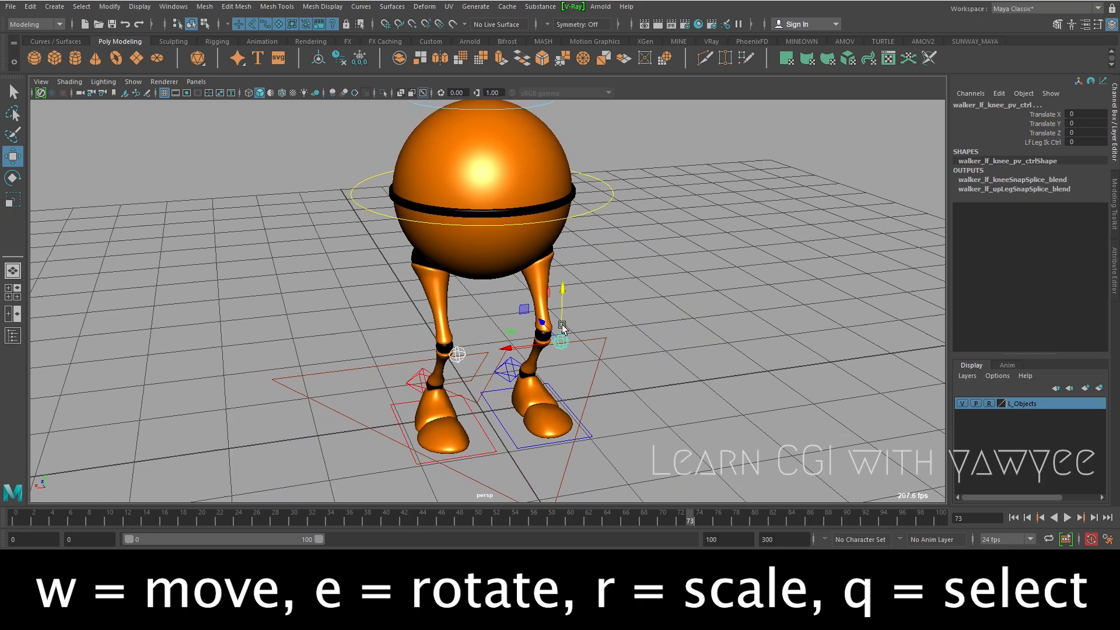
{"action": "right_click_drag", "start_coordinate": [438, 299], "coordinate": [555, 325], "text": "alt"}
{"action": "left_click_drag", "start_coordinate": [555, 325], "coordinate": [522, 350], "text": "alt"}
{"action": "middle_click_drag", "start_coordinate": [523, 369], "coordinate": [532, 314], "text": "alt"}
{"action": "left_click_drag", "start_coordinate": [533, 312], "coordinate": [471, 294], "text": "alt"}
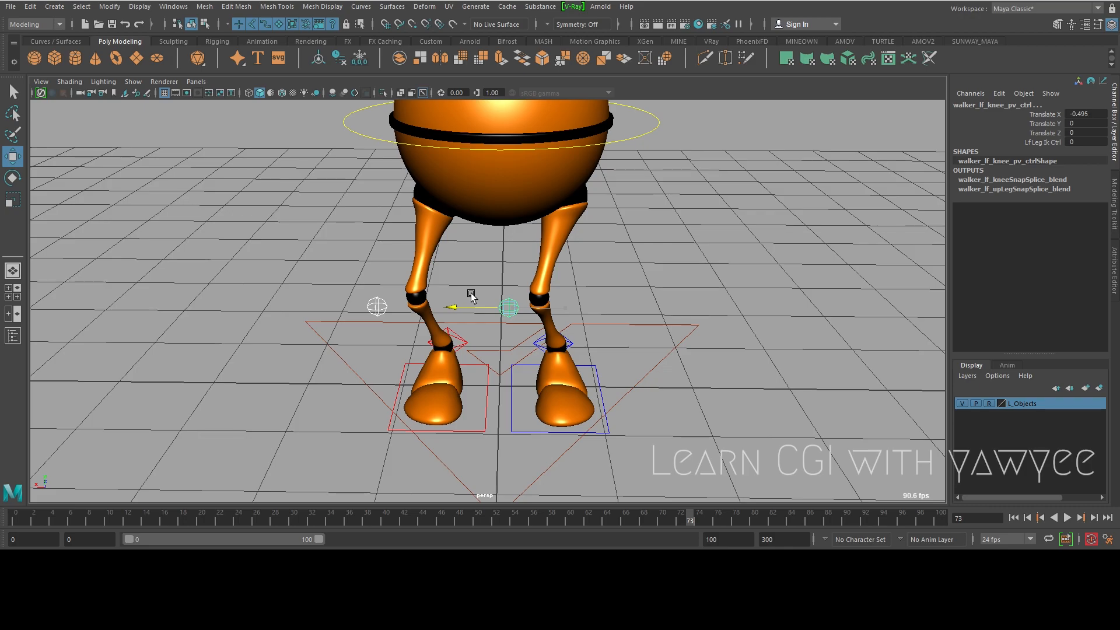
{"action": "left_click_drag", "start_coordinate": [472, 295], "coordinate": [534, 314]}
{"action": "left_click_drag", "start_coordinate": [409, 345], "coordinate": [431, 326], "text": "alt"}
{"action": "key", "text": "ctrl+z"}
- Select the right foot control and set its Ik Fk Blend to 0 to switch the right leg to FK
{"action": "left_click_drag", "start_coordinate": [492, 308], "coordinate": [401, 348], "text": "alt"}
{"action": "left_click", "coordinate": [416, 317]}
{"action": "left_click", "coordinate": [418, 320]}
{"action": "left_click", "coordinate": [393, 350]}
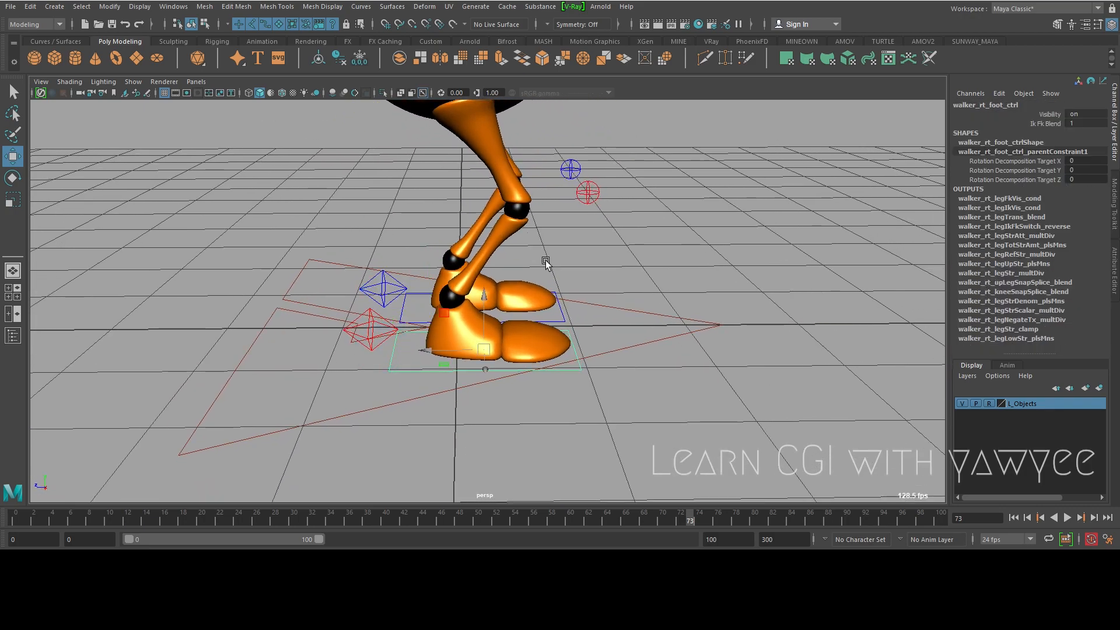
{"action": "right_click_drag", "start_coordinate": [902, 211], "coordinate": [852, 215], "text": "alt"}
{"action": "left_click", "coordinate": [1044, 124]}
{"action": "middle_click_drag", "start_coordinate": [851, 200], "coordinate": [701, 218]}
- Examine the red FK controls along the right leg, from the hip down to the toe
{"action": "left_click_drag", "start_coordinate": [589, 209], "coordinate": [604, 241], "text": "alt"}
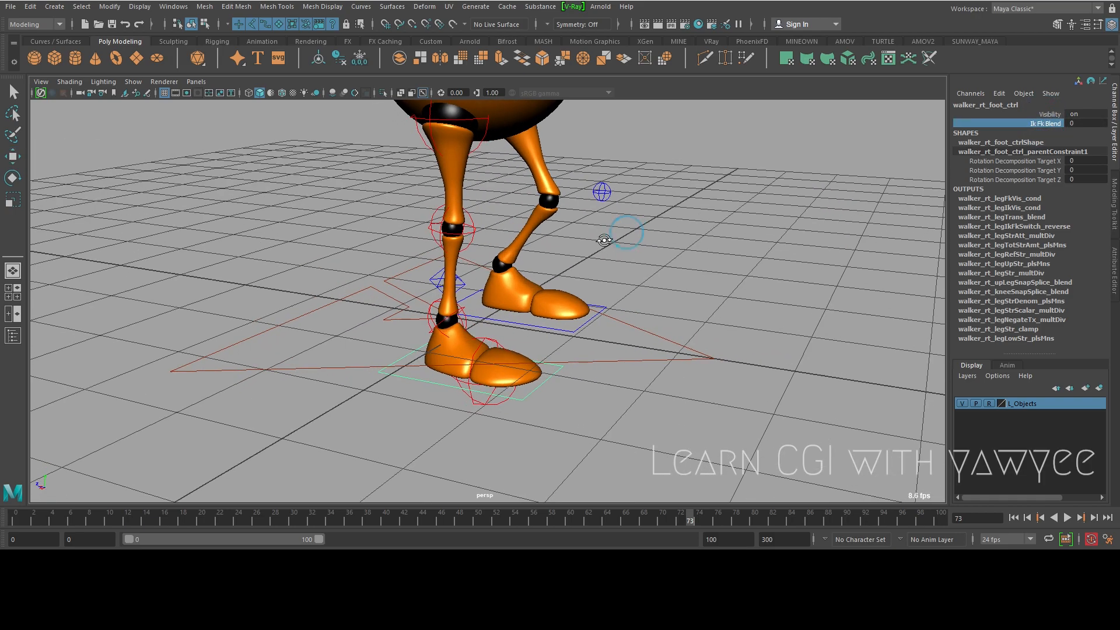
{"action": "right_click_drag", "start_coordinate": [604, 242], "coordinate": [687, 260], "text": "alt"}
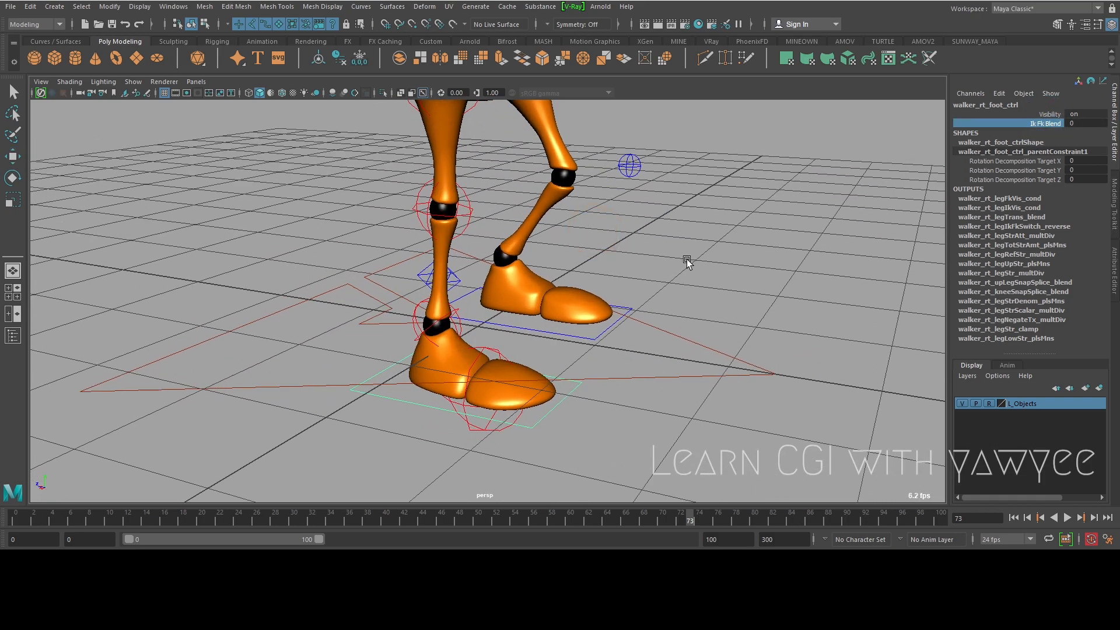
{"action": "right_click_drag", "start_coordinate": [626, 163], "coordinate": [666, 175], "text": "alt"}
{"action": "middle_click_drag", "start_coordinate": [480, 200], "coordinate": [458, 295], "text": "alt"}
{"action": "right_click_drag", "start_coordinate": [612, 254], "coordinate": [479, 276], "text": "alt"}
{"action": "left_click_drag", "start_coordinate": [574, 300], "coordinate": [579, 311], "text": "alt"}
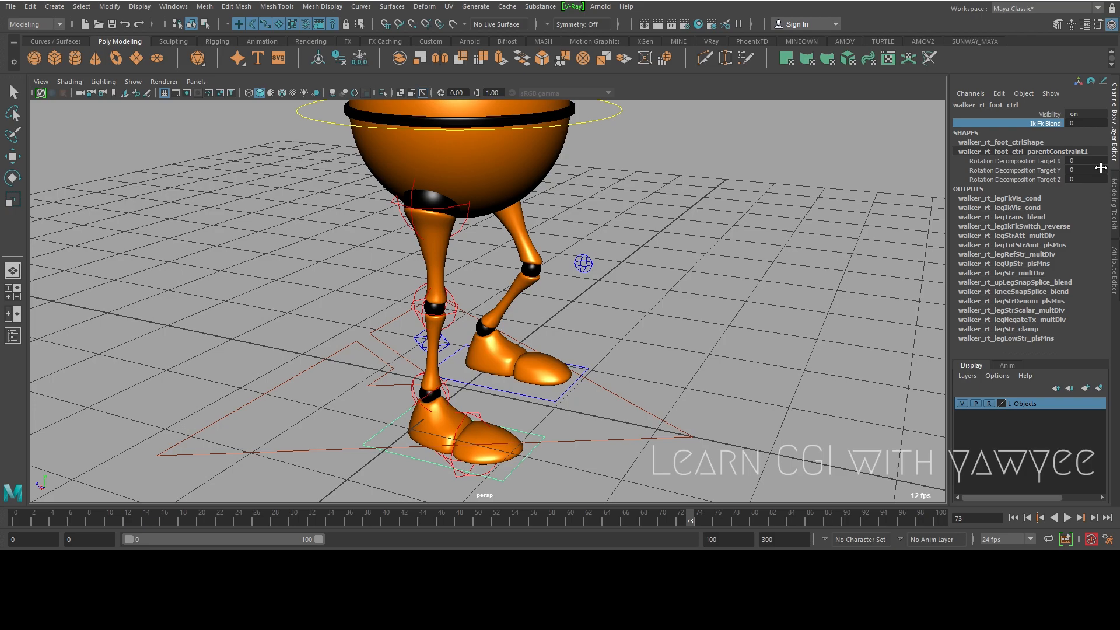
{"action": "left_click_drag", "start_coordinate": [624, 258], "coordinate": [588, 250], "text": "alt"}
{"action": "right_click_drag", "start_coordinate": [575, 200], "coordinate": [695, 223], "text": "alt"}
{"action": "left_click_drag", "start_coordinate": [413, 165], "coordinate": [404, 170], "text": "alt"}
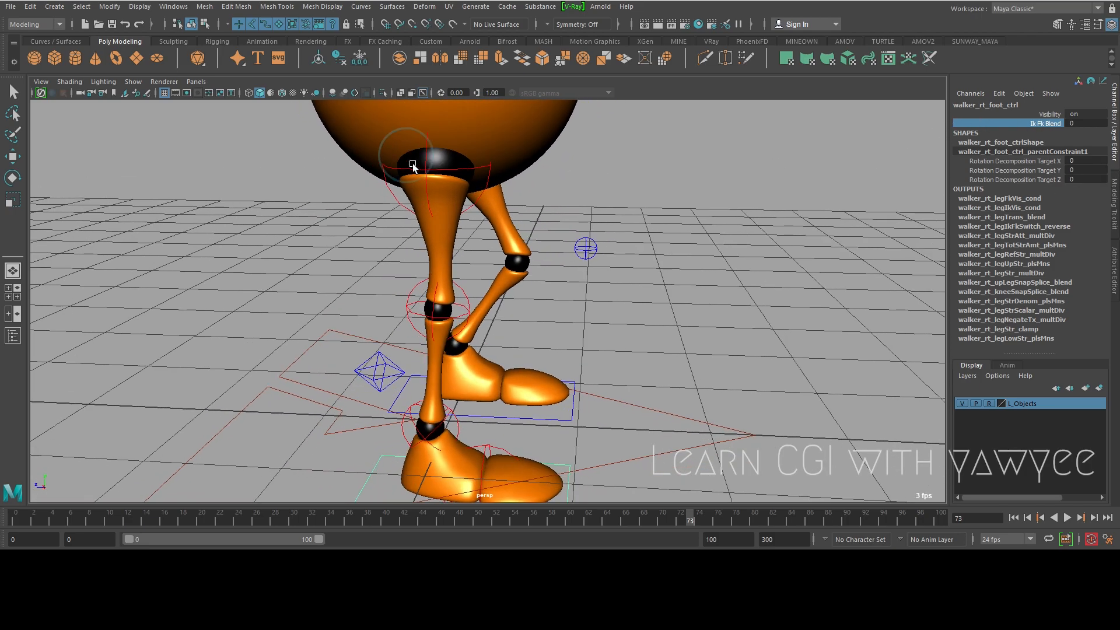
{"action": "middle_click_drag", "start_coordinate": [487, 357], "coordinate": [488, 357], "text": "alt"}
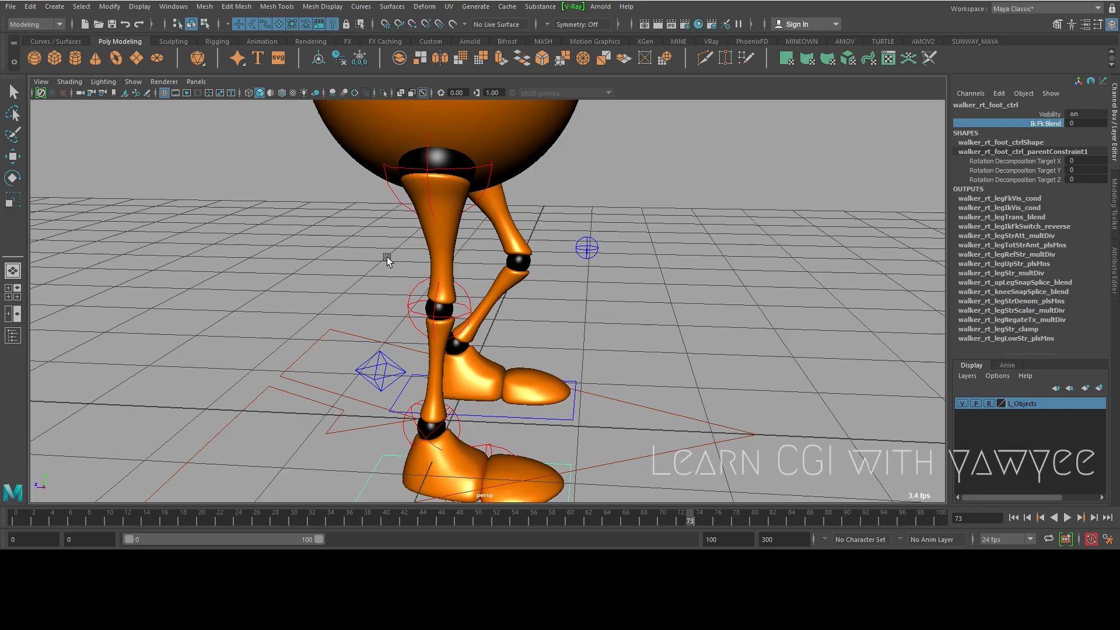
- Select the right upper leg FK control at the hip and try rotating the leg with it
{"action": "left_click", "coordinate": [388, 186]}
{"action": "key", "text": "e"}
{"action": "right_click_drag", "start_coordinate": [497, 219], "coordinate": [484, 214], "text": "alt"}
{"action": "left_click_drag", "start_coordinate": [492, 161], "coordinate": [470, 343]}
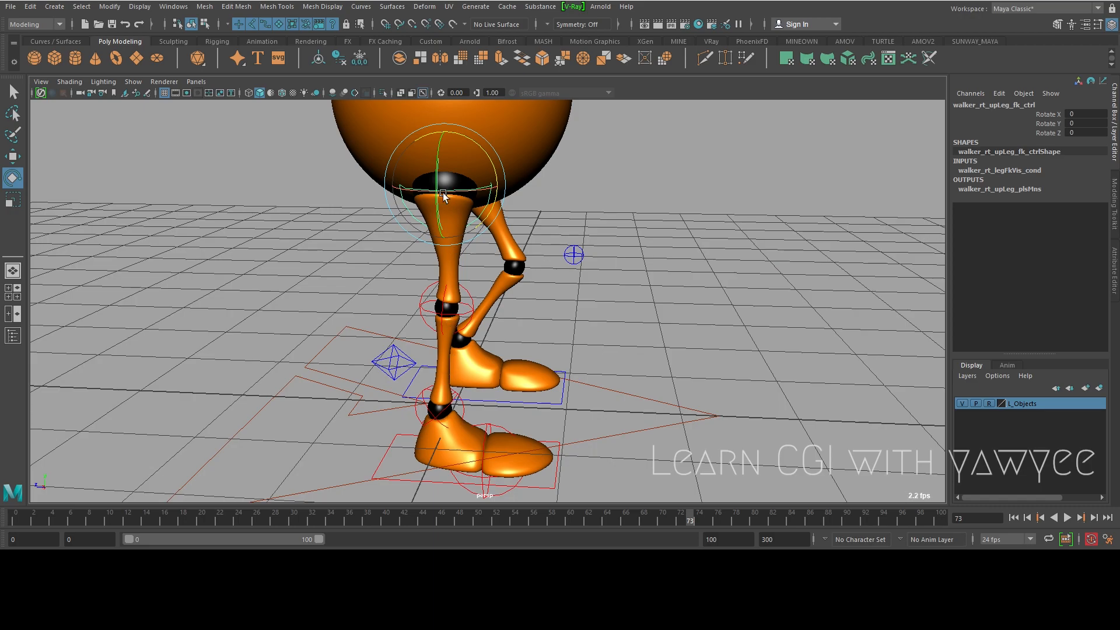
- Try moving the left heel IK control to about 1.05 in Z, and undo back to the right leg in IK mode
{"action": "left_click_drag", "start_coordinate": [658, 245], "coordinate": [646, 430], "text": "alt"}
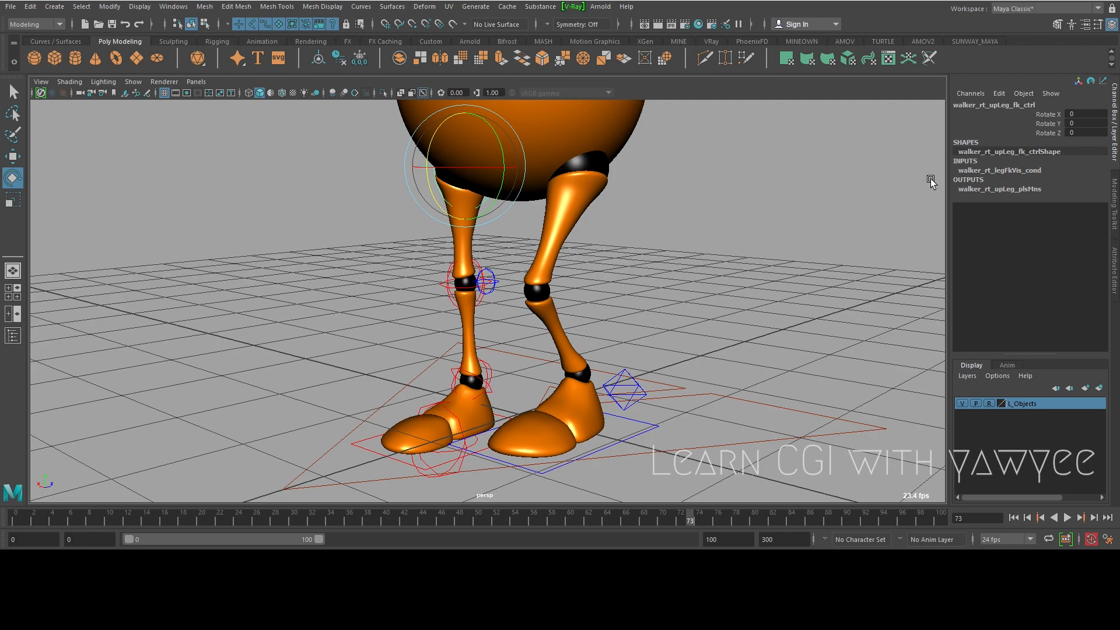
{"action": "middle_click_drag", "start_coordinate": [673, 319], "coordinate": [670, 218], "text": "alt"}
{"action": "left_click_drag", "start_coordinate": [604, 271], "coordinate": [590, 282], "text": "alt"}
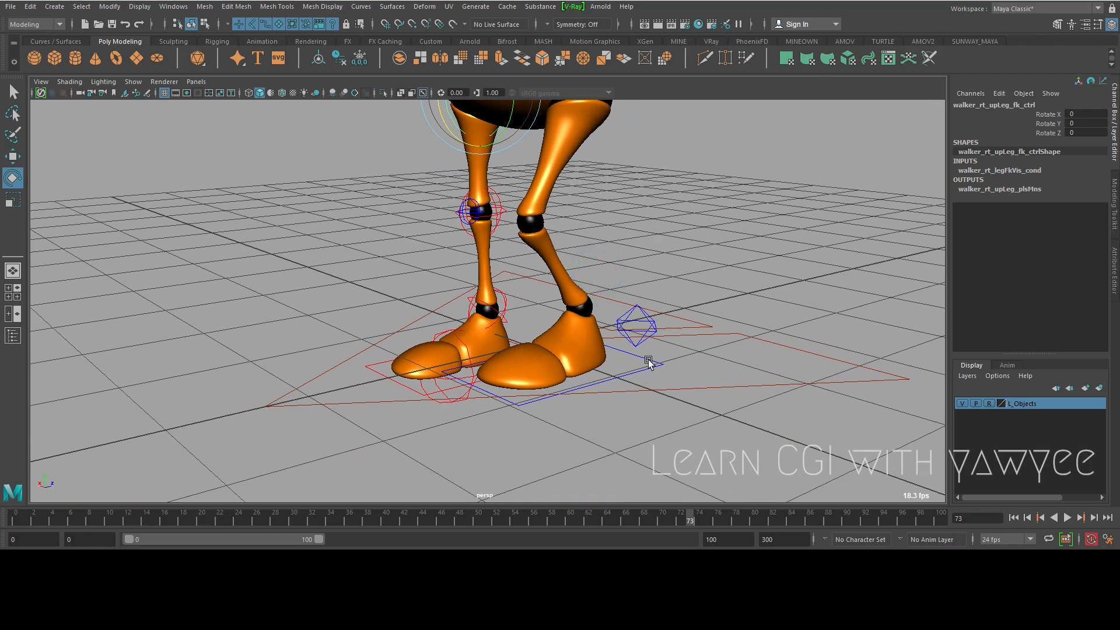
{"action": "left_click", "coordinate": [629, 315]}
{"action": "left_click_drag", "start_coordinate": [727, 318], "coordinate": [525, 321], "text": "alt"}
{"action": "key", "text": "w"}
{"action": "right_click_drag", "start_coordinate": [505, 326], "coordinate": [510, 358], "text": "alt"}
{"action": "left_click_drag", "start_coordinate": [567, 355], "coordinate": [455, 354]}
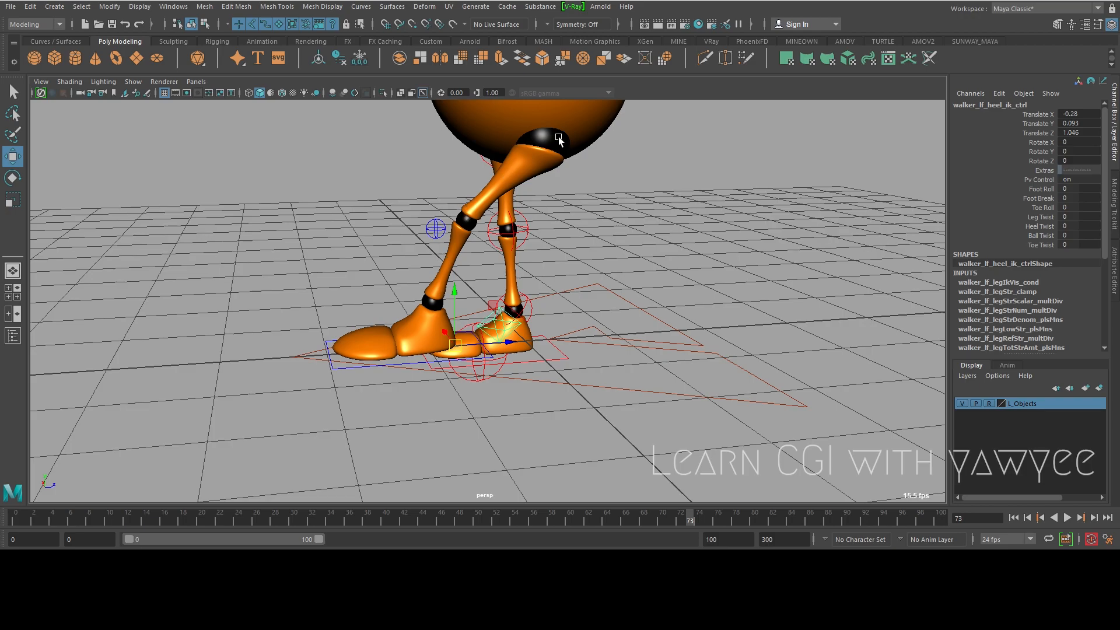
{"action": "left_click_drag", "start_coordinate": [512, 167], "coordinate": [498, 230], "text": "alt"}
{"action": "key", "text": "ctrl+z"}
{"action": "key", "text": "ctrl+z"}
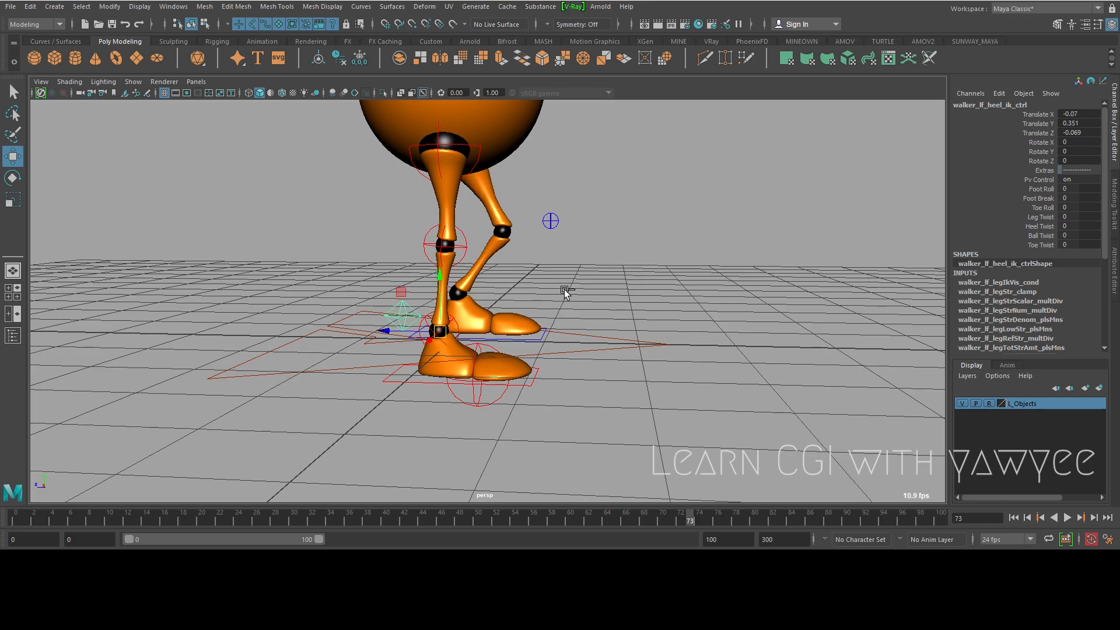
{"action": "key", "text": "ctrl+z"}
{"action": "key", "text": "ctrl+z"}
{"action": "key", "text": "ctrl+z"}
- Select the right heel IK control, try changing its Foot Roll, and undo the change
{"action": "left_click_drag", "start_coordinate": [469, 315], "coordinate": [374, 326], "text": "alt"}
{"action": "left_click", "coordinate": [360, 335]}
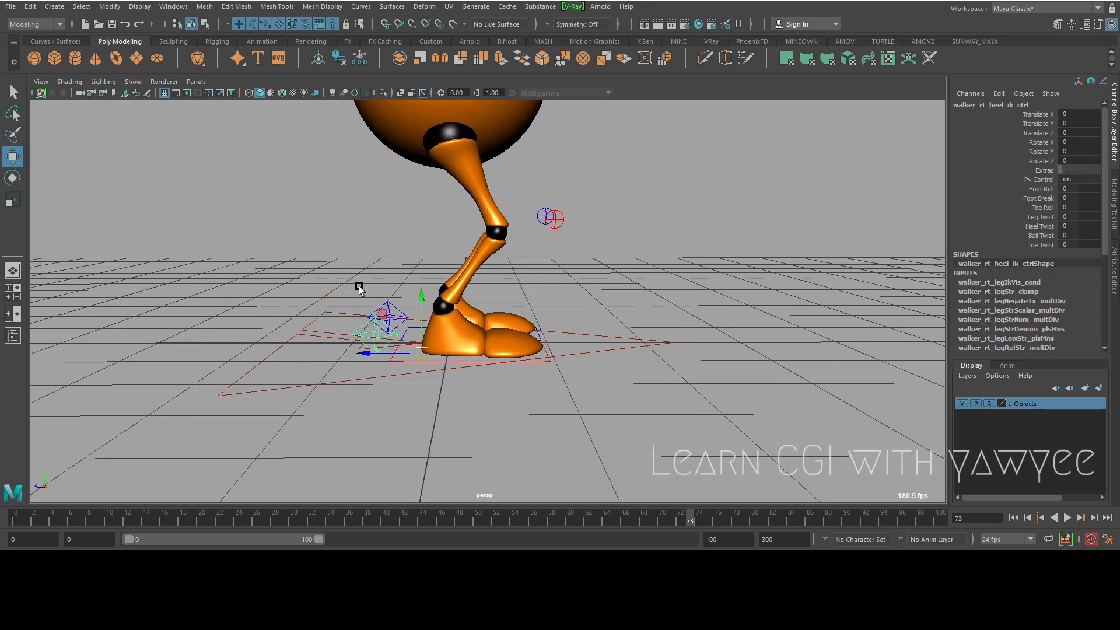
{"action": "right_click_drag", "start_coordinate": [359, 289], "coordinate": [408, 323], "text": "alt"}
{"action": "middle_click_drag", "start_coordinate": [251, 350], "coordinate": [332, 320], "text": "alt"}
{"action": "left_click_drag", "start_coordinate": [333, 320], "coordinate": [460, 283], "text": "alt"}
{"action": "right_click_drag", "start_coordinate": [459, 282], "coordinate": [541, 314], "text": "alt"}
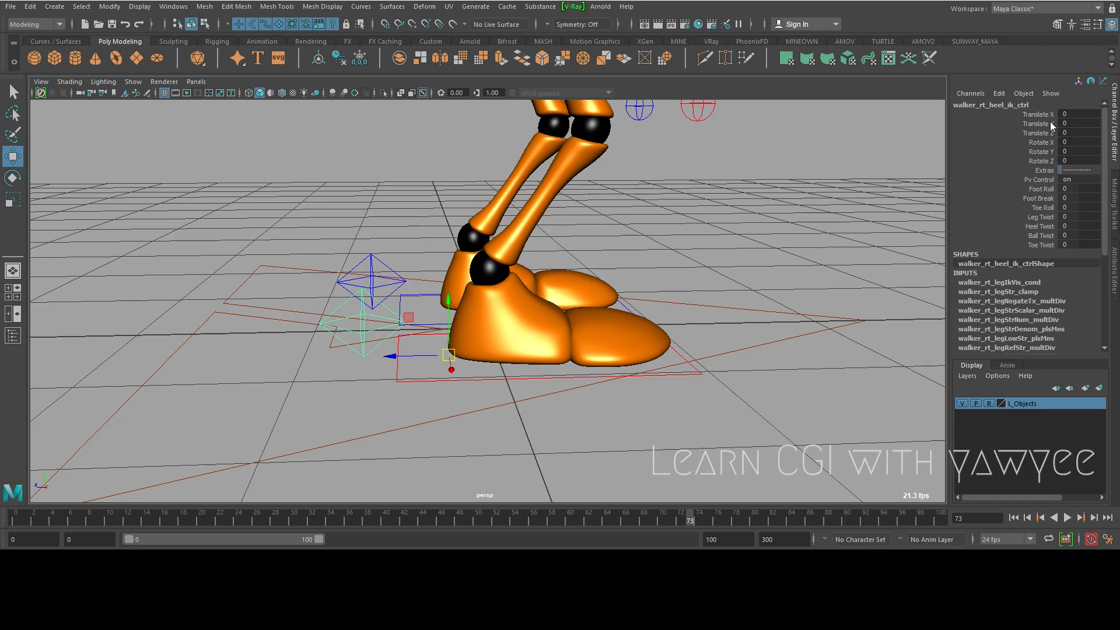
{"action": "left_click", "coordinate": [1042, 188]}
{"action": "left_click_drag", "start_coordinate": [686, 217], "coordinate": [648, 253], "text": "alt"}
{"action": "middle_click_drag", "start_coordinate": [648, 253], "coordinate": [569, 328]}
{"action": "key", "text": "ctrl+z"}
- Try lowering and raising the right heel control's Foot Break value on its own
{"action": "left_click", "coordinate": [1039, 199]}
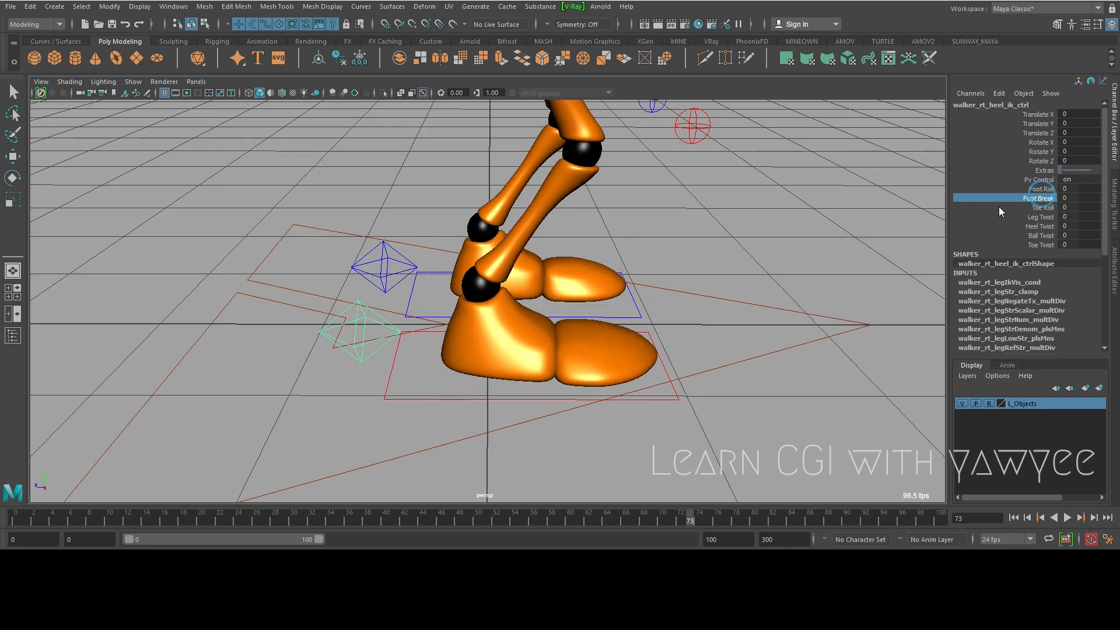
{"action": "middle_click_drag", "start_coordinate": [607, 294], "coordinate": [334, 340]}
{"action": "middle_click_drag", "start_coordinate": [660, 246], "coordinate": [947, 192]}
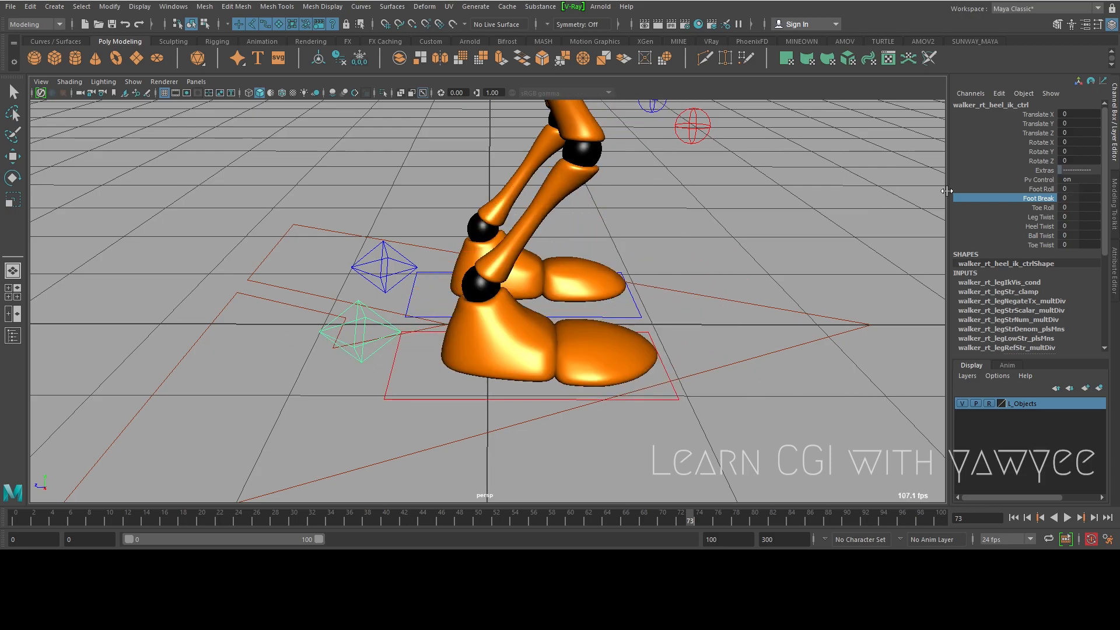
- Try raising the right foot's Foot Roll and Foot Break together to about 17.7
{"action": "left_click", "coordinate": [1045, 190], "text": "shift"}
{"action": "left_click_drag", "start_coordinate": [846, 272], "coordinate": [627, 276], "text": "alt"}
{"action": "middle_click_drag", "start_coordinate": [645, 246], "coordinate": [766, 364]}
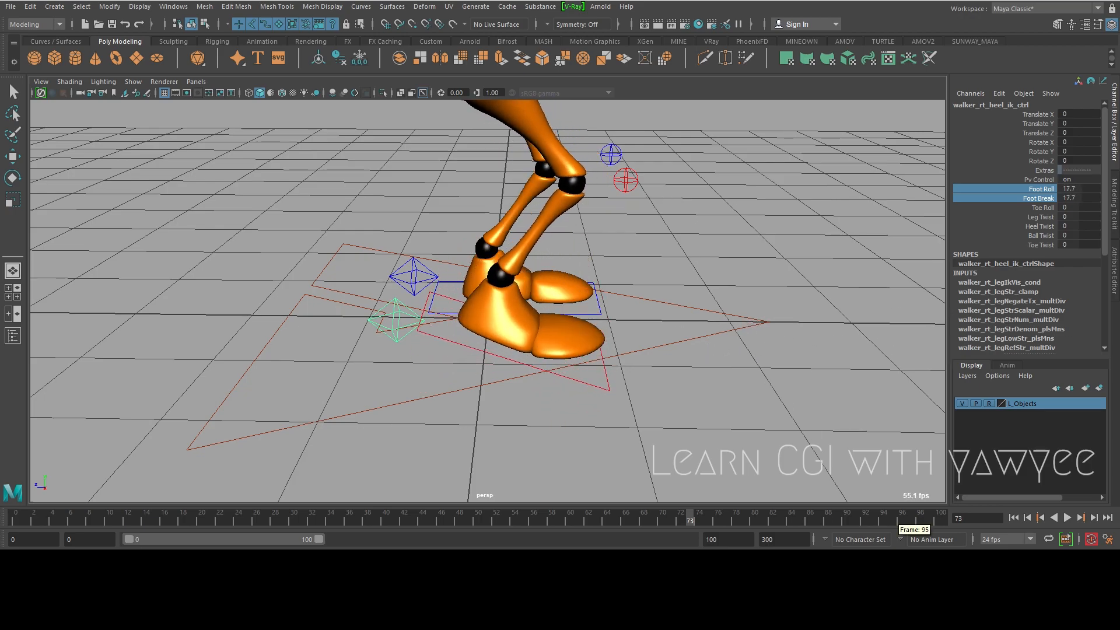
{"action": "left_click", "coordinate": [732, 505]}
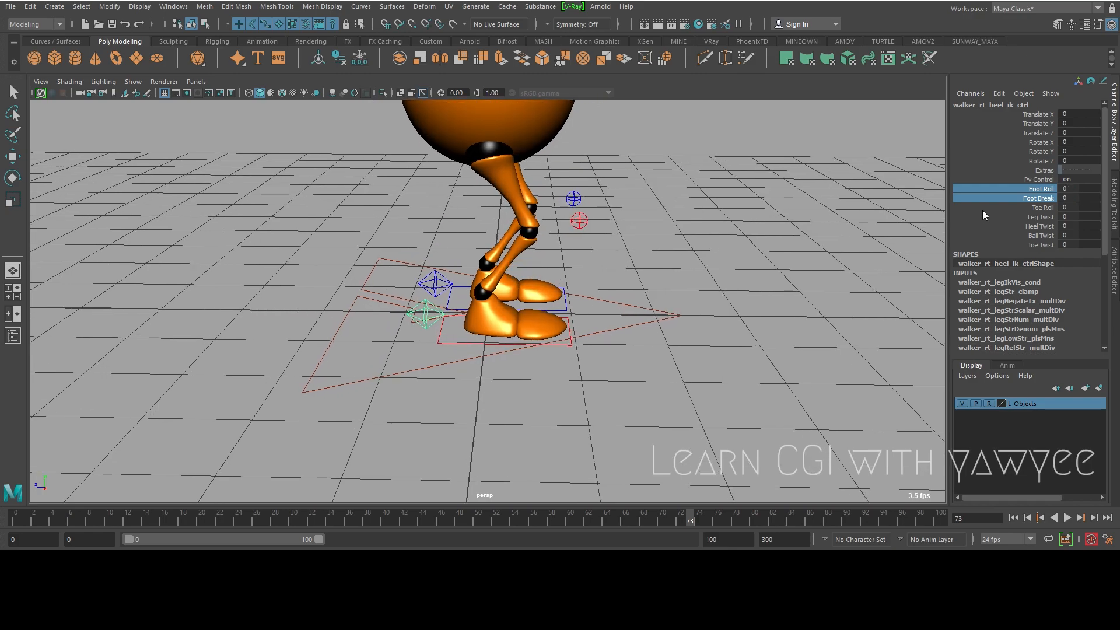
- Try raising and lowering the right heel control's Toe Roll value
{"action": "left_click", "coordinate": [1043, 208]}
{"action": "middle_click_drag", "start_coordinate": [528, 271], "coordinate": [671, 263]}
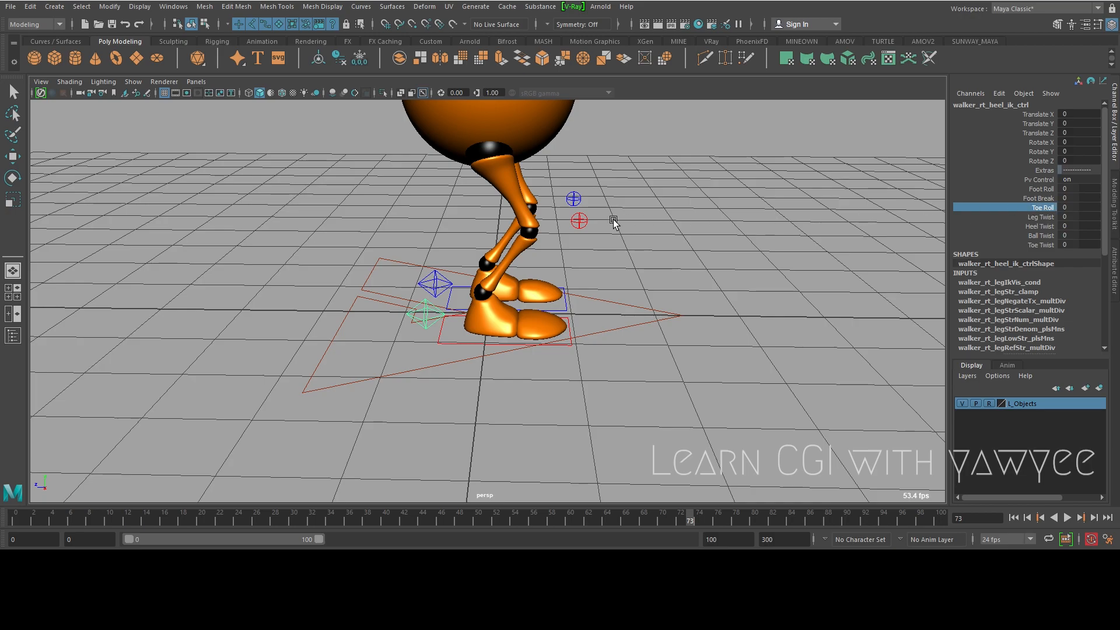
{"action": "middle_click_drag", "start_coordinate": [659, 188], "coordinate": [465, 244]}
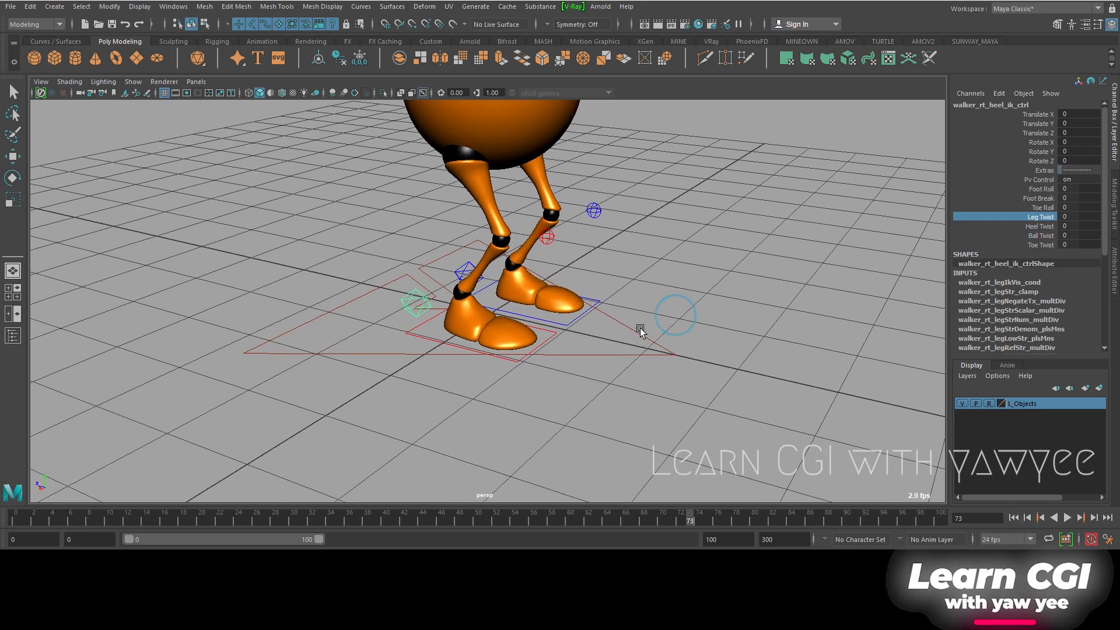
- Try the right leg's Leg Twist and moving its knee pole vector control, and undo both changes
{"action": "middle_click_drag", "start_coordinate": [640, 331], "coordinate": [511, 303]}
{"action": "key", "text": "ctrl+z"}
{"action": "left_click", "coordinate": [547, 234]}
{"action": "key", "text": "w"}
{"action": "left_click_drag", "start_coordinate": [538, 240], "coordinate": [942, 279]}
{"action": "key", "text": "ctrl+z"}
- Reselect the right heel control, try Heel Twist values in both directions, including about -26.6, and undo them
{"action": "left_click", "coordinate": [419, 324]}
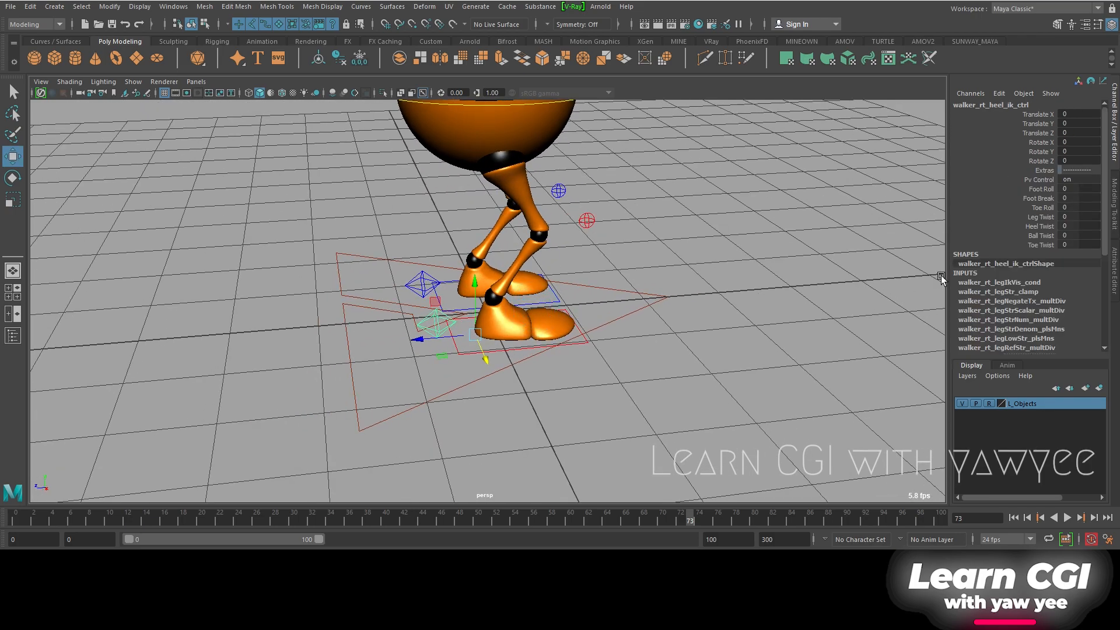
{"action": "left_click", "coordinate": [1041, 226]}
{"action": "middle_click_drag", "start_coordinate": [606, 253], "coordinate": [445, 251]}
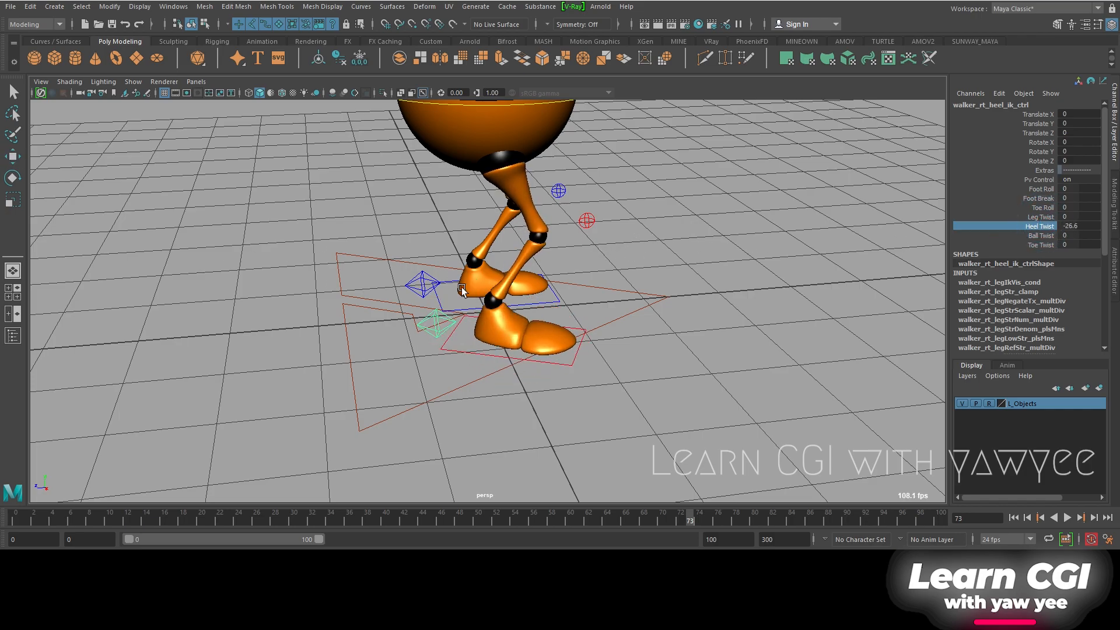
{"action": "left_click_drag", "start_coordinate": [463, 286], "coordinate": [309, 313], "text": "alt"}
{"action": "key", "text": "ctrl+z"}
{"action": "left_click_drag", "start_coordinate": [387, 369], "coordinate": [431, 381], "text": "alt"}
{"action": "middle_click_drag", "start_coordinate": [506, 322], "coordinate": [476, 297]}
{"action": "key", "text": "ctrl+z"}
{"action": "left_click_drag", "start_coordinate": [430, 363], "coordinate": [496, 330], "text": "alt"}
{"action": "right_click_drag", "start_coordinate": [496, 330], "coordinate": [545, 328], "text": "alt"}
{"action": "middle_click_drag", "start_coordinate": [536, 303], "coordinate": [702, 279]}
{"action": "key", "text": "ctrl+z"}
- Try setting the right foot's Ball Twist to about 22.6, and undo the change
{"action": "left_click_drag", "start_coordinate": [482, 301], "coordinate": [543, 298], "text": "alt"}
{"action": "left_click", "coordinate": [1041, 237]}
{"action": "right_click_drag", "start_coordinate": [670, 275], "coordinate": [420, 248], "text": "alt"}
{"action": "left_click_drag", "start_coordinate": [420, 248], "coordinate": [285, 234], "text": "alt"}
{"action": "middle_click_drag", "start_coordinate": [552, 265], "coordinate": [681, 284]}
{"action": "right_click_drag", "start_coordinate": [432, 307], "coordinate": [747, 318], "text": "alt"}
{"action": "right_click_drag", "start_coordinate": [361, 330], "coordinate": [500, 316], "text": "alt"}
{"action": "key", "text": "ctrl+z"}
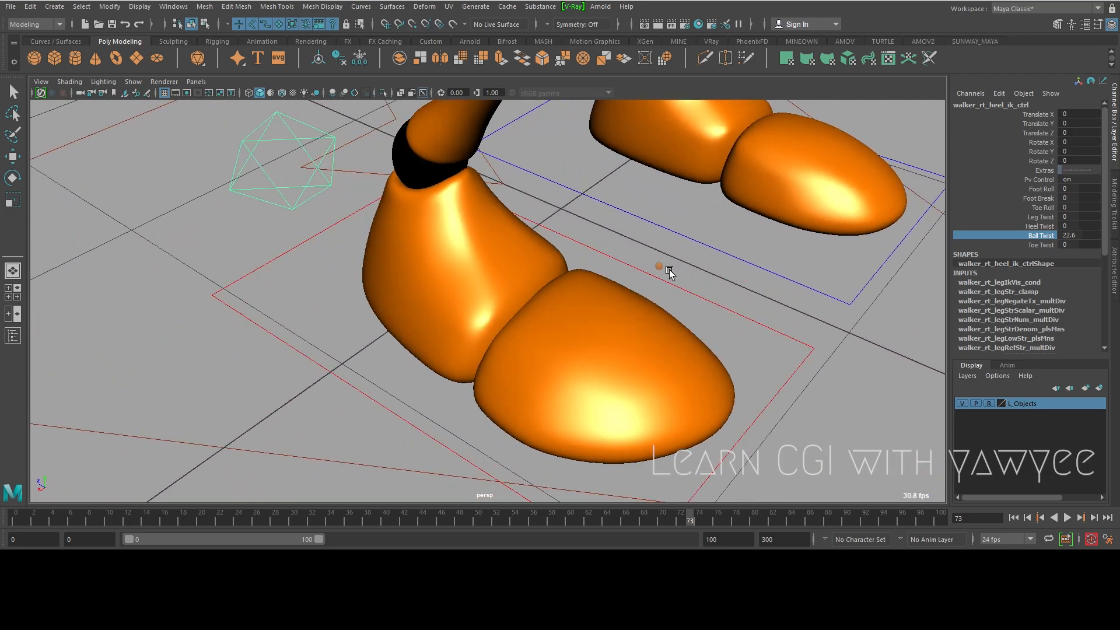
- Try changing the right heel control's Toe Twist, and undo the change
{"action": "right_click_drag", "start_coordinate": [676, 271], "coordinate": [548, 183], "text": "alt"}
{"action": "left_click_drag", "start_coordinate": [548, 182], "coordinate": [610, 190], "text": "alt"}
{"action": "middle_click_drag", "start_coordinate": [609, 190], "coordinate": [500, 253], "text": "alt"}
{"action": "right_click_drag", "start_coordinate": [500, 253], "coordinate": [444, 326], "text": "alt"}
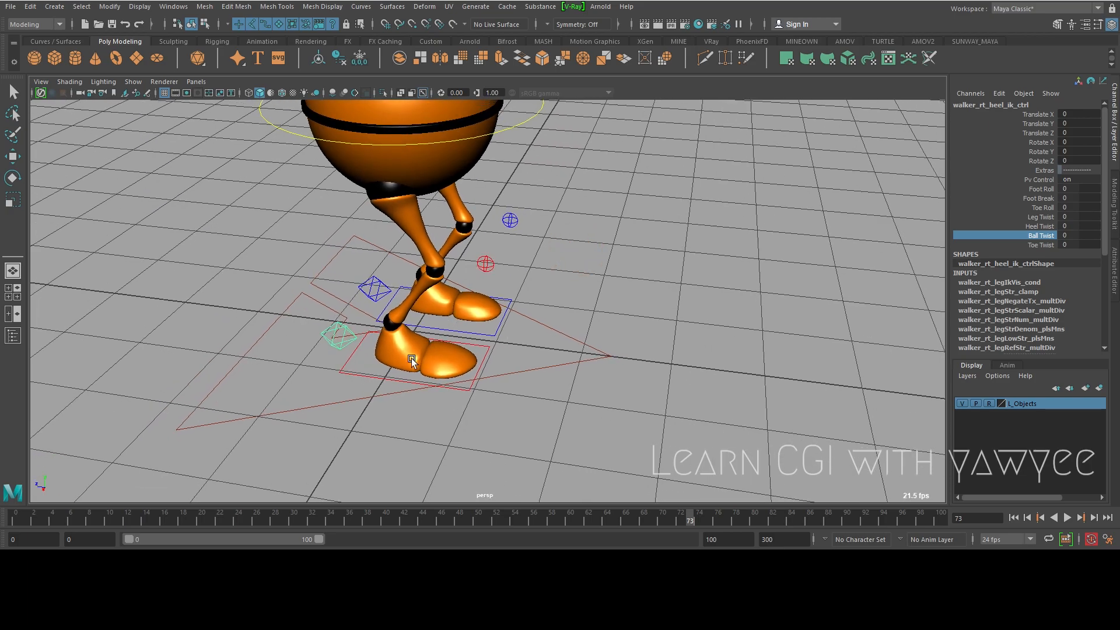
{"action": "left_click", "coordinate": [1040, 245]}
{"action": "middle_click_drag", "start_coordinate": [590, 266], "coordinate": [693, 285]}
{"action": "key", "text": "ctrl+z"}
- Try squashing the body to about -0.25 and stretching it to about 0.23 in Y with the top control, and undo it
{"action": "right_click_drag", "start_coordinate": [717, 288], "coordinate": [695, 274], "text": "alt"}
{"action": "left_click_drag", "start_coordinate": [729, 253], "coordinate": [720, 217], "text": "alt"}
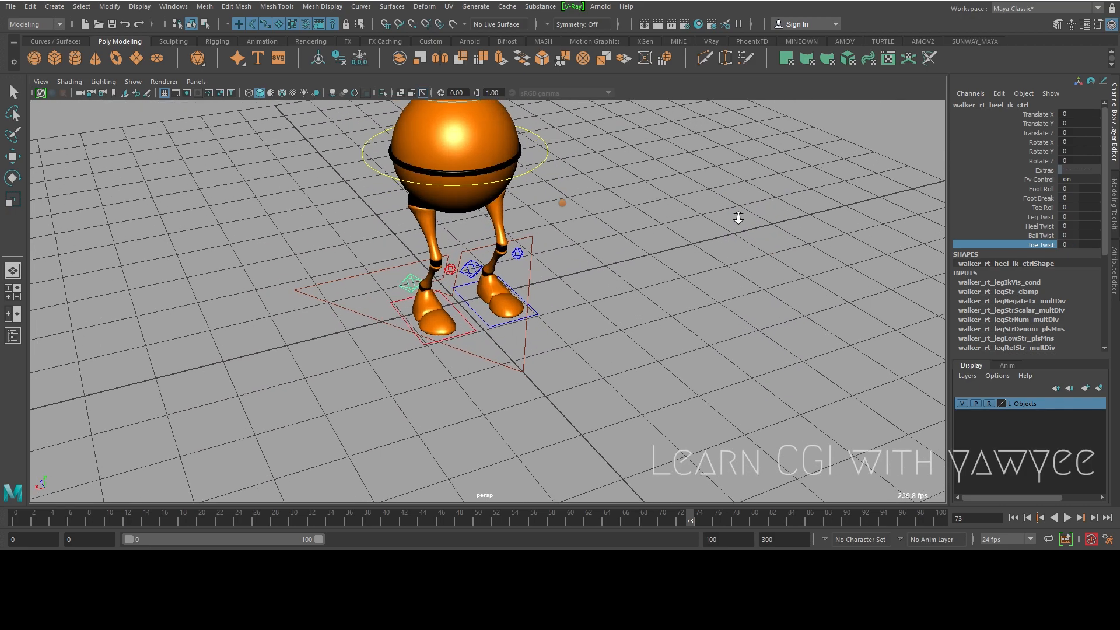
{"action": "right_click_drag", "start_coordinate": [720, 218], "coordinate": [700, 263], "text": "alt"}
{"action": "middle_click_drag", "start_coordinate": [700, 263], "coordinate": [648, 425], "text": "alt"}
{"action": "left_click_drag", "start_coordinate": [648, 425], "coordinate": [626, 357], "text": "alt"}
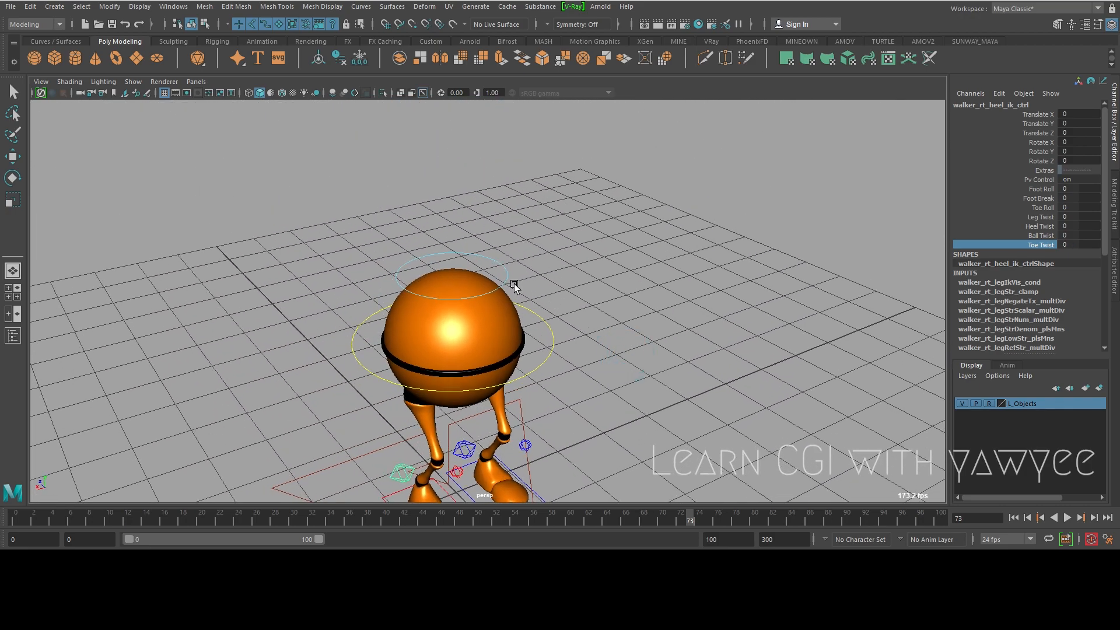
{"action": "left_click", "coordinate": [486, 260]}
{"action": "key", "text": "w"}
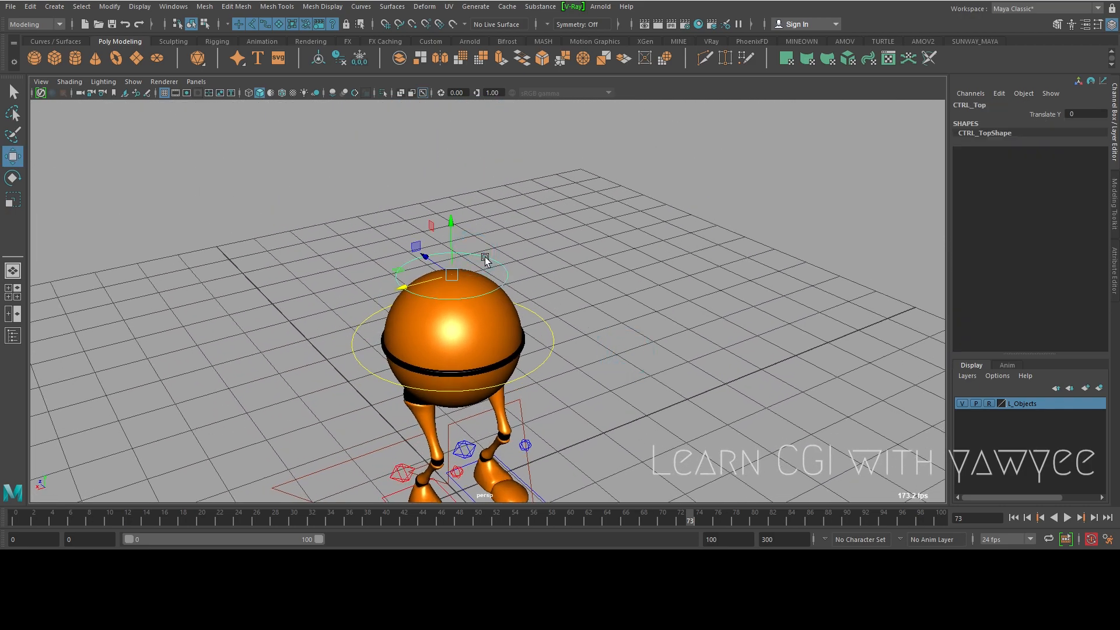
{"action": "left_click_drag", "start_coordinate": [509, 285], "coordinate": [482, 287], "text": "alt"}
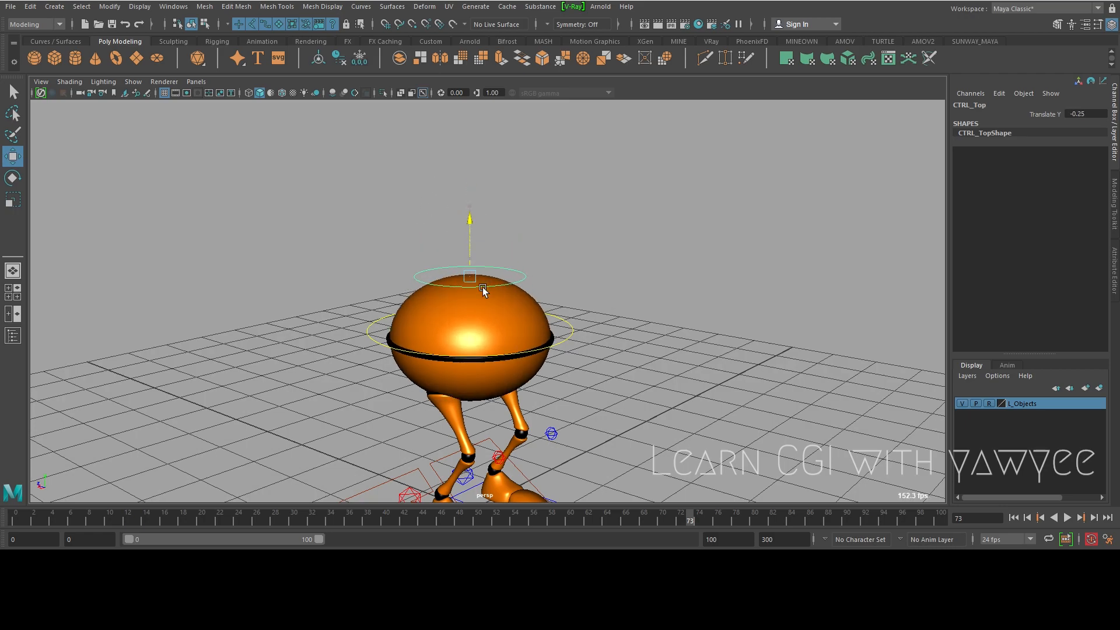
{"action": "mouse_move", "coordinate": [482, 287]}
{"action": "left_mouse_down"}
{"action": "mouse_move", "coordinate": [475, 306]}
{"action": "mouse_move", "coordinate": [482, 280]}
{"action": "left_mouse_up"}
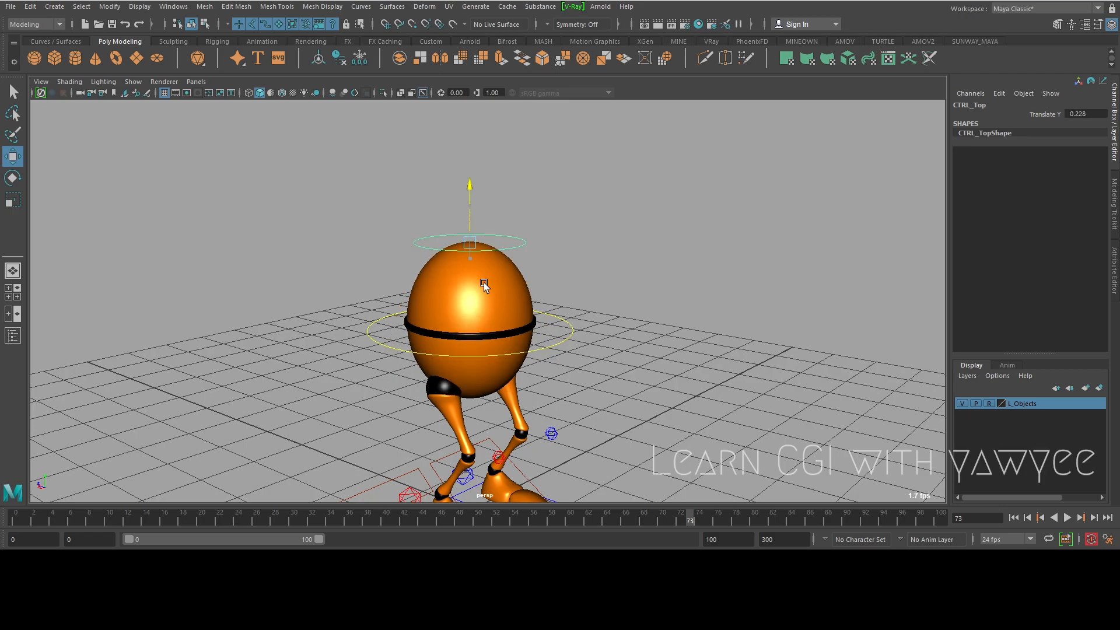
{"action": "key", "text": "ctrl+z"}
- Select the left and right heel IK controls behind the walker's feet
{"action": "scroll", "coordinate": [562, 309], "scroll_direction": "down", "scroll_amount": 4}
{"action": "left_click_drag", "start_coordinate": [565, 302], "coordinate": [507, 310], "text": "alt"}
{"action": "scroll", "coordinate": [507, 310], "scroll_direction": "up", "scroll_amount": 2}
{"action": "left_click", "coordinate": [439, 400]}
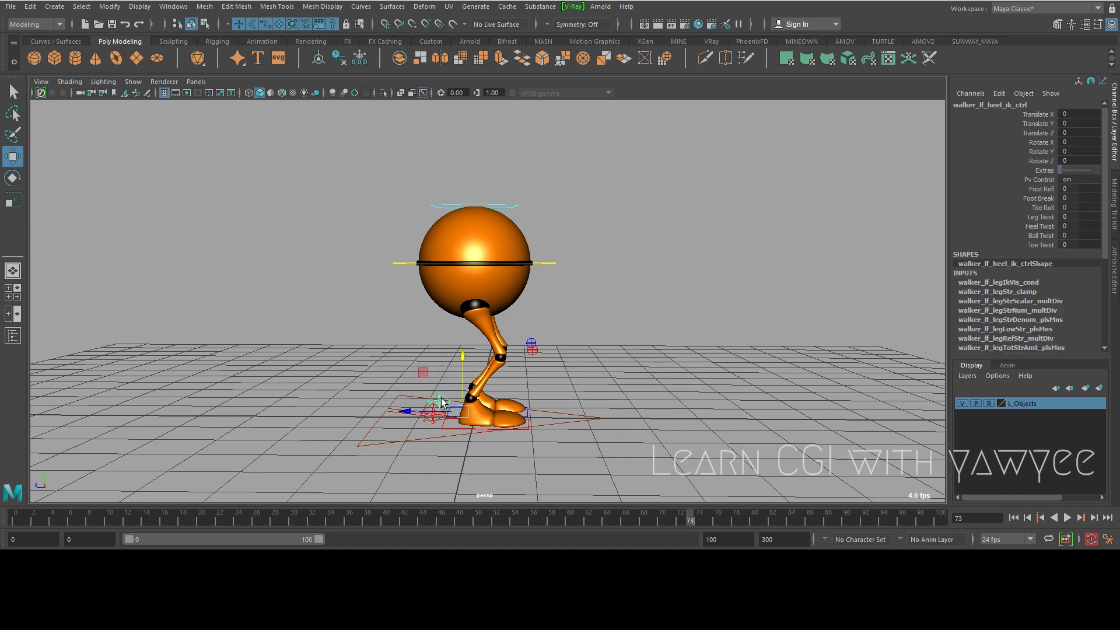
{"action": "key", "text": "q"}
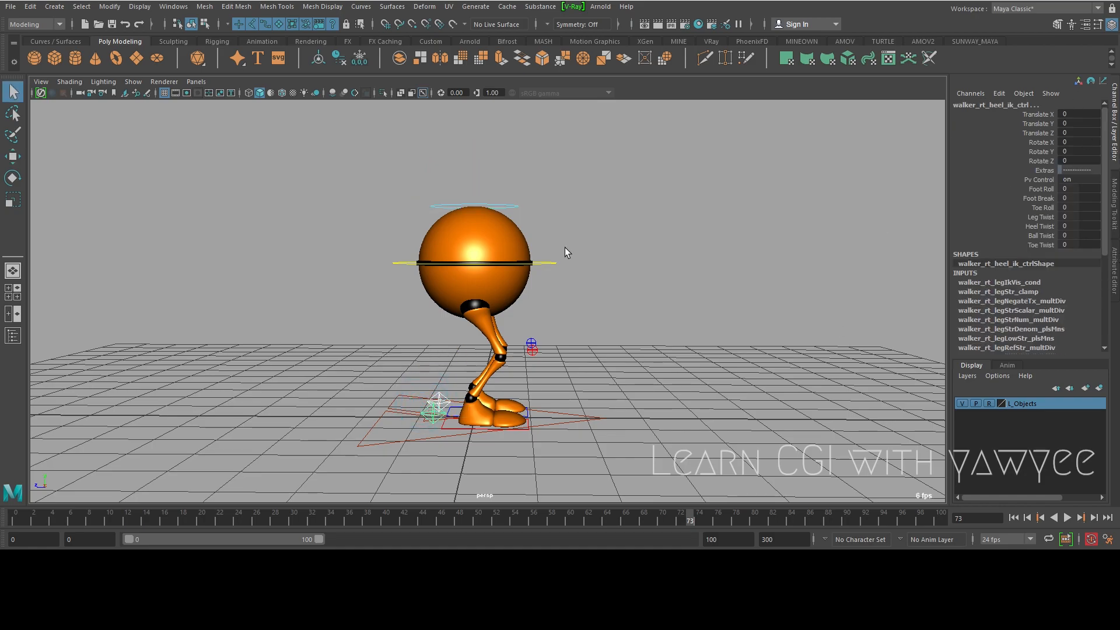
- Select the main body control and set its Translate Y to 0
{"action": "left_click", "coordinate": [434, 261]}
{"action": "key", "text": "w"}
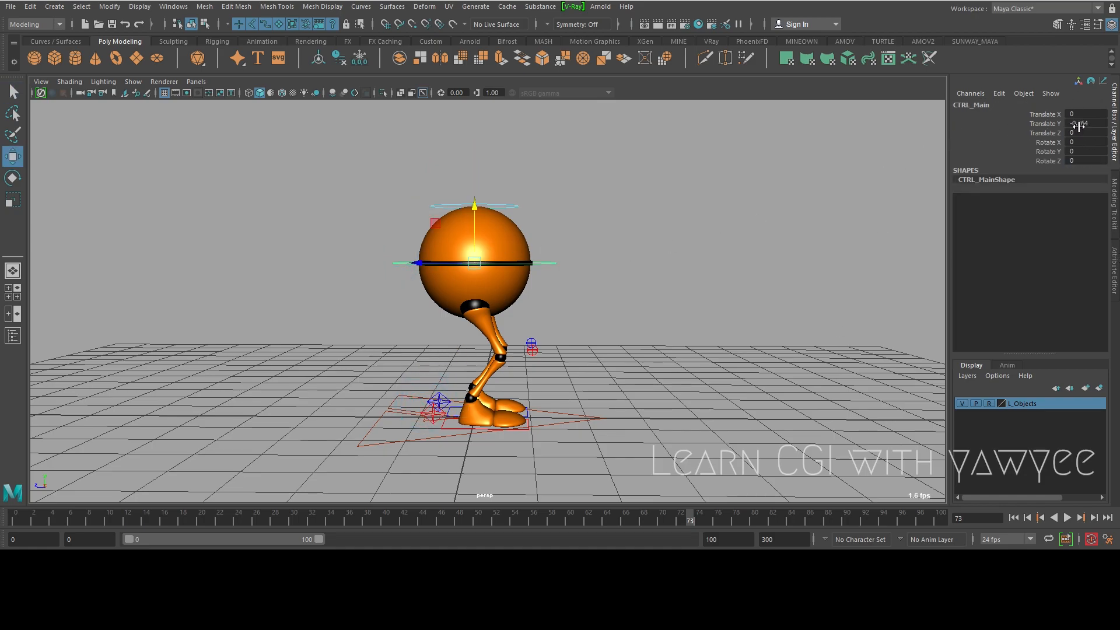
{"action": "type", "text": "0"}
{"action": "key", "text": "Return"}
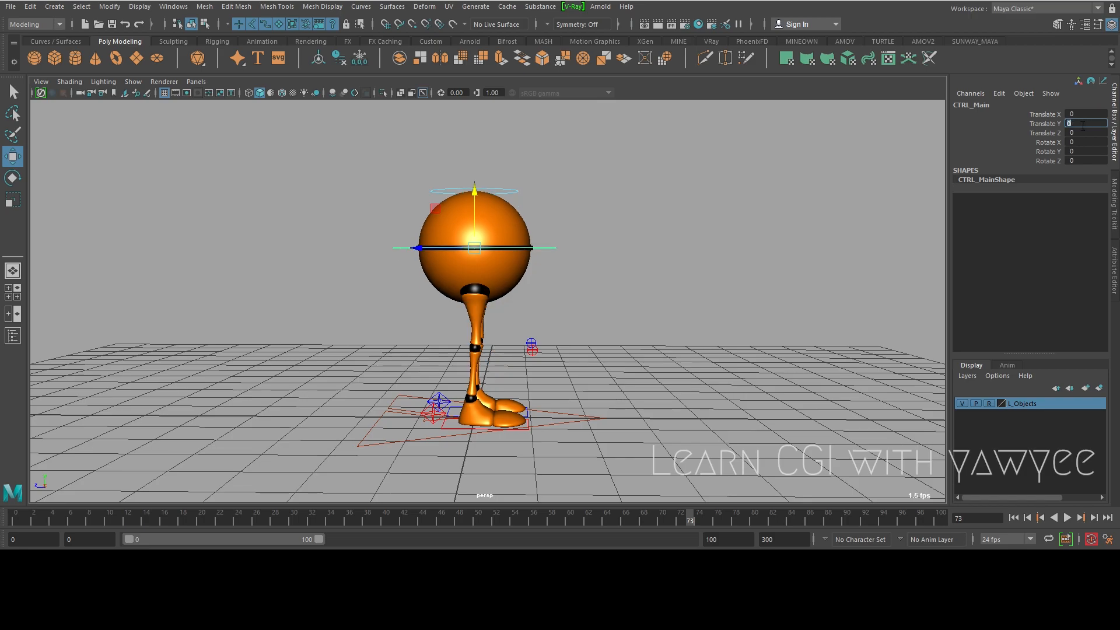
- Check the walk cycle inspiration chart in the browser for the pose frames, and return to Maya
{"action": "left_click_drag", "start_coordinate": [662, 279], "coordinate": [519, 279], "text": "alt"}
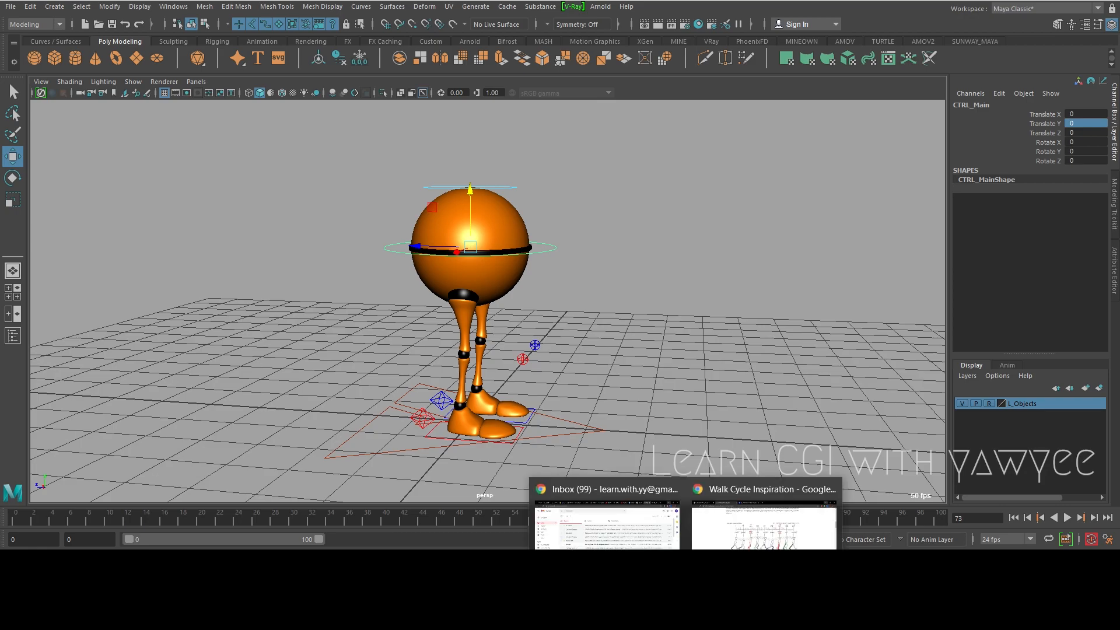
{"action": "left_click", "coordinate": [761, 520]}
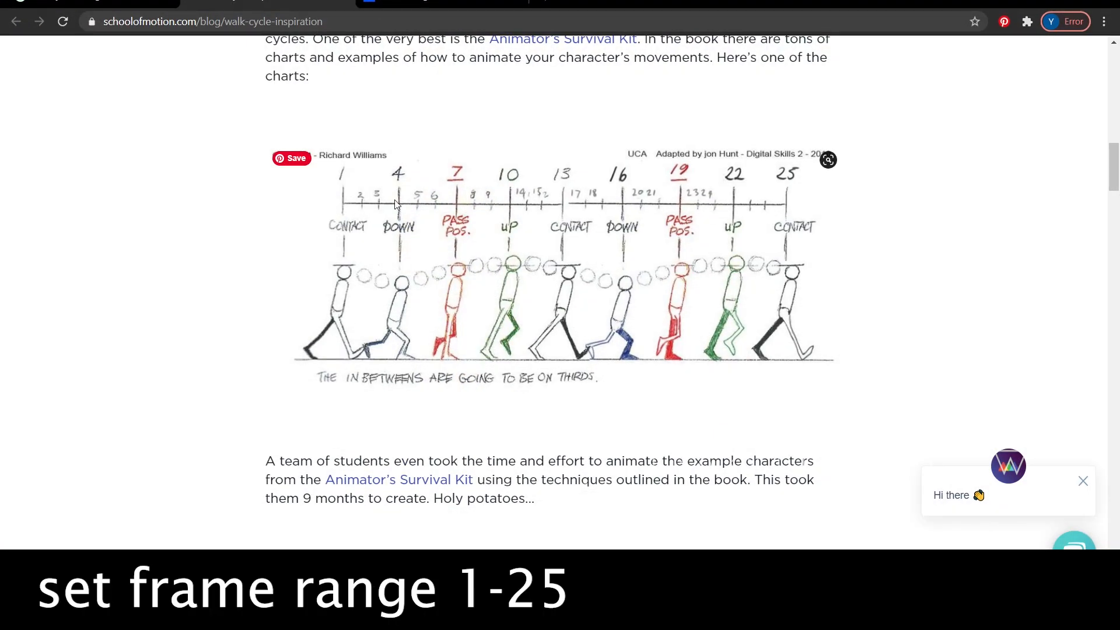
{"action": "left_click", "coordinate": [1037, 2]}
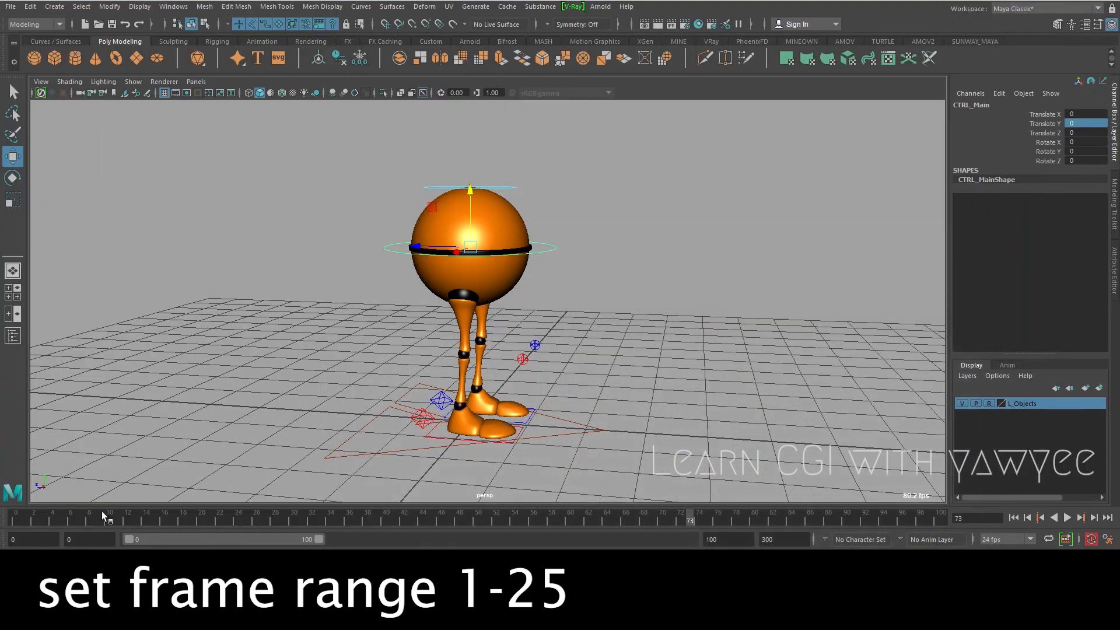
- Set the animation and playback range to frames 1 to 25
{"action": "left_click", "coordinate": [36, 543]}
{"action": "type", "text": "1"}
{"action": "key", "text": "Return"}
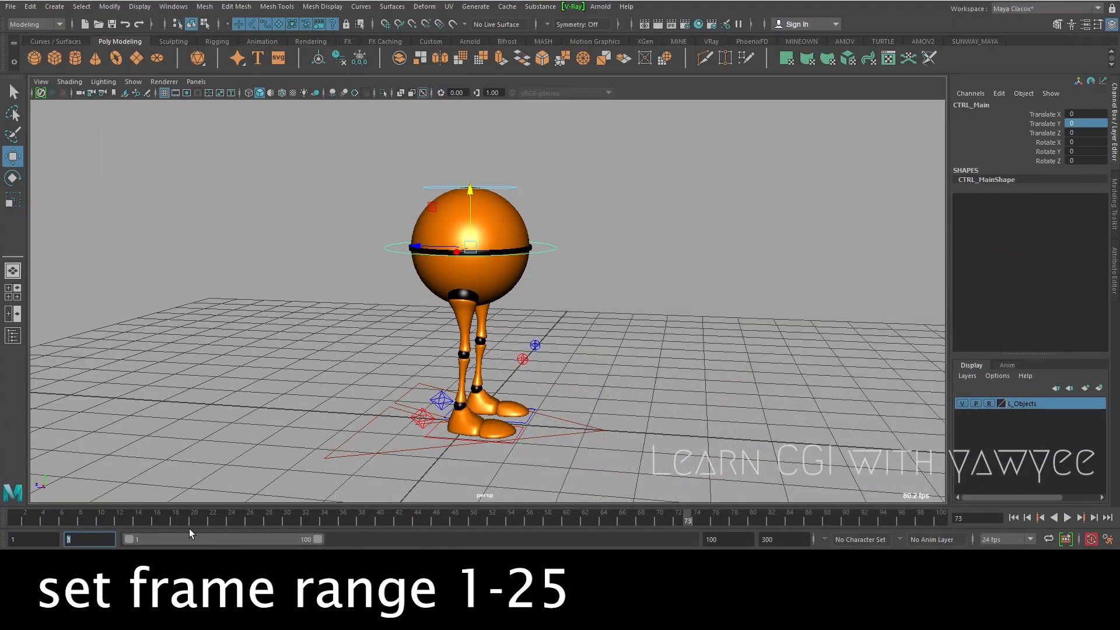
{"action": "left_click", "coordinate": [713, 539]}
{"action": "type", "text": "25"}
{"action": "key", "text": "Tab"}
{"action": "type", "text": "25"}
{"action": "key", "text": "Return"}
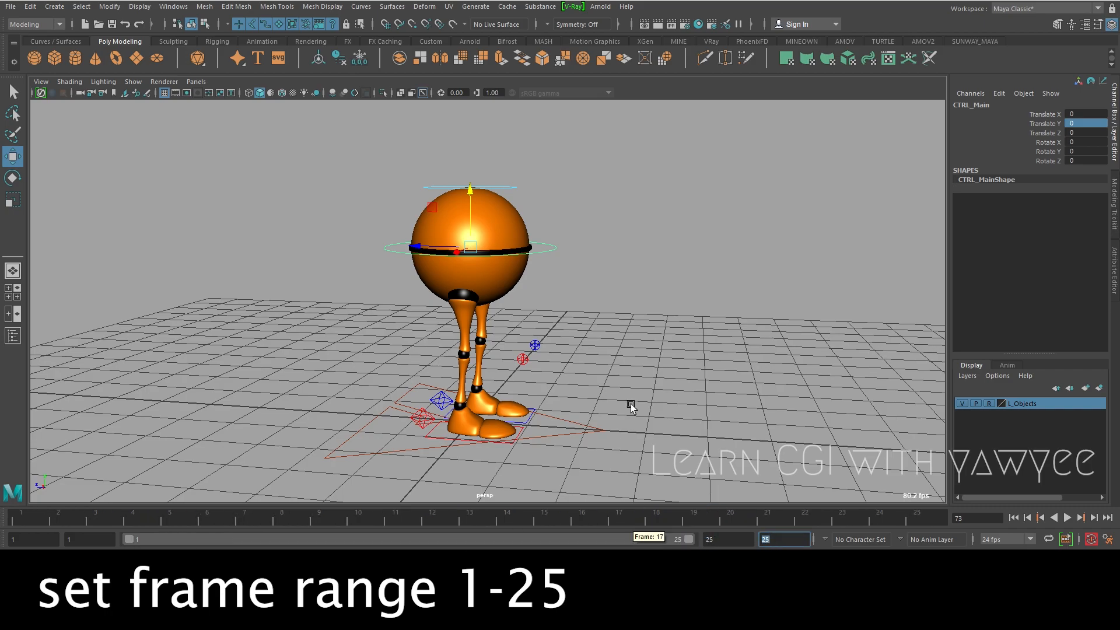
- Lower the main body control to about -0.29 in Y and move the right heel control forward to about 0.97 in Z
{"action": "scroll", "coordinate": [545, 270], "scroll_direction": "up", "scroll_amount": 3}
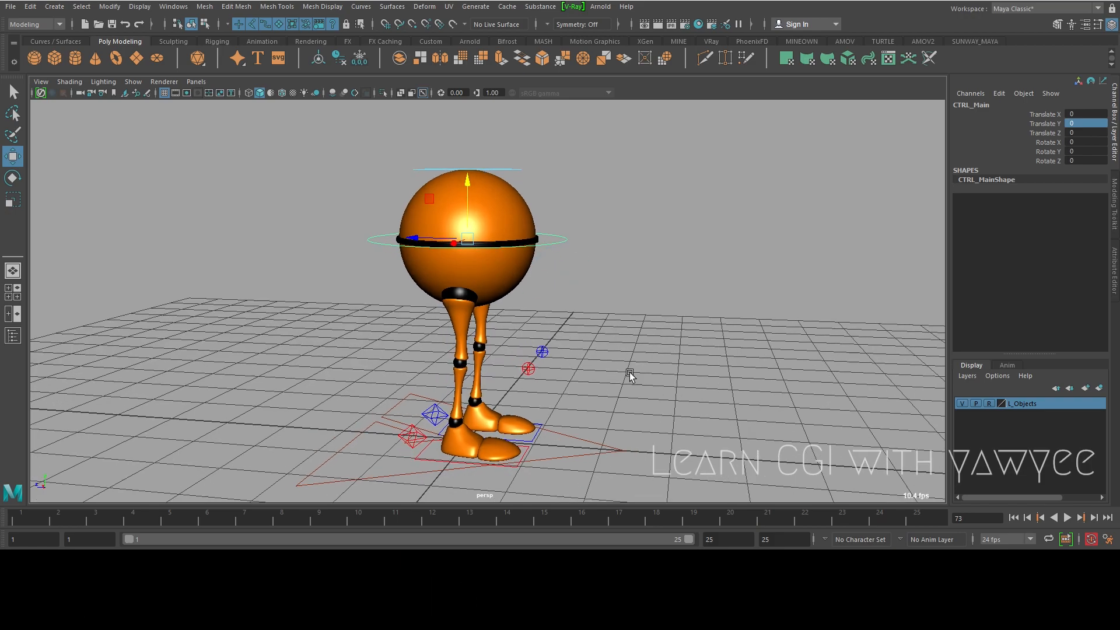
{"action": "left_click", "coordinate": [947, 616]}
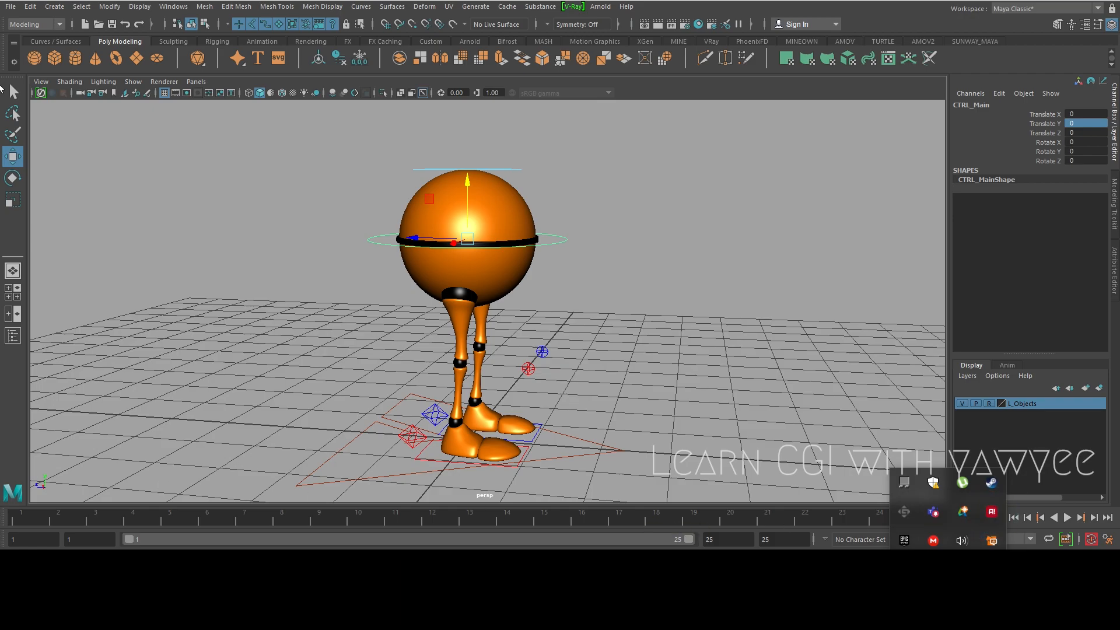
{"action": "left_click_drag", "start_coordinate": [566, 253], "coordinate": [494, 419], "text": "alt"}
{"action": "scroll", "coordinate": [420, 183], "scroll_direction": "up", "scroll_amount": 1}
{"action": "left_click", "coordinate": [434, 415]}
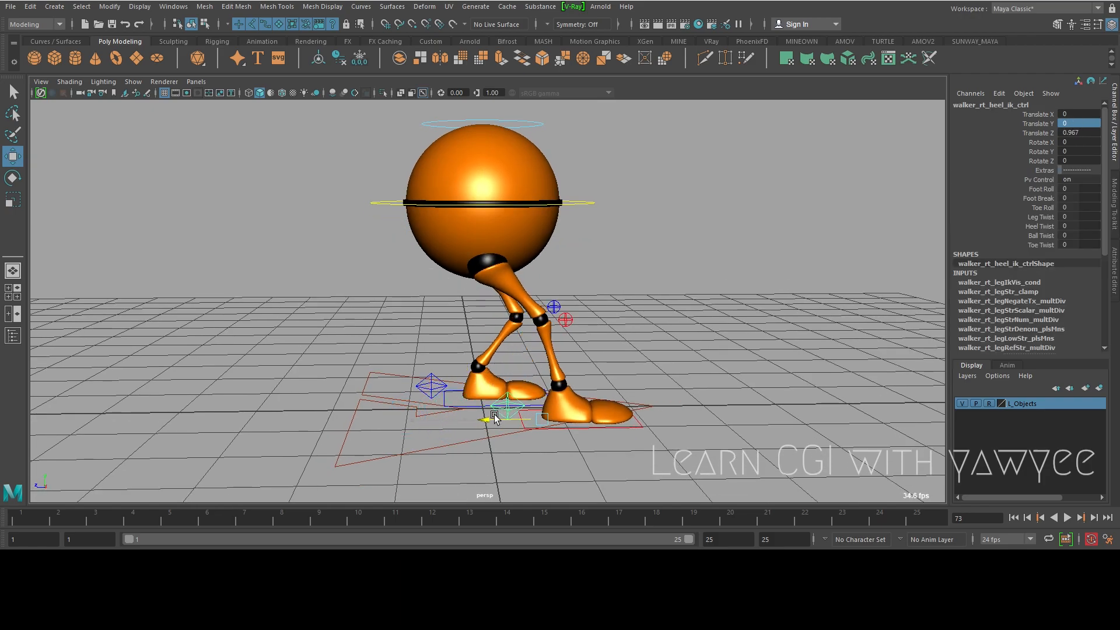
- Move the left heel control back to about -0.87 in Z and compare the pose with the walk cycle chart in the browser
{"action": "left_click", "coordinate": [431, 387]}
{"action": "left_click_drag", "start_coordinate": [428, 399], "coordinate": [363, 399]}
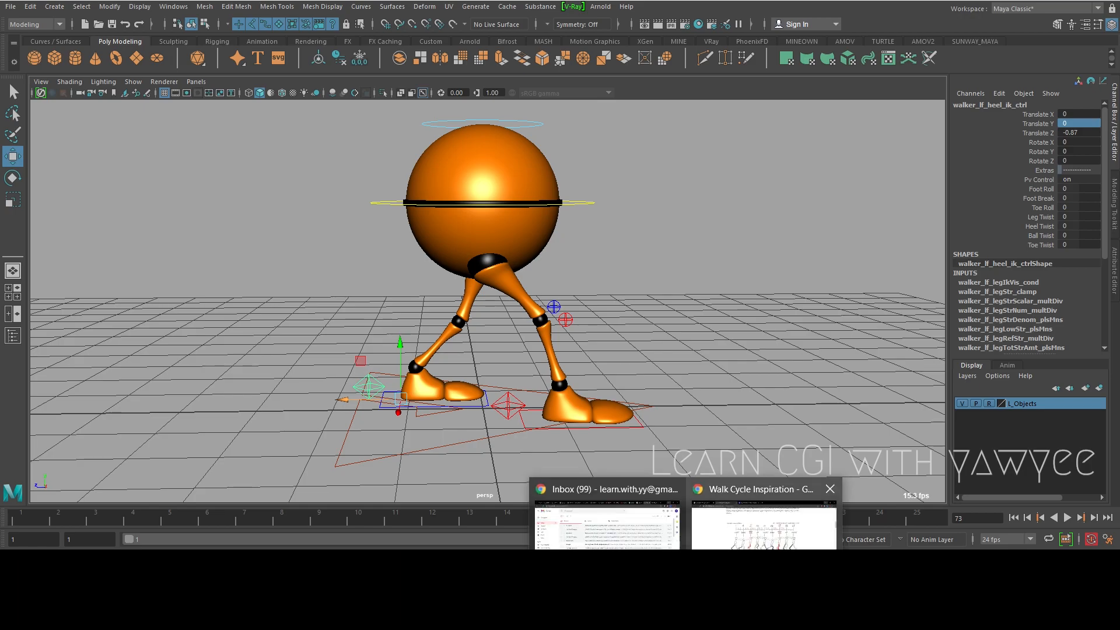
{"action": "left_click", "coordinate": [759, 523]}
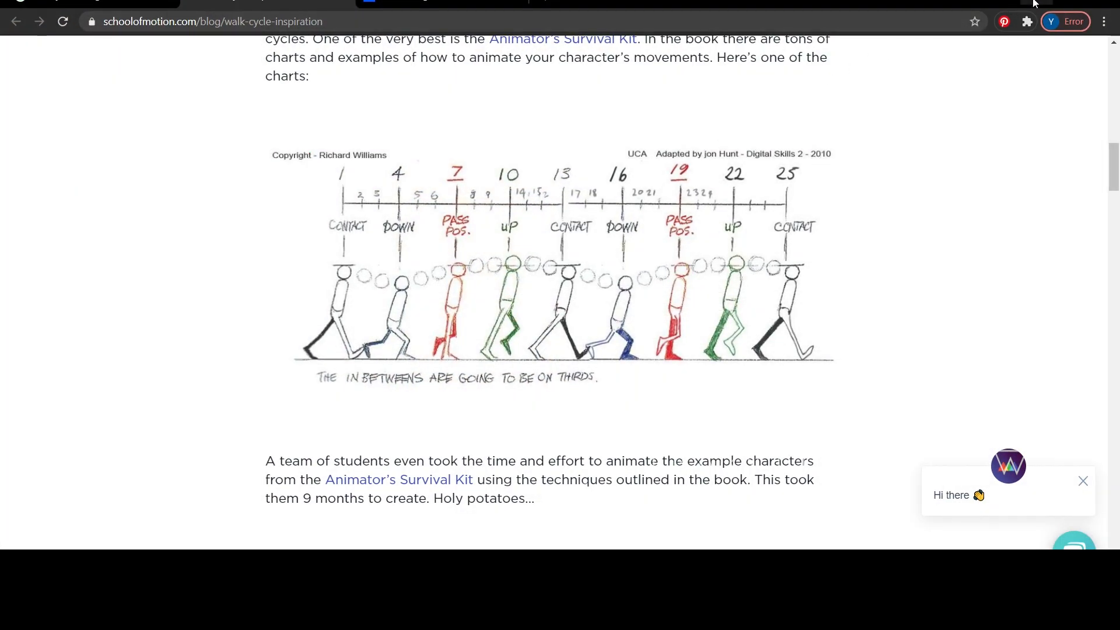
{"action": "left_click", "coordinate": [1032, 2]}
- Set the left heel control's Foot Roll and Foot Break together to 25
{"action": "left_click_drag", "start_coordinate": [732, 220], "coordinate": [665, 257], "text": "alt"}
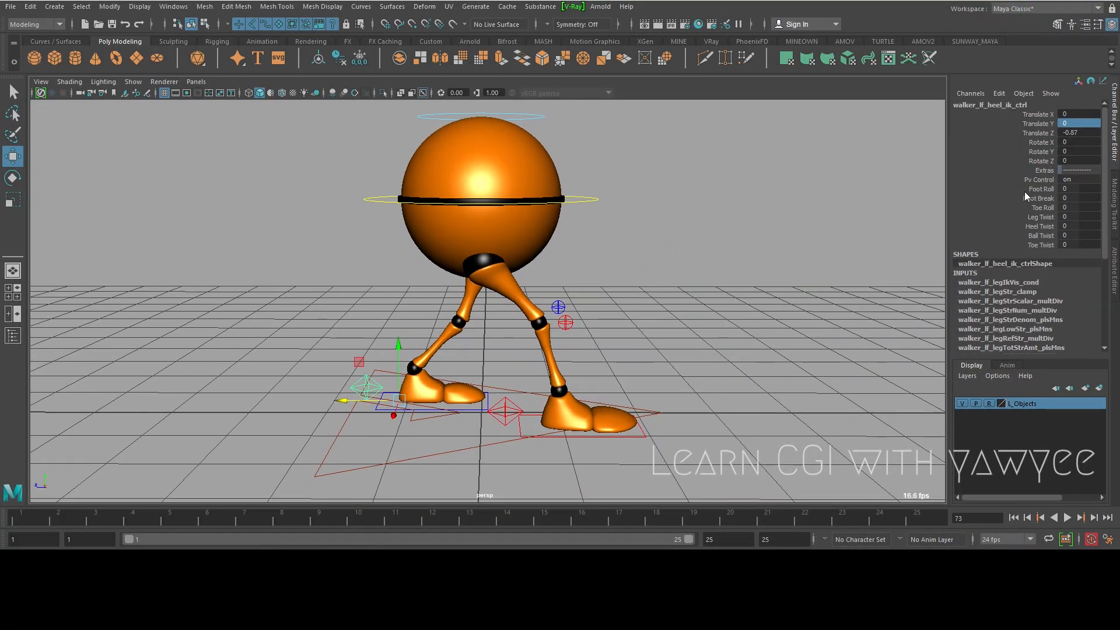
{"action": "left_click", "coordinate": [1037, 188]}
{"action": "left_click", "coordinate": [1029, 198], "text": "ctrl"}
{"action": "middle_click_drag", "start_coordinate": [646, 317], "coordinate": [775, 311]}
{"action": "left_click_drag", "start_coordinate": [1072, 188], "coordinate": [1076, 196]}
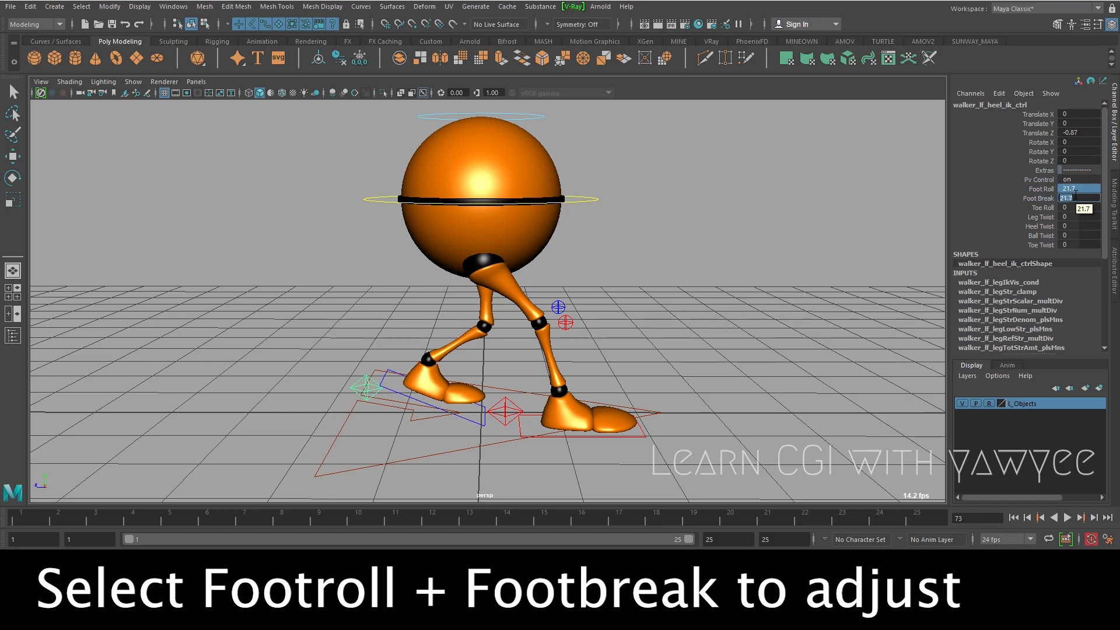
{"action": "type", "text": "25"}
{"action": "key", "text": "Return"}
- Move the left heel control further back to about -1.175 in Z
{"action": "left_click_drag", "start_coordinate": [735, 256], "coordinate": [623, 242], "text": "alt"}
{"action": "key", "text": "w"}
{"action": "left_click_drag", "start_coordinate": [359, 394], "coordinate": [332, 394]}
- Set the right heel control's Foot Roll to -20 and move the control slightly further forward in Z
{"action": "left_click", "coordinate": [516, 391]}
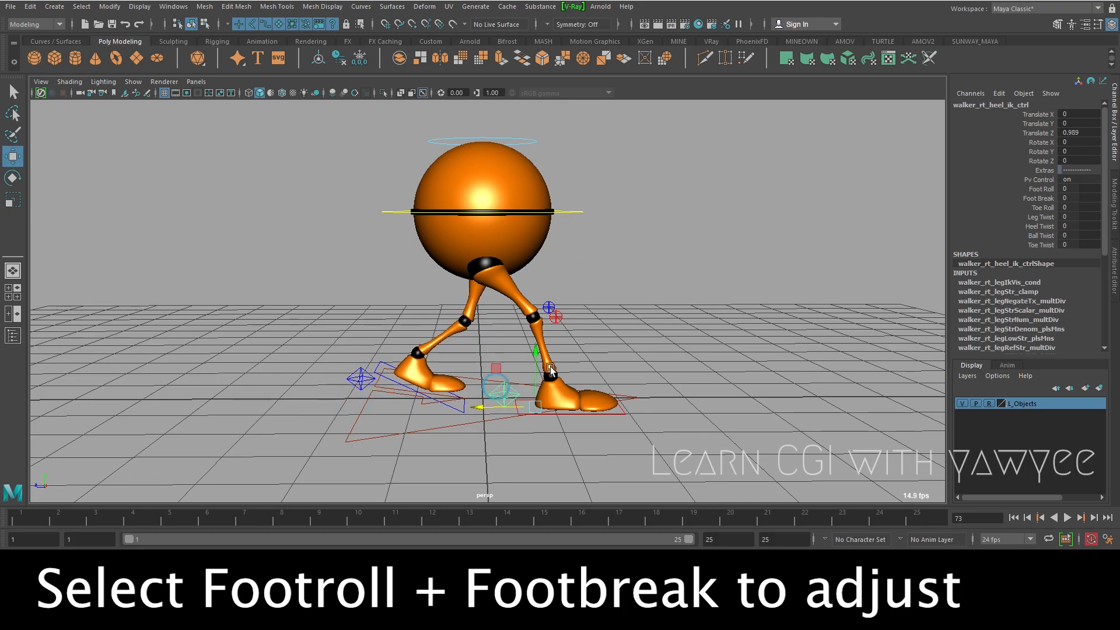
{"action": "left_click", "coordinate": [1047, 188]}
{"action": "middle_click_drag", "start_coordinate": [814, 309], "coordinate": [702, 300]}
{"action": "left_click", "coordinate": [1091, 189]}
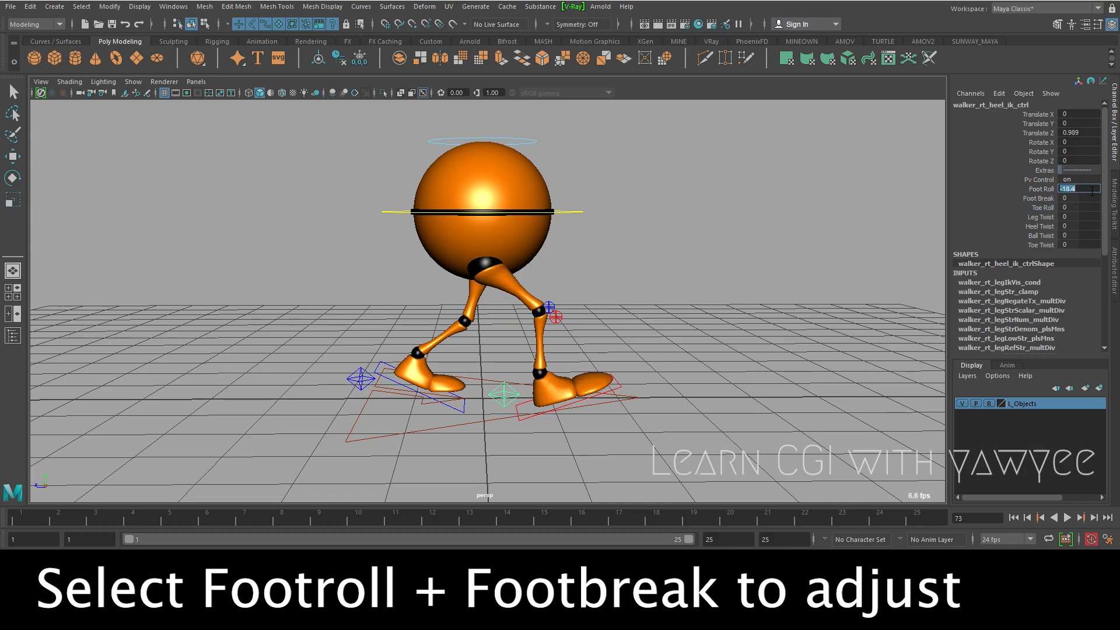
{"action": "type", "text": "-20"}
{"action": "key", "text": "Return"}
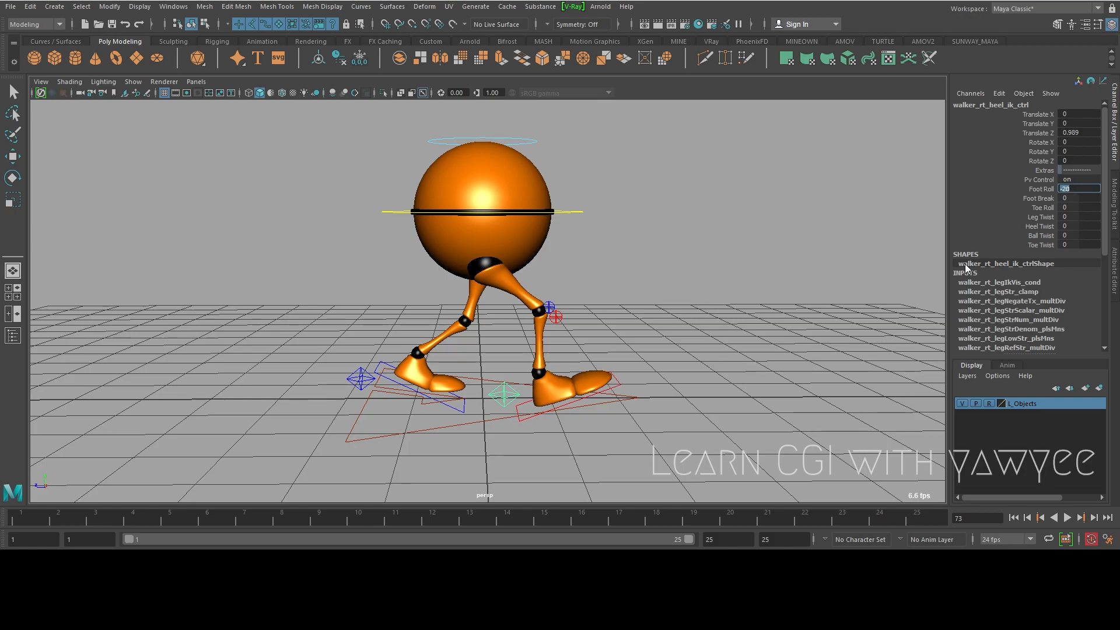
{"action": "scroll", "coordinate": [646, 303], "scroll_direction": "down", "scroll_amount": 3}
{"action": "key", "text": "w"}
{"action": "left_click_drag", "start_coordinate": [482, 381], "coordinate": [493, 382]}
- Set the left heel control's Foot Roll and Foot Break together to 20
{"action": "left_click", "coordinate": [383, 365]}
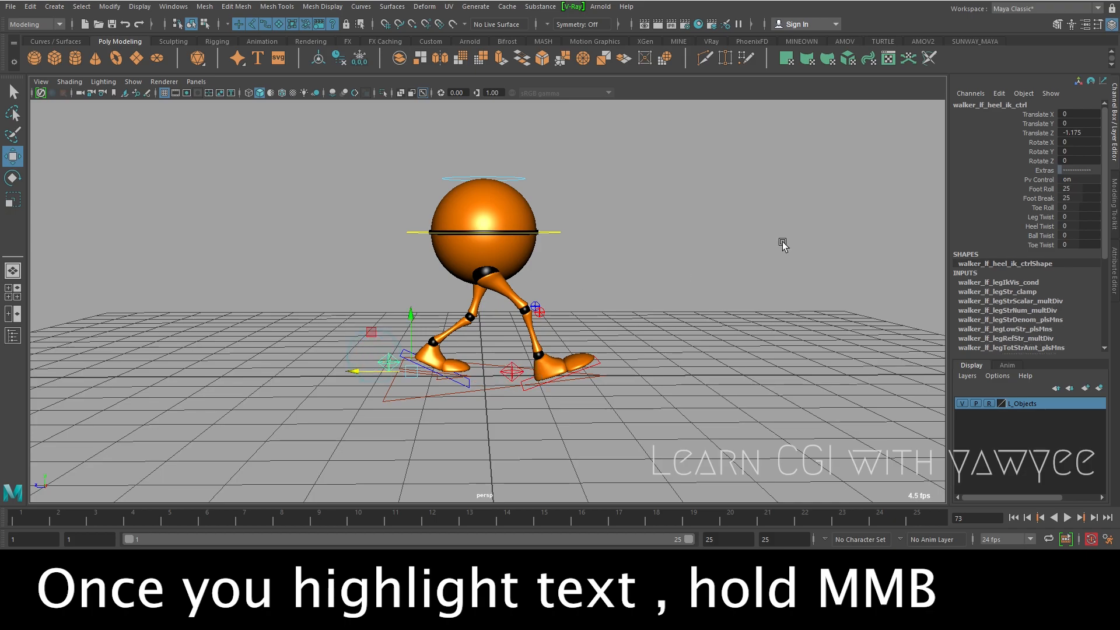
{"action": "left_click_drag", "start_coordinate": [1059, 188], "coordinate": [1064, 197]}
{"action": "middle_click_drag", "start_coordinate": [1064, 198], "coordinate": [1065, 204]}
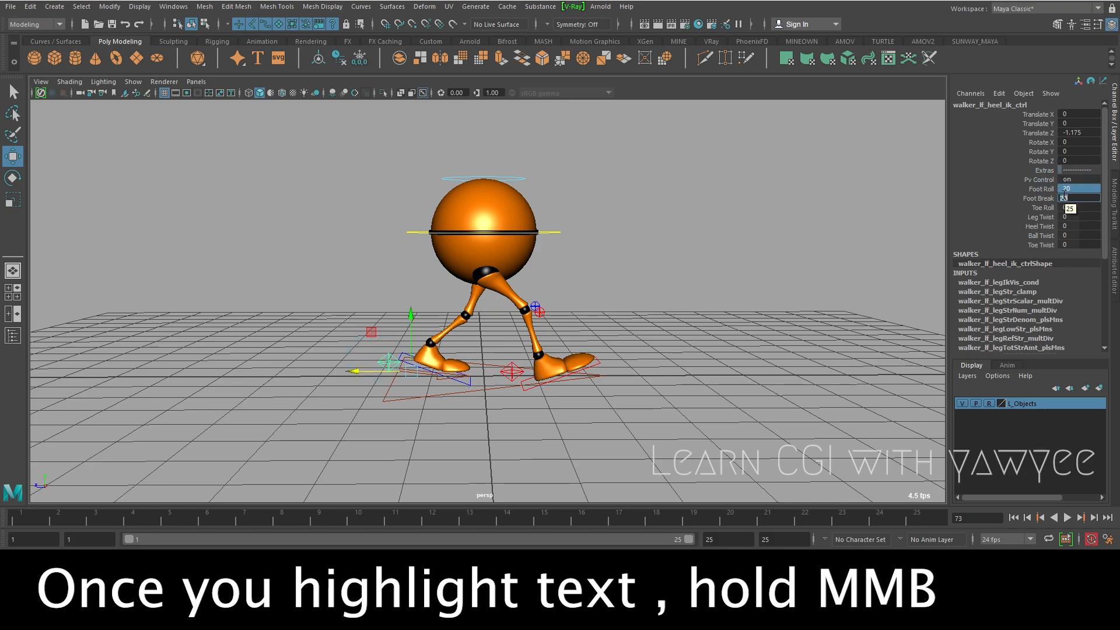
{"action": "right_click_drag", "start_coordinate": [650, 292], "coordinate": [690, 286], "text": "alt"}
{"action": "left_click_drag", "start_coordinate": [548, 257], "coordinate": [510, 262], "text": "alt"}
{"action": "right_click_drag", "start_coordinate": [510, 263], "coordinate": [600, 301], "text": "alt"}
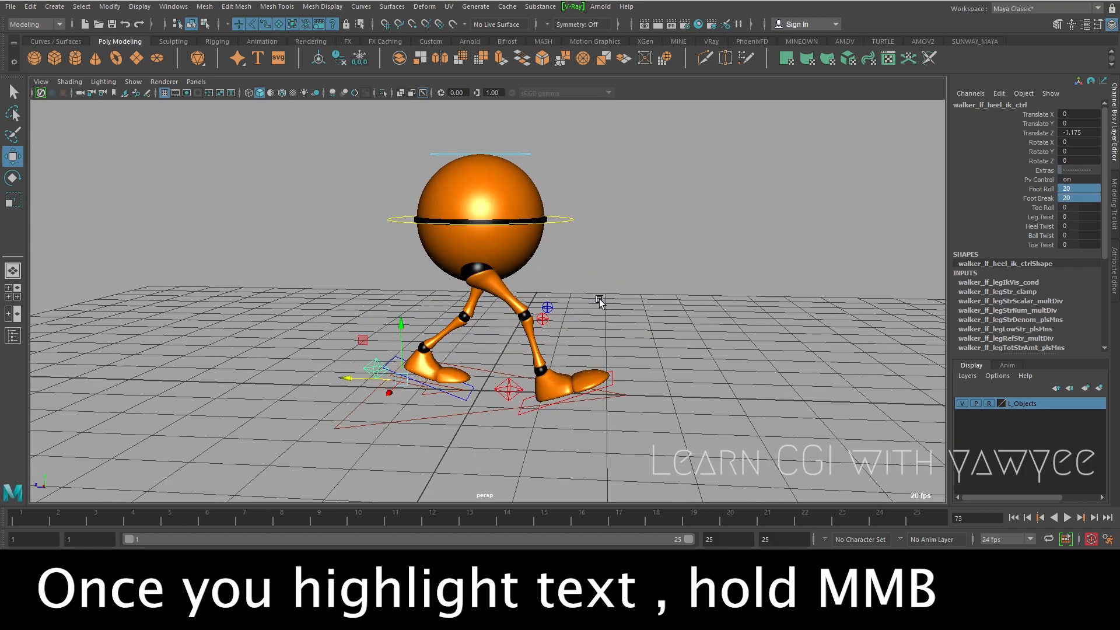
{"action": "right_click_drag", "start_coordinate": [464, 318], "coordinate": [530, 338], "text": "alt"}
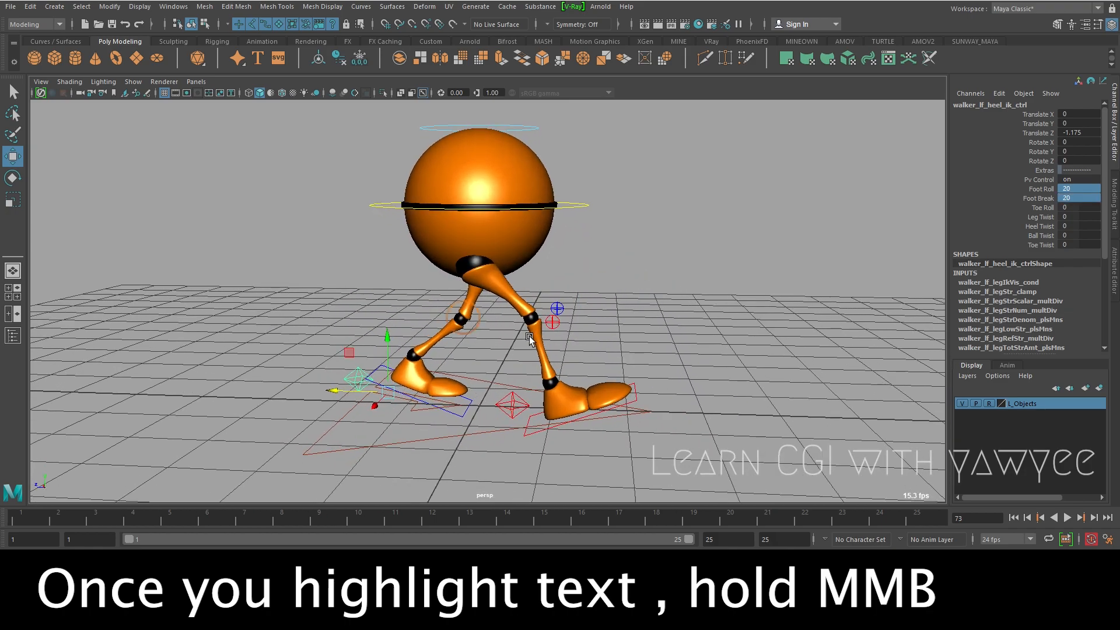
{"action": "left_click", "coordinate": [514, 410]}
{"action": "left_click", "coordinate": [582, 206]}
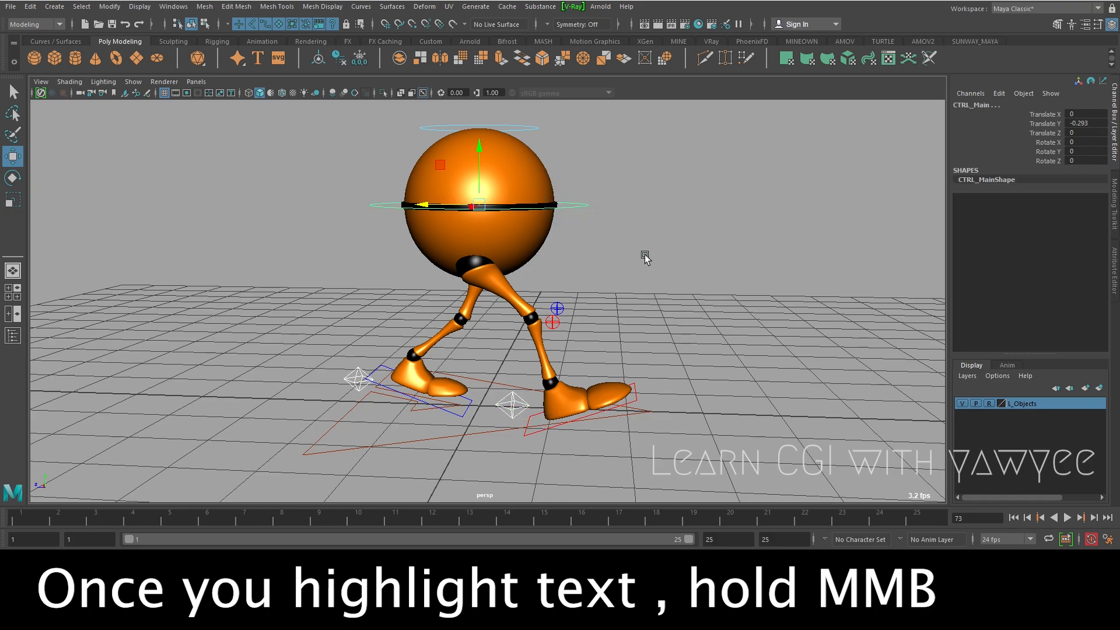
{"action": "right_click_drag", "start_coordinate": [640, 251], "coordinate": [706, 292], "text": "alt"}
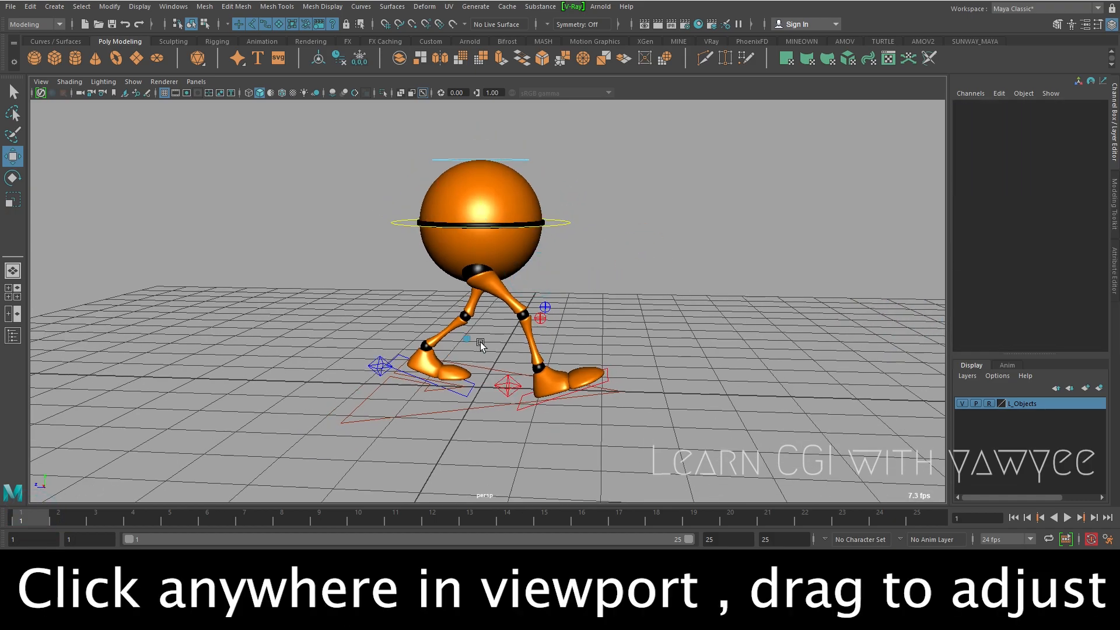
- Select both heel controls and the main body control and key the contact pose at frame 1
{"action": "left_click_drag", "start_coordinate": [470, 341], "coordinate": [476, 352], "text": "alt"}
{"action": "key", "text": "q"}
{"action": "left_click", "coordinate": [378, 373]}
{"action": "left_click", "coordinate": [517, 386], "text": "shift"}
{"action": "left_click", "coordinate": [553, 228], "text": "shift"}
{"action": "right_click_drag", "start_coordinate": [637, 273], "coordinate": [609, 291], "text": "alt"}
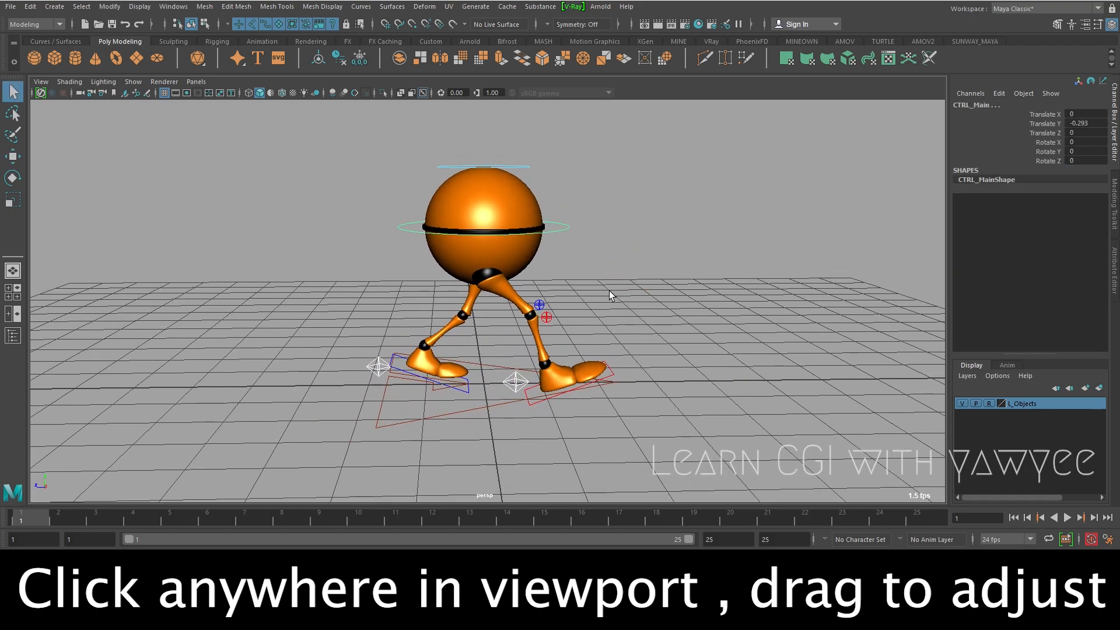
{"action": "key", "text": "s"}
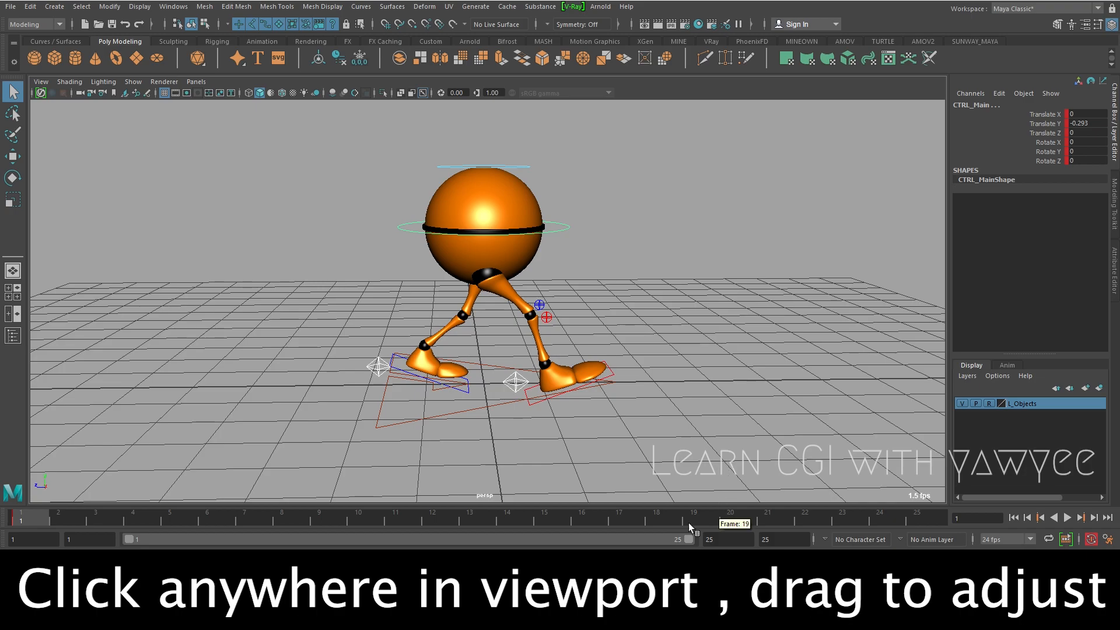
- Key the selected heel and body controls at frame 25, consulting the walk cycle chart in the browser
{"action": "mouse_move", "coordinate": [679, 617]}
{"action": "left_click", "coordinate": [744, 525]}
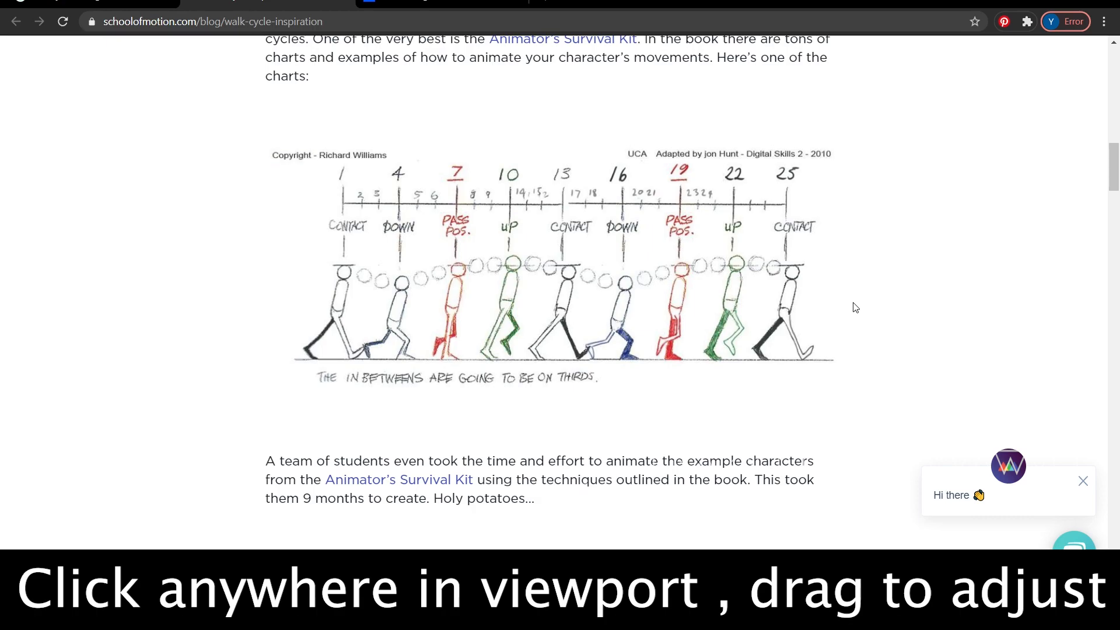
{"action": "left_click", "coordinate": [1036, 2]}
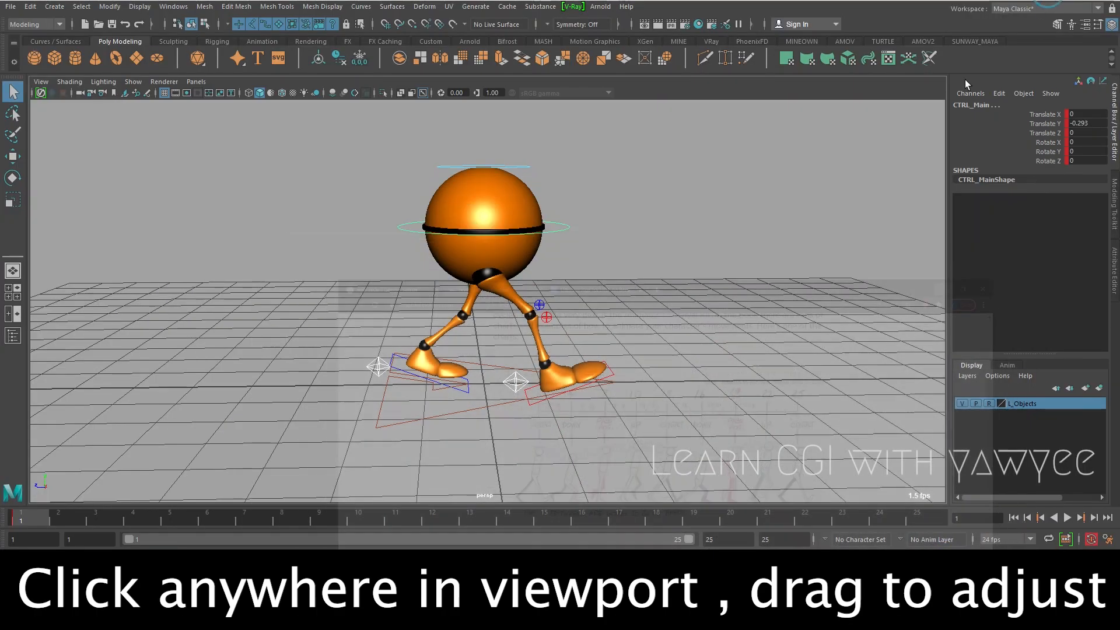
{"action": "left_click_drag", "start_coordinate": [686, 517], "coordinate": [922, 499]}
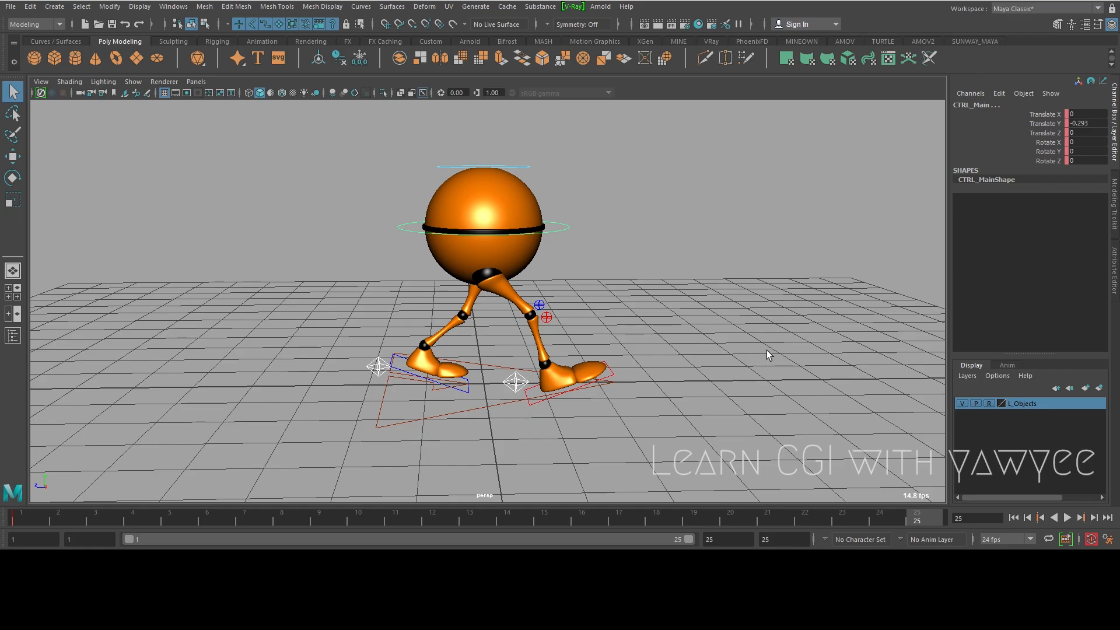
{"action": "key", "text": "s"}
{"action": "mouse_move", "coordinate": [677, 557]}
{"action": "left_click", "coordinate": [729, 534]}
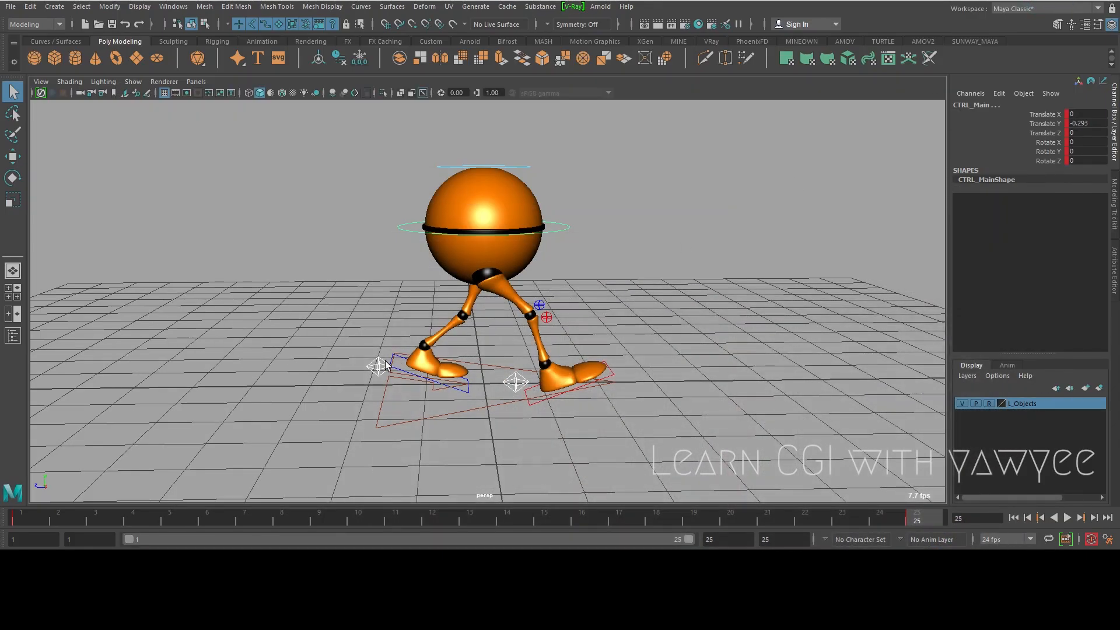
- Move the left heel control forward at frame 25 to about 1.196 in Z, next to the right foot
{"action": "left_click", "coordinate": [382, 366]}
{"action": "scroll", "coordinate": [621, 288], "scroll_direction": "up", "scroll_amount": 3}
{"action": "key", "text": "w"}
{"action": "left_click_drag", "start_coordinate": [451, 411], "coordinate": [460, 392], "text": "alt"}
{"action": "left_click_drag", "start_coordinate": [369, 389], "coordinate": [515, 383]}
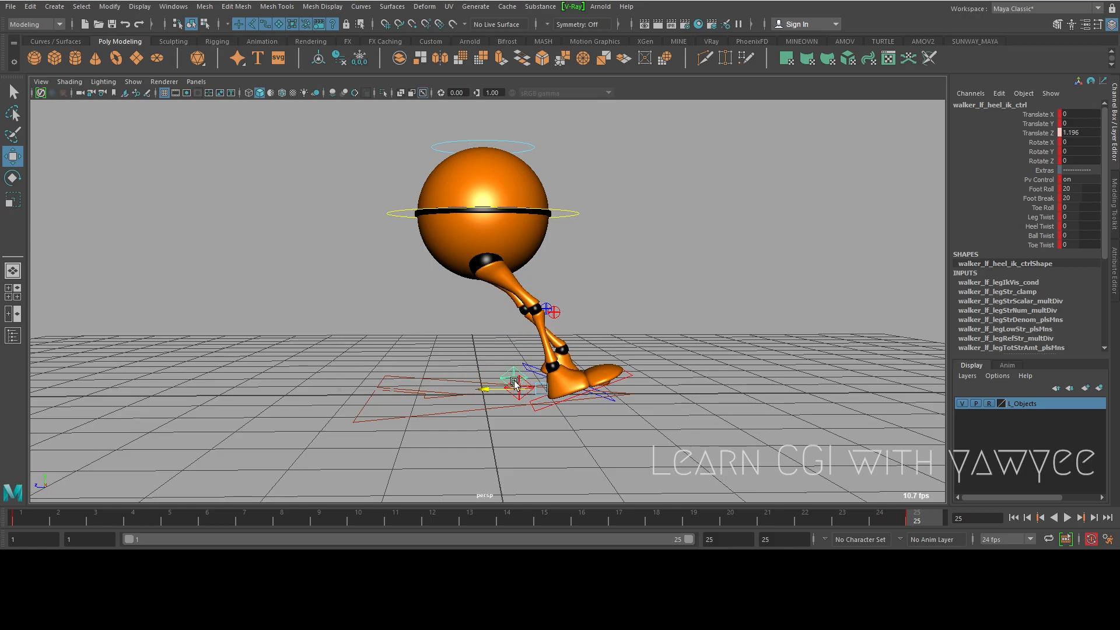
- Switch to the orthographic side view of the legs and fine-tune the left heel control's Translate Z to about 1.202
{"action": "key", "text": "space"}
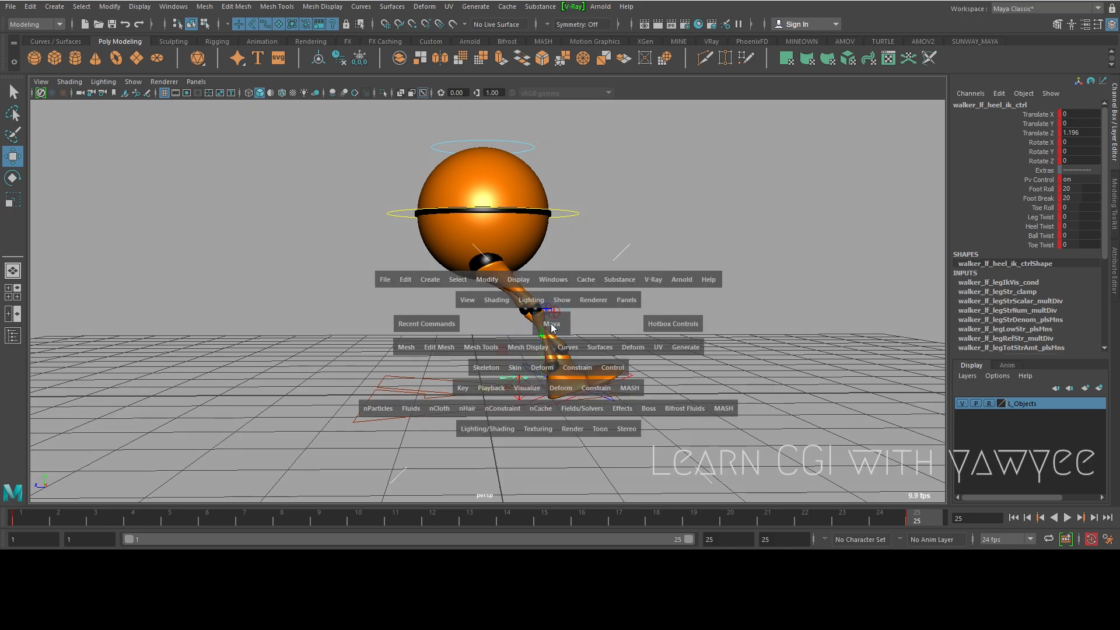
{"action": "left_click", "coordinate": [551, 328]}
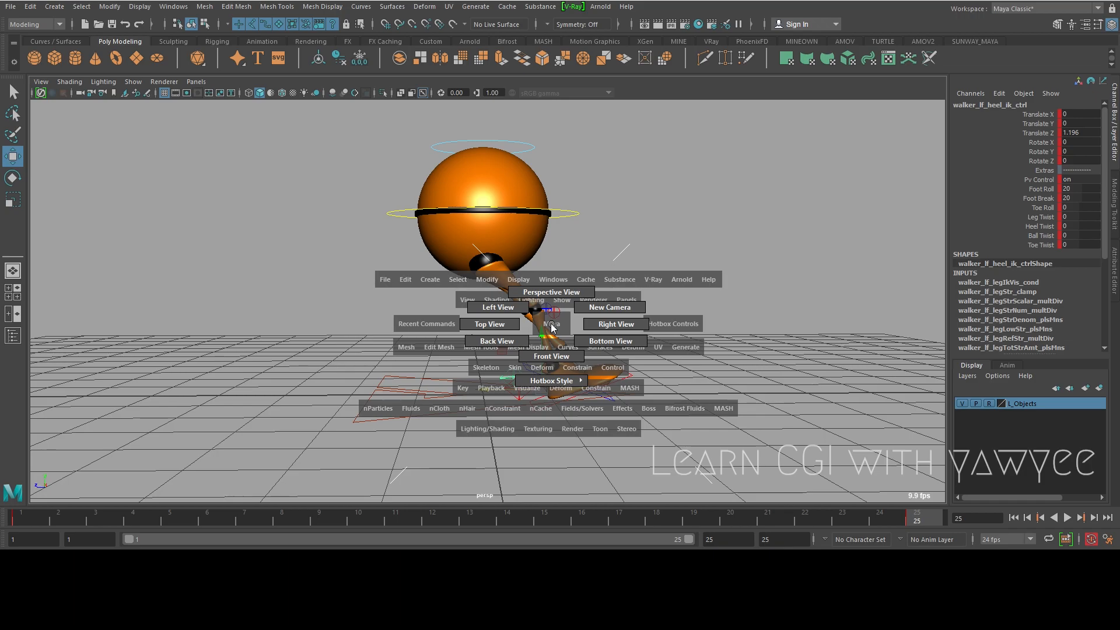
{"action": "mouse_move", "coordinate": [553, 328]}
{"action": "left_mouse_down"}
{"action": "mouse_move", "coordinate": [491, 302]}
{"action": "mouse_move", "coordinate": [540, 301]}
{"action": "mouse_move", "coordinate": [542, 321]}
{"action": "left_mouse_up"}
{"action": "key", "text": "space"}
{"action": "key", "text": "f"}
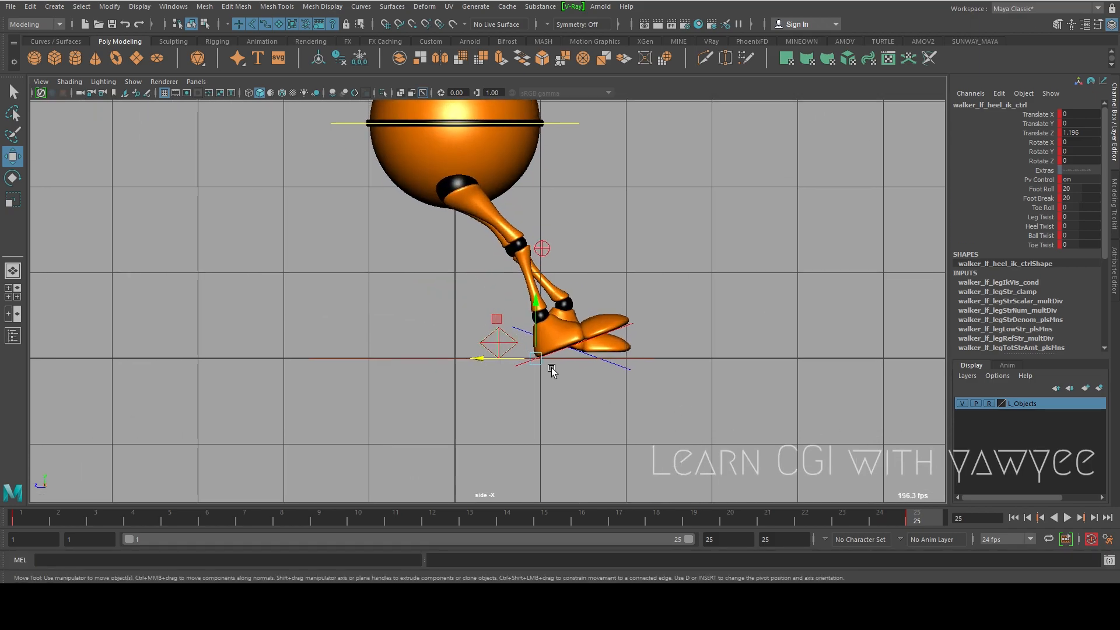
{"action": "left_click_drag", "start_coordinate": [508, 358], "coordinate": [505, 358]}
{"action": "double_click", "coordinate": [1071, 198]}
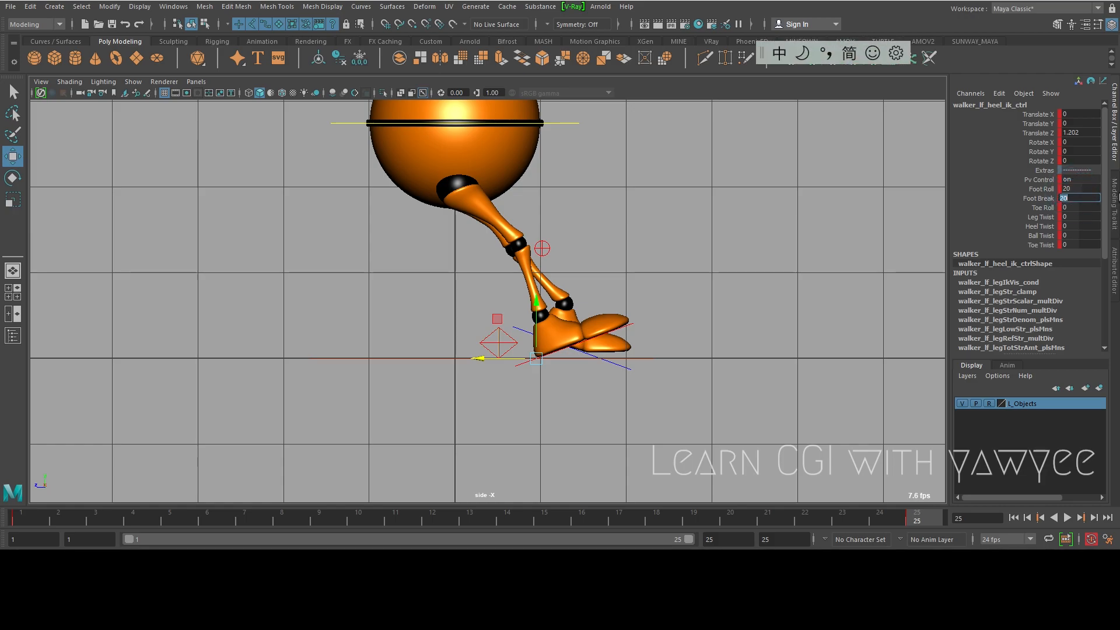
{"action": "type", "text": "0"}
{"action": "key", "text": "Return"}
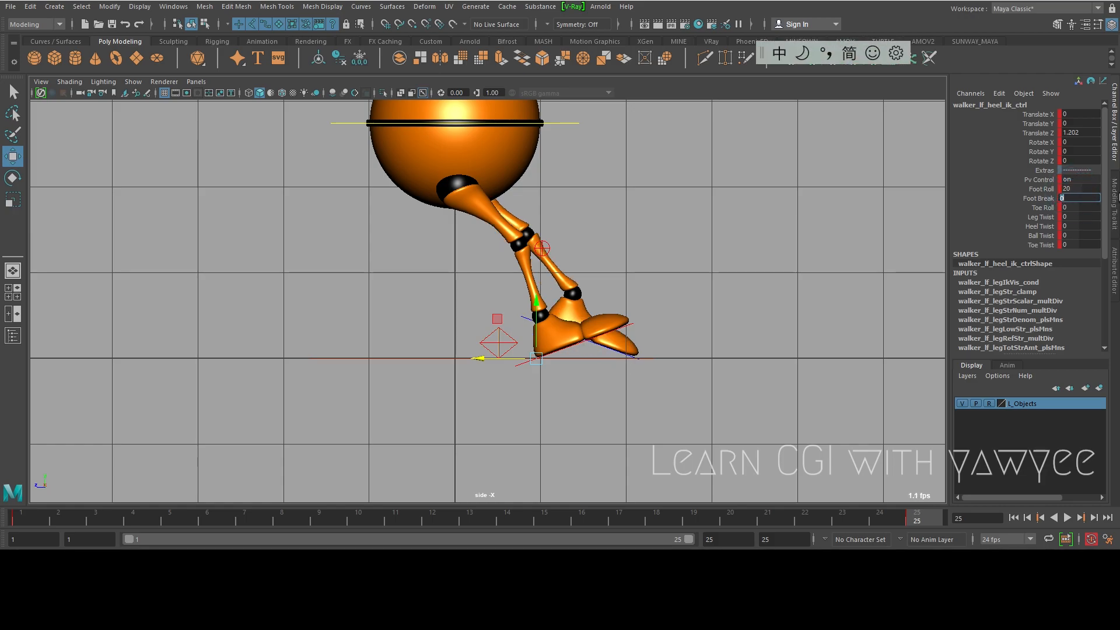
{"action": "left_click", "coordinate": [1043, 189]}
{"action": "middle_click_drag", "start_coordinate": [767, 247], "coordinate": [534, 271]}
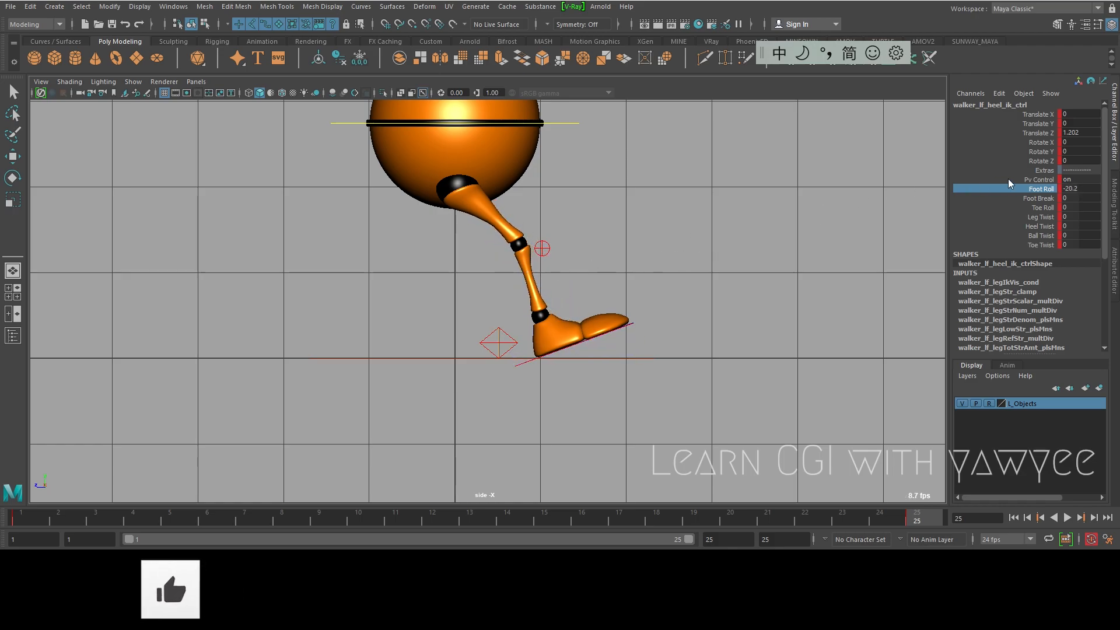
{"action": "double_click", "coordinate": [1079, 189]}
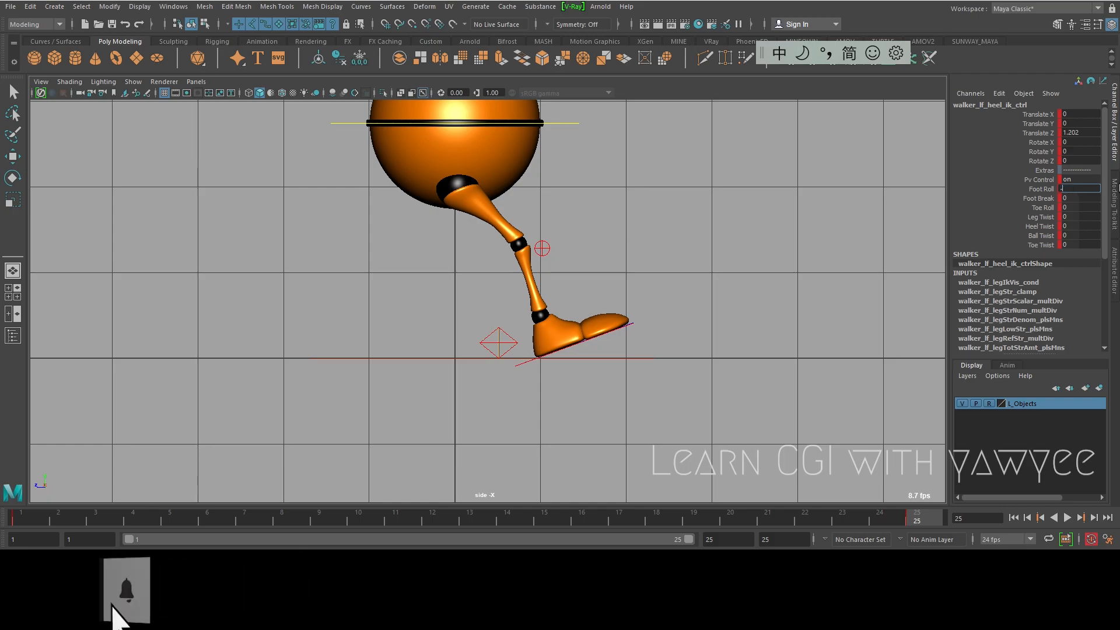
{"action": "type", "text": "-20"}
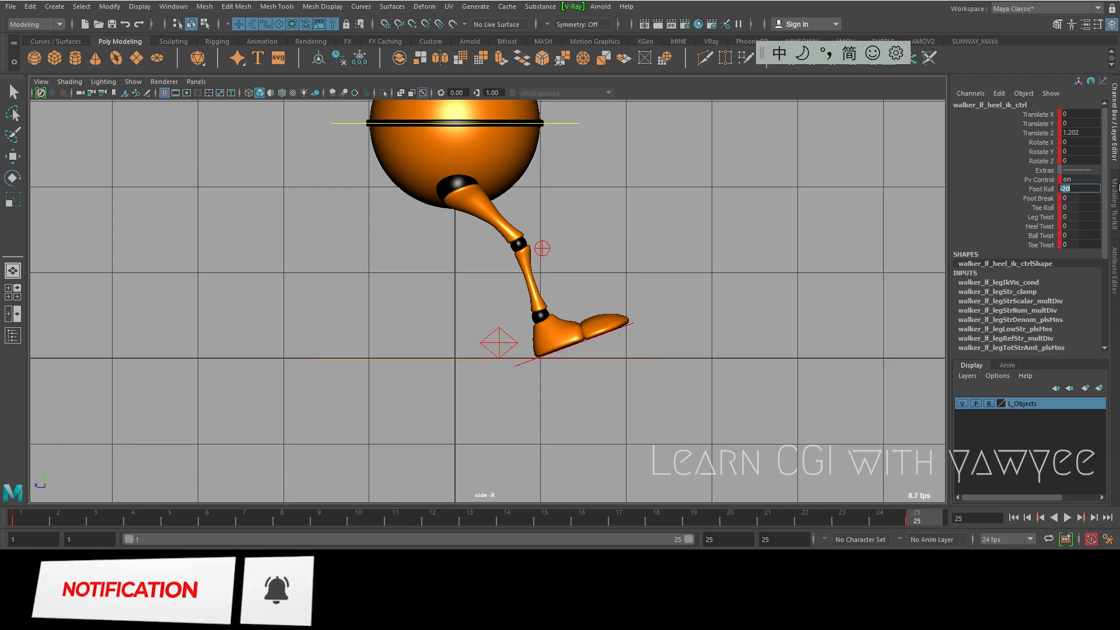
{"action": "scroll", "coordinate": [519, 318], "scroll_direction": "down", "scroll_amount": 3}
{"action": "key", "text": "w"}
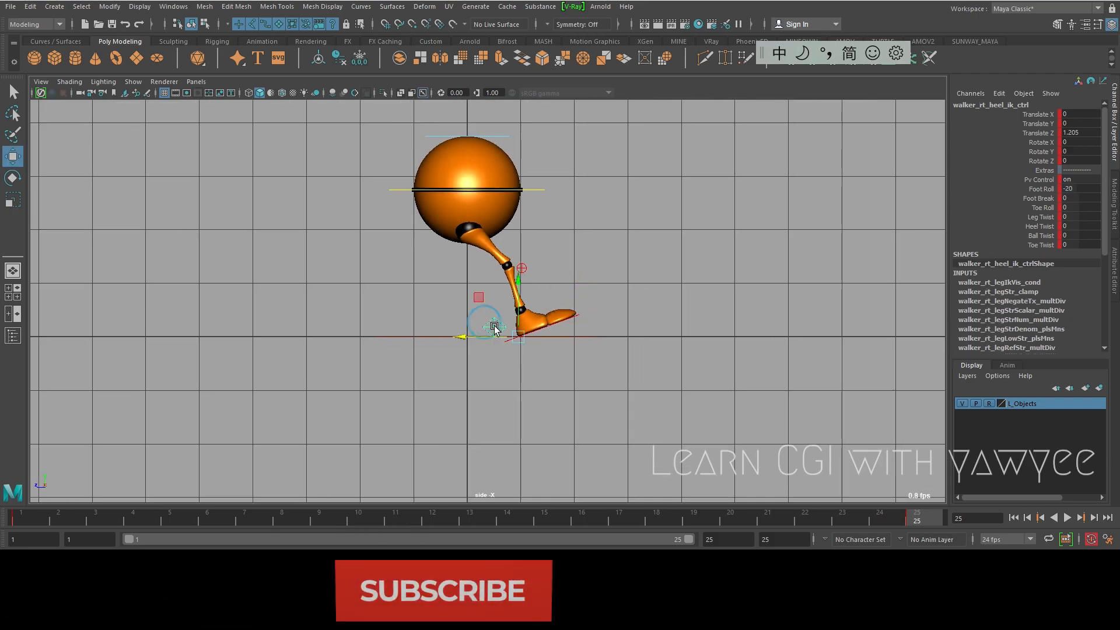
{"action": "scroll", "coordinate": [478, 312], "scroll_direction": "up", "scroll_amount": 1}
{"action": "left_click", "coordinate": [466, 334]}
{"action": "left_click_drag", "start_coordinate": [465, 334], "coordinate": [334, 340]}
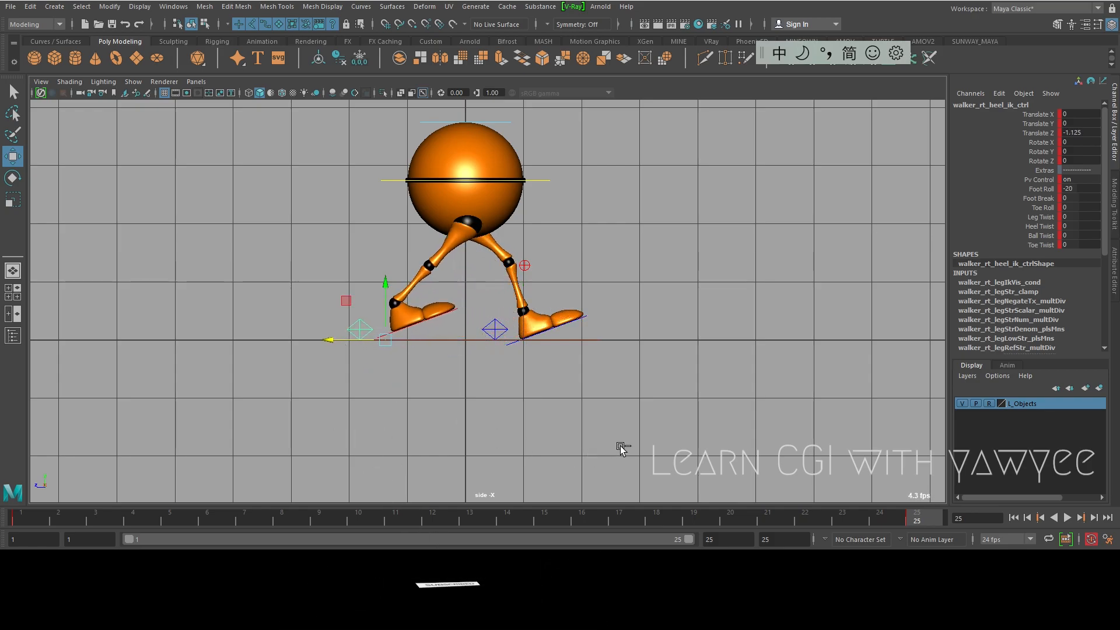
{"action": "key", "text": "ctrl+z"}
{"action": "key", "text": "ctrl+z"}
{"action": "key", "text": "ctrl+z"}
{"action": "key", "text": "ctrl+z"}
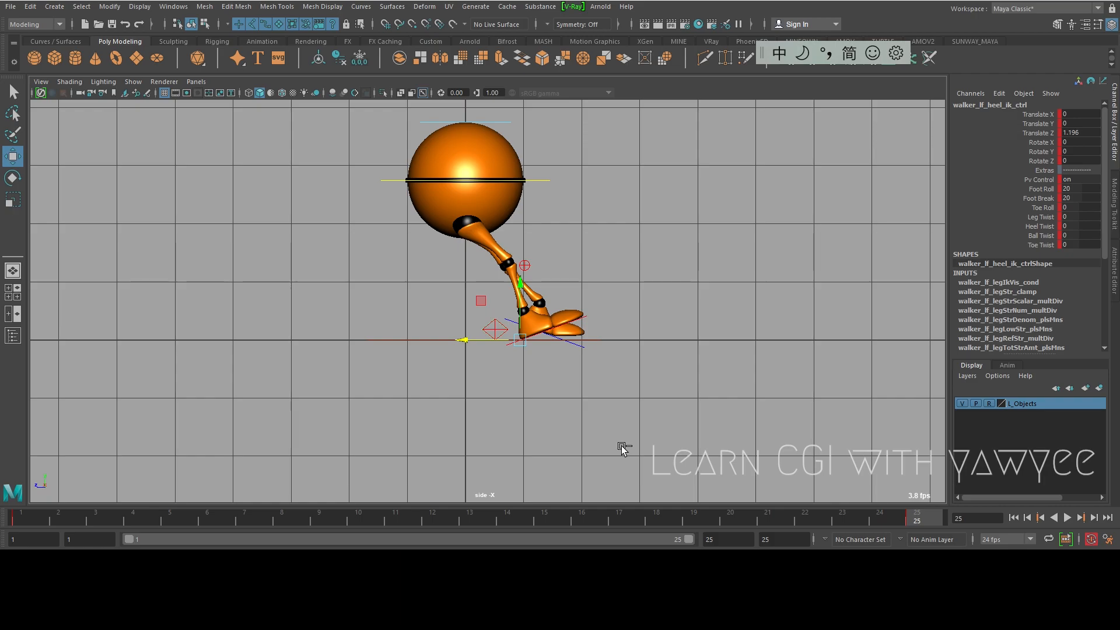
- At frame 13, move the left heel control forward to about 1.208 in Z and set Foot Break to 0 and Foot Roll to -20
{"action": "left_click", "coordinate": [482, 516]}
{"action": "scroll", "coordinate": [479, 298], "scroll_direction": "up", "scroll_amount": 1}
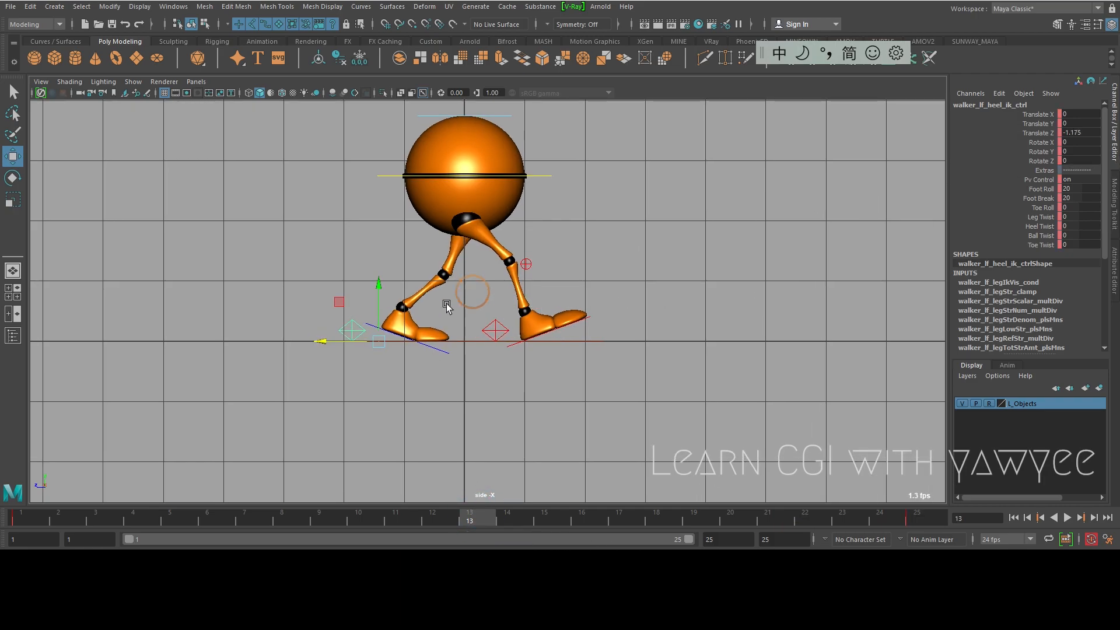
{"action": "left_click_drag", "start_coordinate": [330, 342], "coordinate": [472, 349]}
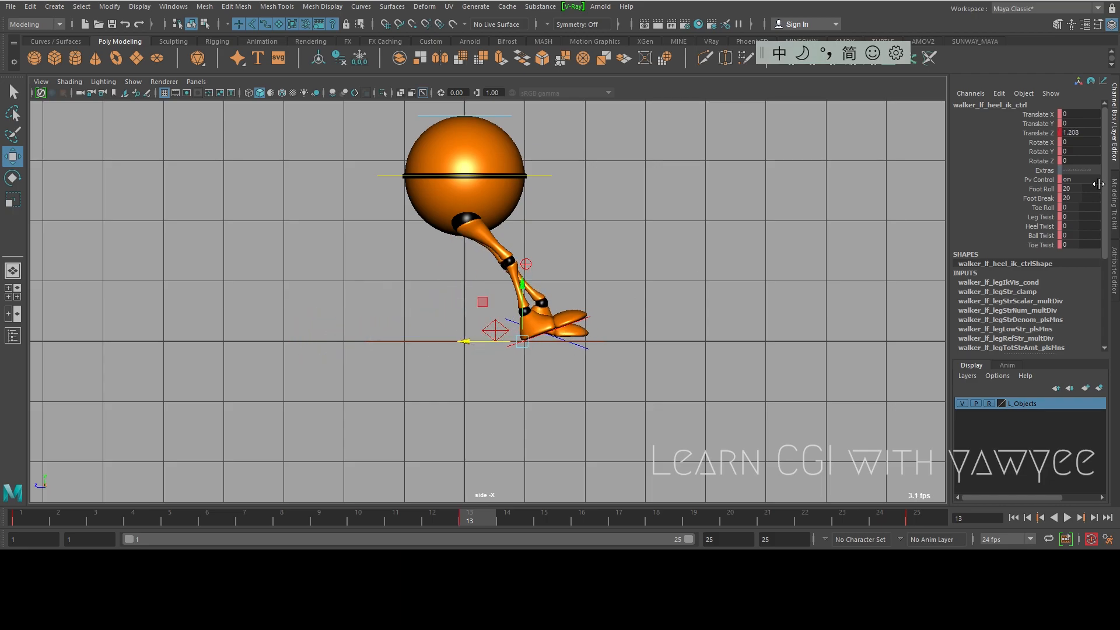
{"action": "double_click", "coordinate": [1079, 198]}
{"action": "type", "text": "0"}
{"action": "key", "text": "Return"}
{"action": "double_click", "coordinate": [1080, 189]}
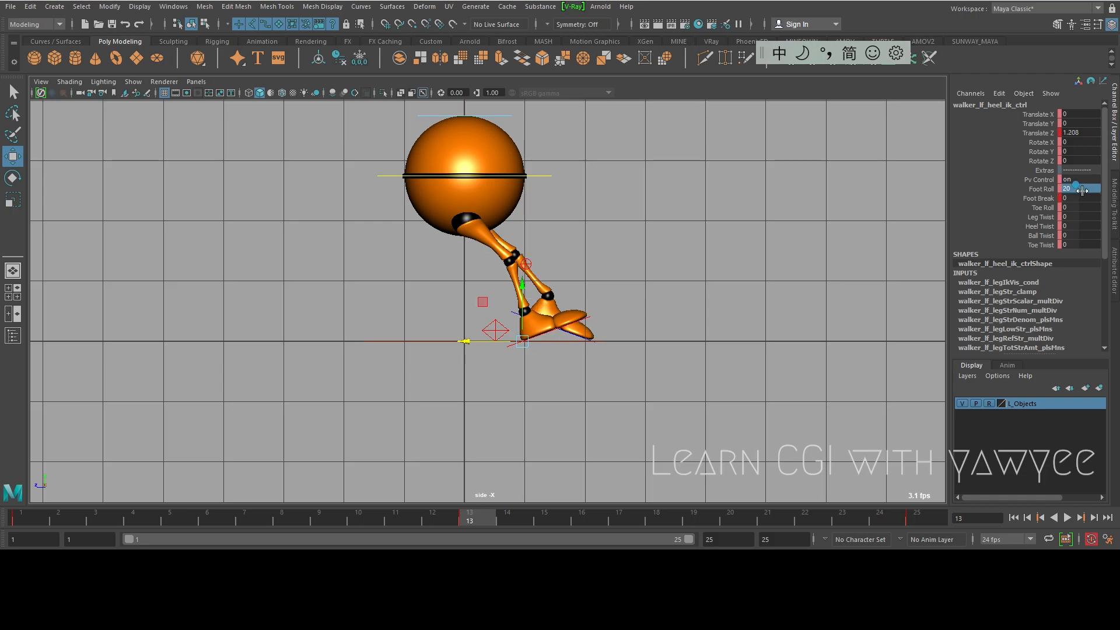
{"action": "type", "text": "-20"}
{"action": "key", "text": "Return"}
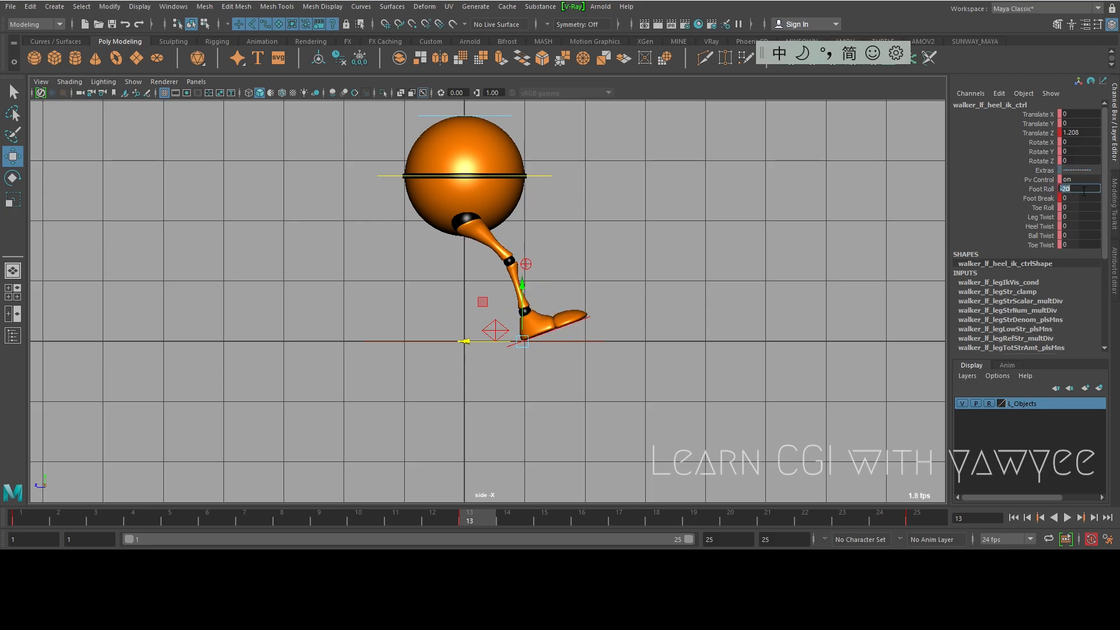
- Move the right heel control back to about -0.859 in Z at frame 13 and set Foot Roll and Foot Break to 20
{"action": "scroll", "coordinate": [509, 318], "scroll_direction": "up", "scroll_amount": 2}
{"action": "left_click", "coordinate": [487, 331]}
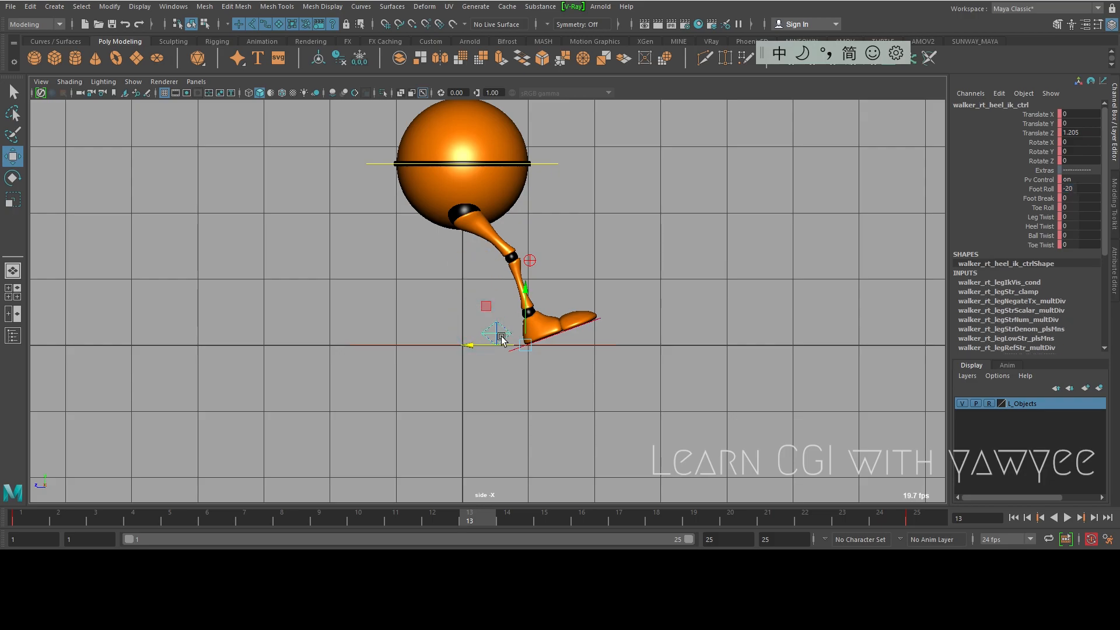
{"action": "left_click_drag", "start_coordinate": [475, 343], "coordinate": [338, 350]}
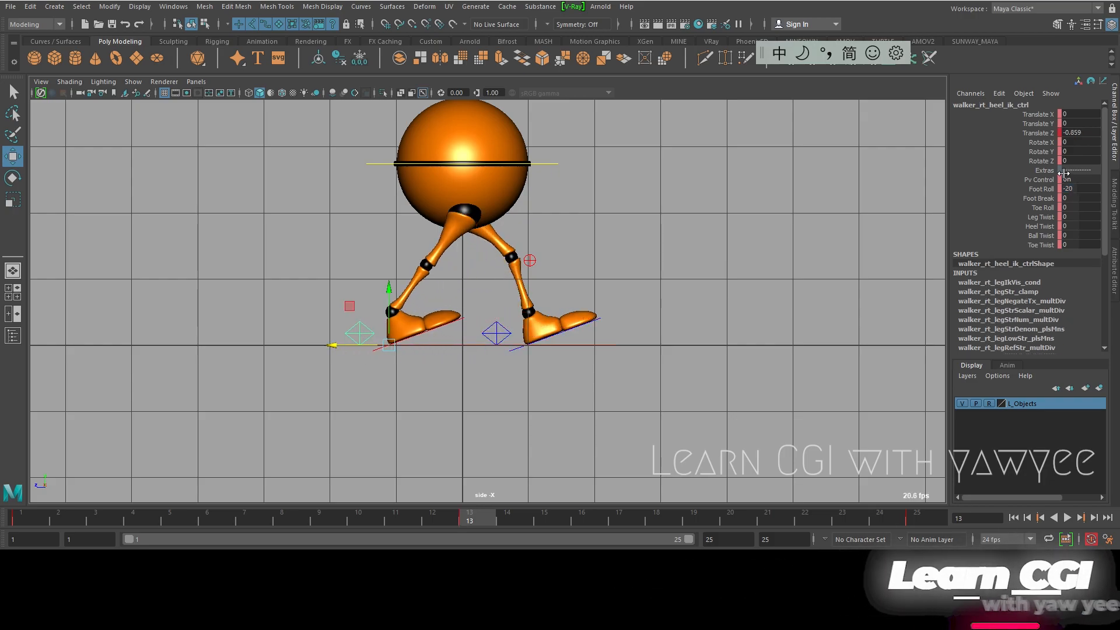
{"action": "left_click", "coordinate": [1074, 189]}
{"action": "key", "text": "Tab"}
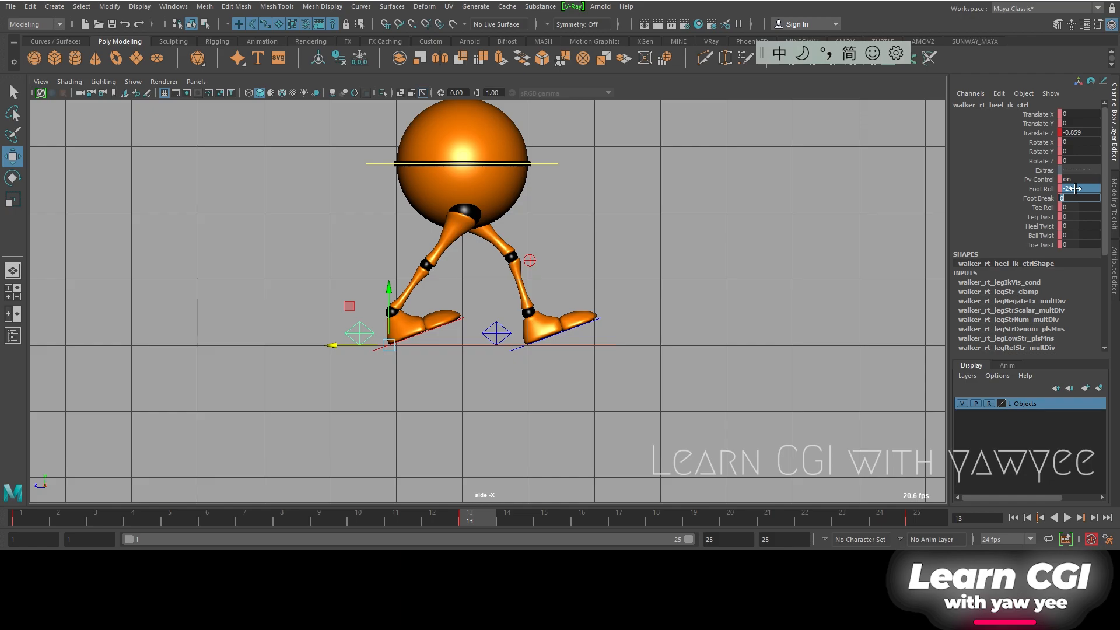
{"action": "type", "text": "20"}
{"action": "key", "text": "Return"}
- Fine-tune the right heel control's Translate Z to about -1.239 so the rear leg extends further back
{"action": "scroll", "coordinate": [476, 297], "scroll_direction": "up", "scroll_amount": 2}
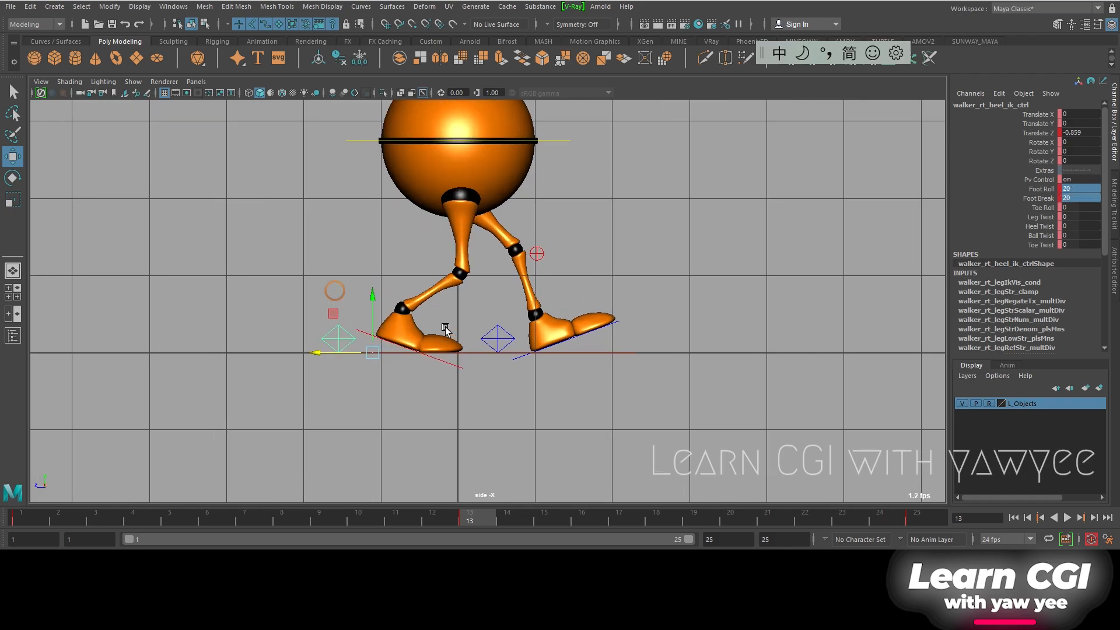
{"action": "left_click_drag", "start_coordinate": [335, 352], "coordinate": [310, 353]}
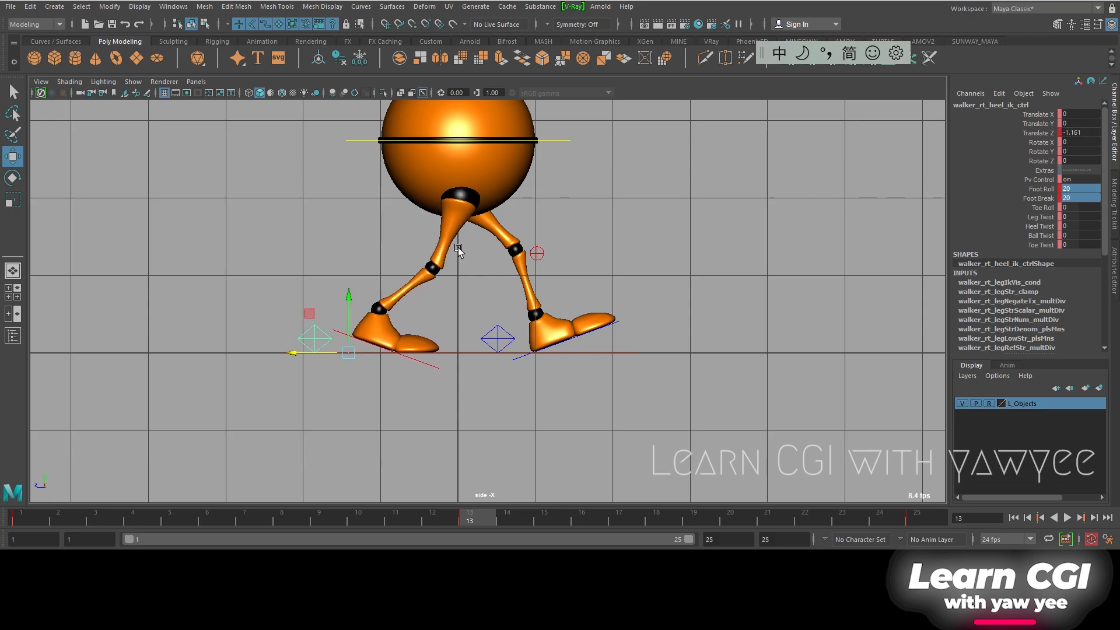
{"action": "scroll", "coordinate": [448, 248], "scroll_direction": "up", "scroll_amount": 3}
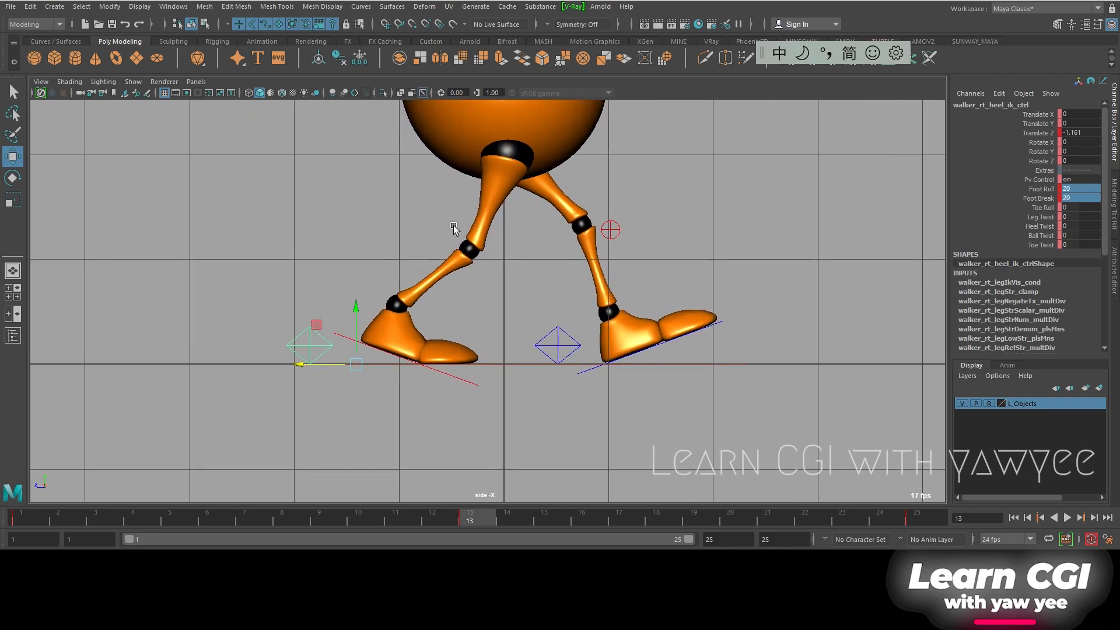
{"action": "left_click_drag", "start_coordinate": [320, 365], "coordinate": [308, 368]}
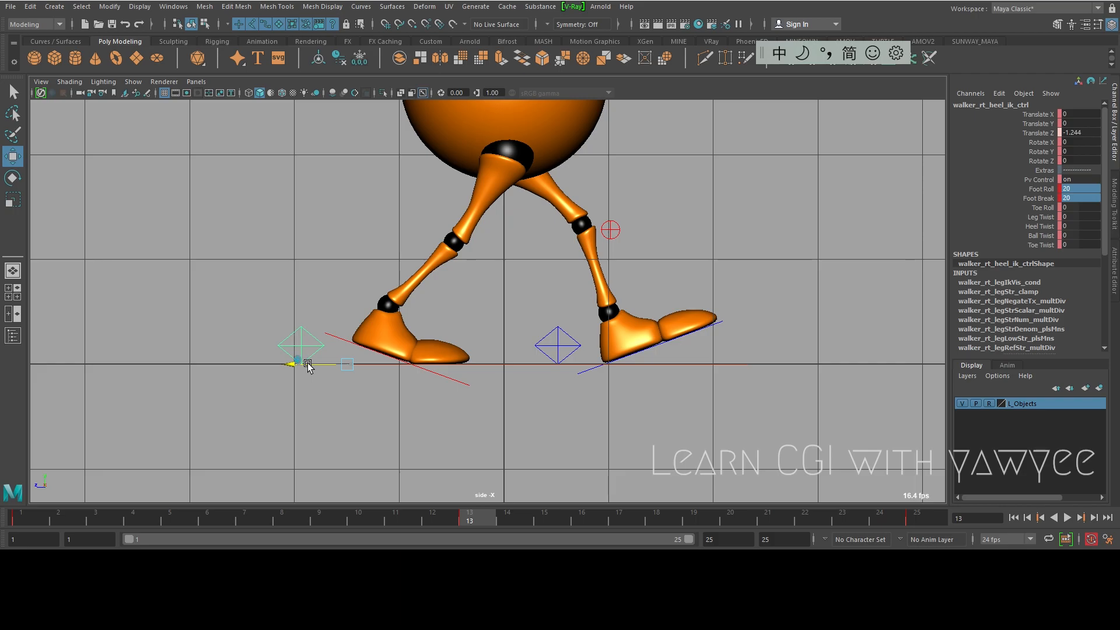
{"action": "left_click_drag", "start_coordinate": [308, 365], "coordinate": [295, 365]}
{"action": "scroll", "coordinate": [468, 284], "scroll_direction": "down", "scroll_amount": 3}
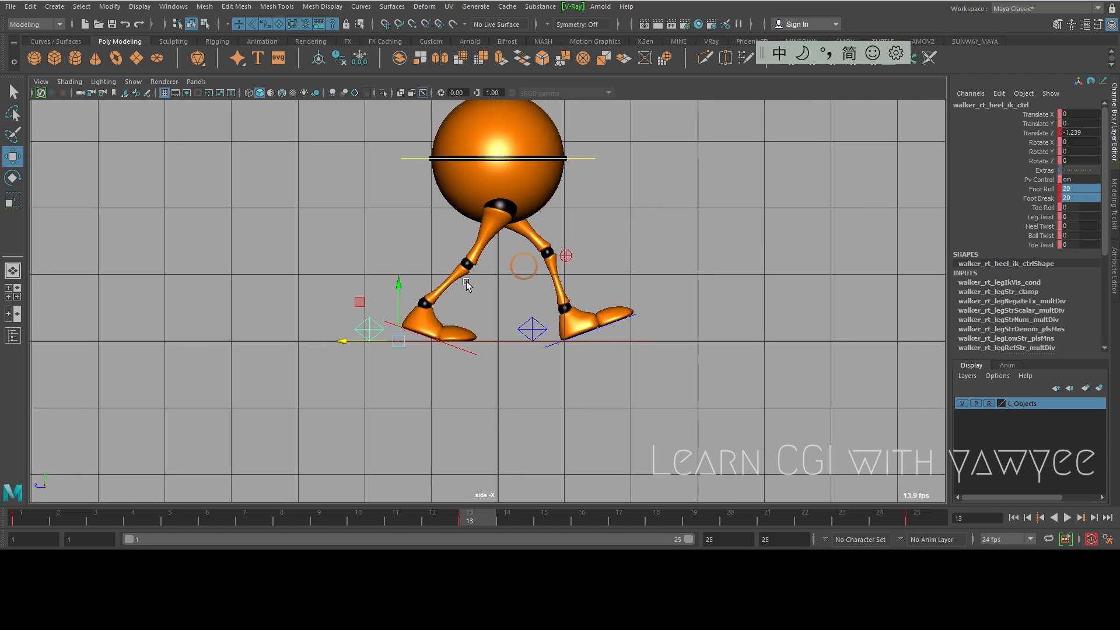
- Select the main body control in the perspective view and scrub the timeline to review the motion between the contact poses
{"action": "key", "text": "space"}
{"action": "left_click_drag", "start_coordinate": [490, 282], "coordinate": [508, 205]}
{"action": "left_click_drag", "start_coordinate": [553, 263], "coordinate": [642, 446], "text": "alt"}
{"action": "left_click", "coordinate": [557, 226]}
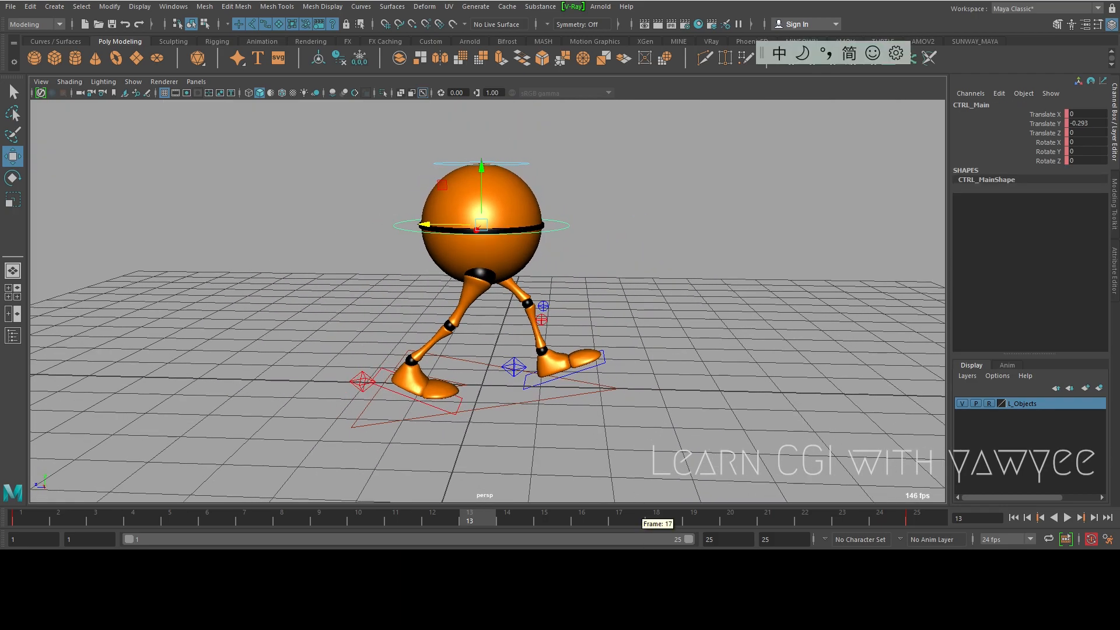
{"action": "left_click", "coordinate": [753, 520]}
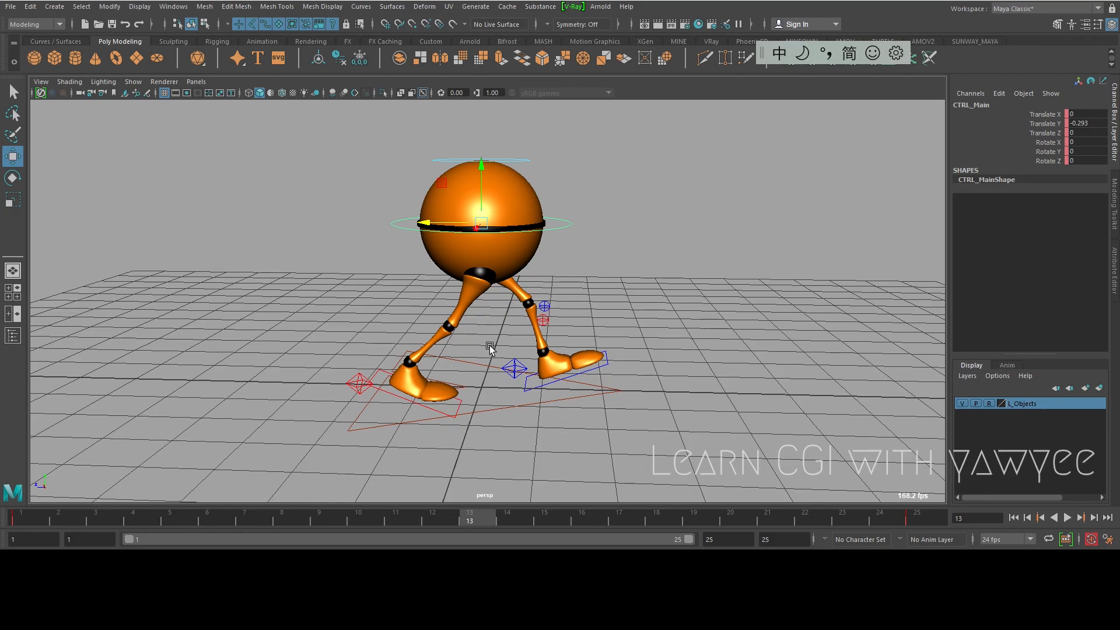
{"action": "left_click_drag", "start_coordinate": [35, 515], "coordinate": [73, 512]}
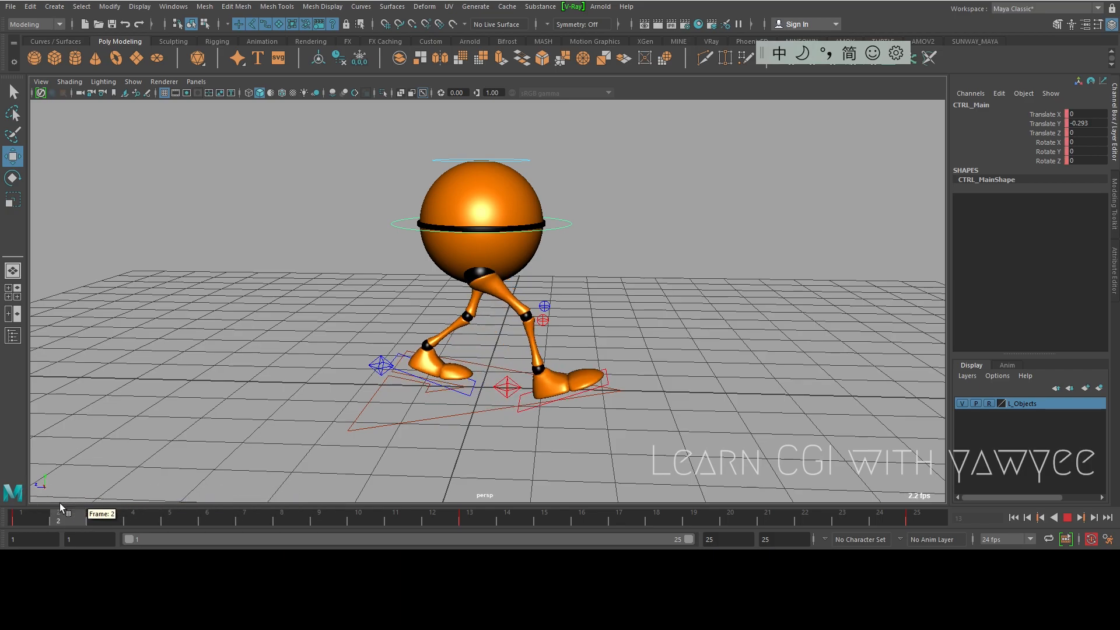
{"action": "left_click", "coordinate": [771, 509]}
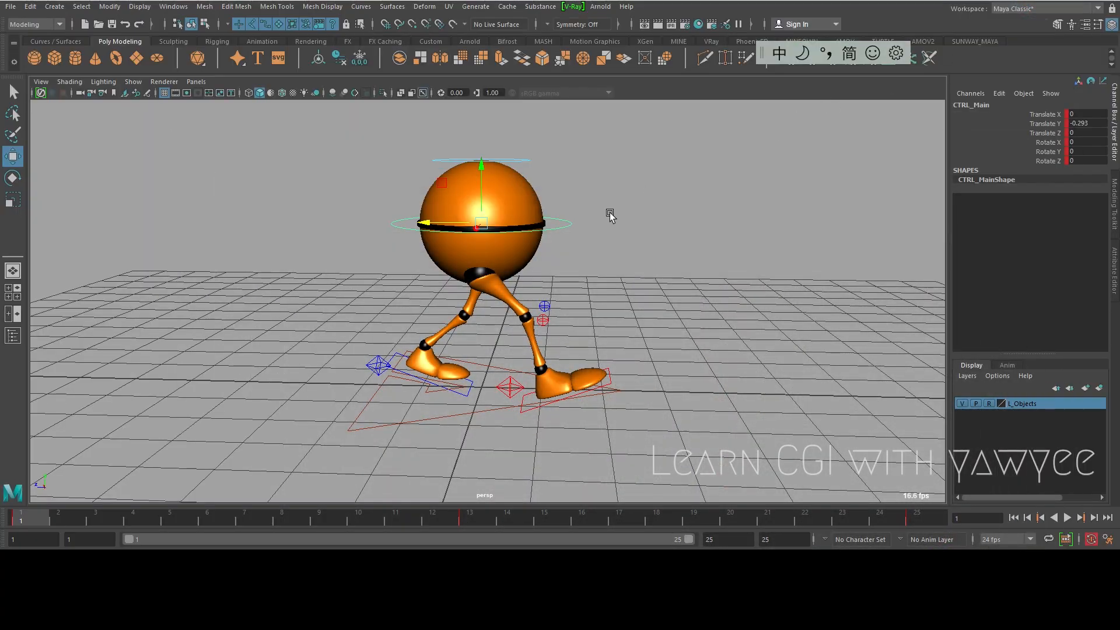
- At frame 7, raise the main body control to about -0.061 in Y and scrub from frame 1 to check the rise
{"action": "right_click_drag", "start_coordinate": [609, 215], "coordinate": [546, 292], "text": "alt"}
{"action": "left_click_drag", "start_coordinate": [545, 292], "coordinate": [558, 282], "text": "alt"}
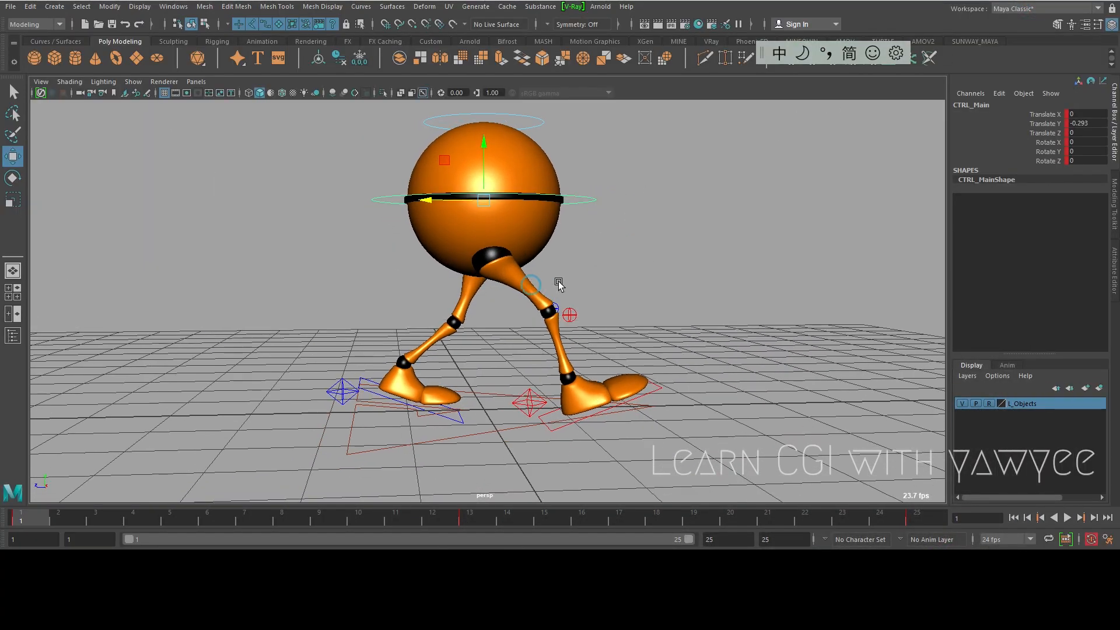
{"action": "left_click_drag", "start_coordinate": [44, 516], "coordinate": [243, 511]}
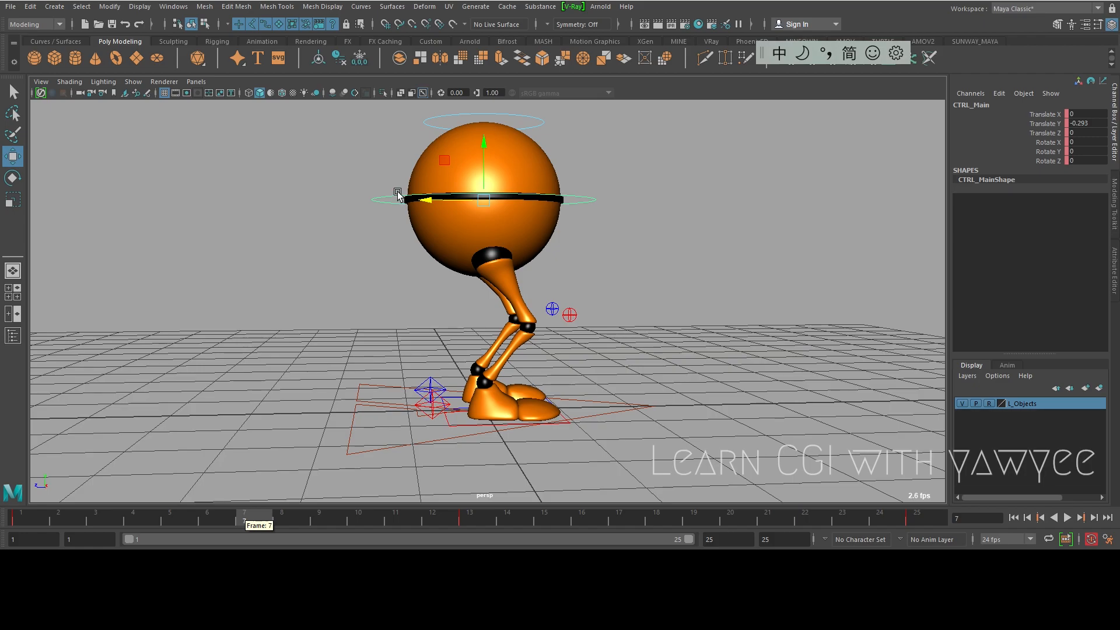
{"action": "left_click_drag", "start_coordinate": [483, 162], "coordinate": [507, 146]}
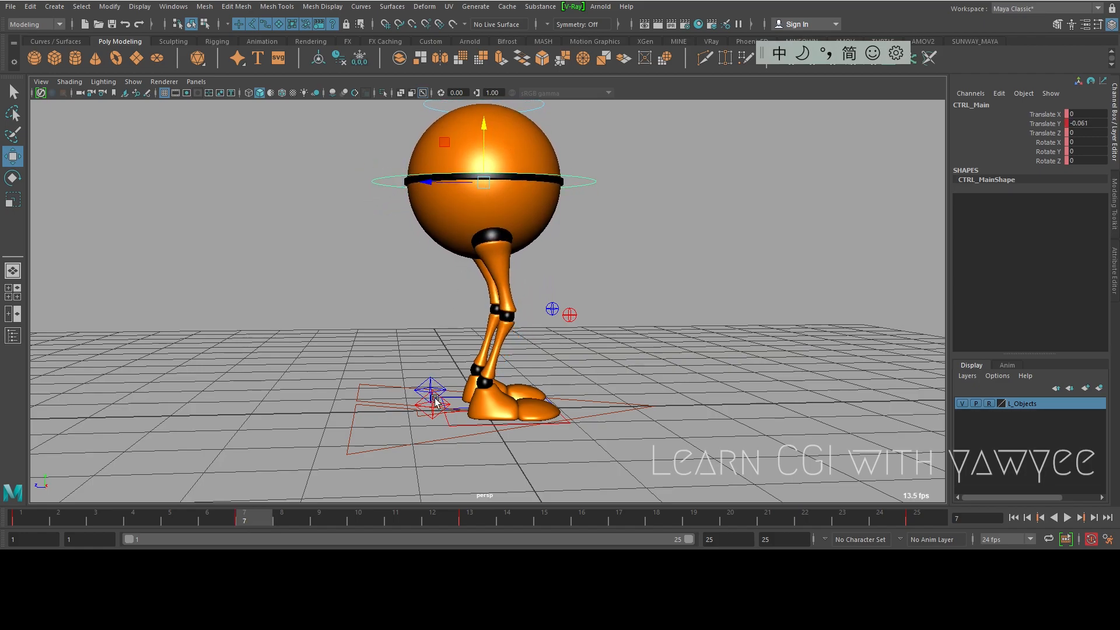
{"action": "left_click", "coordinate": [39, 515]}
{"action": "left_click_drag", "start_coordinate": [41, 516], "coordinate": [247, 515]}
- Set Foot Break to 0 on both heel controls at frame 7 and lift the left heel control to about 0.514 in Y
{"action": "left_click", "coordinate": [434, 414]}
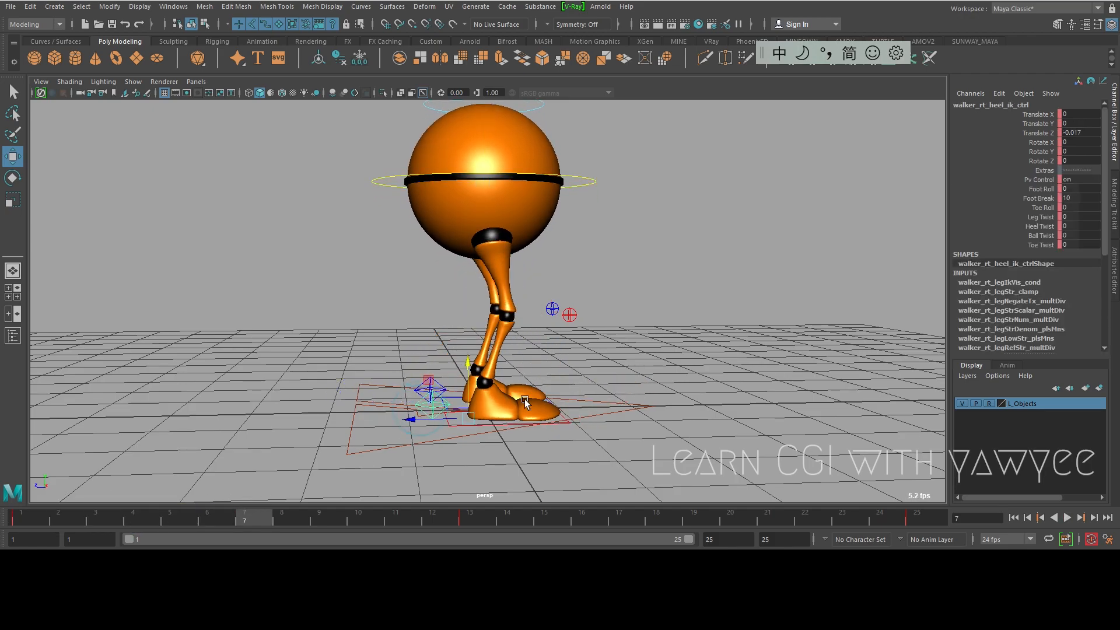
{"action": "double_click", "coordinate": [1074, 198]}
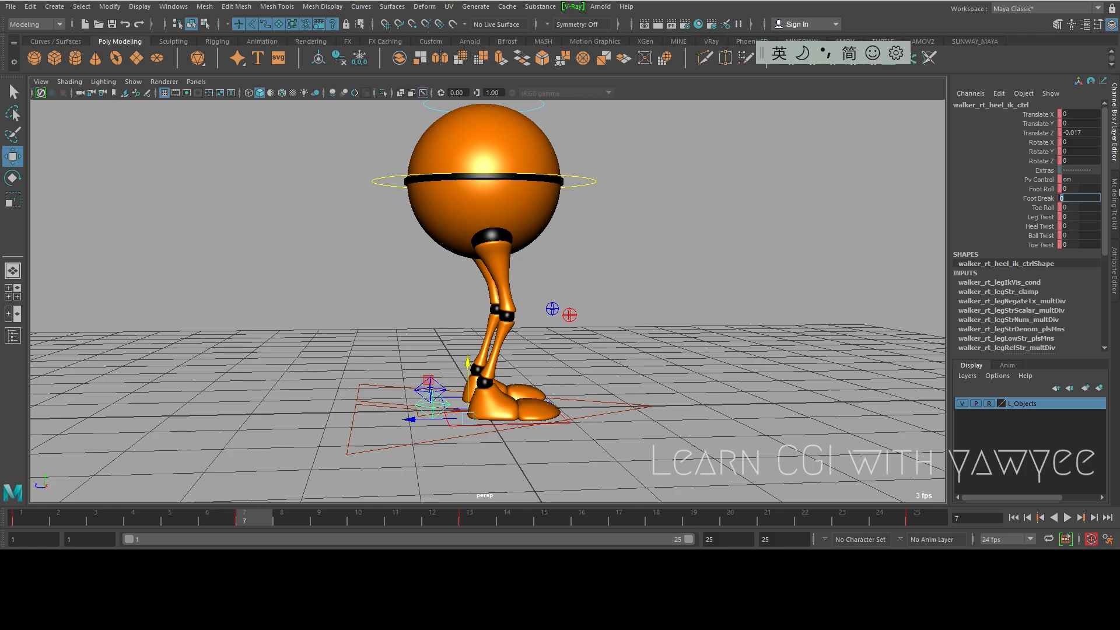
{"action": "right_click_drag", "start_coordinate": [556, 293], "coordinate": [478, 322], "text": "alt"}
{"action": "left_click_drag", "start_coordinate": [478, 322], "coordinate": [461, 319], "text": "alt"}
{"action": "right_click_drag", "start_coordinate": [460, 319], "coordinate": [504, 379], "text": "alt"}
{"action": "left_click_drag", "start_coordinate": [505, 380], "coordinate": [461, 321], "text": "alt"}
{"action": "left_click", "coordinate": [424, 402]}
{"action": "double_click", "coordinate": [1075, 199]}
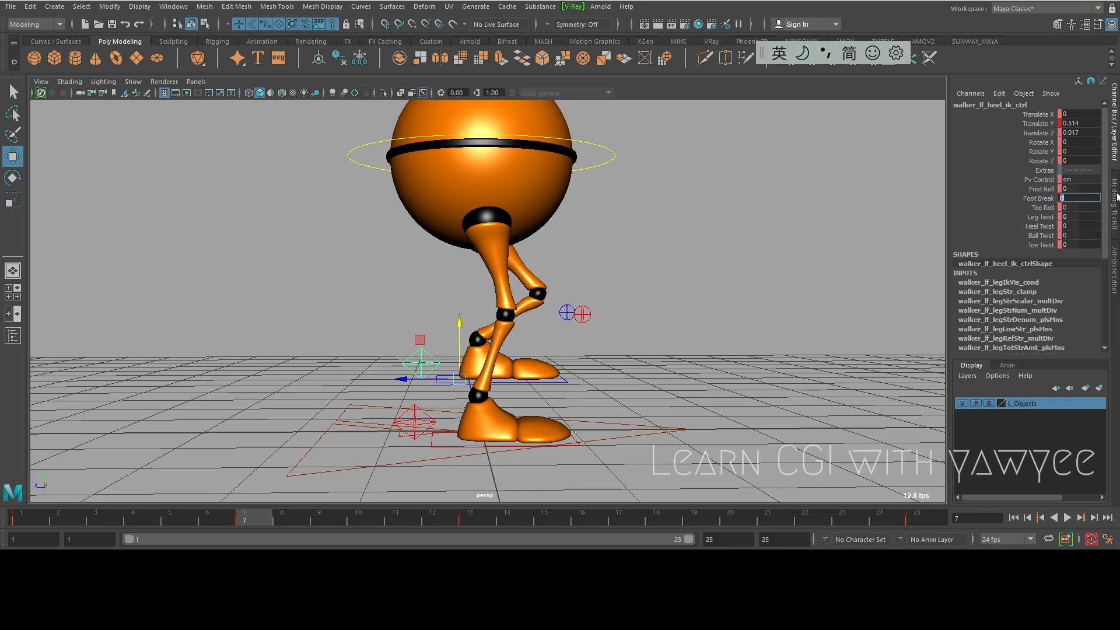
{"action": "key", "text": "Return"}
- Rotate the raised left heel control to 15 degrees in X, tilting the toes down
{"action": "key", "text": "e"}
{"action": "mouse_move", "coordinate": [493, 345]}
{"action": "left_mouse_down"}
{"action": "mouse_move", "coordinate": [513, 341]}
{"action": "mouse_move", "coordinate": [484, 346]}
{"action": "left_mouse_up"}
{"action": "right_click_drag", "start_coordinate": [374, 288], "coordinate": [408, 301], "text": "alt"}
{"action": "key", "text": "w"}
{"action": "left_click_drag", "start_coordinate": [494, 339], "coordinate": [476, 325], "text": "alt"}
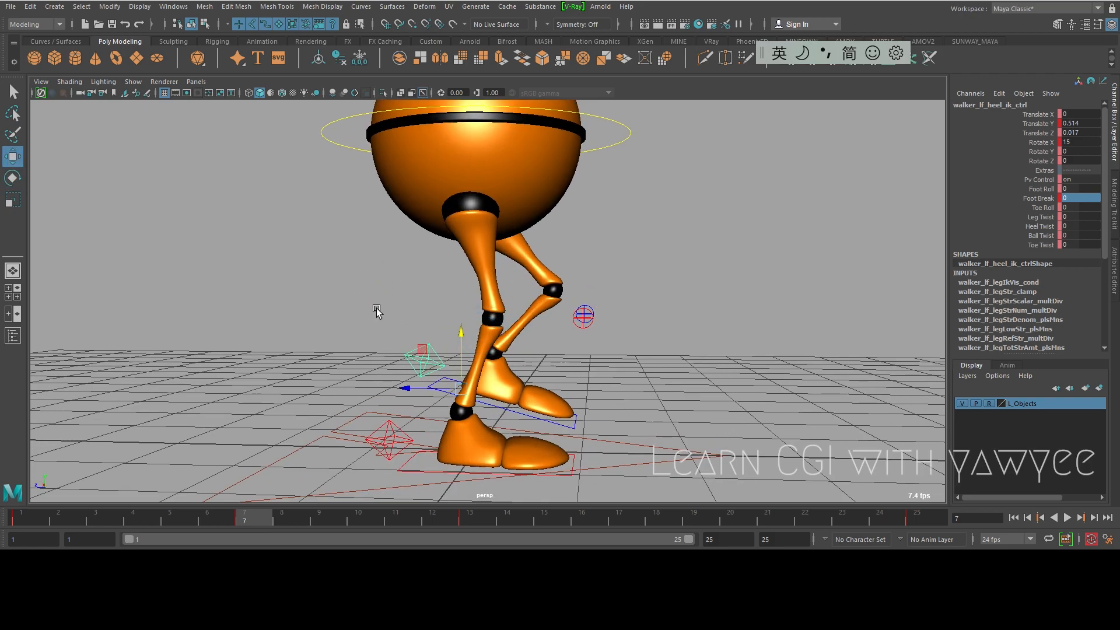
{"action": "right_click_drag", "start_coordinate": [377, 311], "coordinate": [427, 352], "text": "alt"}
{"action": "right_click_drag", "start_coordinate": [348, 331], "coordinate": [433, 350], "text": "alt"}
{"action": "left_click_drag", "start_coordinate": [433, 350], "coordinate": [457, 372], "text": "alt"}
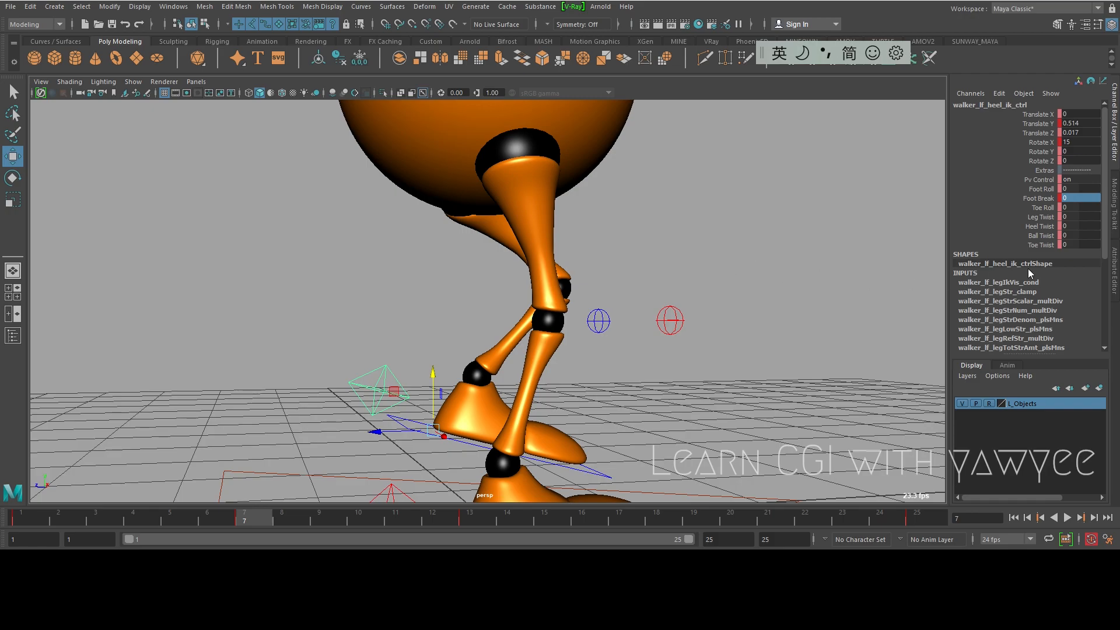
{"action": "left_click", "coordinate": [1042, 189]}
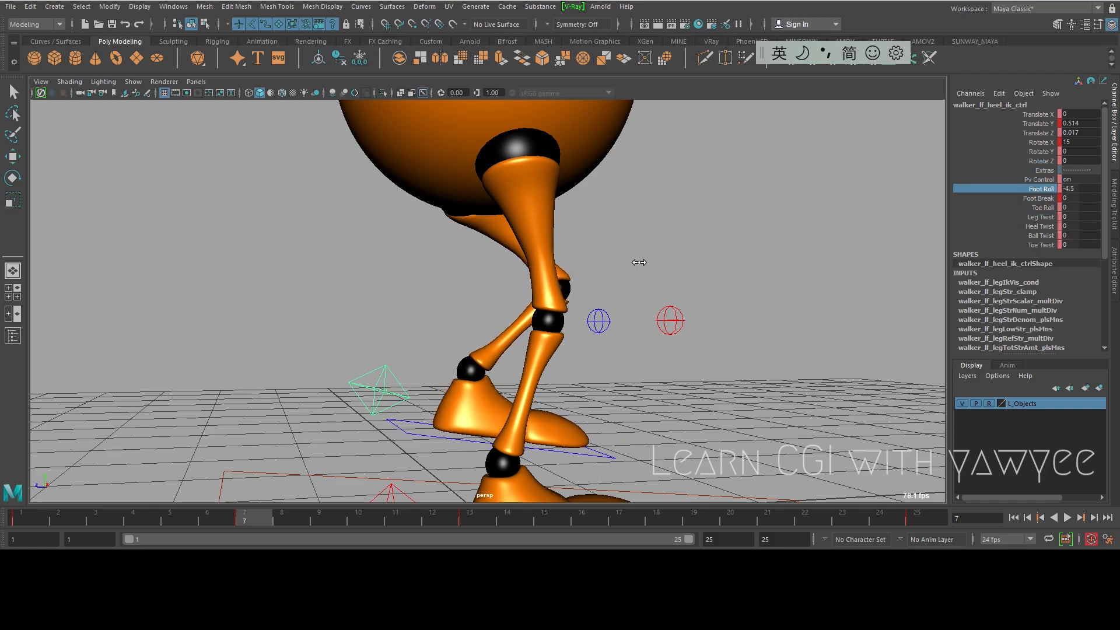
{"action": "left_click", "coordinate": [1039, 199]}
{"action": "middle_click_drag", "start_coordinate": [775, 250], "coordinate": [573, 259]}
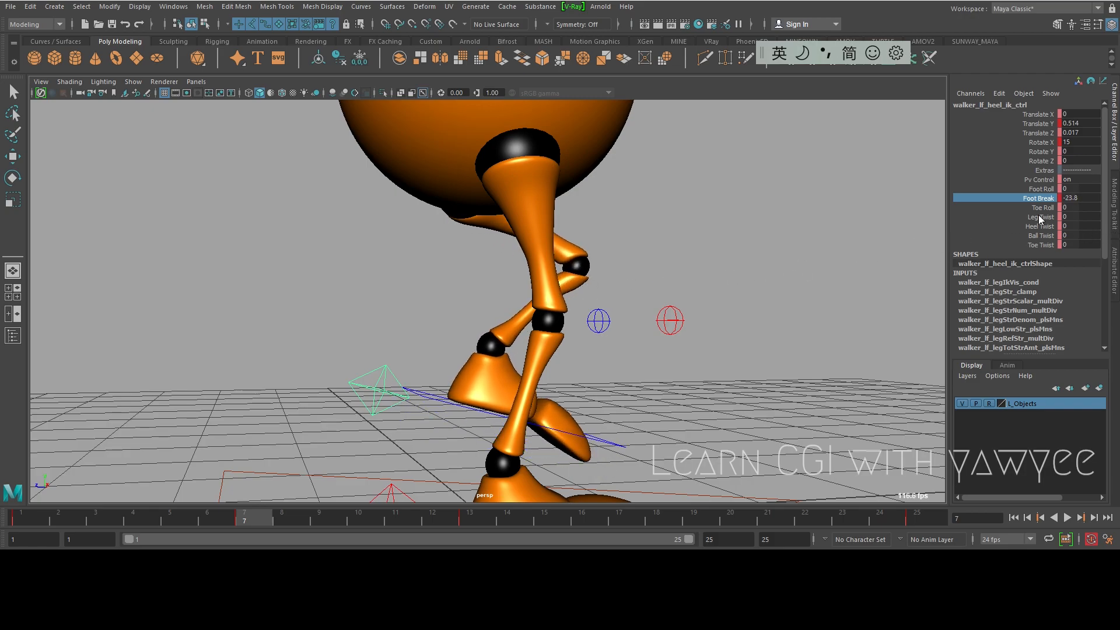
{"action": "key", "text": "ctrl+z"}
{"action": "left_click", "coordinate": [1041, 208]}
{"action": "middle_click_drag", "start_coordinate": [750, 248], "coordinate": [723, 315]}
{"action": "key", "text": "ctrl+z"}
- Rotate the left heel control to 80 degrees in X and position it at about 1.195 in Y and -0.332 in Z
{"action": "left_click_drag", "start_coordinate": [492, 349], "coordinate": [380, 351], "text": "alt"}
{"action": "key", "text": "e"}
{"action": "key", "text": "w"}
{"action": "right_click_drag", "start_coordinate": [381, 351], "coordinate": [426, 336], "text": "alt"}
{"action": "key", "text": "e"}
{"action": "left_click_drag", "start_coordinate": [421, 305], "coordinate": [401, 328]}
{"action": "key", "text": "w"}
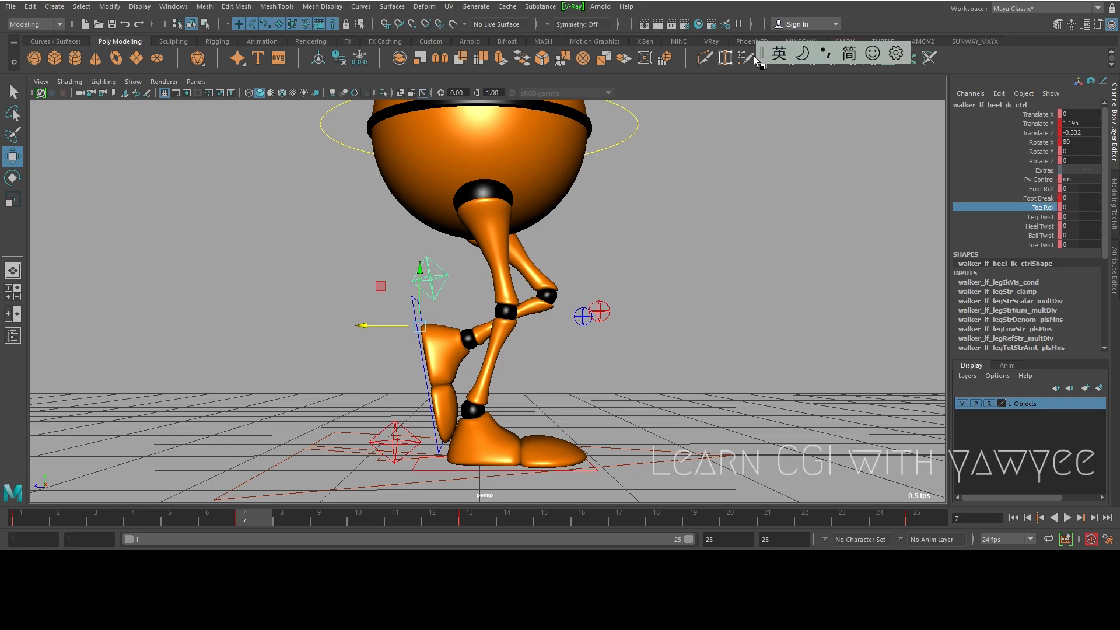
- Clear the floating language bar out of the way and raise the left heel control to about 1.236 in Y at frame 7
{"action": "left_click_drag", "start_coordinate": [763, 57], "coordinate": [843, 1]}
{"action": "right_click_drag", "start_coordinate": [561, 228], "coordinate": [501, 243], "text": "alt"}
{"action": "scroll", "coordinate": [402, 280], "scroll_direction": "up", "scroll_amount": 1}
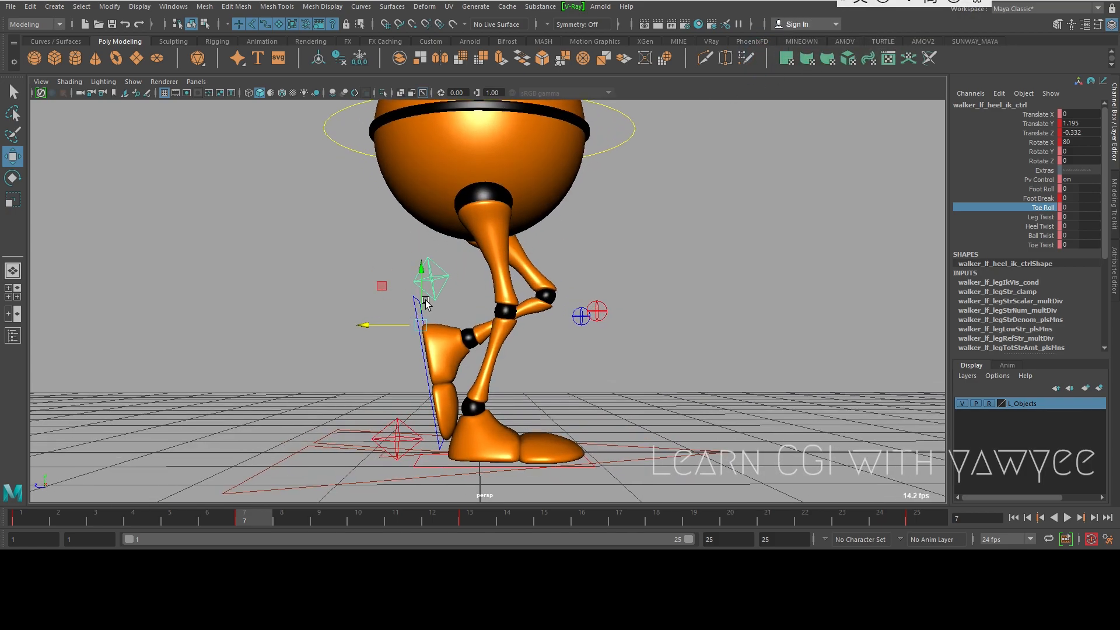
{"action": "left_click_drag", "start_coordinate": [426, 302], "coordinate": [426, 297]}
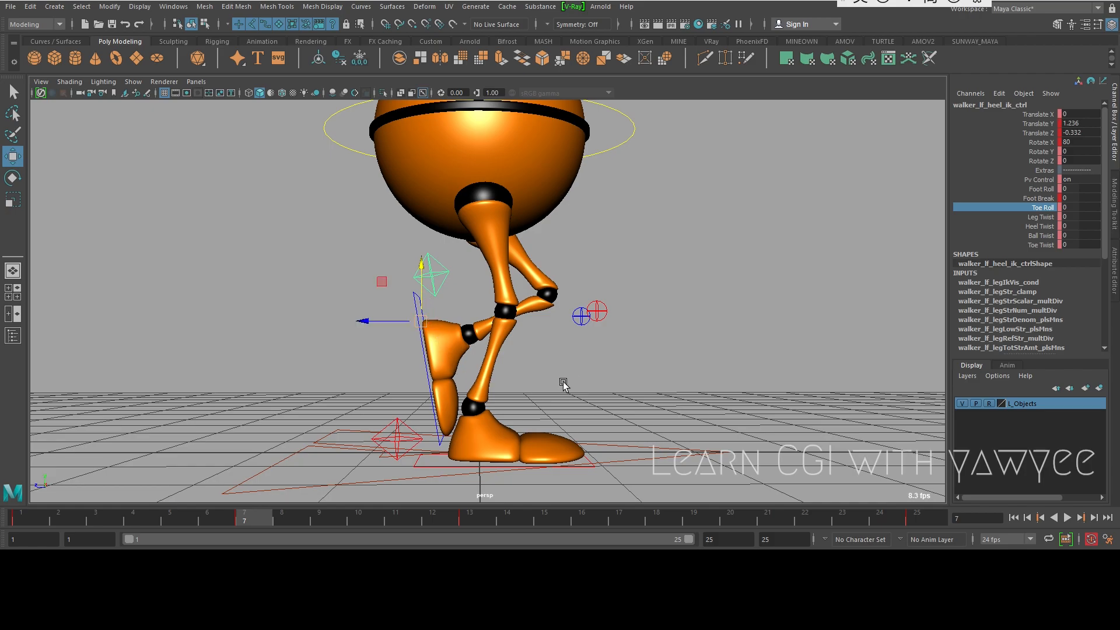
{"action": "right_click_drag", "start_coordinate": [554, 384], "coordinate": [480, 381], "text": "alt"}
{"action": "mouse_move", "coordinate": [480, 381]}
{"action": "left_mouse_down", "text": "alt"}
{"action": "mouse_move", "coordinate": [323, 388]}
{"action": "mouse_move", "coordinate": [484, 384]}
{"action": "left_mouse_up", "text": "alt"}
{"action": "scroll", "coordinate": [525, 389], "scroll_direction": "down", "scroll_amount": 2}
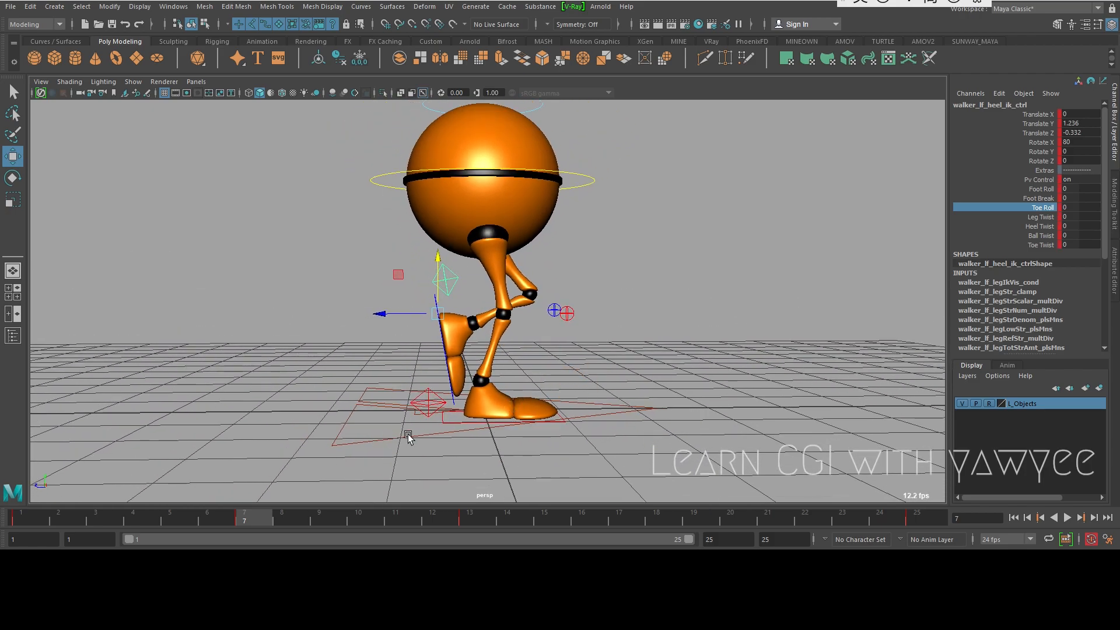
- Raise the main body control at frame 7, key it, and set its Translate Y to -0.02
{"action": "left_click", "coordinate": [427, 400]}
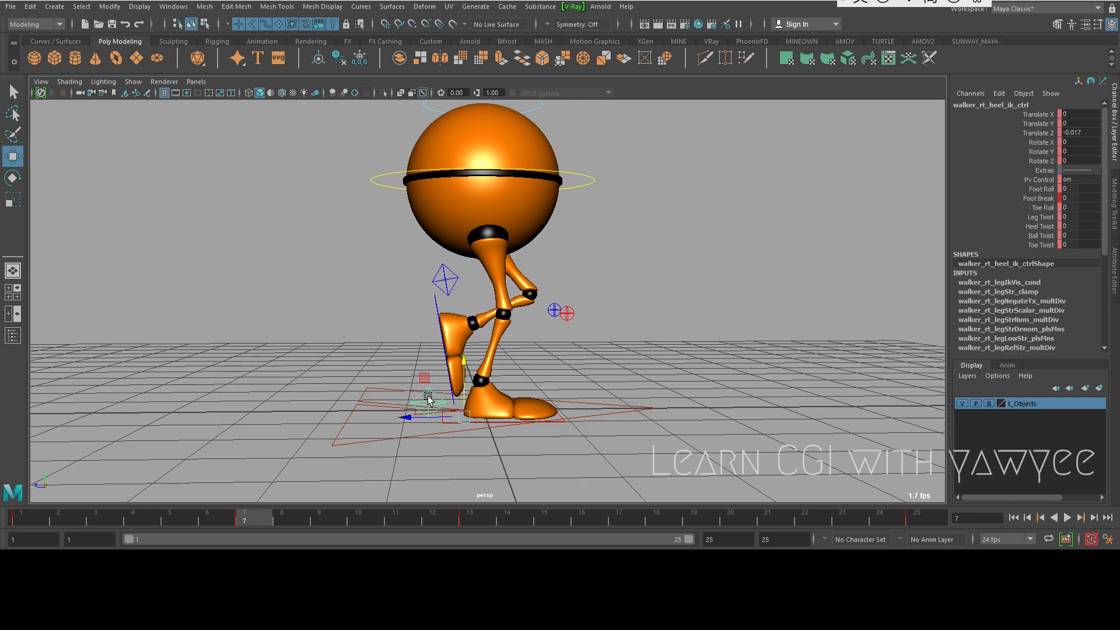
{"action": "left_click", "coordinate": [571, 173]}
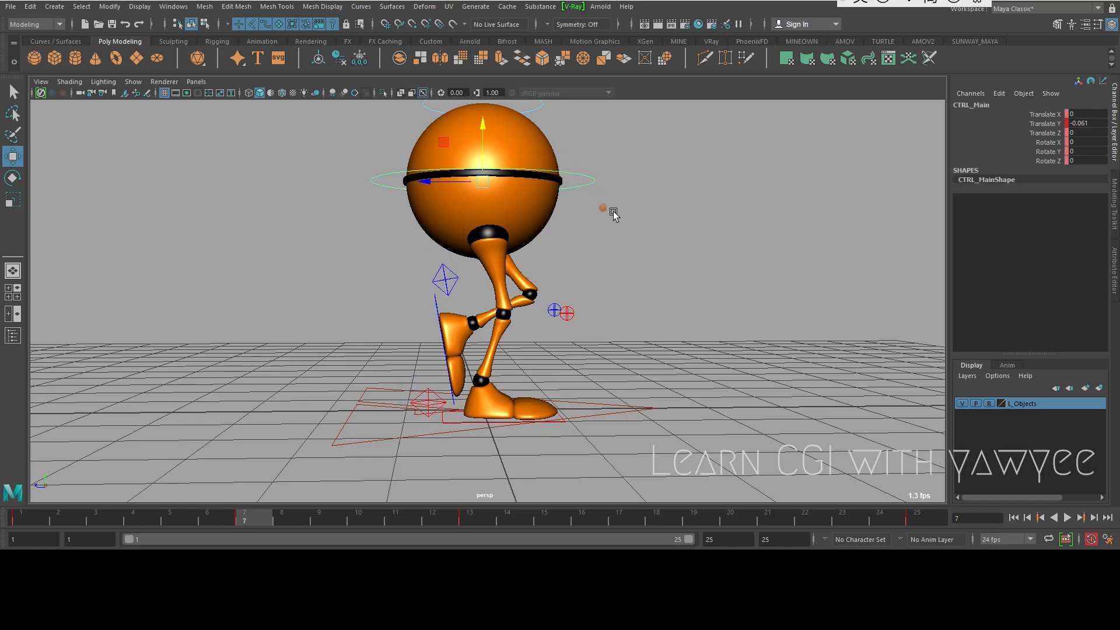
{"action": "scroll", "coordinate": [613, 215], "scroll_direction": "down", "scroll_amount": 1}
{"action": "left_click_drag", "start_coordinate": [491, 161], "coordinate": [503, 153]}
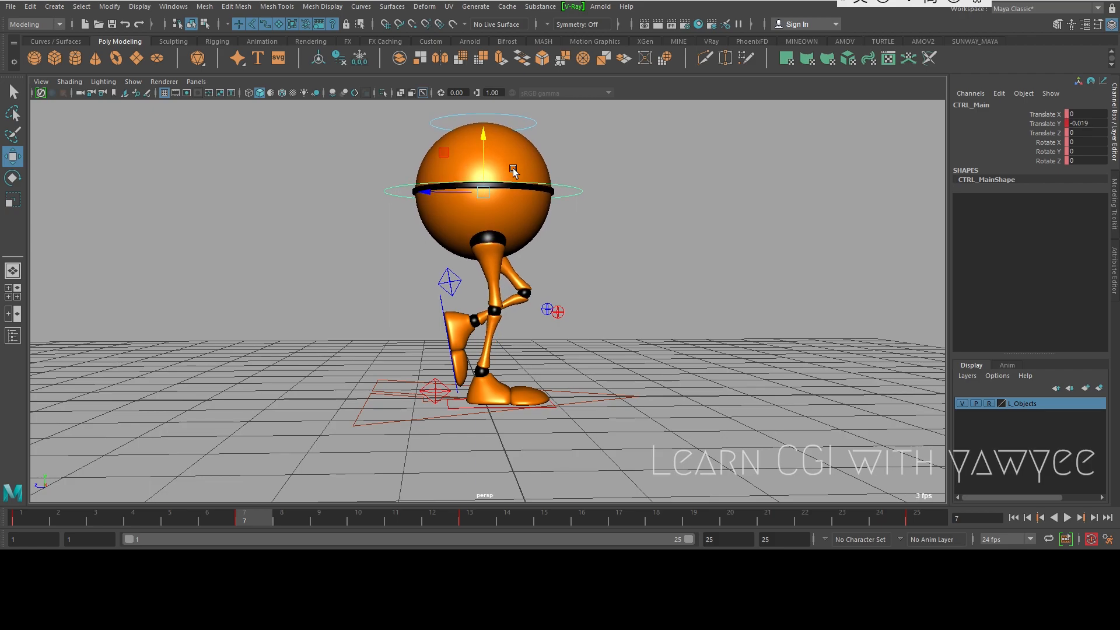
{"action": "key", "text": "s"}
{"action": "double_click", "coordinate": [1095, 123]}
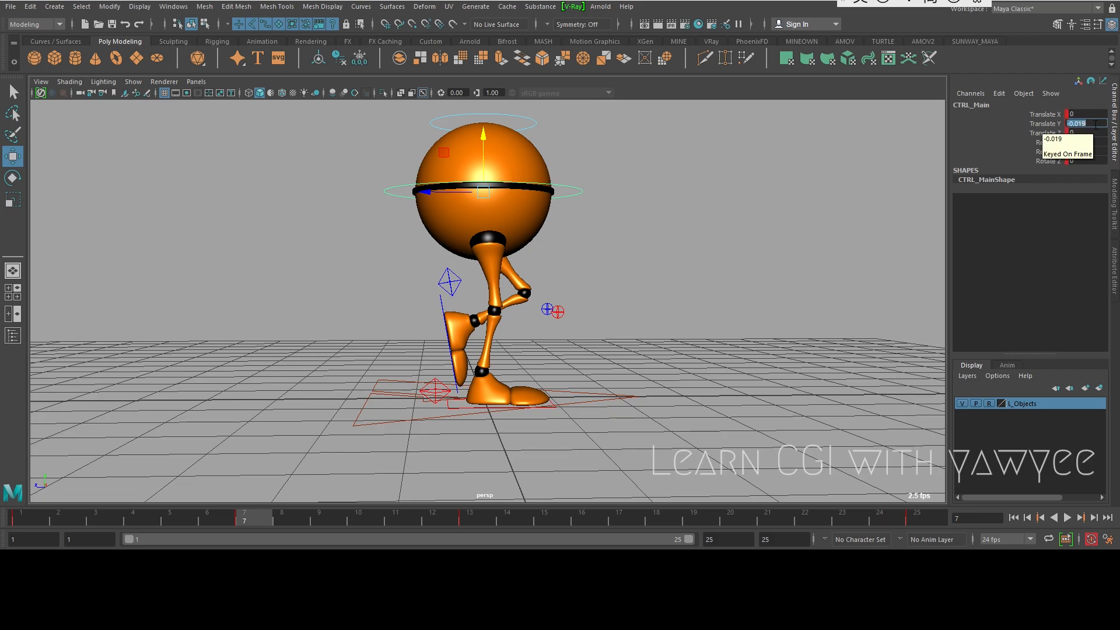
{"action": "type", "text": "-0.02"}
{"action": "key", "text": "Return"}
- Go to frame 19, check that pose on the browser's walk-cycle chart, and set the main body control's Translate Y to -0.02
{"action": "right_click_drag", "start_coordinate": [813, 266], "coordinate": [786, 280], "text": "alt"}
{"action": "left_click_drag", "start_coordinate": [252, 517], "coordinate": [698, 518]}
{"action": "mouse_move", "coordinate": [678, 618]}
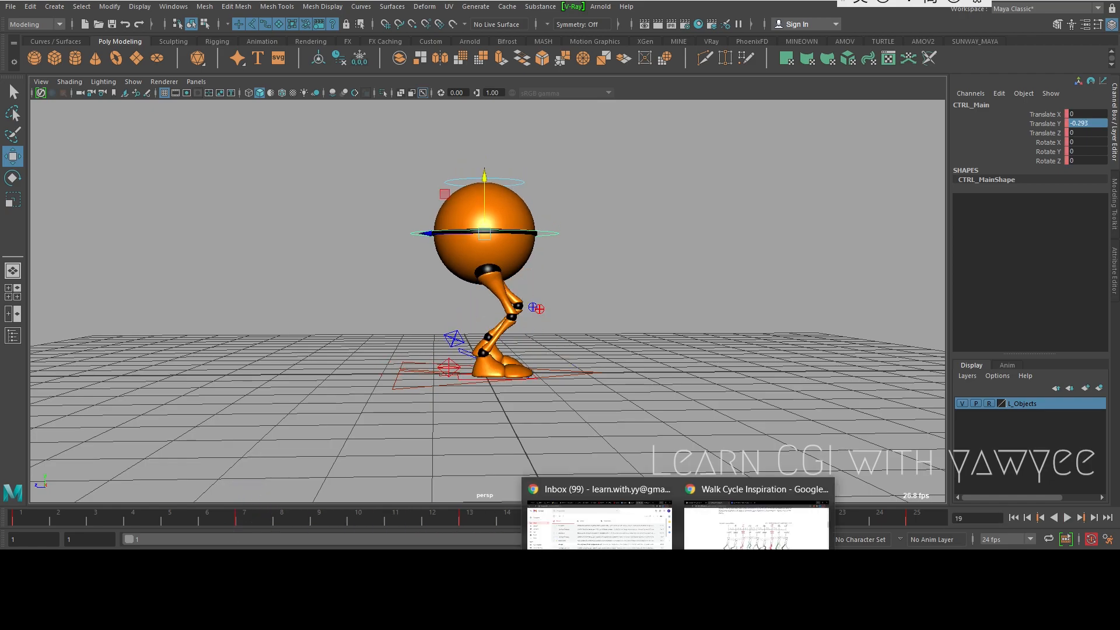
{"action": "left_click", "coordinate": [756, 522]}
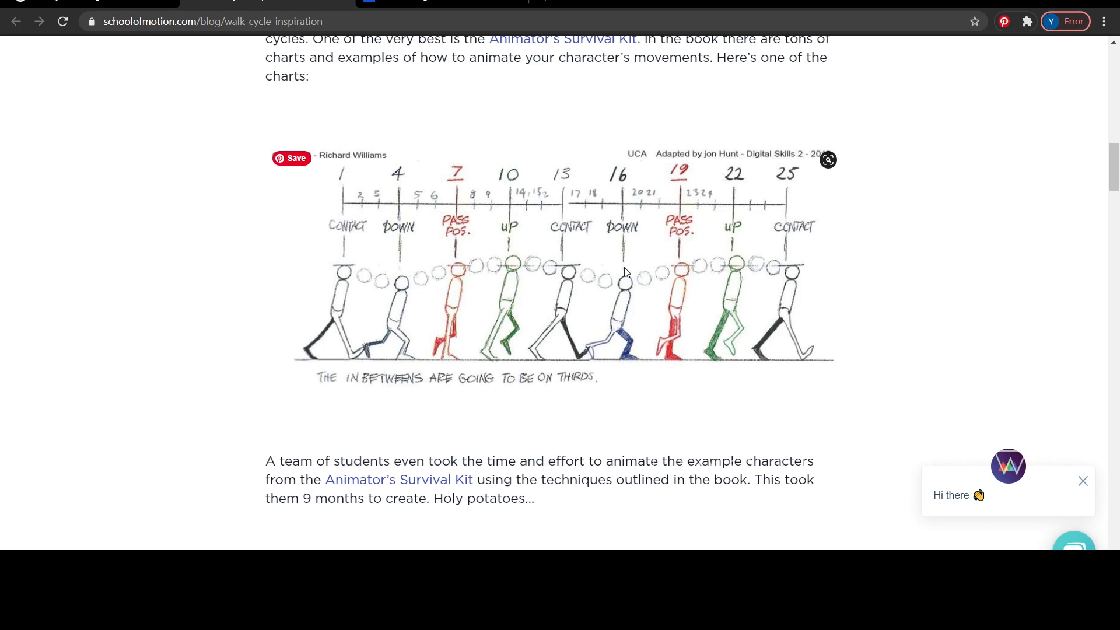
{"action": "left_click", "coordinate": [1036, 2]}
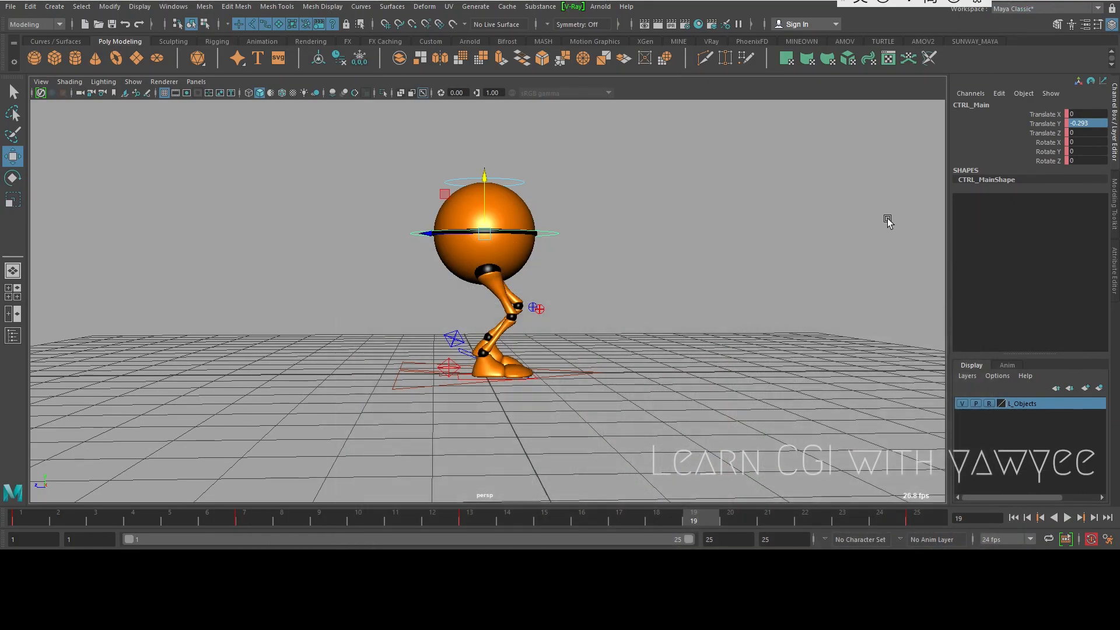
{"action": "double_click", "coordinate": [1102, 124]}
{"action": "type", "text": "-0.02"}
{"action": "key", "text": "Return"}
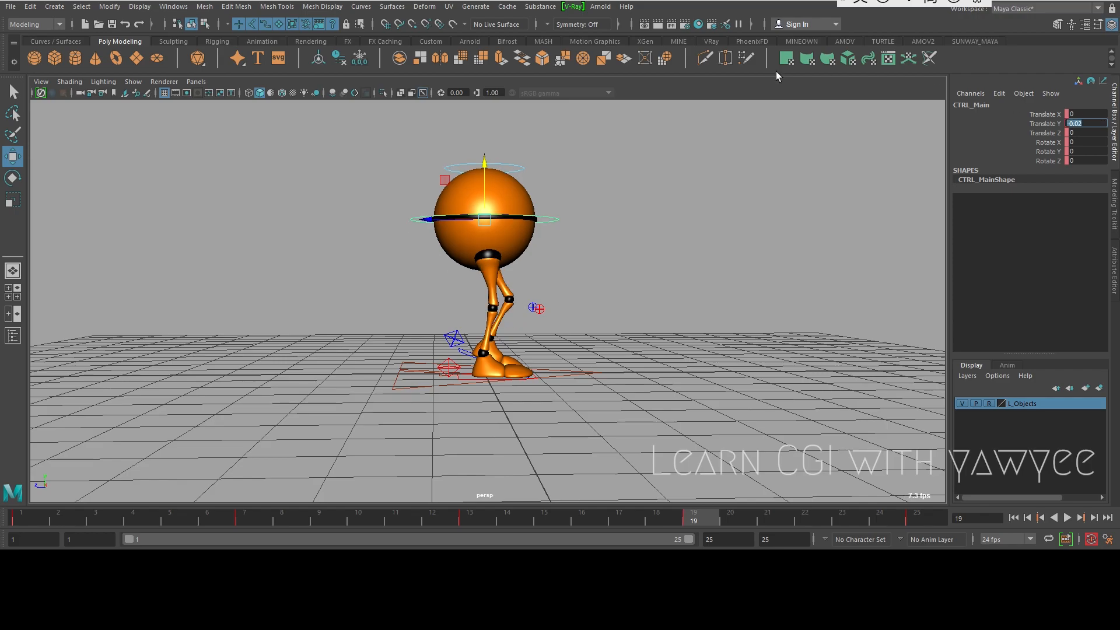
- At frame 13, lower the left heel control to the ground by setting its Translate Y to 0
{"action": "scroll", "coordinate": [632, 357], "scroll_direction": "up", "scroll_amount": 5}
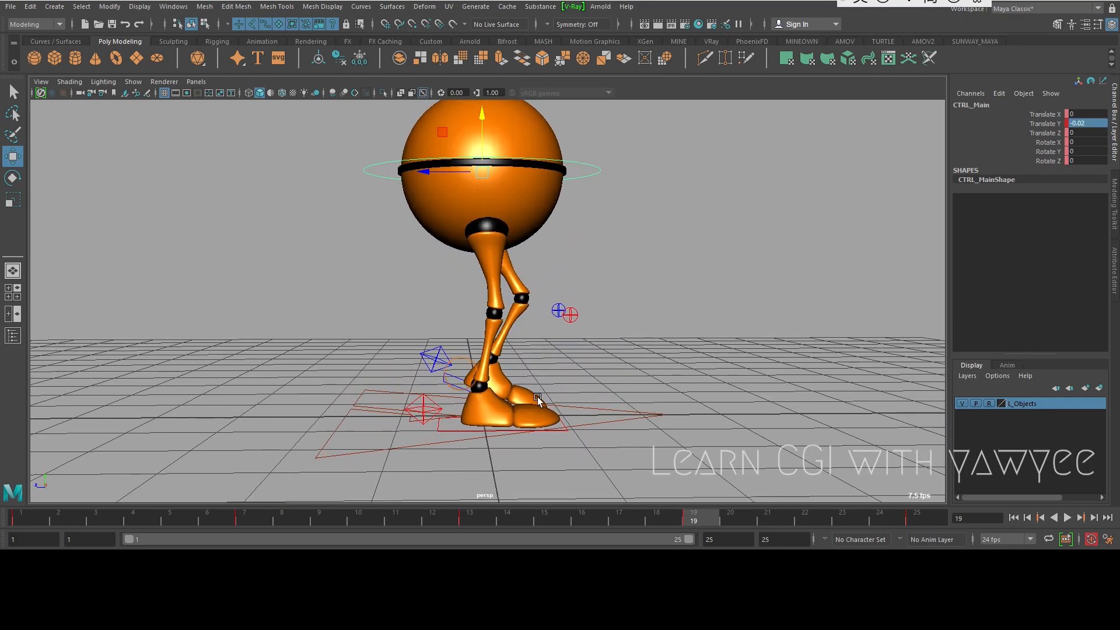
{"action": "left_click_drag", "start_coordinate": [463, 397], "coordinate": [525, 454], "text": "alt"}
{"action": "left_click", "coordinate": [469, 518]}
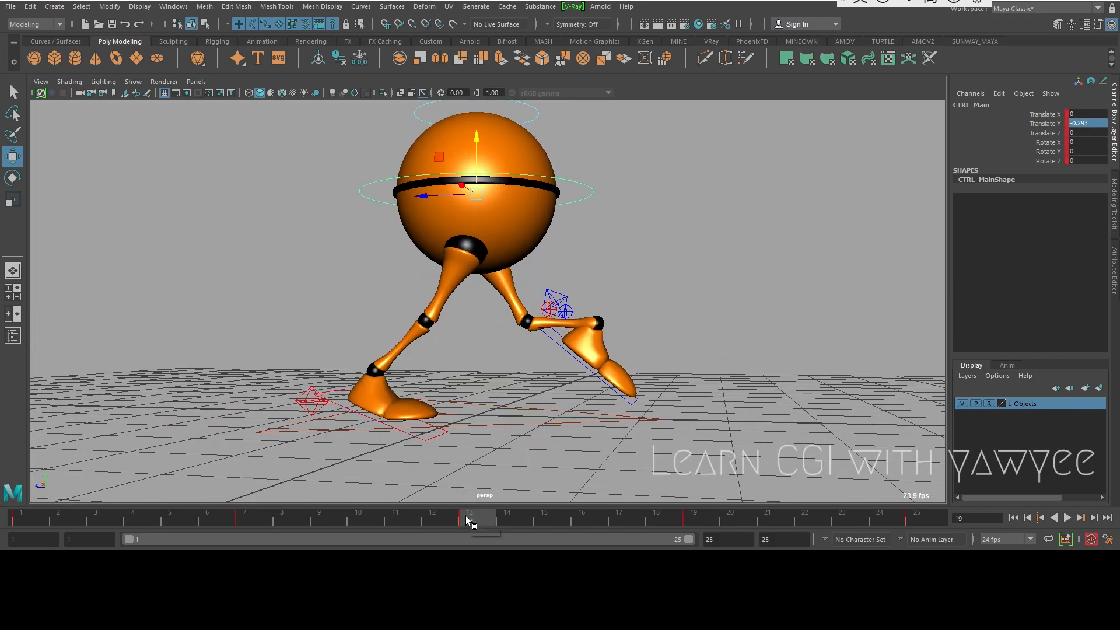
{"action": "left_click", "coordinate": [556, 340]}
{"action": "left_click_drag", "start_coordinate": [700, 349], "coordinate": [660, 355], "text": "alt"}
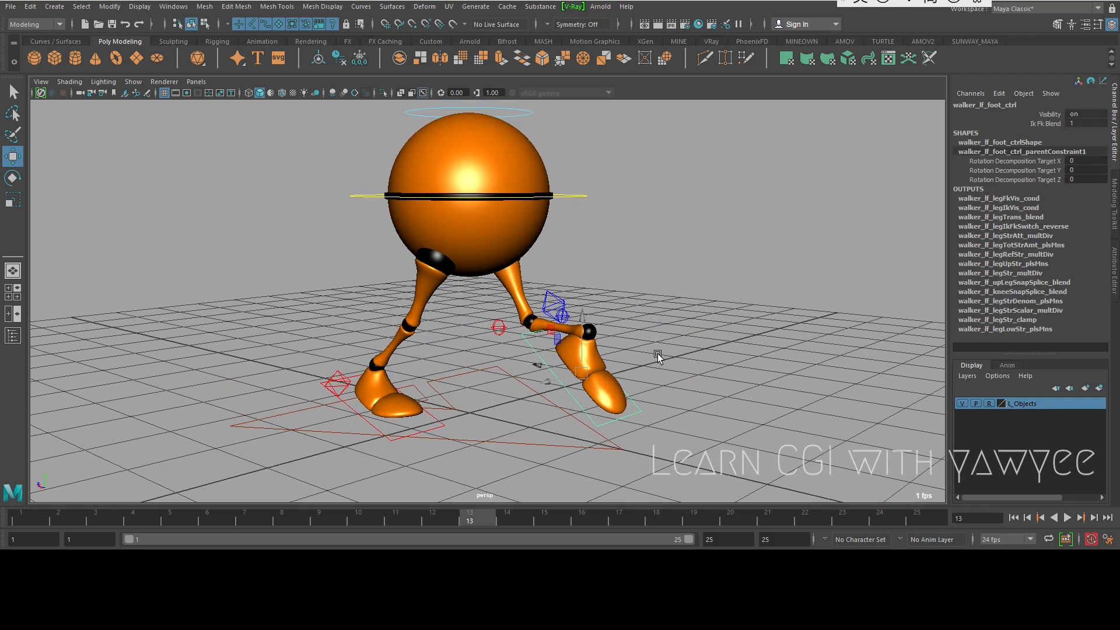
{"action": "left_click", "coordinate": [564, 301]}
{"action": "left_click_drag", "start_coordinate": [437, 344], "coordinate": [561, 328], "text": "alt"}
{"action": "right_click_drag", "start_coordinate": [560, 328], "coordinate": [579, 328], "text": "alt"}
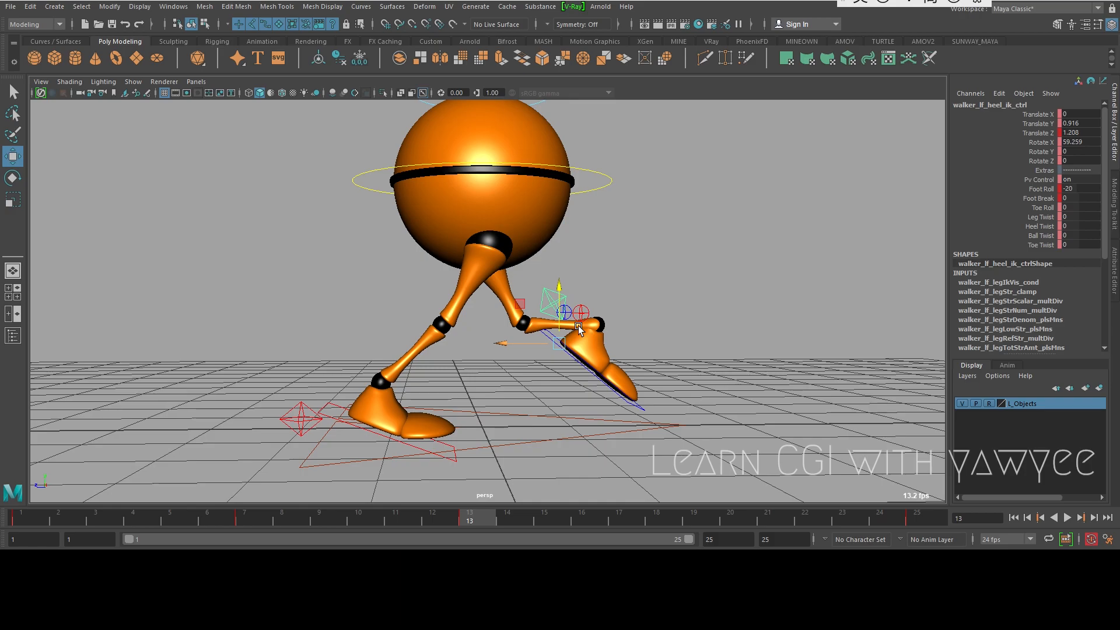
{"action": "double_click", "coordinate": [1085, 123]}
{"action": "type", "text": "0"}
{"action": "key", "text": "Return"}
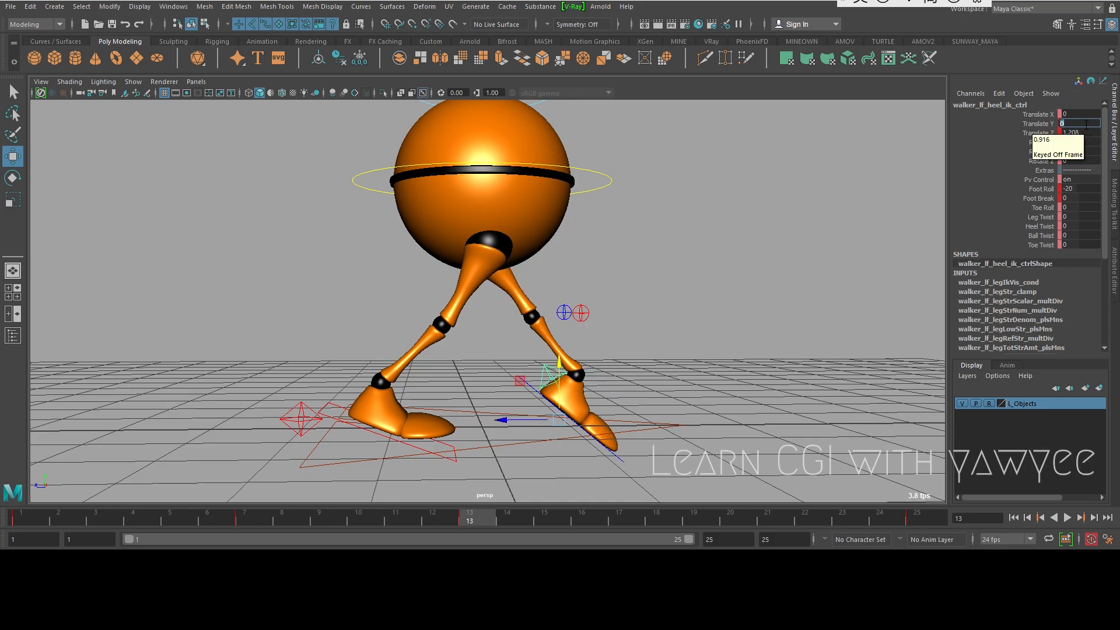
- Set the left heel control's Rotate X to 0 at frame 13 and key the contact pose
{"action": "mouse_move", "coordinate": [701, 292]}
{"action": "right_mouse_down", "text": "alt"}
{"action": "mouse_move", "coordinate": [612, 298]}
{"action": "mouse_move", "coordinate": [683, 292]}
{"action": "right_mouse_up", "text": "alt"}
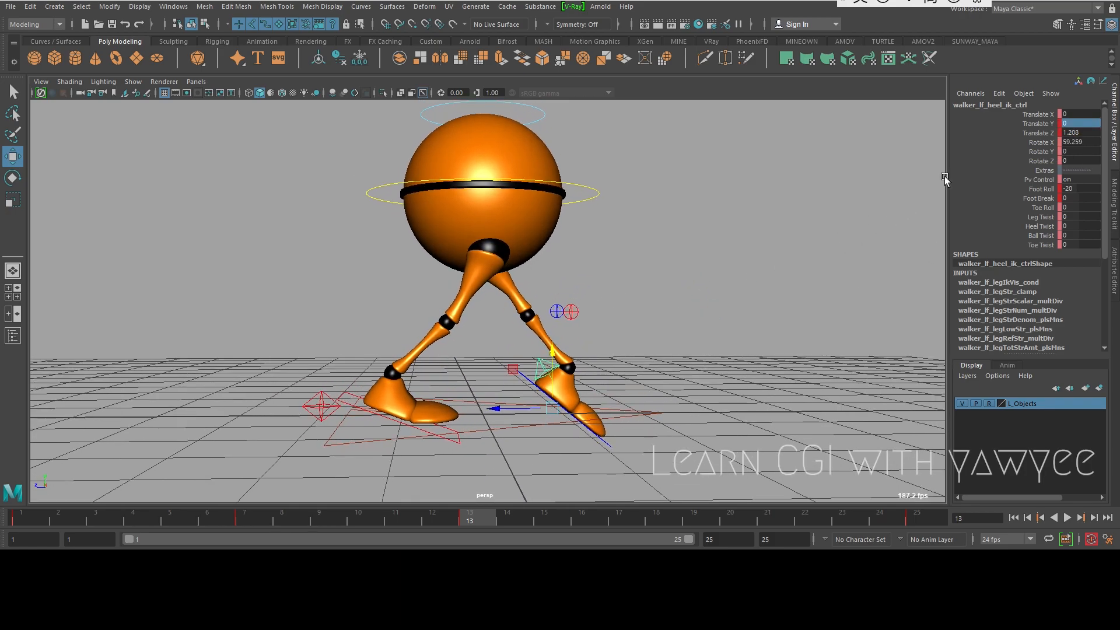
{"action": "double_click", "coordinate": [1078, 142]}
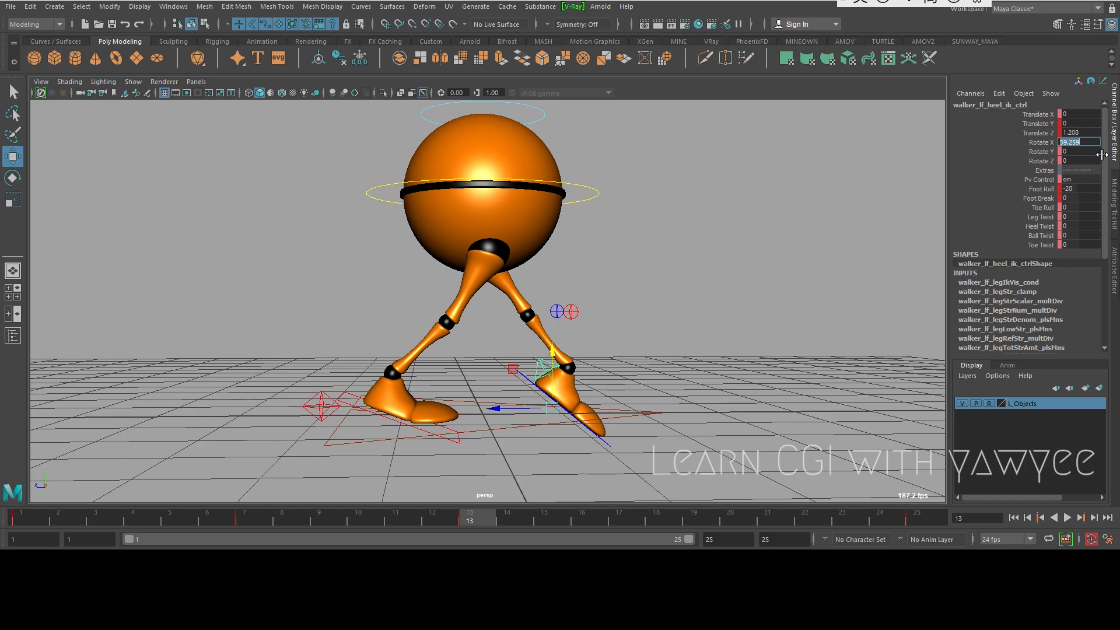
{"action": "type", "text": "0"}
{"action": "key", "text": "Return"}
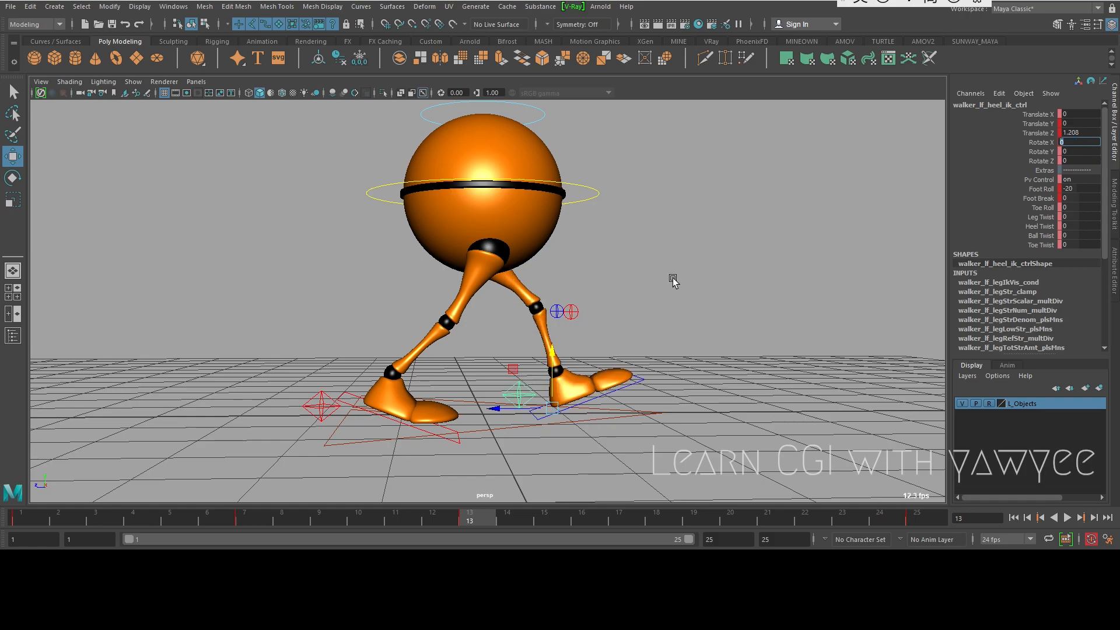
{"action": "right_click_drag", "start_coordinate": [674, 281], "coordinate": [558, 242], "text": "alt"}
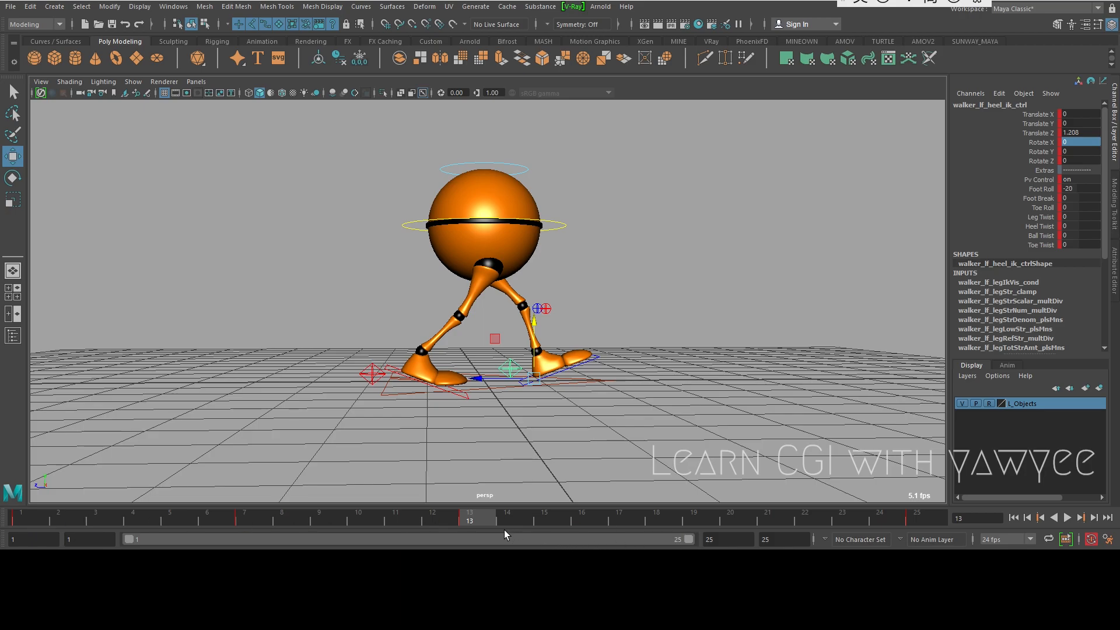
- Compare the passing pose at frame 7 with frame 19, and set the left heel control's Foot Break to 0 at frame 19
{"action": "left_click", "coordinate": [254, 522]}
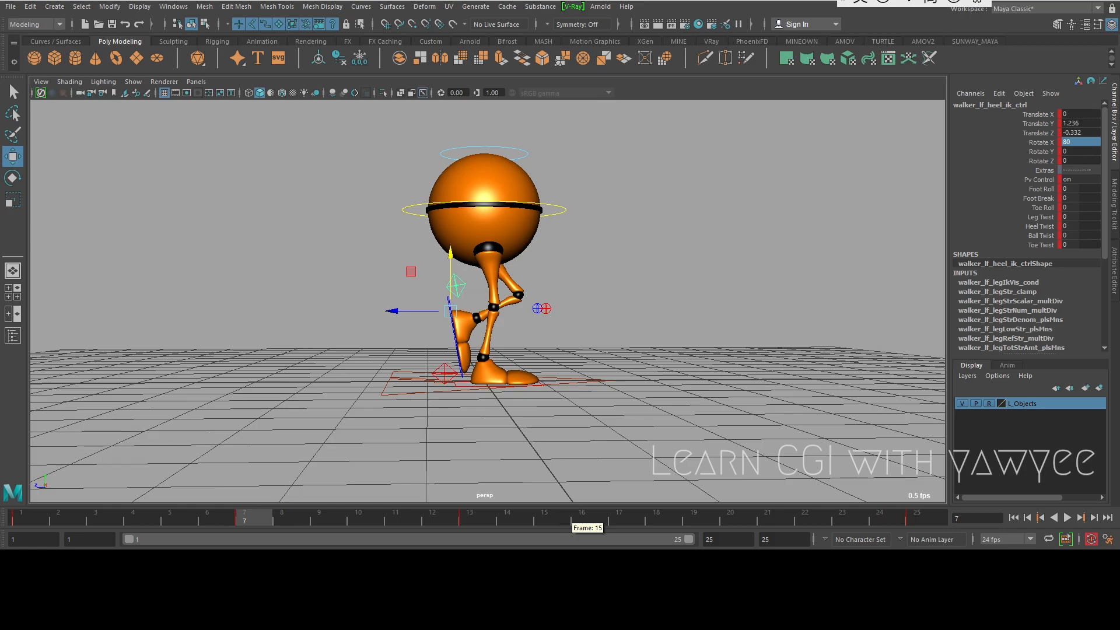
{"action": "left_click_drag", "start_coordinate": [262, 513], "coordinate": [699, 515]}
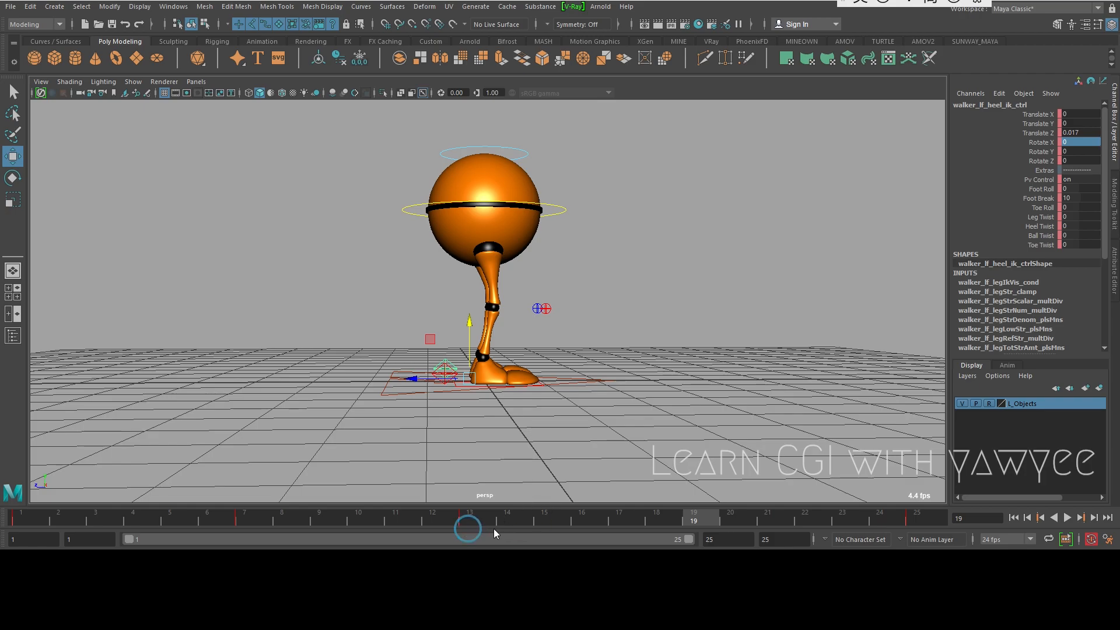
{"action": "key", "text": "alt+v"}
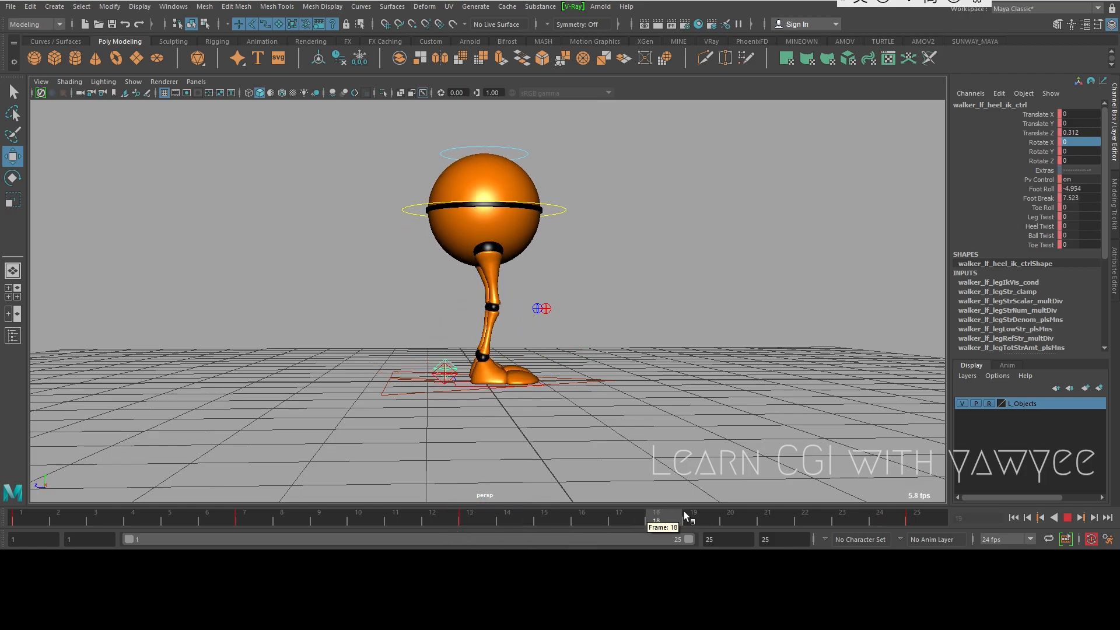
{"action": "left_click_drag", "start_coordinate": [447, 335], "coordinate": [515, 350], "text": "alt"}
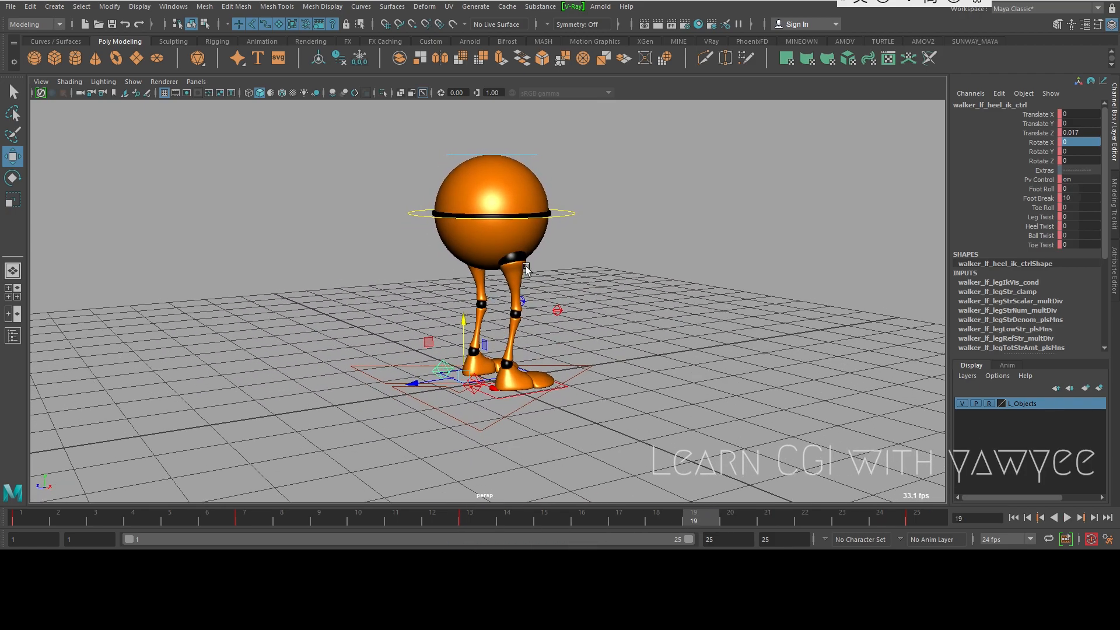
{"action": "scroll", "coordinate": [514, 351], "scroll_direction": "up", "scroll_amount": 1}
{"action": "double_click", "coordinate": [1078, 198]}
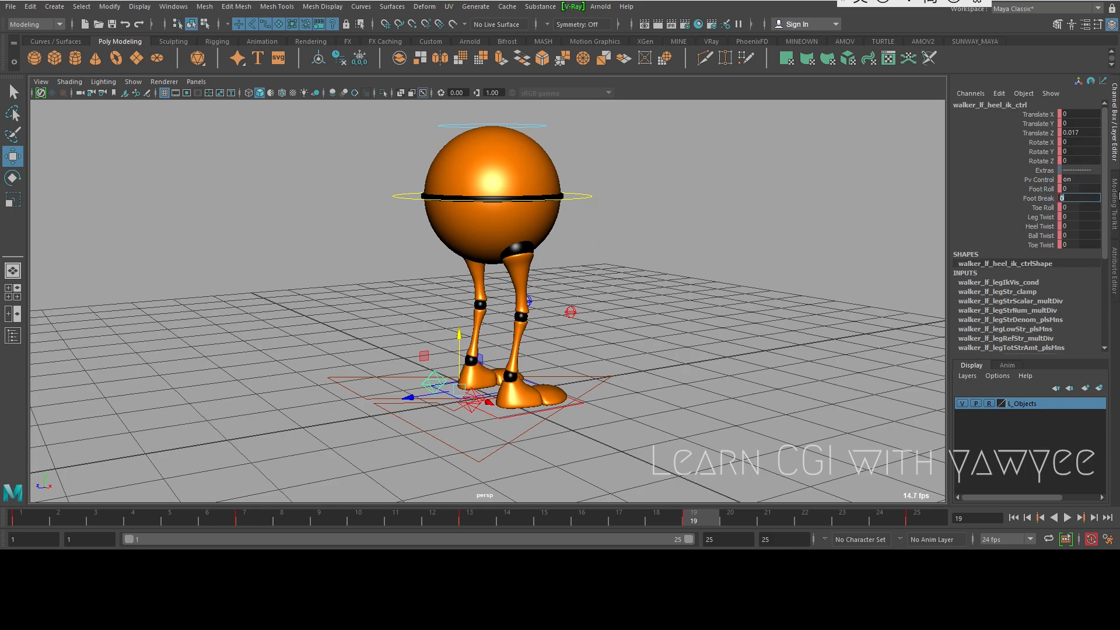
- Dismiss the autosave dialog and move the right heel control at frame 19 to about 0.719 in Y and -0.511 in Z
{"action": "left_click_drag", "start_coordinate": [783, 312], "coordinate": [660, 340], "text": "alt"}
{"action": "right_click_drag", "start_coordinate": [660, 340], "coordinate": [583, 347], "text": "alt"}
{"action": "left_click_drag", "start_coordinate": [584, 347], "coordinate": [533, 340], "text": "alt"}
{"action": "right_click_drag", "start_coordinate": [533, 340], "coordinate": [555, 387], "text": "alt"}
{"action": "key", "text": "q"}
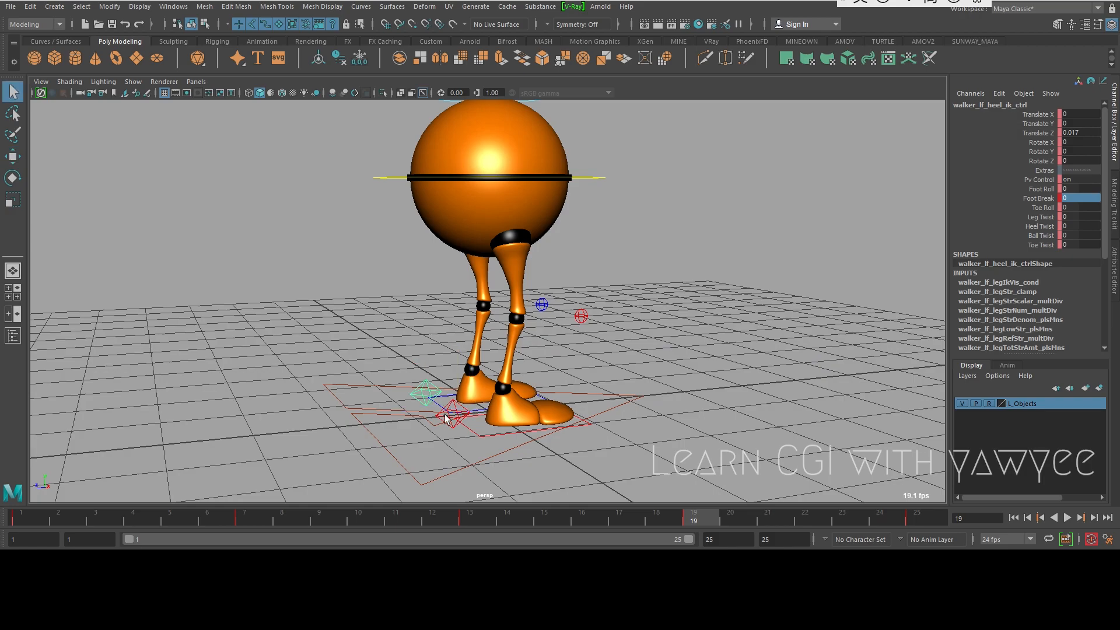
{"action": "left_click", "coordinate": [446, 419]}
{"action": "left_click_drag", "start_coordinate": [446, 419], "coordinate": [449, 356], "text": "alt"}
{"action": "key", "text": "w"}
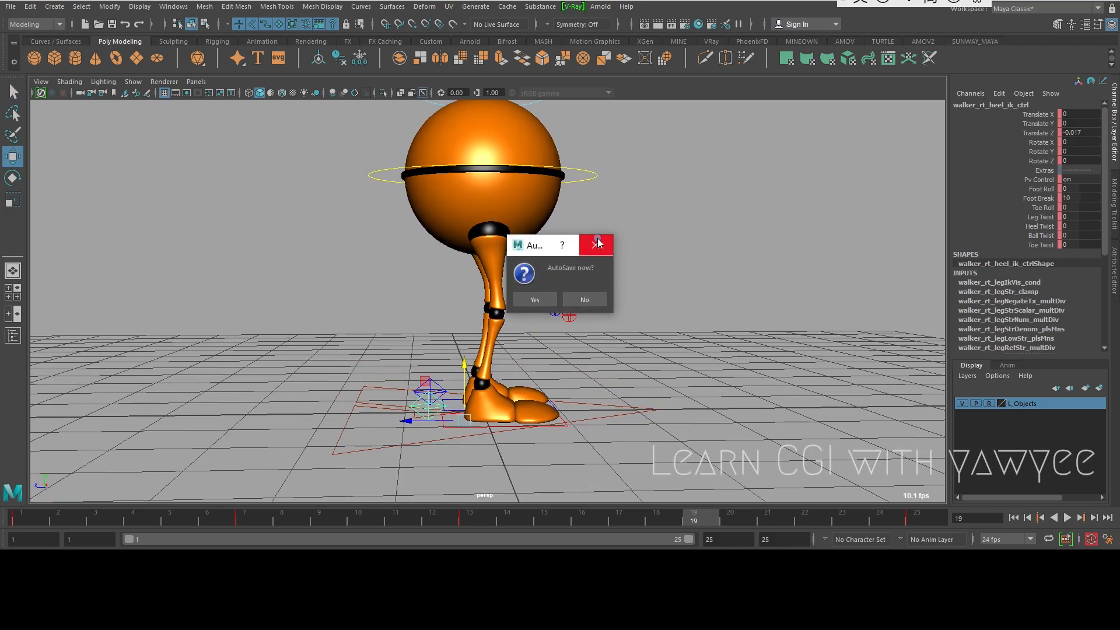
{"action": "left_click", "coordinate": [598, 243]}
{"action": "left_click_drag", "start_coordinate": [467, 416], "coordinate": [390, 366]}
- Rotate the right heel control to 85 degrees in X and position it at about 1.27 in Y and -0.371 in Z
{"action": "key", "text": "e"}
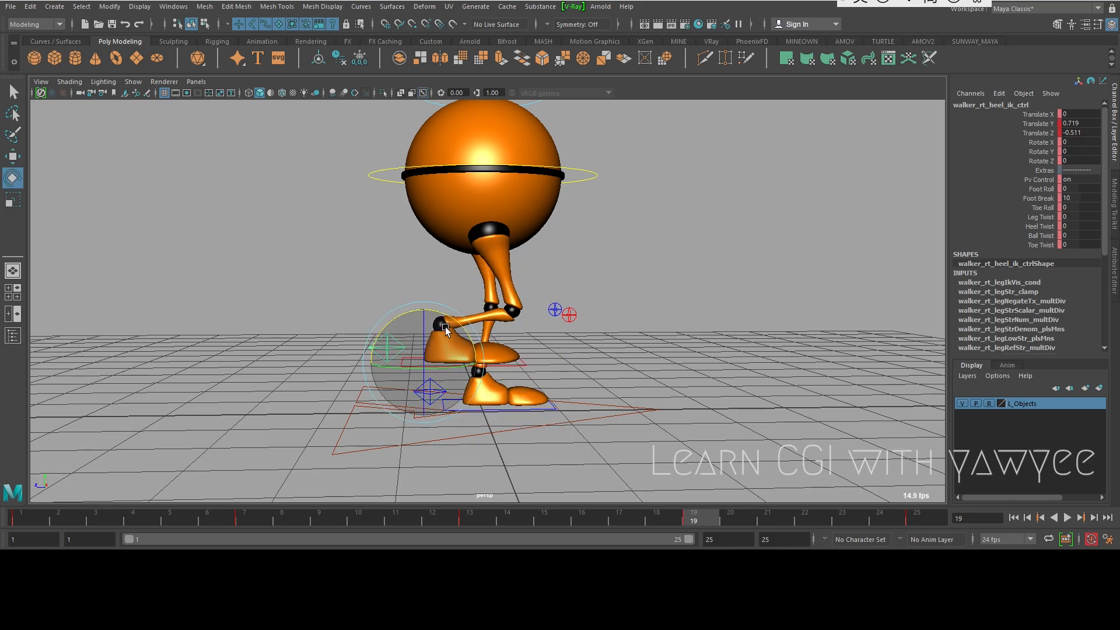
{"action": "left_click_drag", "start_coordinate": [445, 330], "coordinate": [434, 275]}
{"action": "key", "text": "w"}
{"action": "left_click_drag", "start_coordinate": [502, 288], "coordinate": [456, 281], "text": "alt"}
{"action": "key", "text": "e"}
{"action": "key", "text": "w"}
{"action": "left_click_drag", "start_coordinate": [394, 319], "coordinate": [406, 319]}
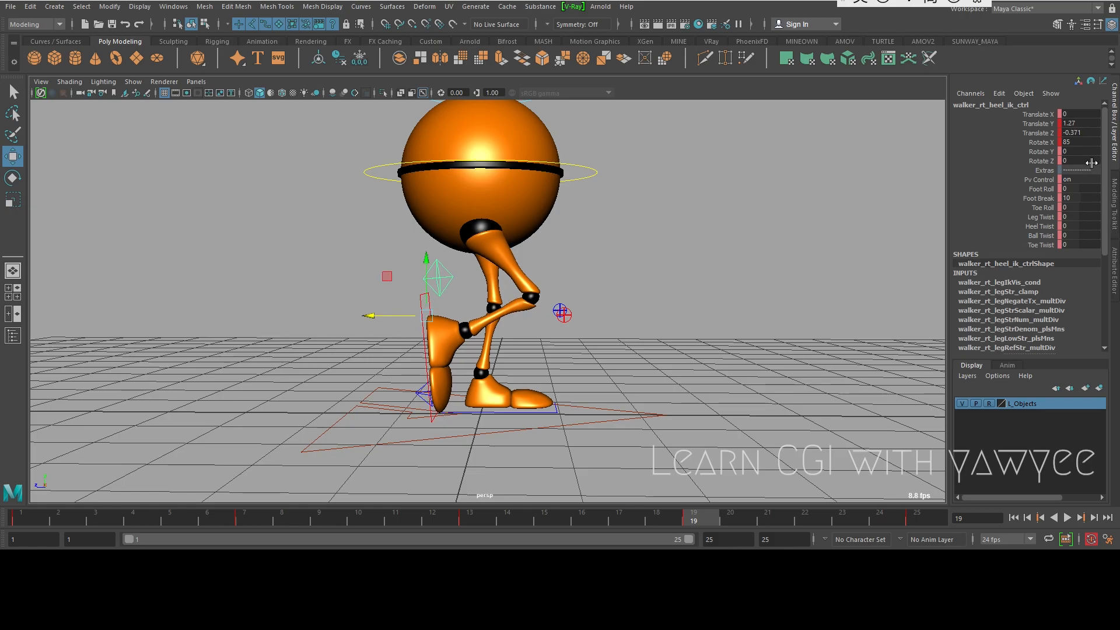
- Set the right heel control's Foot Break to 0 and key the passing pose at frame 19
{"action": "double_click", "coordinate": [1078, 199]}
{"action": "type", "text": "0"}
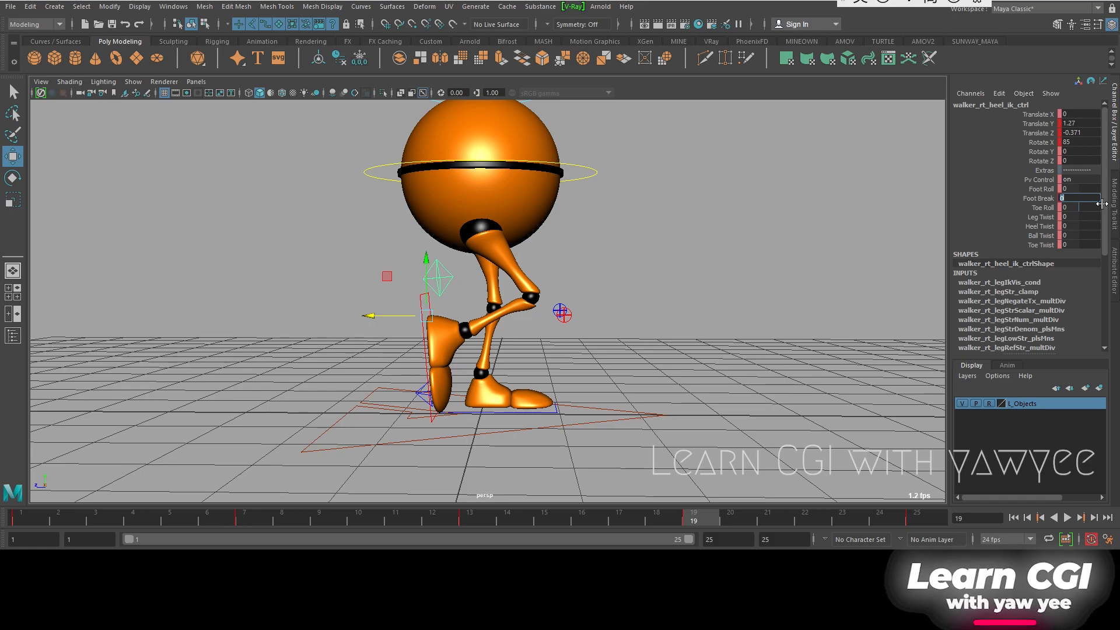
{"action": "key", "text": "Return"}
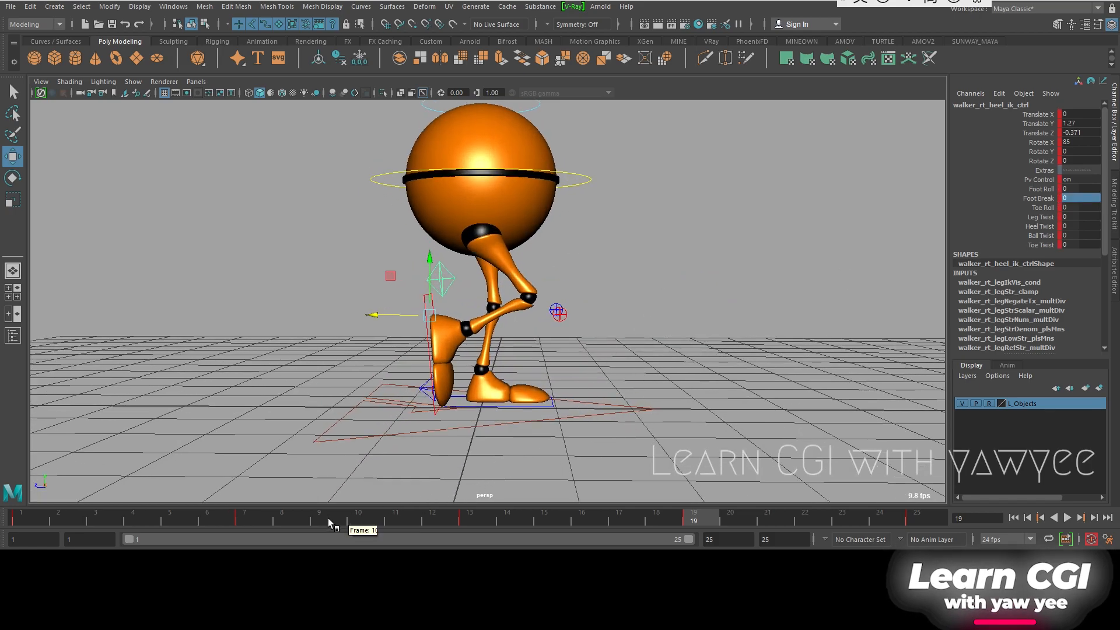
- Compare frames 7 and 19 in the side view, and shift the right heel control forward to about -0.226 in Z at frame 19
{"action": "left_click", "coordinate": [245, 516]}
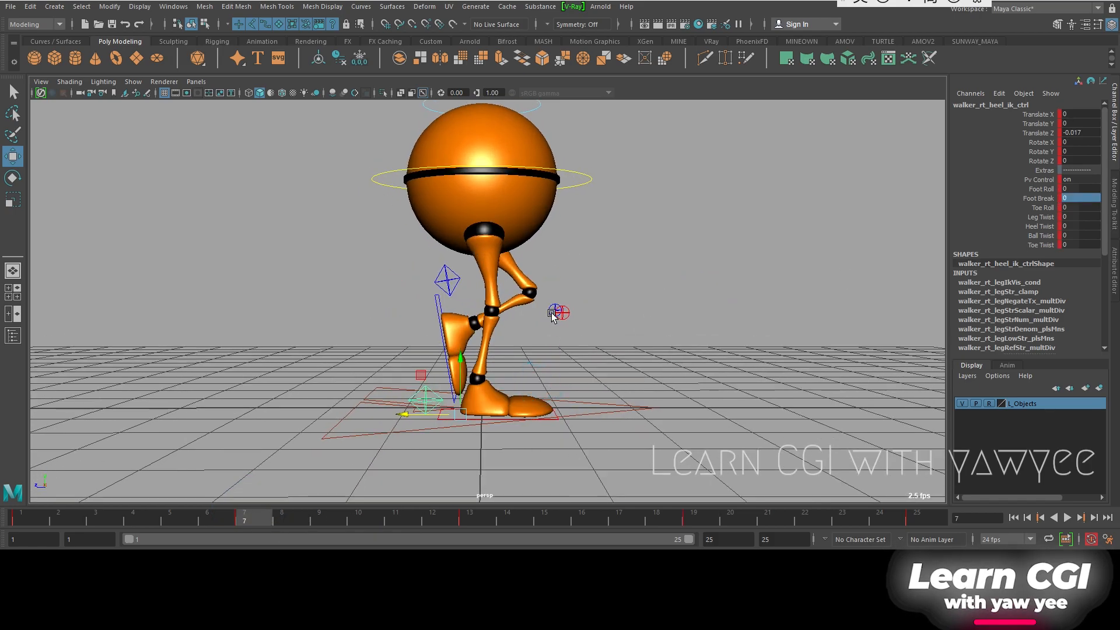
{"action": "key", "text": "space"}
{"action": "left_click_drag", "start_coordinate": [553, 315], "coordinate": [611, 320]}
{"action": "scroll", "coordinate": [583, 324], "scroll_direction": "down", "scroll_amount": 4}
{"action": "scroll", "coordinate": [525, 408], "scroll_direction": "up", "scroll_amount": 5}
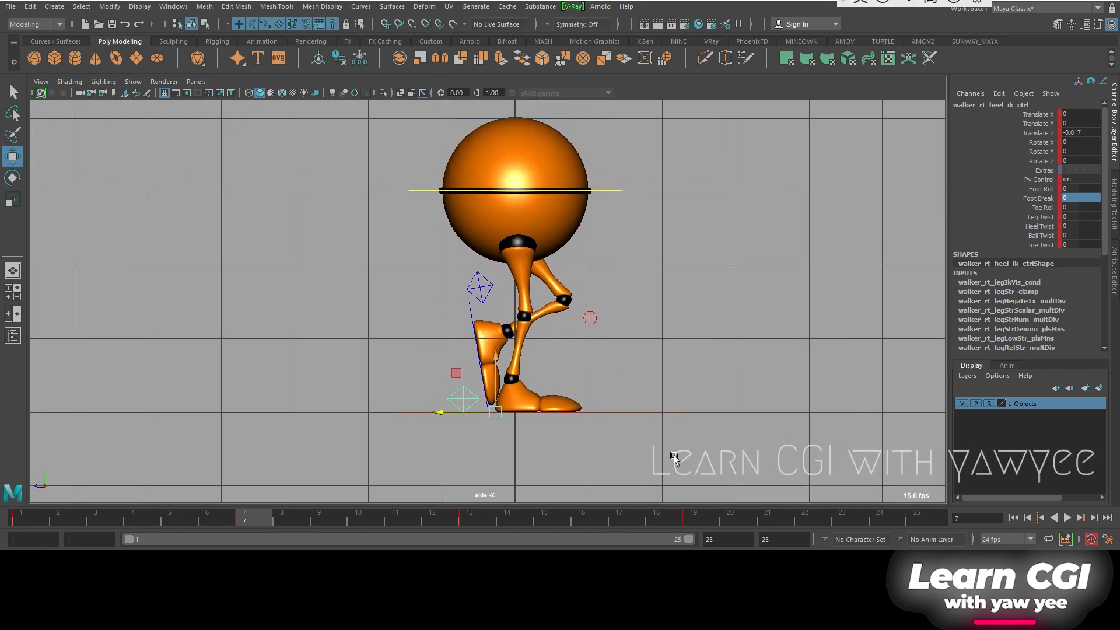
{"action": "left_click", "coordinate": [694, 515]}
{"action": "scroll", "coordinate": [445, 306], "scroll_direction": "up", "scroll_amount": 2}
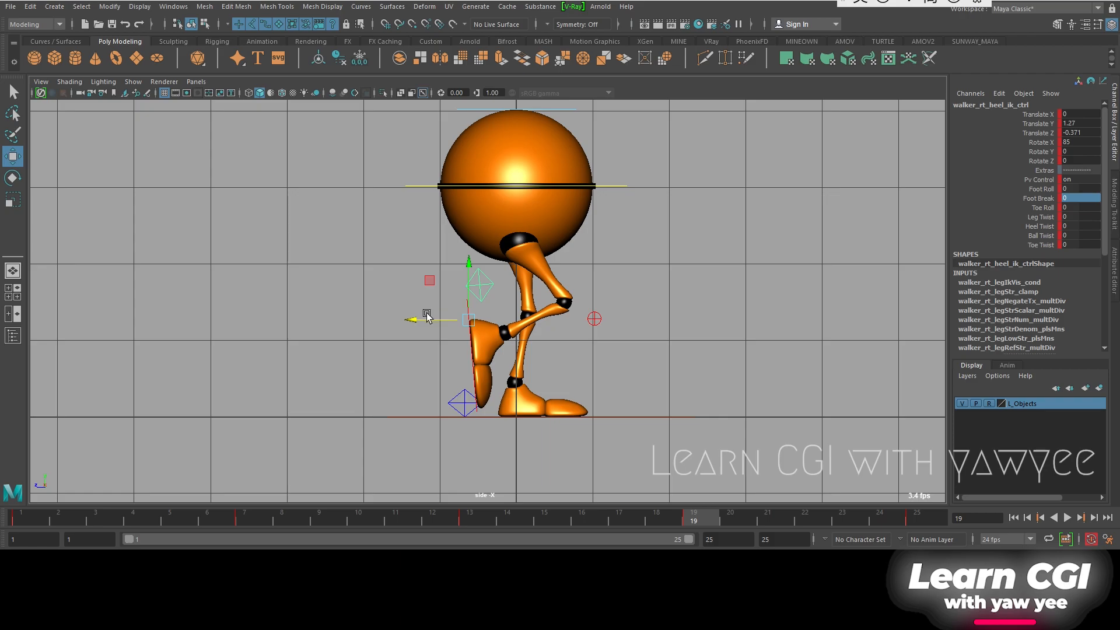
{"action": "left_click_drag", "start_coordinate": [427, 321], "coordinate": [441, 322]}
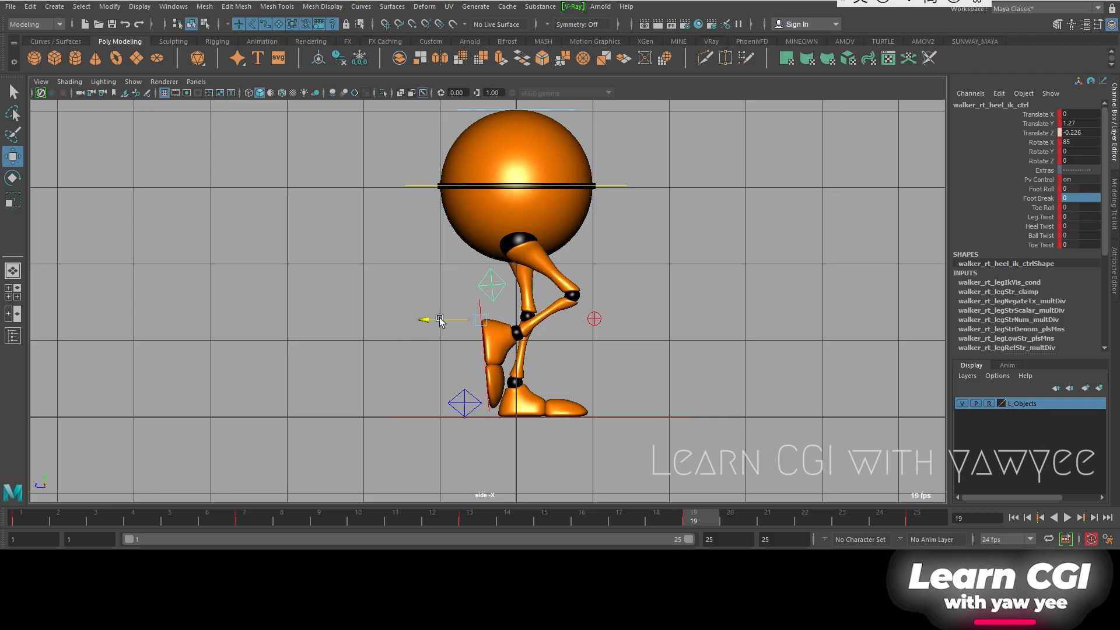
- Check the heel controls and the main body control against each other at passing frames 7 and 19
{"action": "left_click", "coordinate": [244, 516]}
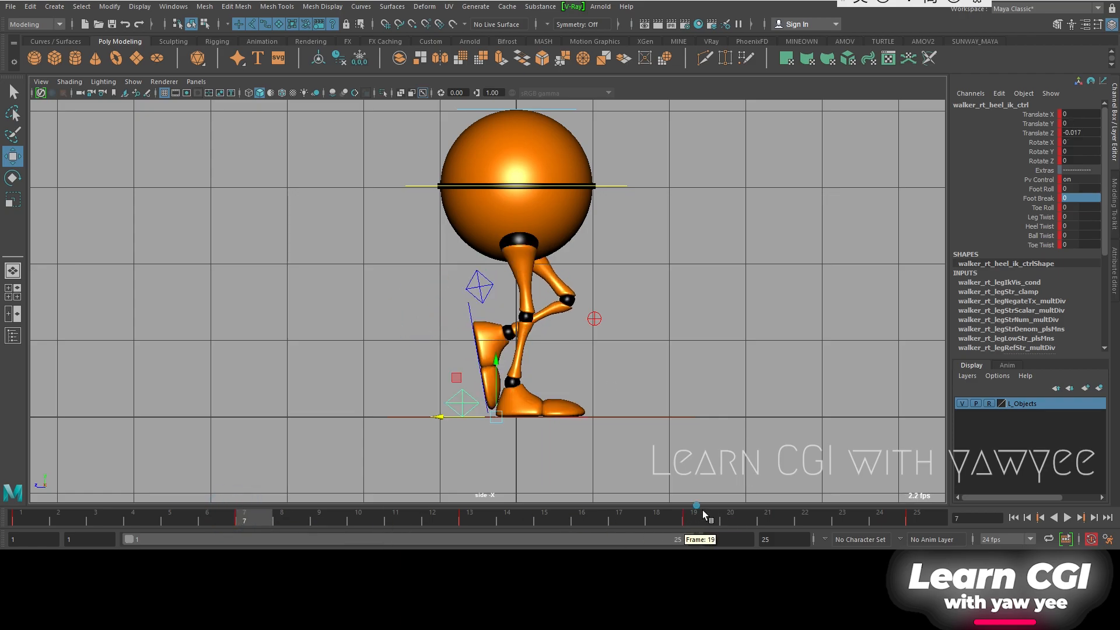
{"action": "left_click", "coordinate": [697, 515]}
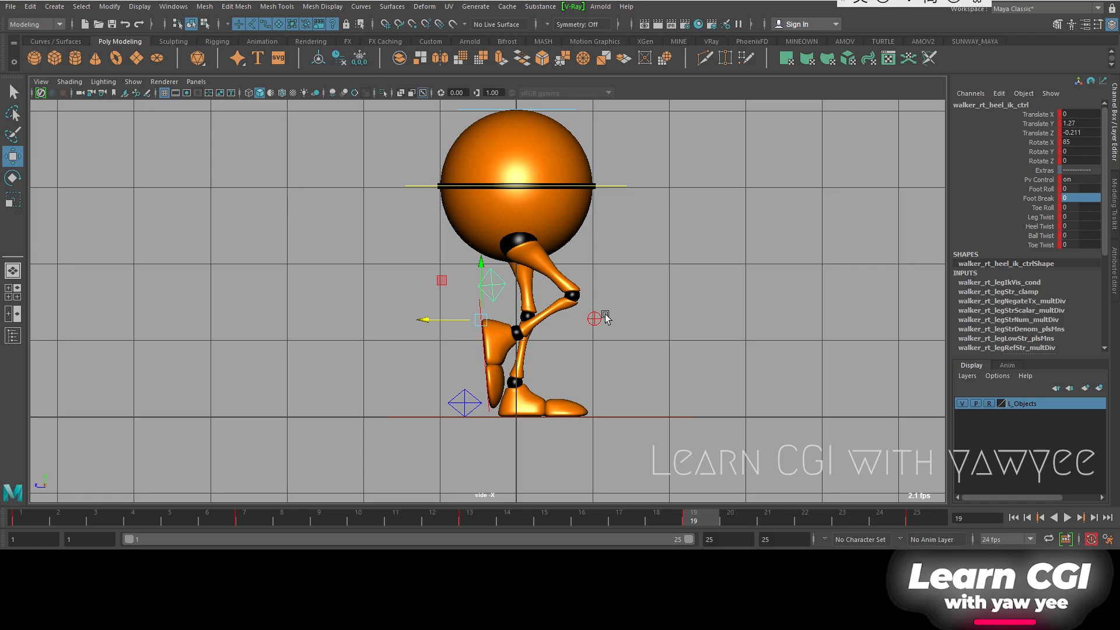
{"action": "key", "text": "q"}
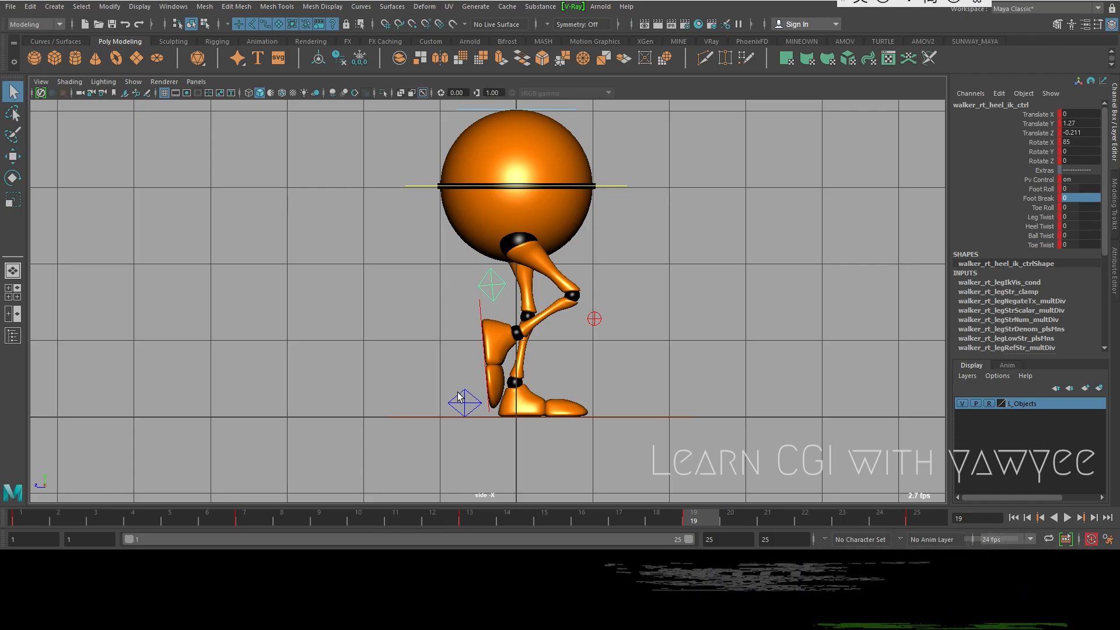
{"action": "left_click", "coordinate": [452, 397]}
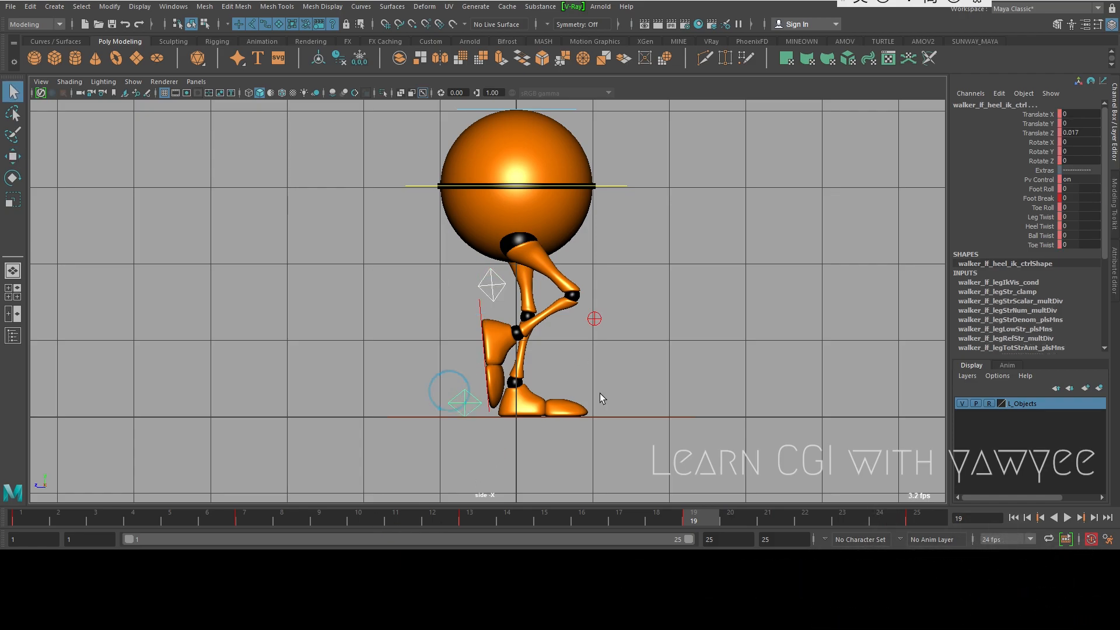
{"action": "left_click", "coordinate": [239, 518]}
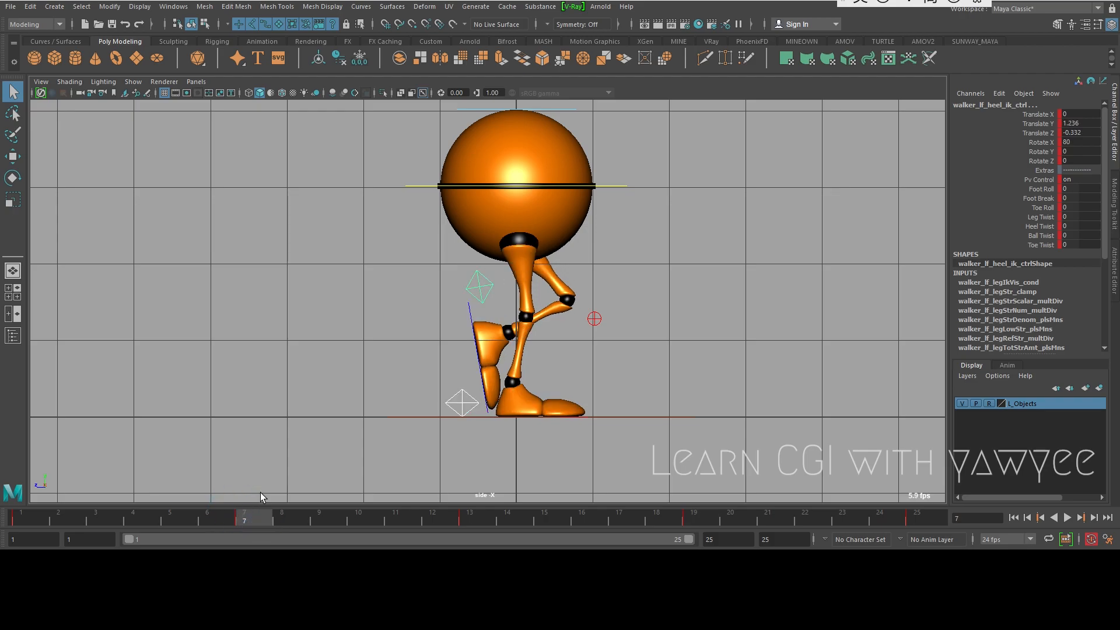
{"action": "left_click", "coordinate": [623, 187]}
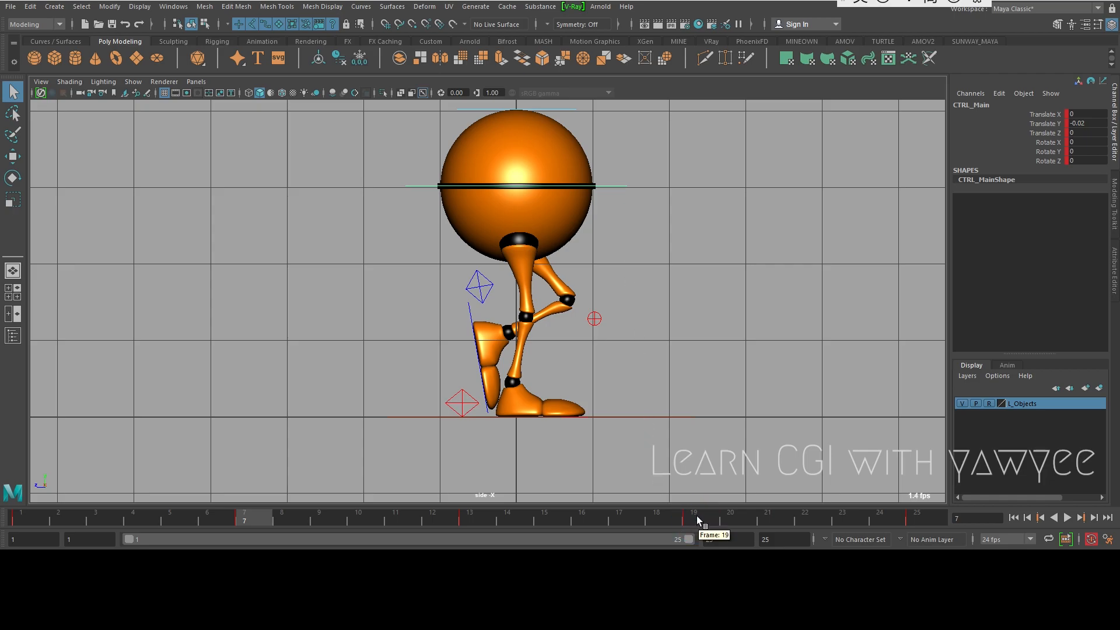
{"action": "left_click", "coordinate": [697, 517]}
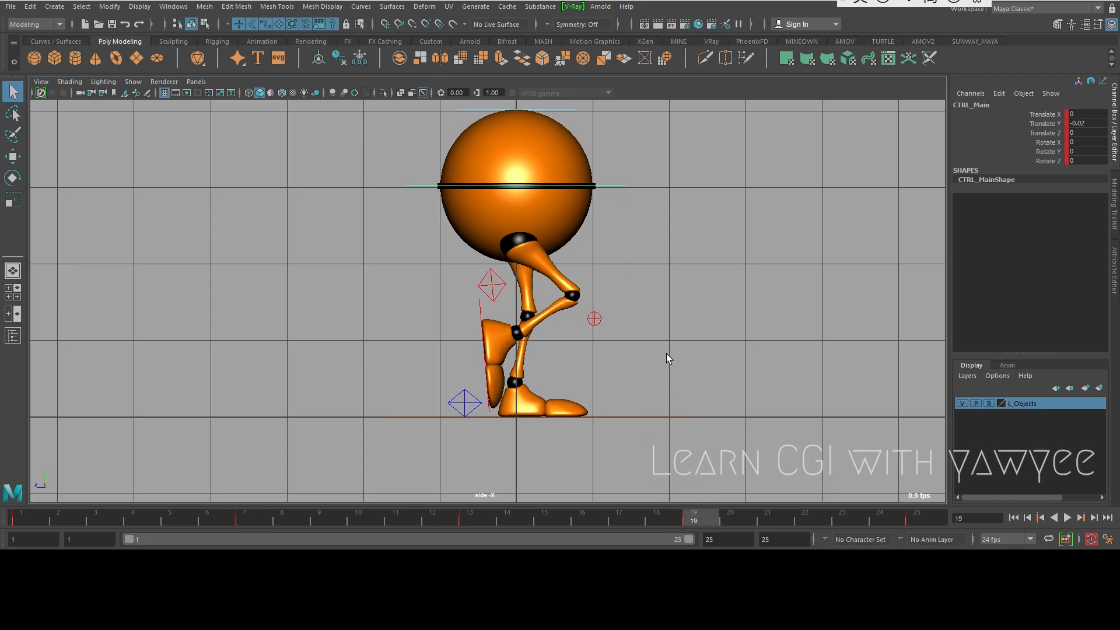
- Return to the perspective view and switch to the Walk Cycle Inspiration reference in Chrome
{"action": "right_click_drag", "start_coordinate": [666, 354], "coordinate": [501, 305], "text": "alt"}
{"action": "key", "text": "space"}
{"action": "left_click_drag", "start_coordinate": [503, 306], "coordinate": [514, 225]}
{"action": "right_click_drag", "start_coordinate": [578, 290], "coordinate": [473, 304], "text": "alt"}
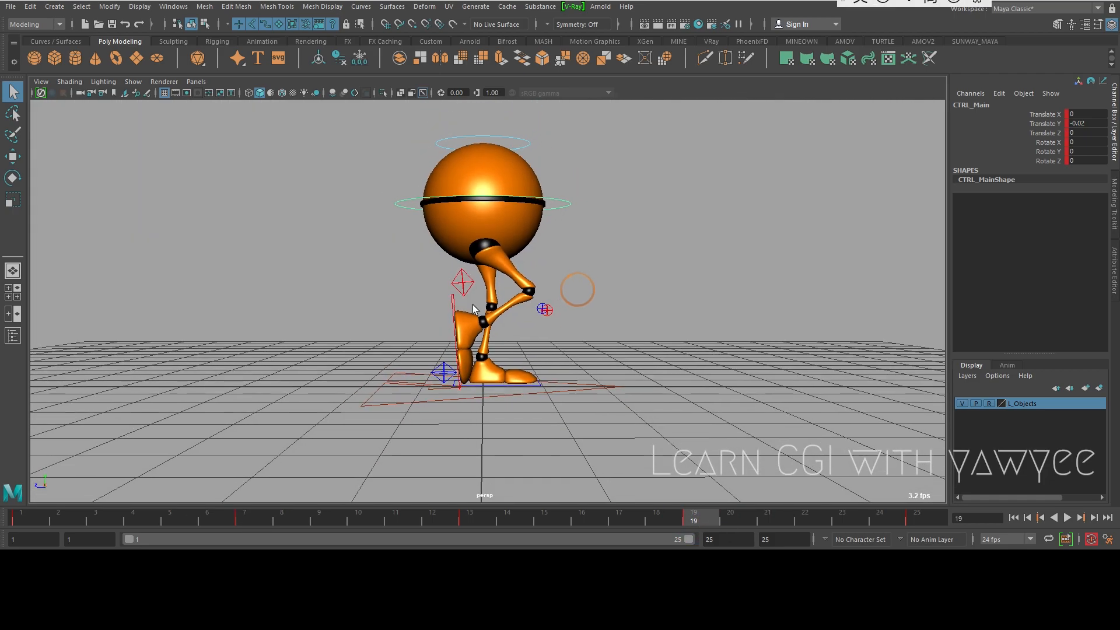
{"action": "right_click_drag", "start_coordinate": [574, 324], "coordinate": [498, 346], "text": "alt"}
{"action": "mouse_move", "coordinate": [678, 601]}
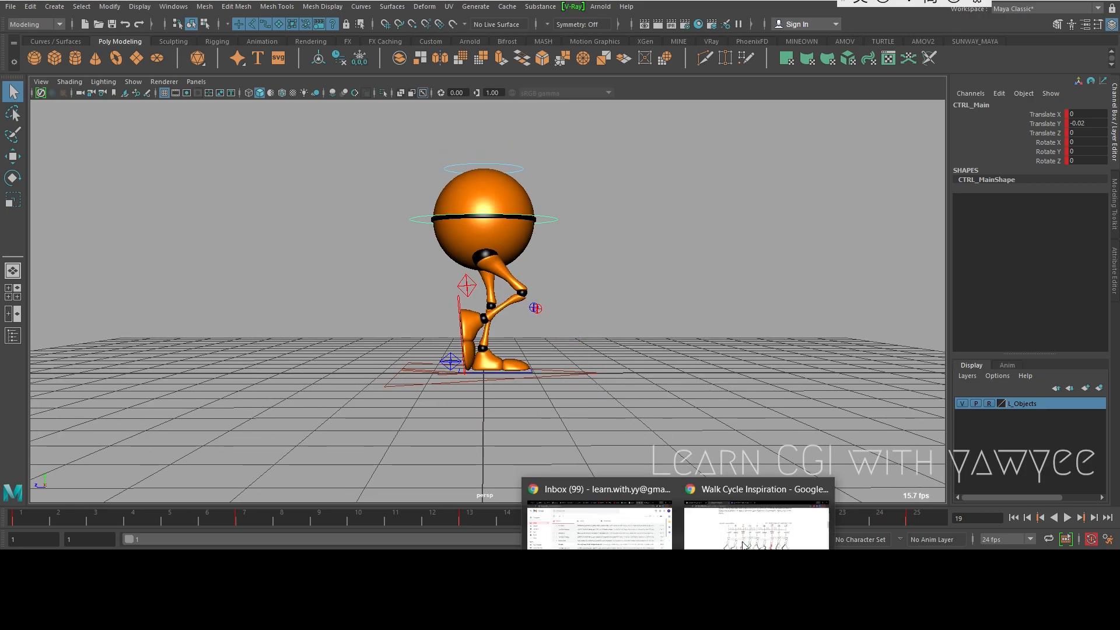
{"action": "left_click", "coordinate": [744, 546]}
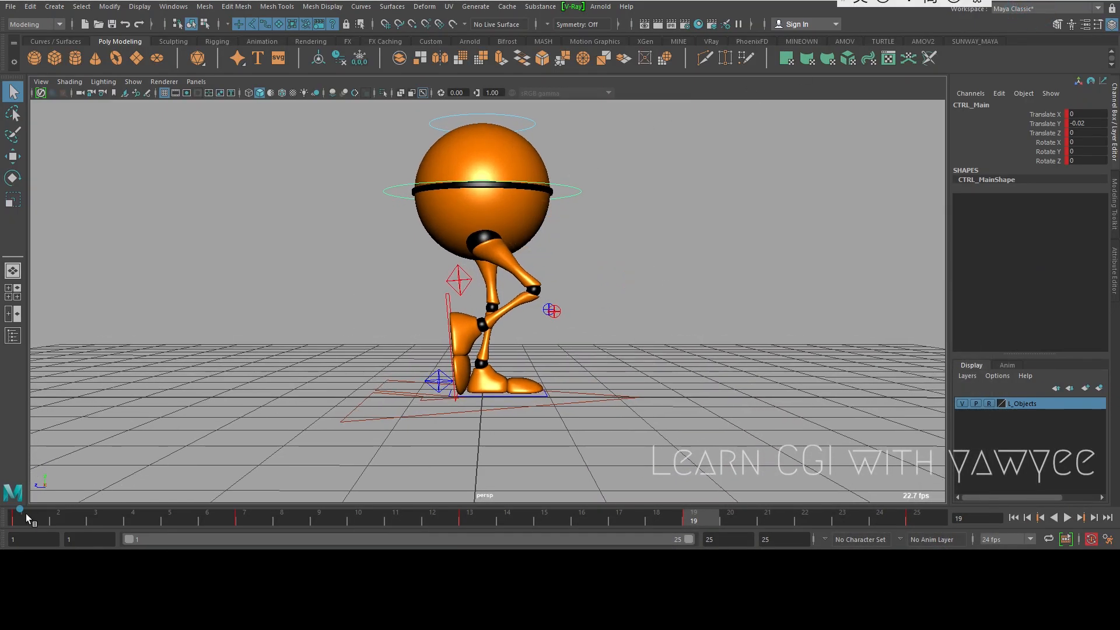
- Lower the main body control to about -0.396 in Translate Y at frame 4
{"action": "left_click", "coordinate": [140, 518]}
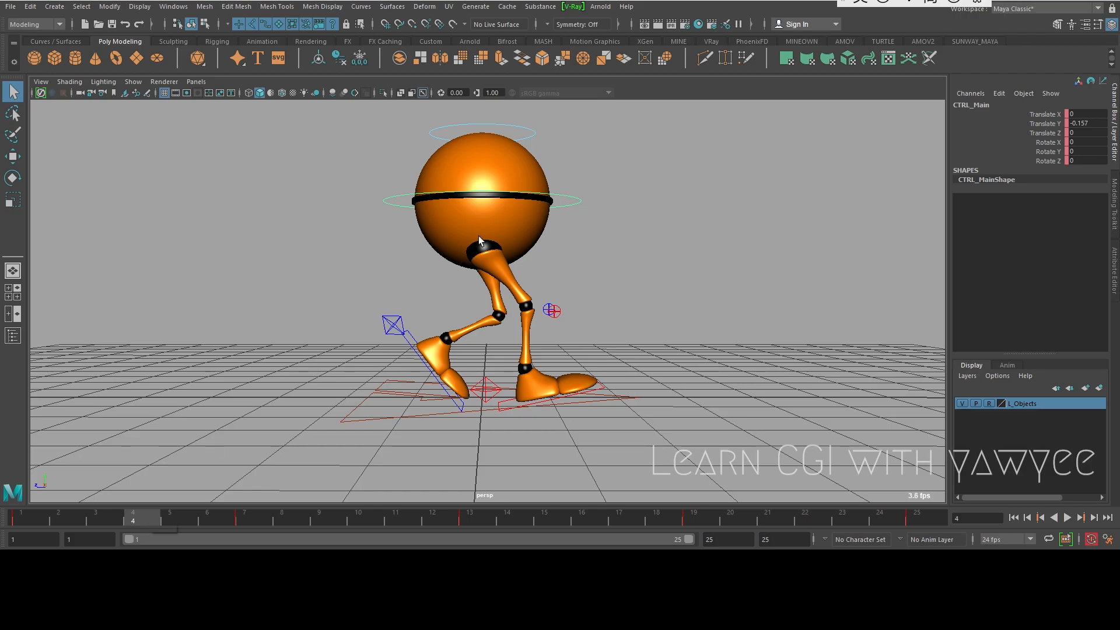
{"action": "right_click_drag", "start_coordinate": [713, 217], "coordinate": [659, 234], "text": "alt"}
{"action": "key", "text": "w"}
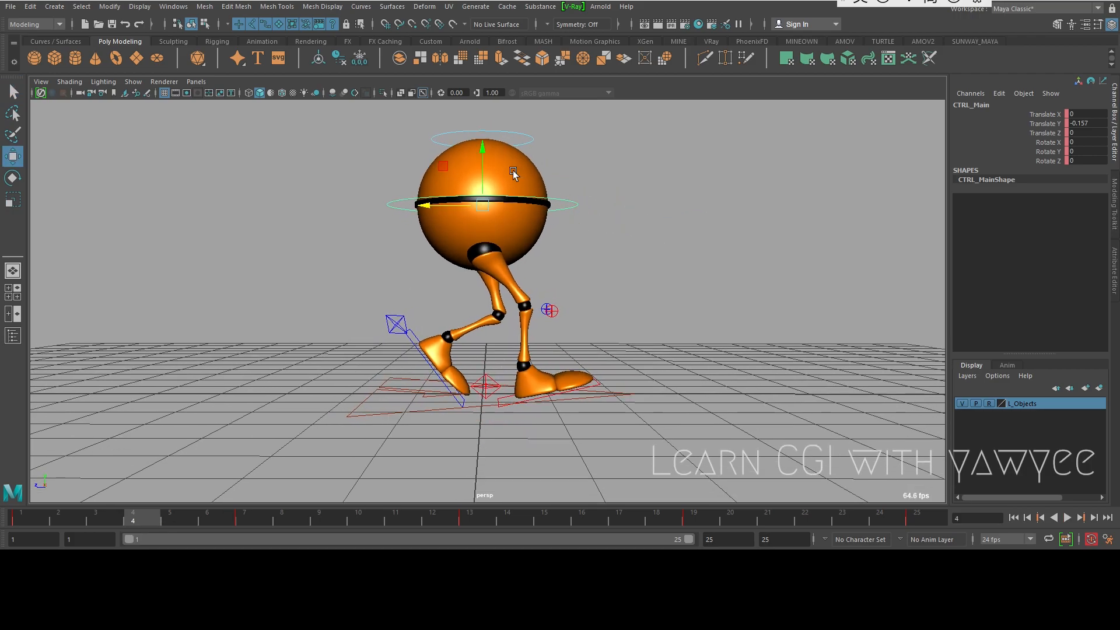
{"action": "left_click_drag", "start_coordinate": [477, 170], "coordinate": [477, 187]}
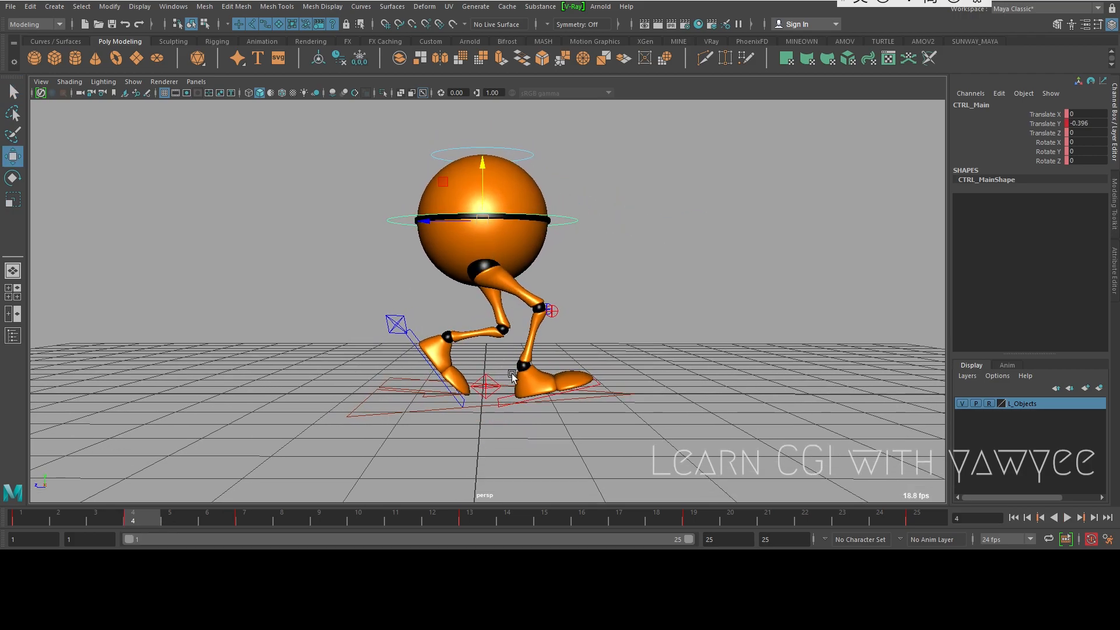
- Flatten the right foot at frame 4 by setting the right heel control's Foot Roll to 0, and key the control
{"action": "left_click", "coordinate": [491, 388]}
{"action": "double_click", "coordinate": [1079, 189]}
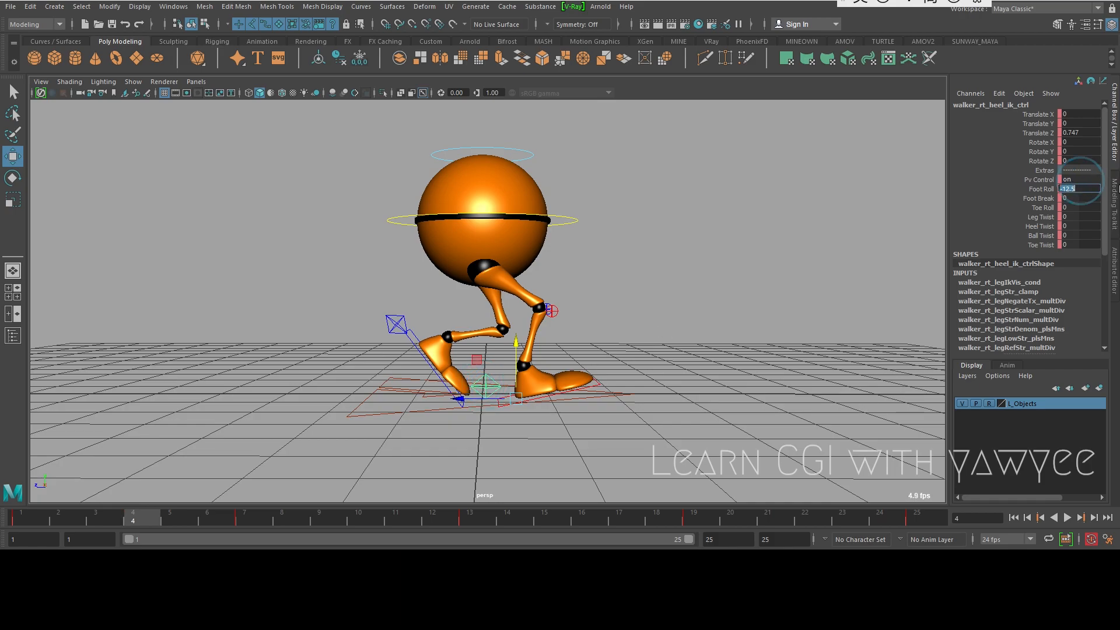
{"action": "type", "text": "0"}
{"action": "key", "text": "Return"}
{"action": "mouse_move", "coordinate": [465, 302]}
{"action": "left_mouse_down", "text": "alt"}
{"action": "mouse_move", "coordinate": [365, 284]}
{"action": "mouse_move", "coordinate": [463, 285]}
{"action": "left_mouse_up", "text": "alt"}
{"action": "key", "text": "s"}
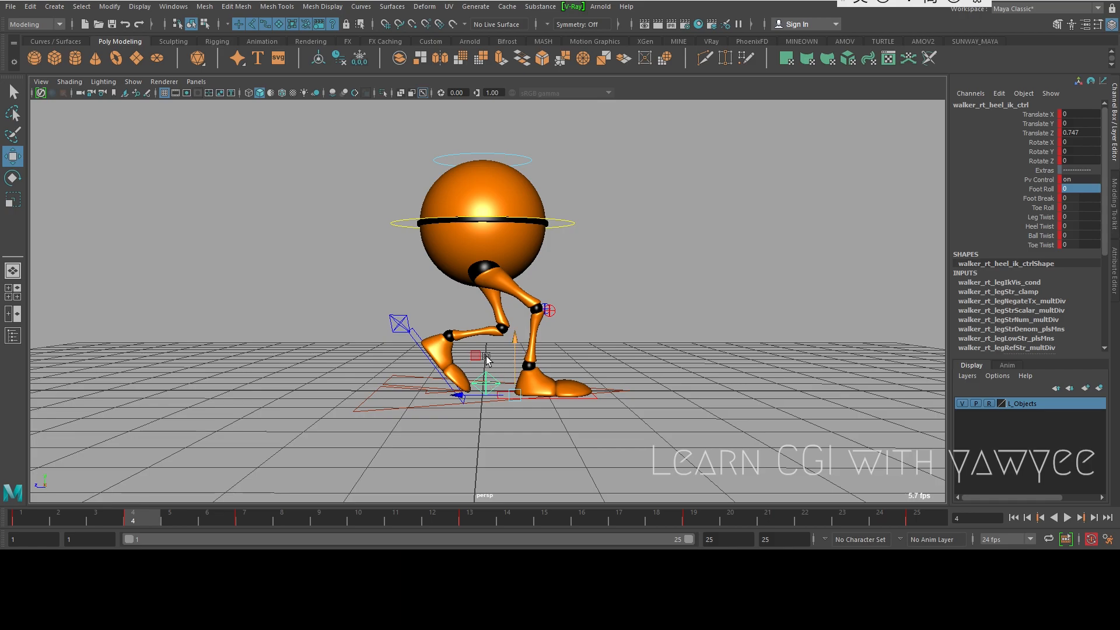
- Set the main body control's Translate Y to -0.4 at frame 4
{"action": "left_click", "coordinate": [554, 224]}
{"action": "double_click", "coordinate": [1086, 124]}
{"action": "type", "text": "-0.4"}
{"action": "right_click_drag", "start_coordinate": [505, 410], "coordinate": [442, 367], "text": "alt"}
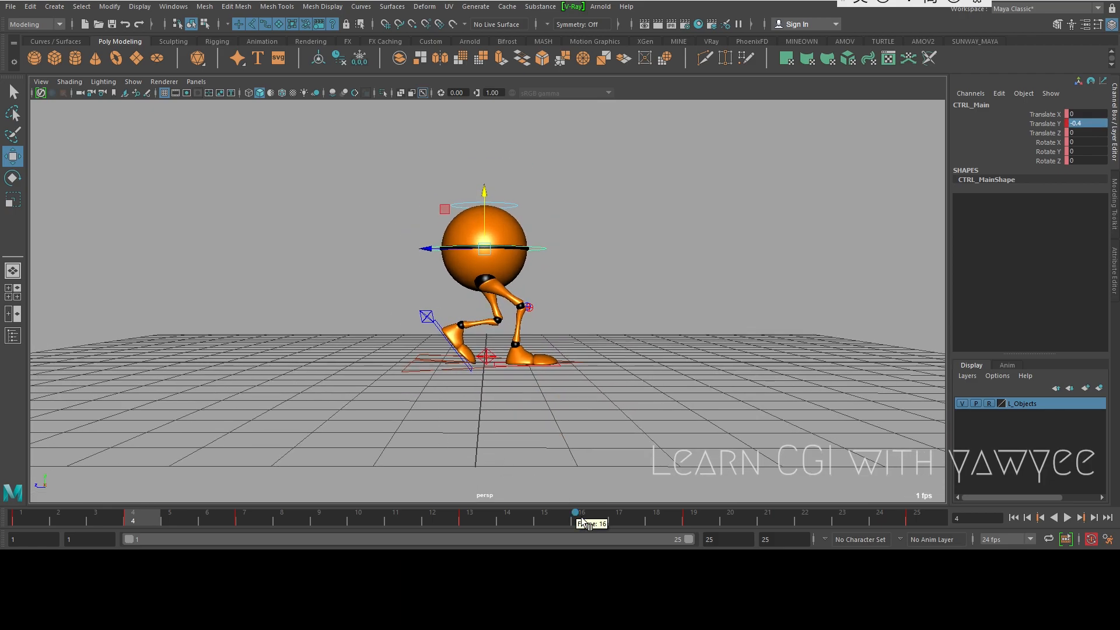
- Set the main body control's Translate Y to -0.4 at frame 16
{"action": "left_click", "coordinate": [583, 517]}
{"action": "double_click", "coordinate": [1094, 122]}
{"action": "type", "text": "-0.4"}
{"action": "key", "text": "Return"}
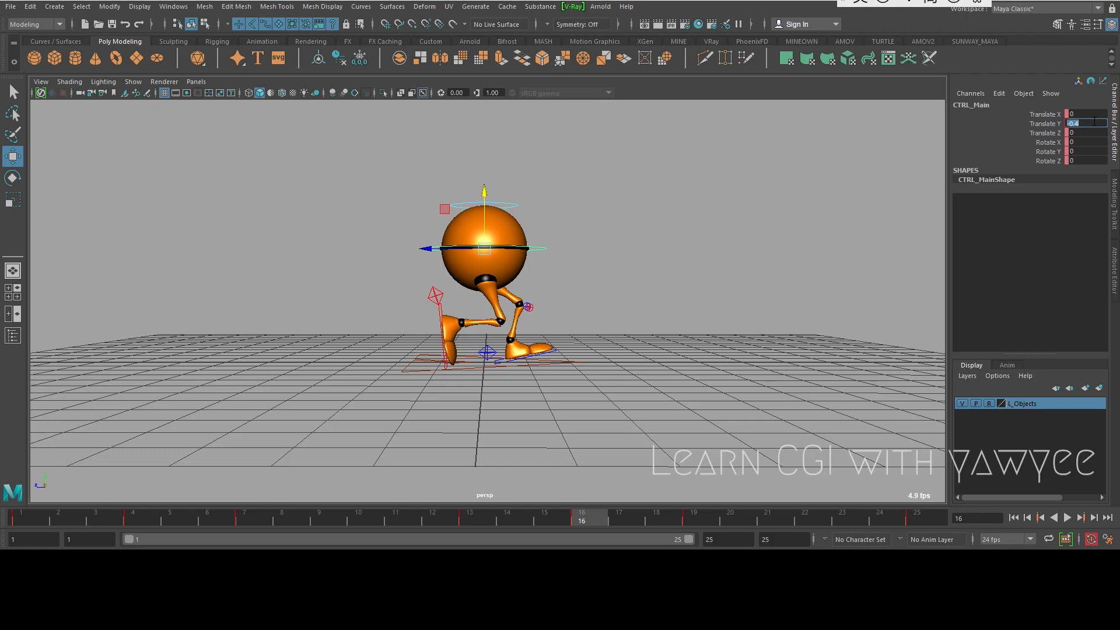
{"action": "right_click_drag", "start_coordinate": [770, 269], "coordinate": [645, 345], "text": "alt"}
- Flatten the left foot at frame 16 by setting the left heel control's Foot Roll to 0
{"action": "left_click", "coordinate": [487, 366]}
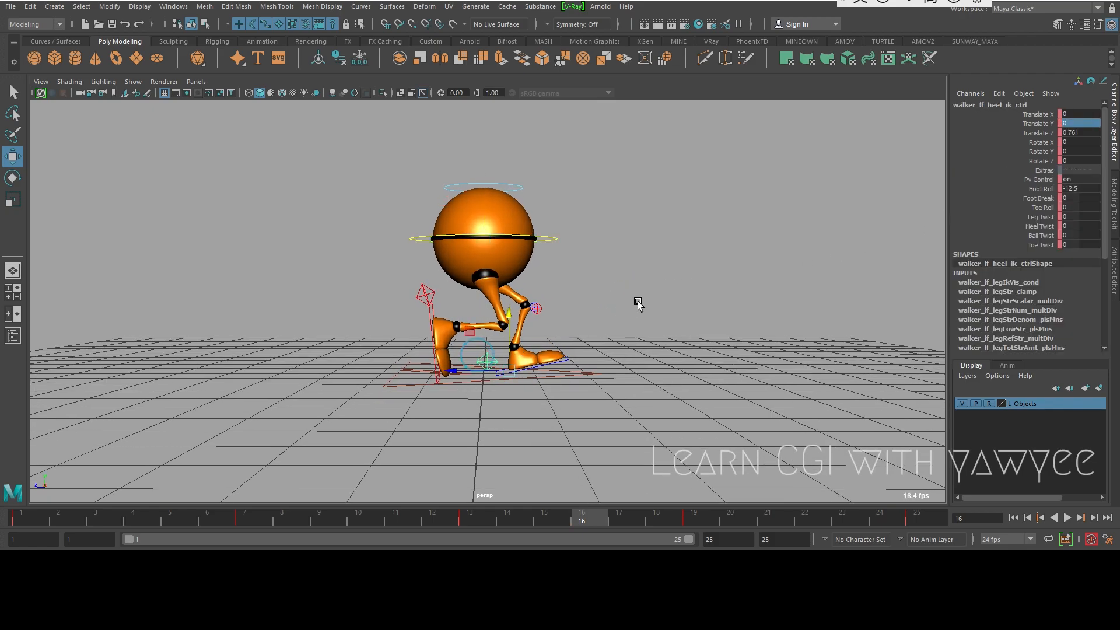
{"action": "double_click", "coordinate": [1088, 189]}
{"action": "type", "text": "0"}
{"action": "key", "text": "Return"}
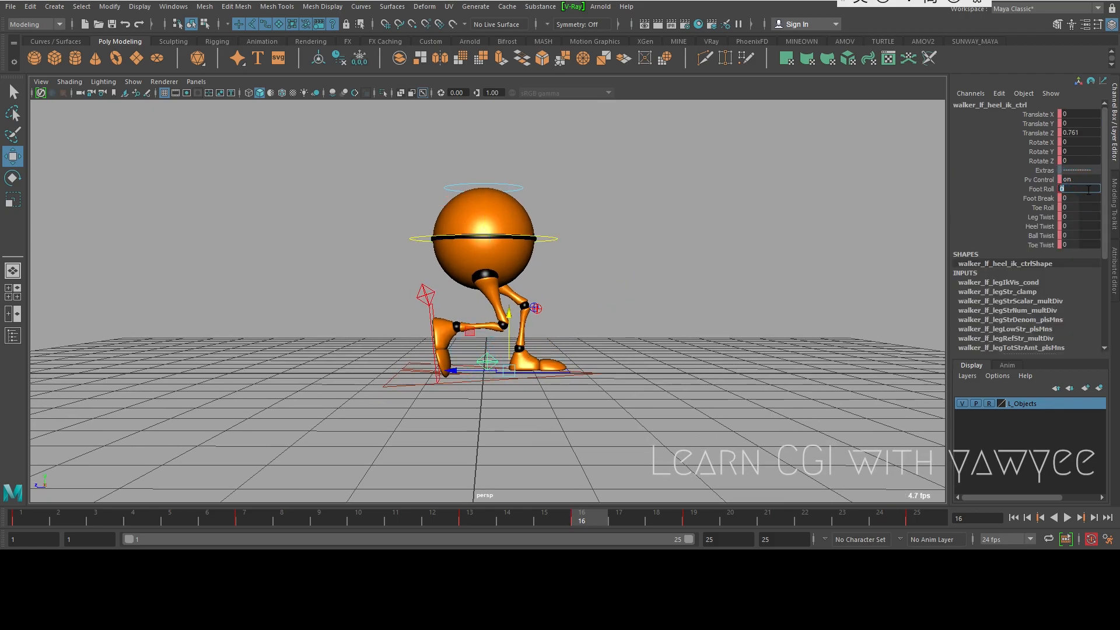
{"action": "right_click_drag", "start_coordinate": [575, 283], "coordinate": [630, 325], "text": "alt"}
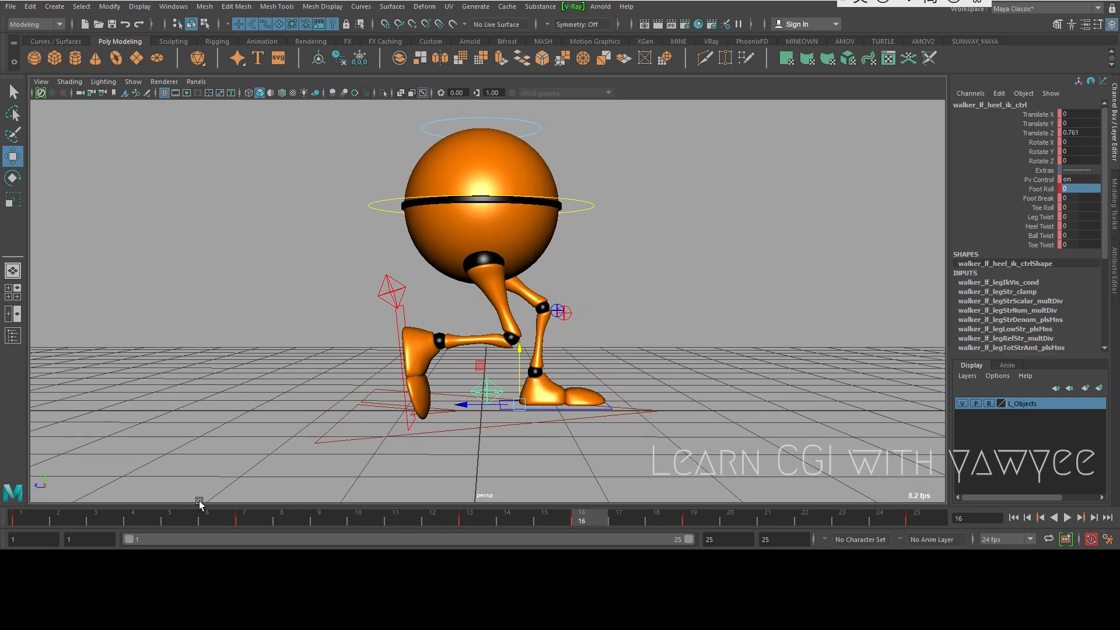
- Play back and scrub the walk cycle to inspect the motion between frames 13 and 25
{"action": "key", "text": "alt+v"}
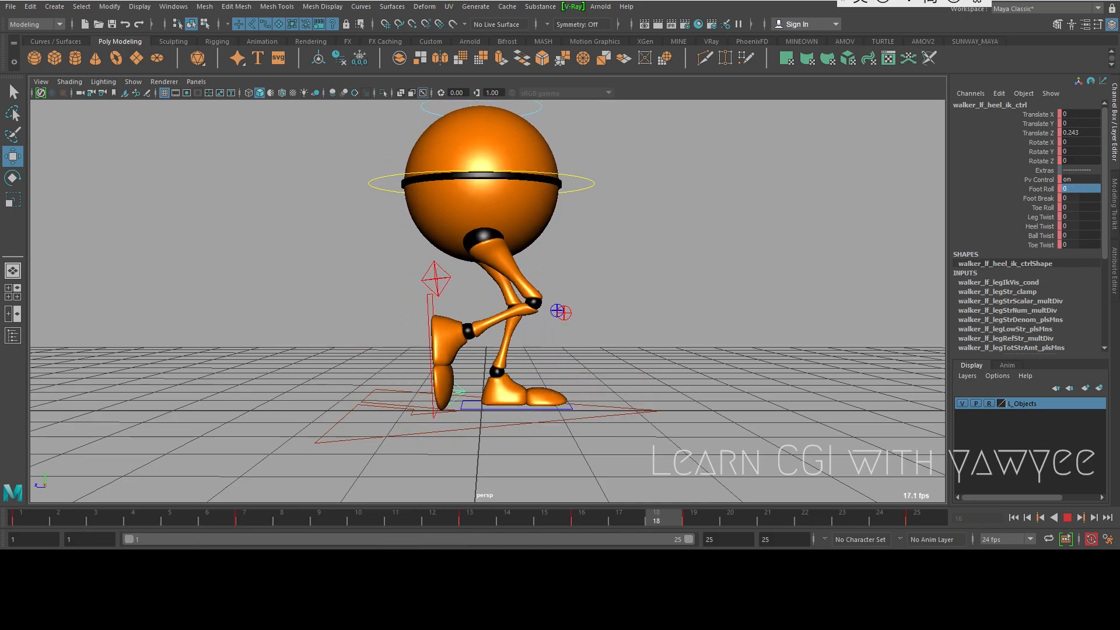
{"action": "left_click_drag", "start_coordinate": [887, 525], "coordinate": [480, 533]}
{"action": "key", "text": "alt+v"}
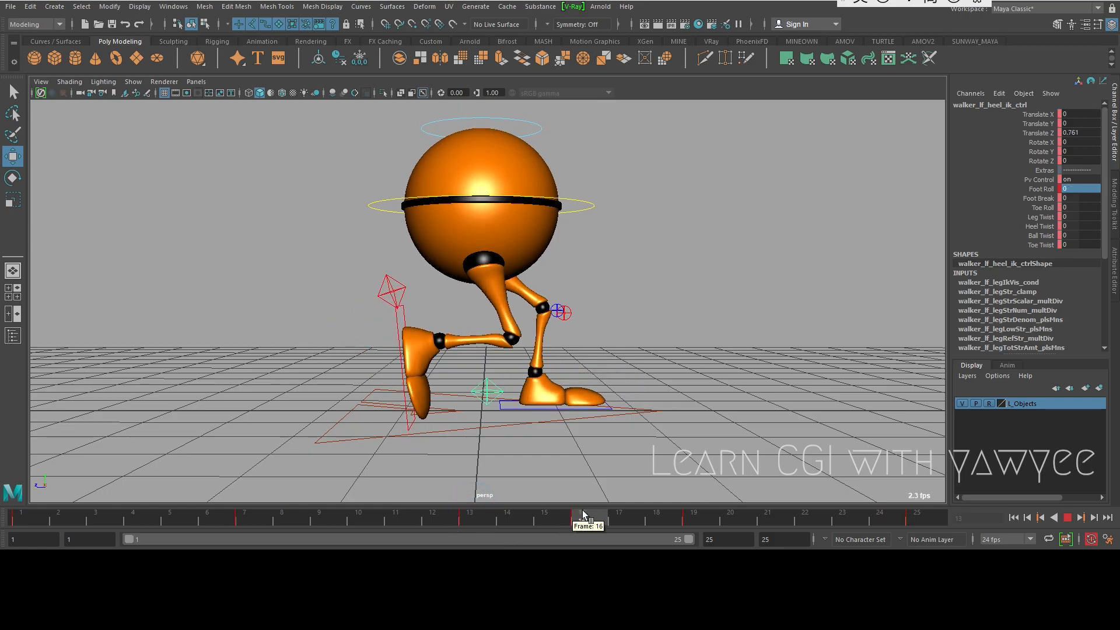
- Correct the right heel control's contact pose at frame 13 by setting Translate Y and Rotate X to 0
{"action": "left_click", "coordinate": [479, 516]}
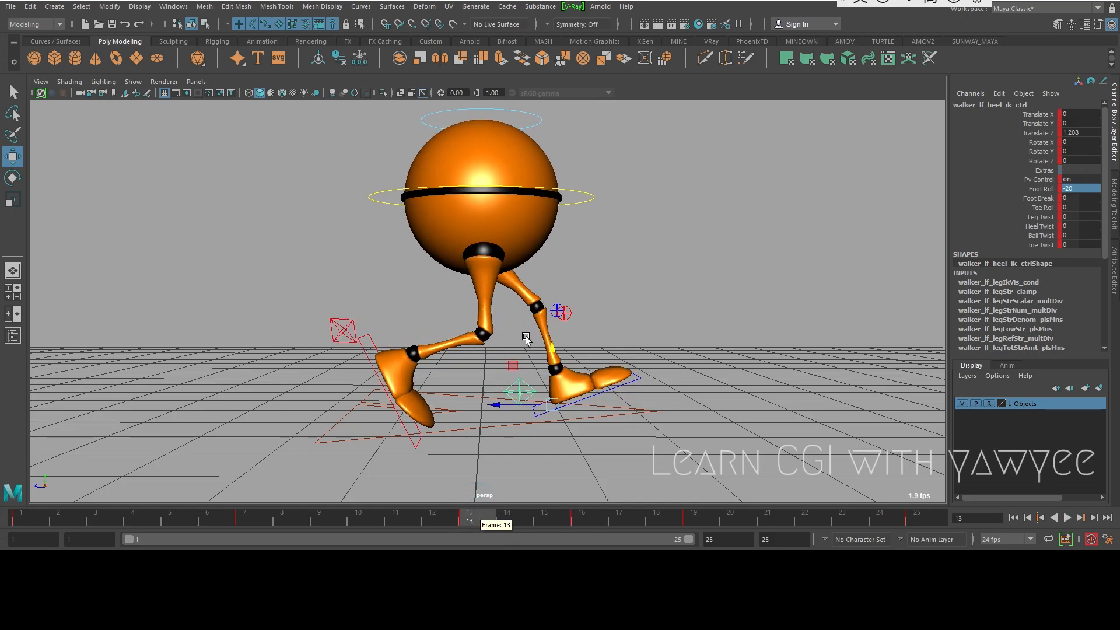
{"action": "left_click", "coordinate": [343, 331]}
{"action": "right_click_drag", "start_coordinate": [447, 321], "coordinate": [441, 324], "text": "alt"}
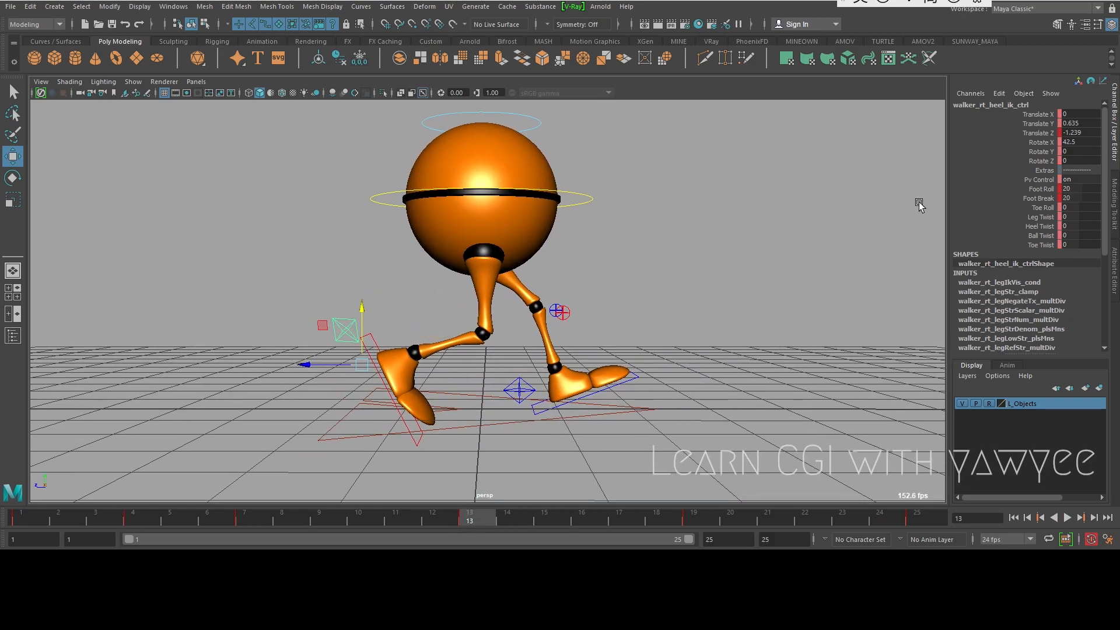
{"action": "double_click", "coordinate": [1080, 123]}
{"action": "type", "text": "0"}
{"action": "key", "text": "Return"}
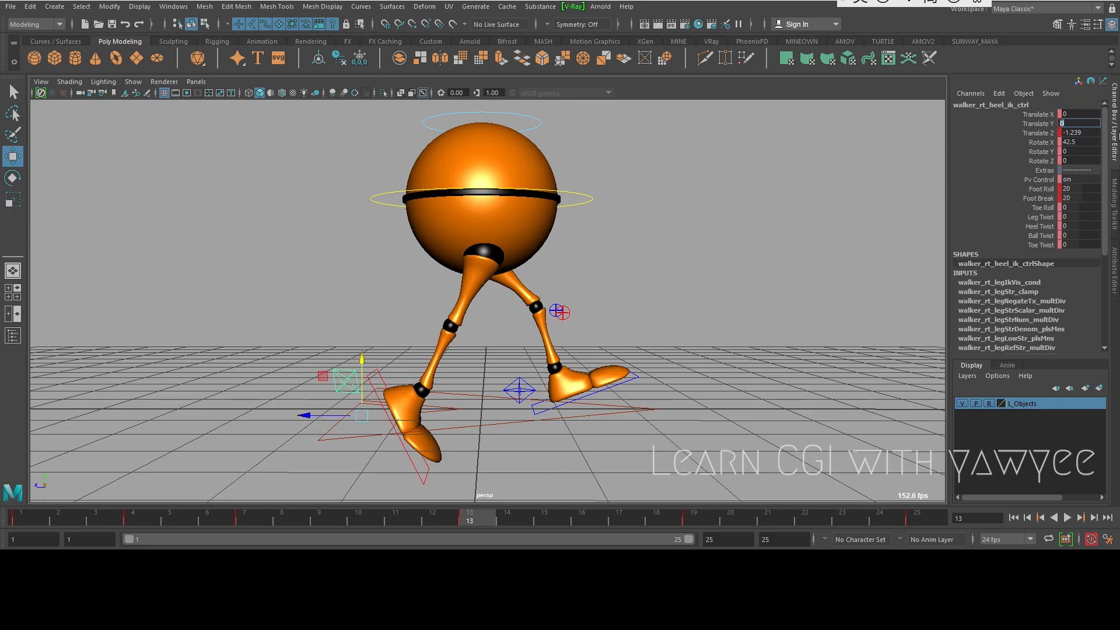
{"action": "double_click", "coordinate": [1083, 141]}
{"action": "type", "text": "0"}
{"action": "key", "text": "Return"}
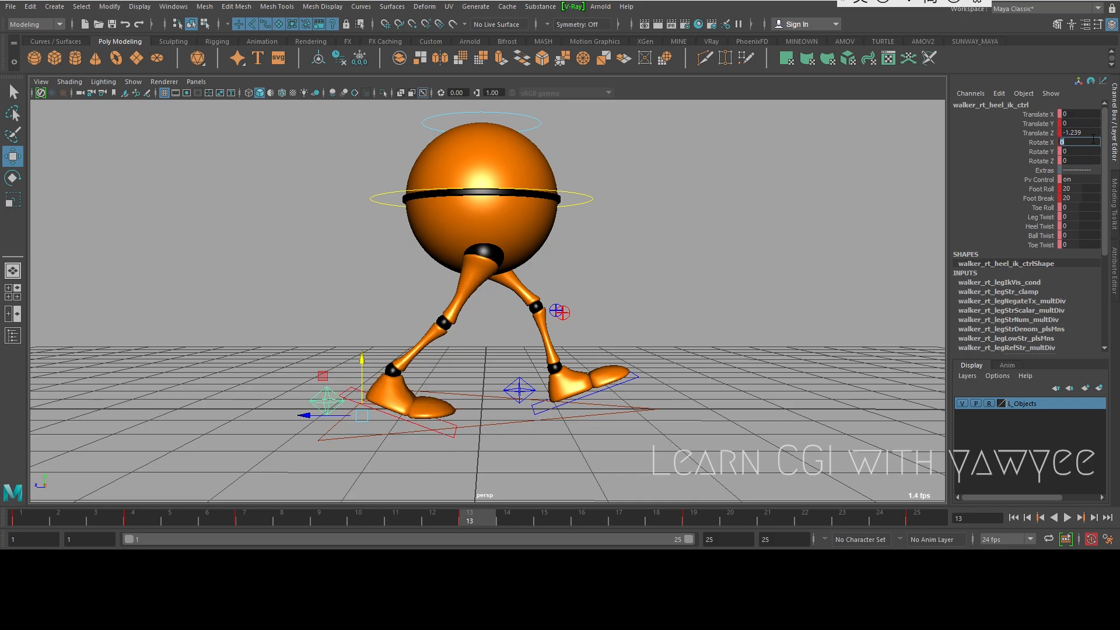
{"action": "scroll", "coordinate": [682, 259], "scroll_direction": "down", "scroll_amount": 2}
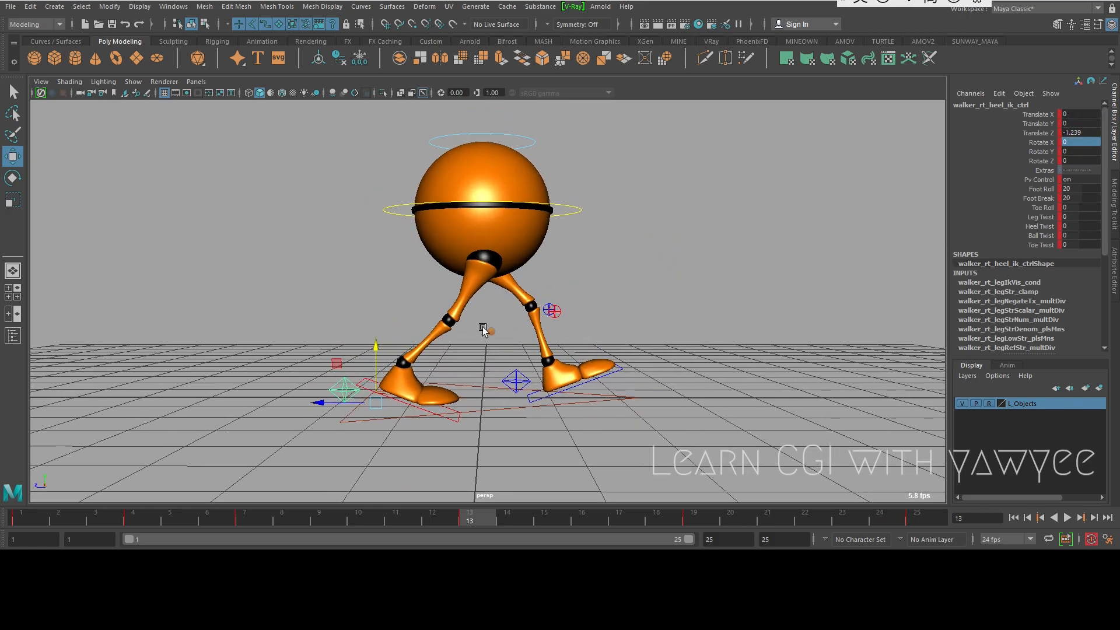
{"action": "scroll", "coordinate": [476, 309], "scroll_direction": "down", "scroll_amount": 2}
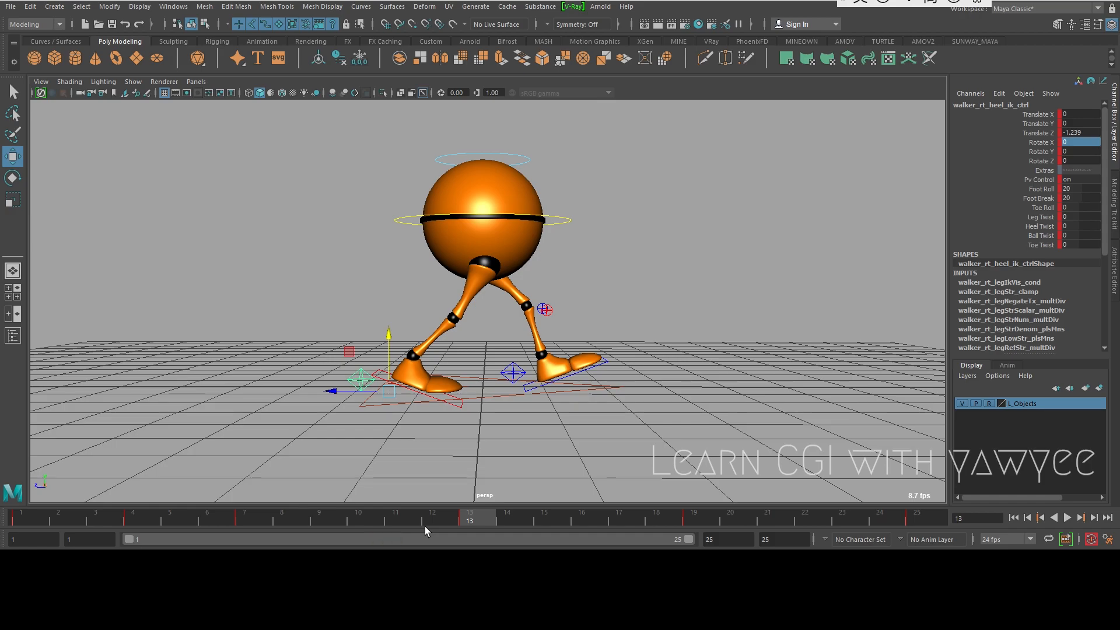
{"action": "scroll", "coordinate": [505, 302], "scroll_direction": "down", "scroll_amount": 3}
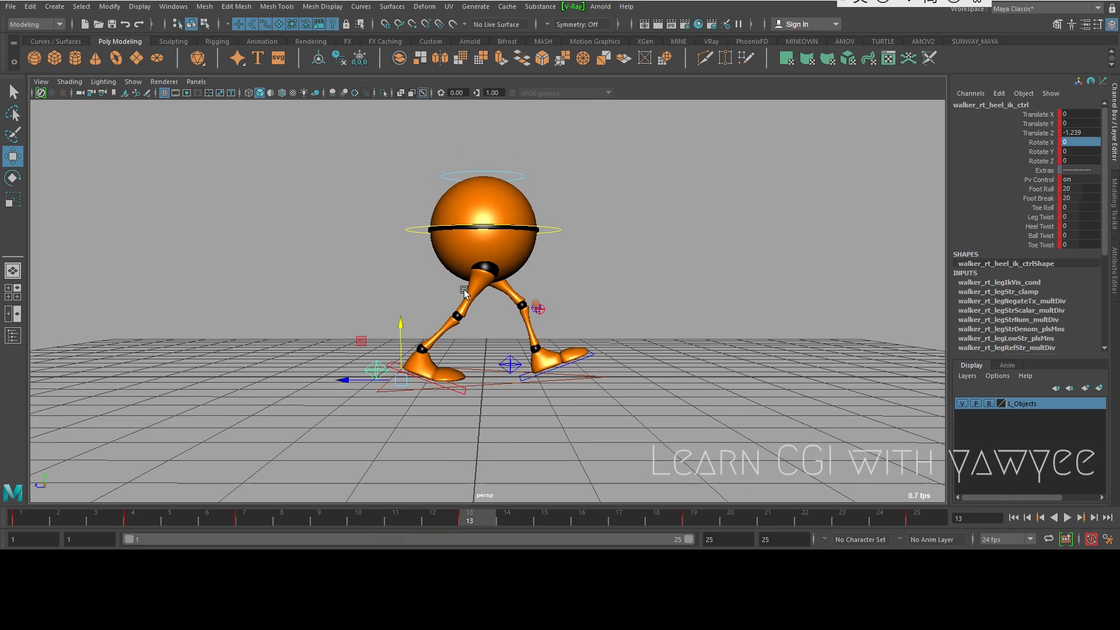
- Save the scene under the new name walkcycle as a Maya ASCII file in the Ultimate_Walker_v1.0.1 folder
{"action": "left_click", "coordinate": [10, 7]}
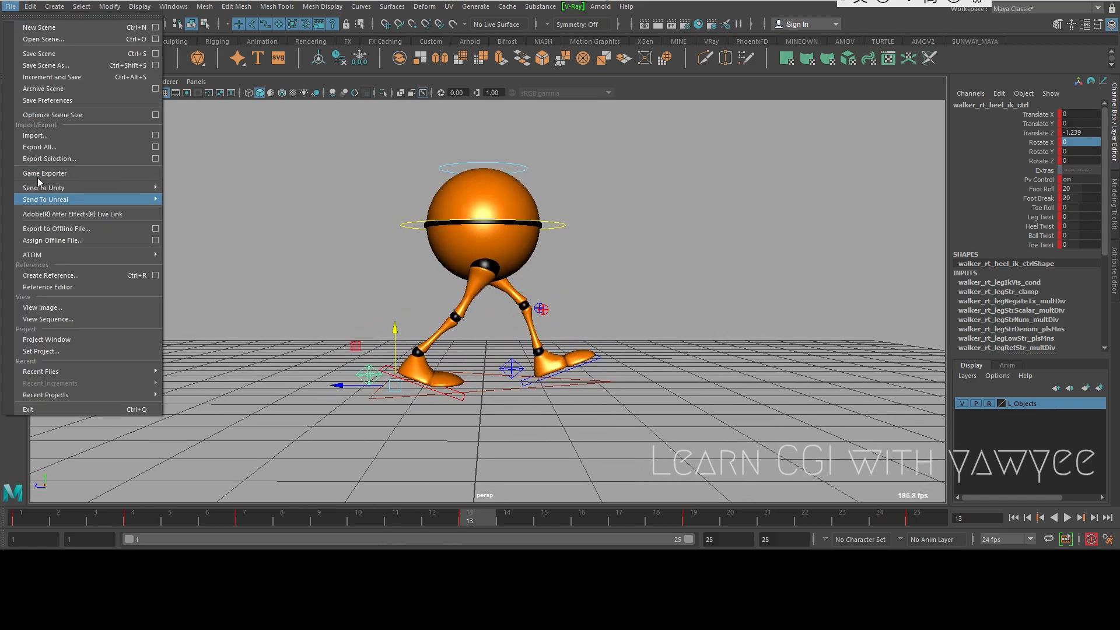
{"action": "left_click", "coordinate": [57, 70]}
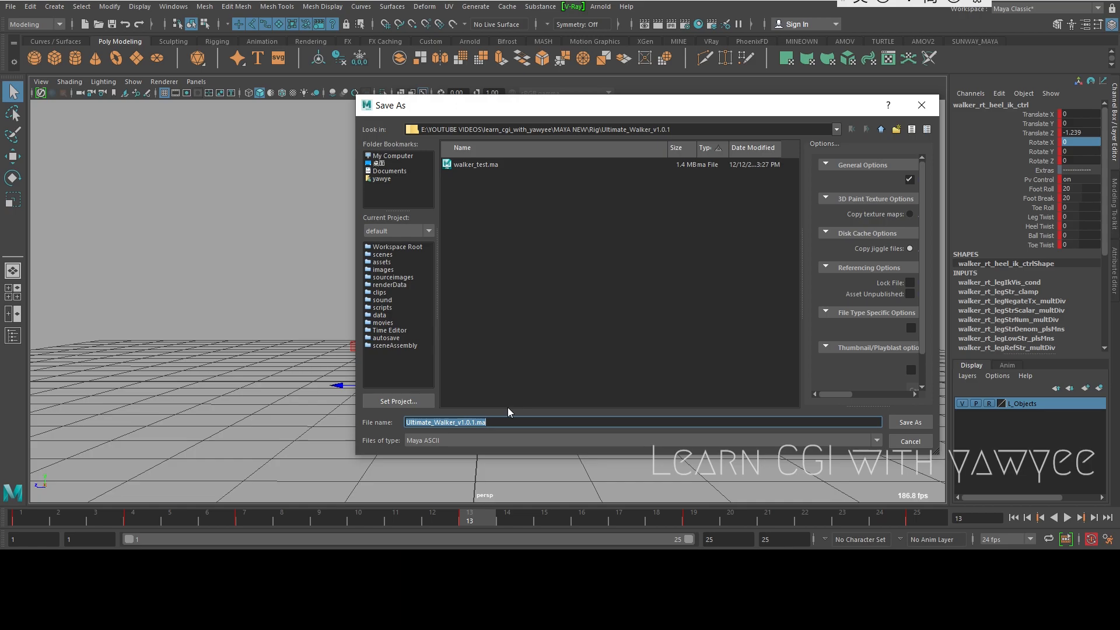
{"action": "type", "text": "walkcycle"}
{"action": "key", "text": "Return"}
{"action": "key", "text": "w"}
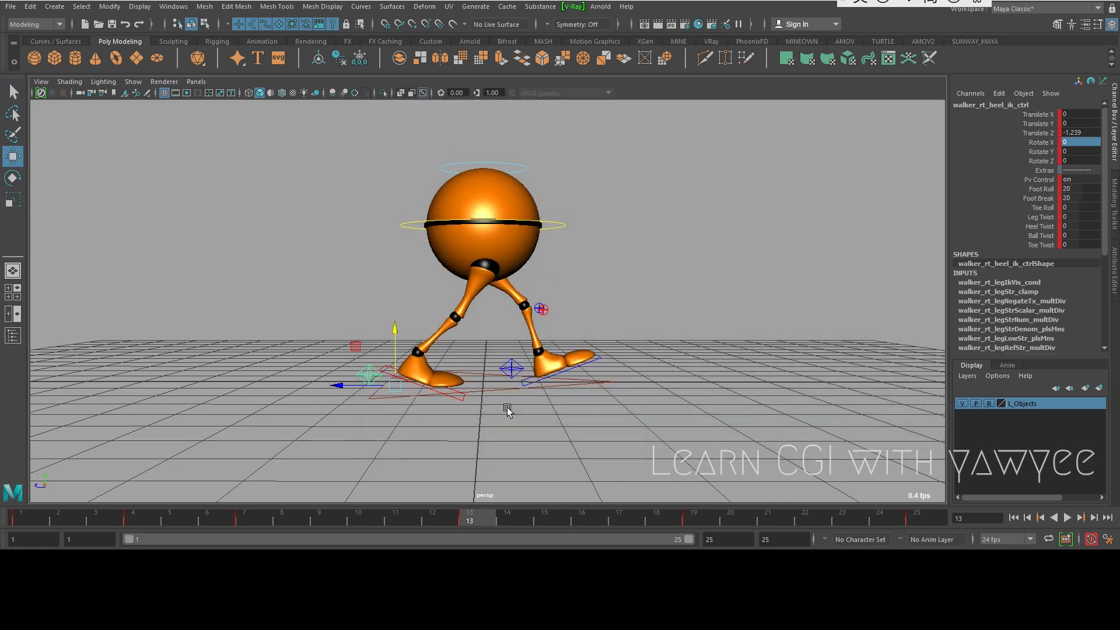
- Scrub through the timeline and play the walk cycle, examining the motion from different angles
{"action": "scroll", "coordinate": [523, 372], "scroll_direction": "up", "scroll_amount": 1}
{"action": "left_click_drag", "start_coordinate": [28, 518], "coordinate": [781, 532]}
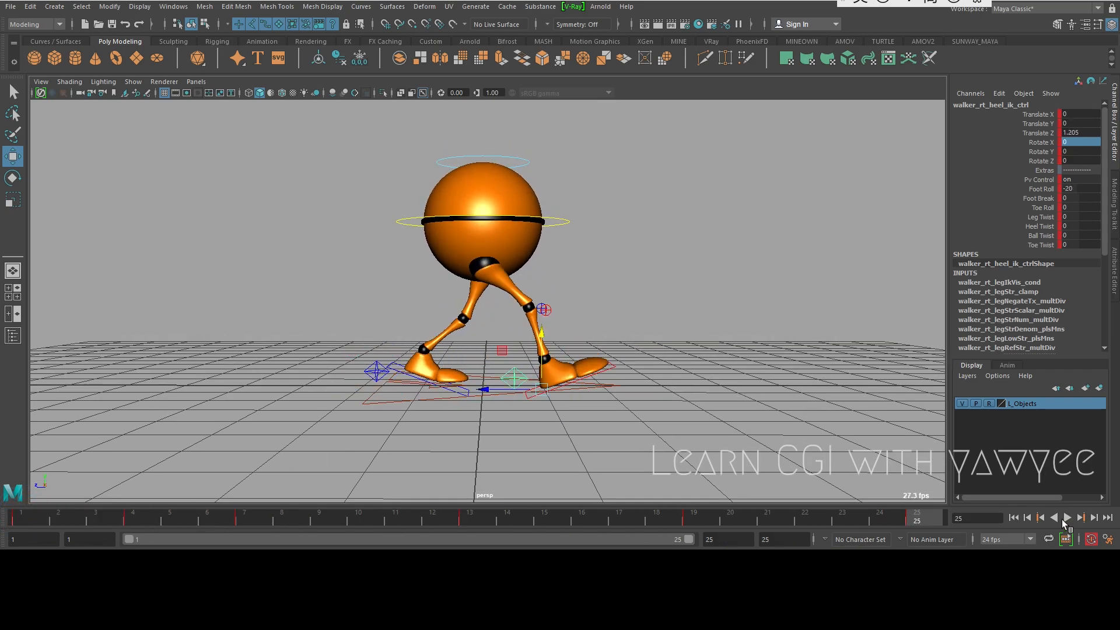
{"action": "left_click", "coordinate": [1070, 518]}
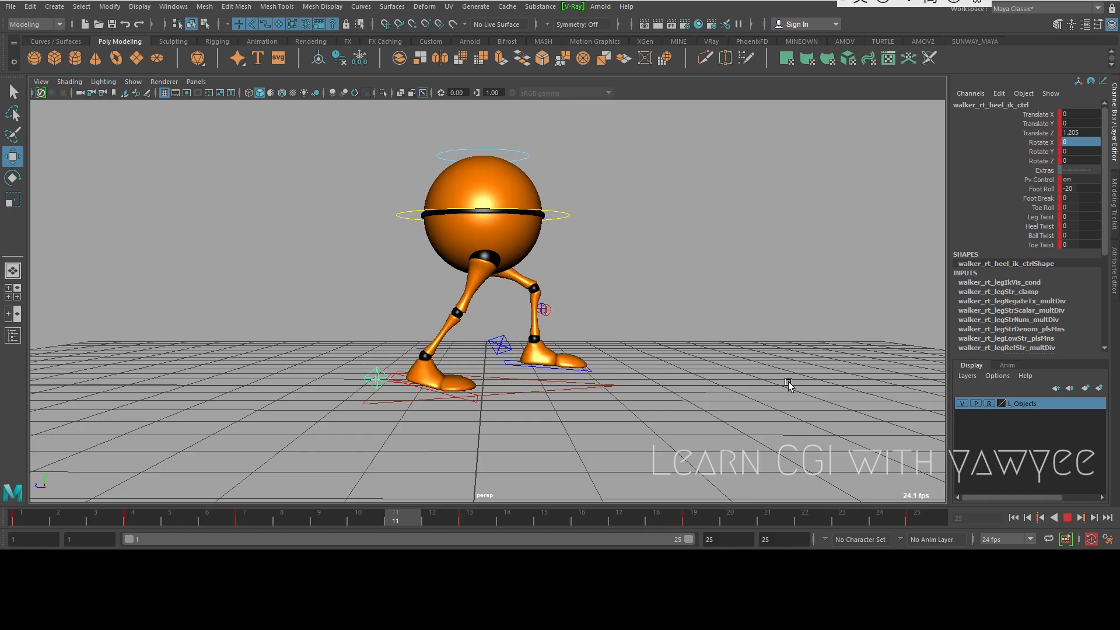
{"action": "left_click_drag", "start_coordinate": [771, 381], "coordinate": [544, 306], "text": "alt"}
{"action": "left_click_drag", "start_coordinate": [625, 309], "coordinate": [378, 313], "text": "alt"}
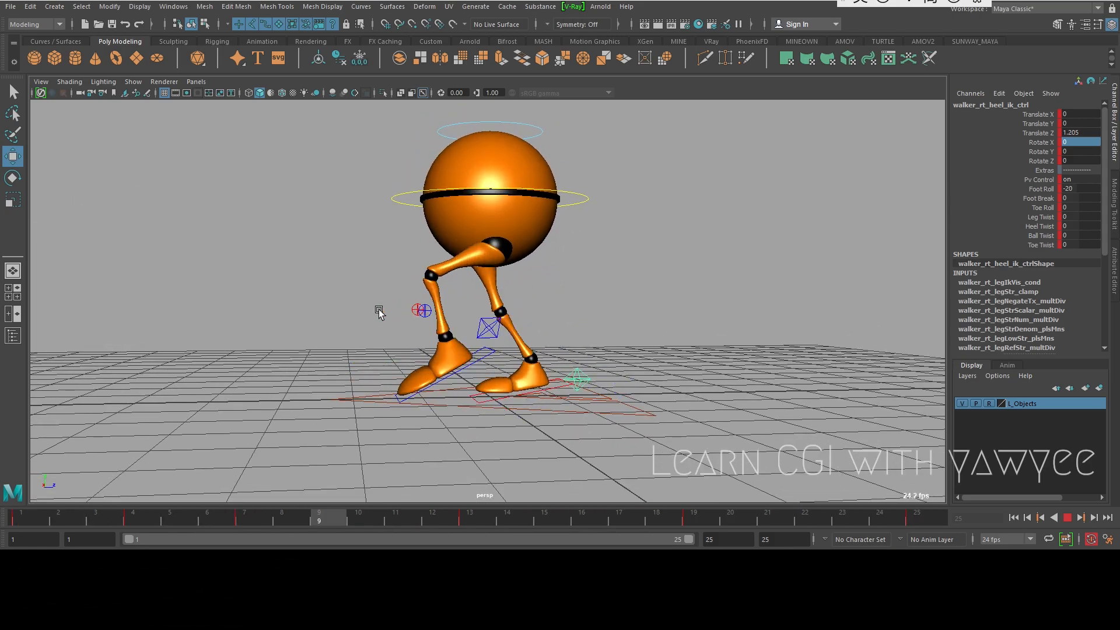
- Examine the walk cycle playback from several angles, then stop it and check individual frames along the timeline
{"action": "left_click_drag", "start_coordinate": [379, 313], "coordinate": [640, 310], "text": "alt"}
{"action": "left_click_drag", "start_coordinate": [660, 288], "coordinate": [571, 301], "text": "alt"}
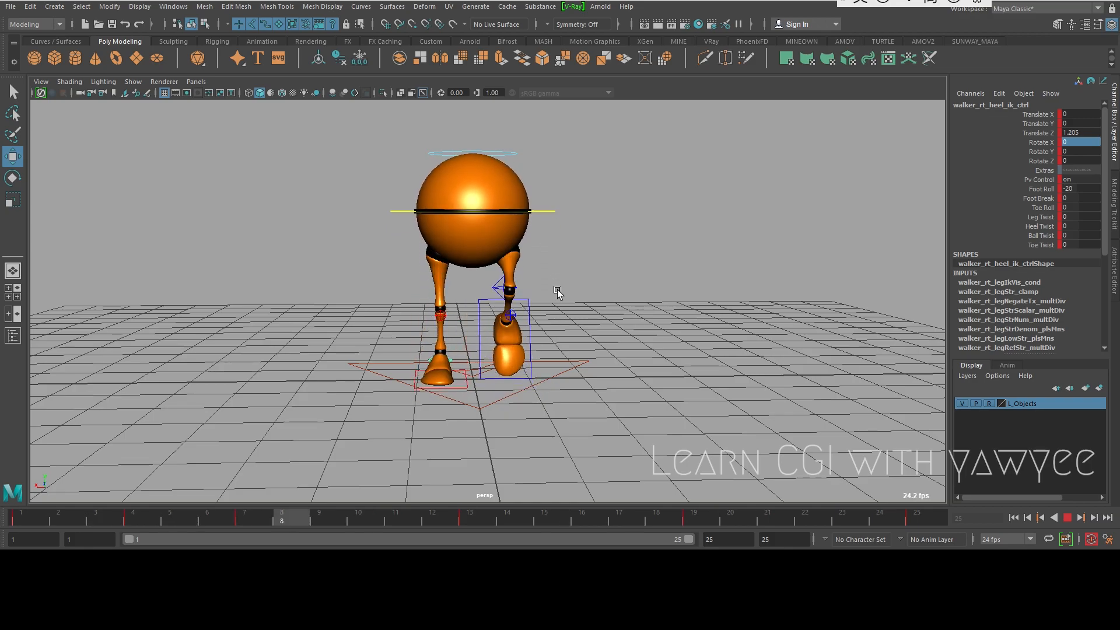
{"action": "left_click_drag", "start_coordinate": [474, 327], "coordinate": [561, 293], "text": "alt"}
{"action": "left_click", "coordinate": [1064, 516]}
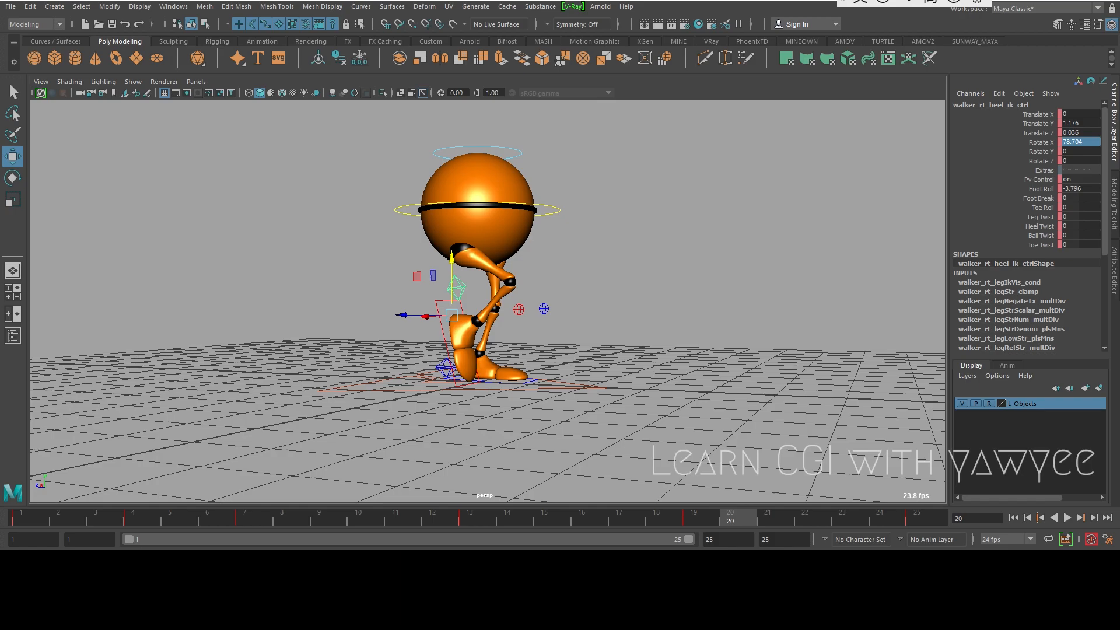
{"action": "left_click_drag", "start_coordinate": [663, 387], "coordinate": [668, 285], "text": "alt"}
{"action": "mouse_move", "coordinate": [31, 516]}
{"action": "left_mouse_down"}
{"action": "mouse_move", "coordinate": [924, 527]}
{"action": "mouse_move", "coordinate": [31, 536]}
{"action": "left_mouse_up"}
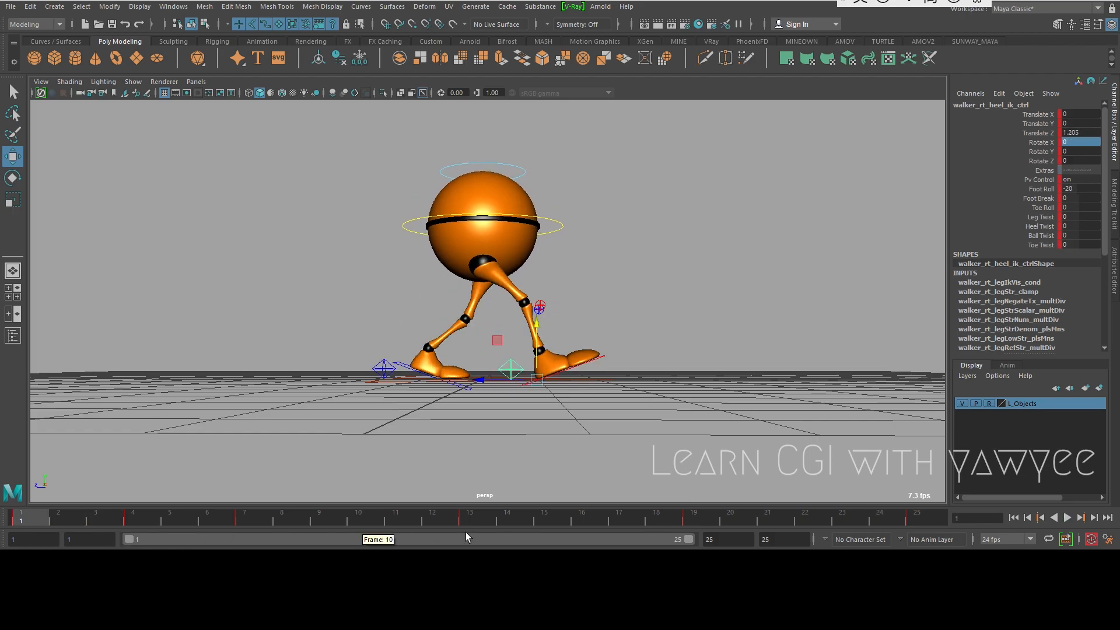
{"action": "mouse_move", "coordinate": [681, 561]}
{"action": "left_click", "coordinate": [731, 523]}
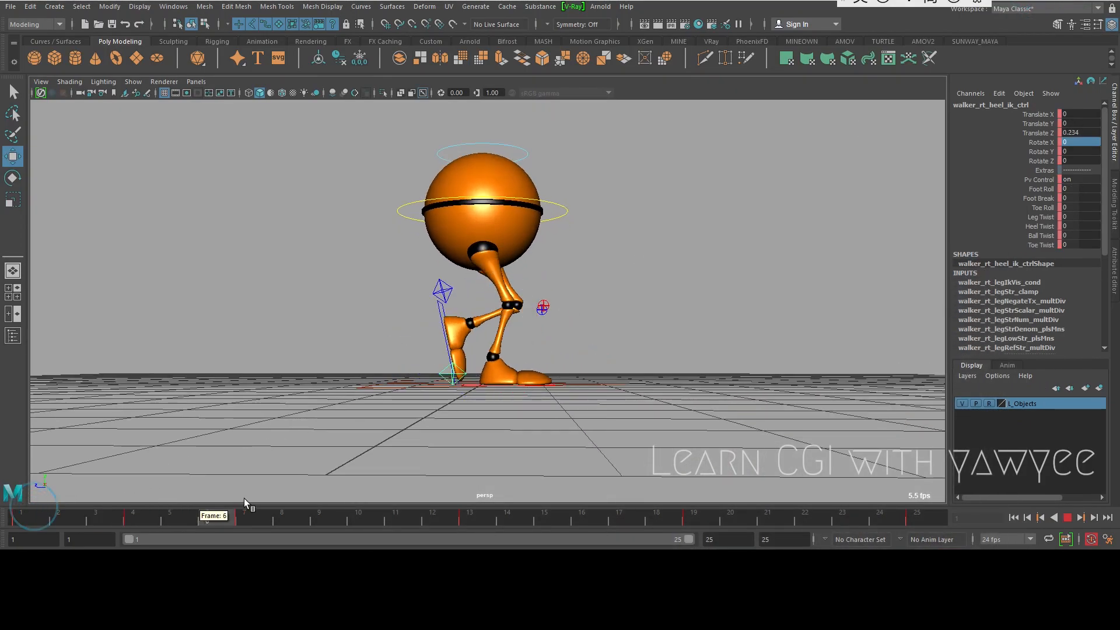
- Go to frame 10 and raise the main body control to a Translate Y of about -0.024
{"action": "left_click_drag", "start_coordinate": [244, 498], "coordinate": [354, 496]}
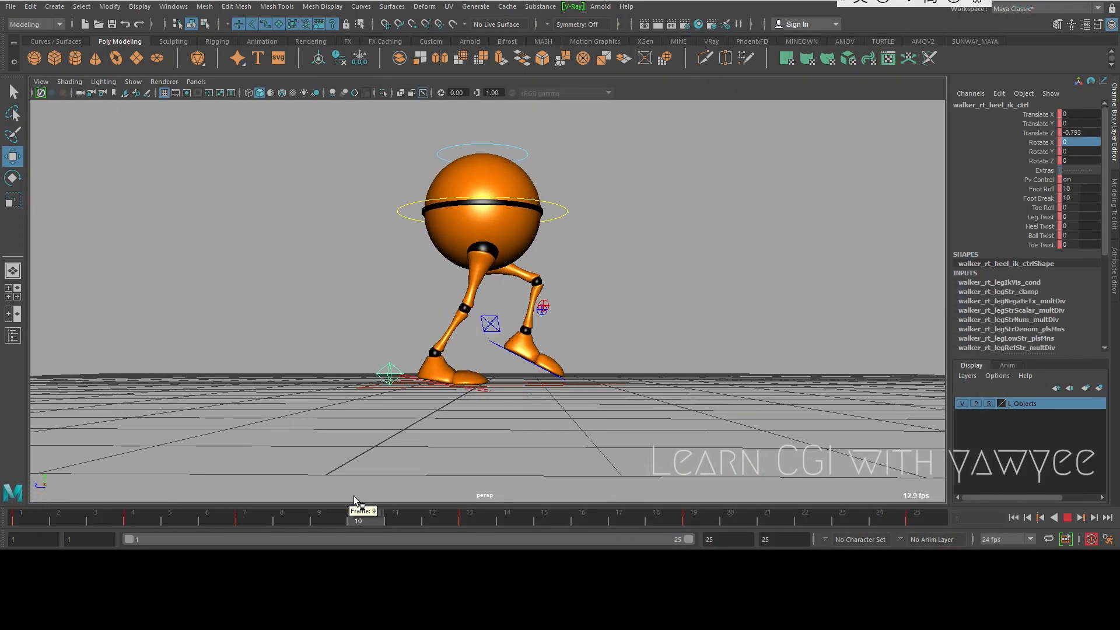
{"action": "left_click", "coordinate": [546, 207]}
{"action": "left_click_drag", "start_coordinate": [484, 180], "coordinate": [496, 174]}
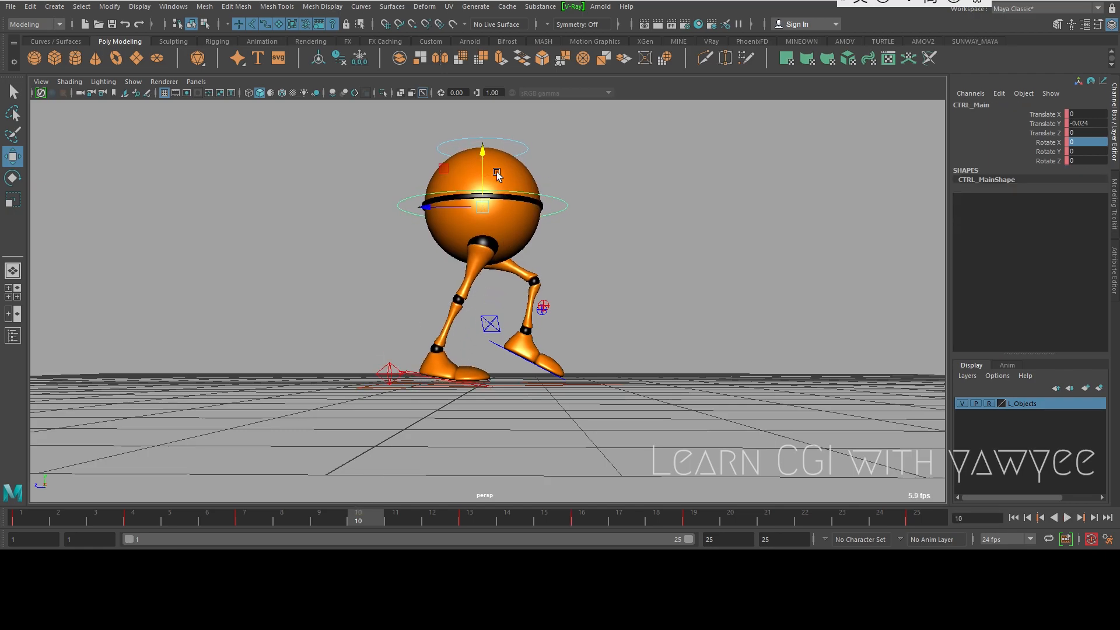
- Set Foot Roll and Foot Break to 25 on the right heel control at frame 10
{"action": "left_click", "coordinate": [389, 373]}
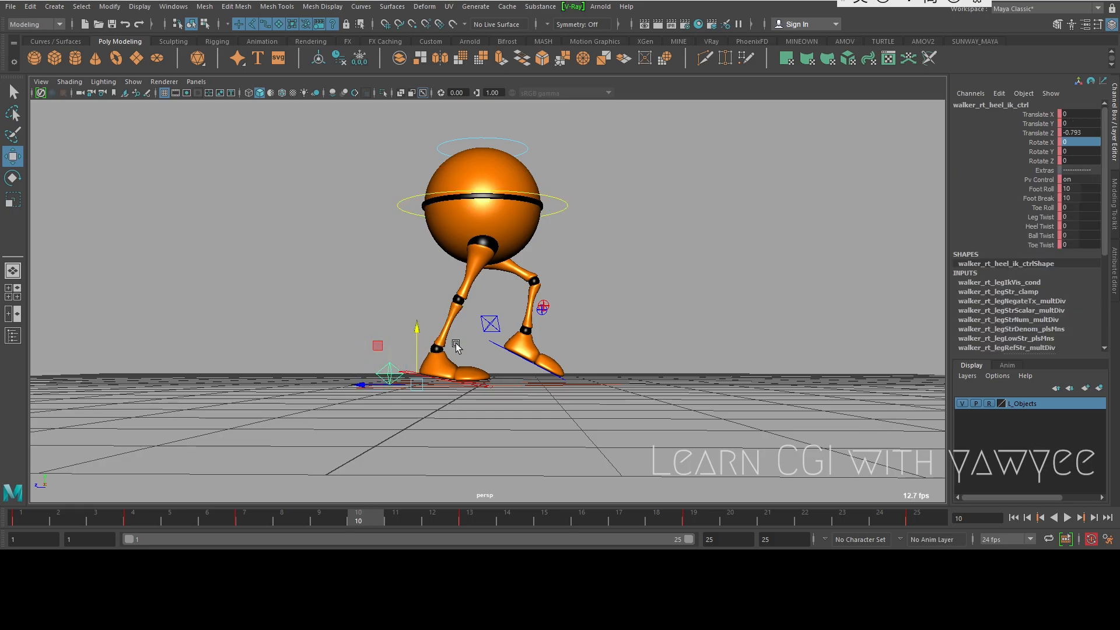
{"action": "left_click", "coordinate": [1044, 189]}
{"action": "left_click", "coordinate": [1049, 199], "text": "shift"}
{"action": "middle_click_drag", "start_coordinate": [720, 280], "coordinate": [800, 274]}
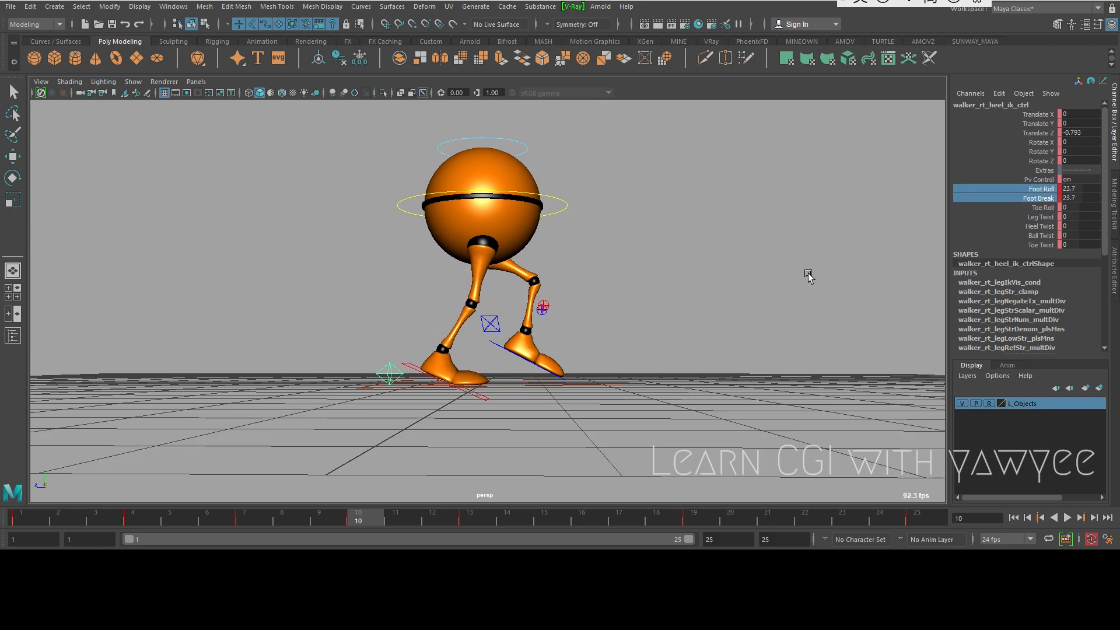
{"action": "left_click", "coordinate": [1085, 189]}
{"action": "type", "text": "25"}
{"action": "key", "text": "Return"}
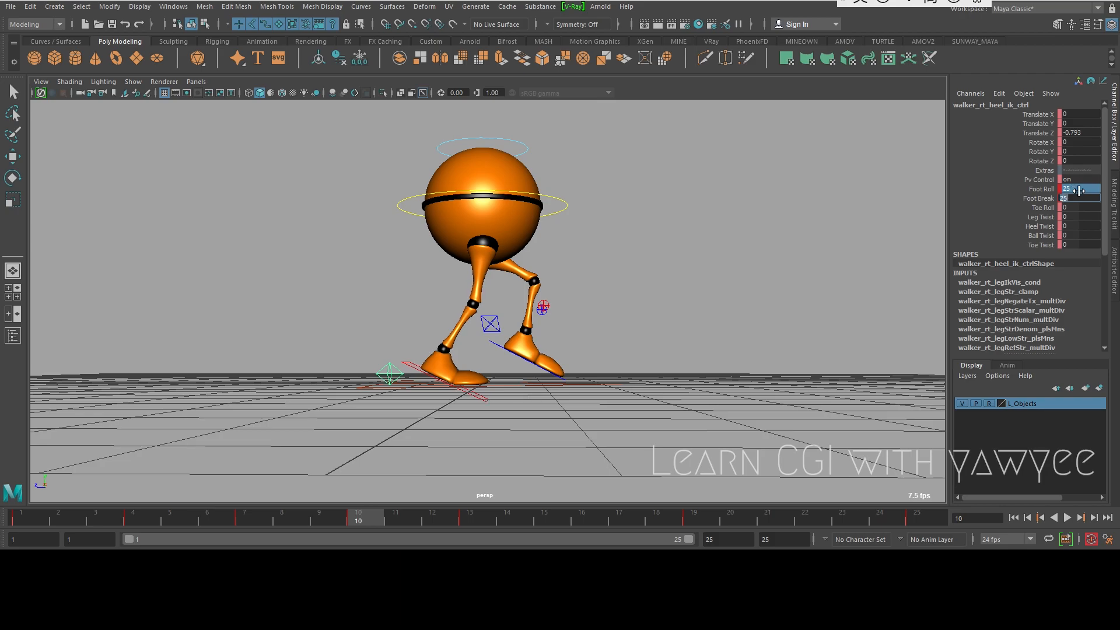
- Raise the main body control at frame 10 to a Translate Y of about 0.006
{"action": "left_click", "coordinate": [554, 199]}
{"action": "key", "text": "w"}
{"action": "left_click_drag", "start_coordinate": [487, 174], "coordinate": [487, 170]}
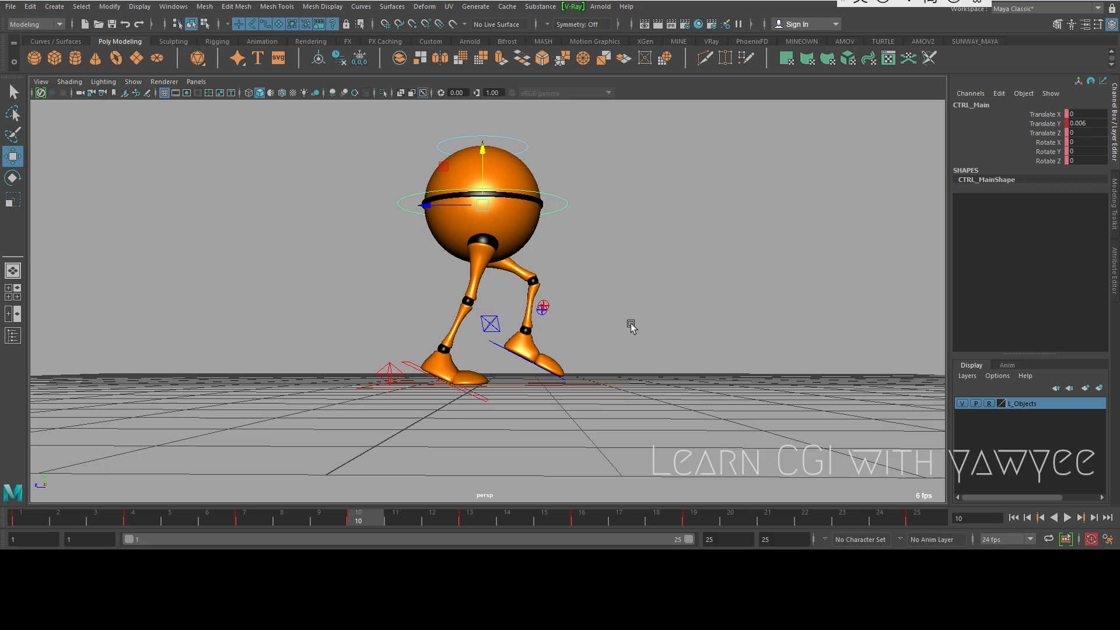
{"action": "left_click_drag", "start_coordinate": [540, 306], "coordinate": [515, 256], "text": "alt"}
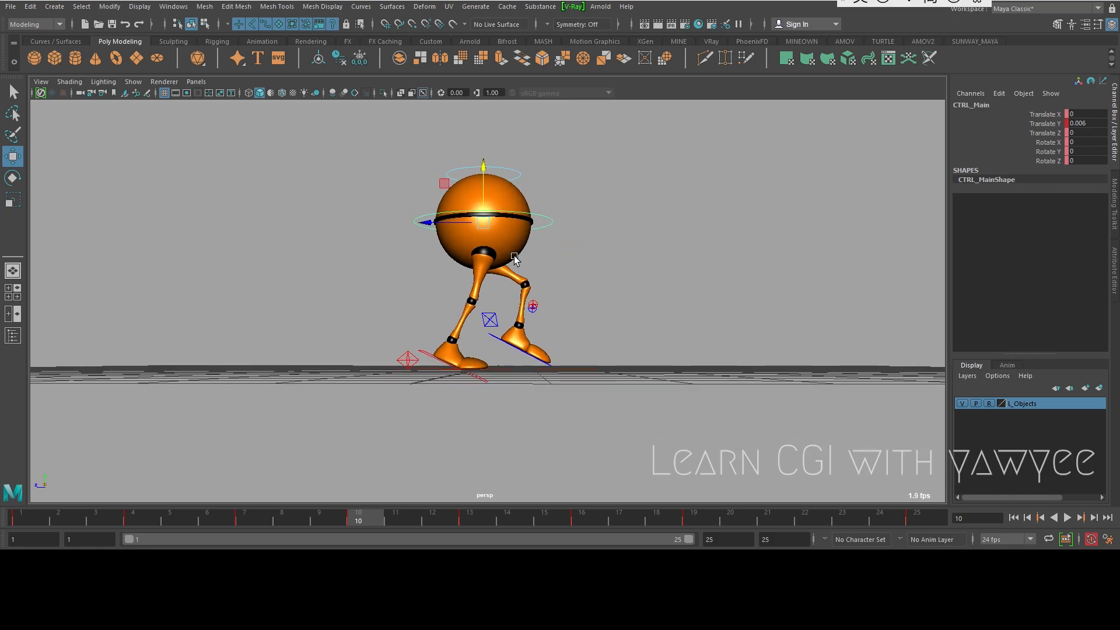
{"action": "left_click_drag", "start_coordinate": [496, 323], "coordinate": [395, 335], "text": "alt"}
{"action": "scroll", "coordinate": [402, 351], "scroll_direction": "up", "scroll_amount": 2}
- Select the left heel control and consult the browser's walk cycle reference chart for the frame 10 up pose
{"action": "left_click", "coordinate": [391, 374]}
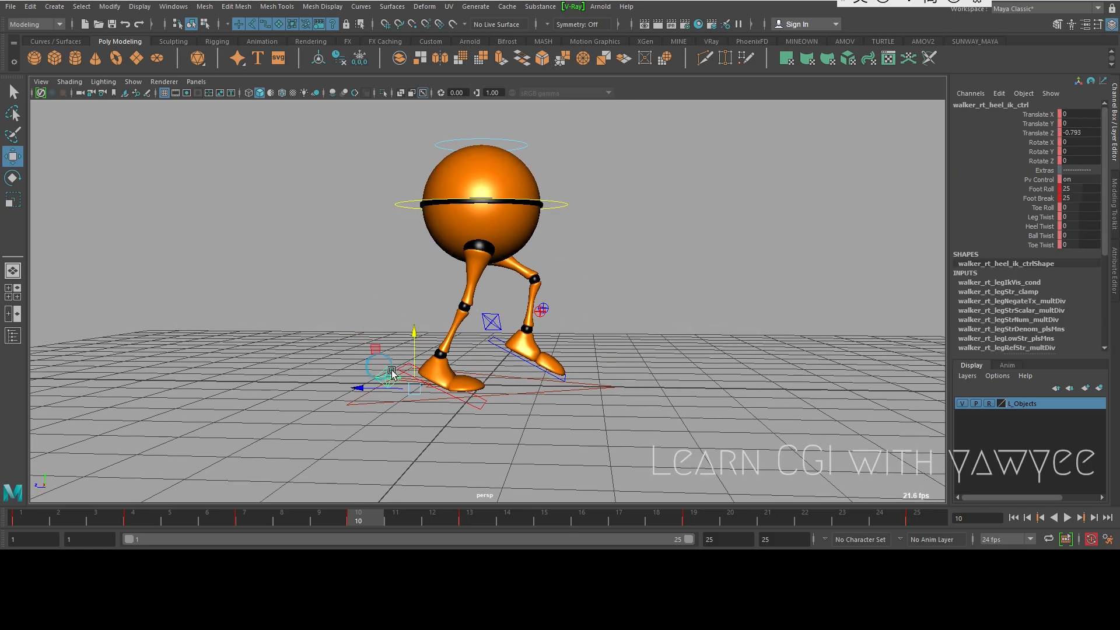
{"action": "left_click_drag", "start_coordinate": [742, 271], "coordinate": [613, 334], "text": "alt"}
{"action": "left_click", "coordinate": [494, 328]}
{"action": "mouse_move", "coordinate": [744, 618]}
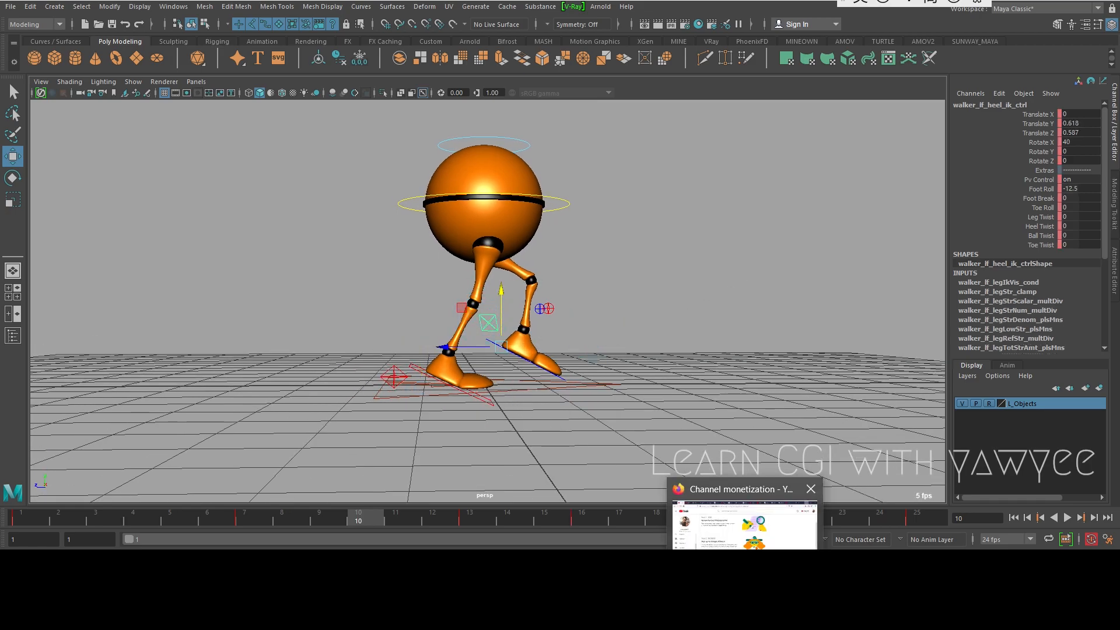
{"action": "left_click", "coordinate": [737, 528]}
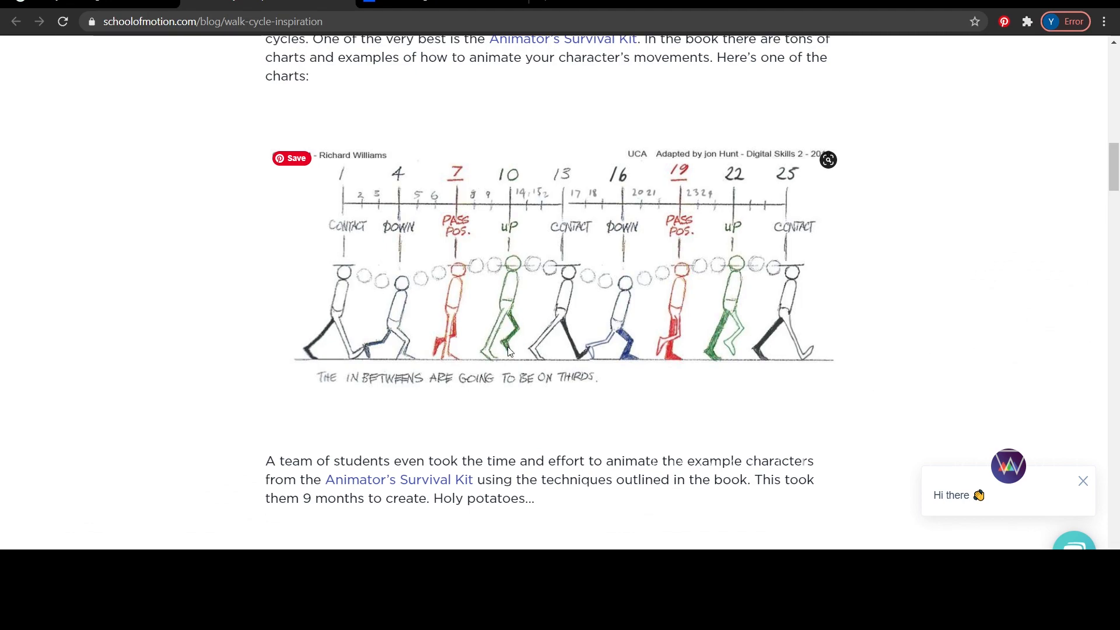
{"action": "left_click", "coordinate": [1037, 3]}
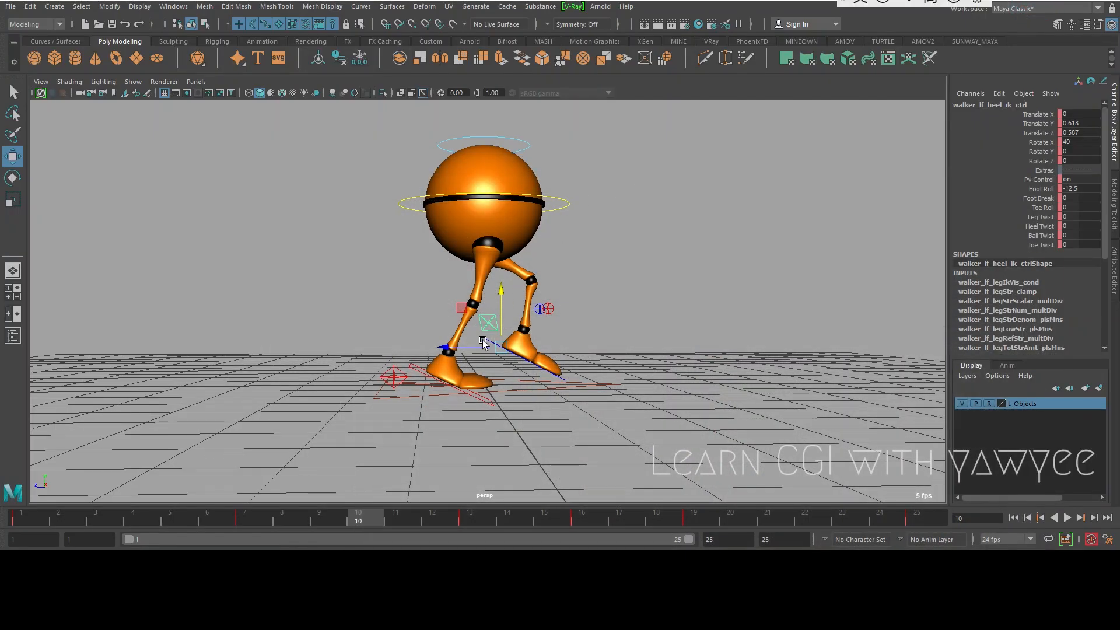
- Switch to a side view framing the legs and recheck the raised foot in the reference chart's up pose
{"action": "right_click_drag", "start_coordinate": [483, 340], "coordinate": [550, 351], "text": "alt"}
{"action": "left_click_drag", "start_coordinate": [553, 355], "coordinate": [572, 349], "text": "alt"}
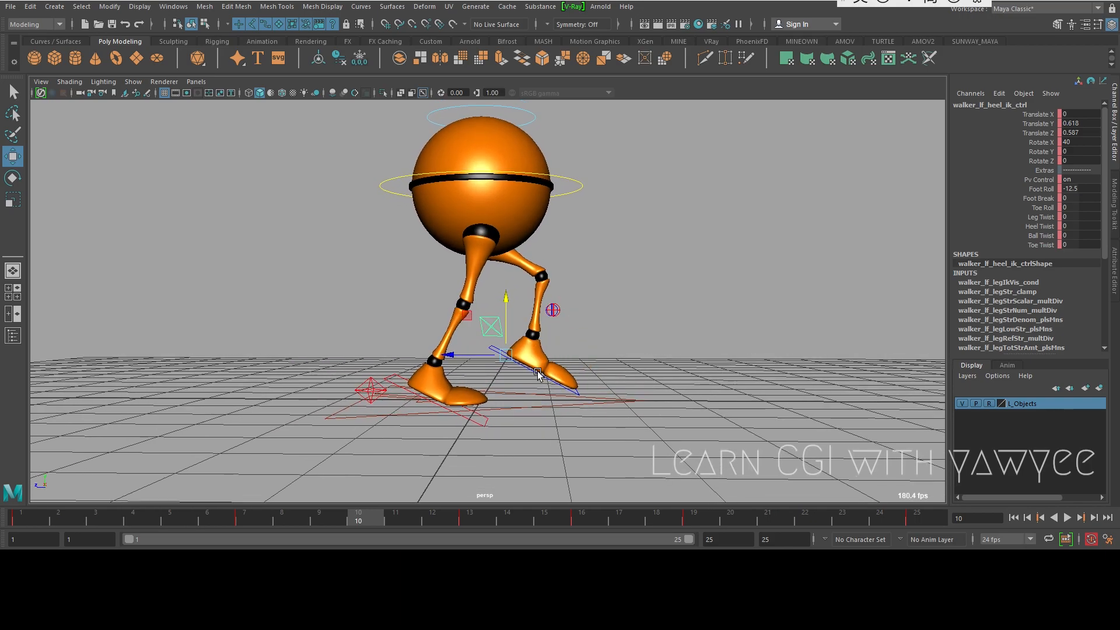
{"action": "key", "text": "space"}
{"action": "left_click_drag", "start_coordinate": [509, 330], "coordinate": [566, 329]}
{"action": "right_click_drag", "start_coordinate": [517, 300], "coordinate": [705, 417], "text": "alt"}
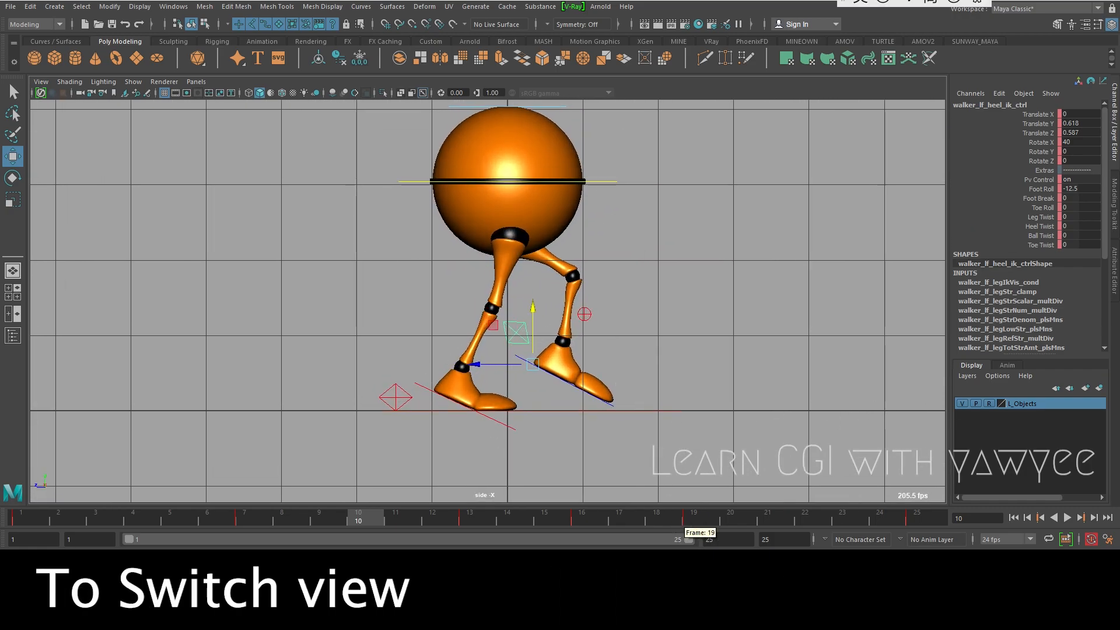
{"action": "left_click", "coordinate": [714, 542]}
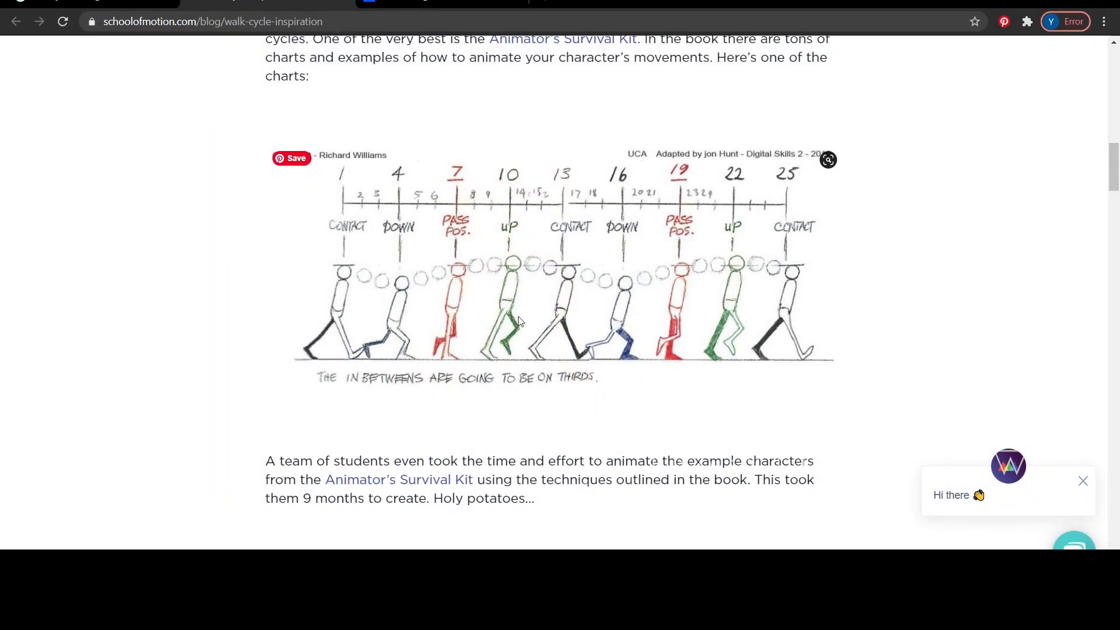
{"action": "left_click", "coordinate": [1039, 3]}
- Position the left heel control at frame 10 at about Translate Y 0.881 and Translate Z 0.316, and key it
{"action": "left_click_drag", "start_coordinate": [532, 364], "coordinate": [511, 348]}
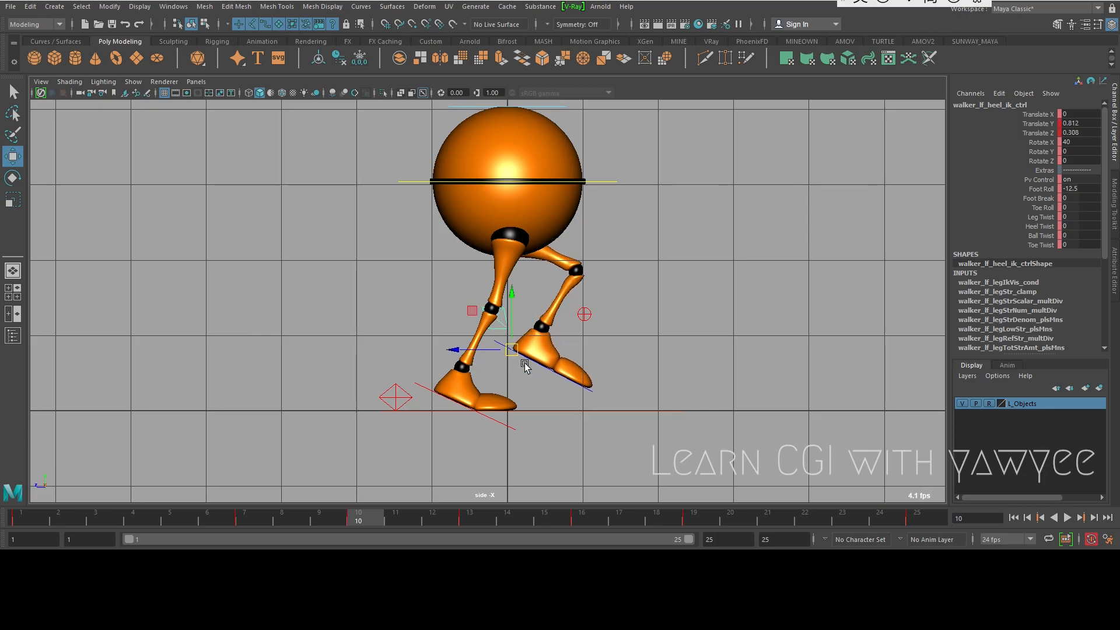
{"action": "left_click_drag", "start_coordinate": [511, 349], "coordinate": [514, 343]}
{"action": "key", "text": "s"}
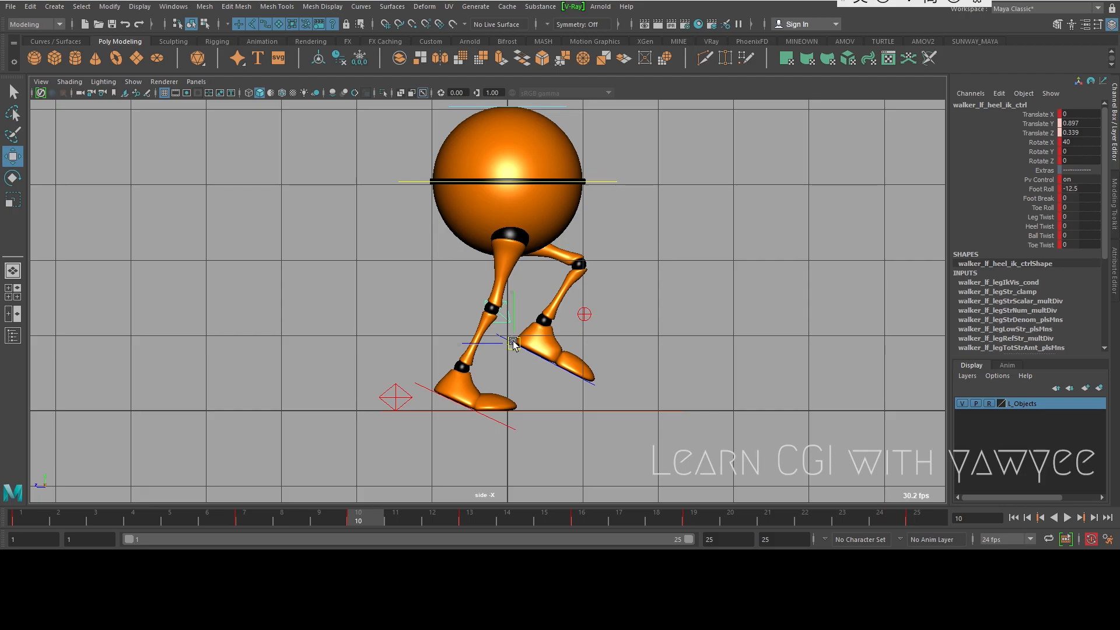
{"action": "left_click_drag", "start_coordinate": [514, 345], "coordinate": [505, 369]}
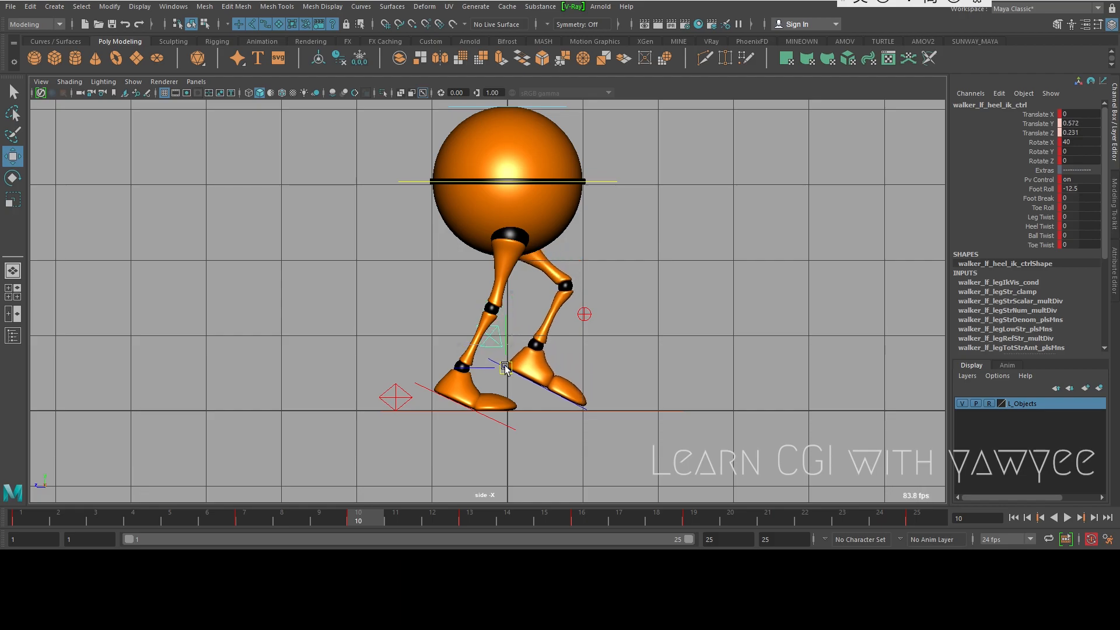
{"action": "left_click_drag", "start_coordinate": [505, 368], "coordinate": [512, 345]}
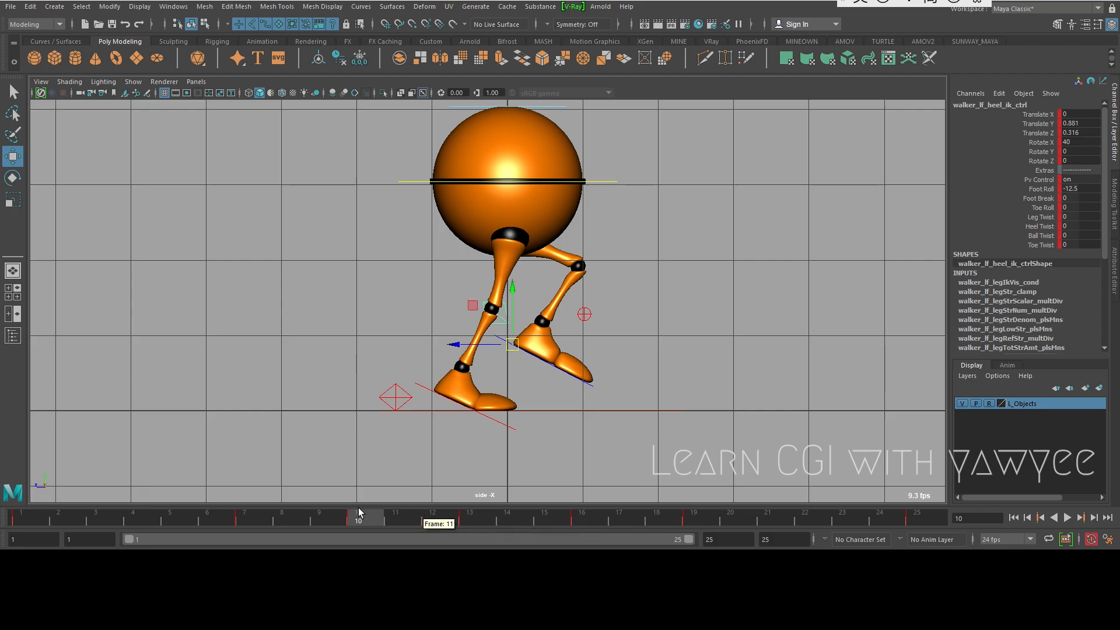
- Set the main body control's Translate Y to 0.006 at frame 22
{"action": "left_click", "coordinate": [608, 181]}
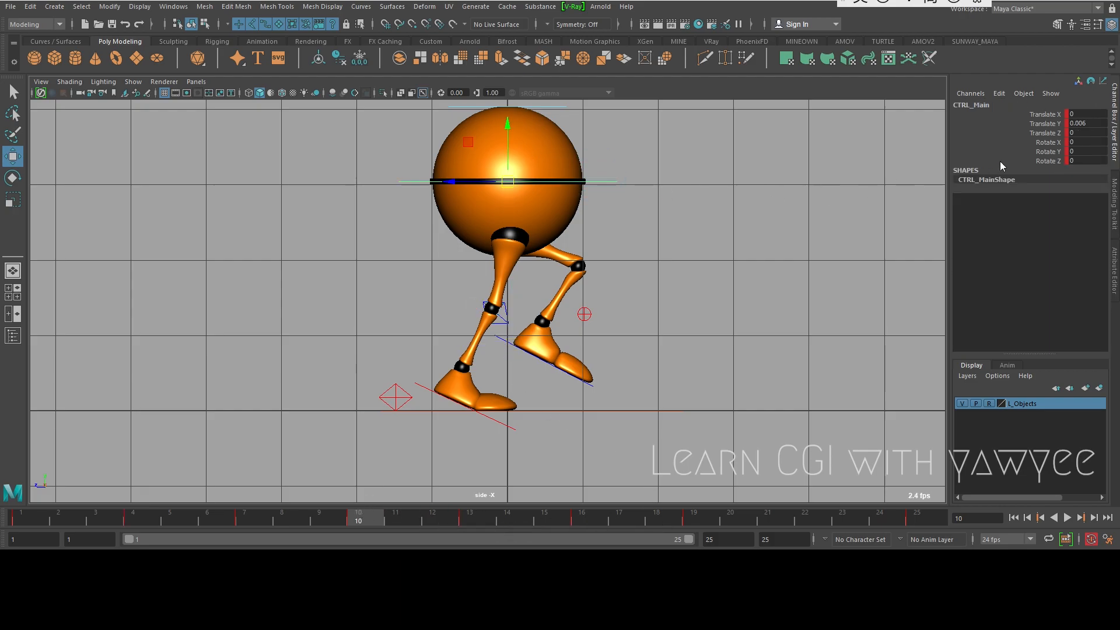
{"action": "left_click_drag", "start_coordinate": [716, 520], "coordinate": [805, 519]}
{"action": "double_click", "coordinate": [1093, 123]}
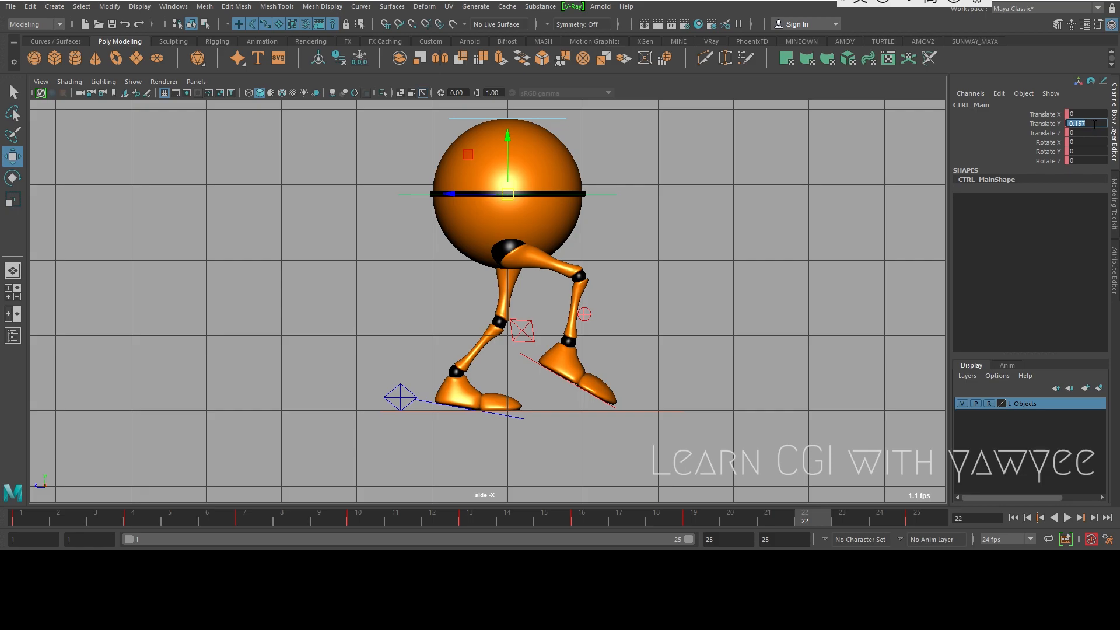
{"action": "type", "text": "0.006"}
{"action": "key", "text": "Return"}
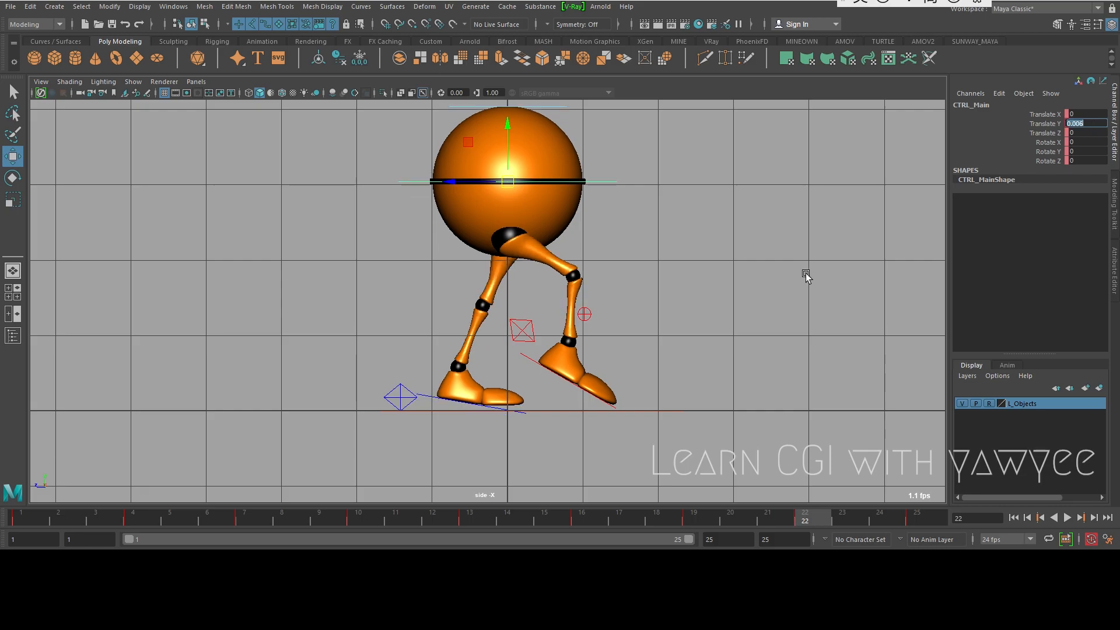
- Set Foot Roll and Foot Break to 25 on the left heel control at frame 22, and key it and the main body control
{"action": "left_click", "coordinate": [400, 390]}
{"action": "left_click", "coordinate": [1076, 188]}
{"action": "double_click", "coordinate": [1074, 198]}
{"action": "type", "text": "25"}
{"action": "key", "text": "Return"}
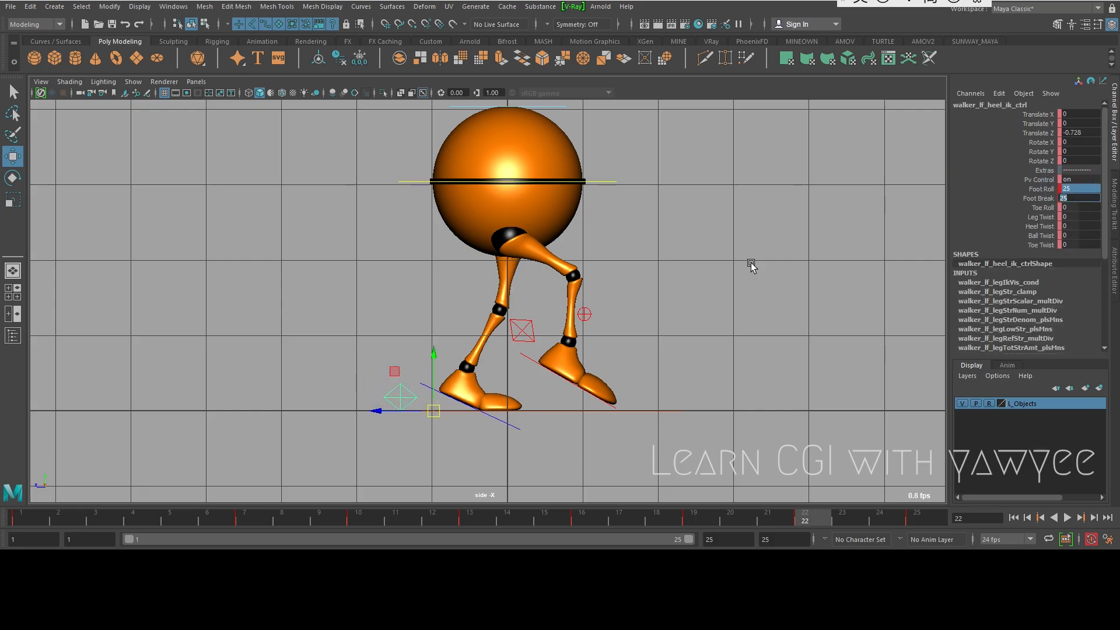
{"action": "scroll", "coordinate": [602, 242], "scroll_direction": "down", "scroll_amount": 5}
{"action": "scroll", "coordinate": [546, 248], "scroll_direction": "up", "scroll_amount": 2}
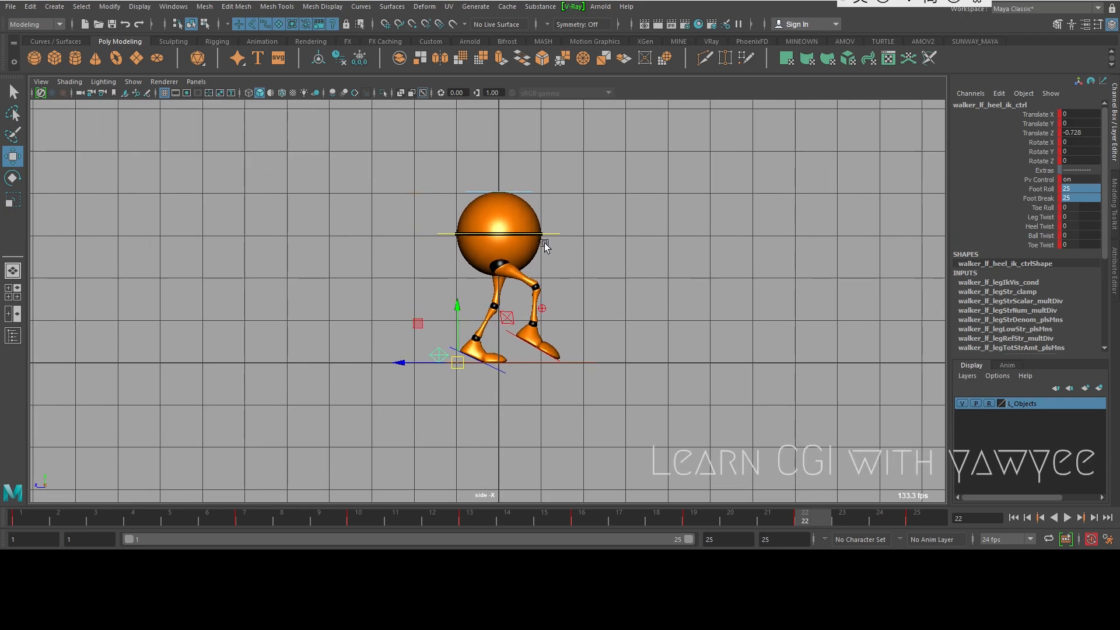
{"action": "left_click", "coordinate": [550, 232]}
{"action": "scroll", "coordinate": [620, 307], "scroll_direction": "up", "scroll_amount": 2}
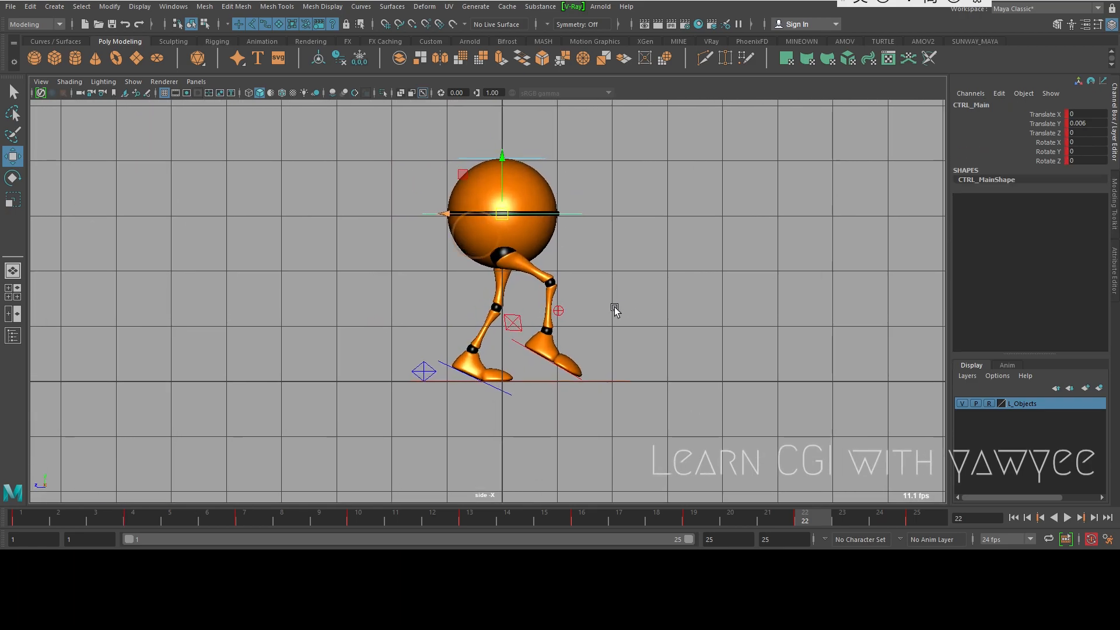
- Move the right heel control at frame 22 to about Translate Y 0.938 and Translate Z 0.282
{"action": "left_click", "coordinate": [513, 323]}
{"action": "left_click_drag", "start_coordinate": [513, 324], "coordinate": [506, 331]}
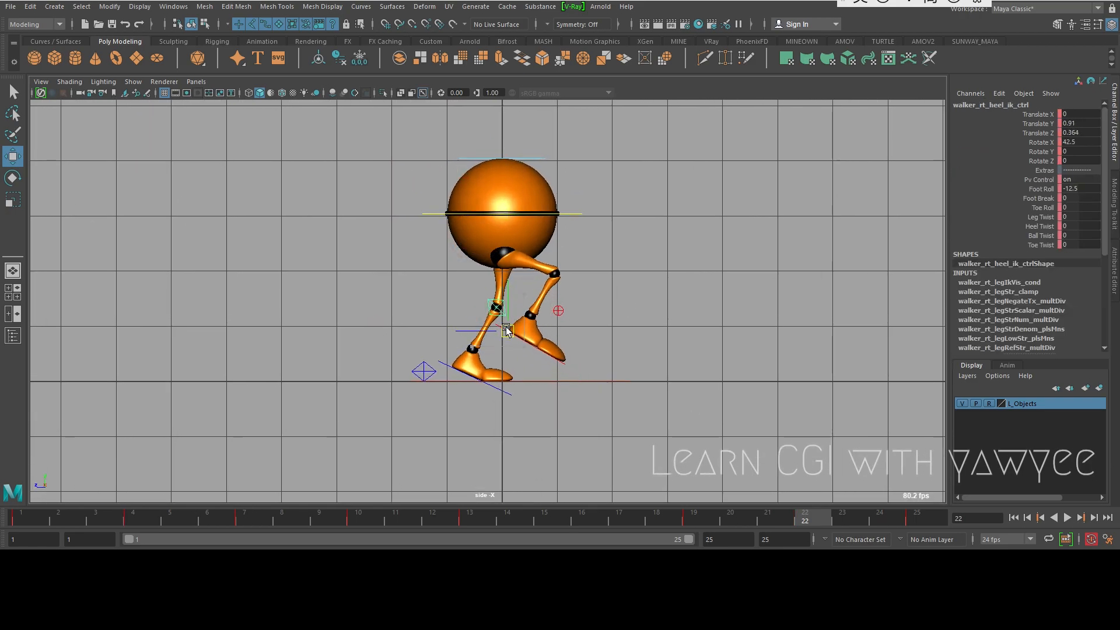
{"action": "scroll", "coordinate": [683, 372], "scroll_direction": "up", "scroll_amount": 3}
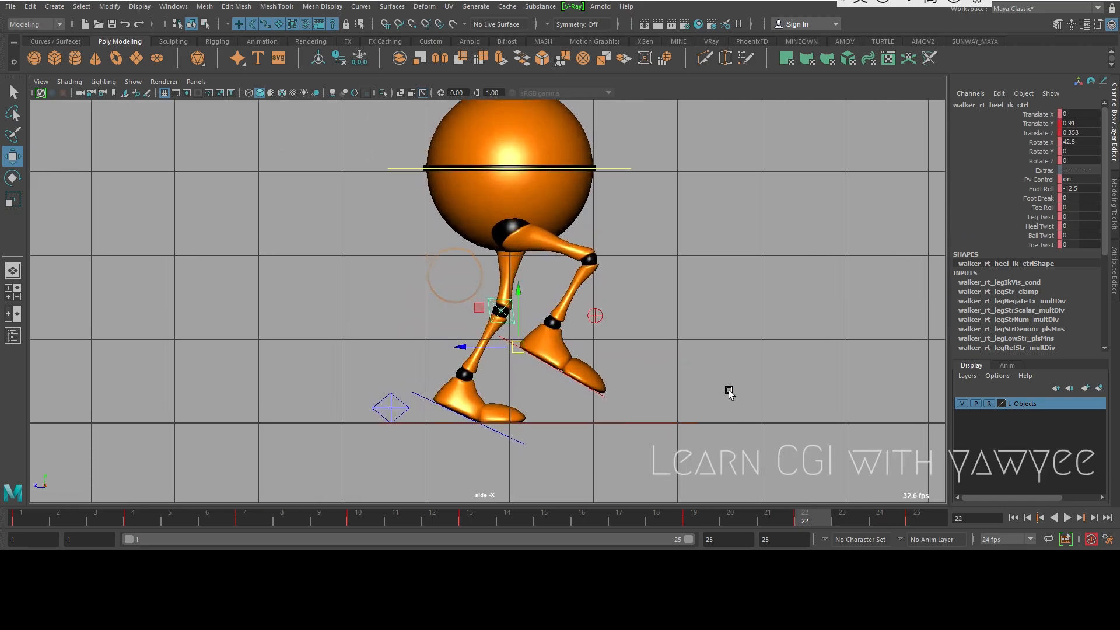
{"action": "left_click_drag", "start_coordinate": [530, 362], "coordinate": [522, 356]}
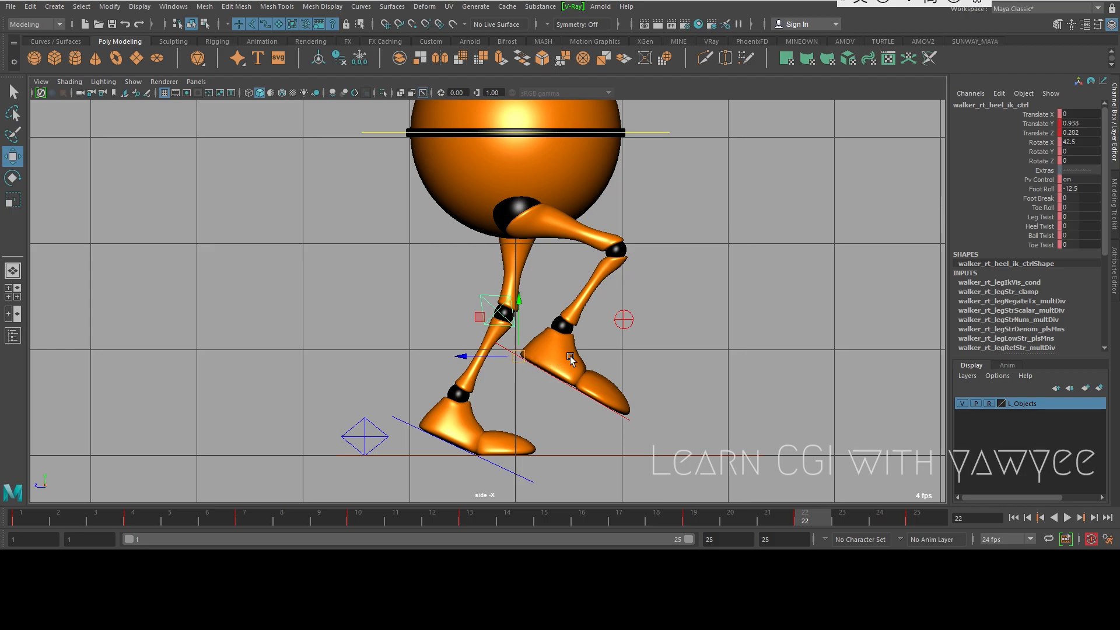
- Compare the up poses at frames 10 and 22, and select the left heel control at frame 22 to check its values
{"action": "left_click", "coordinate": [358, 517]}
{"action": "left_click", "coordinate": [806, 517]}
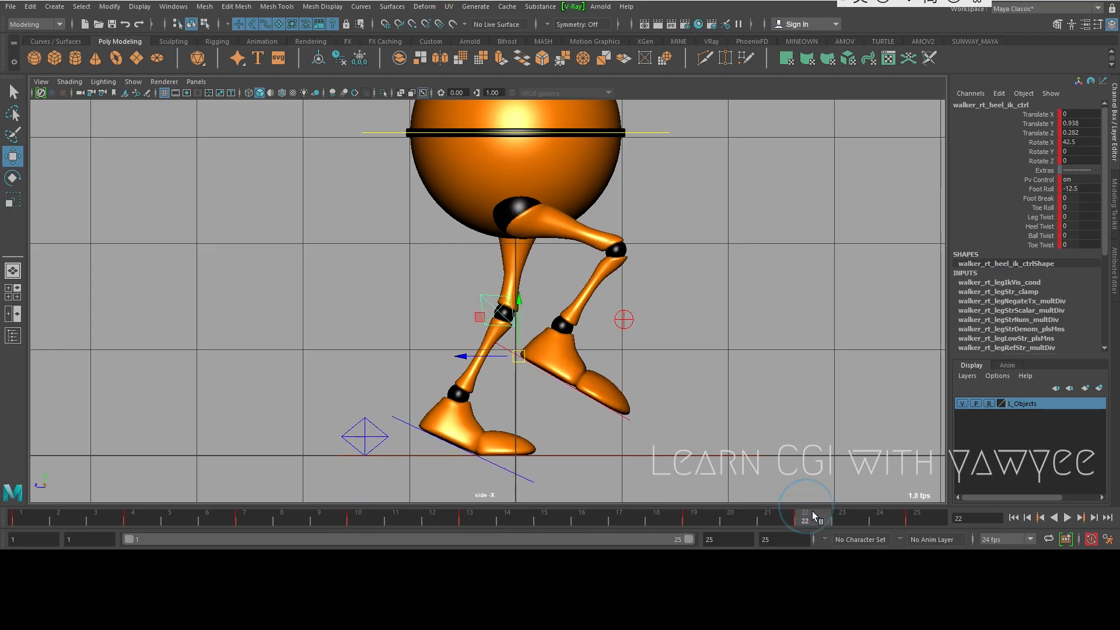
{"action": "left_click", "coordinate": [359, 517]}
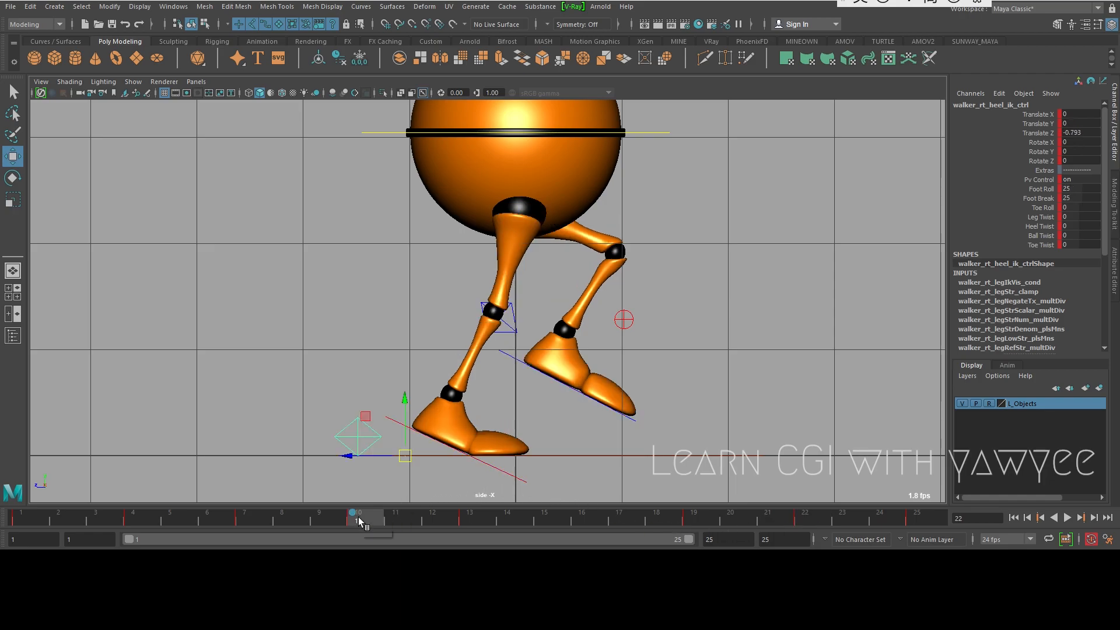
{"action": "left_click", "coordinate": [797, 513]}
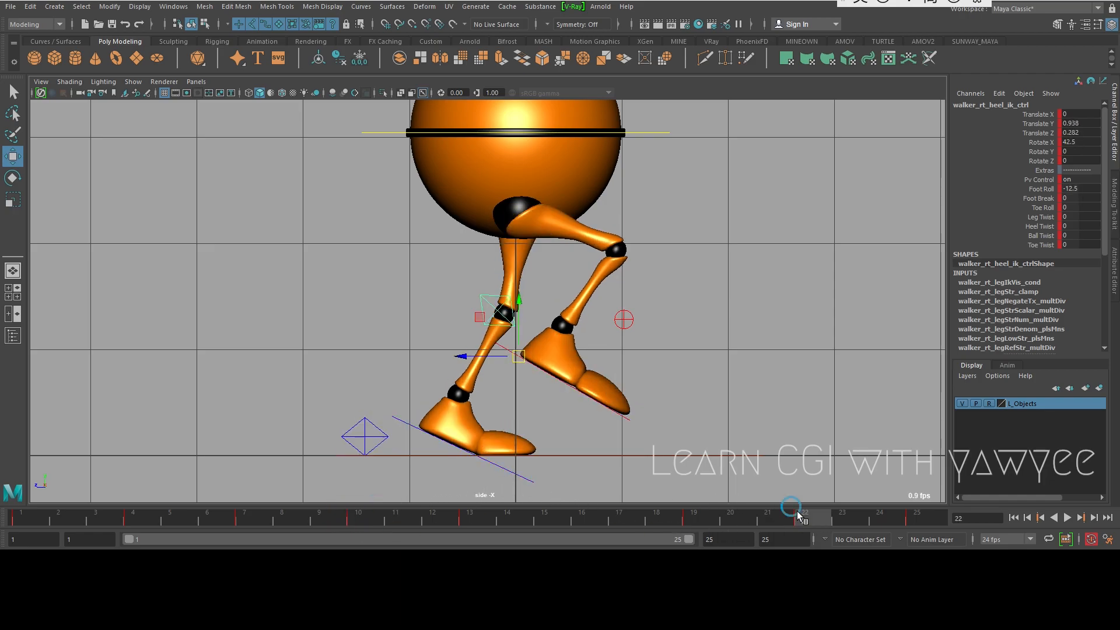
{"action": "left_click", "coordinate": [370, 425]}
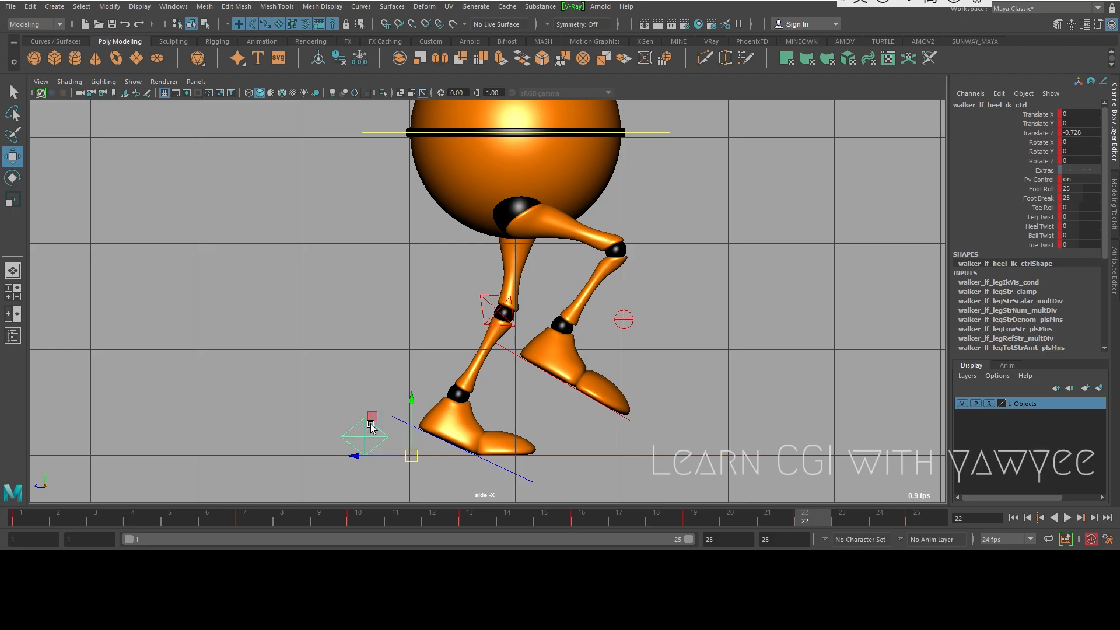
- Move the left heel control at frame 22 to Translate Z -0.788 and compare the pose with frame 10
{"action": "left_click_drag", "start_coordinate": [381, 455], "coordinate": [376, 456]}
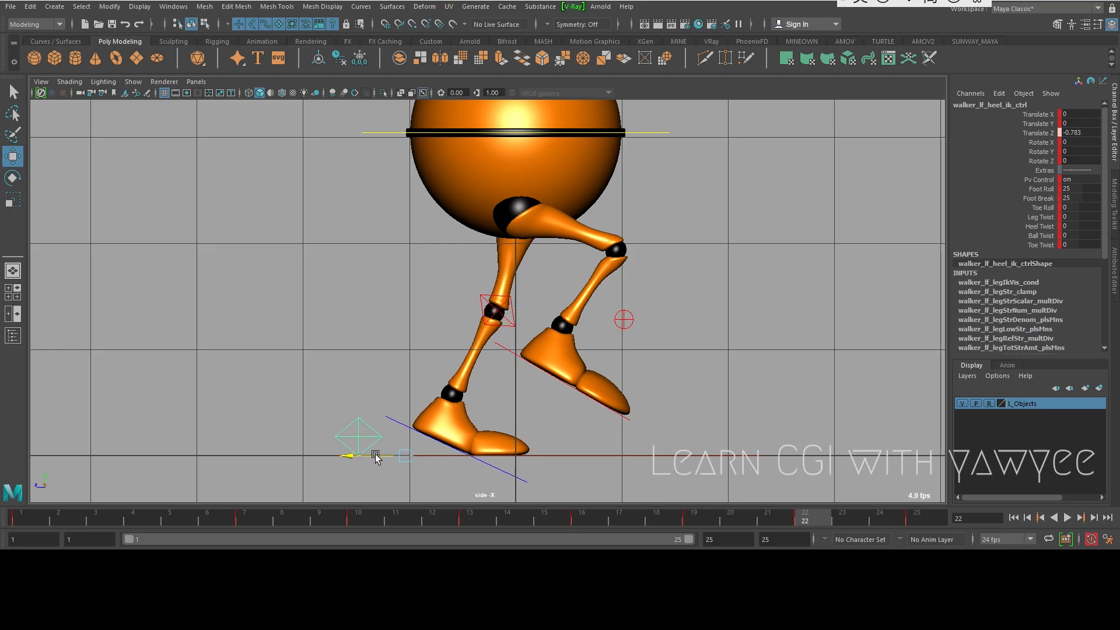
{"action": "left_click", "coordinate": [362, 516]}
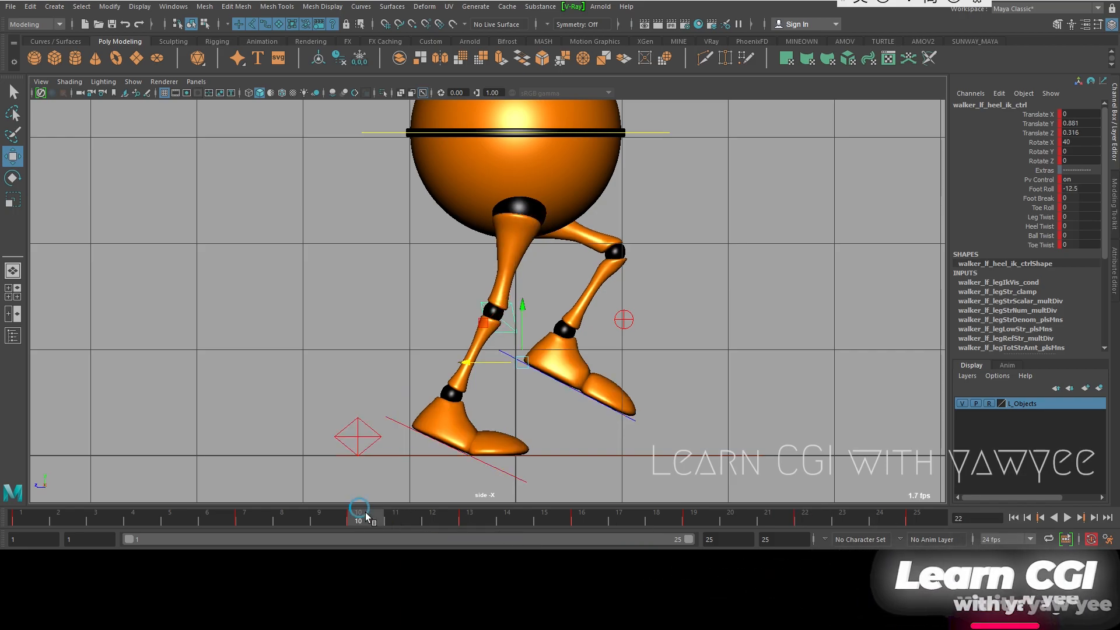
{"action": "left_click", "coordinate": [806, 517]}
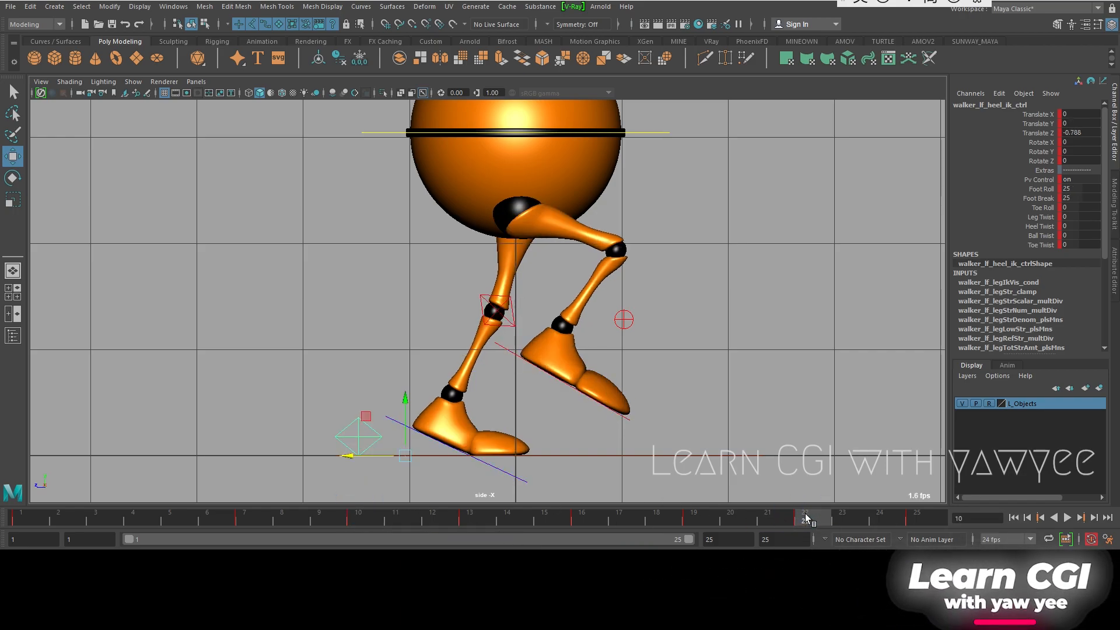
- Play the walk cycle from frame 1 in the side view and stop the playback
{"action": "scroll", "coordinate": [658, 292], "scroll_direction": "down", "scroll_amount": 5}
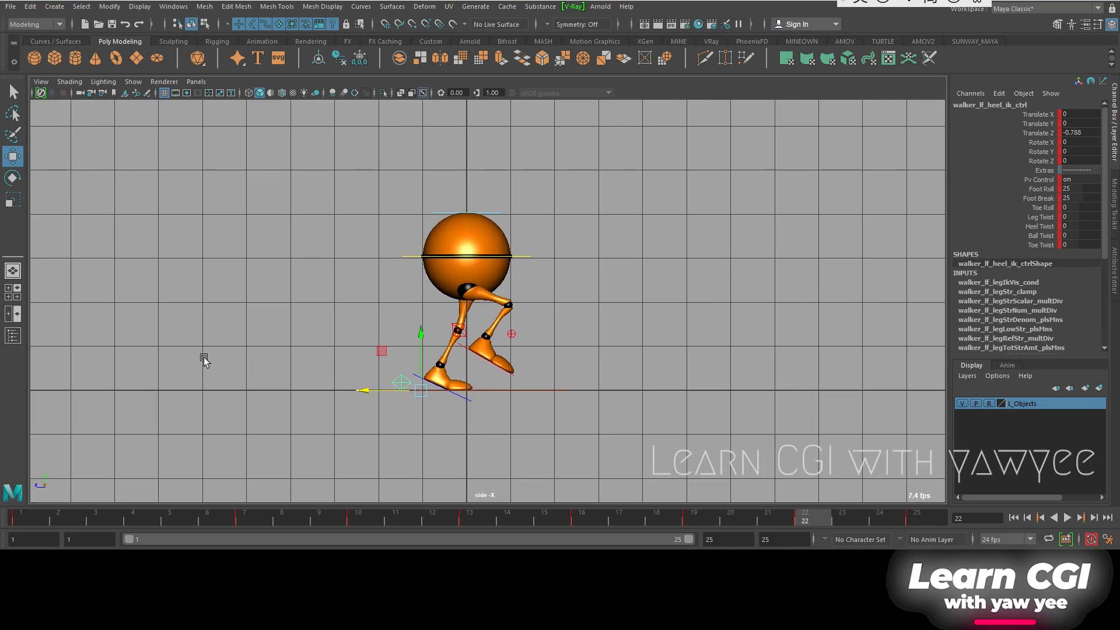
{"action": "left_click", "coordinate": [35, 517]}
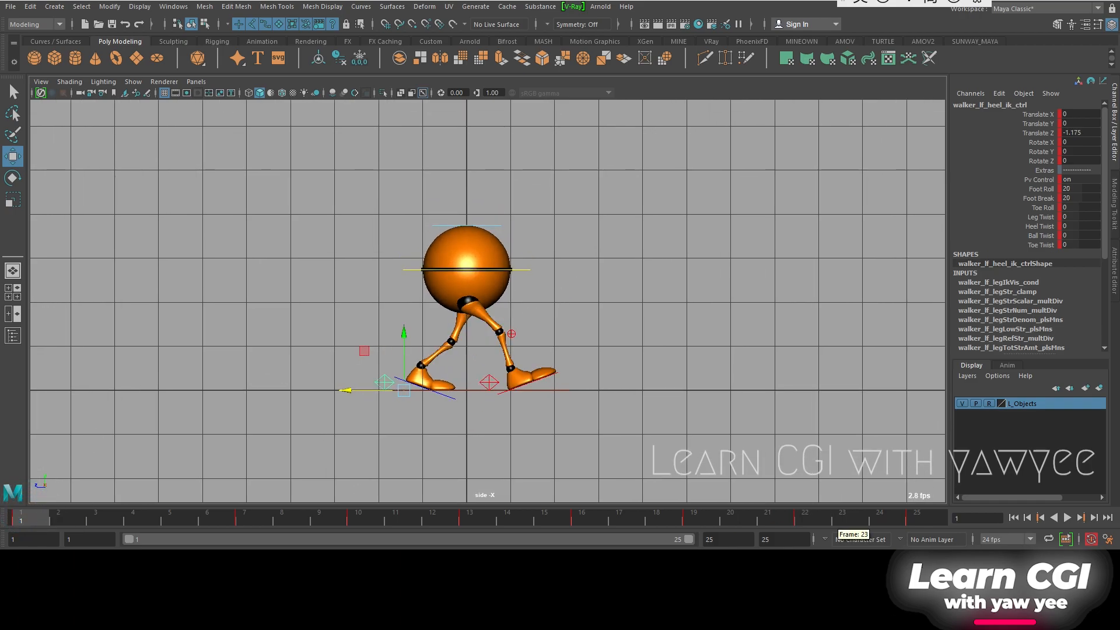
{"action": "left_click", "coordinate": [1067, 518]}
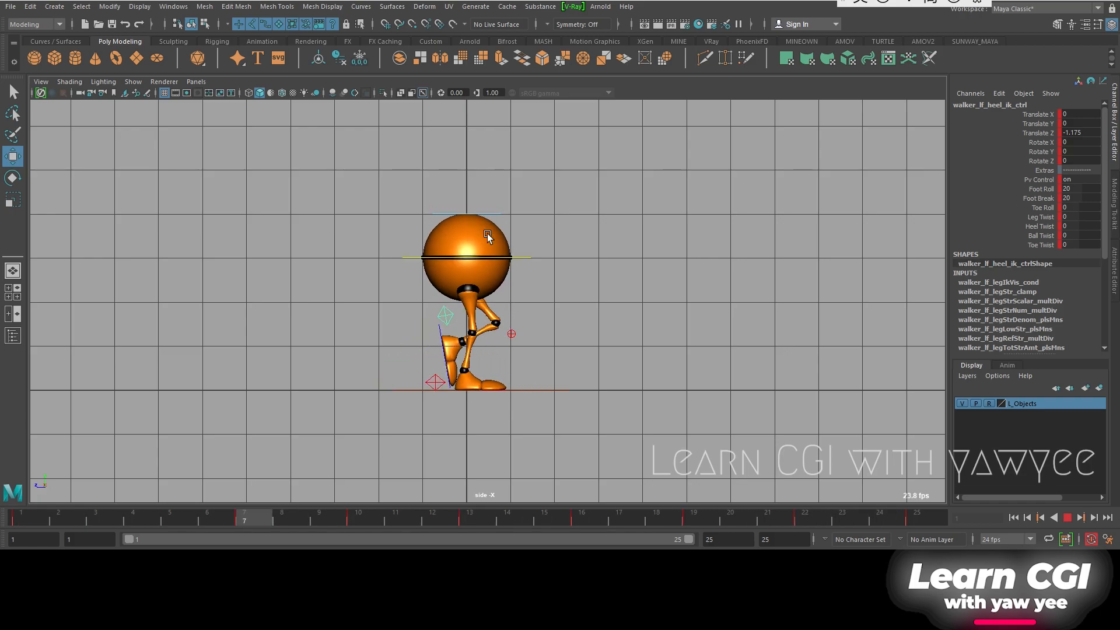
{"action": "left_click", "coordinate": [1067, 517]}
- Switch to the perspective view and select the main body control at frame 13
{"action": "key", "text": "space"}
{"action": "left_click_drag", "start_coordinate": [607, 318], "coordinate": [608, 255]}
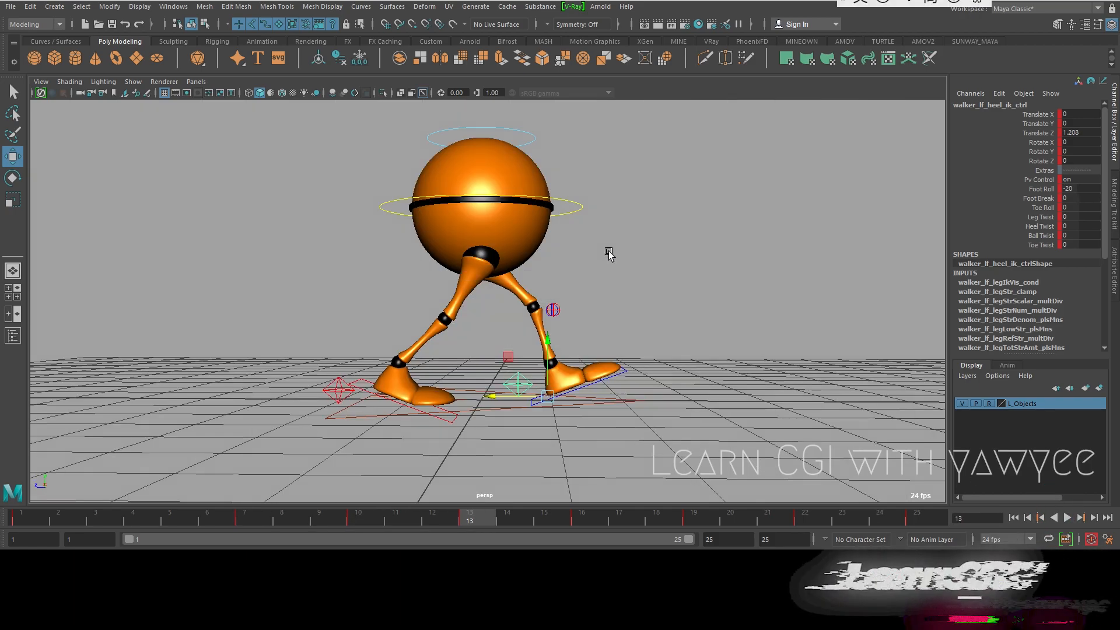
{"action": "left_click_drag", "start_coordinate": [607, 252], "coordinate": [472, 308], "text": "alt"}
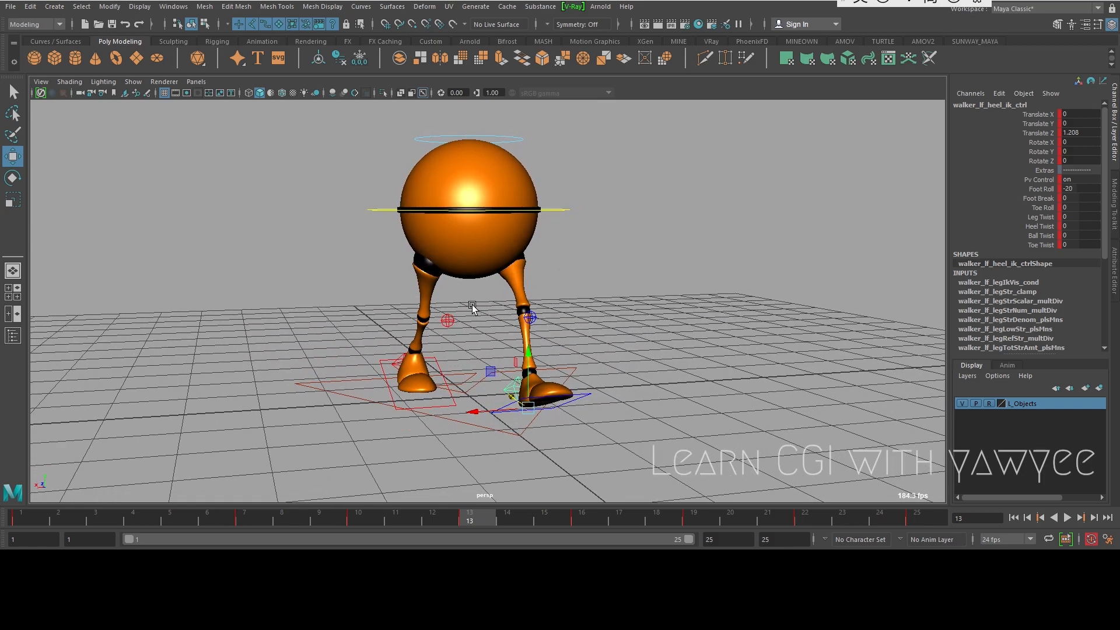
{"action": "left_click_drag", "start_coordinate": [444, 353], "coordinate": [433, 359], "text": "alt"}
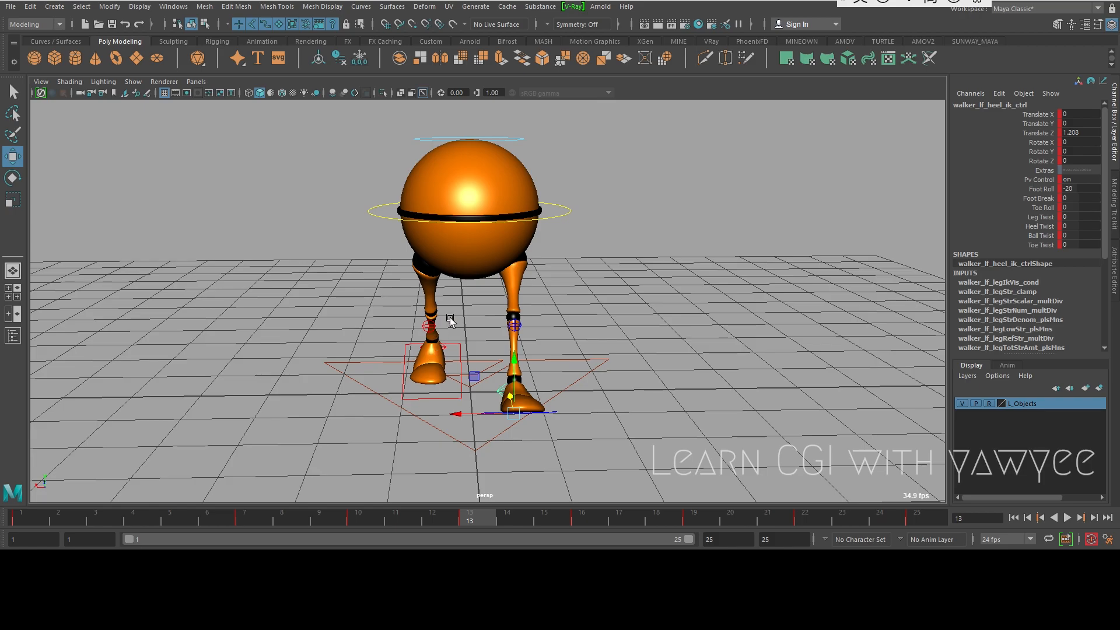
{"action": "left_click", "coordinate": [569, 208]}
{"action": "mouse_move", "coordinate": [575, 261]}
{"action": "left_mouse_down", "text": "alt"}
{"action": "mouse_move", "coordinate": [585, 271]}
{"action": "mouse_move", "coordinate": [621, 258]}
{"action": "mouse_move", "coordinate": [589, 272]}
{"action": "left_mouse_up", "text": "alt"}
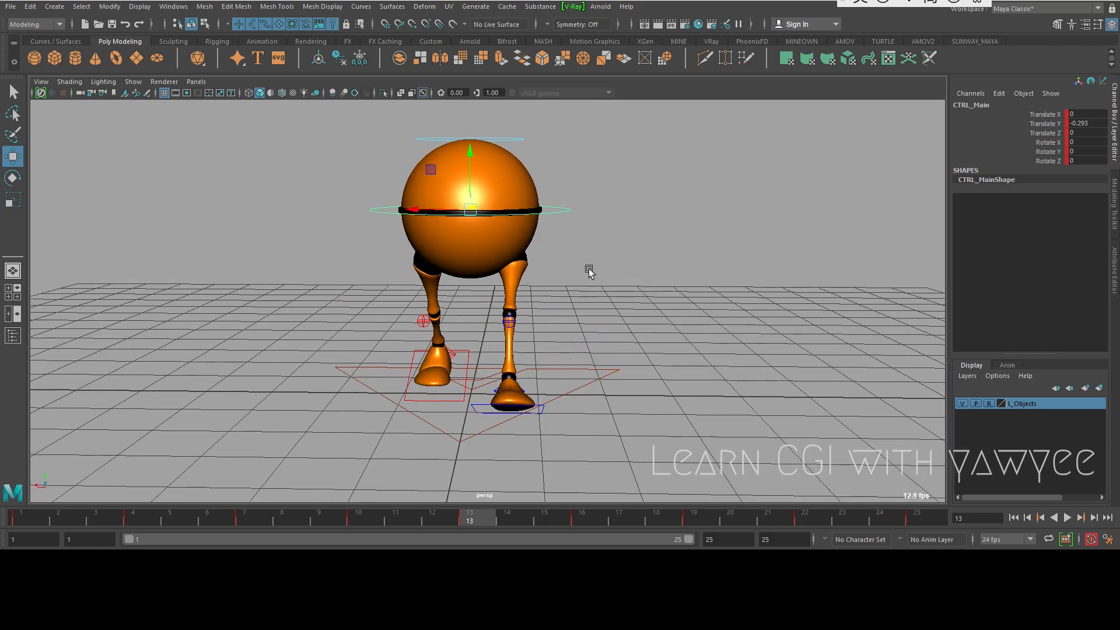
{"action": "left_click_drag", "start_coordinate": [484, 175], "coordinate": [471, 169], "text": "alt"}
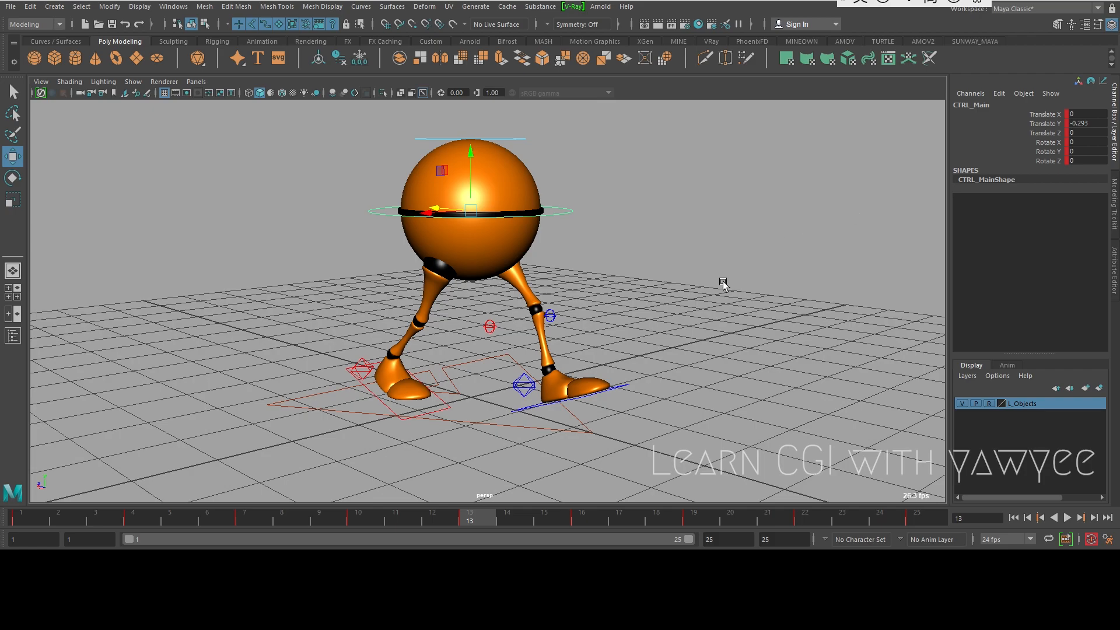
{"action": "left_click_drag", "start_coordinate": [720, 282], "coordinate": [690, 285], "text": "alt"}
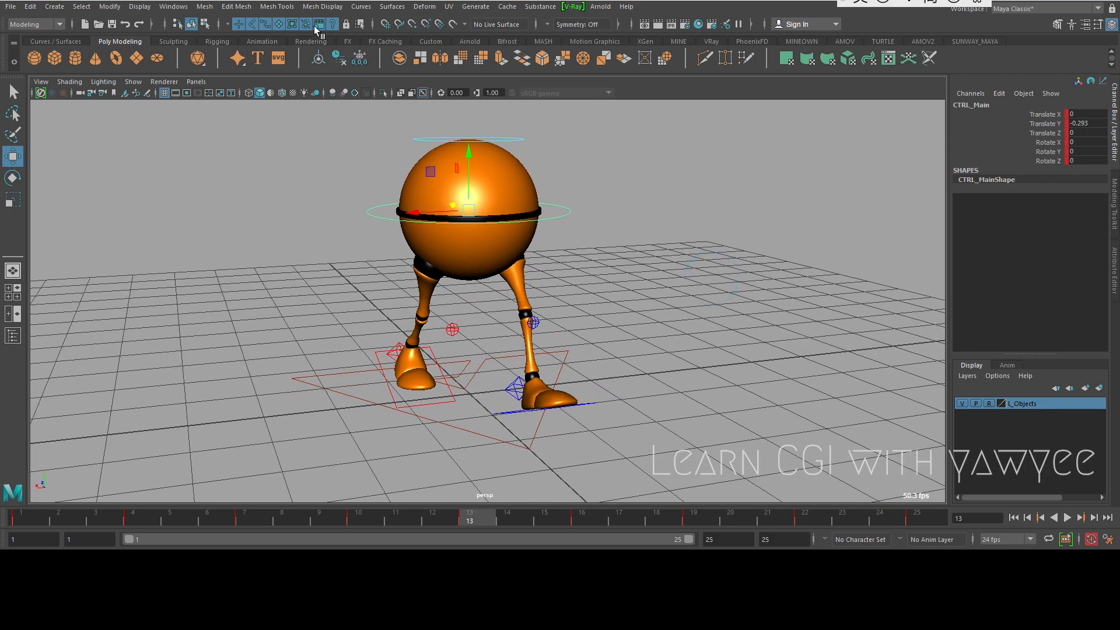
- Examine the main body control's translate and rotate curves one by one in the Graph Editor, and minimize the editor
{"action": "left_click", "coordinate": [177, 7]}
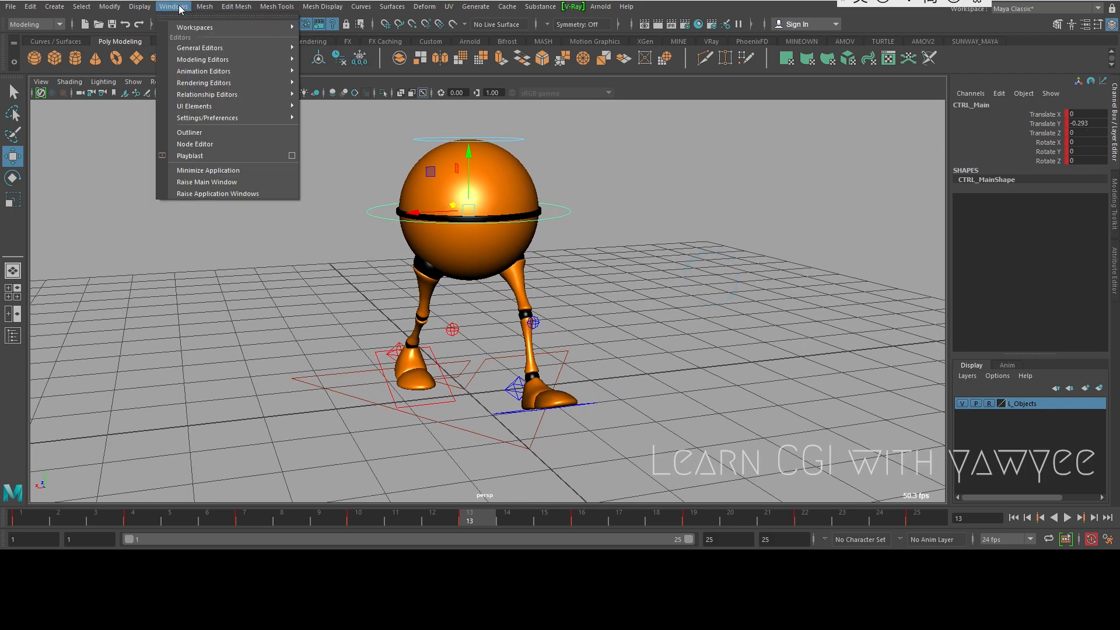
{"action": "mouse_move", "coordinate": [230, 72]}
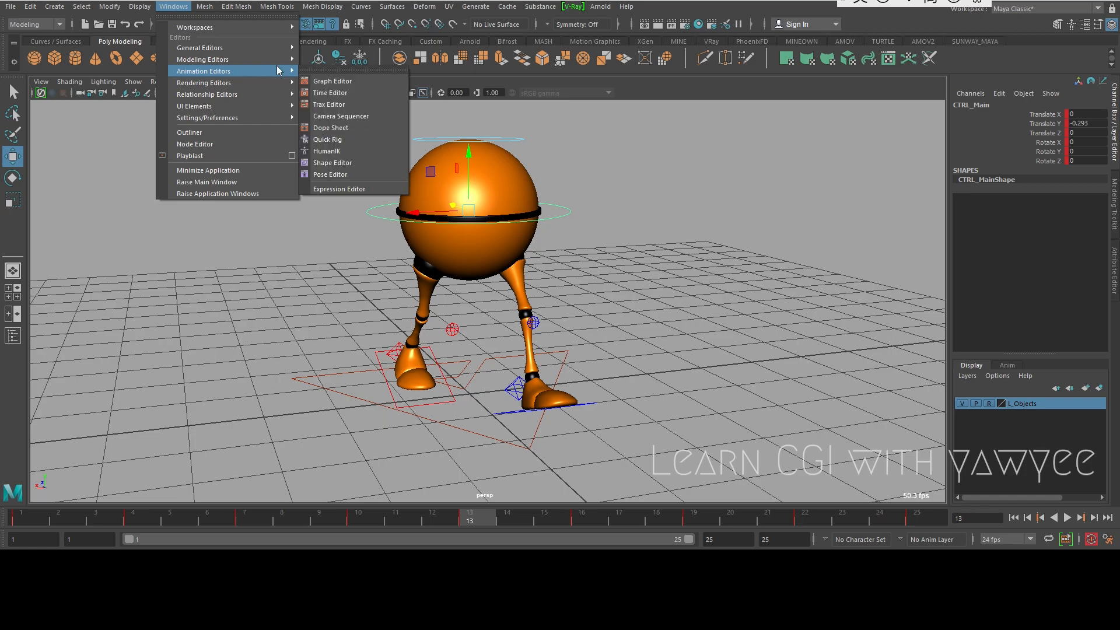
{"action": "left_click", "coordinate": [331, 82]}
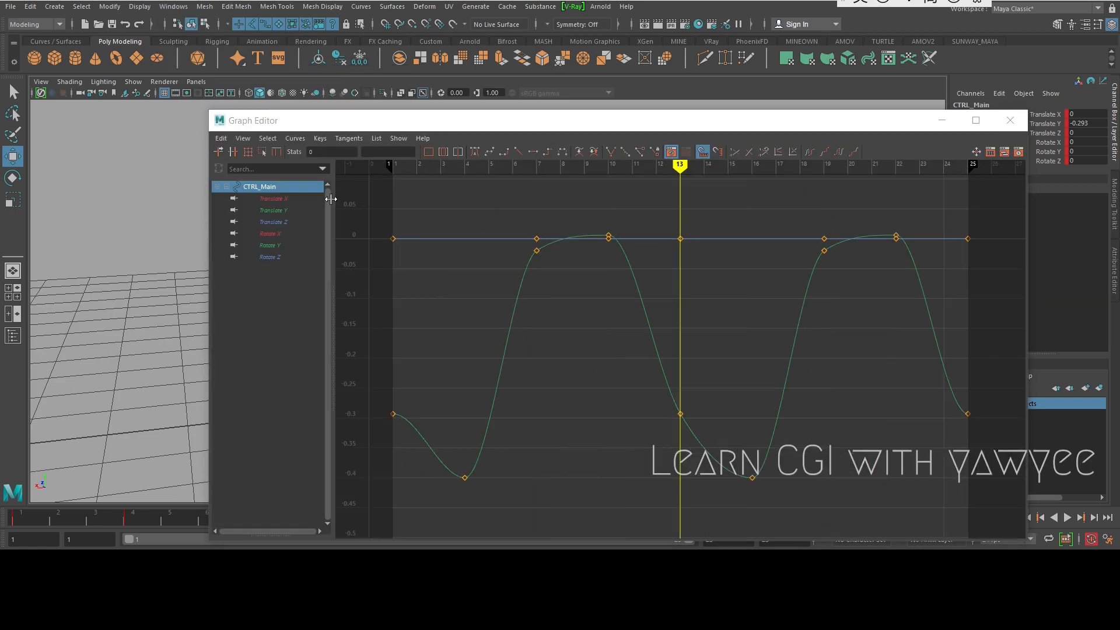
{"action": "left_click", "coordinate": [275, 210]}
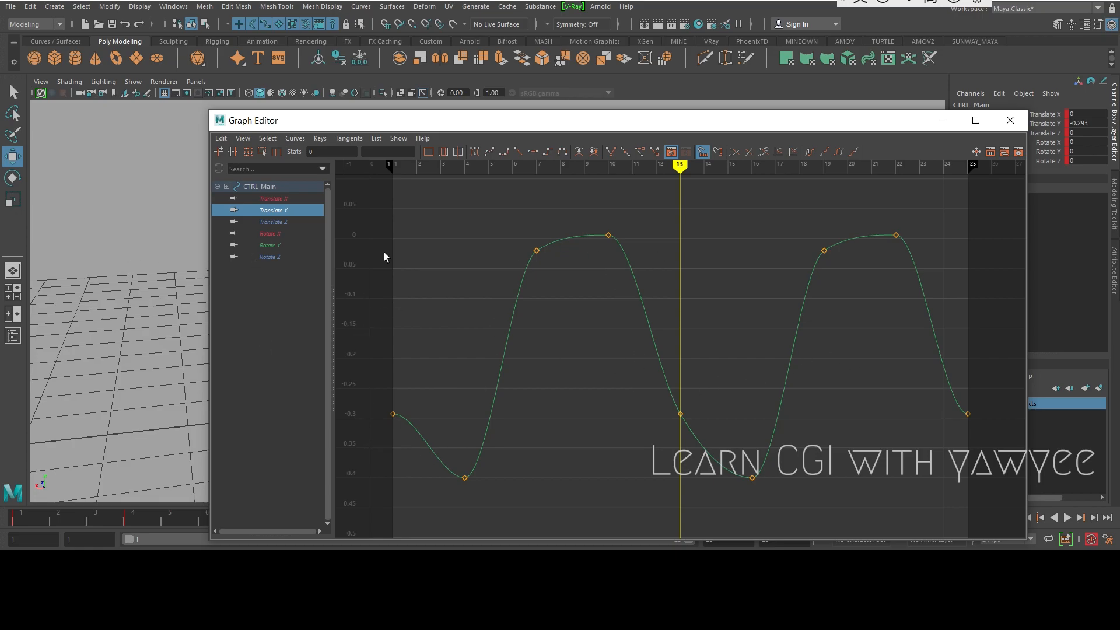
{"action": "left_click", "coordinate": [269, 222]}
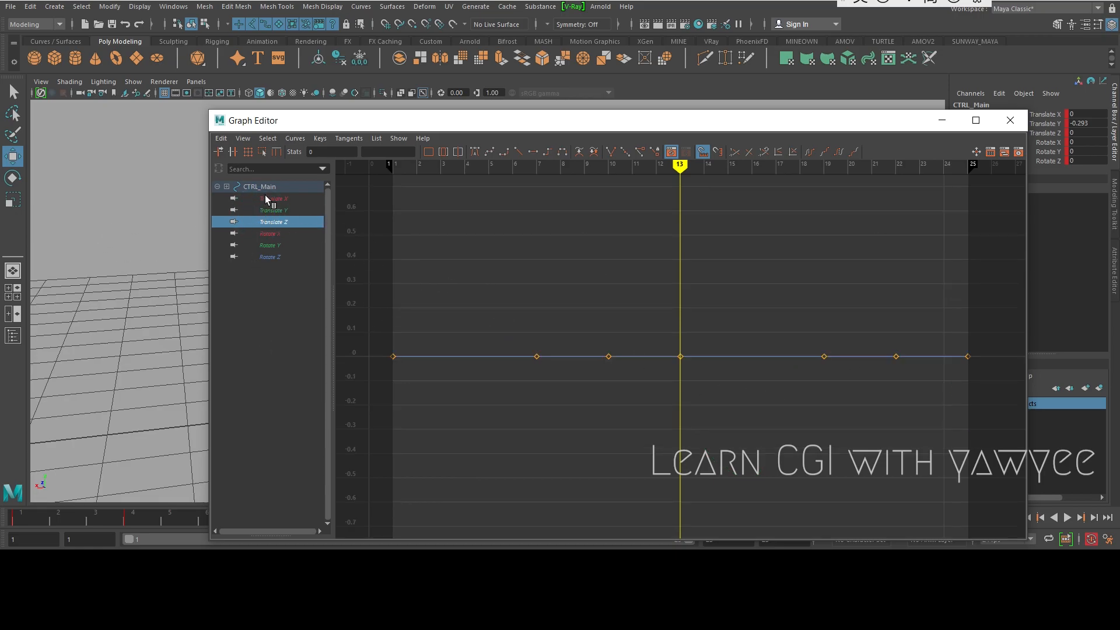
{"action": "left_click", "coordinate": [274, 199]}
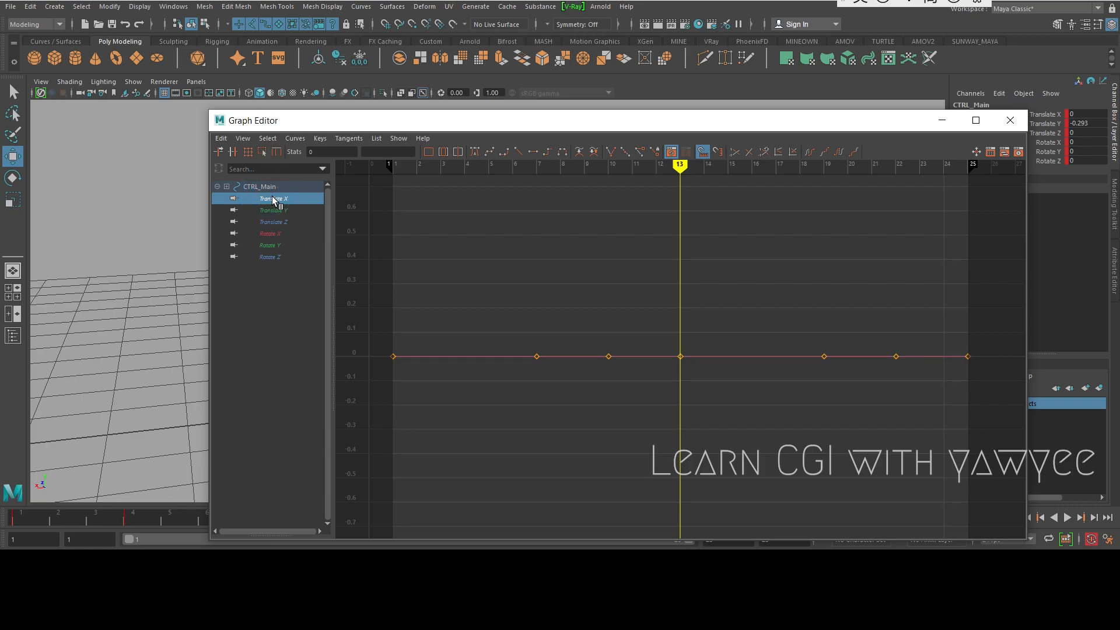
{"action": "left_click", "coordinate": [271, 234]}
{"action": "left_click", "coordinate": [270, 245]}
{"action": "left_click", "coordinate": [270, 267]}
{"action": "left_click", "coordinate": [271, 257]}
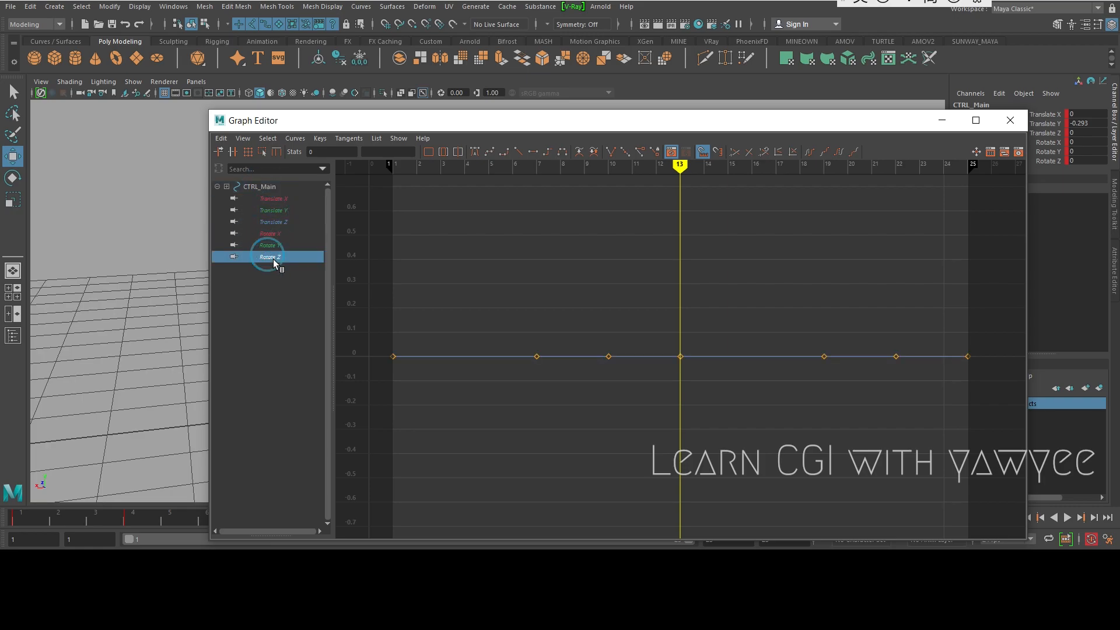
{"action": "left_click", "coordinate": [941, 121]}
- Break the connections on the main body control's Translate X, Translate Z, Rotate X, Rotate Y and Rotate Z, and deselect it
{"action": "scroll", "coordinate": [470, 242], "scroll_direction": "down", "scroll_amount": 1}
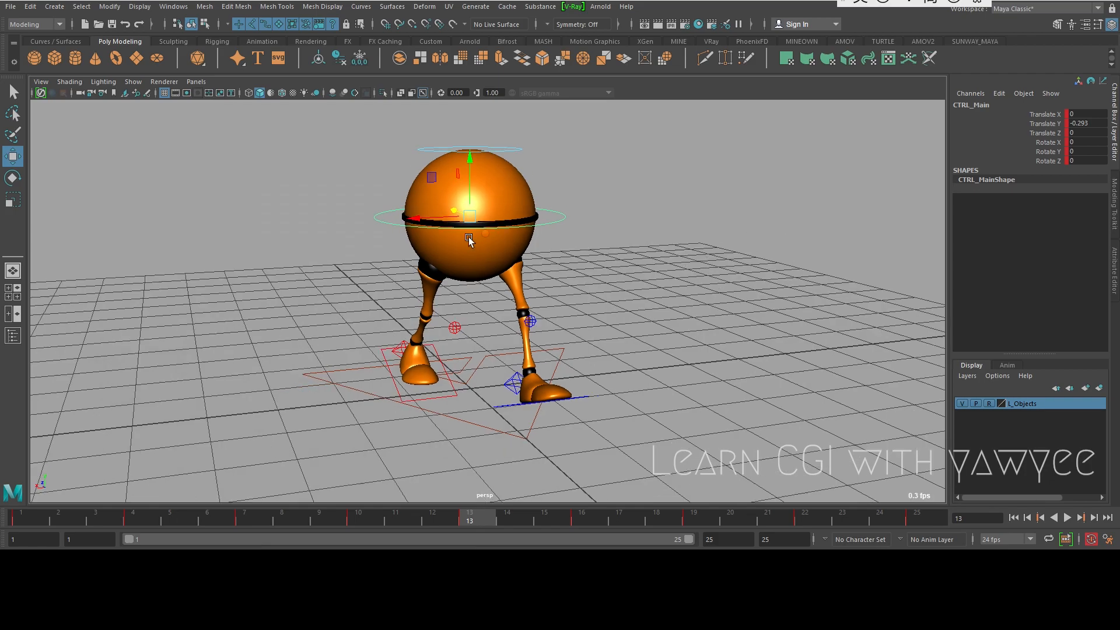
{"action": "scroll", "coordinate": [470, 242], "scroll_direction": "up", "scroll_amount": 2}
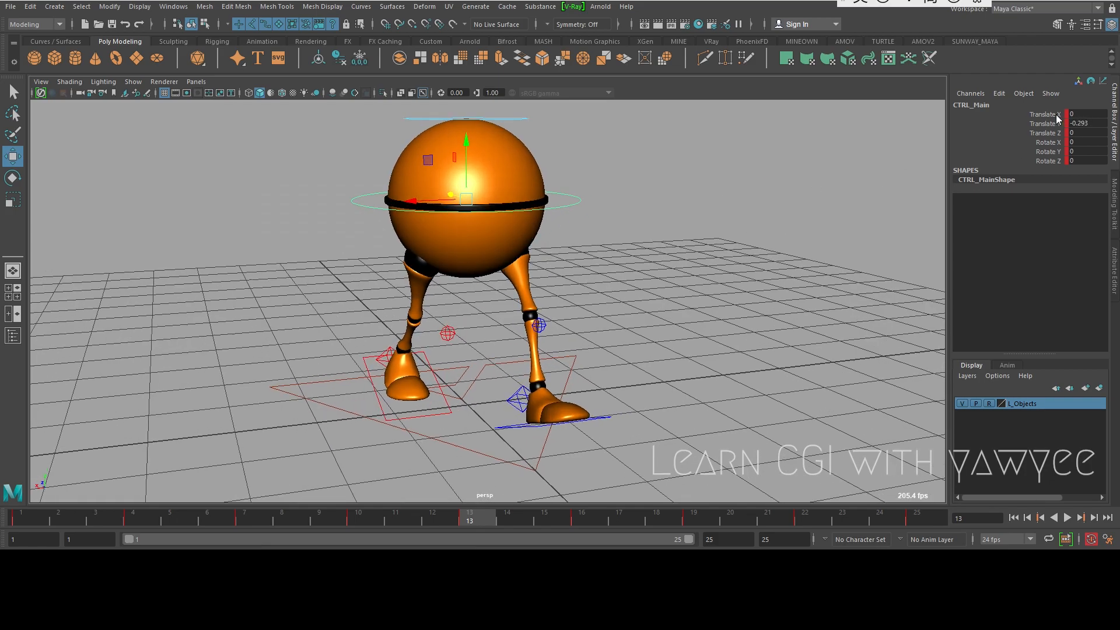
{"action": "left_click", "coordinate": [1048, 115]}
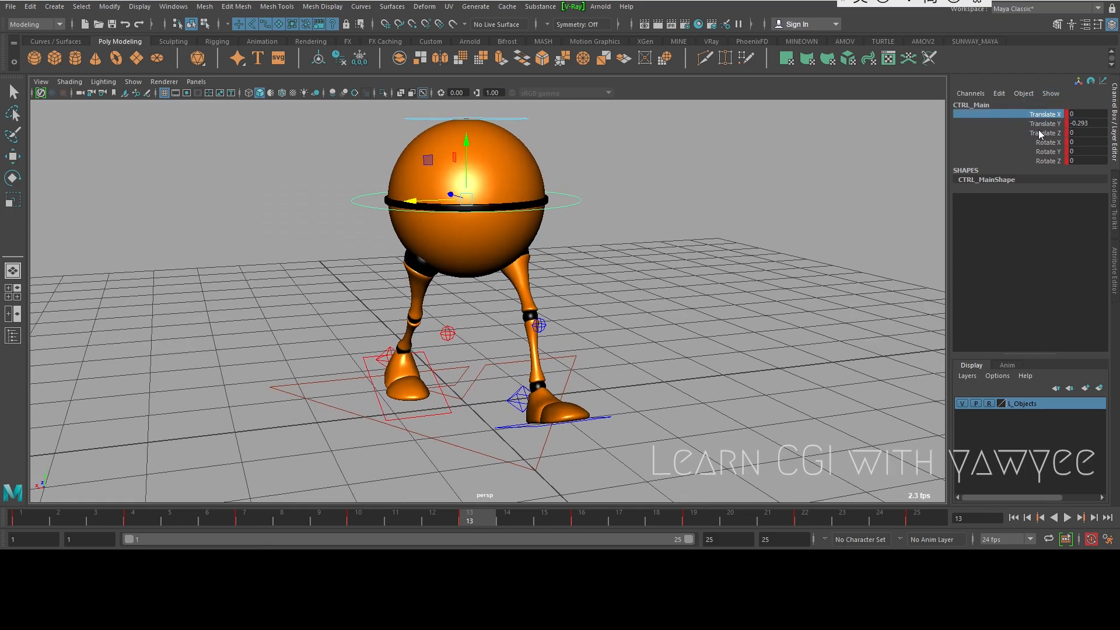
{"action": "left_click", "coordinate": [1041, 133], "text": "ctrl"}
{"action": "left_click", "coordinate": [1044, 143], "text": "ctrl"}
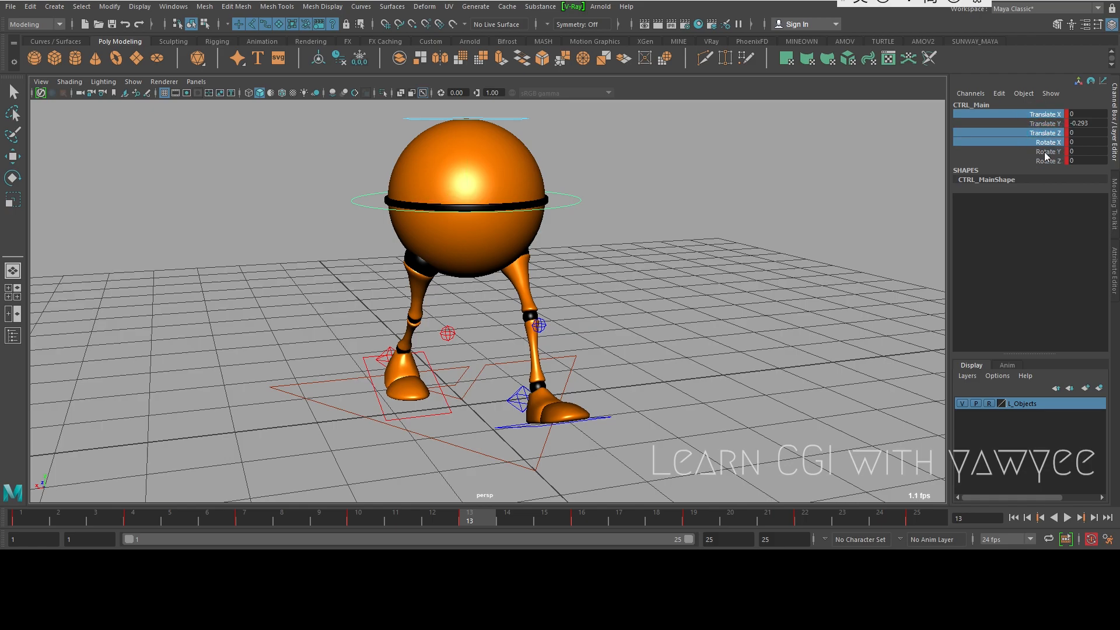
{"action": "left_click", "coordinate": [1043, 152], "text": "ctrl"}
{"action": "left_click", "coordinate": [1042, 162], "text": "ctrl"}
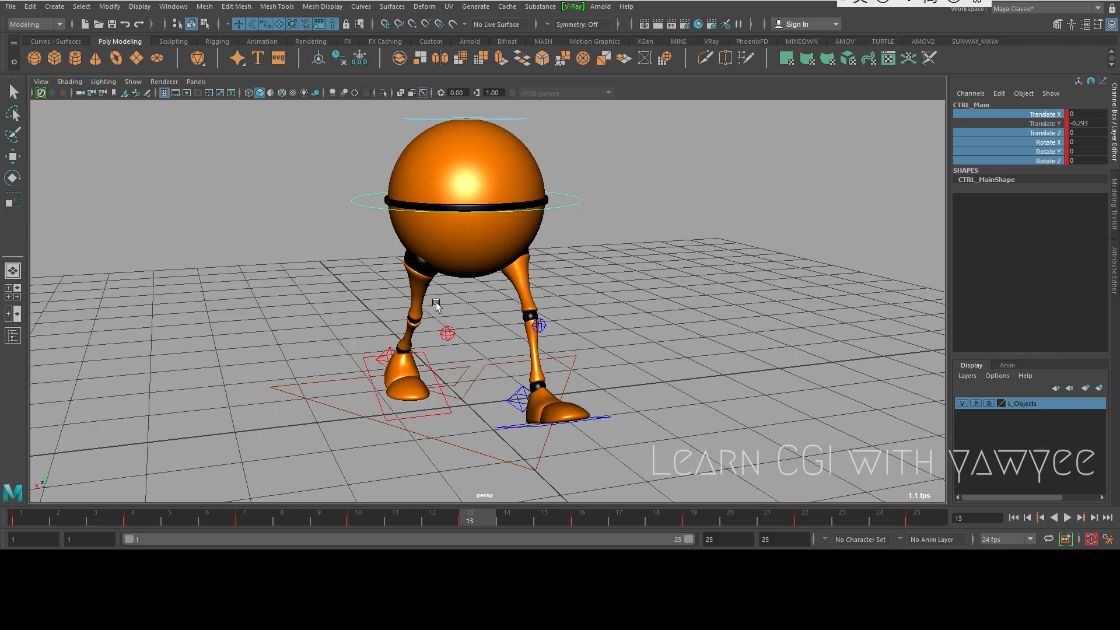
{"action": "right_click", "coordinate": [1041, 137]}
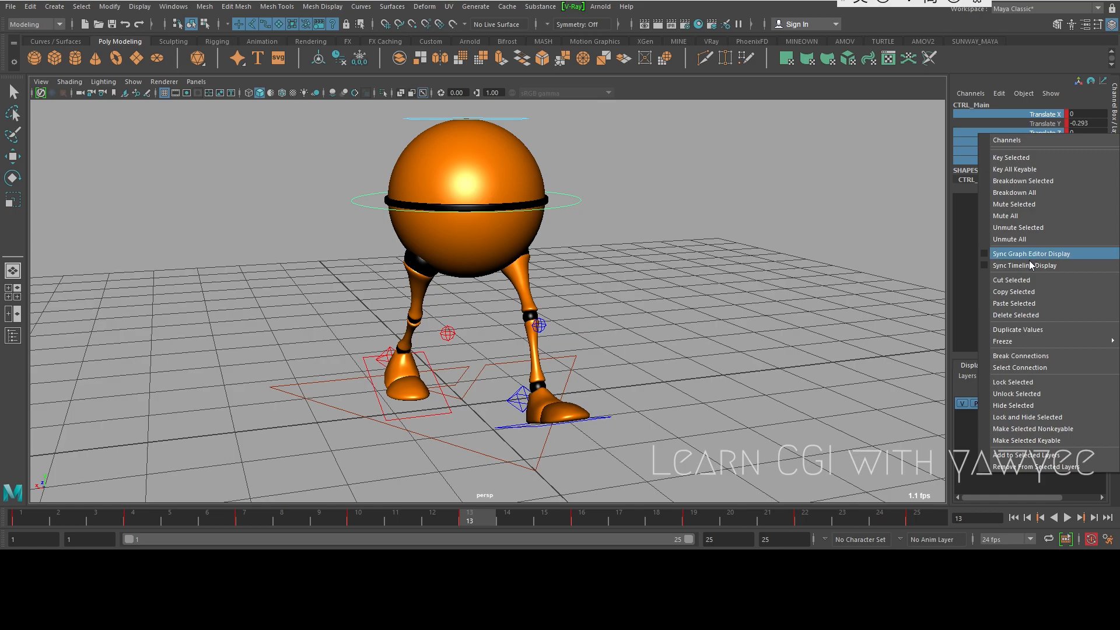
{"action": "left_click", "coordinate": [1022, 361]}
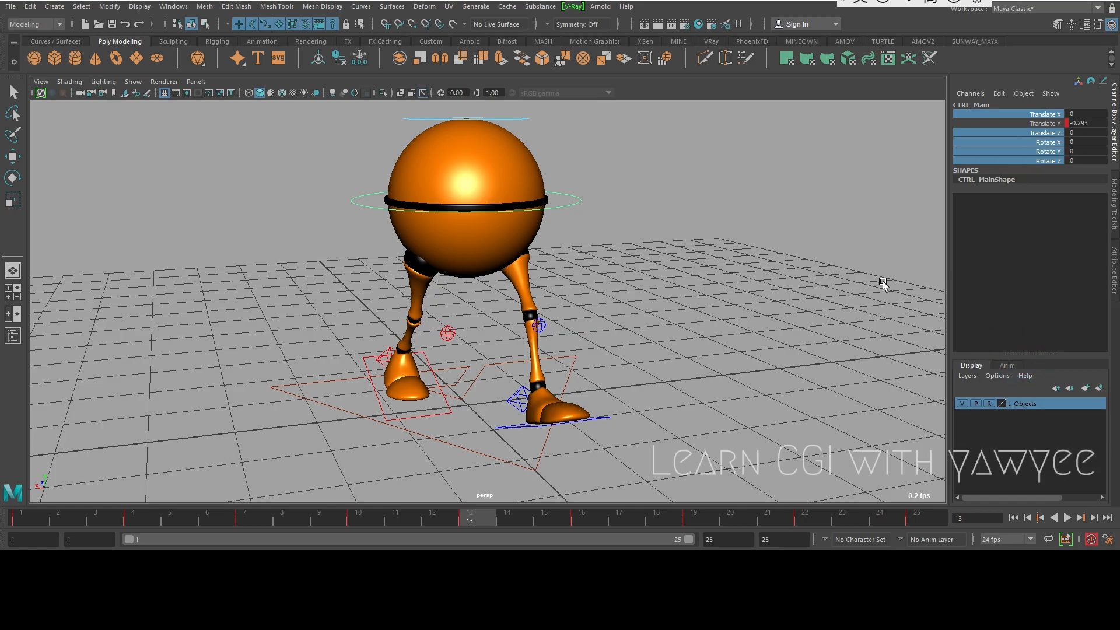
{"action": "left_click", "coordinate": [758, 264]}
{"action": "key", "text": "w"}
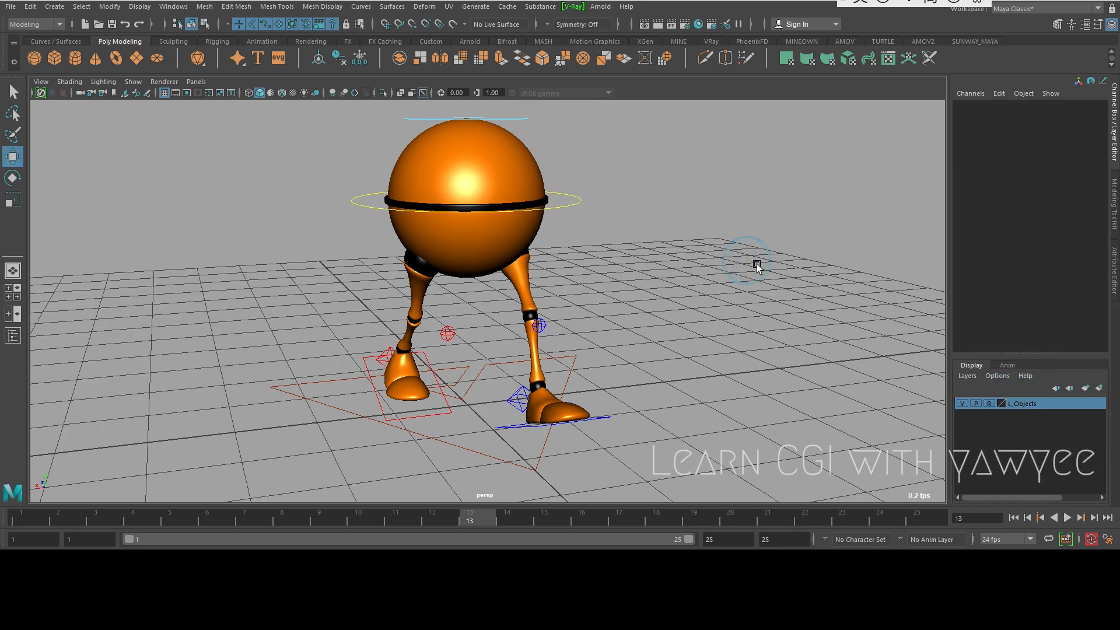
- Set the timeline's key ticks to display from the Channel Box, and check them for the main body control's Translate Y and Translate X
{"action": "left_click", "coordinate": [574, 204]}
{"action": "left_click_drag", "start_coordinate": [710, 245], "coordinate": [684, 251], "text": "alt"}
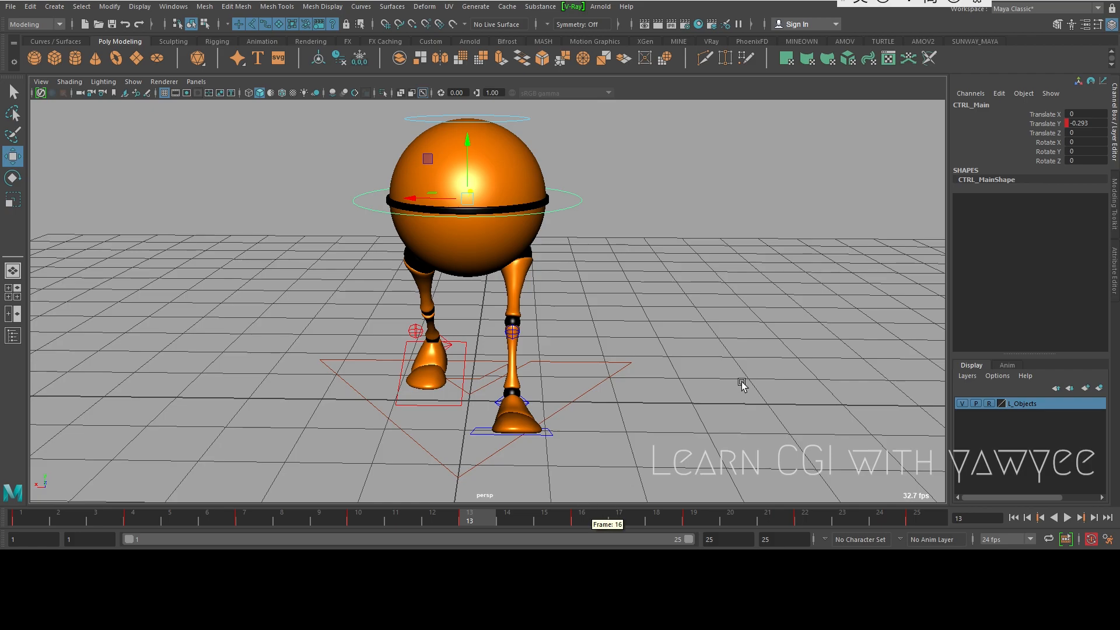
{"action": "right_click", "coordinate": [622, 514]}
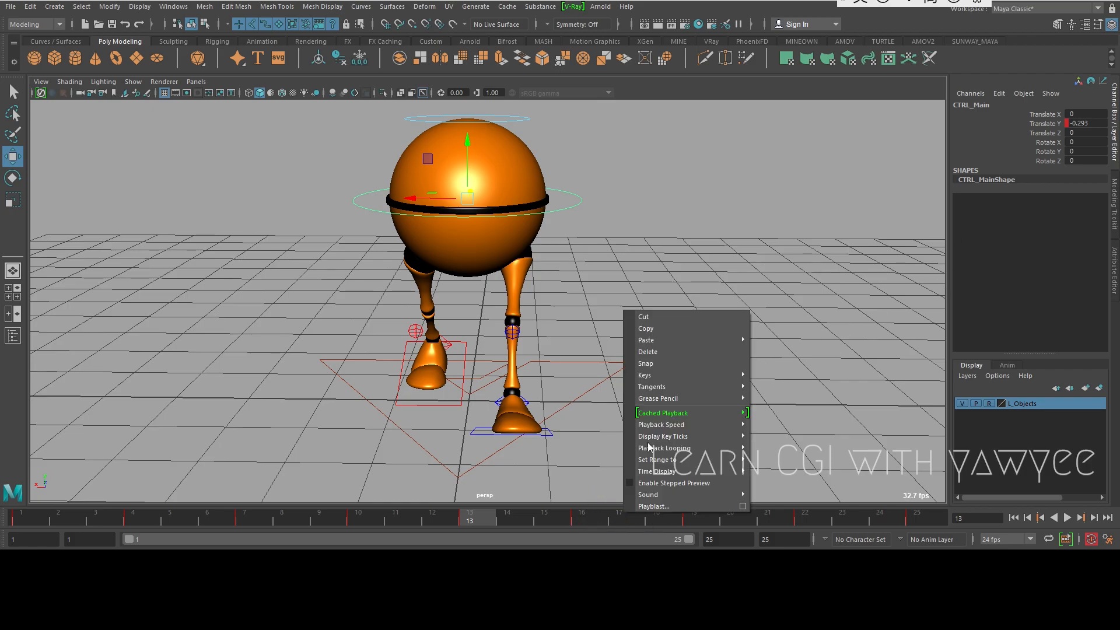
{"action": "mouse_move", "coordinate": [680, 439]}
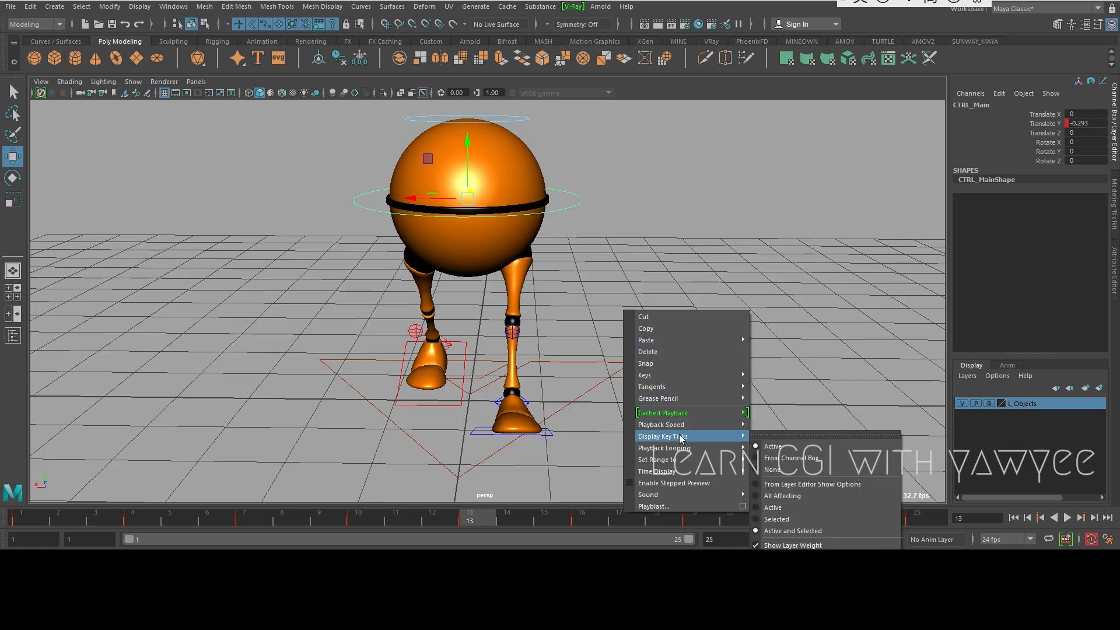
{"action": "left_click", "coordinate": [793, 460]}
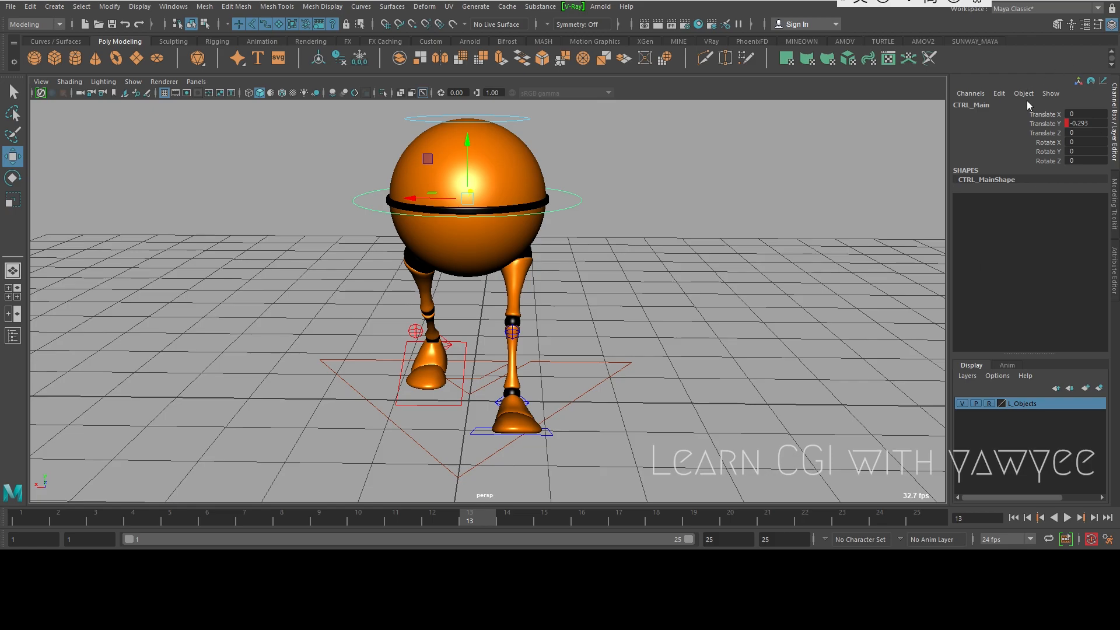
{"action": "left_click", "coordinate": [1050, 128]}
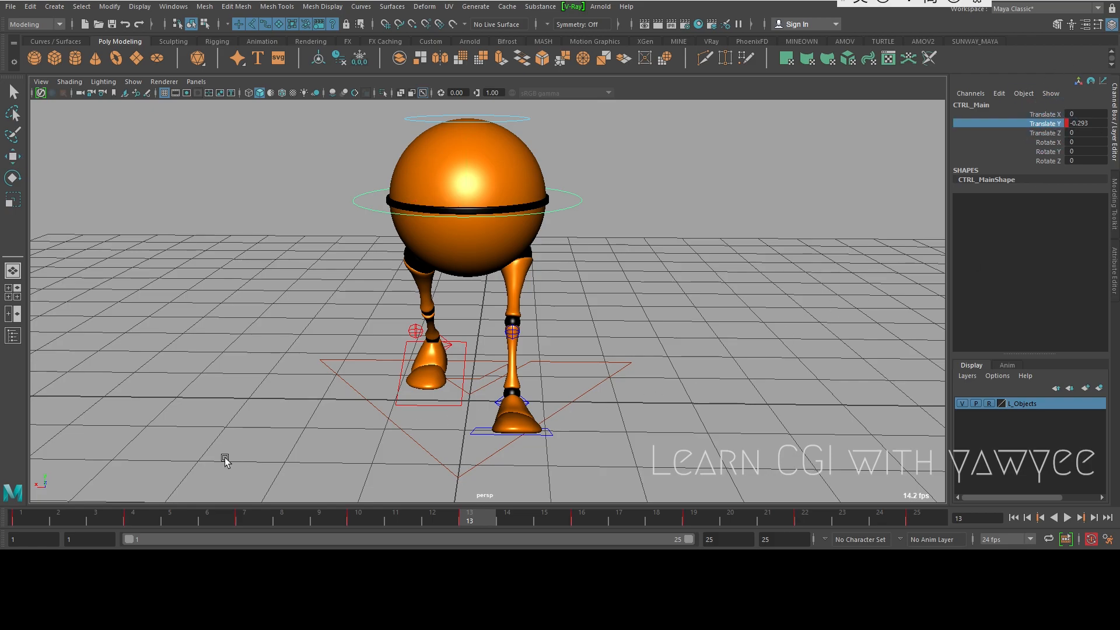
{"action": "left_click", "coordinate": [1046, 115]}
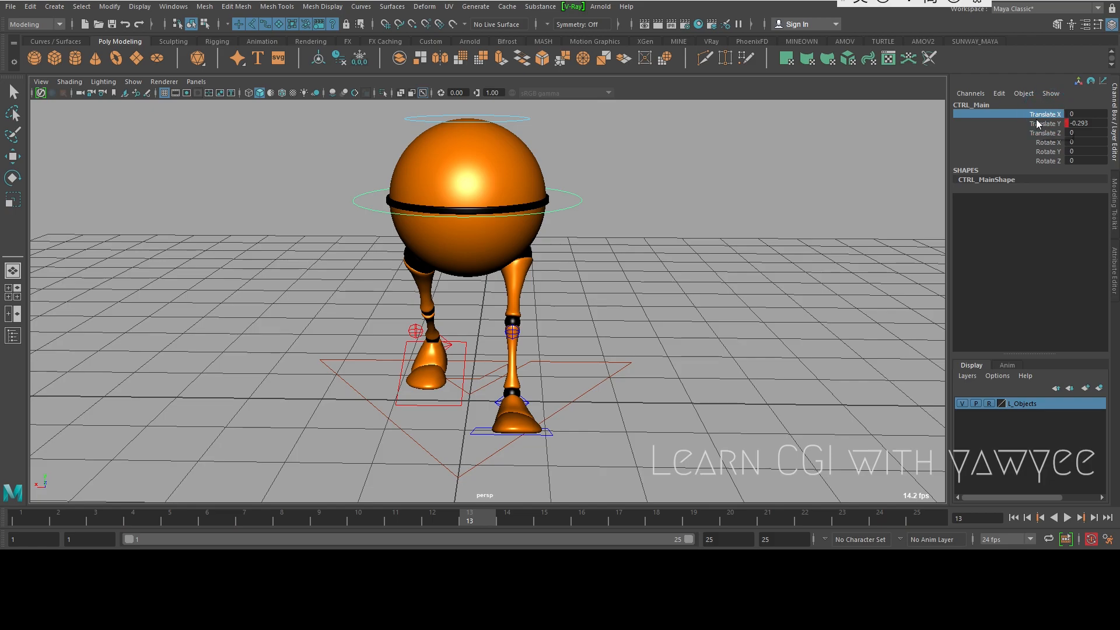
- Examine the walker's stance from the front at frame 1 and advance to the passing pose at frame 7
{"action": "scroll", "coordinate": [475, 305], "scroll_direction": "down", "scroll_amount": 3}
{"action": "left_click_drag", "start_coordinate": [460, 324], "coordinate": [465, 321], "text": "alt"}
{"action": "key", "text": "w"}
{"action": "mouse_move", "coordinate": [497, 256]}
{"action": "middle_mouse_down", "text": "alt"}
{"action": "mouse_move", "coordinate": [525, 257]}
{"action": "mouse_move", "coordinate": [515, 263]}
{"action": "middle_mouse_up", "text": "alt"}
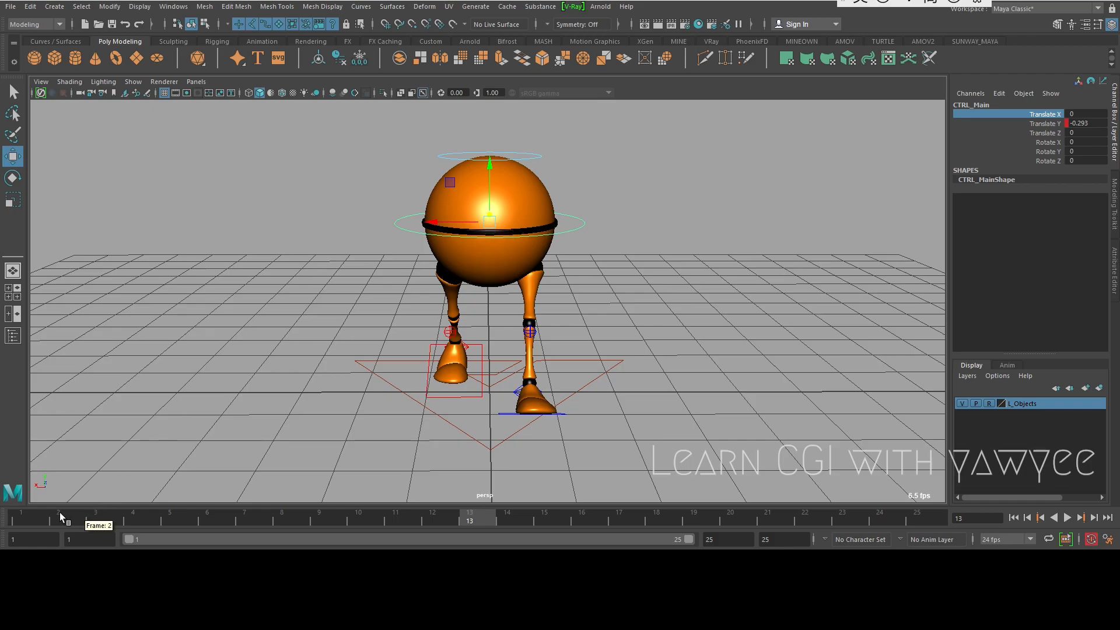
{"action": "left_click", "coordinate": [31, 517]}
{"action": "left_click_drag", "start_coordinate": [636, 303], "coordinate": [678, 289], "text": "alt"}
{"action": "left_click_drag", "start_coordinate": [487, 321], "coordinate": [566, 343], "text": "alt"}
{"action": "left_click_drag", "start_coordinate": [668, 358], "coordinate": [518, 318], "text": "alt"}
{"action": "scroll", "coordinate": [569, 340], "scroll_direction": "up", "scroll_amount": 2}
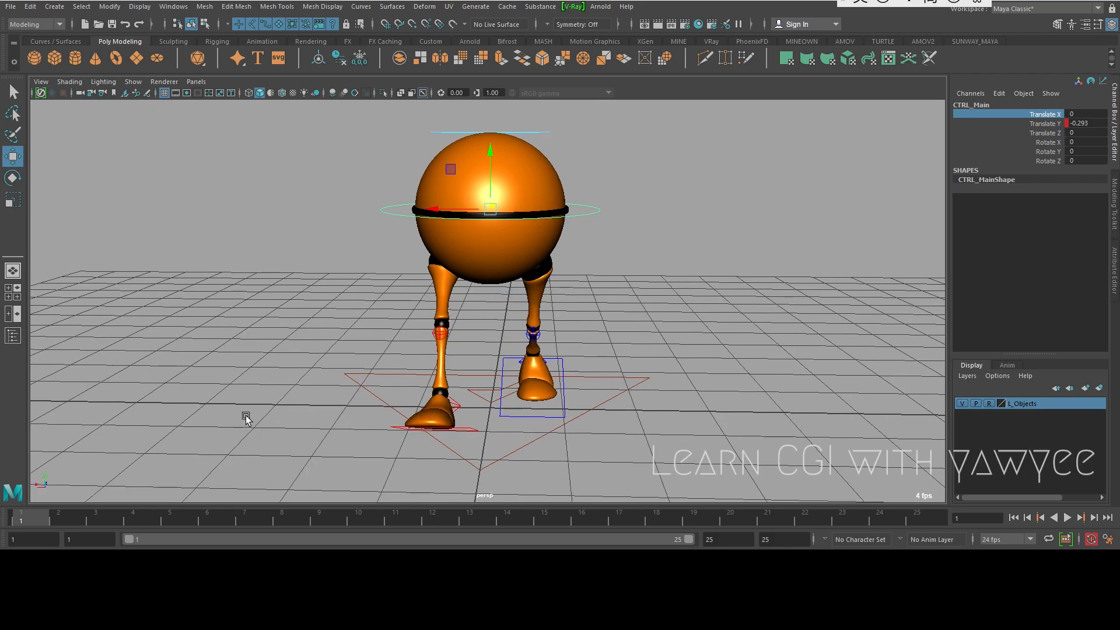
{"action": "left_click_drag", "start_coordinate": [38, 521], "coordinate": [250, 521]}
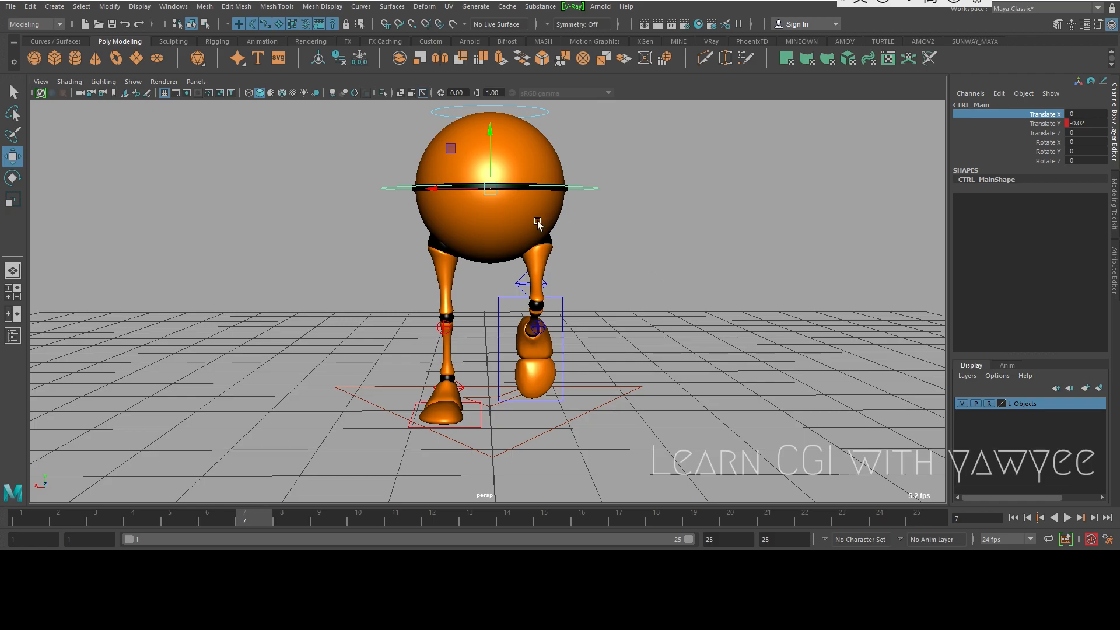
- Shift the main body control sideways over the planted leg at frame 7, set Translate X to 0.3, and key that channel
{"action": "scroll", "coordinate": [563, 213], "scroll_direction": "up", "scroll_amount": 2}
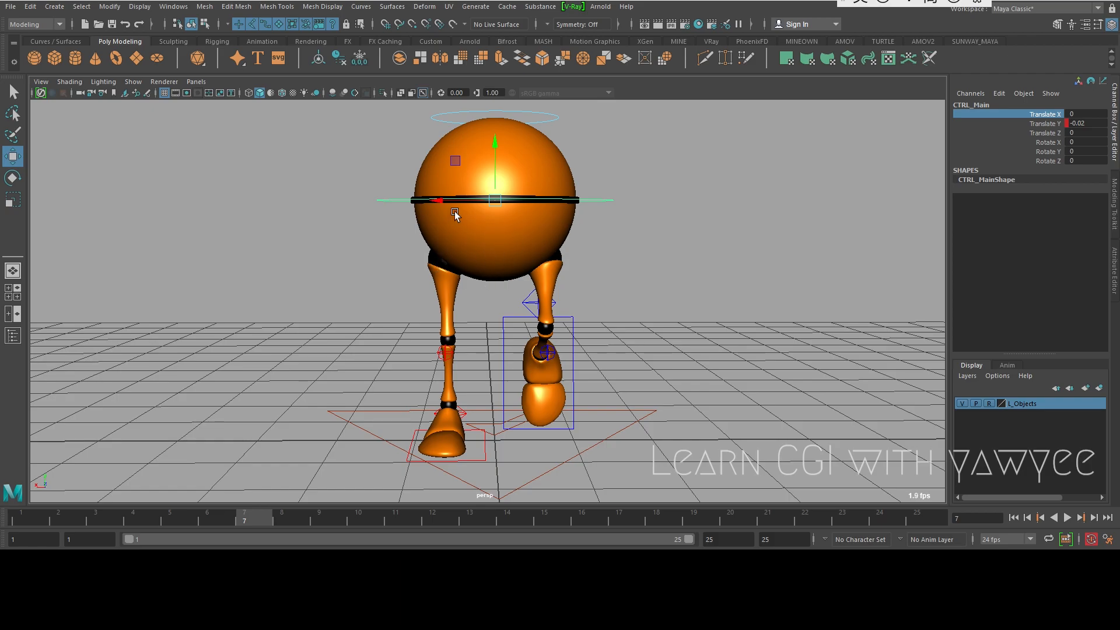
{"action": "left_click_drag", "start_coordinate": [457, 200], "coordinate": [433, 204]}
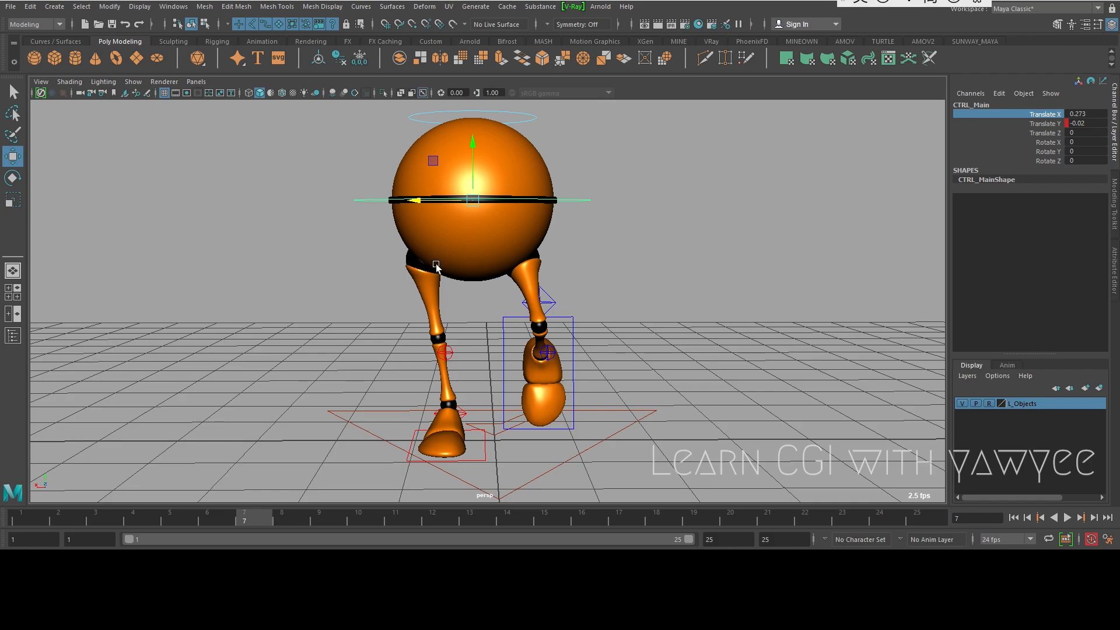
{"action": "double_click", "coordinate": [1097, 113]}
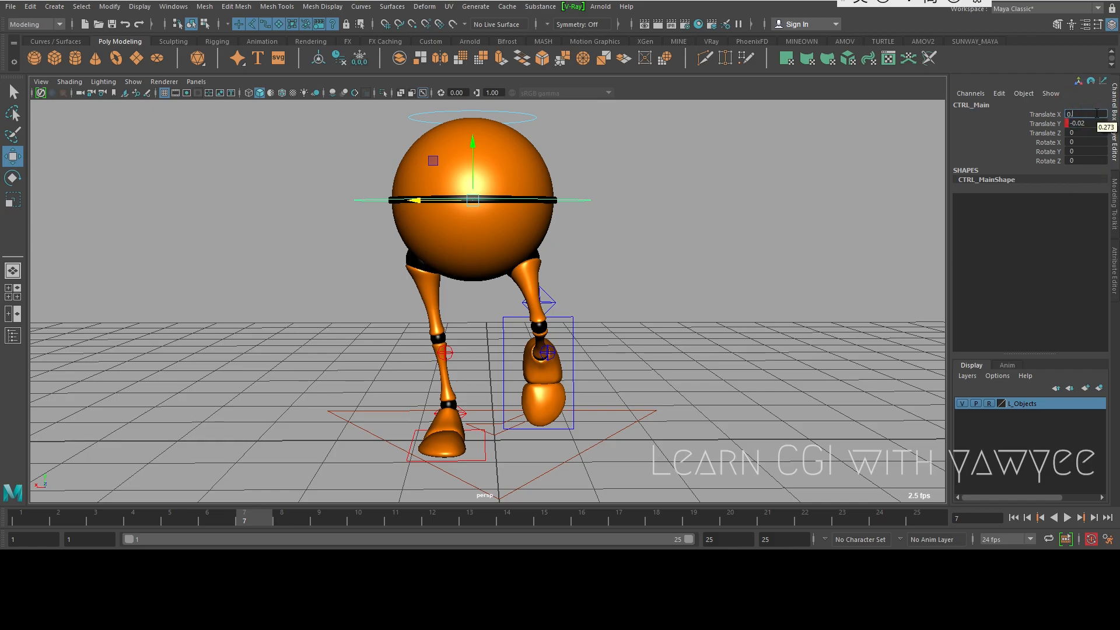
{"action": "type", "text": "0.3"}
{"action": "key", "text": "Return"}
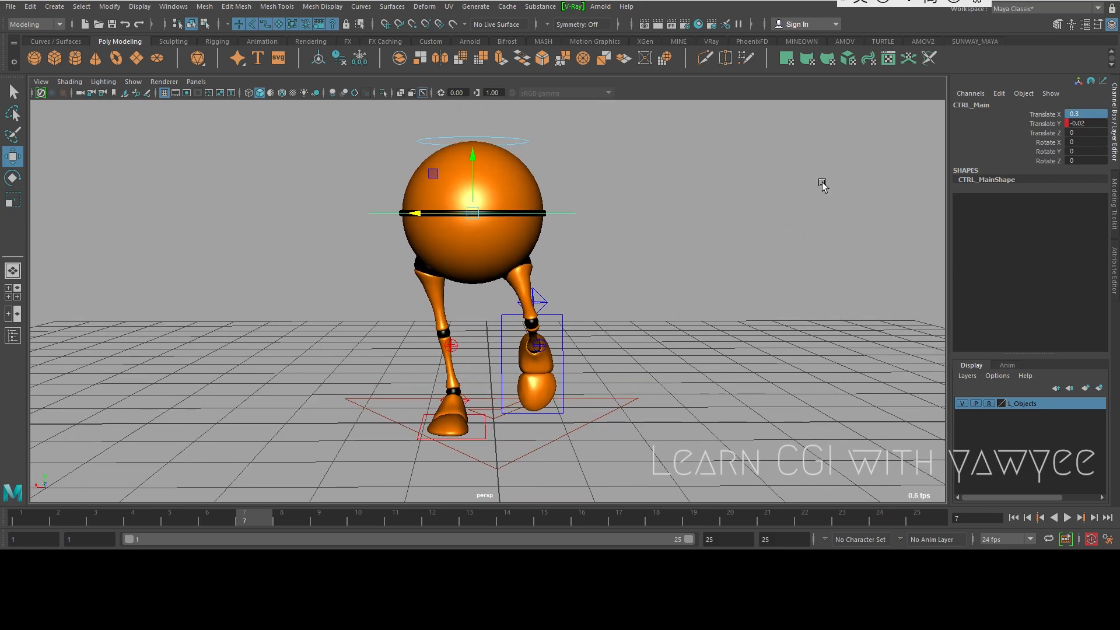
{"action": "right_click", "coordinate": [1048, 115]}
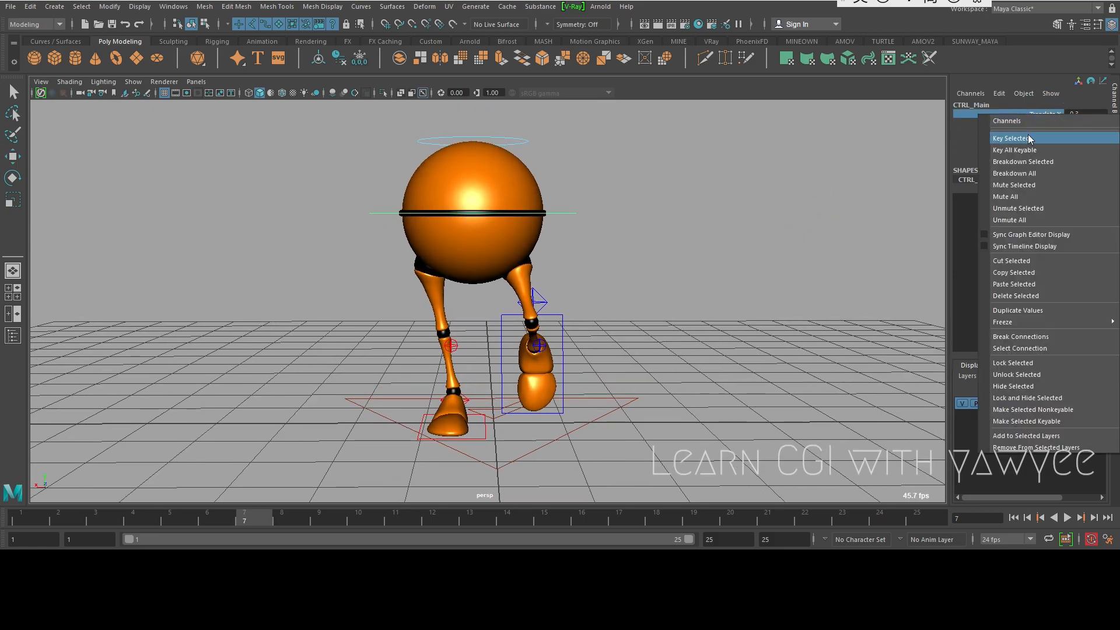
{"action": "left_click", "coordinate": [1028, 134]}
- Set and key the main body control's Translate X at 0 on frame 1
{"action": "left_click_drag", "start_coordinate": [149, 520], "coordinate": [8, 458]}
{"action": "double_click", "coordinate": [1086, 114]}
{"action": "type", "text": "0"}
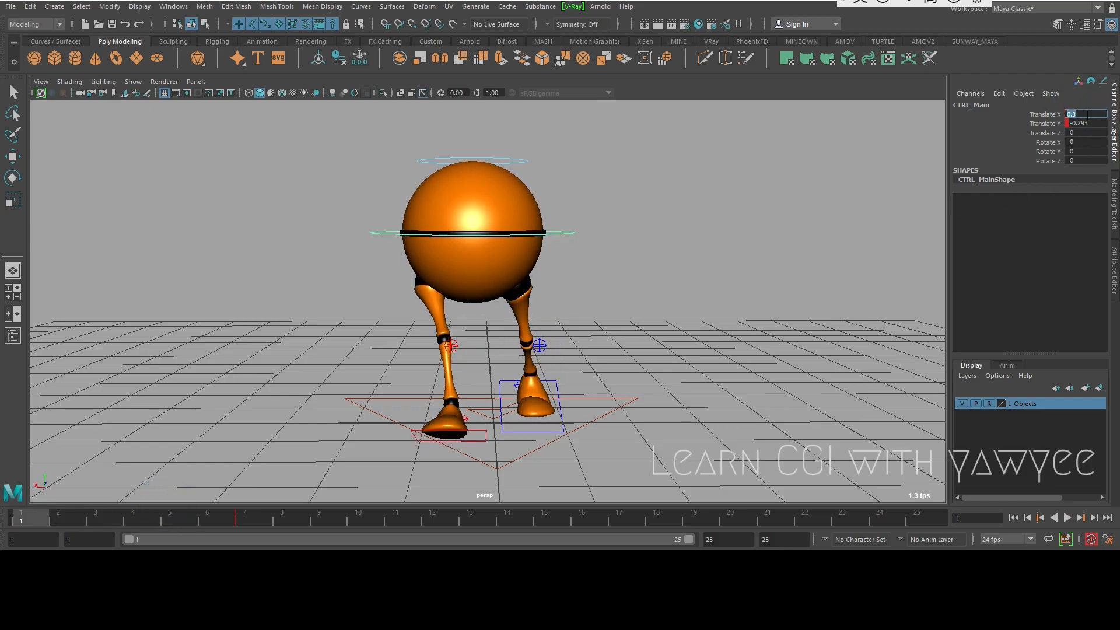
{"action": "key", "text": "Return"}
{"action": "left_click", "coordinate": [1050, 112]}
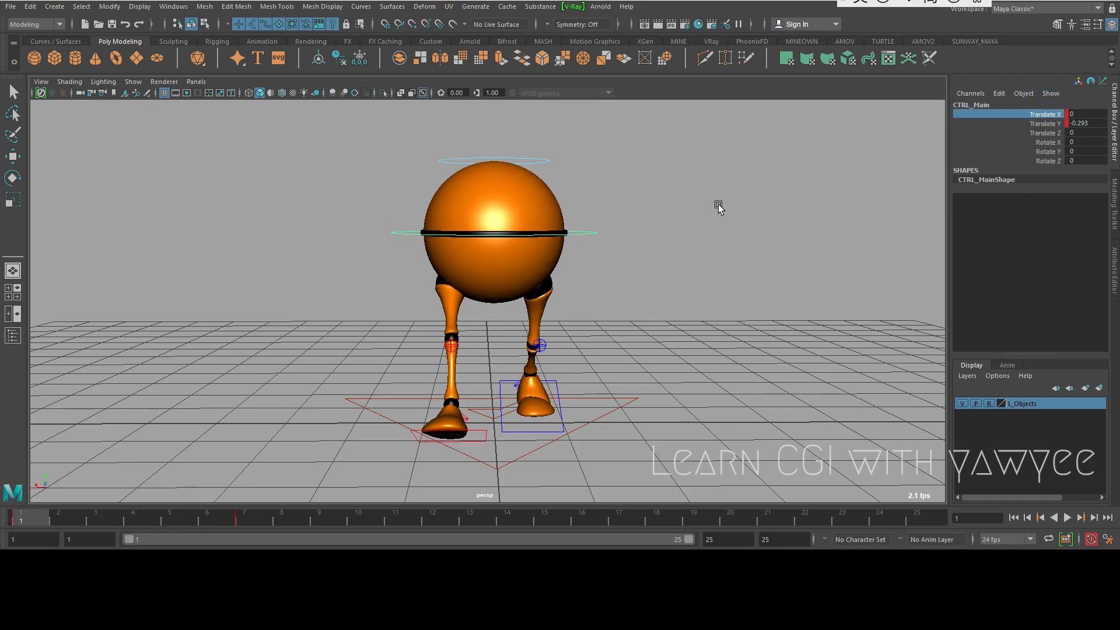
{"action": "right_click_drag", "start_coordinate": [682, 205], "coordinate": [693, 301], "text": "alt"}
- Set the main body control's Translate X to 0 on frames 25 and 13, keying each frame
{"action": "left_click_drag", "start_coordinate": [829, 519], "coordinate": [918, 519]}
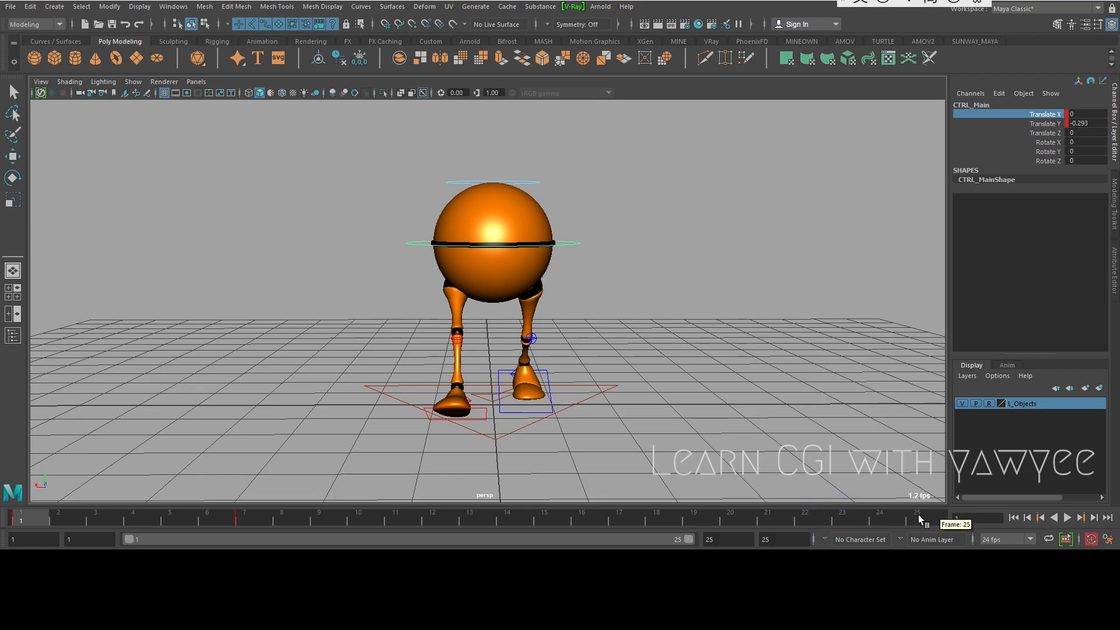
{"action": "double_click", "coordinate": [1073, 113]}
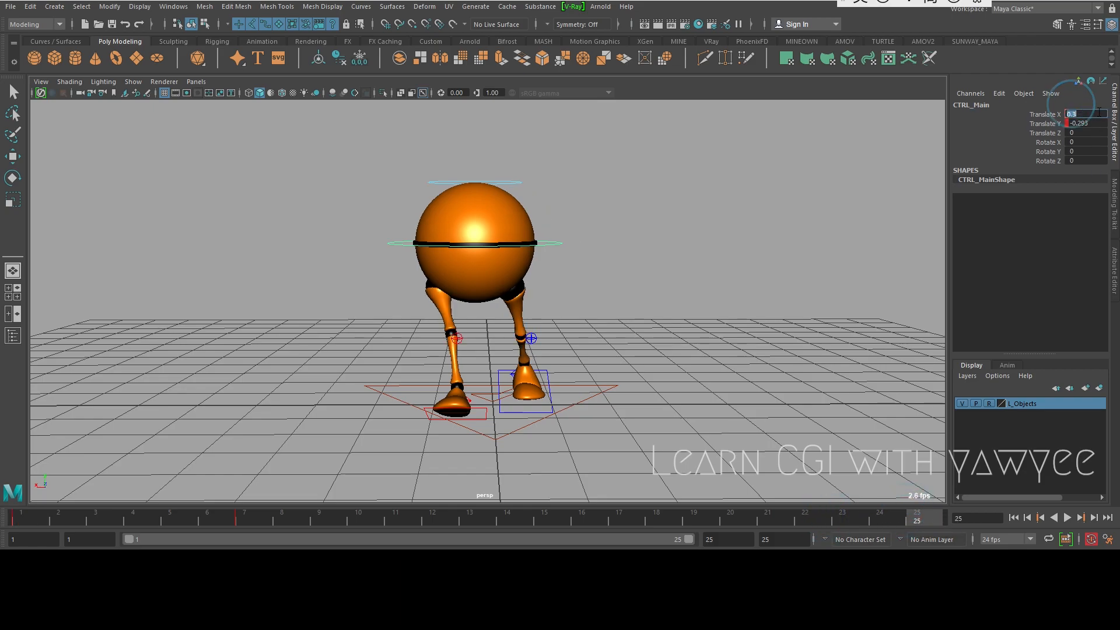
{"action": "type", "text": "0"}
{"action": "key", "text": "Return"}
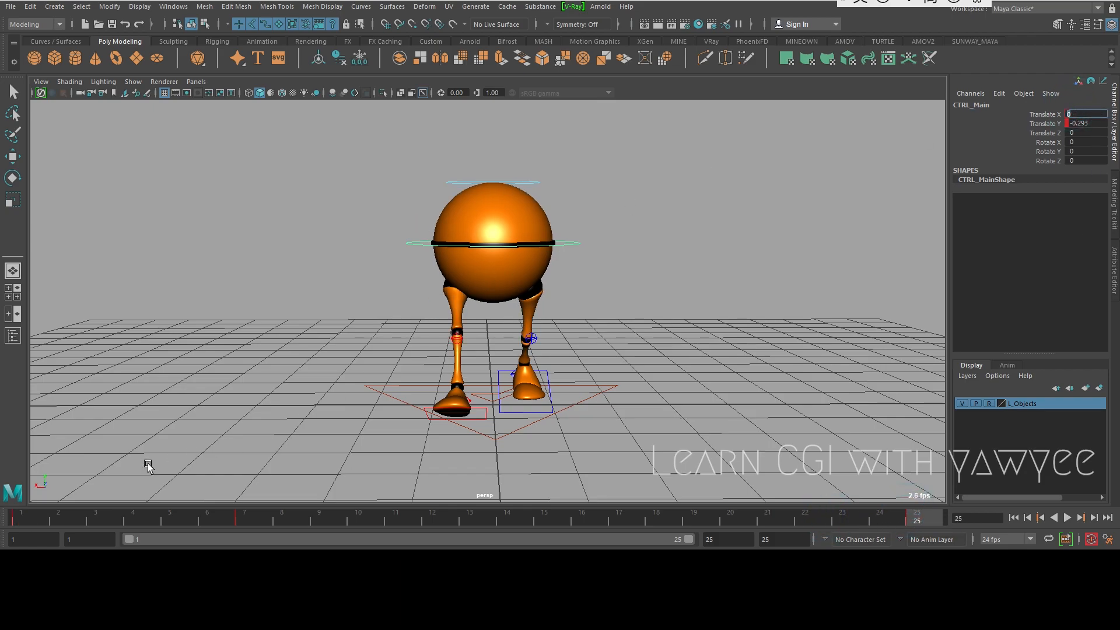
{"action": "left_click_drag", "start_coordinate": [27, 513], "coordinate": [470, 517]}
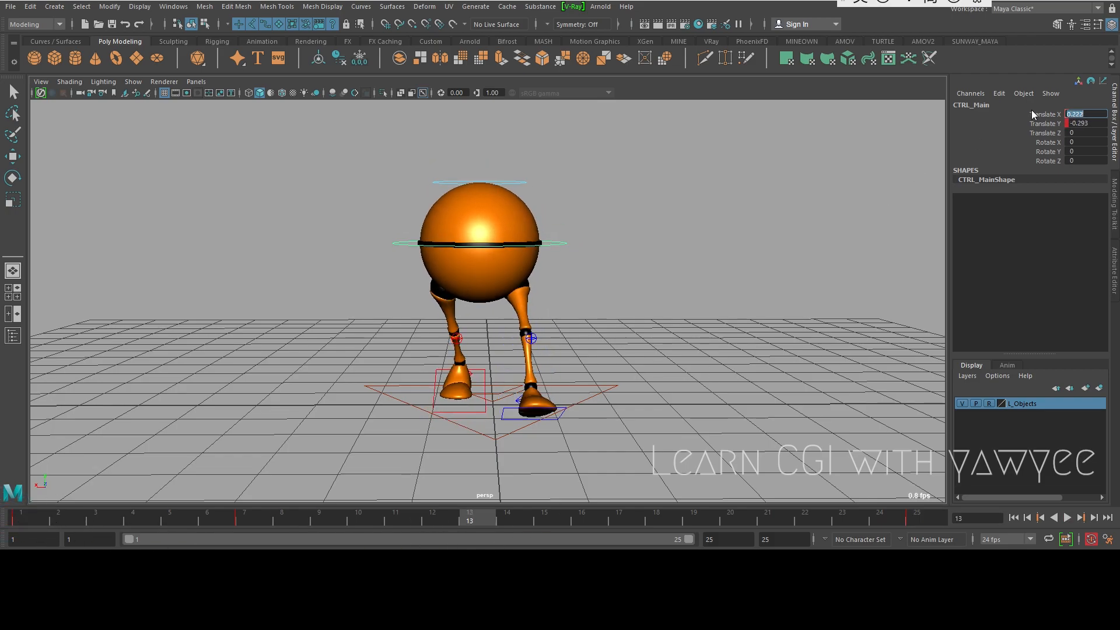
{"action": "type", "text": "0"}
{"action": "key", "text": "Return"}
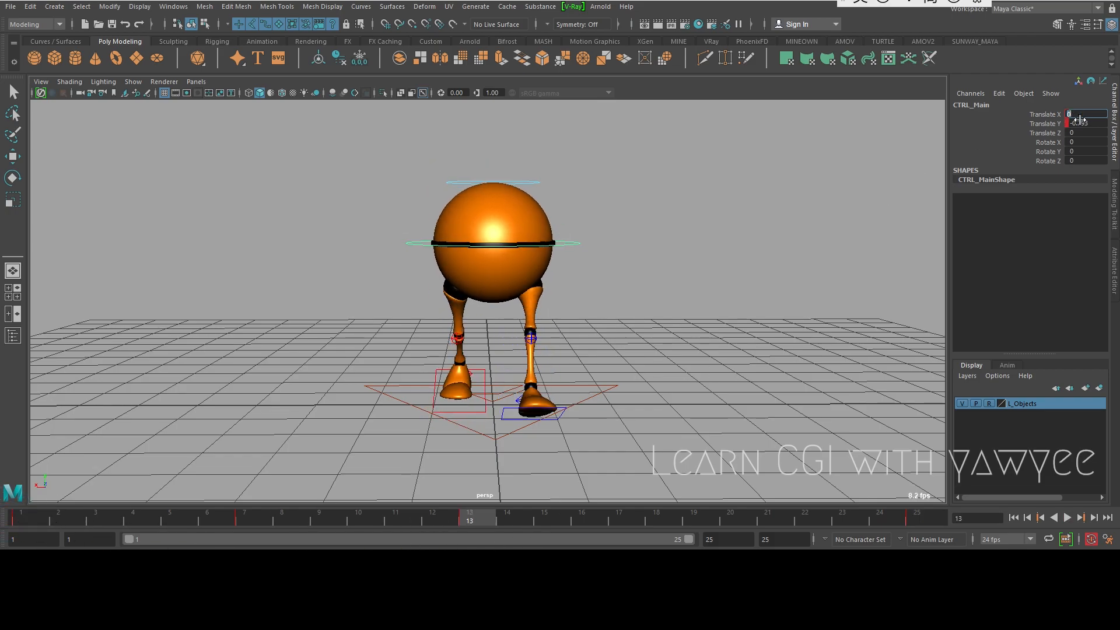
- Key the main body control's Translate X at -0.3 on frame 19 and play back the side-to-side sway
{"action": "left_click_drag", "start_coordinate": [19, 523], "coordinate": [717, 538]}
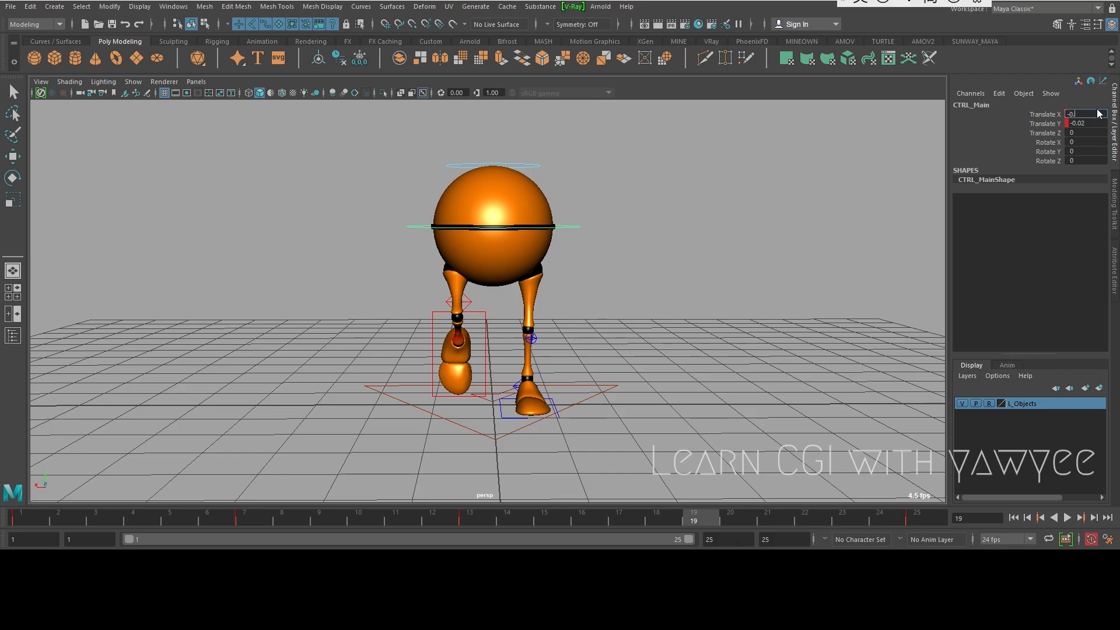
{"action": "key", "text": "Return"}
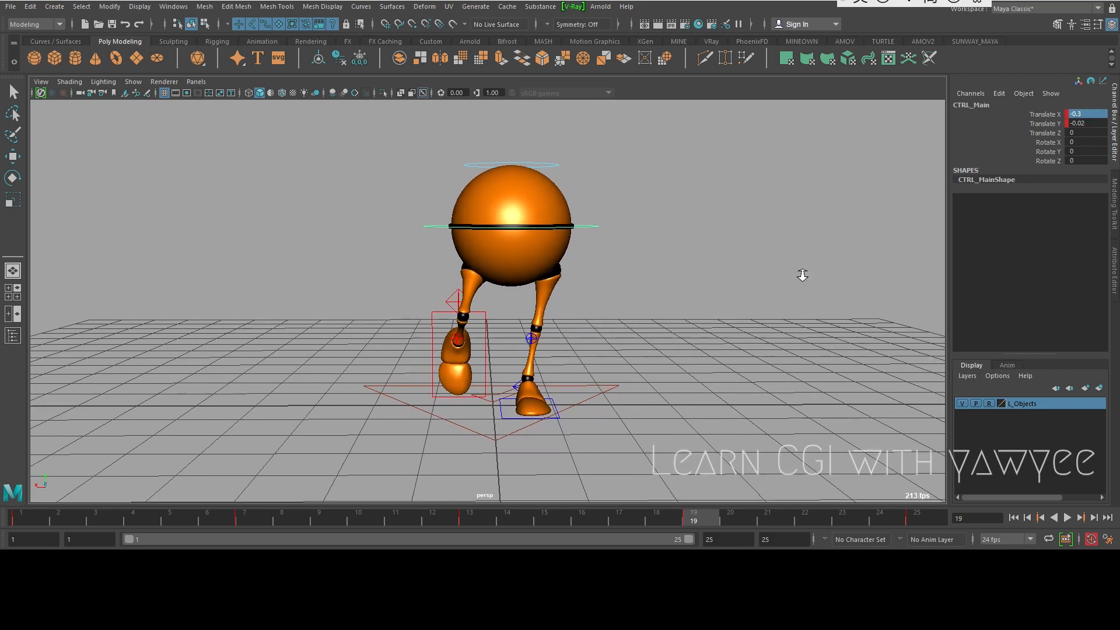
{"action": "key", "text": "alt+v"}
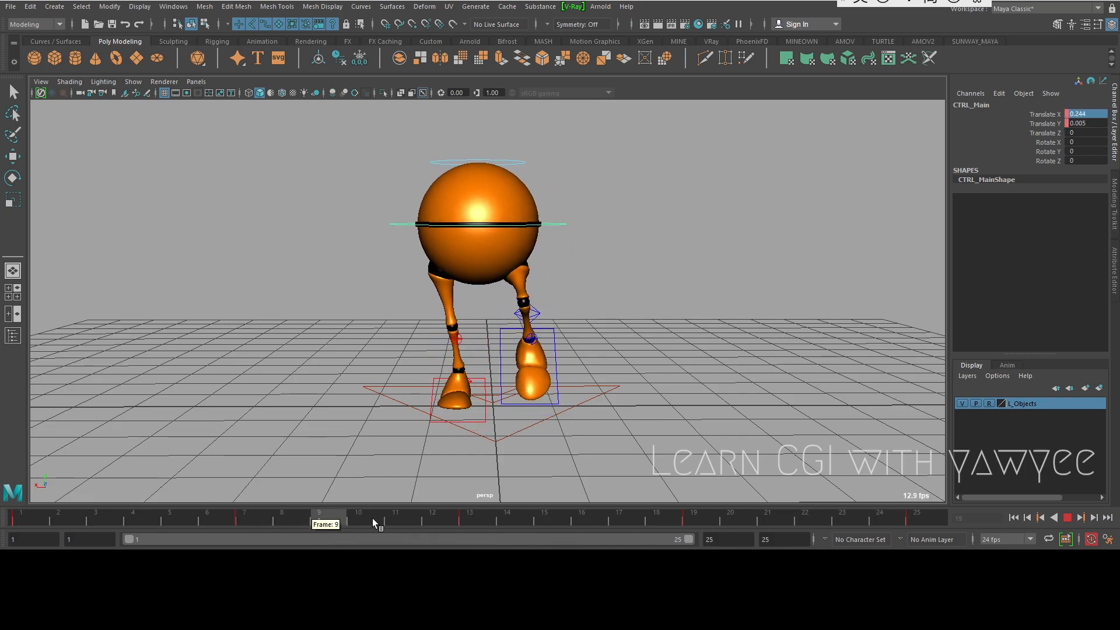
{"action": "key", "text": "Escape"}
{"action": "left_click_drag", "start_coordinate": [613, 333], "coordinate": [753, 304], "text": "alt"}
{"action": "left_click_drag", "start_coordinate": [662, 330], "coordinate": [540, 342], "text": "alt"}
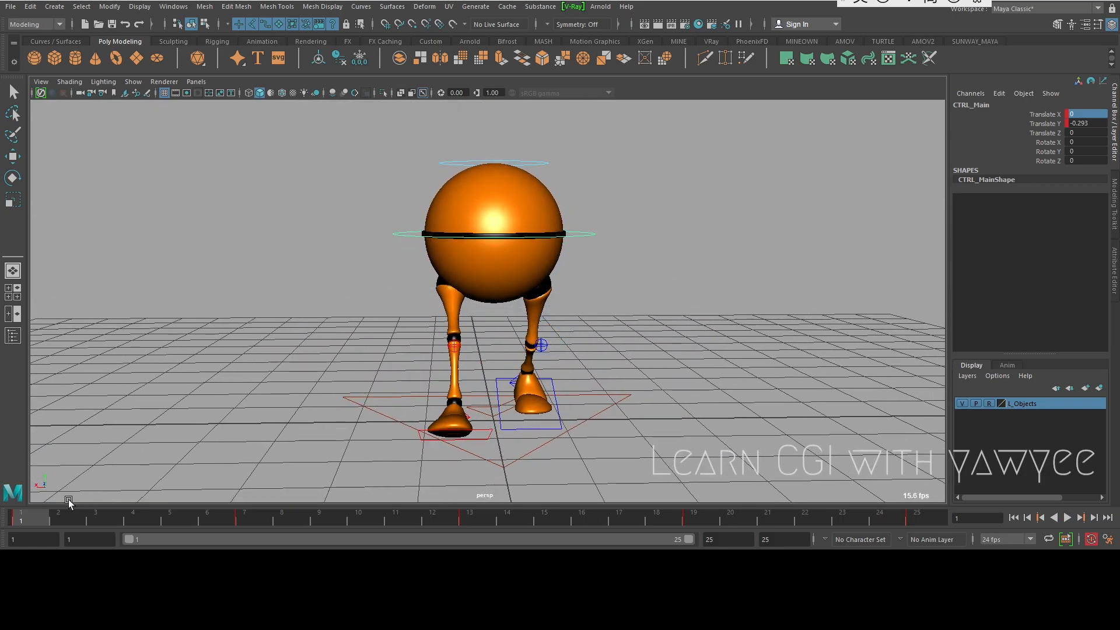
- Try moving the main body control along its horizontal axis at frame 1, and undo the moves
{"action": "mouse_move", "coordinate": [36, 517]}
{"action": "left_mouse_down"}
{"action": "mouse_move", "coordinate": [813, 521]}
{"action": "mouse_move", "coordinate": [543, 542]}
{"action": "mouse_move", "coordinate": [45, 530]}
{"action": "left_mouse_up"}
{"action": "left_click_drag", "start_coordinate": [312, 264], "coordinate": [412, 200], "text": "alt"}
{"action": "key", "text": "e"}
{"action": "mouse_move", "coordinate": [560, 249]}
{"action": "left_mouse_down", "text": "alt"}
{"action": "mouse_move", "coordinate": [657, 255]}
{"action": "mouse_move", "coordinate": [556, 265]}
{"action": "left_mouse_up", "text": "alt"}
{"action": "key", "text": "w"}
{"action": "left_click_drag", "start_coordinate": [742, 182], "coordinate": [695, 222], "text": "alt"}
{"action": "left_click_drag", "start_coordinate": [439, 216], "coordinate": [504, 254]}
{"action": "key", "text": "ctrl+z"}
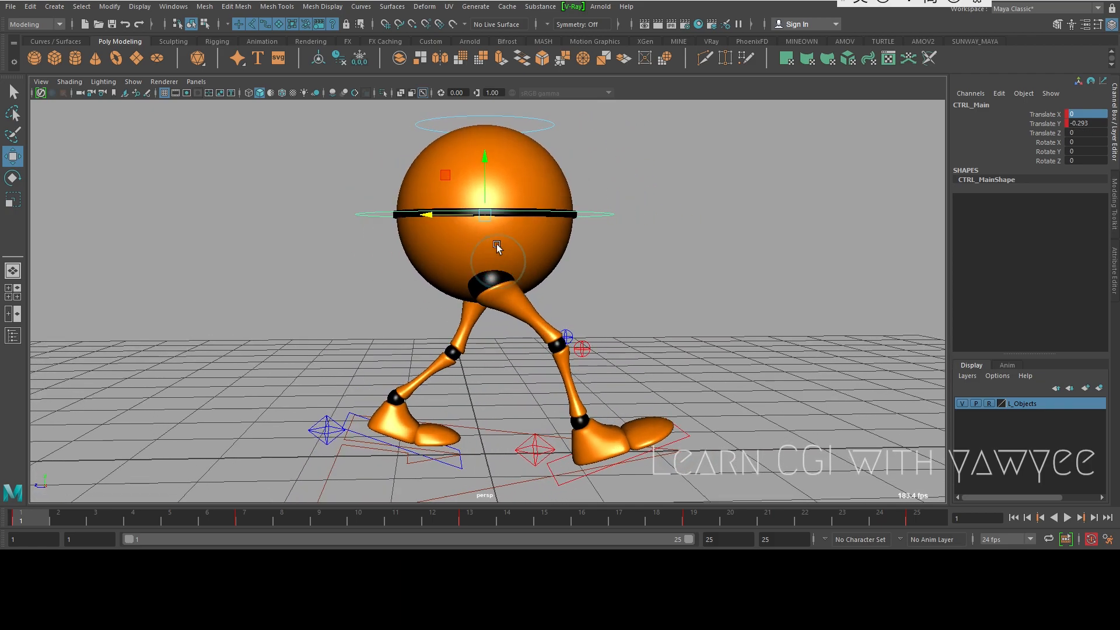
{"action": "left_click_drag", "start_coordinate": [449, 215], "coordinate": [450, 247]}
{"action": "key", "text": "ctrl+z"}
- Try twisting the main body control around Y at frame 1, and return the rotation to 0
{"action": "scroll", "coordinate": [553, 323], "scroll_direction": "down", "scroll_amount": 3}
{"action": "mouse_move", "coordinate": [552, 323]}
{"action": "left_mouse_down", "text": "alt"}
{"action": "mouse_move", "coordinate": [500, 295]}
{"action": "mouse_move", "coordinate": [583, 303]}
{"action": "mouse_move", "coordinate": [604, 289]}
{"action": "mouse_move", "coordinate": [545, 300]}
{"action": "mouse_move", "coordinate": [560, 334]}
{"action": "left_mouse_up", "text": "alt"}
{"action": "key", "text": "e"}
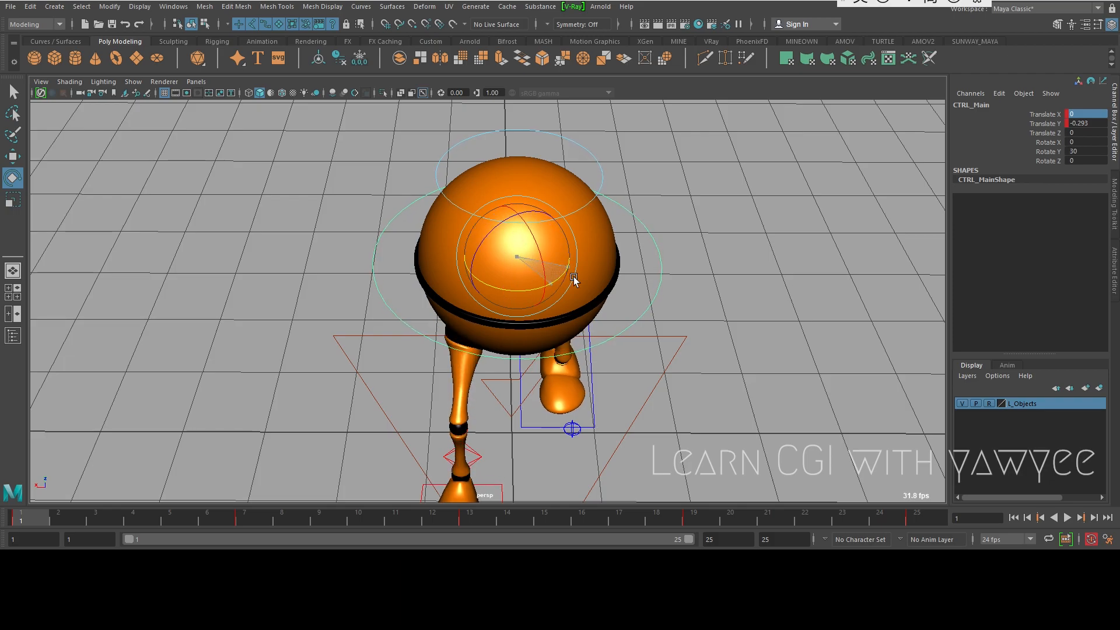
{"action": "left_click_drag", "start_coordinate": [535, 294], "coordinate": [556, 290]}
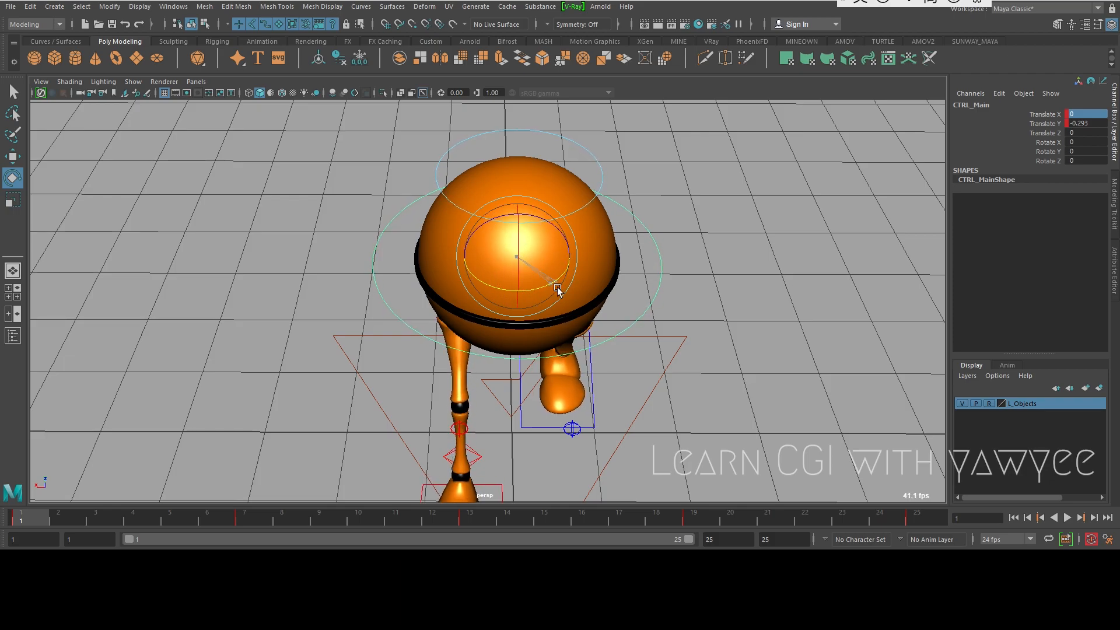
{"action": "left_click_drag", "start_coordinate": [479, 379], "coordinate": [786, 284], "text": "alt"}
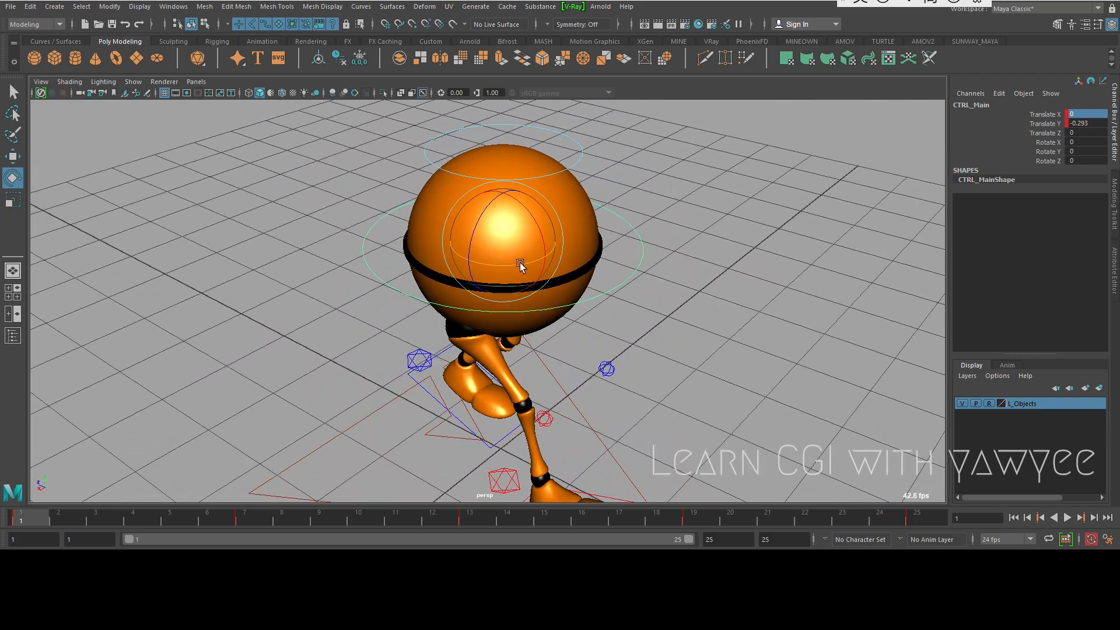
{"action": "left_click_drag", "start_coordinate": [537, 257], "coordinate": [788, 233], "text": "alt"}
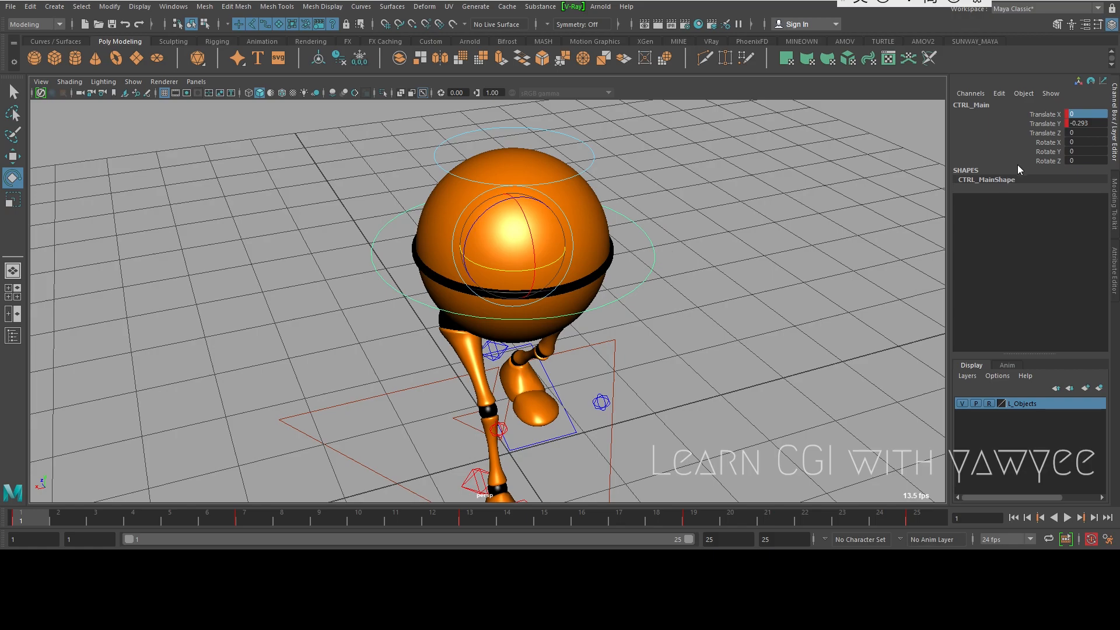
- Rotate the main body control to a Rotate Y of 15 at frame 1 and key only that channel
{"action": "left_click", "coordinate": [1044, 151]}
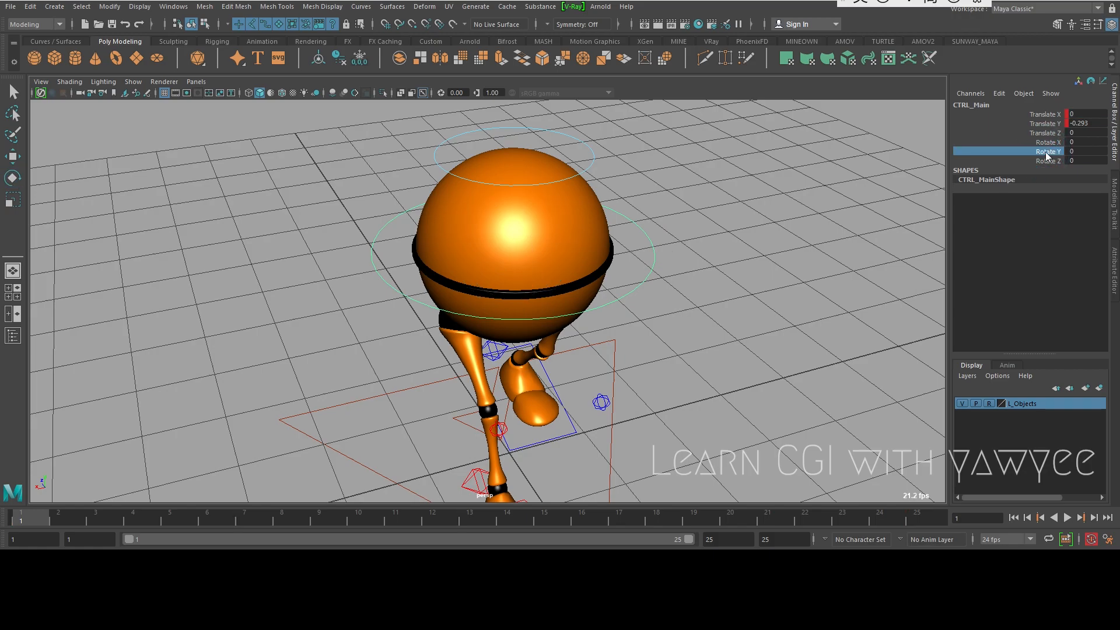
{"action": "left_click_drag", "start_coordinate": [652, 283], "coordinate": [601, 291], "text": "alt"}
{"action": "key", "text": "e"}
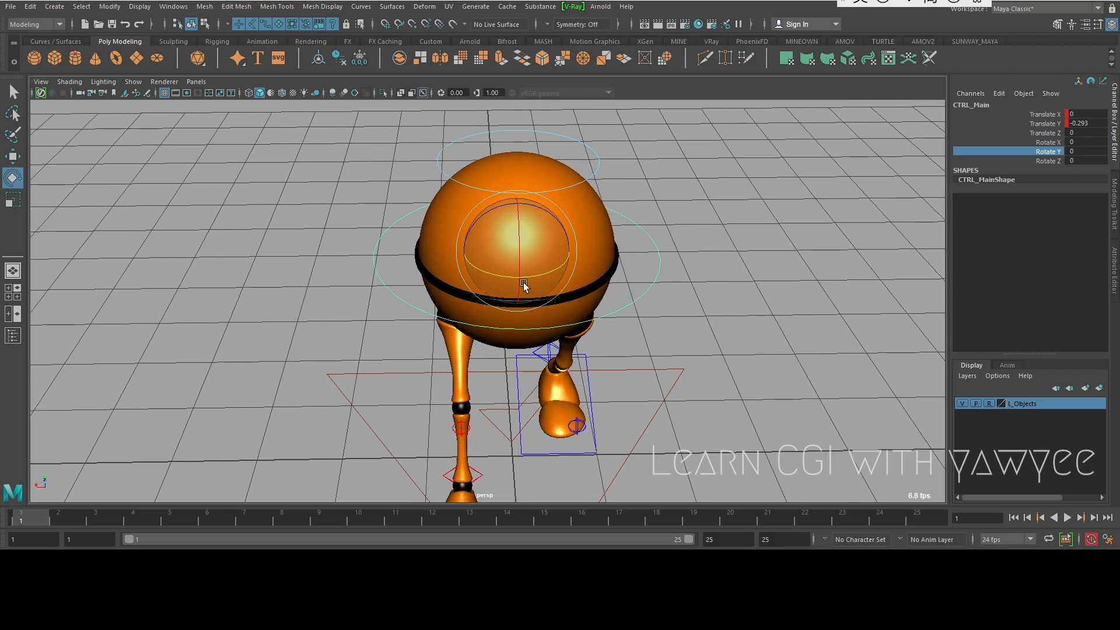
{"action": "left_click_drag", "start_coordinate": [504, 277], "coordinate": [517, 275]}
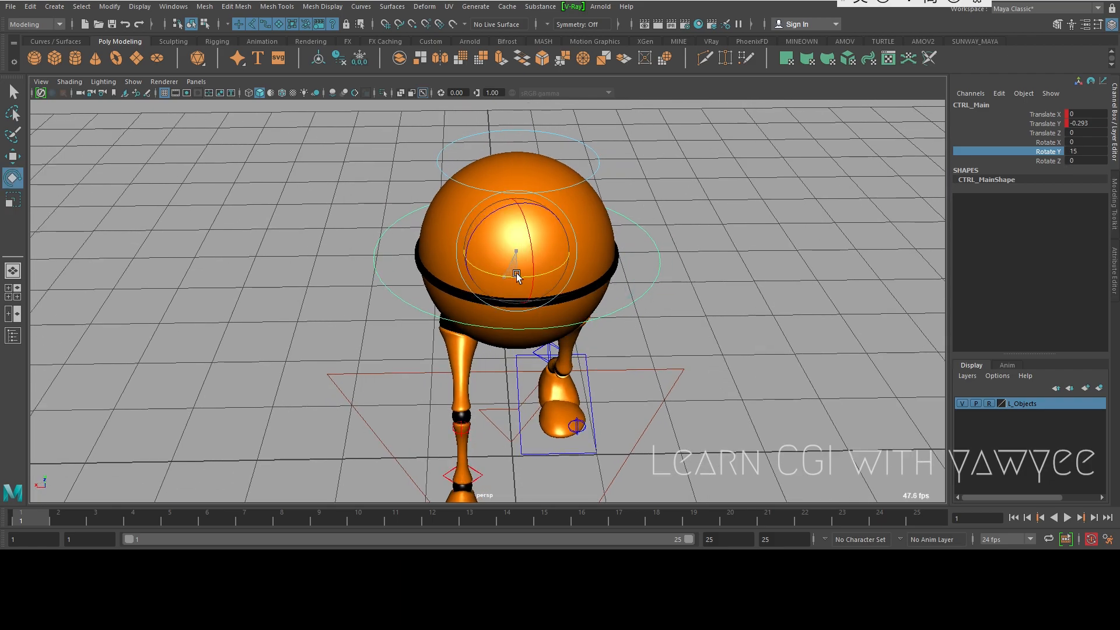
{"action": "left_click_drag", "start_coordinate": [420, 313], "coordinate": [601, 232], "text": "alt"}
{"action": "left_click_drag", "start_coordinate": [500, 248], "coordinate": [485, 247]}
{"action": "key", "text": "ctrl+z"}
{"action": "left_click_drag", "start_coordinate": [552, 238], "coordinate": [530, 302], "text": "alt"}
{"action": "left_click_drag", "start_coordinate": [568, 368], "coordinate": [643, 270], "text": "alt"}
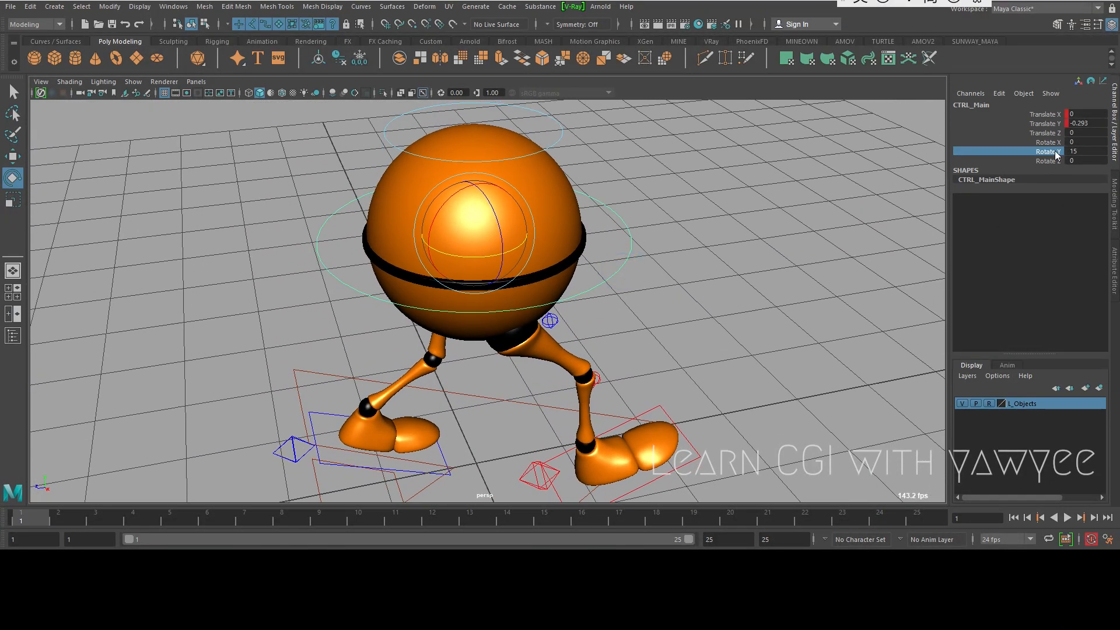
{"action": "right_click", "coordinate": [1057, 153]}
{"action": "left_click", "coordinate": [1038, 169]}
- Key the main body control's Rotate Y at 15 on frame 25
{"action": "left_click_drag", "start_coordinate": [319, 505], "coordinate": [950, 512]}
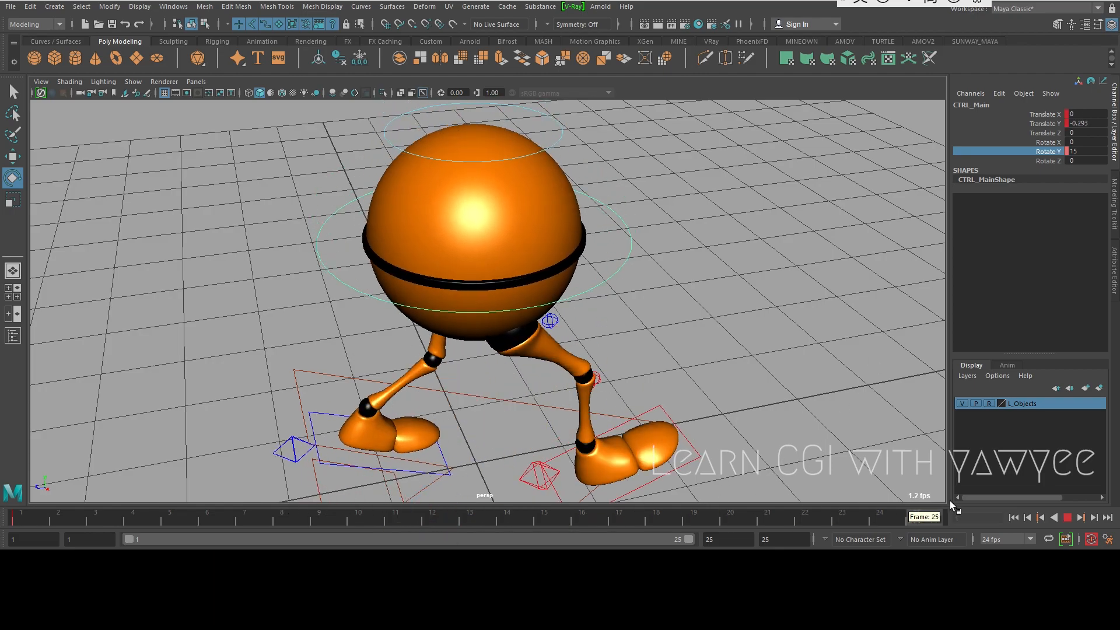
{"action": "right_click", "coordinate": [1057, 154]}
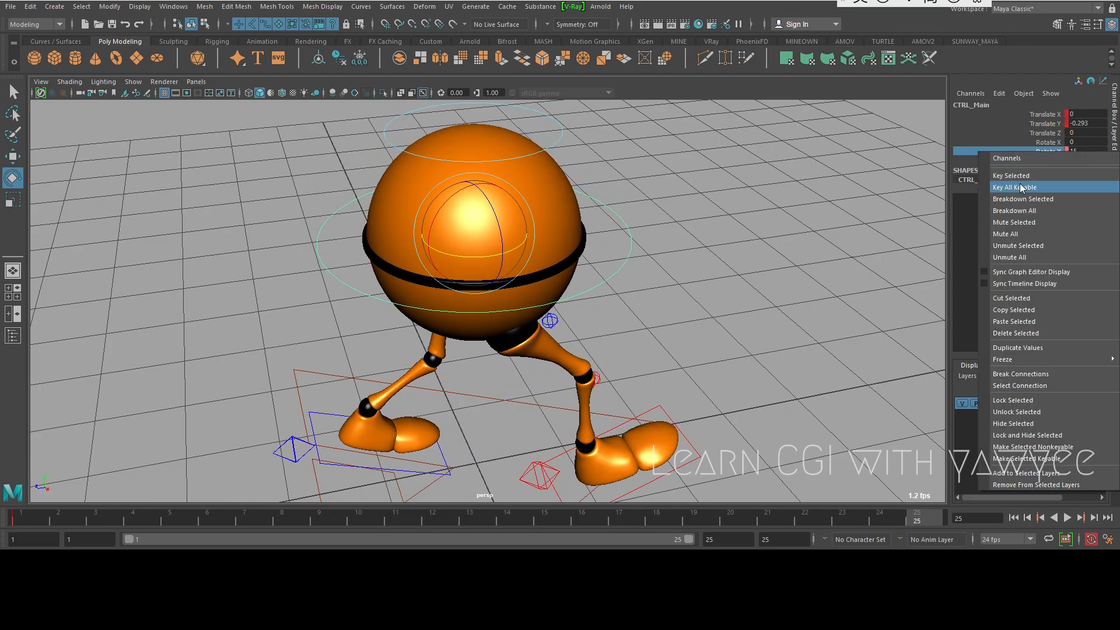
{"action": "left_click", "coordinate": [1030, 179]}
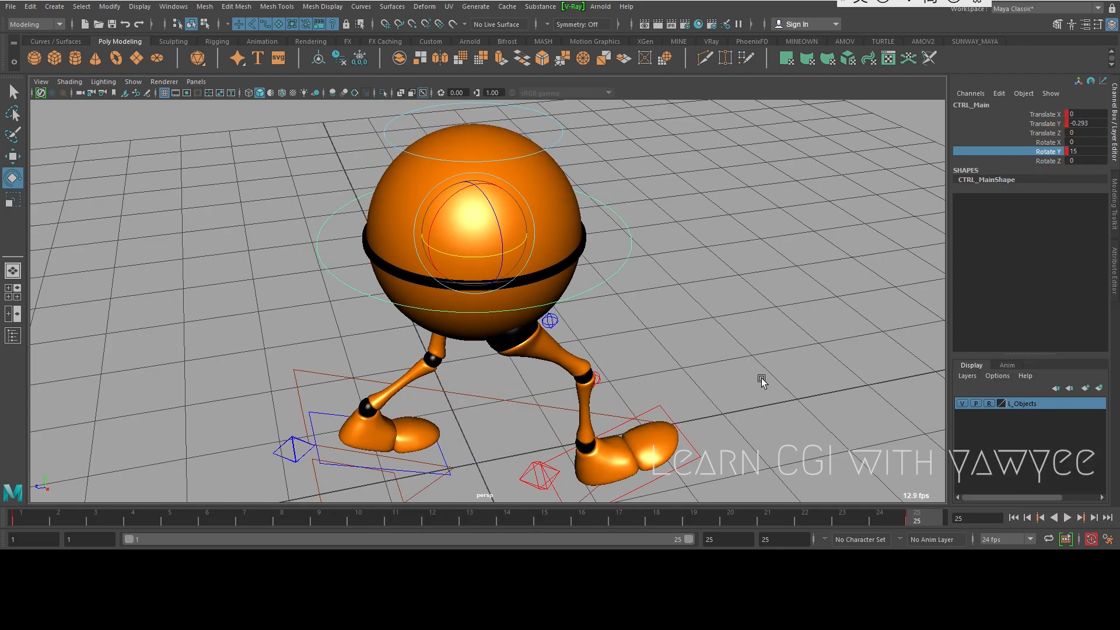
- Set the main body control's Rotate Y to -15 at frame 13 and key that channel
{"action": "left_click", "coordinate": [470, 518]}
{"action": "double_click", "coordinate": [1078, 151]}
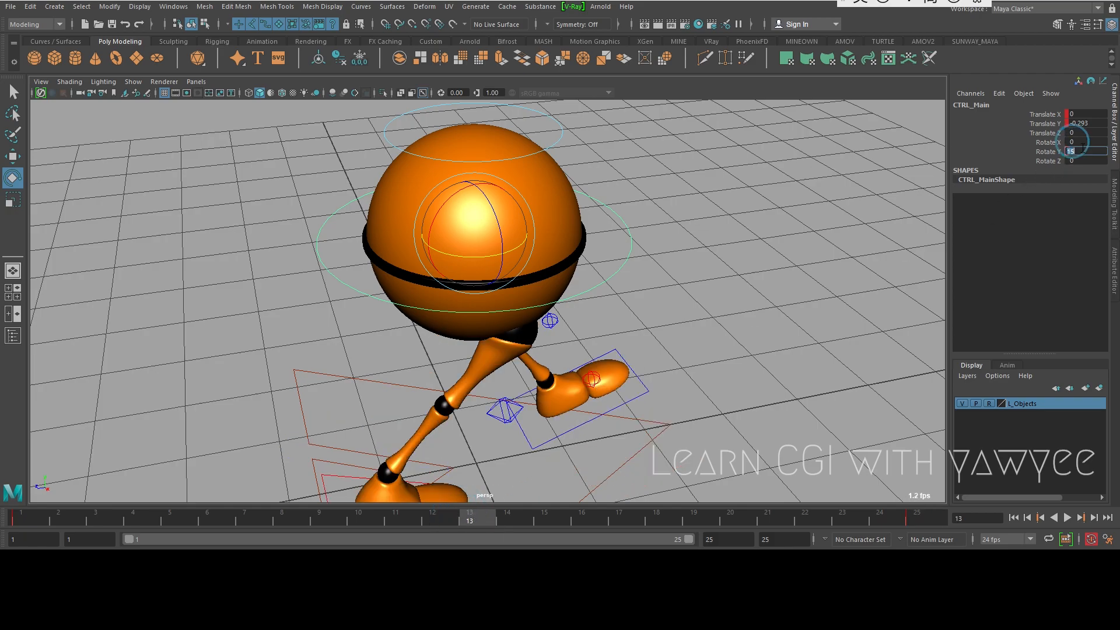
{"action": "key", "text": "Return"}
{"action": "left_click_drag", "start_coordinate": [747, 264], "coordinate": [642, 244], "text": "alt"}
{"action": "left_click", "coordinate": [1051, 151]}
{"action": "right_click", "coordinate": [1048, 150]}
{"action": "left_click", "coordinate": [1025, 170]}
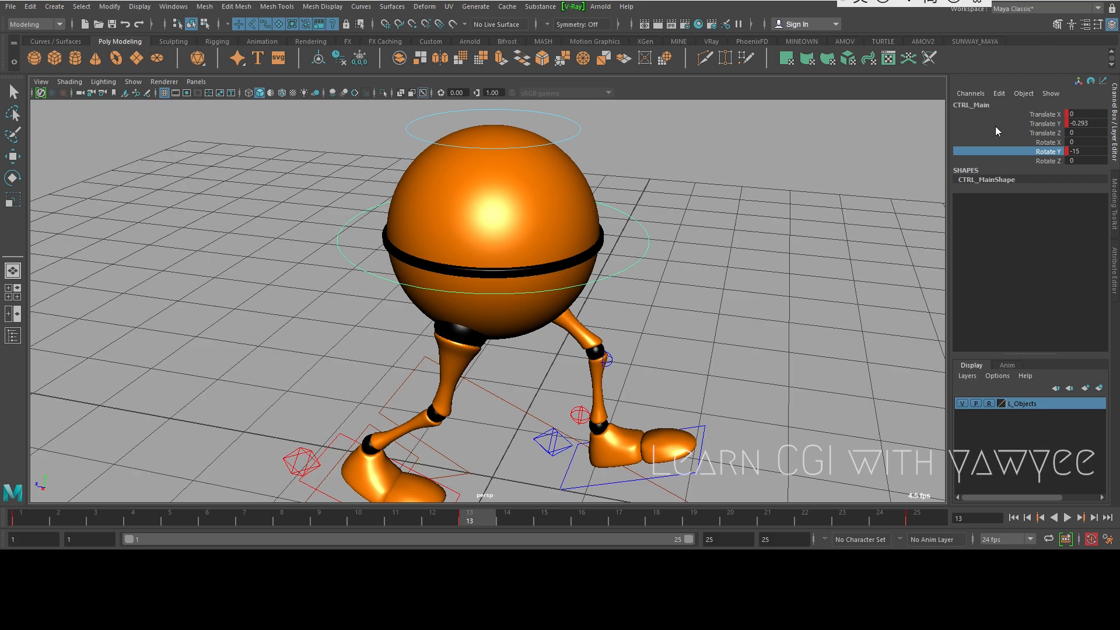
- Examine the body twist against the leg positions at frame 13 from several angles
{"action": "left_click_drag", "start_coordinate": [885, 181], "coordinate": [665, 227], "text": "alt"}
{"action": "right_click_drag", "start_coordinate": [665, 226], "coordinate": [767, 261], "text": "alt"}
{"action": "middle_click_drag", "start_coordinate": [700, 282], "coordinate": [631, 275], "text": "alt"}
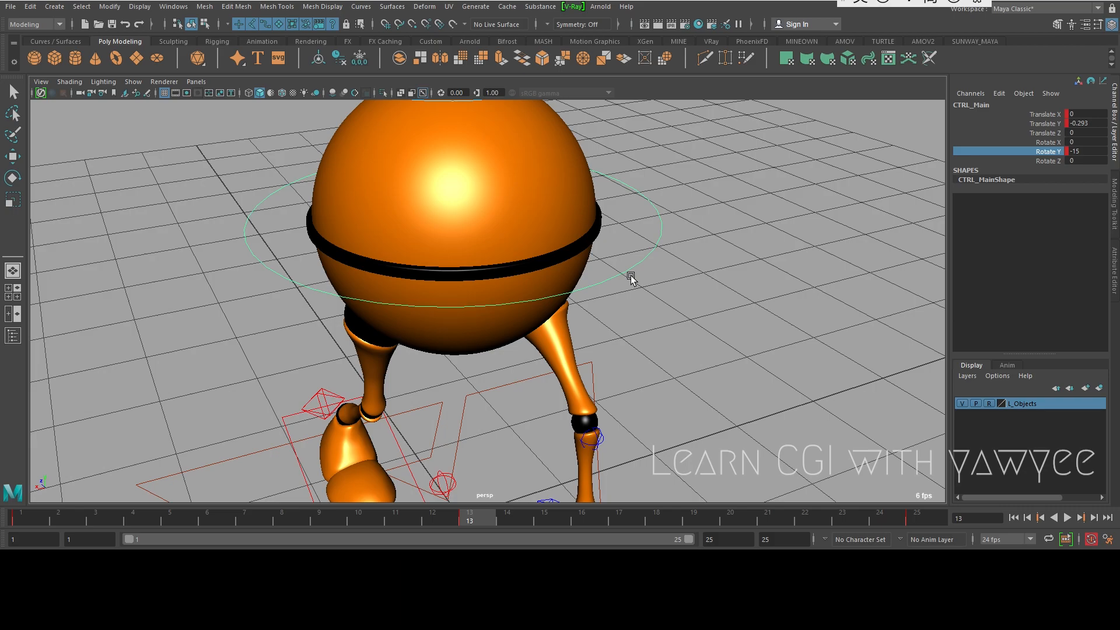
{"action": "left_click_drag", "start_coordinate": [603, 304], "coordinate": [555, 298], "text": "alt"}
{"action": "right_click_drag", "start_coordinate": [595, 295], "coordinate": [408, 313], "text": "alt"}
{"action": "left_click_drag", "start_coordinate": [379, 302], "coordinate": [412, 280], "text": "alt"}
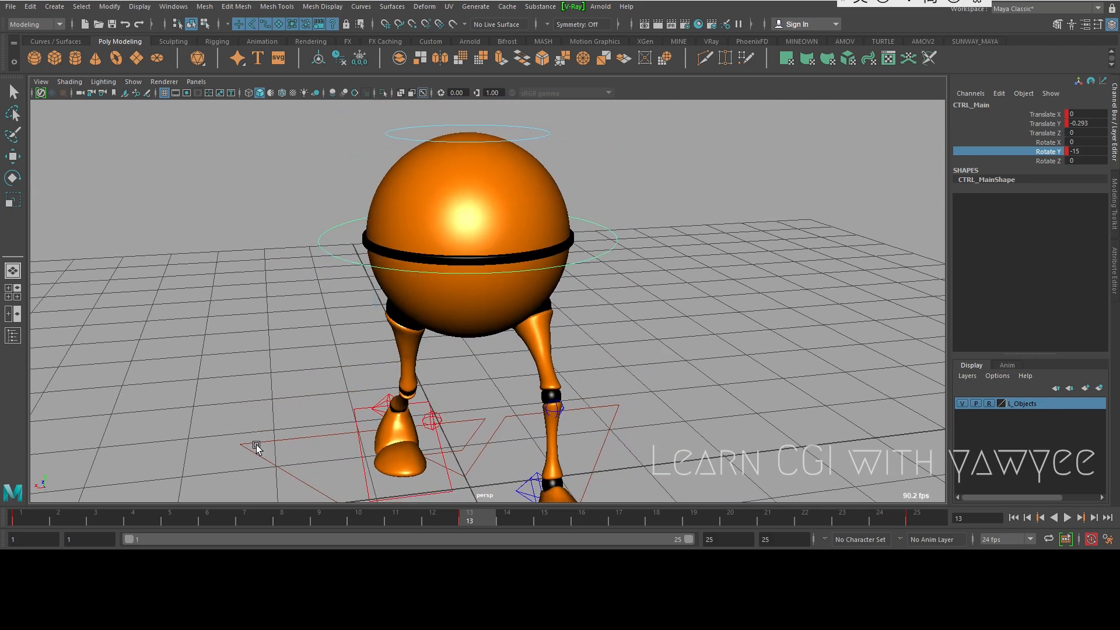
- Scrub to frame 25 and try tilting the main body control with the Rotate tool
{"action": "left_click_drag", "start_coordinate": [54, 513], "coordinate": [925, 540]}
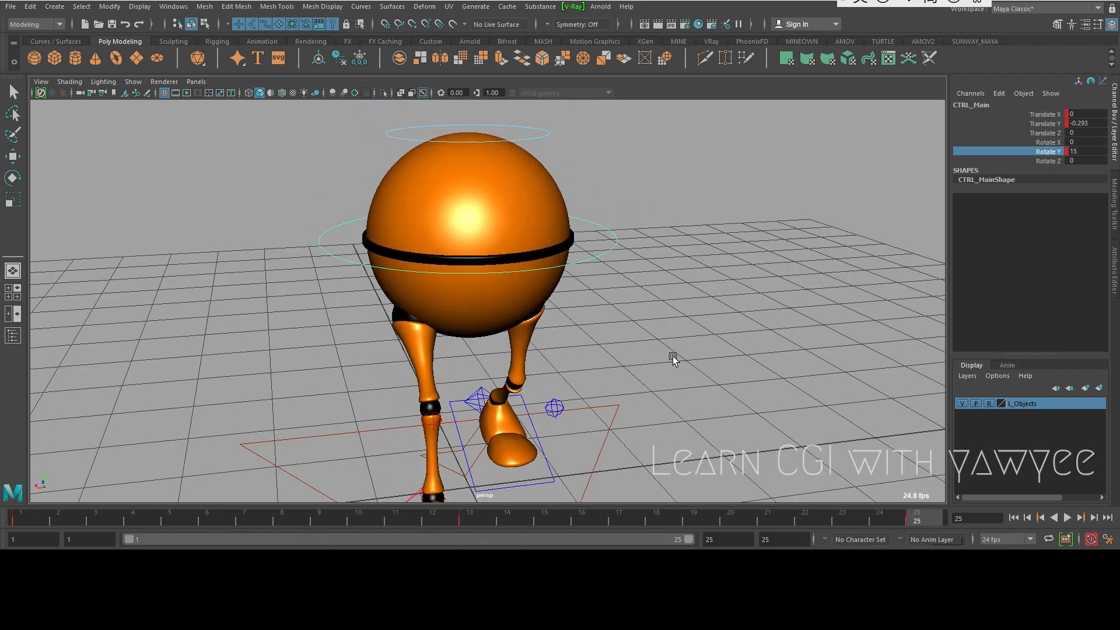
{"action": "left_click", "coordinate": [631, 337]}
{"action": "key", "text": "e"}
{"action": "left_click_drag", "start_coordinate": [631, 343], "coordinate": [655, 343], "text": "alt"}
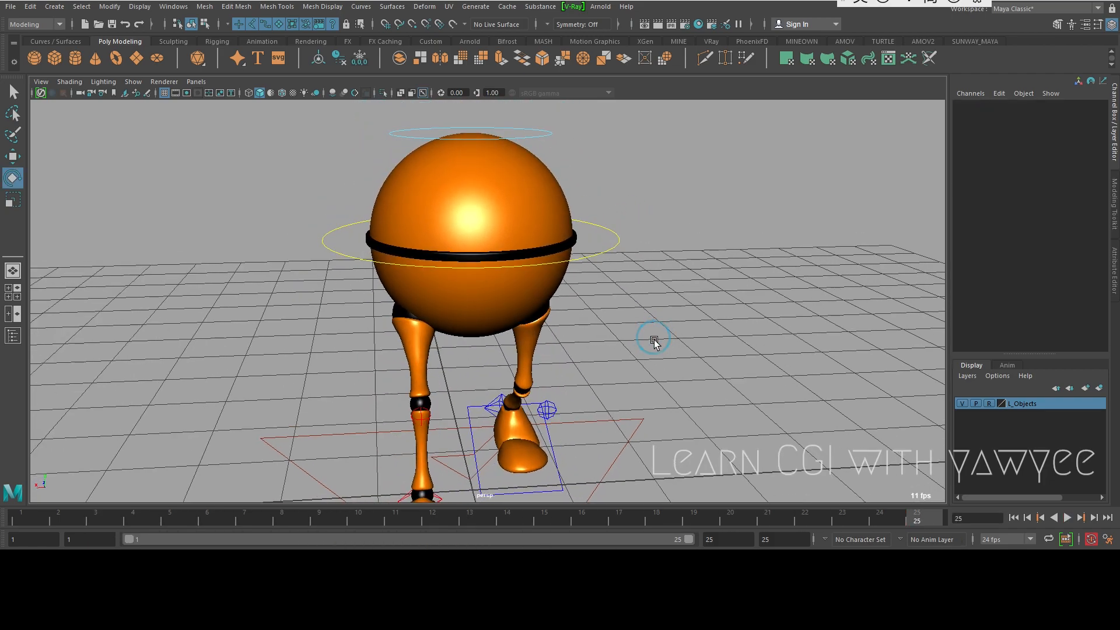
{"action": "left_click", "coordinate": [603, 255]}
{"action": "left_click_drag", "start_coordinate": [603, 255], "coordinate": [496, 308], "text": "alt"}
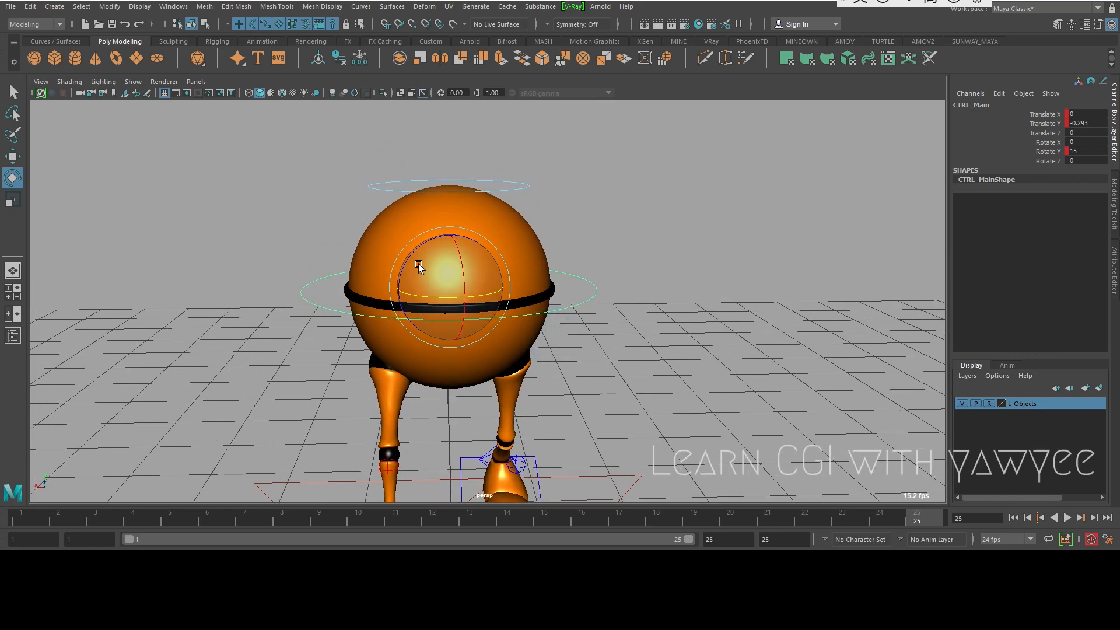
{"action": "left_click_drag", "start_coordinate": [450, 266], "coordinate": [415, 281], "text": "alt"}
{"action": "key", "text": "ctrl+z"}
{"action": "mouse_move", "coordinate": [509, 280]}
{"action": "left_mouse_down", "text": "alt"}
{"action": "mouse_move", "coordinate": [571, 258]}
{"action": "mouse_move", "coordinate": [506, 274]}
{"action": "left_mouse_up", "text": "alt"}
{"action": "left_click_drag", "start_coordinate": [410, 253], "coordinate": [426, 250]}
{"action": "key", "text": "ctrl+z"}
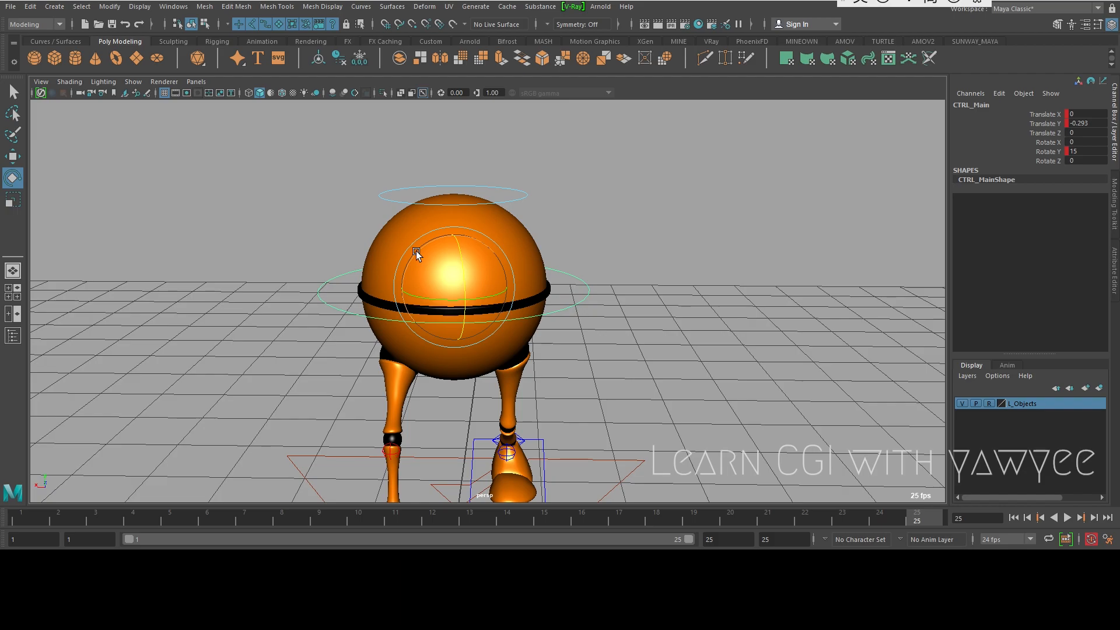
- Magnify the perspective view's axis indicator to check which axis the sideways tilt uses
{"action": "left_click_drag", "start_coordinate": [190, 362], "coordinate": [194, 408], "text": "alt"}
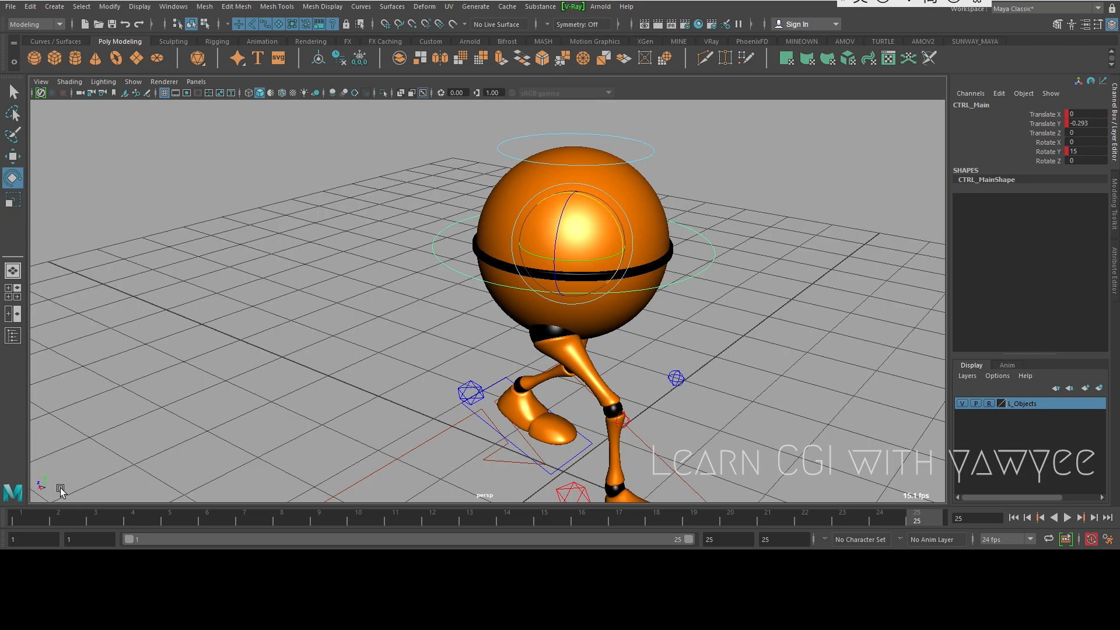
{"action": "key", "text": "super+plus"}
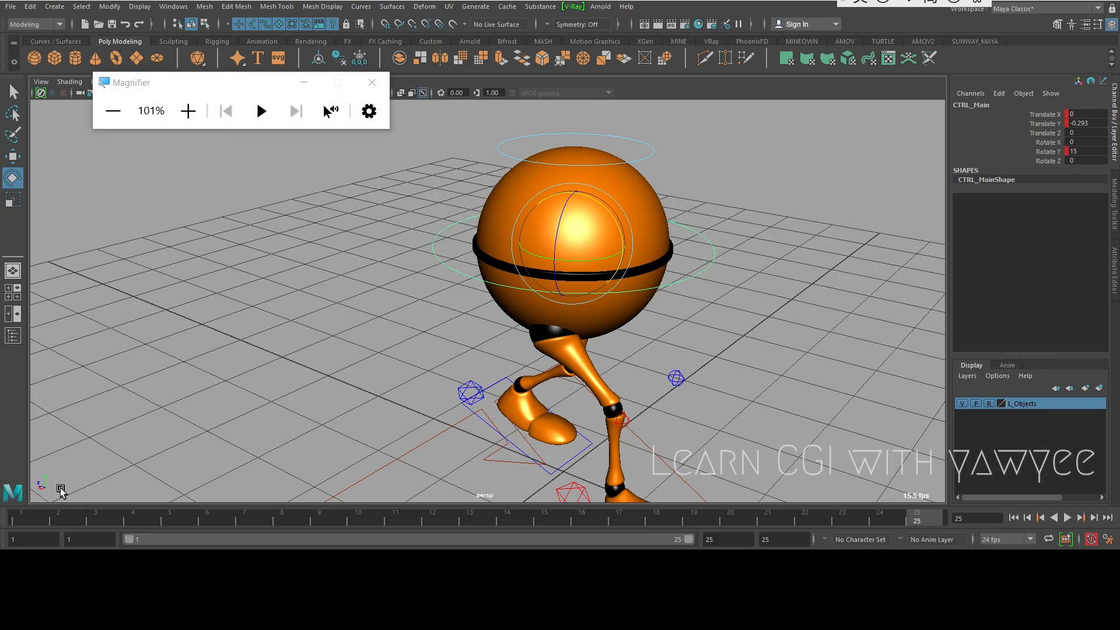
{"action": "key", "text": "super+plus"}
{"action": "key", "text": "super+plus"}
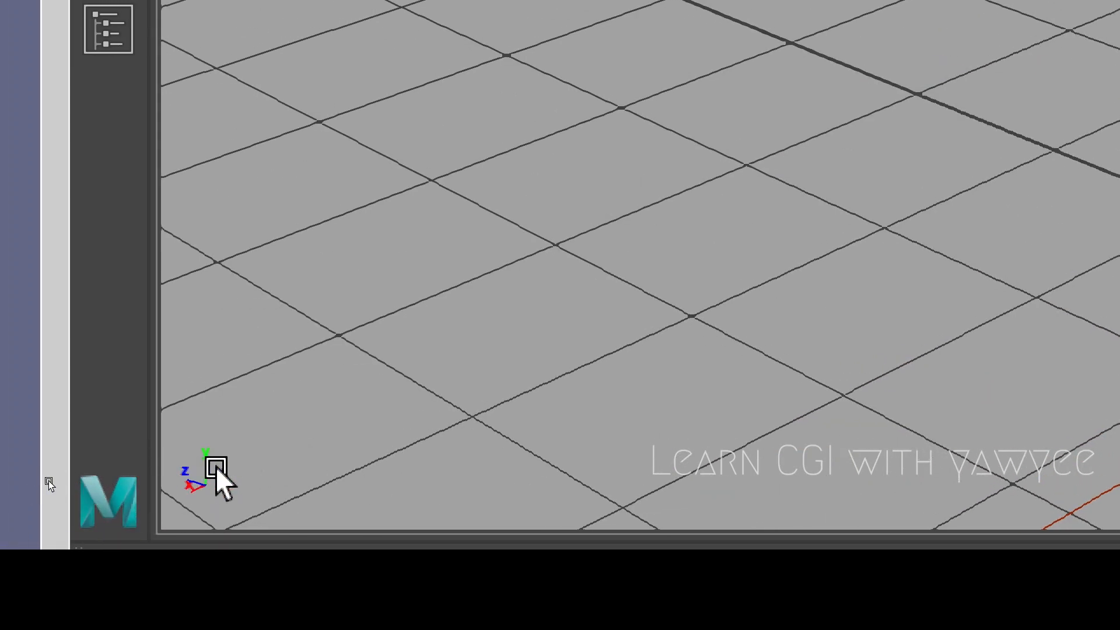
{"action": "left_click", "coordinate": [215, 467]}
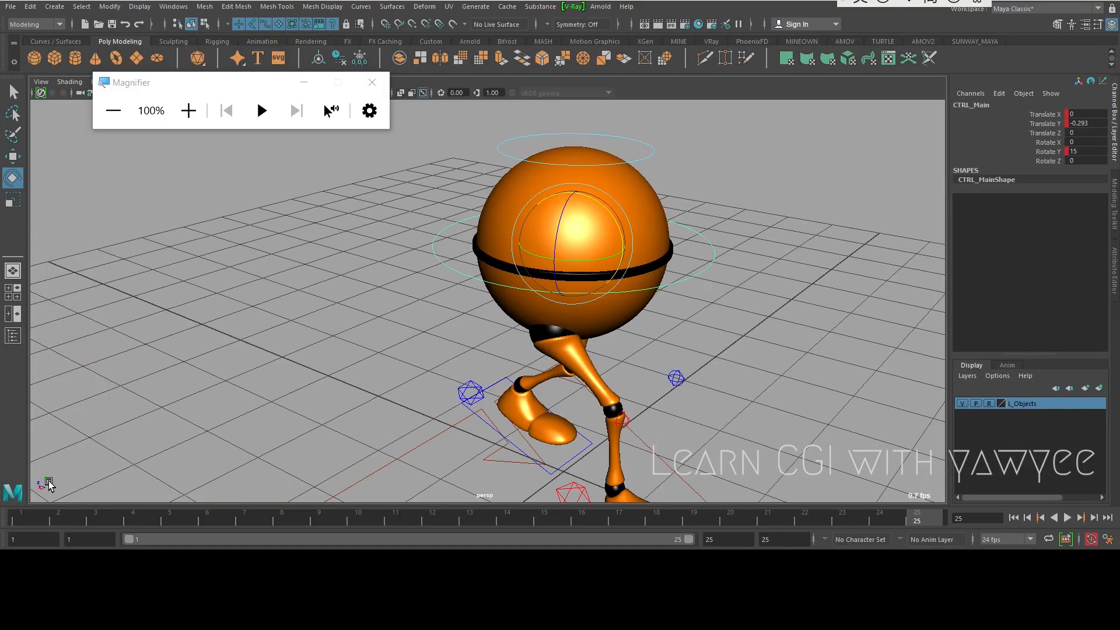
{"action": "left_click", "coordinate": [372, 82]}
- Try tilting the main body control at frame 25 to a Rotate Z of about 9.2, then undo the tilt
{"action": "left_click_drag", "start_coordinate": [643, 250], "coordinate": [524, 238], "text": "alt"}
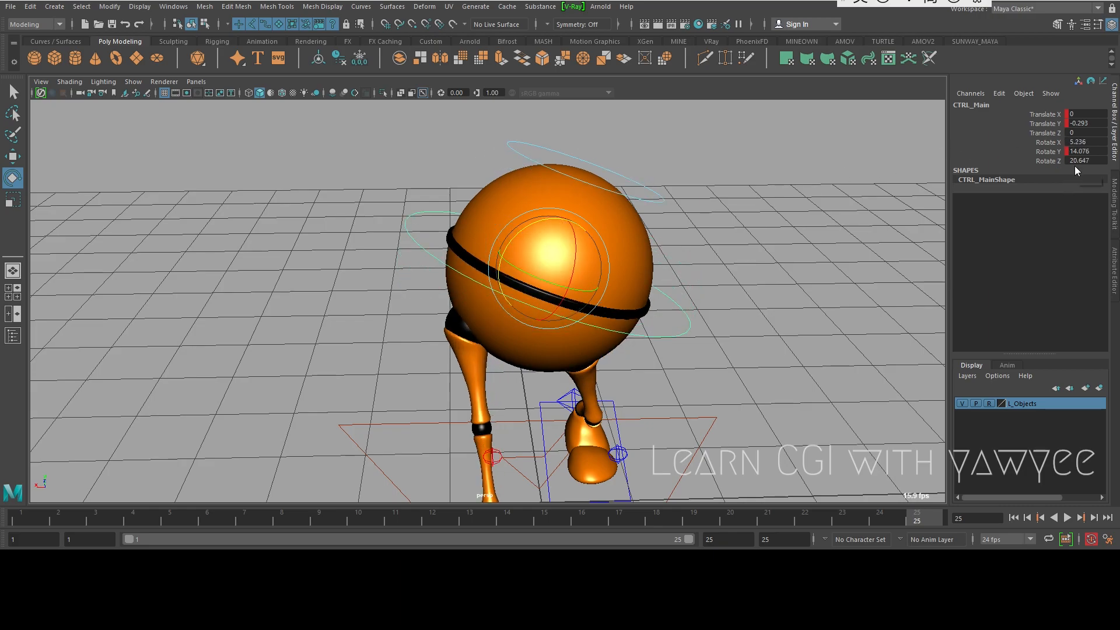
{"action": "key", "text": "ctrl+z"}
{"action": "left_click_drag", "start_coordinate": [722, 260], "coordinate": [553, 258], "text": "alt"}
{"action": "left_click", "coordinate": [1047, 162]}
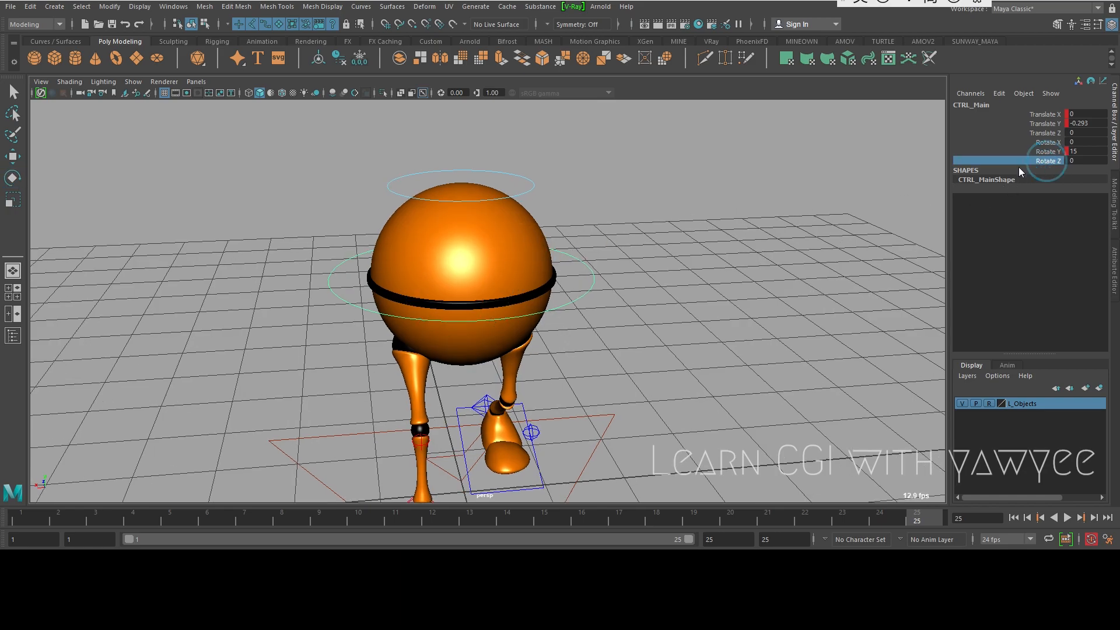
{"action": "middle_click_drag", "start_coordinate": [673, 275], "coordinate": [730, 257]}
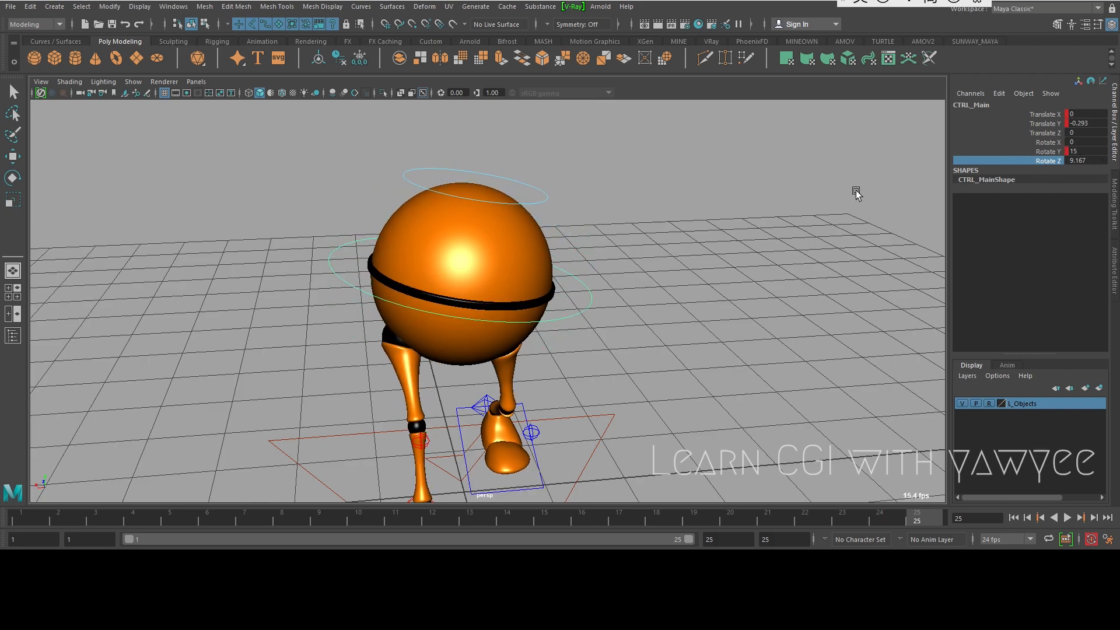
{"action": "key", "text": "ctrl+z"}
- Try rotating the main body control freehand with the Rotate tool's rings and undo the rotation
{"action": "scroll", "coordinate": [528, 223], "scroll_direction": "up", "scroll_amount": 2}
{"action": "key", "text": "e"}
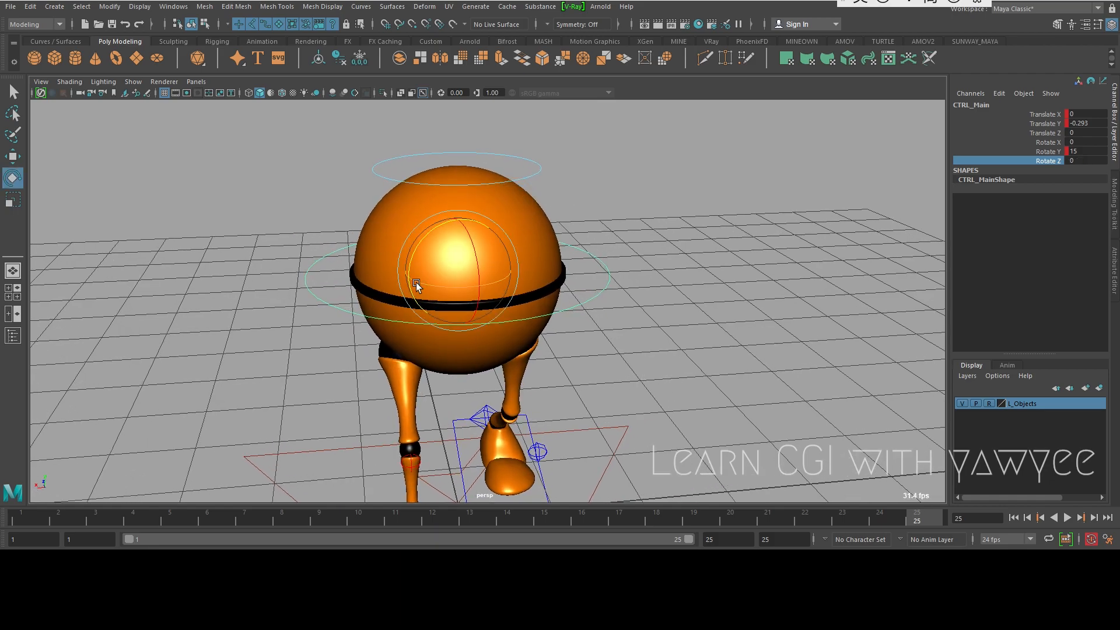
{"action": "right_click_drag", "start_coordinate": [432, 274], "coordinate": [373, 259]}
{"action": "mouse_move", "coordinate": [412, 241]}
{"action": "left_mouse_down"}
{"action": "mouse_move", "coordinate": [426, 237]}
{"action": "mouse_move", "coordinate": [458, 258]}
{"action": "mouse_move", "coordinate": [427, 258]}
{"action": "left_mouse_up"}
{"action": "key", "text": "ctrl+z"}
{"action": "key", "text": "w"}
{"action": "key", "text": "e"}
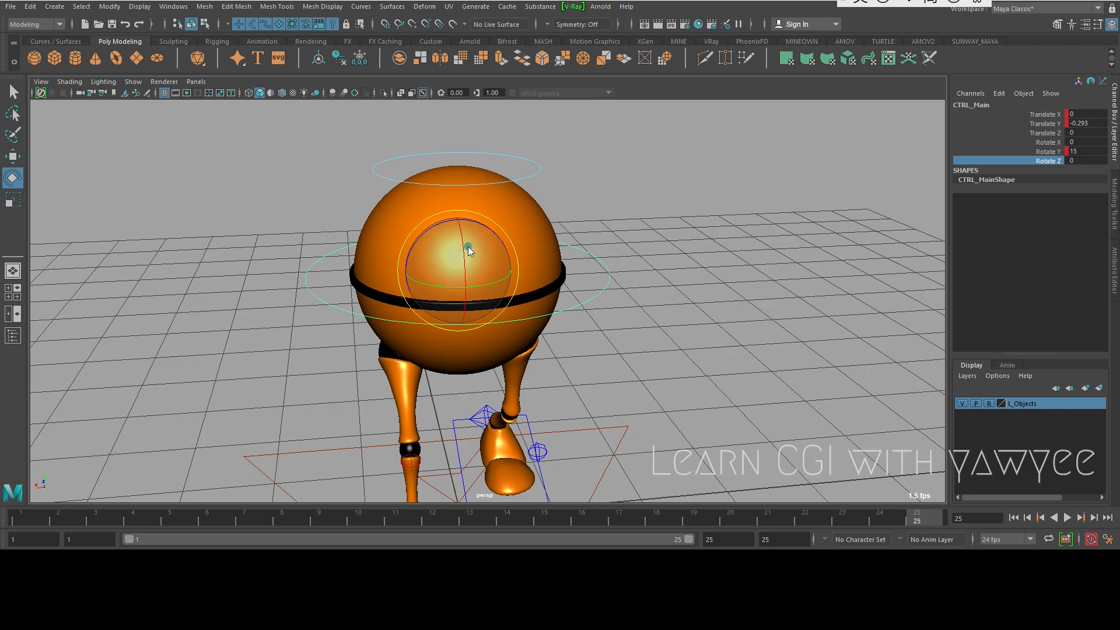
{"action": "mouse_move", "coordinate": [469, 247]}
{"action": "left_mouse_down"}
{"action": "mouse_move", "coordinate": [411, 247]}
{"action": "mouse_move", "coordinate": [420, 228]}
{"action": "mouse_move", "coordinate": [413, 247]}
{"action": "mouse_move", "coordinate": [466, 246]}
{"action": "left_mouse_up"}
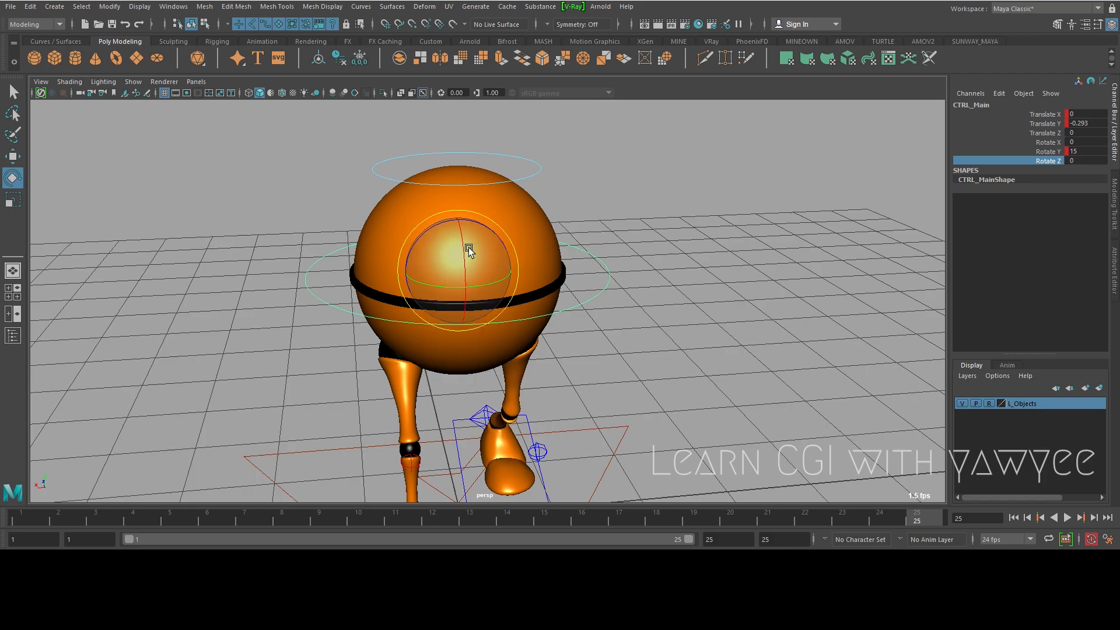
- Key only the main body control's Rotate Z at 0 on frame 1
{"action": "left_click_drag", "start_coordinate": [740, 267], "coordinate": [639, 252], "text": "alt"}
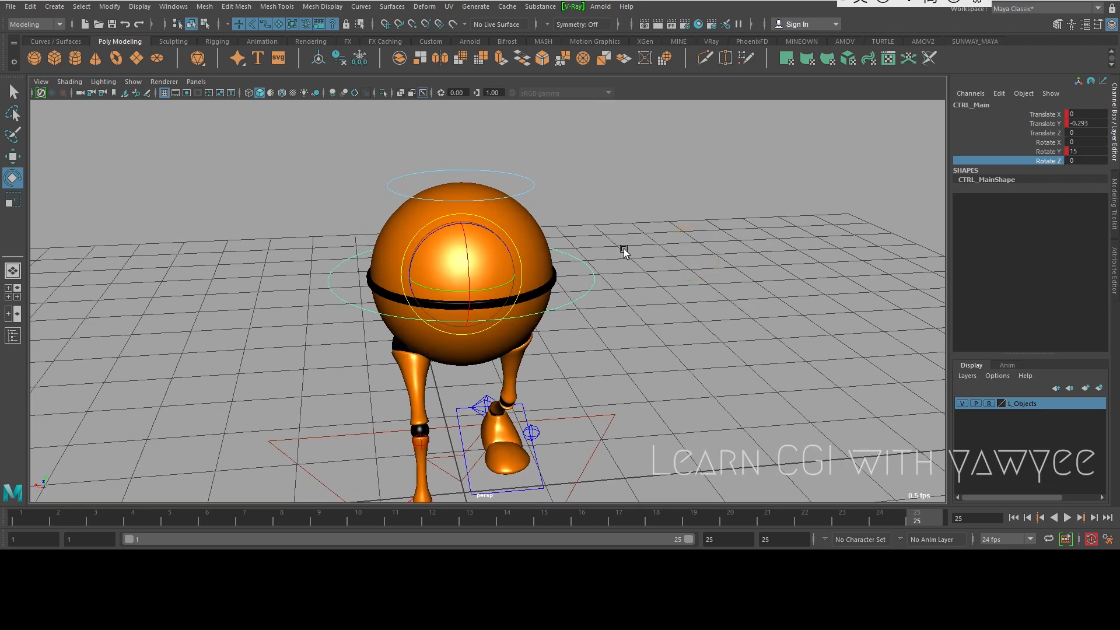
{"action": "left_click", "coordinate": [22, 518]}
{"action": "left_click_drag", "start_coordinate": [549, 313], "coordinate": [551, 300], "text": "alt"}
{"action": "middle_click_drag", "start_coordinate": [574, 295], "coordinate": [616, 243], "text": "alt"}
{"action": "left_click_drag", "start_coordinate": [617, 243], "coordinate": [628, 247], "text": "alt"}
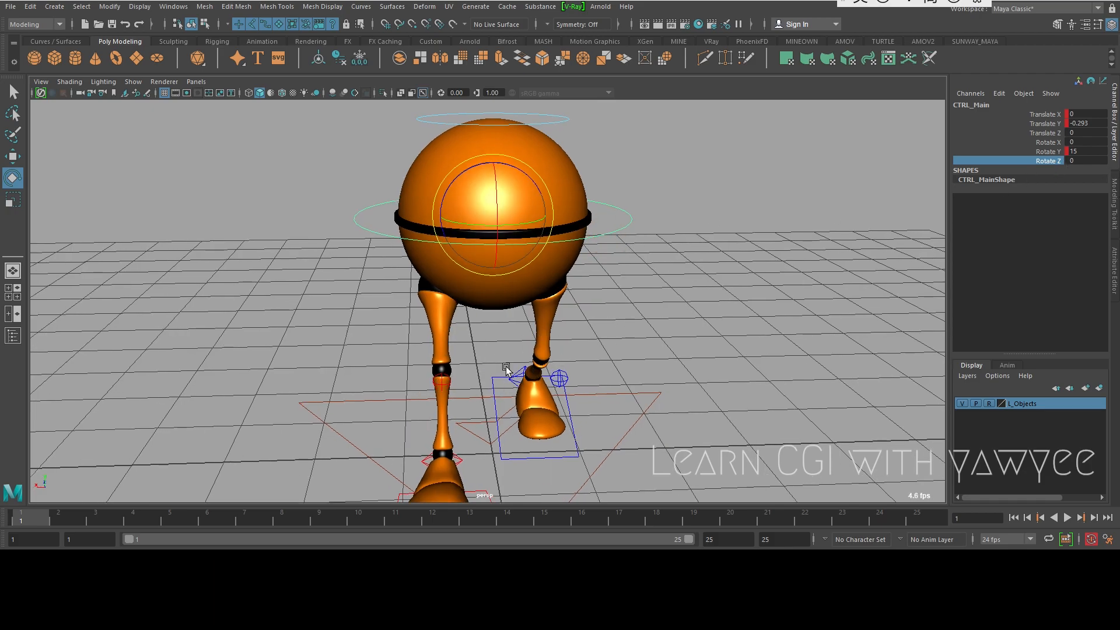
{"action": "right_click", "coordinate": [1047, 163]}
{"action": "left_click", "coordinate": [999, 182]}
- Key the main body control's Rotate Z at 0 on frames 25 and 13
{"action": "left_click", "coordinate": [920, 521]}
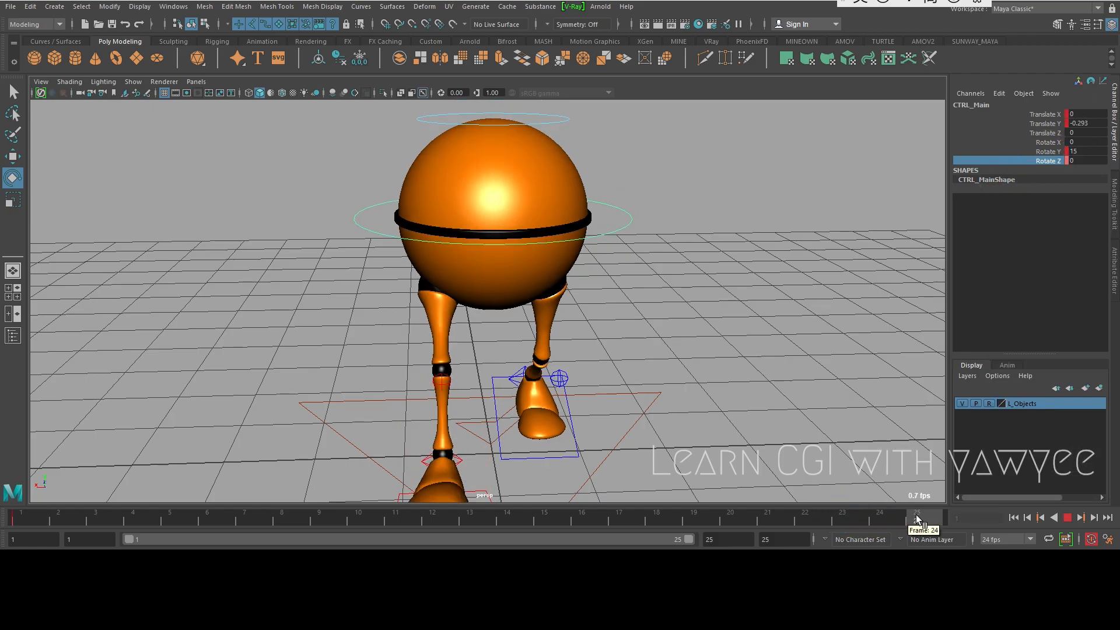
{"action": "right_click", "coordinate": [1042, 161]}
{"action": "left_click", "coordinate": [1014, 186]}
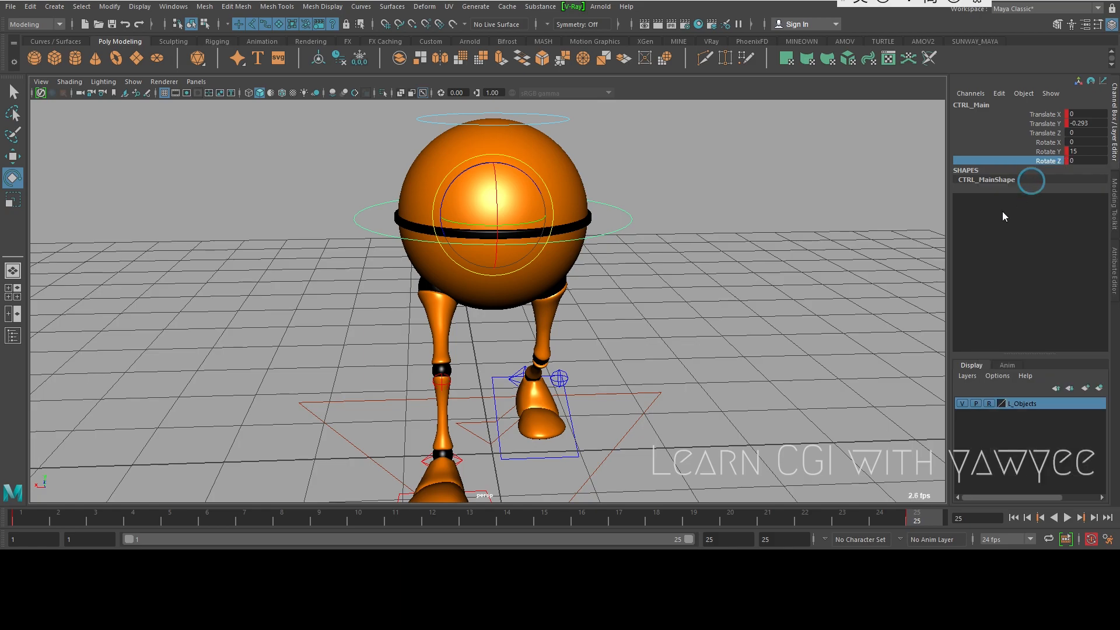
{"action": "left_click", "coordinate": [479, 520]}
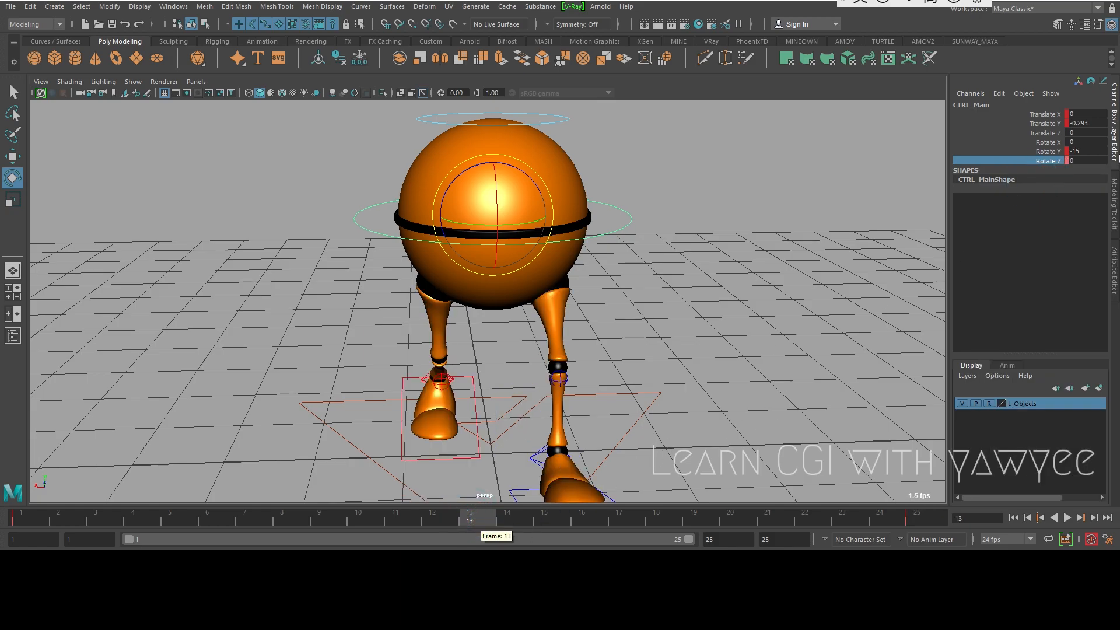
{"action": "right_click", "coordinate": [1027, 160]}
{"action": "left_click", "coordinate": [1026, 186]}
- Scrub to frame 9 and tilt the main body control toward the raised leg to a Rotate Z of about 8
{"action": "right_click_drag", "start_coordinate": [860, 260], "coordinate": [678, 296], "text": "alt"}
{"action": "left_click", "coordinate": [24, 519]}
{"action": "left_click_drag", "start_coordinate": [23, 515], "coordinate": [320, 518]}
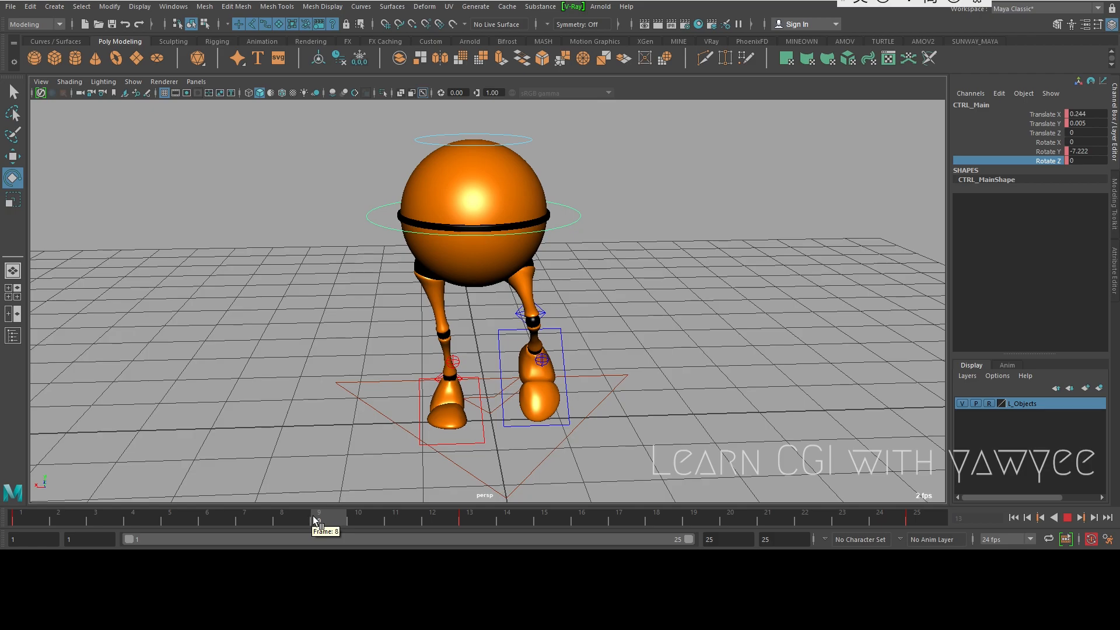
{"action": "left_click_drag", "start_coordinate": [475, 300], "coordinate": [573, 274], "text": "alt"}
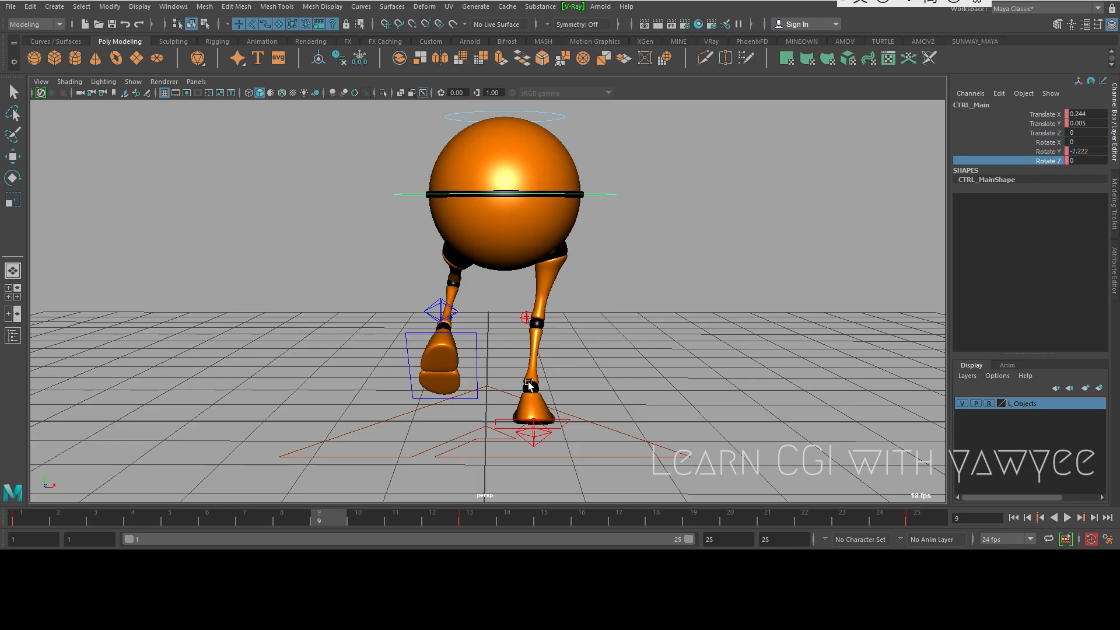
{"action": "left_click_drag", "start_coordinate": [532, 410], "coordinate": [514, 422], "text": "alt"}
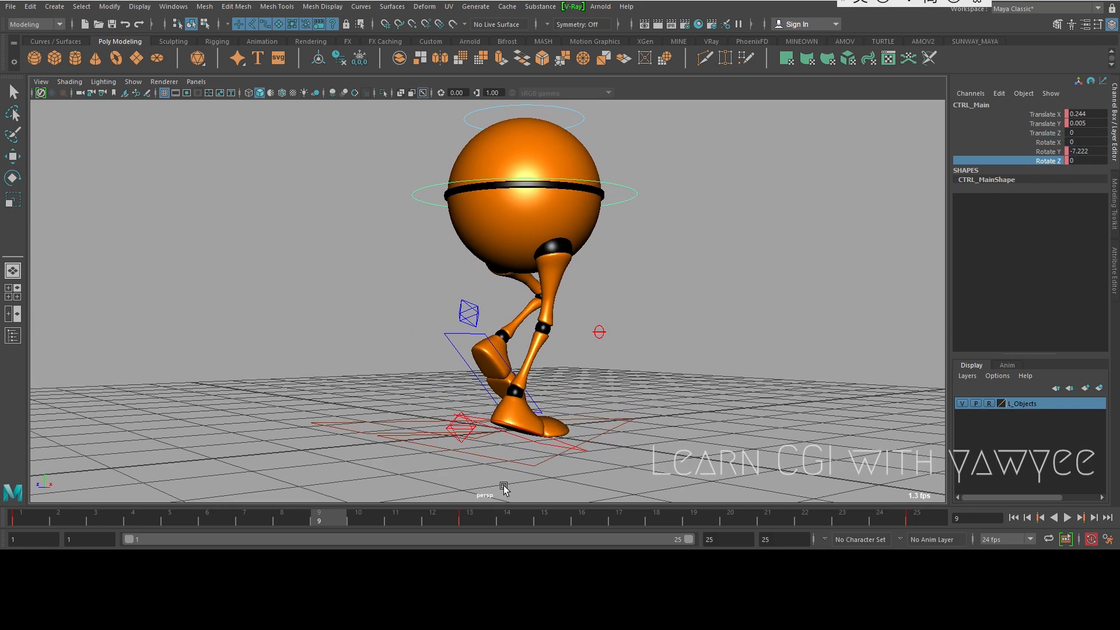
{"action": "left_click_drag", "start_coordinate": [540, 268], "coordinate": [590, 269], "text": "alt"}
{"action": "mouse_move", "coordinate": [771, 261]}
{"action": "middle_mouse_down"}
{"action": "mouse_move", "coordinate": [787, 253]}
{"action": "mouse_move", "coordinate": [776, 259]}
{"action": "middle_mouse_up"}
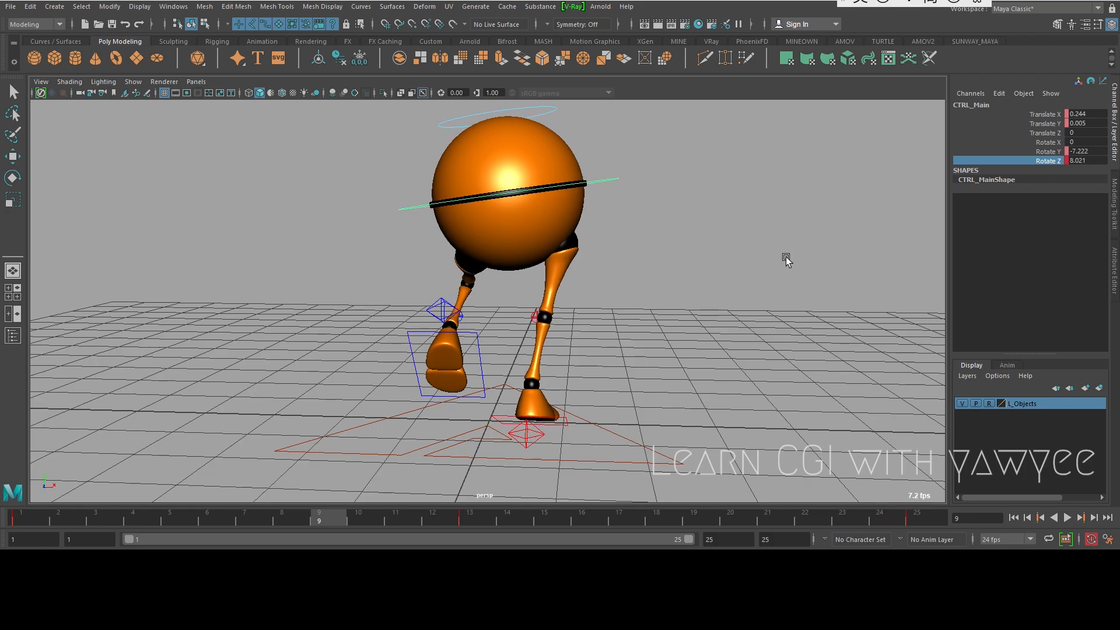
{"action": "left_click_drag", "start_coordinate": [788, 188], "coordinate": [671, 187], "text": "alt"}
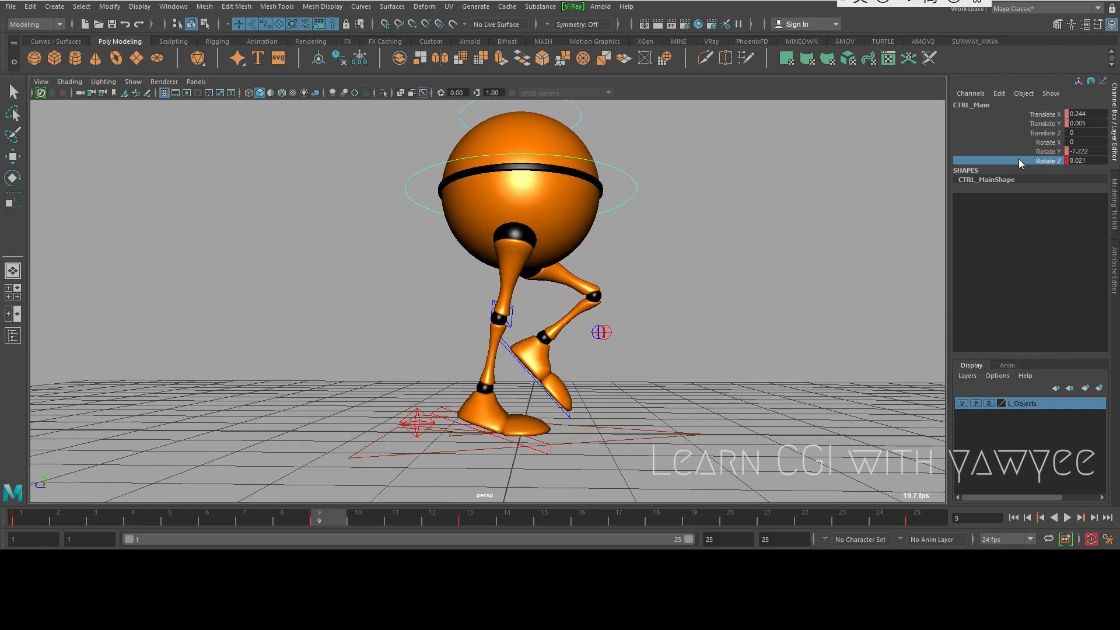
- Set the main body control's Rotate Z to 10 at frame 9 and key that channel
{"action": "left_click", "coordinate": [1077, 158]}
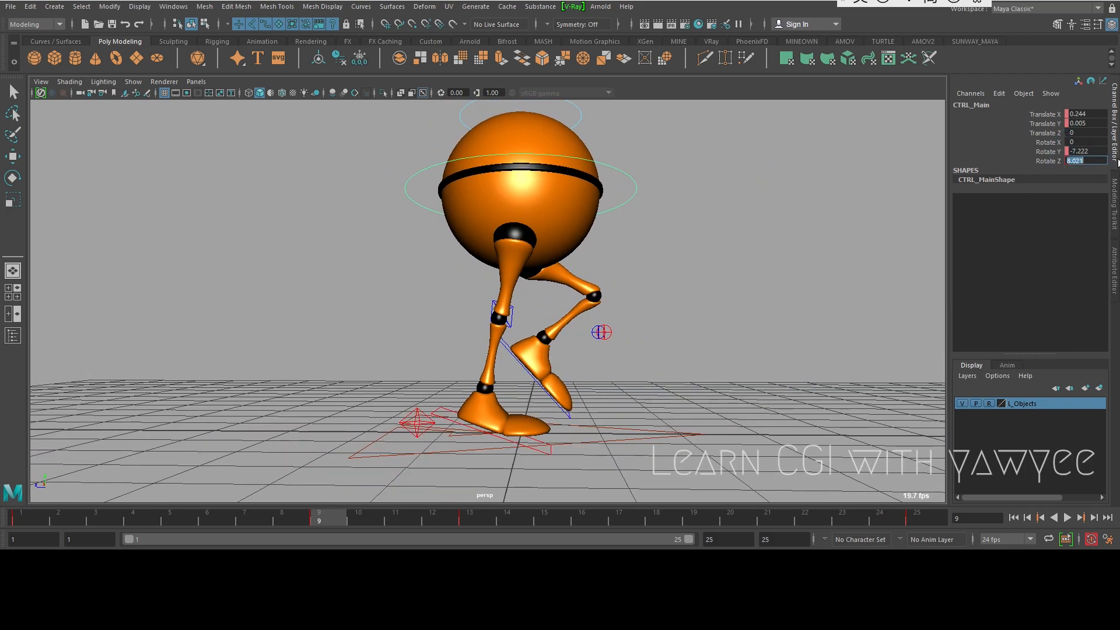
{"action": "type", "text": "10"}
{"action": "key", "text": "Return"}
{"action": "left_click_drag", "start_coordinate": [802, 244], "coordinate": [466, 267], "text": "alt"}
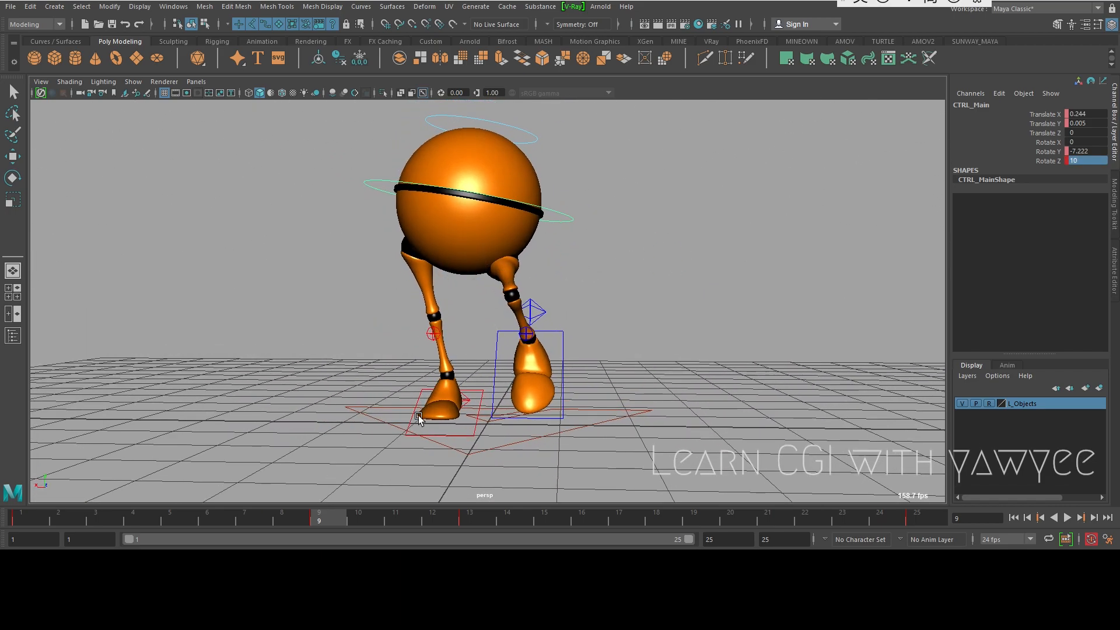
{"action": "right_click", "coordinate": [1055, 162]}
{"action": "left_click", "coordinate": [1020, 182]}
- Inspect the feet in the side view and check which frames the right heel control is keyed on
{"action": "left_click_drag", "start_coordinate": [435, 262], "coordinate": [480, 280], "text": "alt"}
{"action": "left_click_drag", "start_coordinate": [409, 308], "coordinate": [574, 362], "text": "alt"}
{"action": "key", "text": "space"}
{"action": "middle_click_drag", "start_coordinate": [528, 415], "coordinate": [563, 353], "text": "alt"}
{"action": "right_click_drag", "start_coordinate": [410, 283], "coordinate": [925, 382], "text": "alt"}
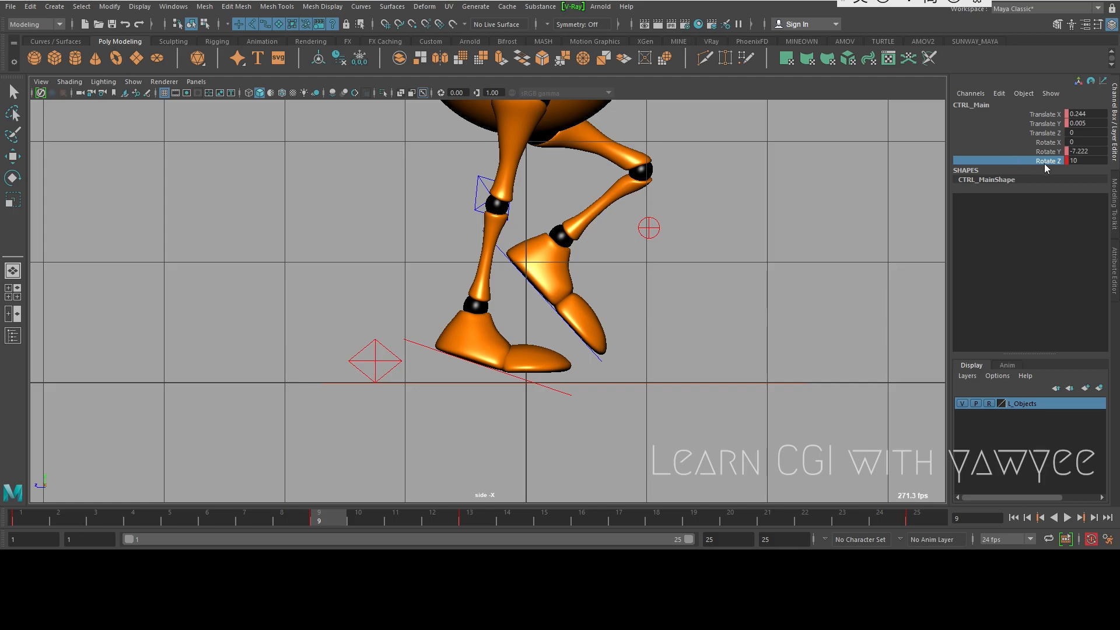
{"action": "left_click", "coordinate": [375, 348]}
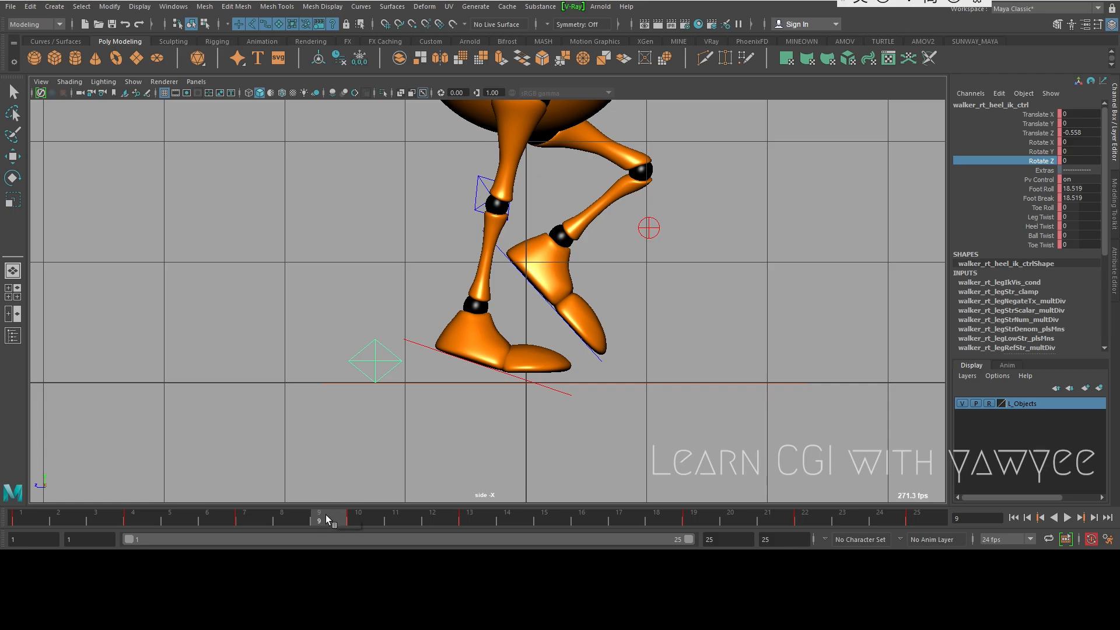
- Set the main body control's Rotate Z to 10 at frame 10
{"action": "left_click", "coordinate": [356, 517]}
{"action": "middle_click_drag", "start_coordinate": [632, 201], "coordinate": [572, 397], "text": "alt"}
{"action": "left_click", "coordinate": [595, 195]}
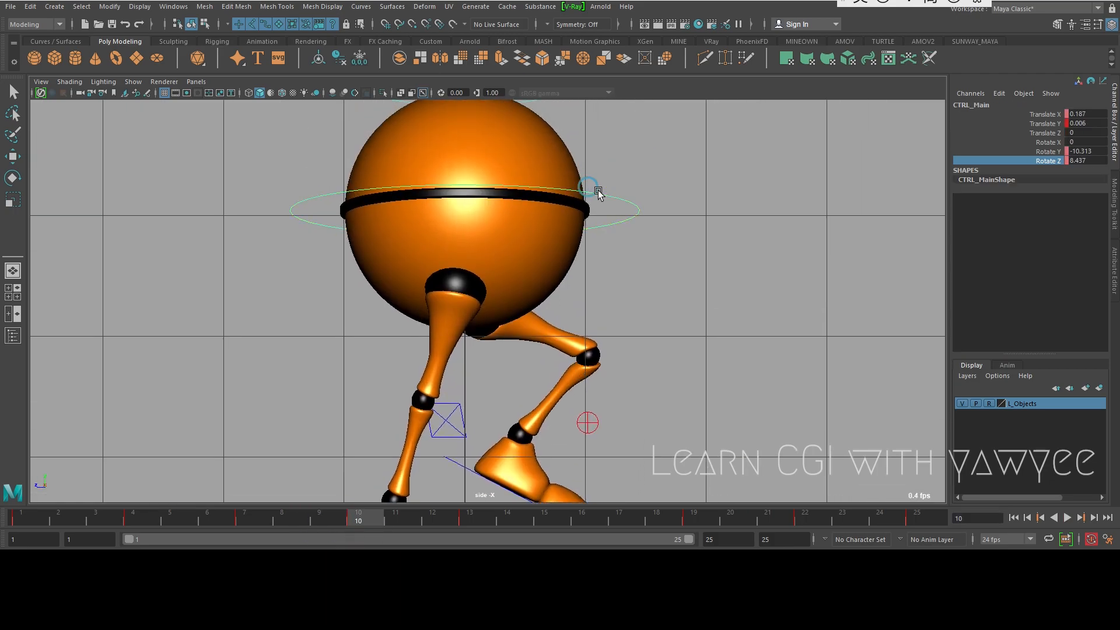
{"action": "double_click", "coordinate": [1081, 159]}
{"action": "type", "text": "10"}
{"action": "key", "text": "Return"}
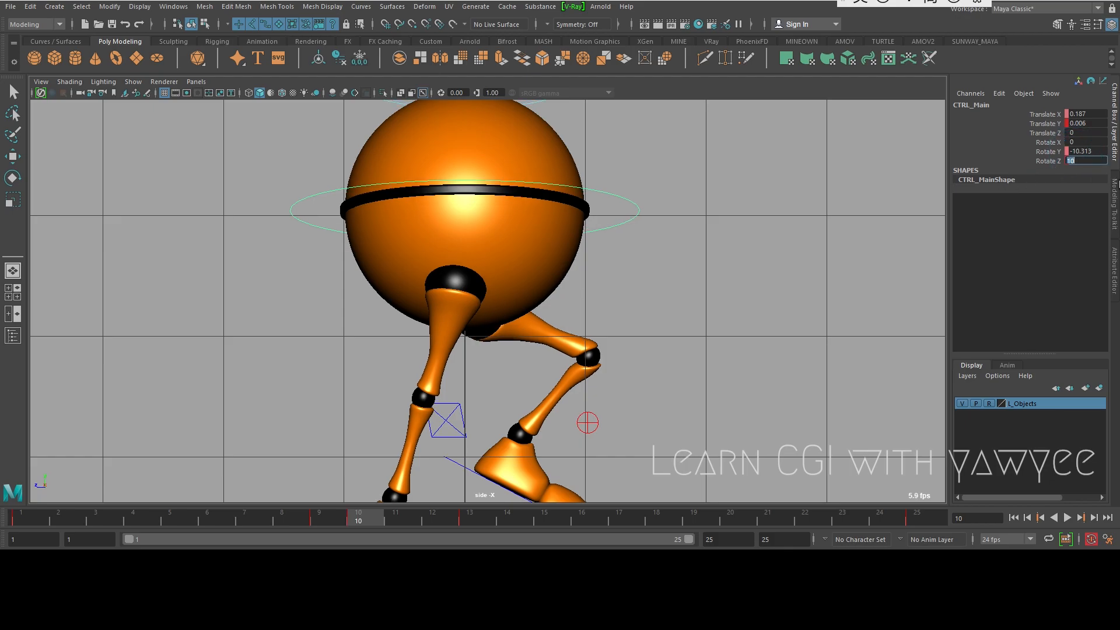
{"action": "right_click_drag", "start_coordinate": [632, 262], "coordinate": [655, 276], "text": "alt"}
{"action": "right_click_drag", "start_coordinate": [325, 268], "coordinate": [720, 393], "text": "alt"}
{"action": "middle_click_drag", "start_coordinate": [615, 415], "coordinate": [695, 372], "text": "alt"}
{"action": "right_click_drag", "start_coordinate": [579, 337], "coordinate": [608, 354], "text": "alt"}
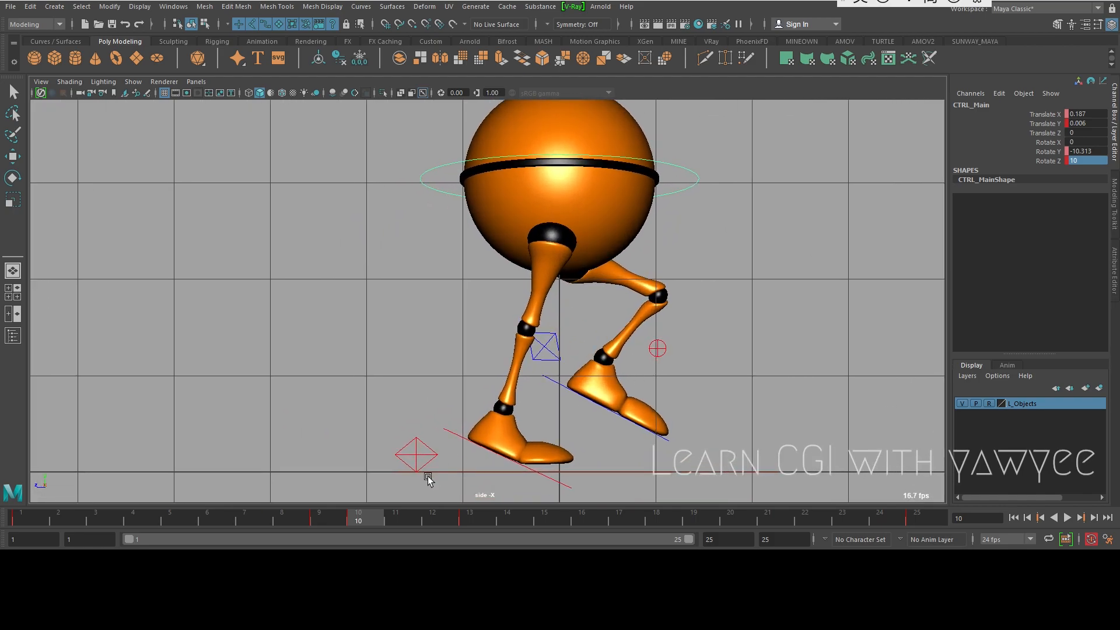
- Delete the main body control's key at frame 9 and scrub the timeline
{"action": "left_click", "coordinate": [327, 519], "text": "shift"}
{"action": "right_click", "coordinate": [325, 519]}
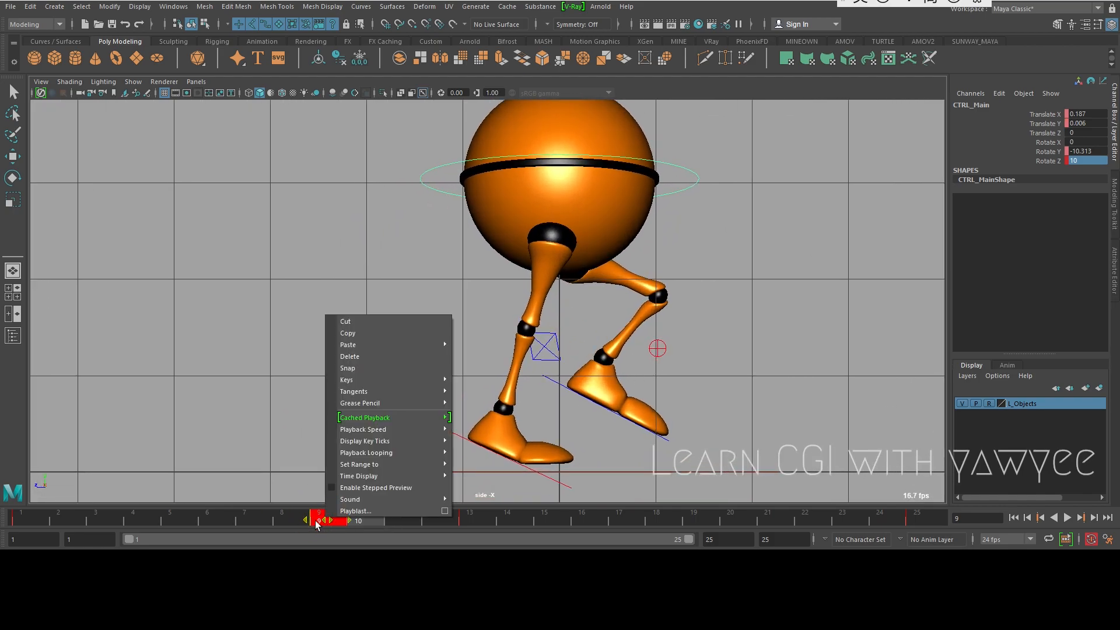
{"action": "left_click", "coordinate": [268, 515]}
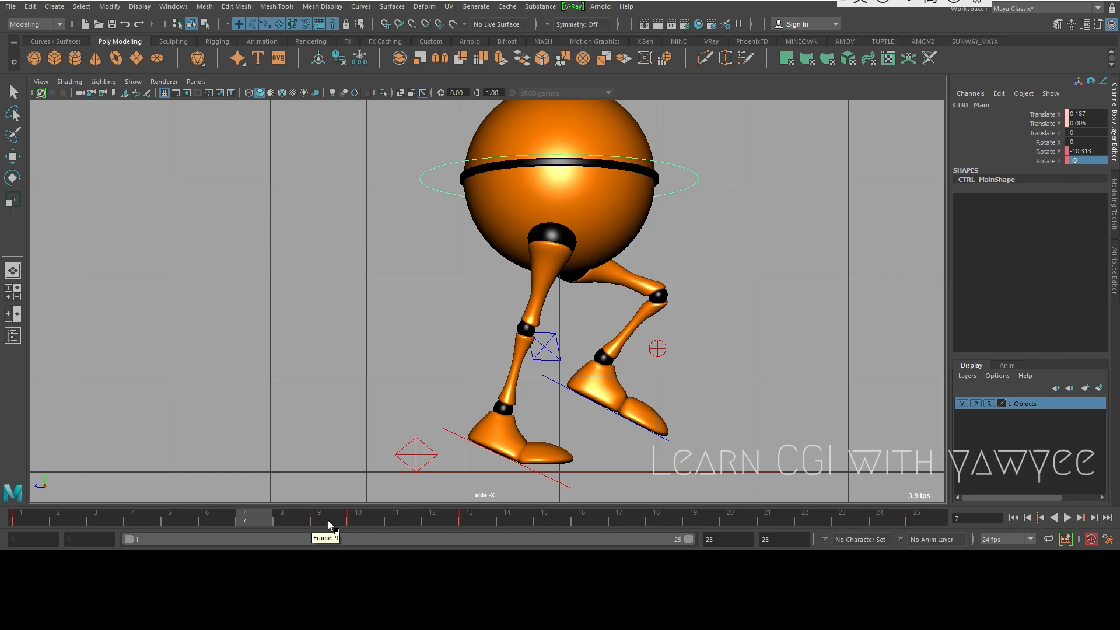
{"action": "left_click", "coordinate": [313, 517], "text": "shift"}
{"action": "right_click", "coordinate": [316, 519]}
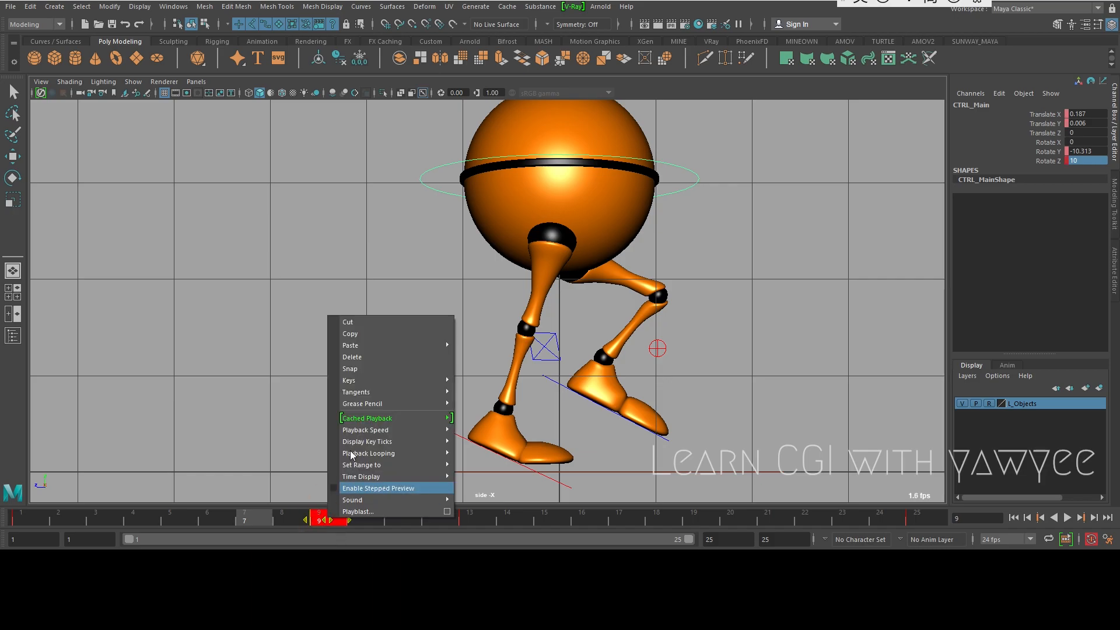
{"action": "left_click", "coordinate": [380, 356]}
{"action": "mouse_move", "coordinate": [336, 517]}
{"action": "left_mouse_down"}
{"action": "mouse_move", "coordinate": [72, 522]}
{"action": "mouse_move", "coordinate": [168, 545]}
{"action": "left_mouse_up"}
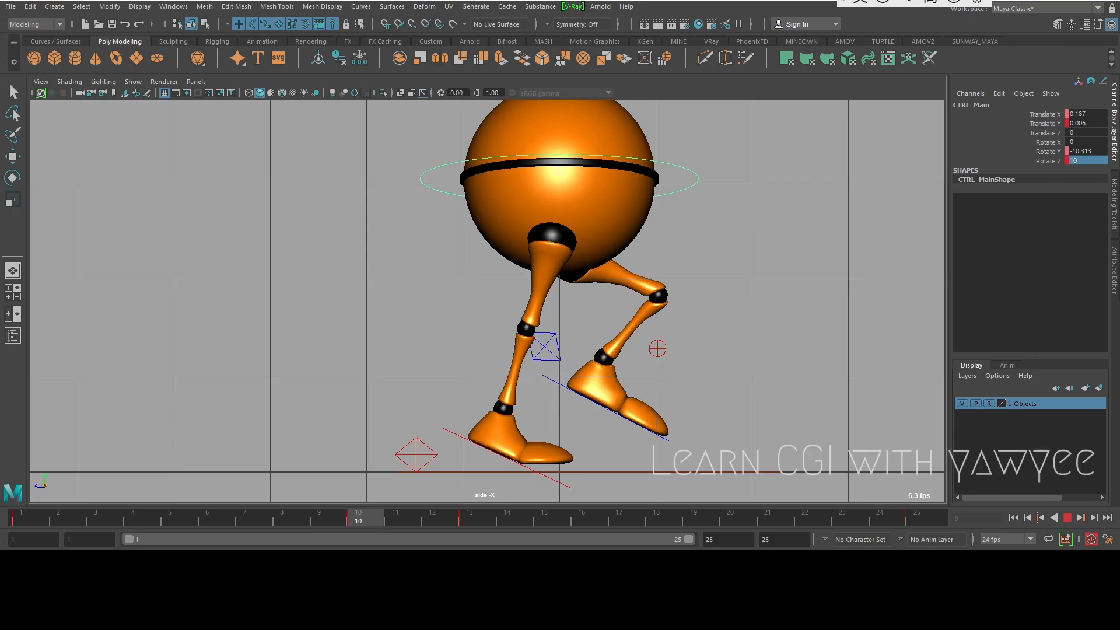
- Set the right heel control's Foot Roll and Foot Break to 30 at frame 10
{"action": "key", "text": "Escape"}
{"action": "key", "text": "space"}
{"action": "left_click_drag", "start_coordinate": [663, 281], "coordinate": [412, 435]}
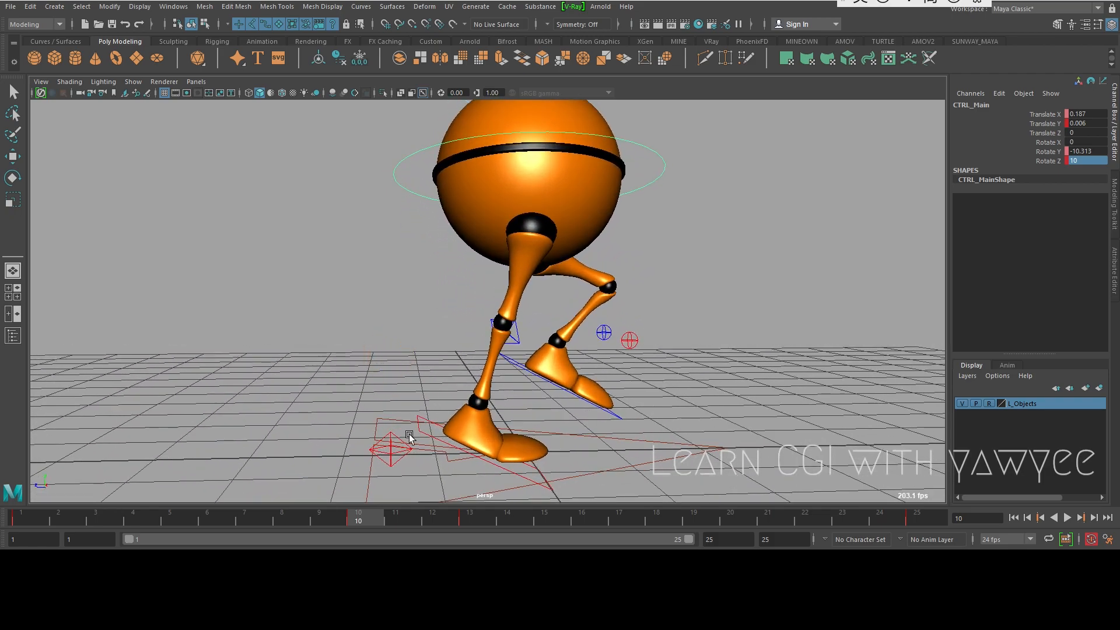
{"action": "left_click", "coordinate": [390, 446]}
{"action": "left_click_drag", "start_coordinate": [588, 355], "coordinate": [680, 257], "text": "alt"}
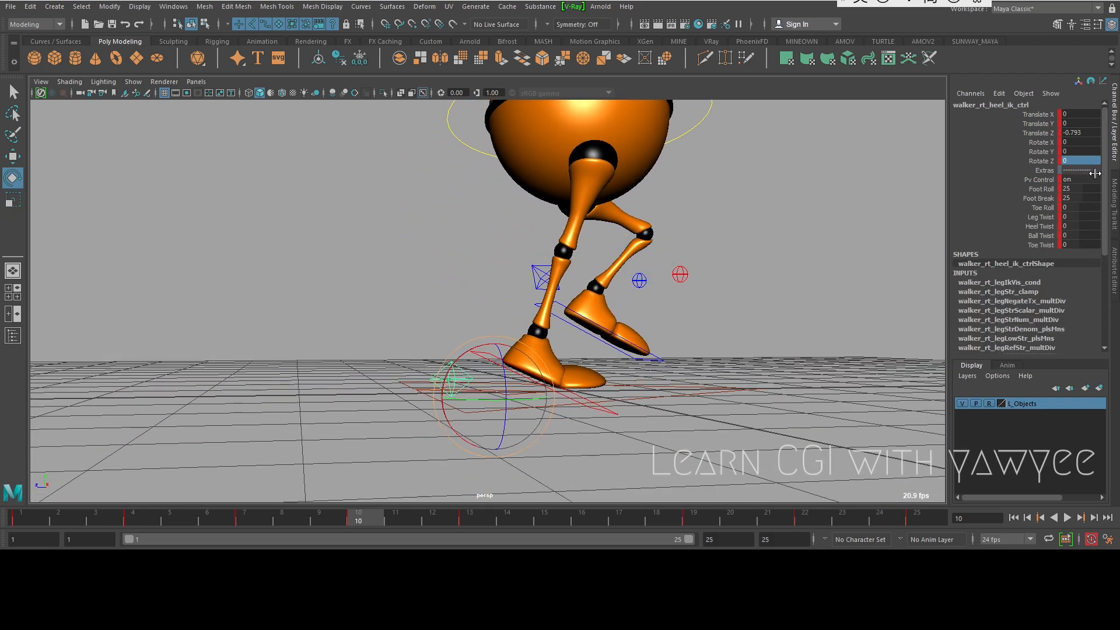
{"action": "left_click_drag", "start_coordinate": [1080, 186], "coordinate": [1077, 197]}
{"action": "double_click", "coordinate": [1076, 197]}
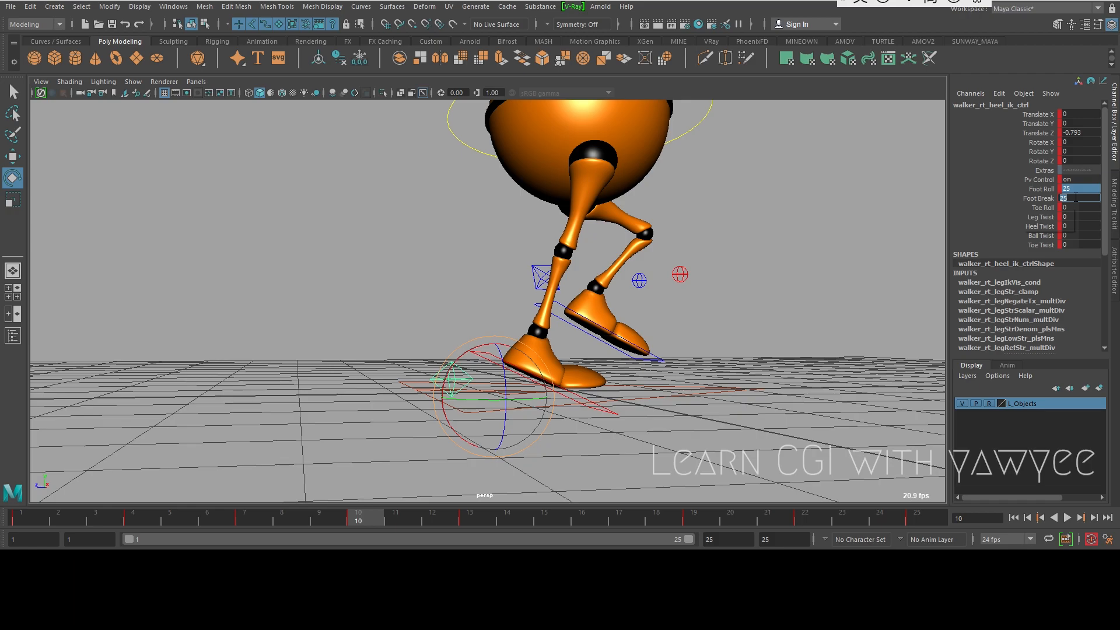
{"action": "type", "text": "30"}
{"action": "left_click_drag", "start_coordinate": [770, 319], "coordinate": [734, 330], "text": "alt"}
{"action": "key", "text": "space"}
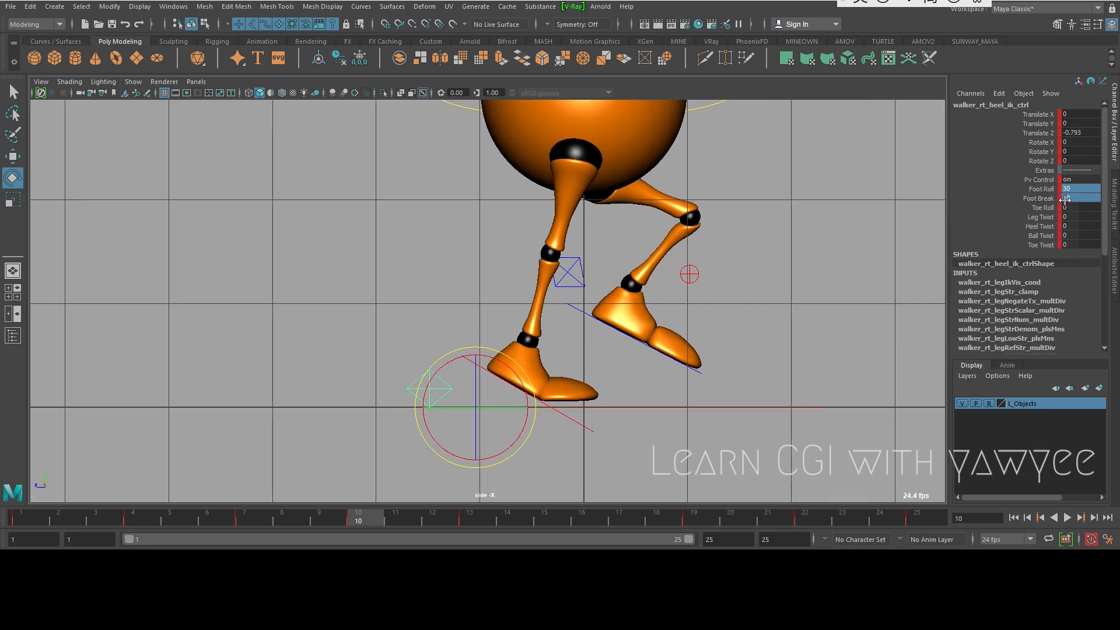
- Try Foot Roll and Foot Break values of about 40 to 55 on the right heel control, and undo the trial
{"action": "left_click_drag", "start_coordinate": [1048, 189], "coordinate": [1042, 199]}
{"action": "middle_click_drag", "start_coordinate": [740, 250], "coordinate": [872, 254]}
{"action": "middle_click_drag", "start_coordinate": [785, 257], "coordinate": [726, 253]}
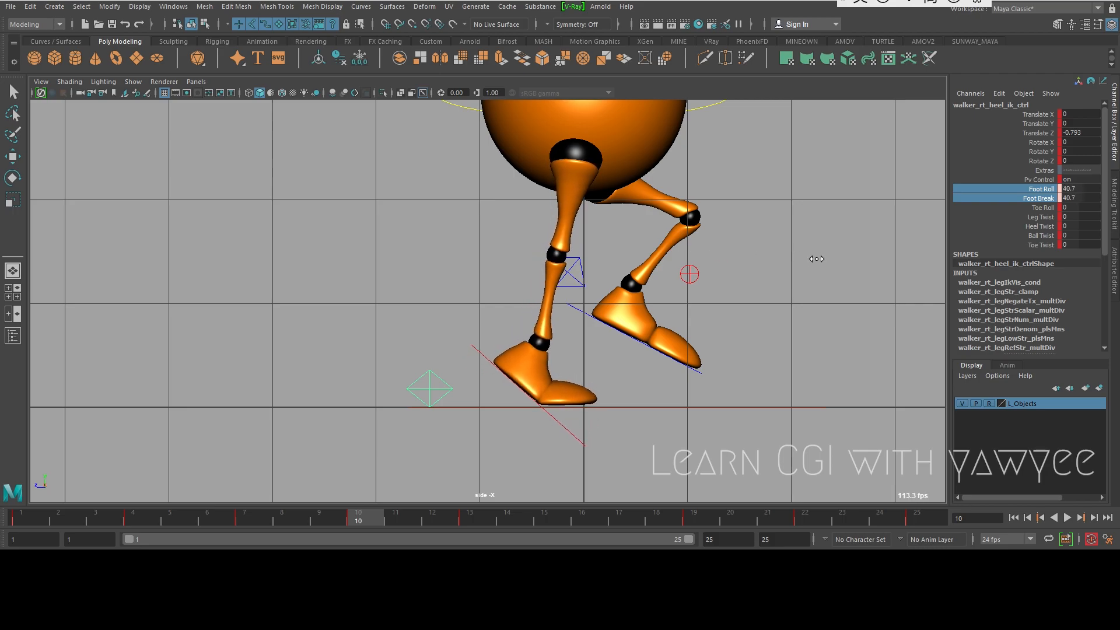
{"action": "middle_click_drag", "start_coordinate": [810, 281], "coordinate": [784, 276]}
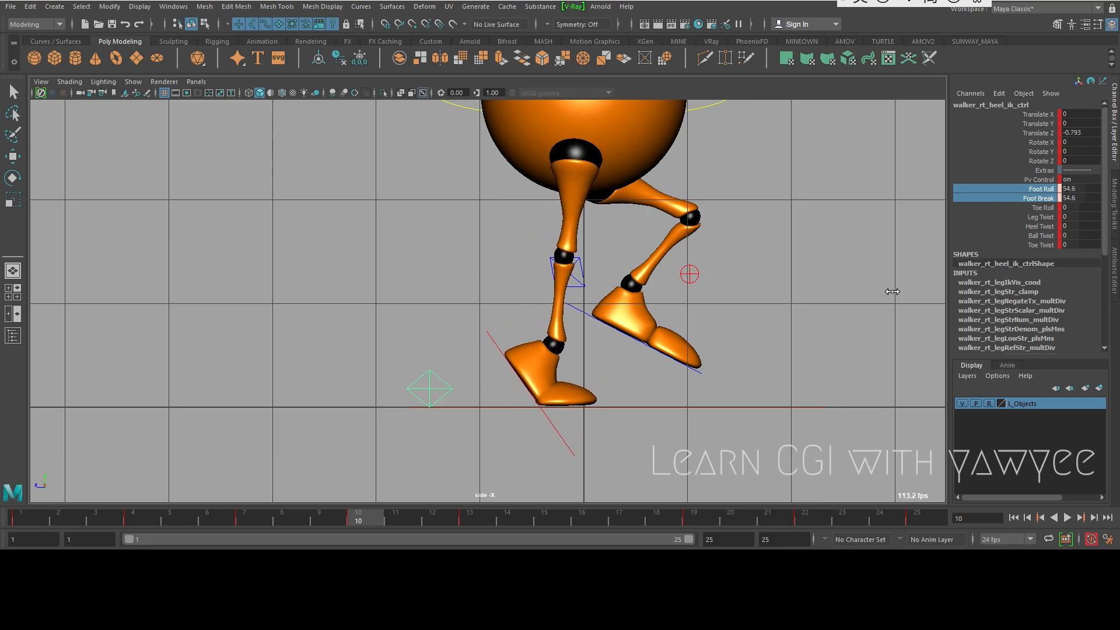
{"action": "middle_click_drag", "start_coordinate": [906, 294], "coordinate": [859, 299]}
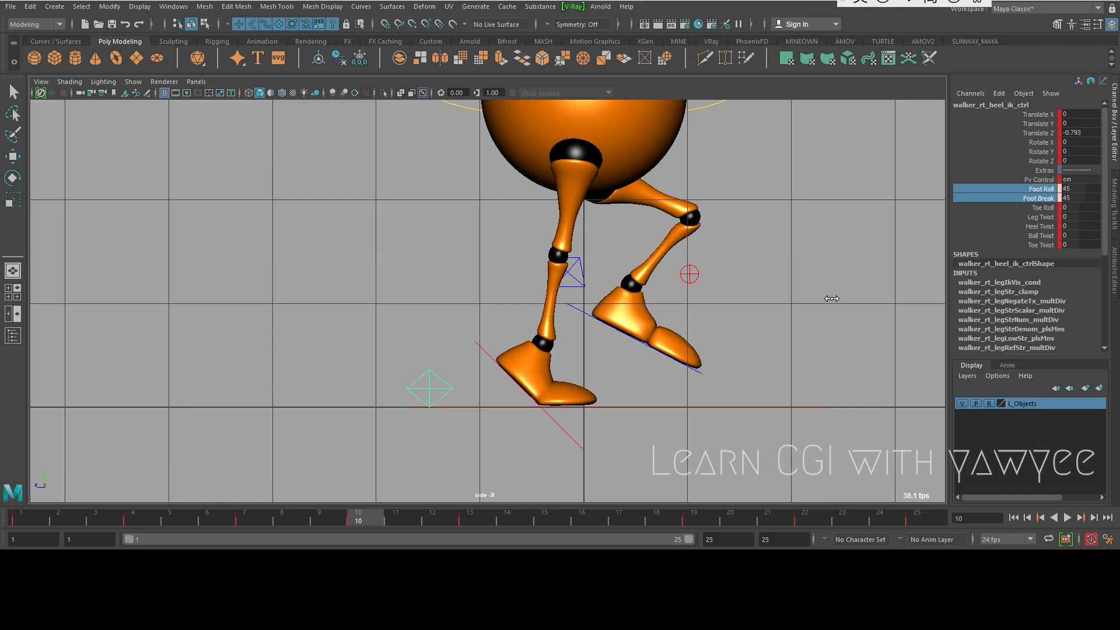
{"action": "key", "text": "ctrl+z"}
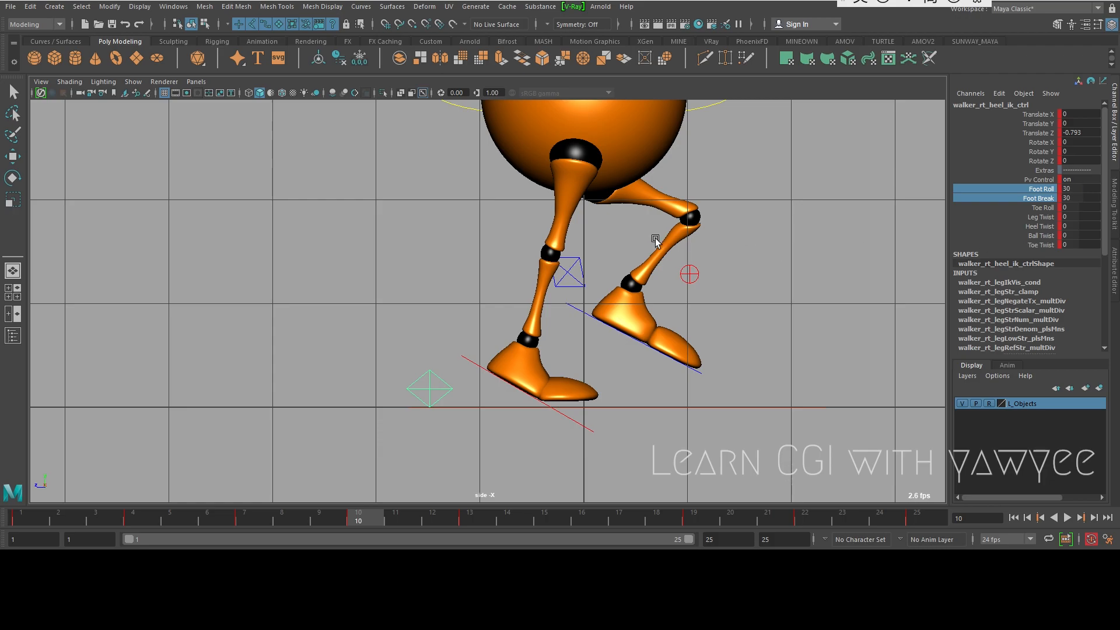
- Select the main body control in the side view and activate the Move tool
{"action": "scroll", "coordinate": [758, 282], "scroll_direction": "down", "scroll_amount": 5}
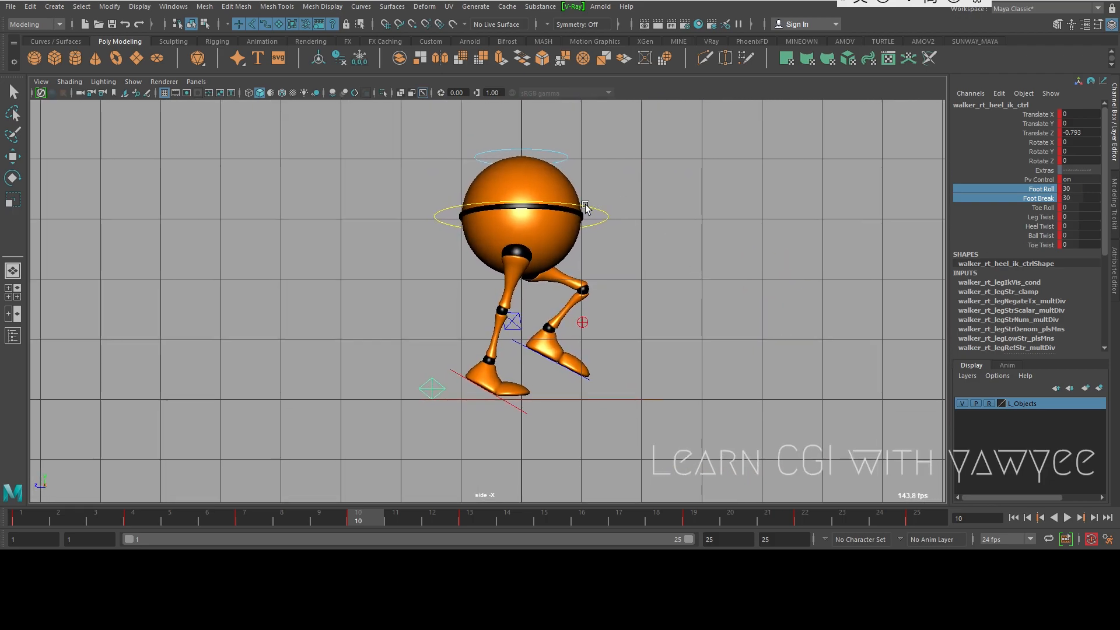
{"action": "left_click", "coordinate": [586, 208]}
{"action": "key", "text": "w"}
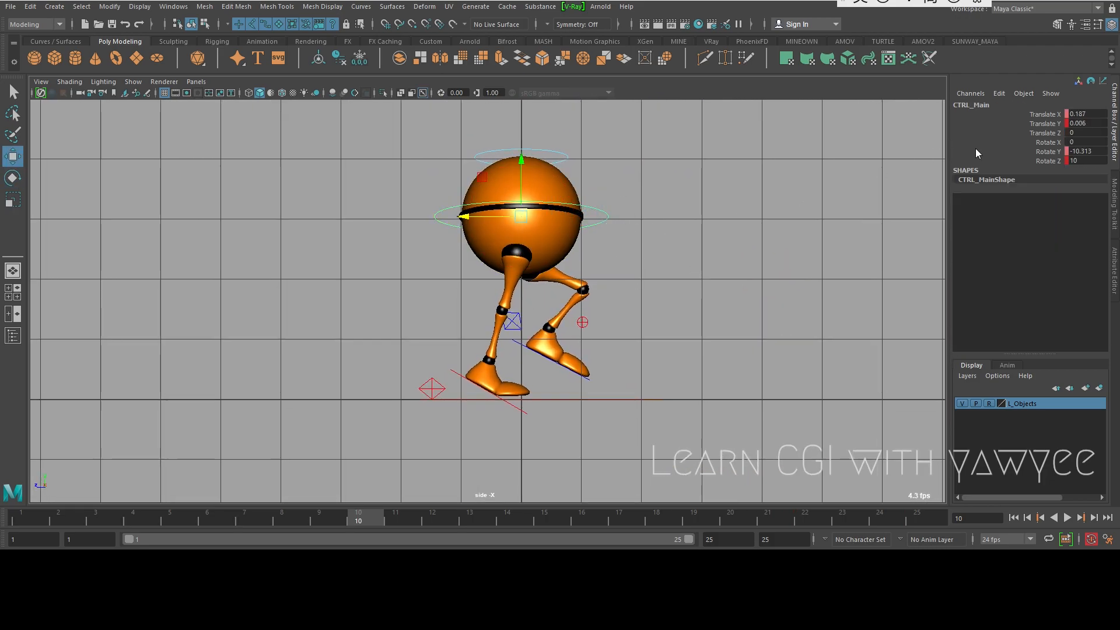
- Lower the body's main control at frame 10 and set its Translate Y to -0.06
{"action": "left_click", "coordinate": [1047, 123]}
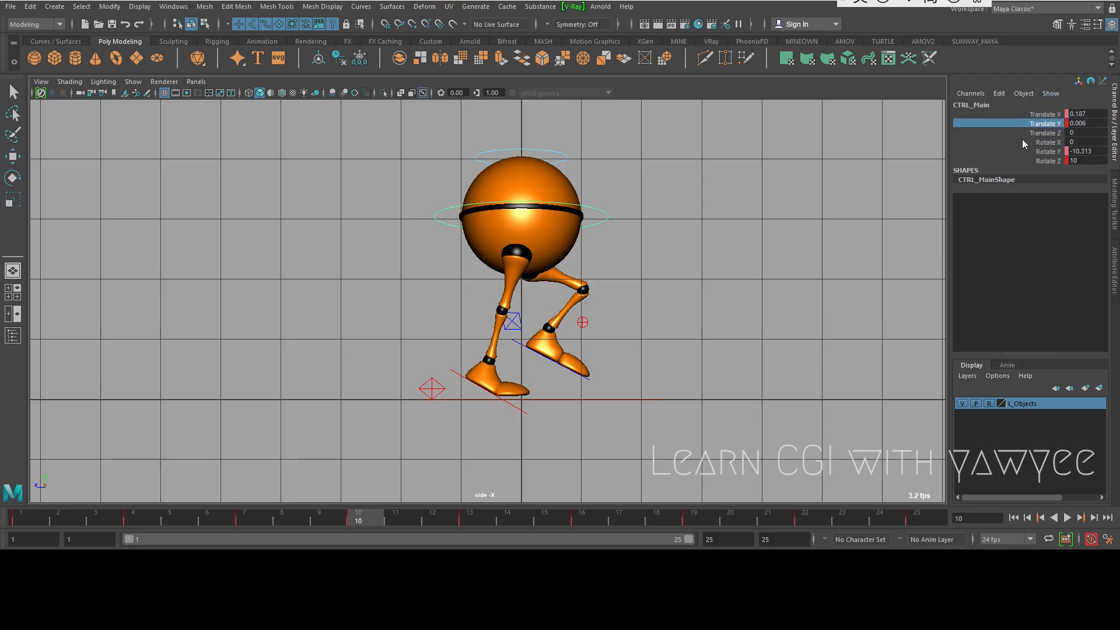
{"action": "scroll", "coordinate": [533, 185], "scroll_direction": "up", "scroll_amount": 1}
{"action": "scroll", "coordinate": [530, 188], "scroll_direction": "down", "scroll_amount": 1}
{"action": "key", "text": "w"}
{"action": "left_click_drag", "start_coordinate": [521, 159], "coordinate": [519, 165]}
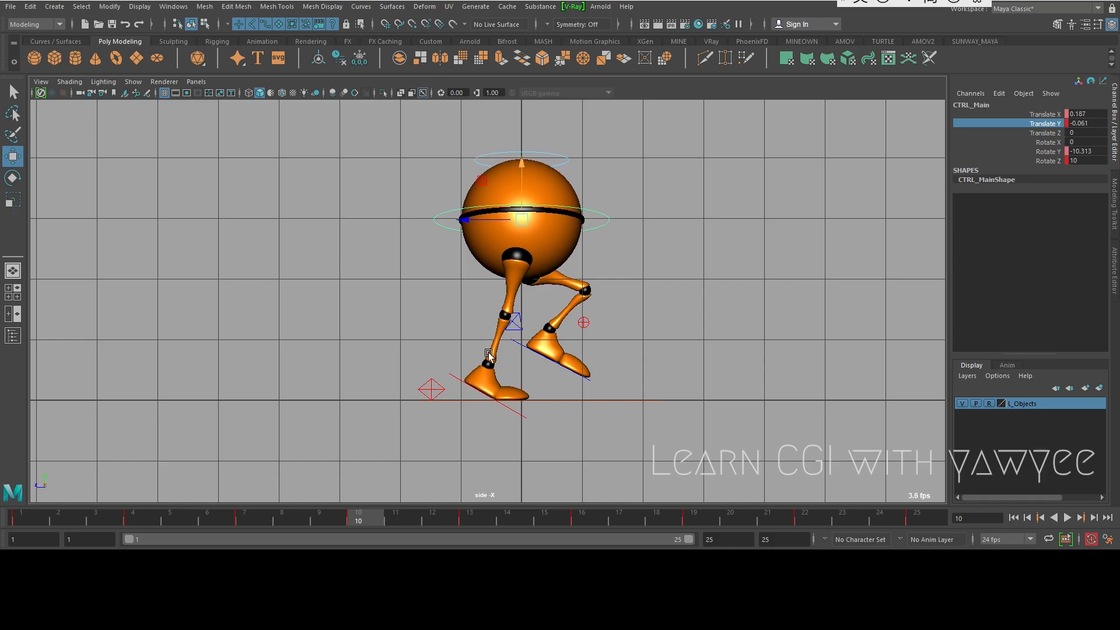
{"action": "double_click", "coordinate": [1101, 123]}
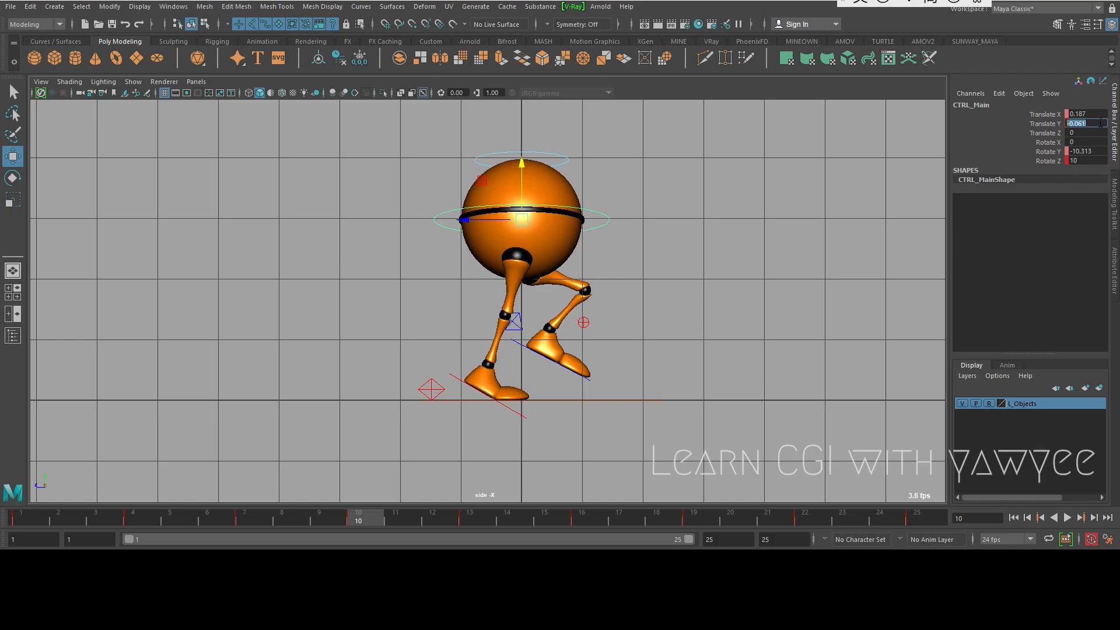
{"action": "type", "text": "-0.06"}
{"action": "key", "text": "Return"}
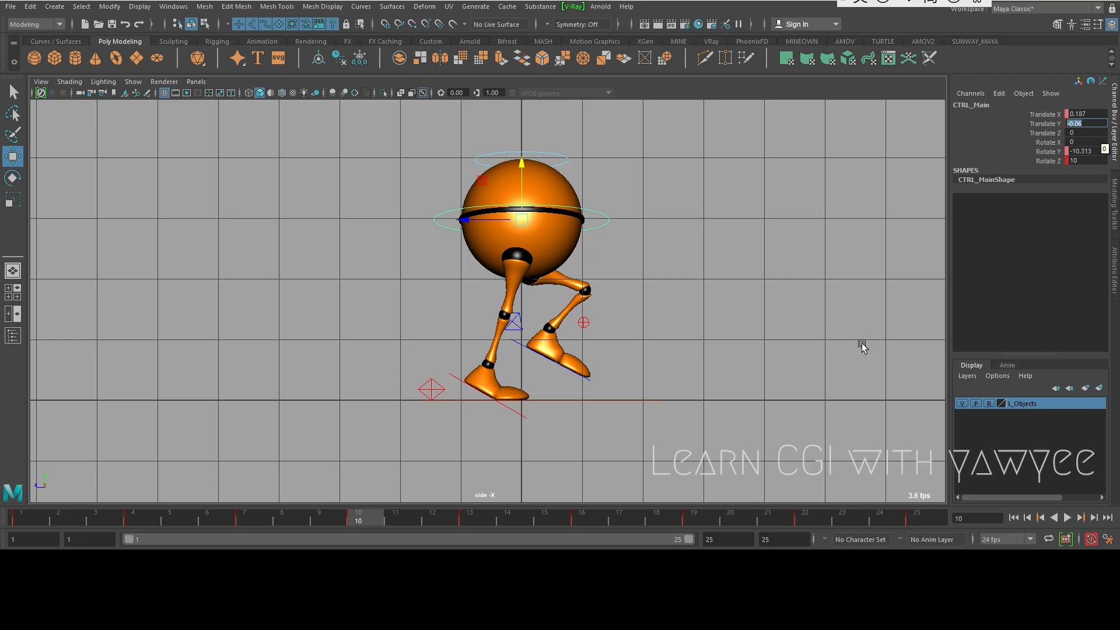
- Set the main control's Translate Y to -0.06 at frame 22
{"action": "left_click", "coordinate": [700, 520]}
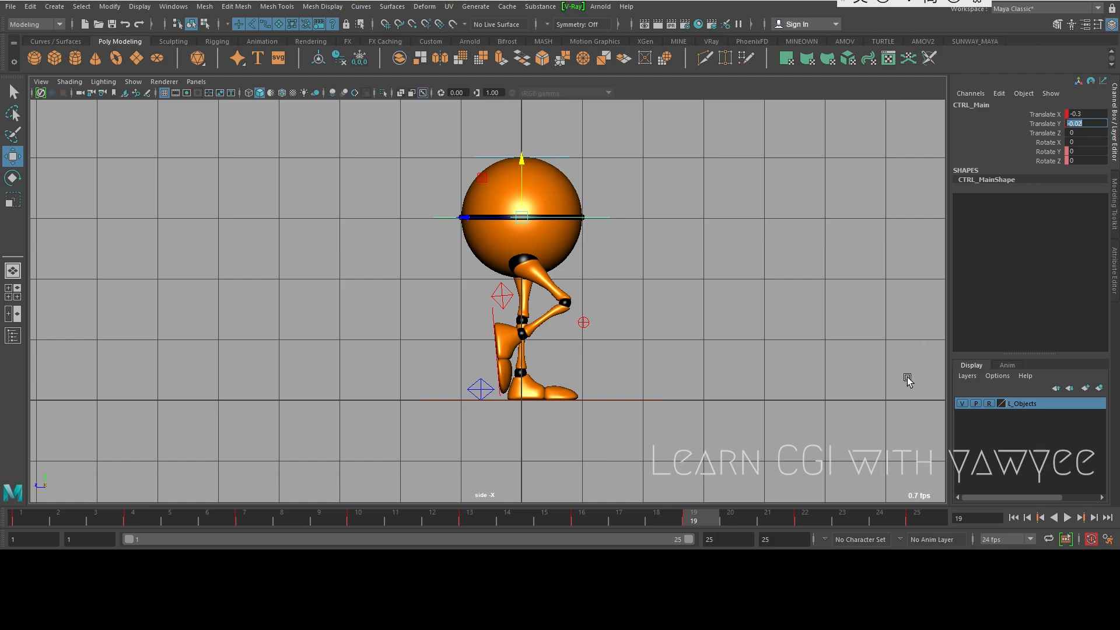
{"action": "left_click", "coordinate": [815, 516]}
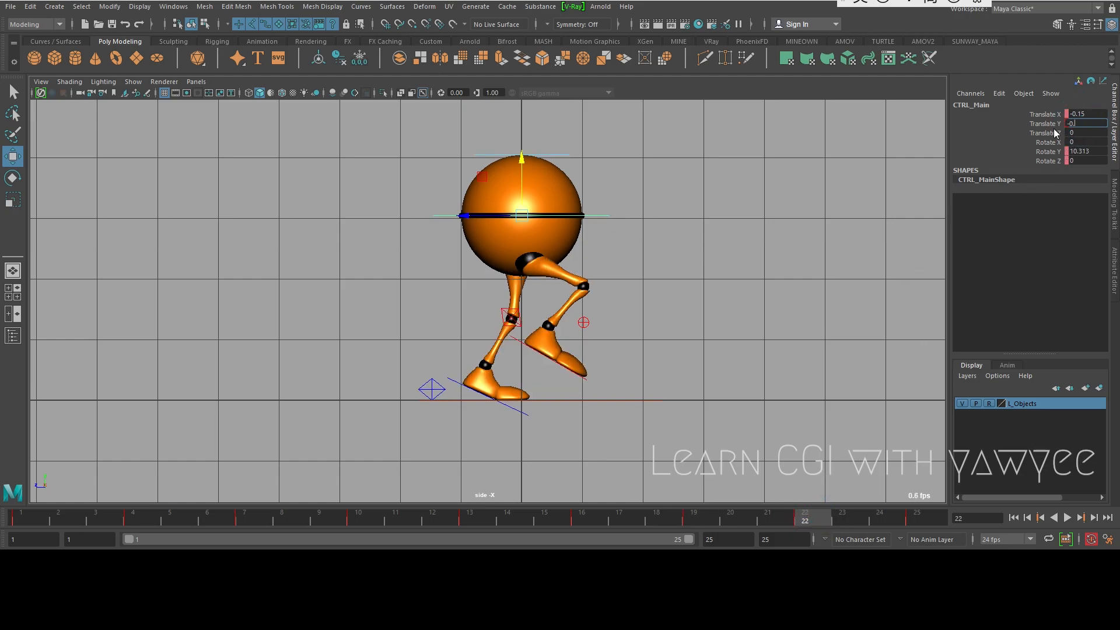
{"action": "type", "text": "6"}
{"action": "key", "text": "Return"}
{"action": "right_click_drag", "start_coordinate": [500, 337], "coordinate": [750, 406], "text": "alt"}
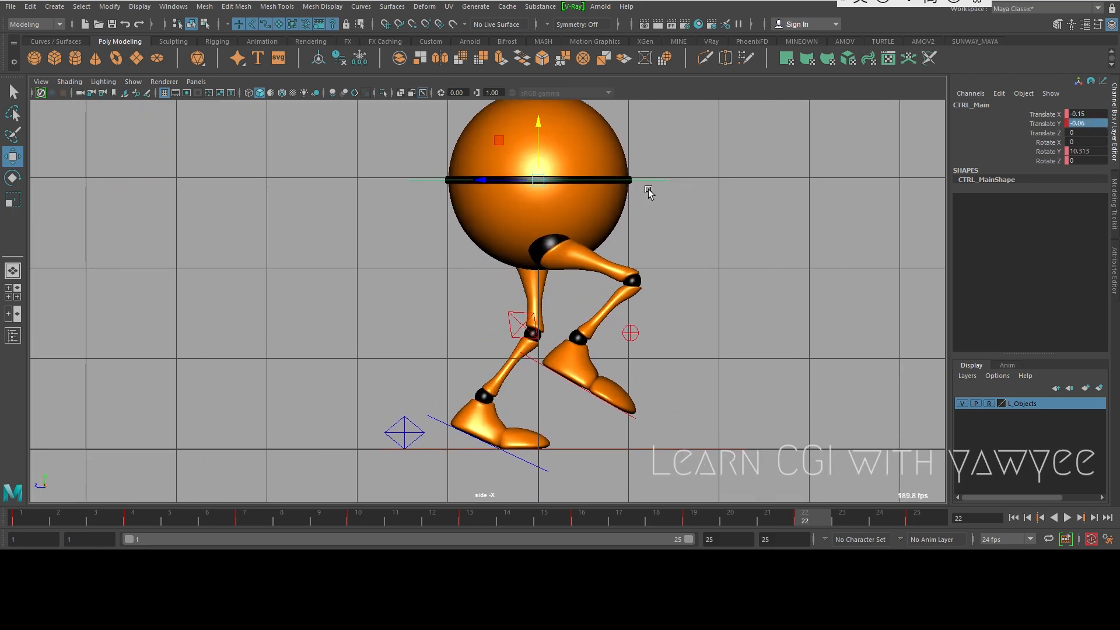
- Switch to the perspective view and compare the body's tilt from the front at frames 10 and 22
{"action": "key", "text": "space"}
{"action": "left_click_drag", "start_coordinate": [654, 180], "coordinate": [656, 145]}
{"action": "left_click", "coordinate": [723, 264]}
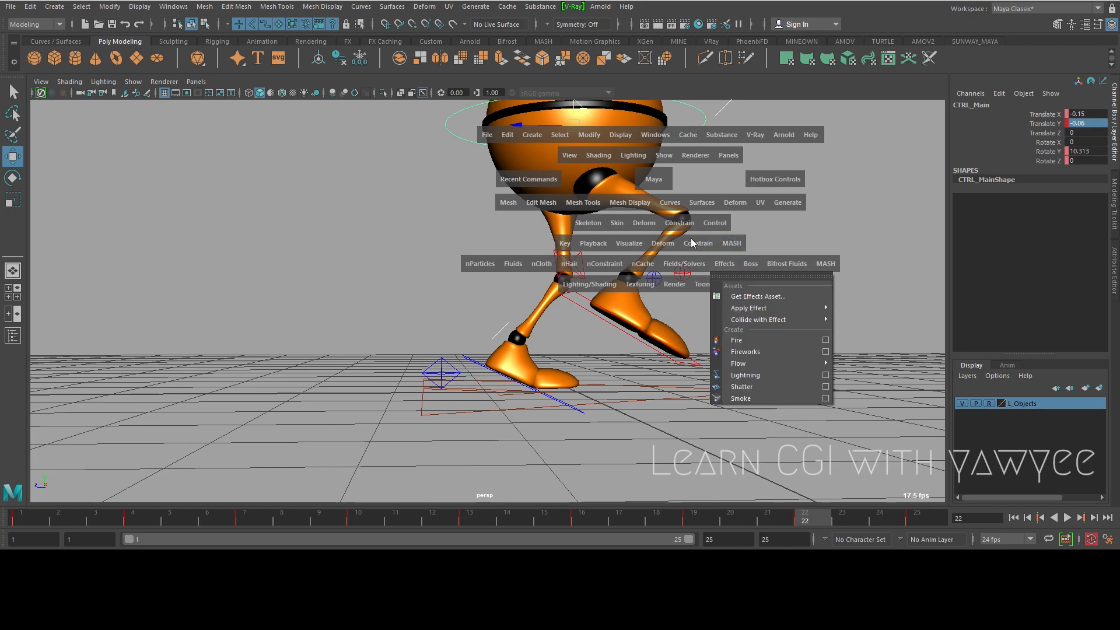
{"action": "left_click", "coordinate": [660, 181]}
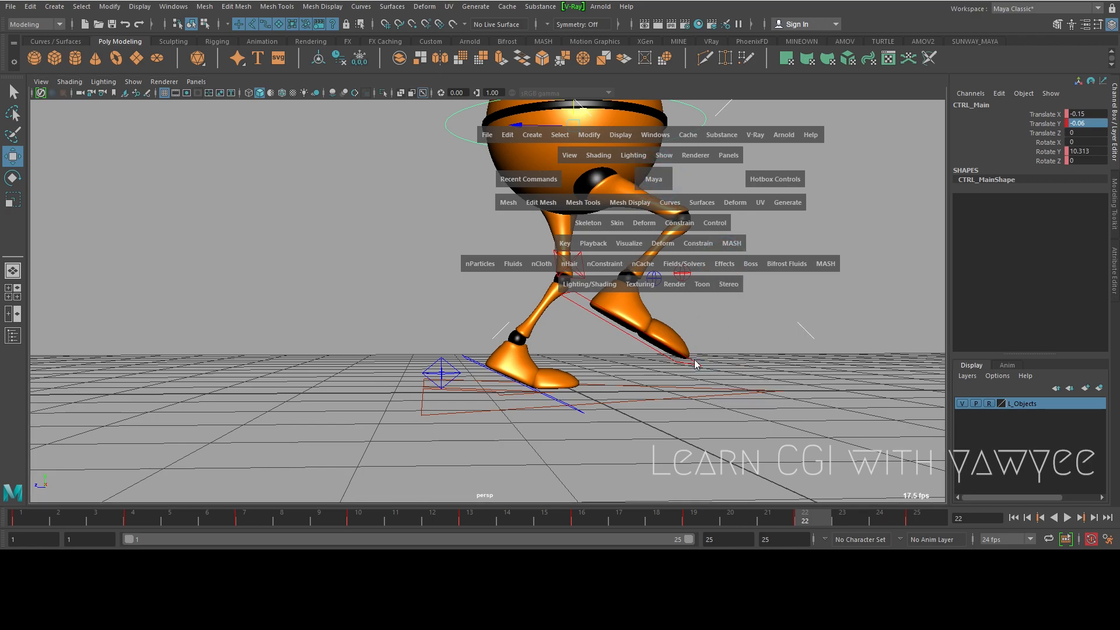
{"action": "left_click", "coordinate": [893, 224]}
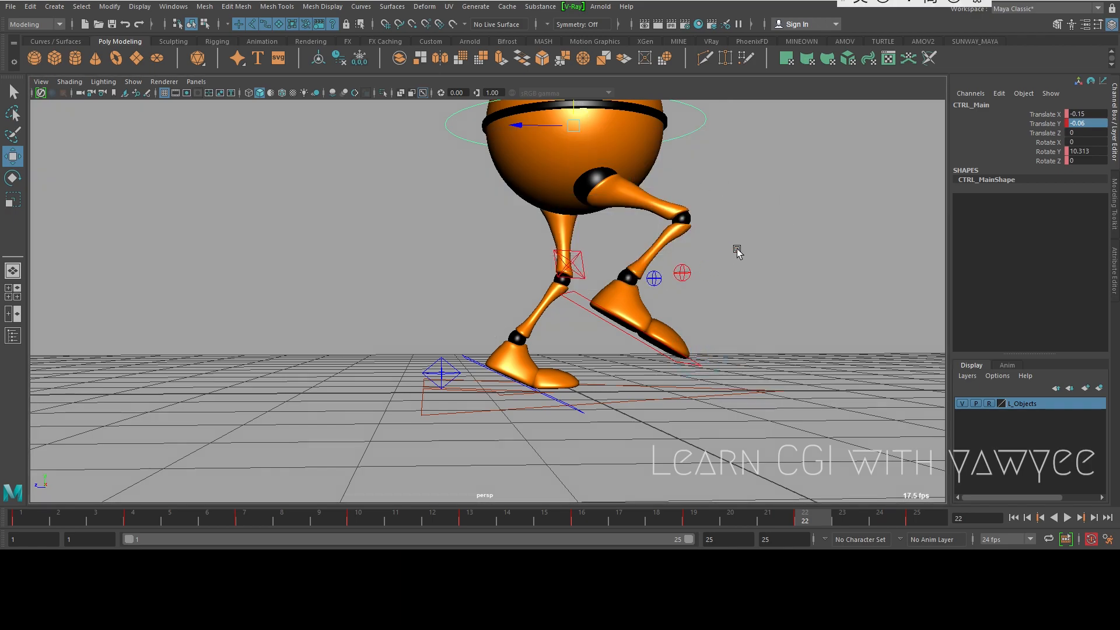
{"action": "left_click_drag", "start_coordinate": [737, 253], "coordinate": [653, 253], "text": "alt"}
{"action": "right_click_drag", "start_coordinate": [737, 217], "coordinate": [688, 230], "text": "alt"}
{"action": "middle_click_drag", "start_coordinate": [687, 230], "coordinate": [684, 256], "text": "alt"}
{"action": "right_click_drag", "start_coordinate": [770, 214], "coordinate": [742, 224], "text": "alt"}
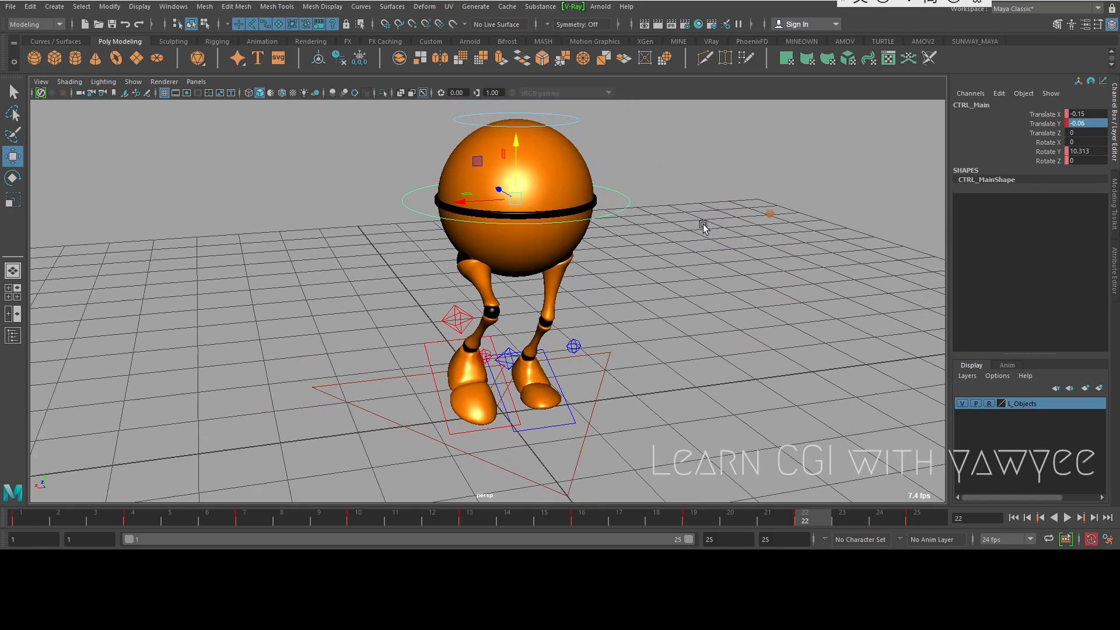
{"action": "left_click_drag", "start_coordinate": [700, 221], "coordinate": [646, 206], "text": "alt"}
{"action": "key", "text": "e"}
{"action": "middle_click_drag", "start_coordinate": [489, 255], "coordinate": [500, 271], "text": "alt"}
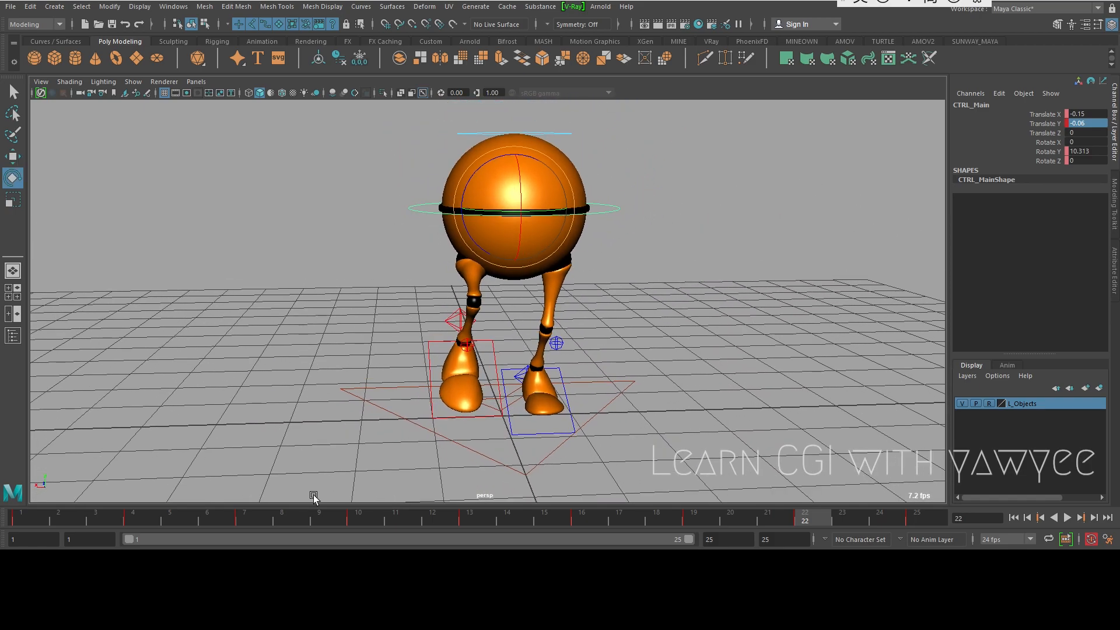
{"action": "left_click", "coordinate": [359, 517]}
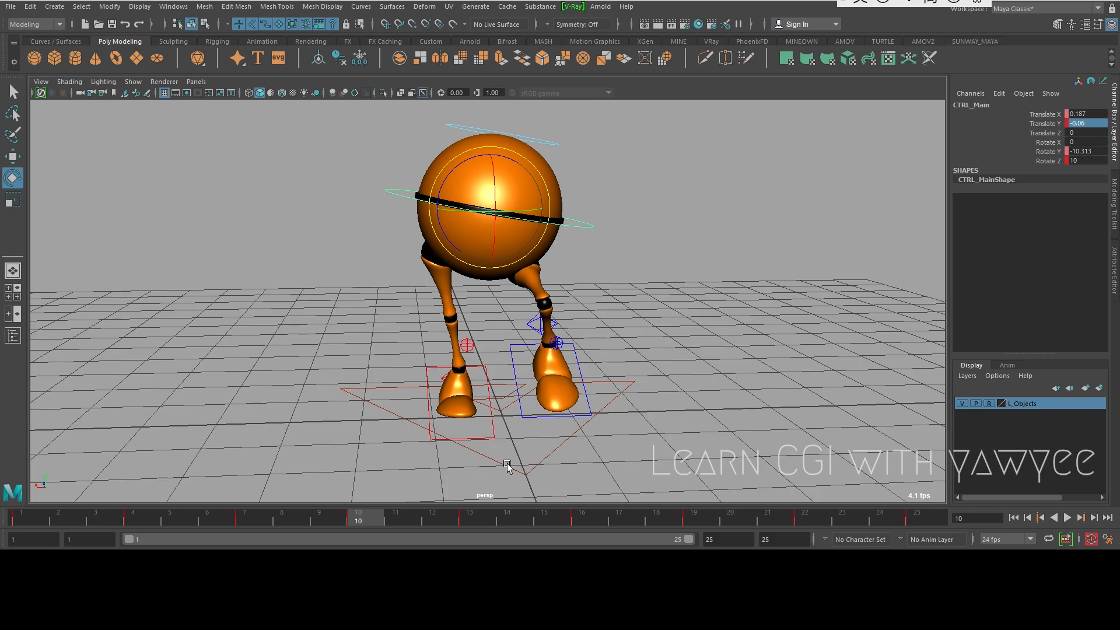
{"action": "left_click_drag", "start_coordinate": [401, 514], "coordinate": [805, 517]}
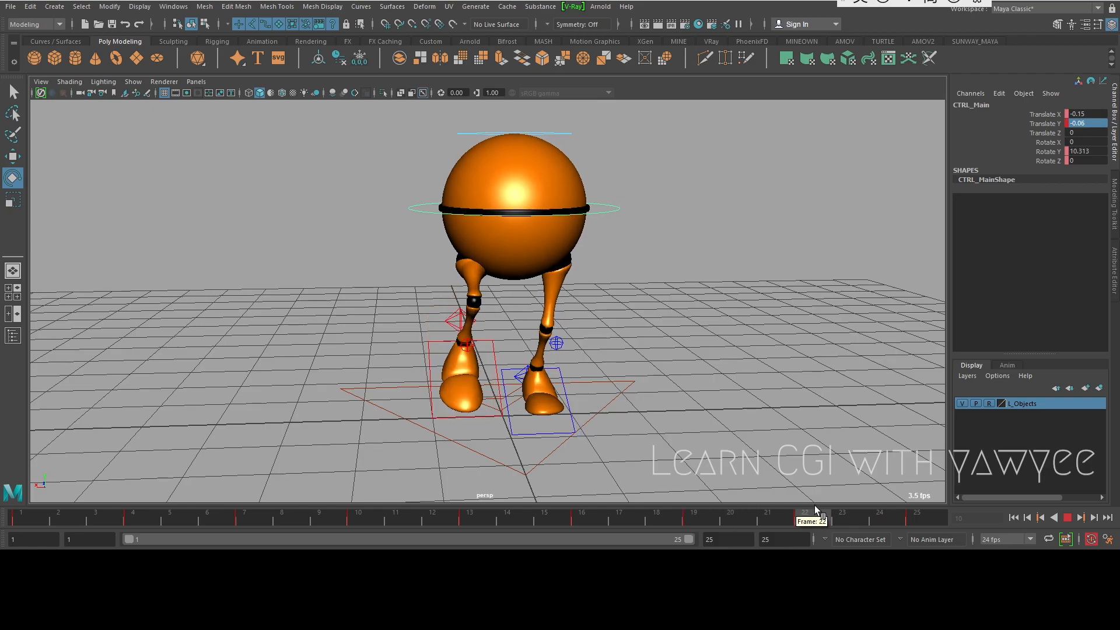
- Set the main control's Rotate Z to -10 at frame 22
{"action": "double_click", "coordinate": [1089, 151]}
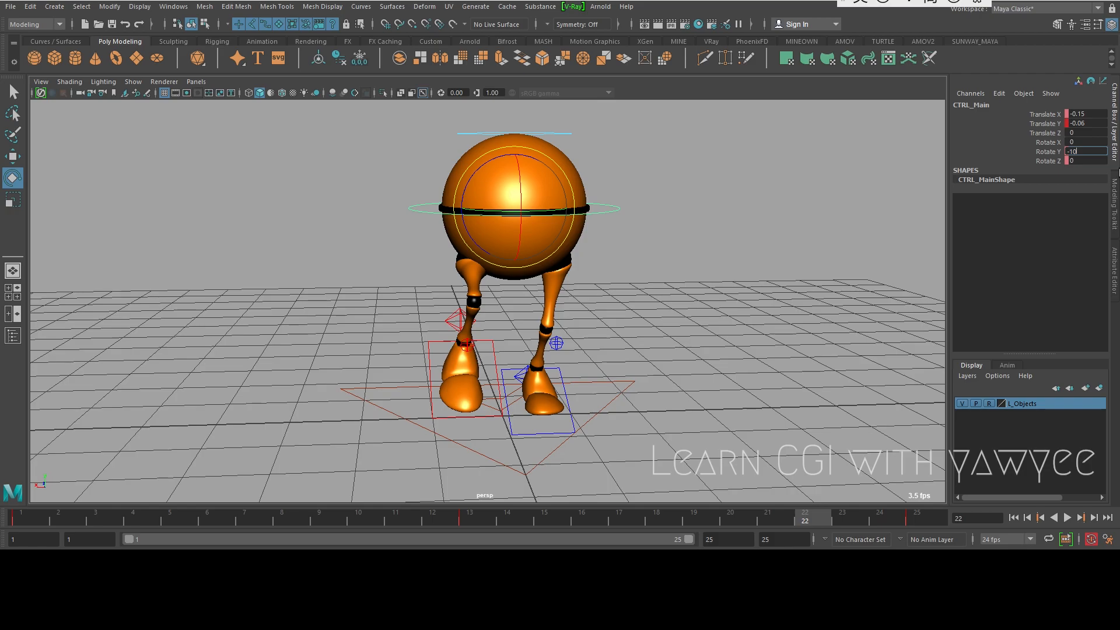
{"action": "right_click_drag", "start_coordinate": [675, 177], "coordinate": [627, 178], "text": "alt"}
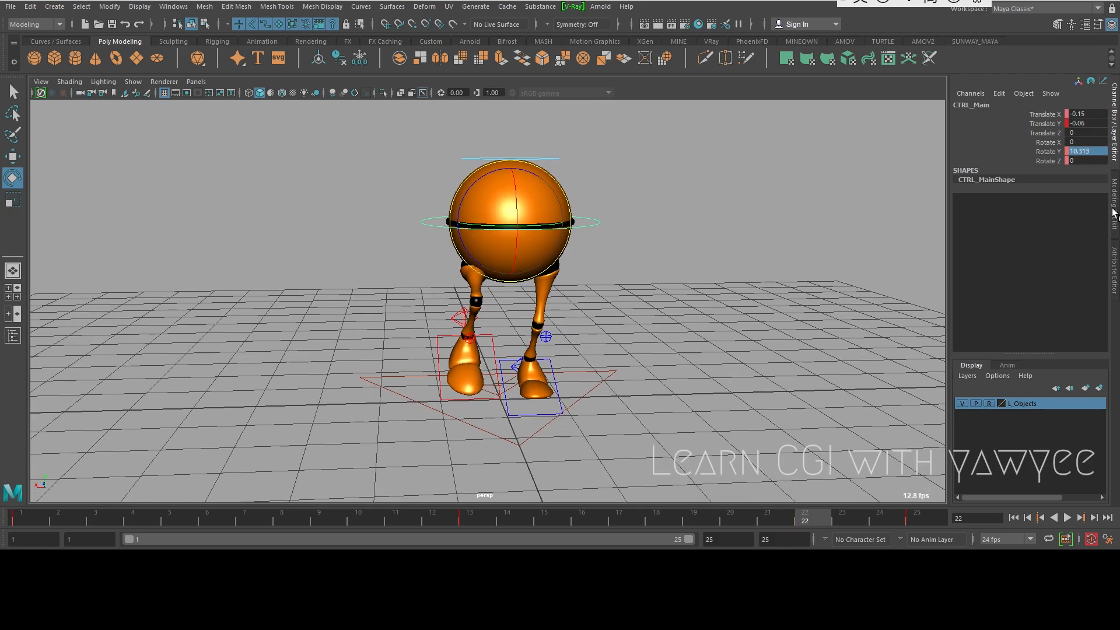
{"action": "double_click", "coordinate": [1080, 161]}
{"action": "type", "text": "-1"}
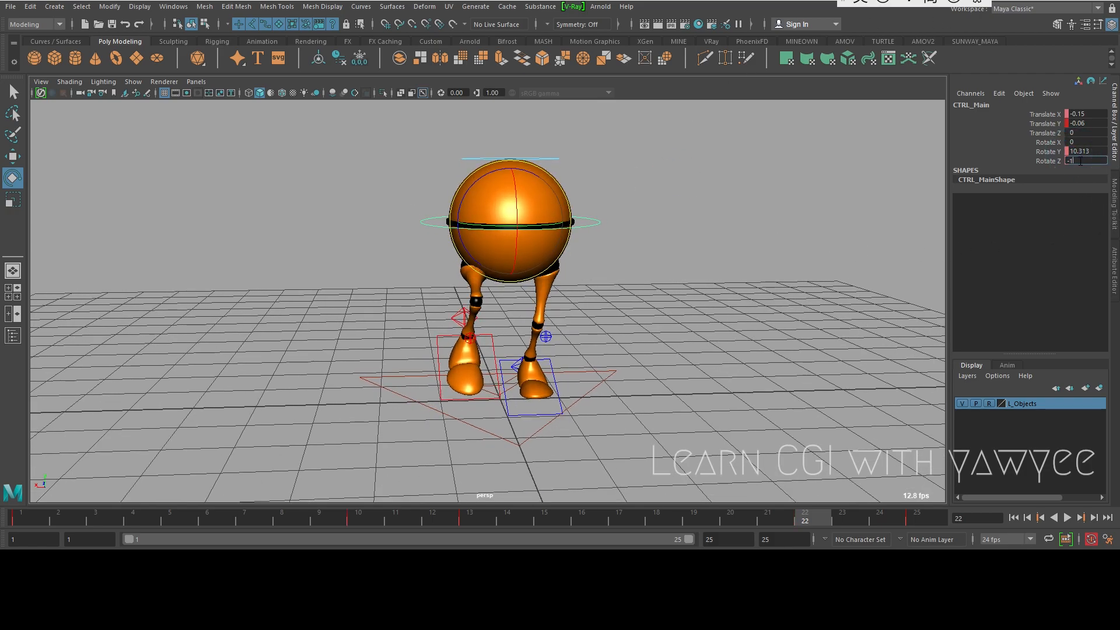
{"action": "type", "text": "0"}
{"action": "key", "text": "Return"}
- Set Foot Roll and Foot Break of the left heel control to 30 at frame 22
{"action": "mouse_move", "coordinate": [558, 408]}
{"action": "left_mouse_down", "text": "alt"}
{"action": "mouse_move", "coordinate": [618, 380]}
{"action": "mouse_move", "coordinate": [605, 362]}
{"action": "mouse_move", "coordinate": [540, 398]}
{"action": "left_mouse_up", "text": "alt"}
{"action": "left_click", "coordinate": [529, 402]}
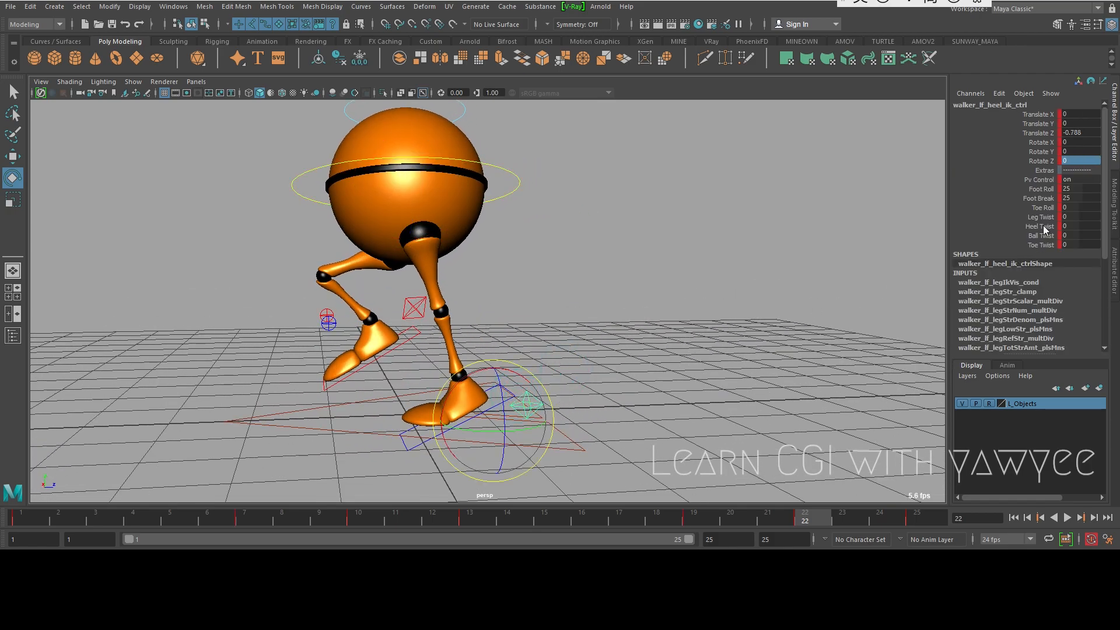
{"action": "left_click", "coordinate": [1053, 190]}
{"action": "left_click", "coordinate": [1069, 197]}
{"action": "type", "text": "30"}
{"action": "key", "text": "Return"}
- Play back the walk cycle and examine the body and leg motion from the front and side
{"action": "left_click_drag", "start_coordinate": [592, 442], "coordinate": [586, 367], "text": "alt"}
{"action": "key", "text": "alt+v"}
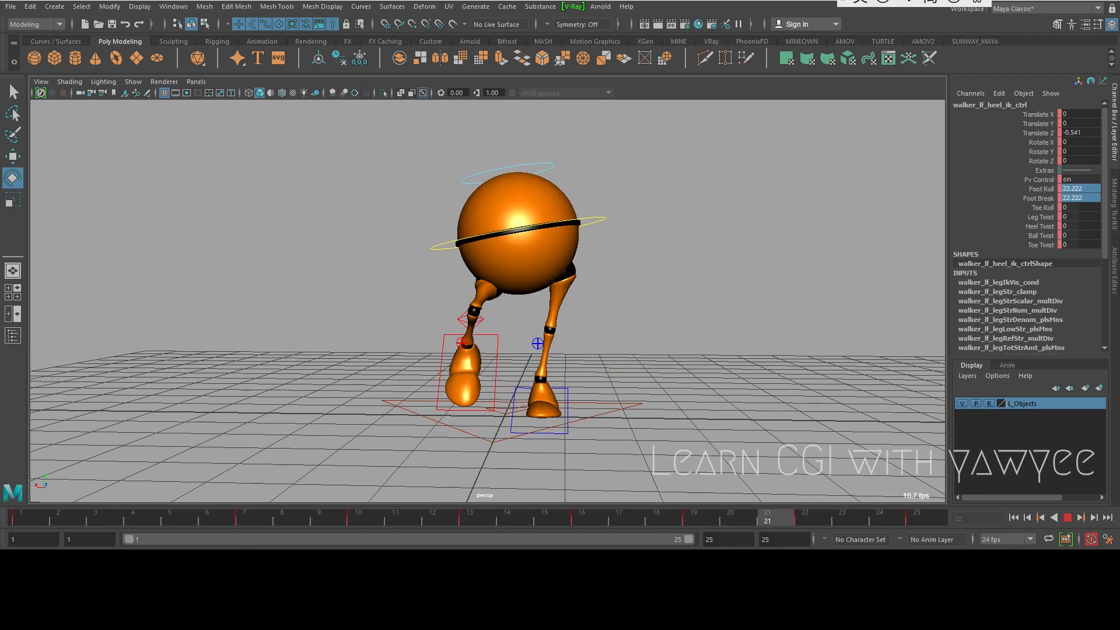
{"action": "left_click", "coordinate": [1068, 517]}
{"action": "left_click", "coordinate": [1068, 519]}
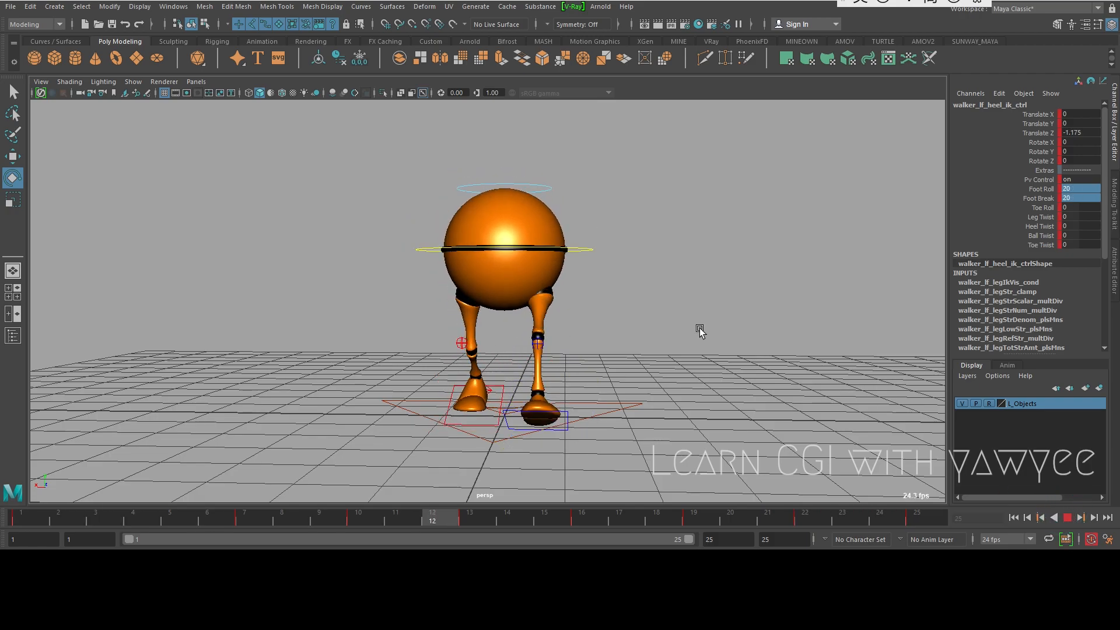
{"action": "left_click_drag", "start_coordinate": [665, 340], "coordinate": [530, 350], "text": "alt"}
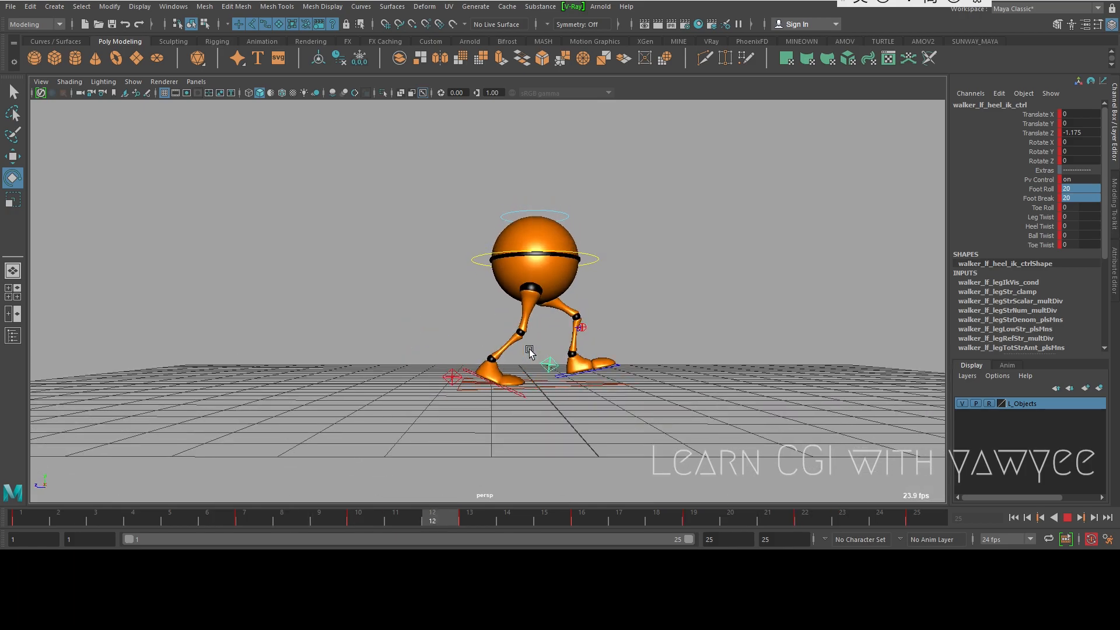
{"action": "left_click_drag", "start_coordinate": [709, 350], "coordinate": [574, 353], "text": "alt"}
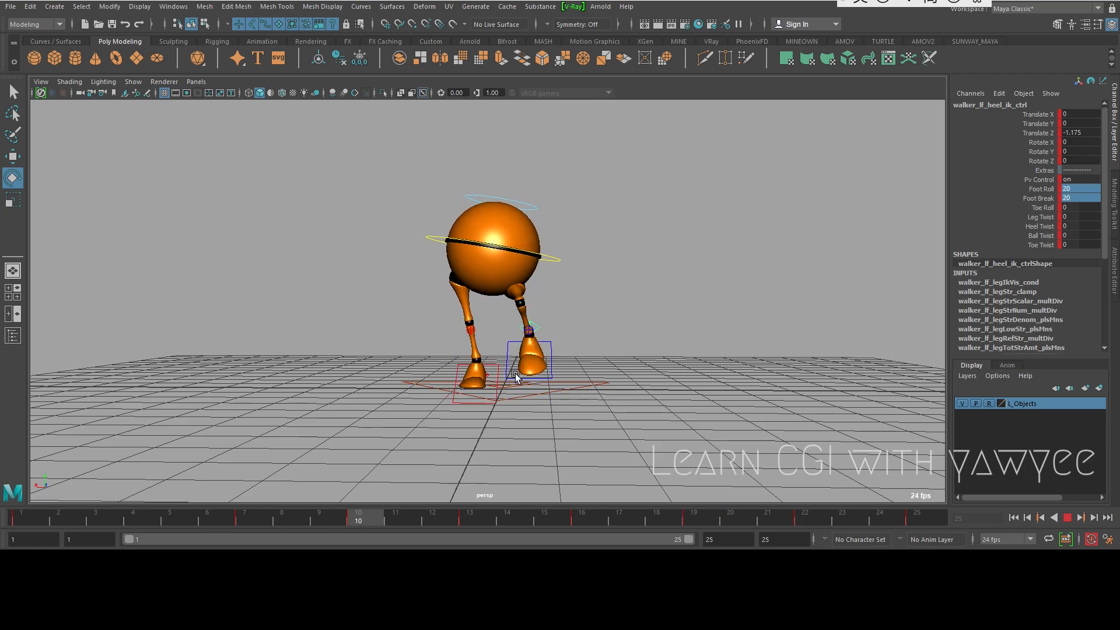
{"action": "left_click", "coordinate": [1067, 517]}
- Select the body's main control and its Rotate X channel, and go to frame 1
{"action": "left_click_drag", "start_coordinate": [575, 315], "coordinate": [649, 254], "text": "alt"}
{"action": "left_click", "coordinate": [571, 263]}
{"action": "left_click_drag", "start_coordinate": [565, 272], "coordinate": [544, 240], "text": "alt"}
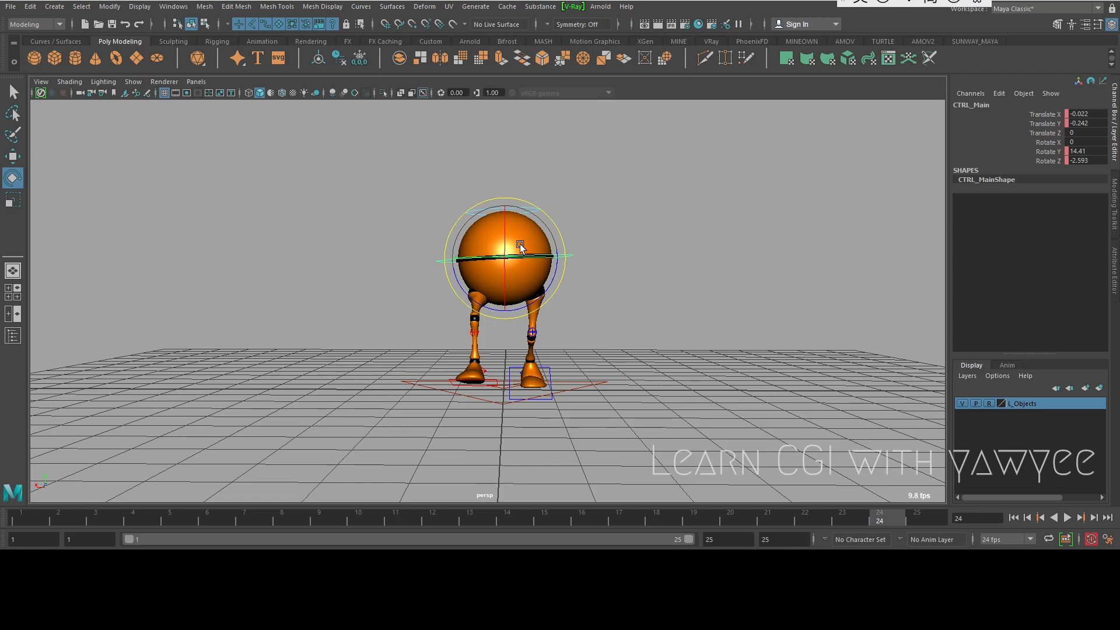
{"action": "left_click_drag", "start_coordinate": [634, 298], "coordinate": [688, 283], "text": "alt"}
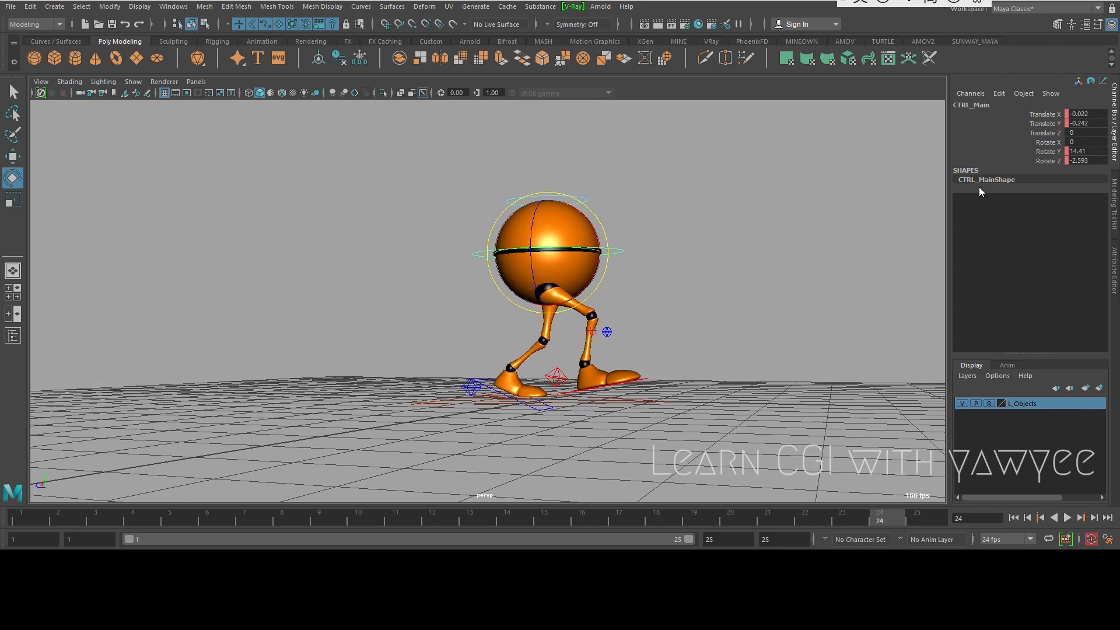
{"action": "left_click", "coordinate": [1048, 143]}
{"action": "left_click_drag", "start_coordinate": [835, 234], "coordinate": [419, 344], "text": "alt"}
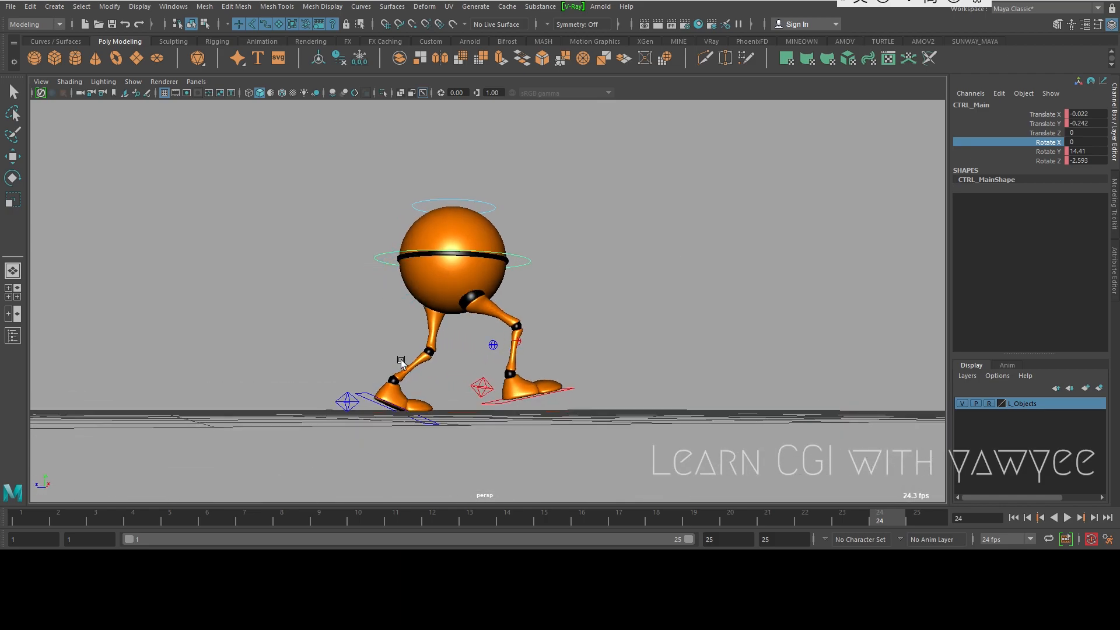
{"action": "left_click", "coordinate": [36, 518]}
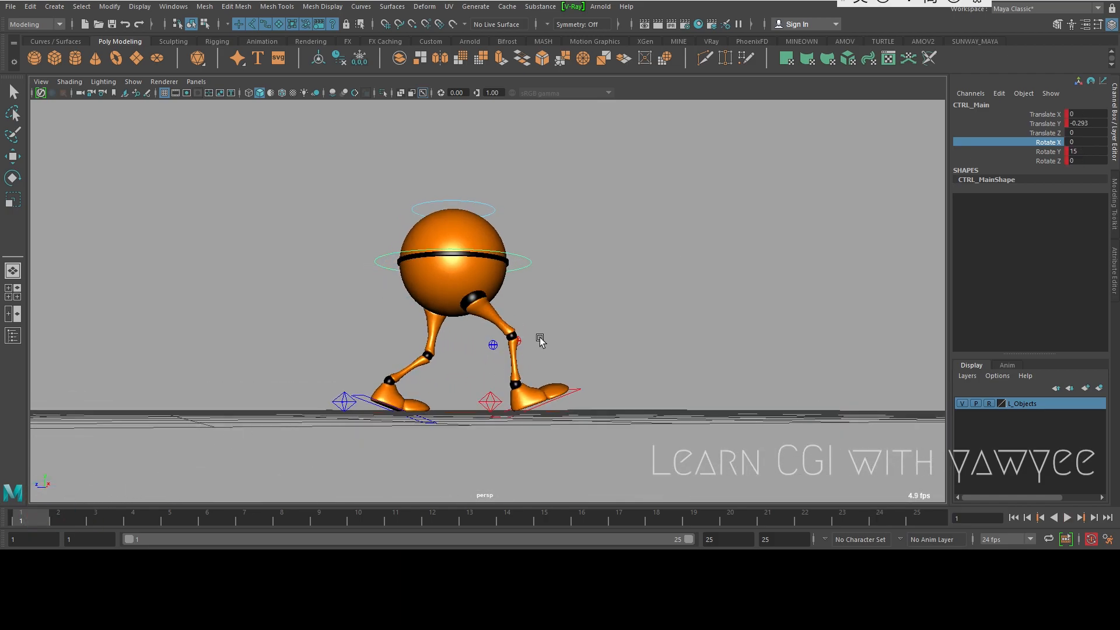
- Try rotating the body's main control freehand at frame 1, and undo the rotation
{"action": "left_click_drag", "start_coordinate": [540, 338], "coordinate": [467, 340], "text": "alt"}
{"action": "key", "text": "e"}
{"action": "left_click_drag", "start_coordinate": [482, 290], "coordinate": [572, 299]}
{"action": "key", "text": "ctrl+z"}
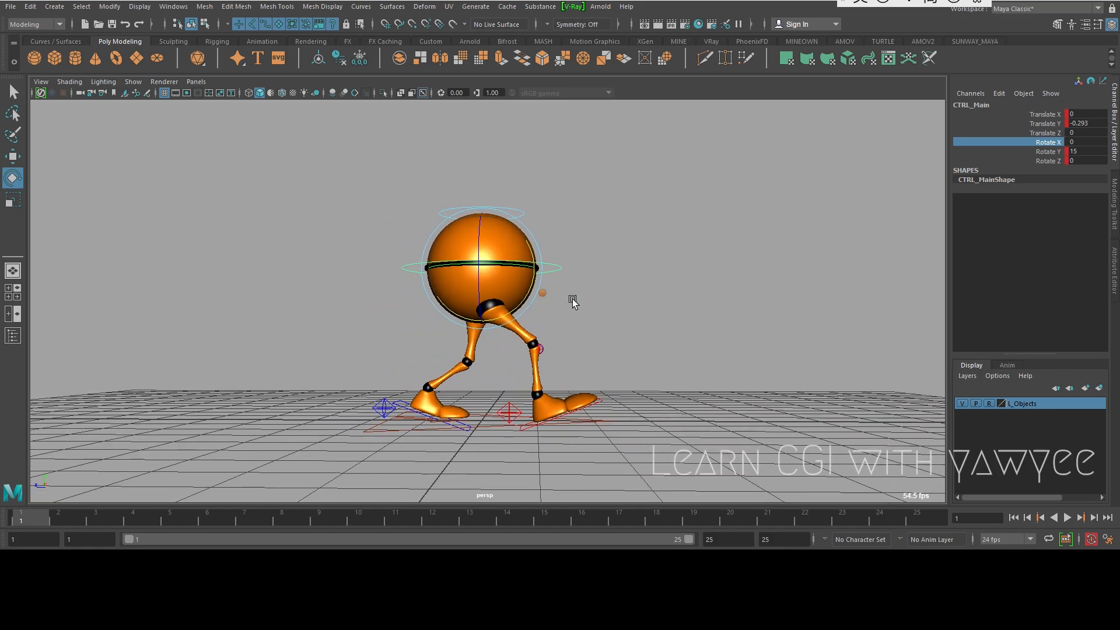
- Key the main control's Rotate X at 0 on frames 1, 25 and 13
{"action": "scroll", "coordinate": [572, 300], "scroll_direction": "up", "scroll_amount": 1}
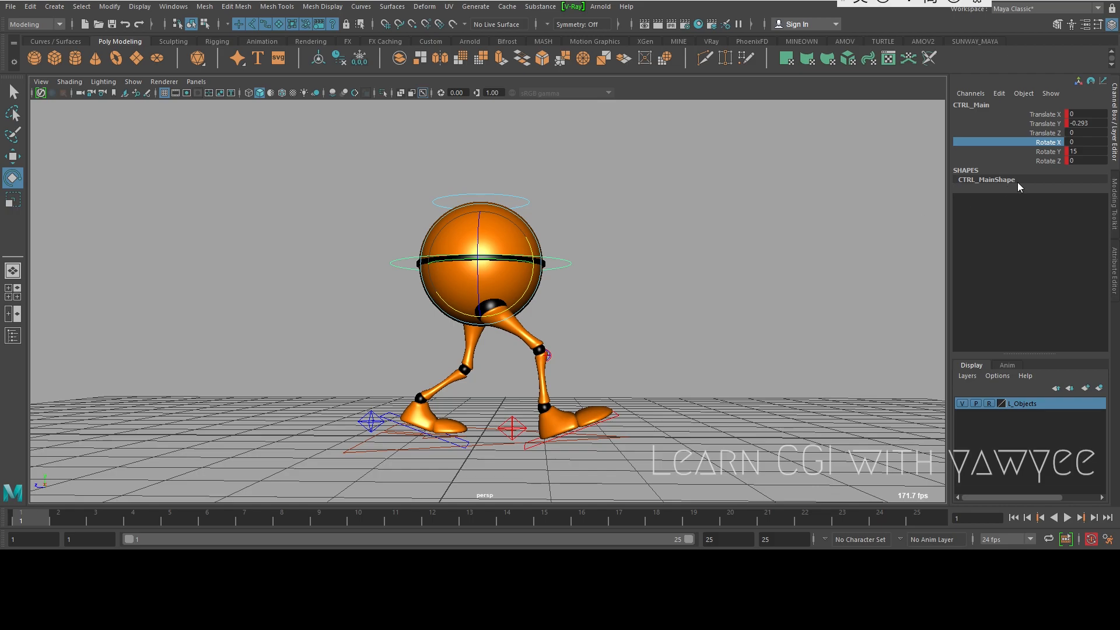
{"action": "right_click", "coordinate": [1052, 144]}
{"action": "left_click", "coordinate": [1029, 167]}
{"action": "mouse_move", "coordinate": [141, 510]}
{"action": "left_mouse_down"}
{"action": "mouse_move", "coordinate": [961, 535]}
{"action": "mouse_move", "coordinate": [968, 525]}
{"action": "left_mouse_up"}
{"action": "right_click_drag", "start_coordinate": [1046, 142], "coordinate": [1027, 163]}
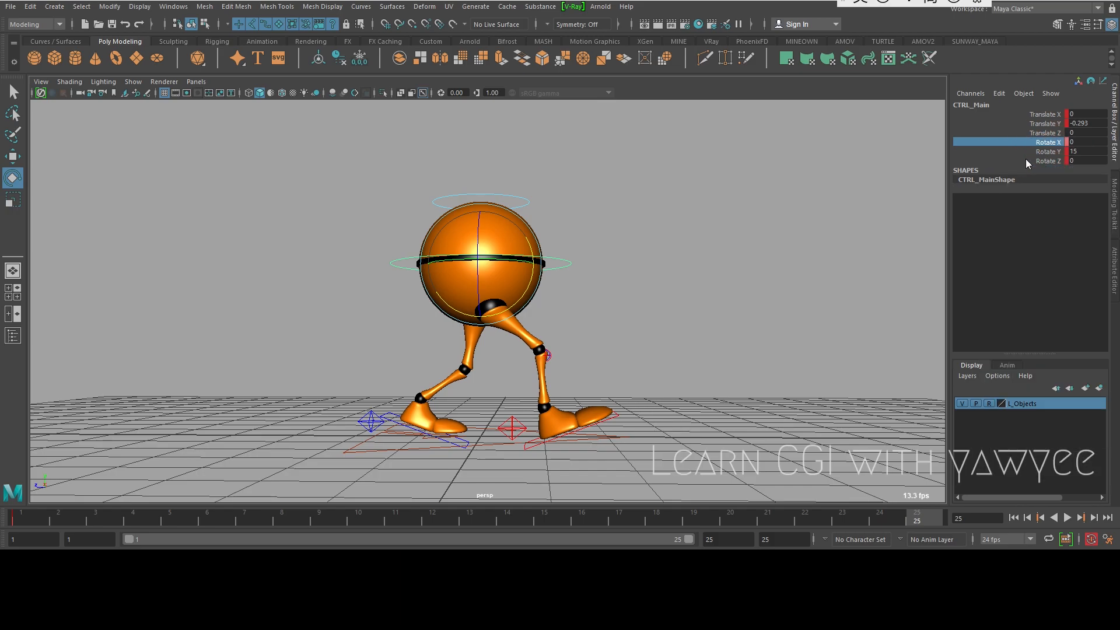
{"action": "left_click", "coordinate": [469, 517]}
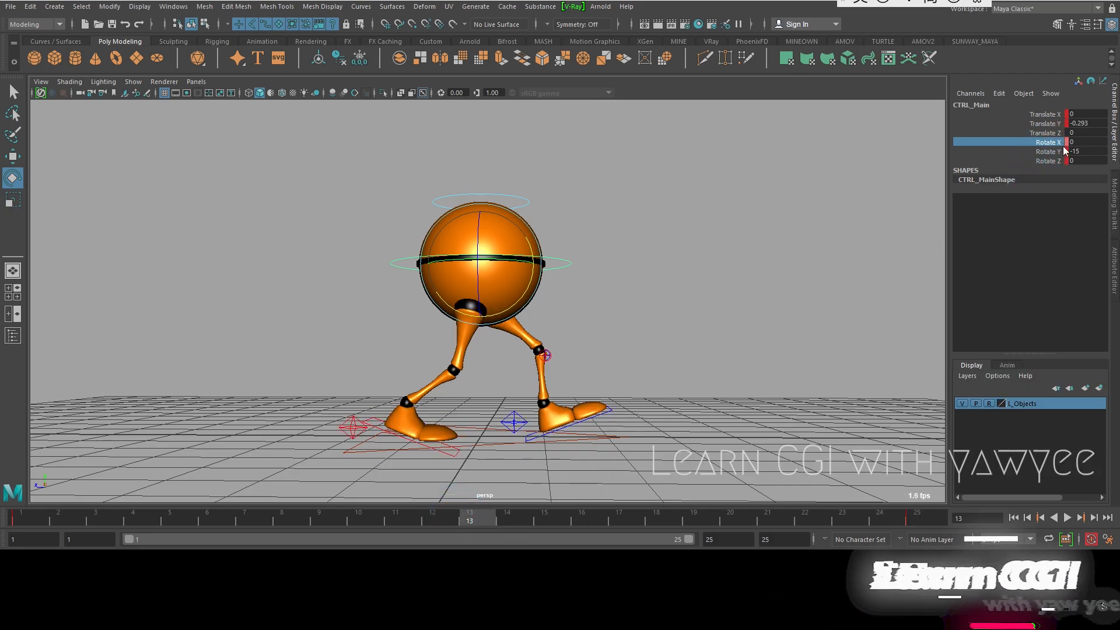
{"action": "right_click_drag", "start_coordinate": [1061, 150], "coordinate": [1025, 169]}
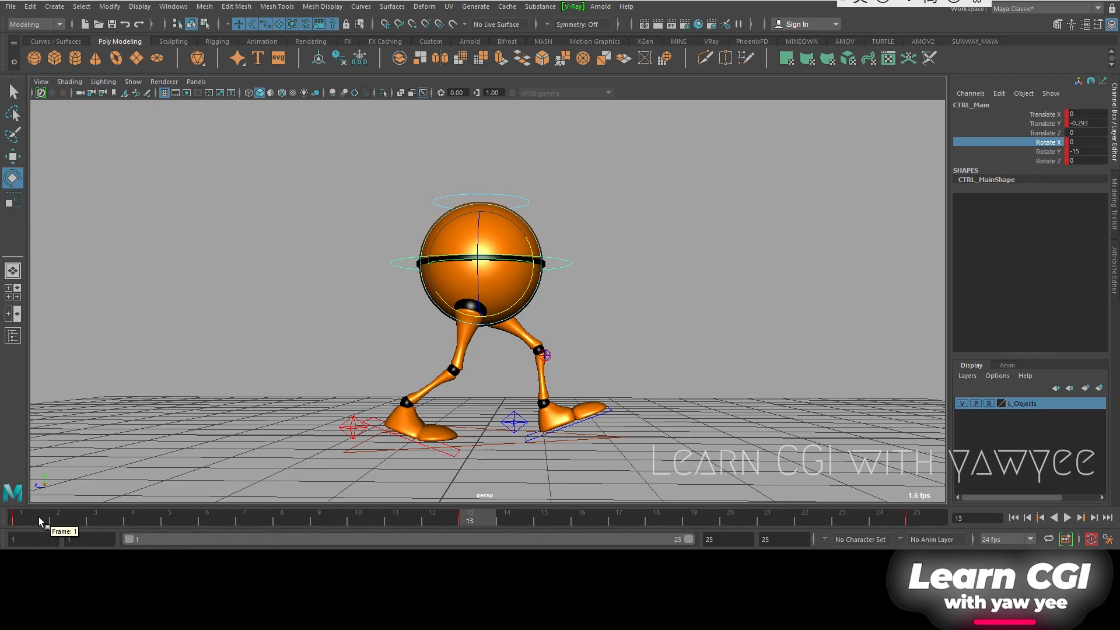
- Preview the walk cycle and go to frame 4 to examine the body's pose from the side
{"action": "key", "text": "alt+v"}
{"action": "key", "text": "alt+v"}
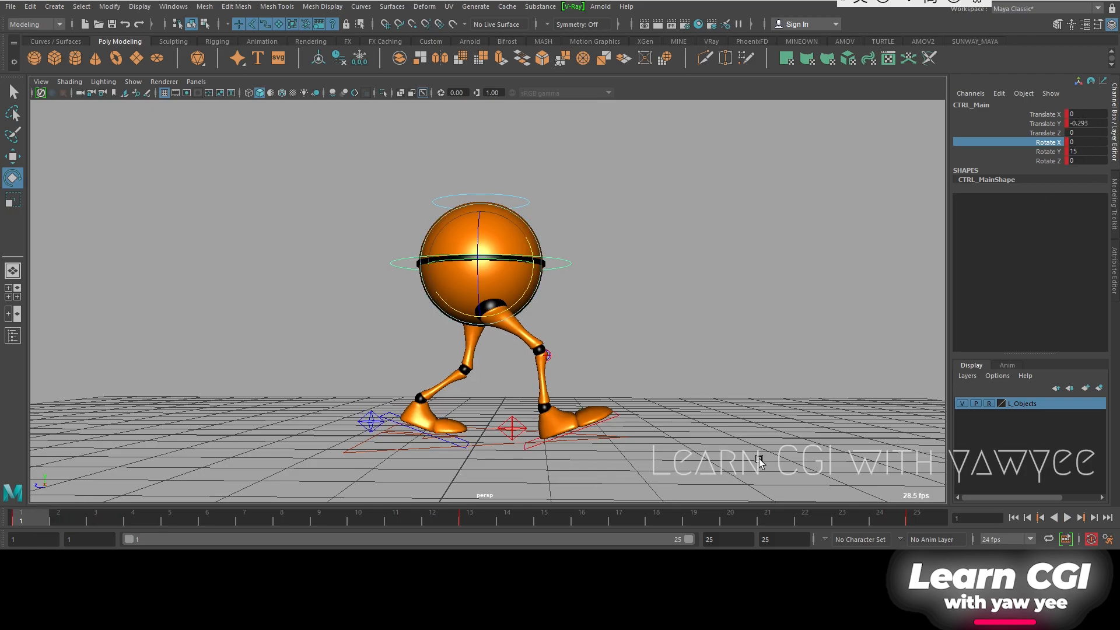
{"action": "right_click", "coordinate": [663, 518]}
{"action": "mouse_move", "coordinate": [733, 443]}
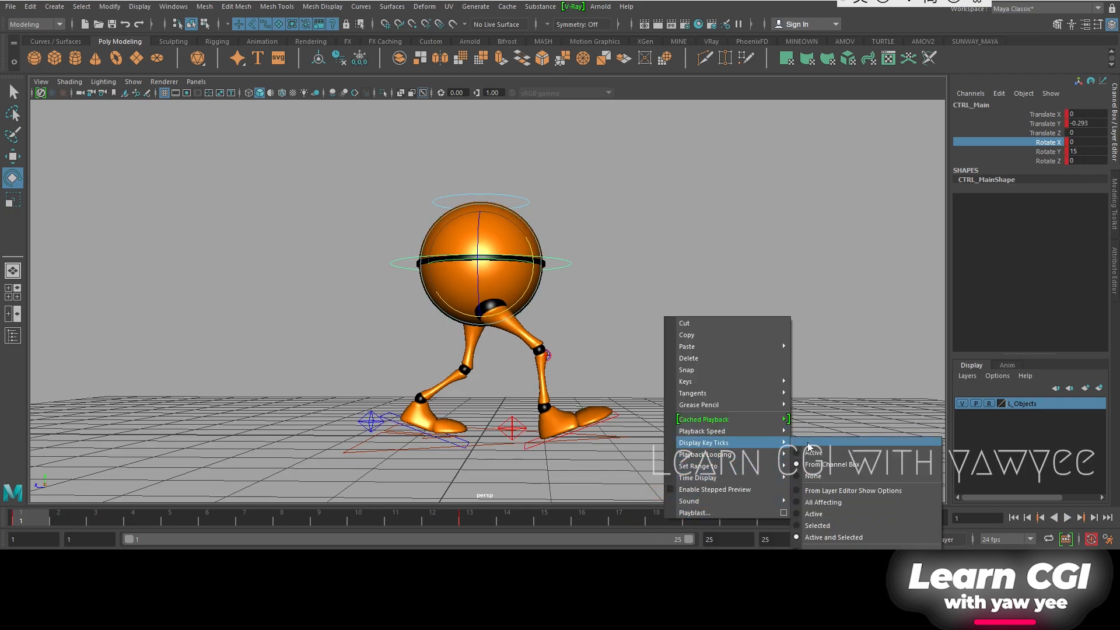
{"action": "right_click_drag", "start_coordinate": [747, 198], "coordinate": [722, 204], "text": "alt"}
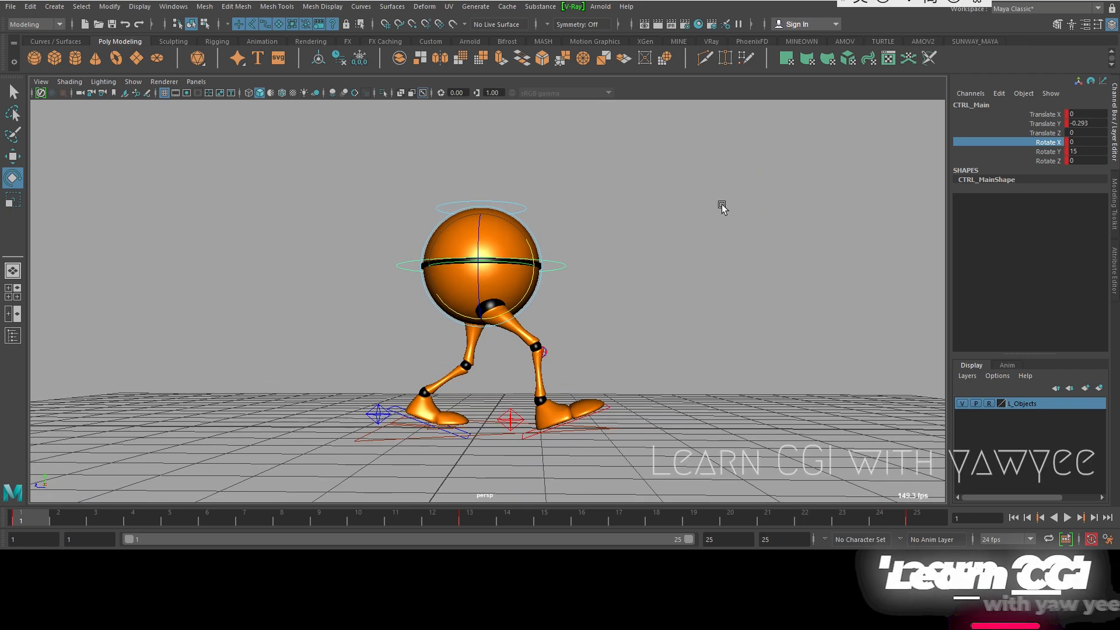
{"action": "left_click_drag", "start_coordinate": [29, 512], "coordinate": [137, 527]}
{"action": "scroll", "coordinate": [524, 264], "scroll_direction": "up", "scroll_amount": 3}
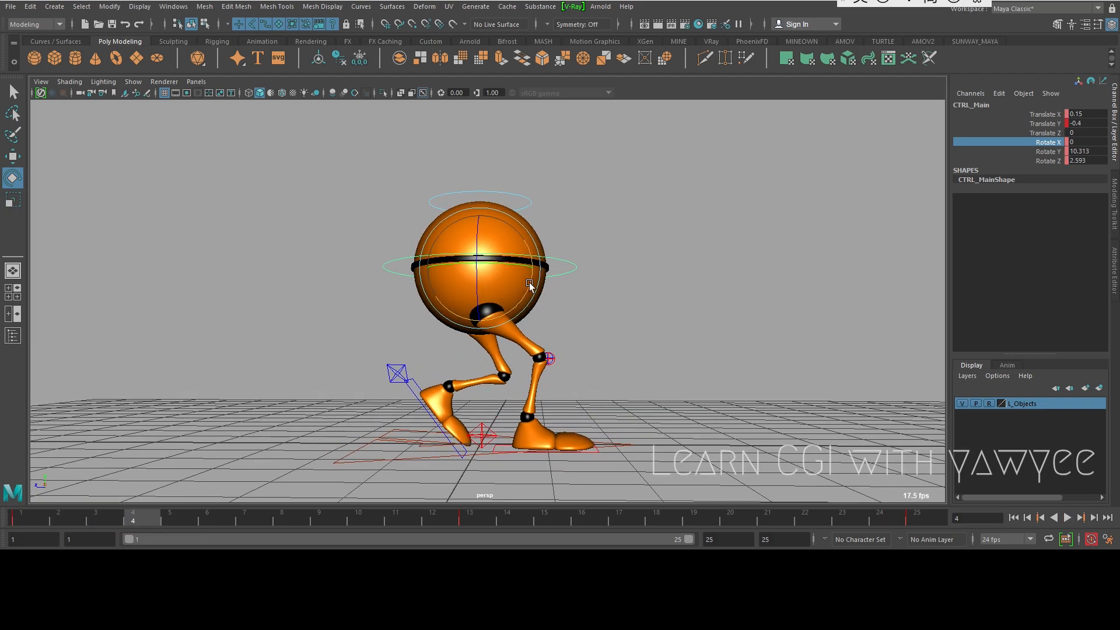
- Try rotating the body's main control freehand at frame 4, and undo the rotation
{"action": "left_click_drag", "start_coordinate": [529, 285], "coordinate": [526, 293]}
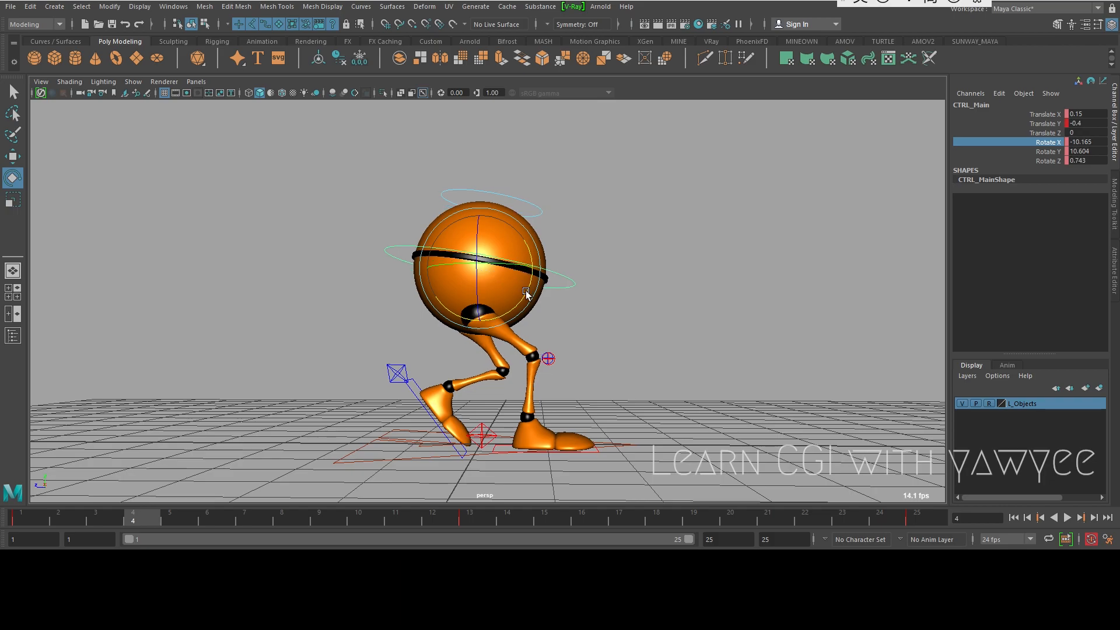
{"action": "key", "text": "ctrl+z"}
{"action": "double_click", "coordinate": [1100, 142]}
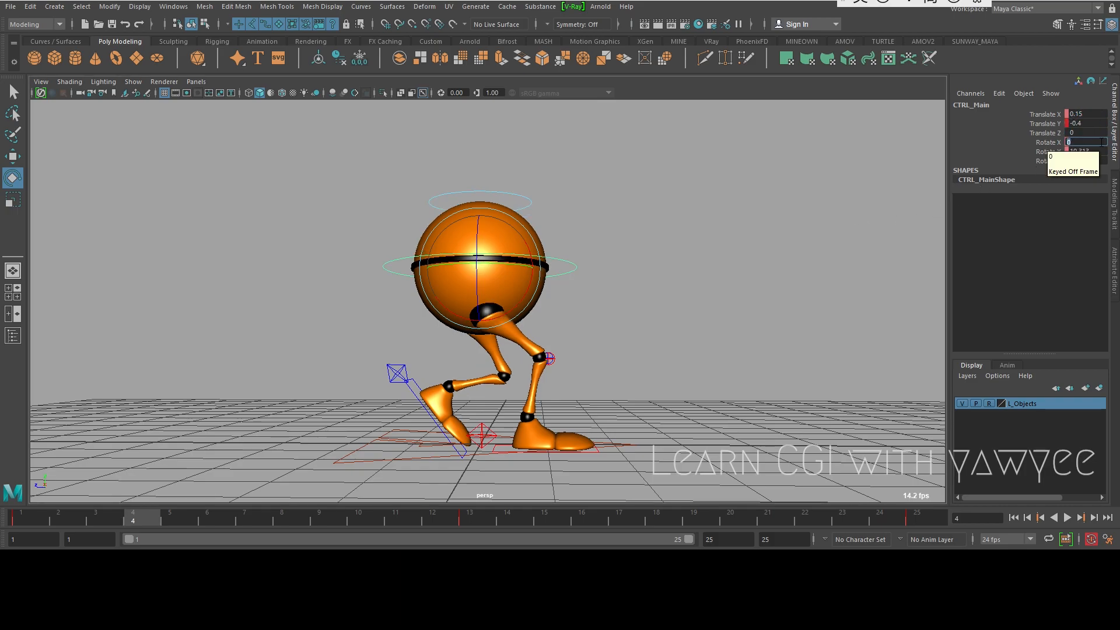
{"action": "key", "text": "Return"}
- Tilt the body at frame 4 by setting the main control's Rotate X to -15
{"action": "middle_click_drag", "start_coordinate": [756, 221], "coordinate": [742, 222]}
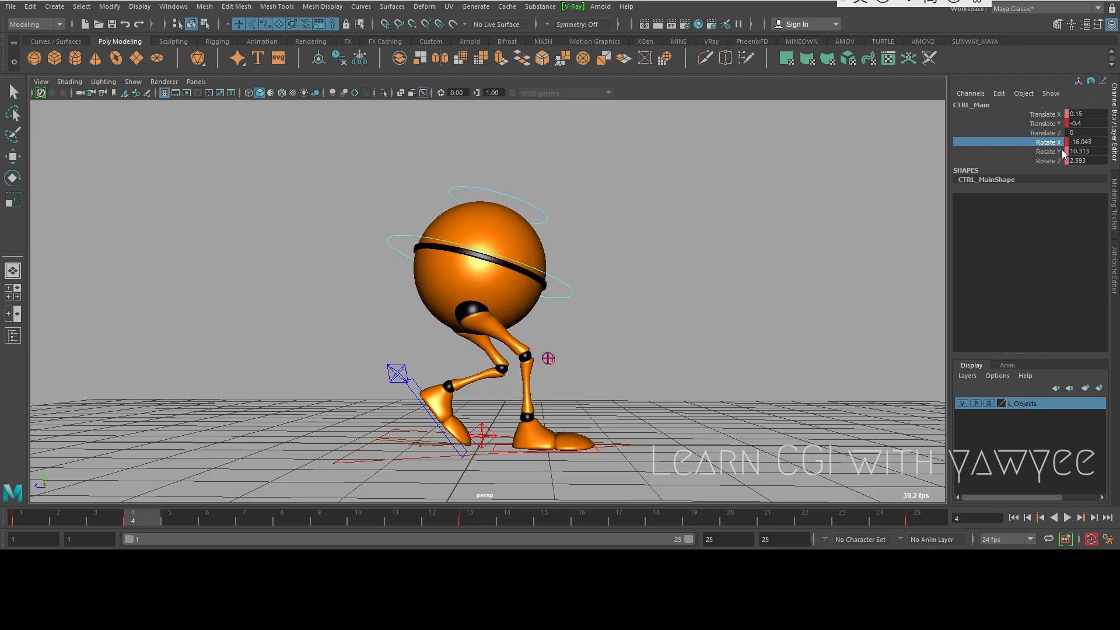
{"action": "double_click", "coordinate": [1084, 142]}
{"action": "type", "text": "-15"}
{"action": "key", "text": "Return"}
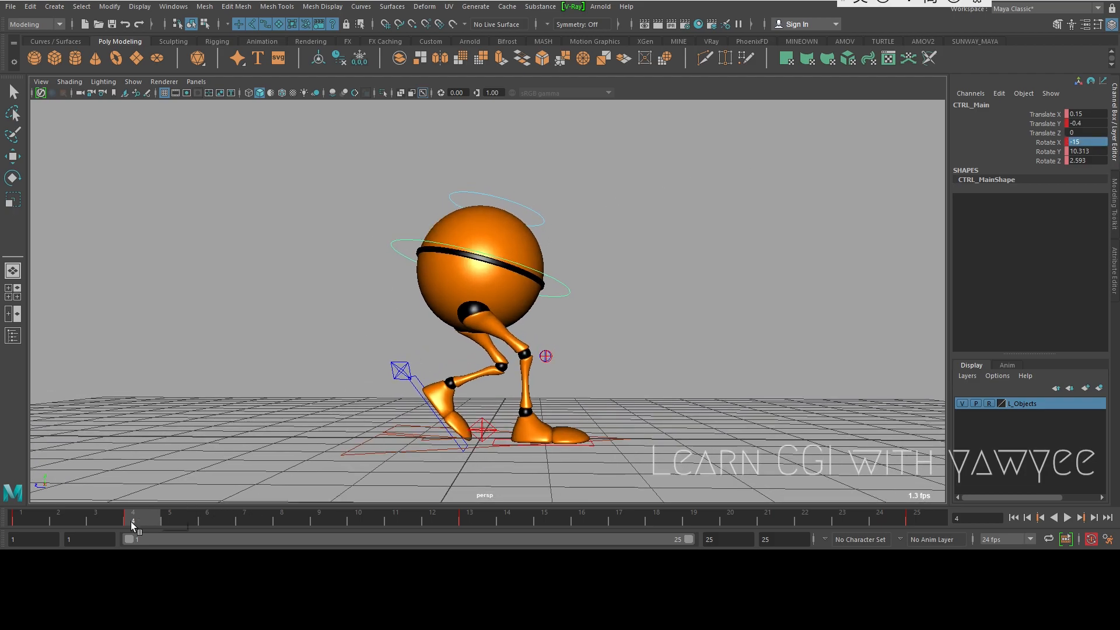
- Preview the cycle, stop at frame 10 and set the main control's Rotate X to 10 there
{"action": "left_click", "coordinate": [44, 519]}
{"action": "key", "text": "alt+v"}
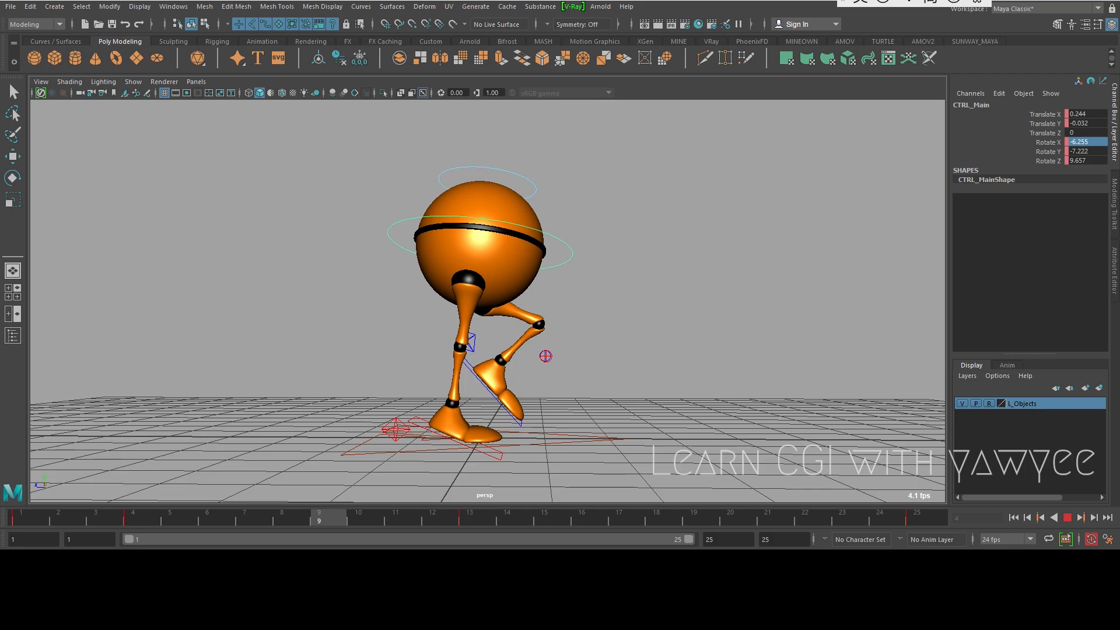
{"action": "key", "text": "alt+v"}
{"action": "double_click", "coordinate": [1089, 142]}
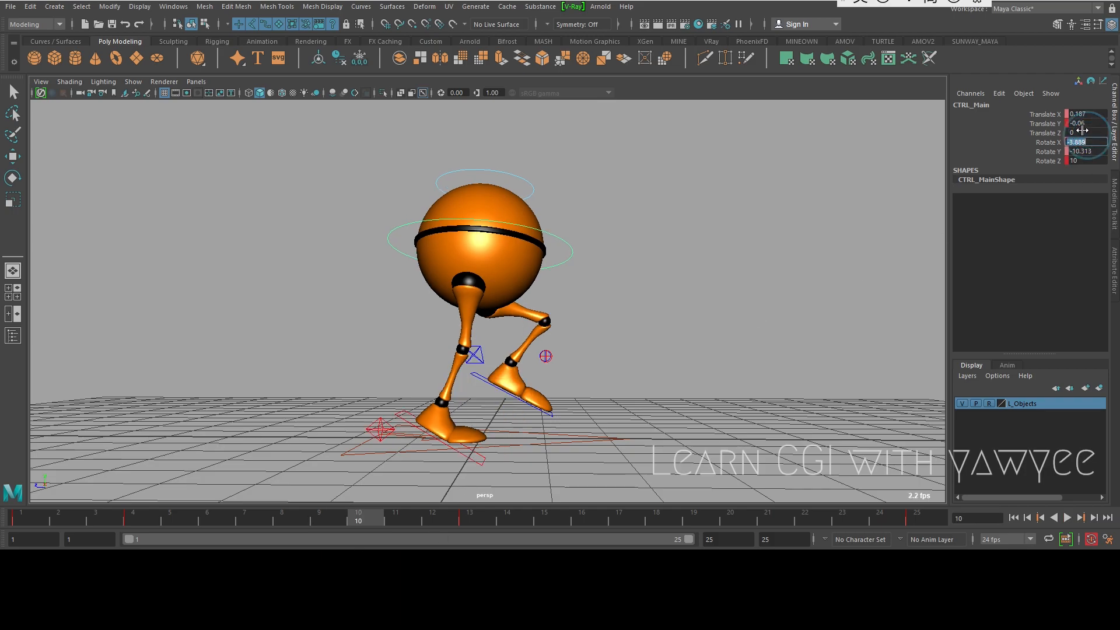
{"action": "type", "text": "10"}
{"action": "key", "text": "Return"}
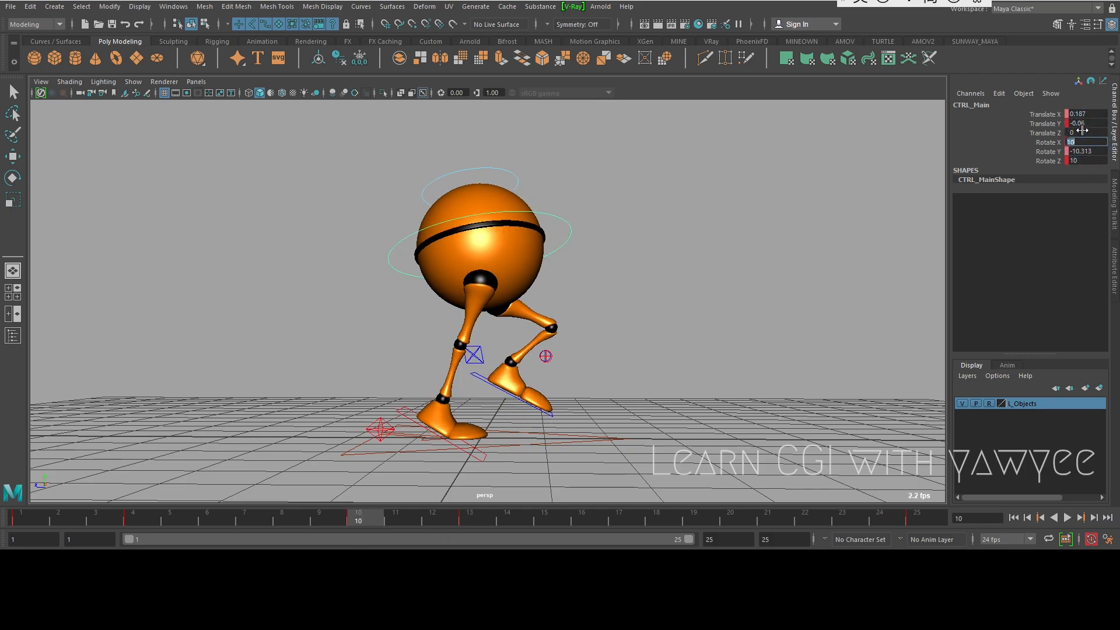
- Switch to the side view and compare the body's tilt at frames 4 and 10
{"action": "mouse_move", "coordinate": [560, 350]}
{"action": "left_mouse_down", "text": "alt"}
{"action": "mouse_move", "coordinate": [513, 309]}
{"action": "mouse_move", "coordinate": [519, 282]}
{"action": "mouse_move", "coordinate": [538, 305]}
{"action": "mouse_move", "coordinate": [525, 328]}
{"action": "mouse_move", "coordinate": [551, 330]}
{"action": "left_mouse_up", "text": "alt"}
{"action": "key", "text": "space"}
{"action": "middle_click_drag", "start_coordinate": [528, 392], "coordinate": [546, 379], "text": "alt"}
{"action": "middle_click_drag", "start_coordinate": [576, 236], "coordinate": [512, 311], "text": "alt"}
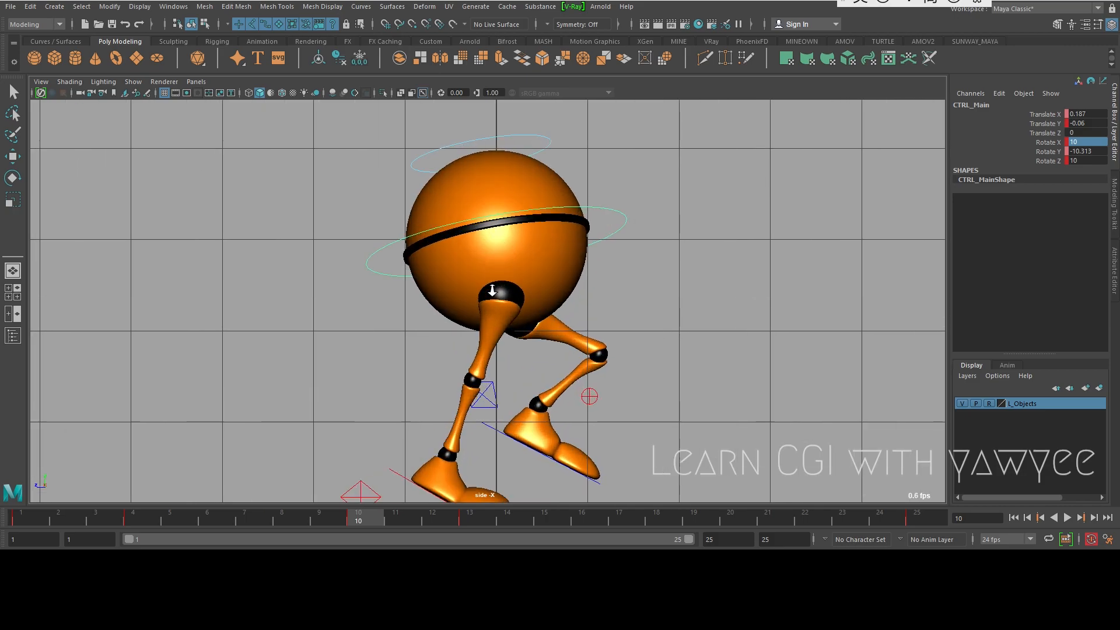
{"action": "middle_click_drag", "start_coordinate": [678, 280], "coordinate": [641, 266], "text": "alt"}
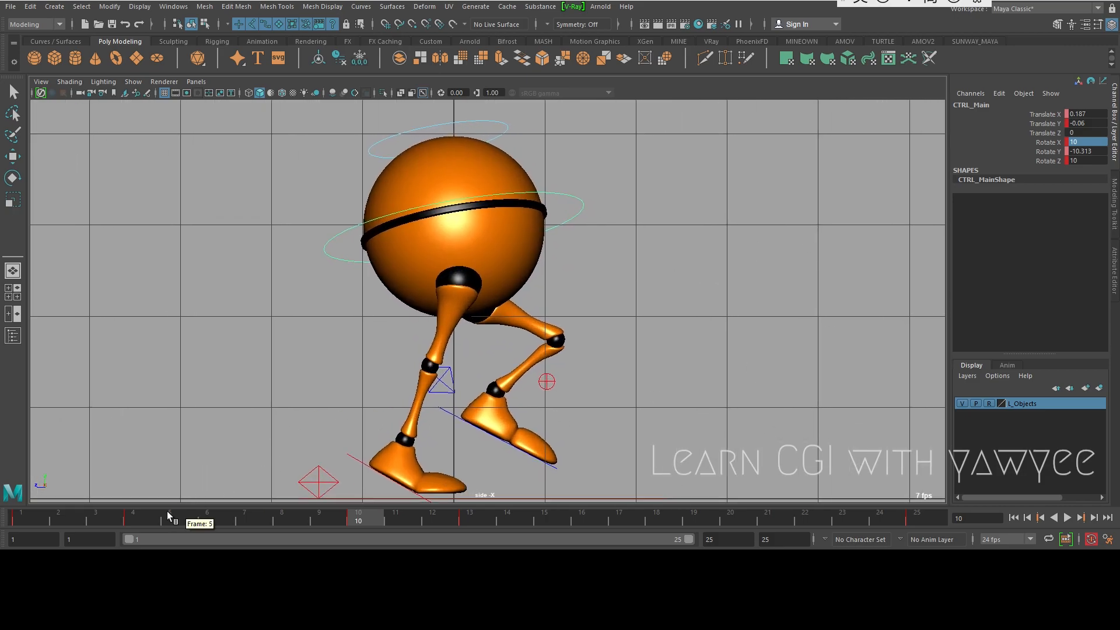
{"action": "left_click", "coordinate": [142, 513]}
{"action": "left_click", "coordinate": [363, 515]}
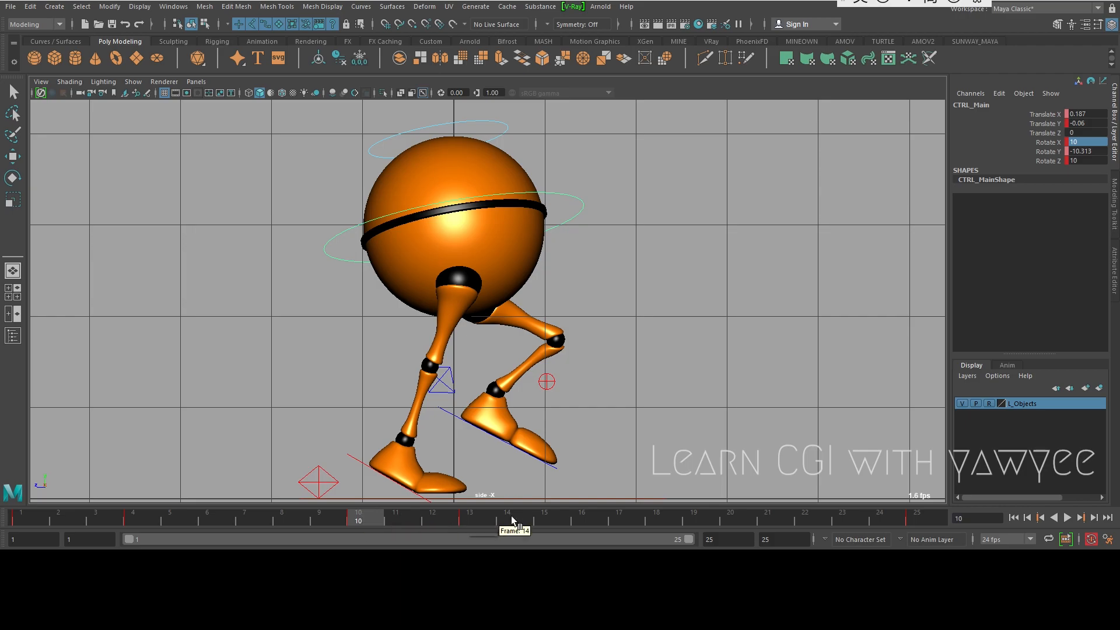
- Key the main control's Rotate X at -15 on frame 16 and at 10 on frame 22
{"action": "key", "text": "alt+v"}
{"action": "key", "text": "Escape"}
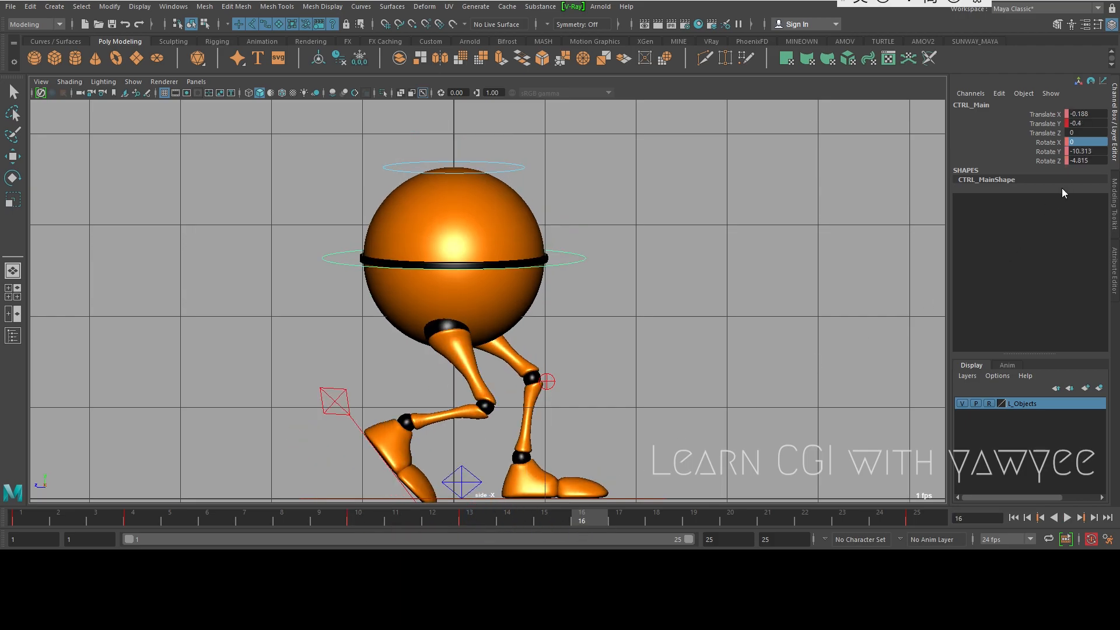
{"action": "left_click", "coordinate": [1101, 142]}
{"action": "type", "text": "-15"}
{"action": "key", "text": "Return"}
{"action": "left_click_drag", "start_coordinate": [744, 530], "coordinate": [811, 525]}
{"action": "type", "text": "10"}
{"action": "key", "text": "Return"}
- Open the Graph Editor and frame the main control's Translate Y curve
{"action": "right_click_drag", "start_coordinate": [589, 218], "coordinate": [507, 233], "text": "alt"}
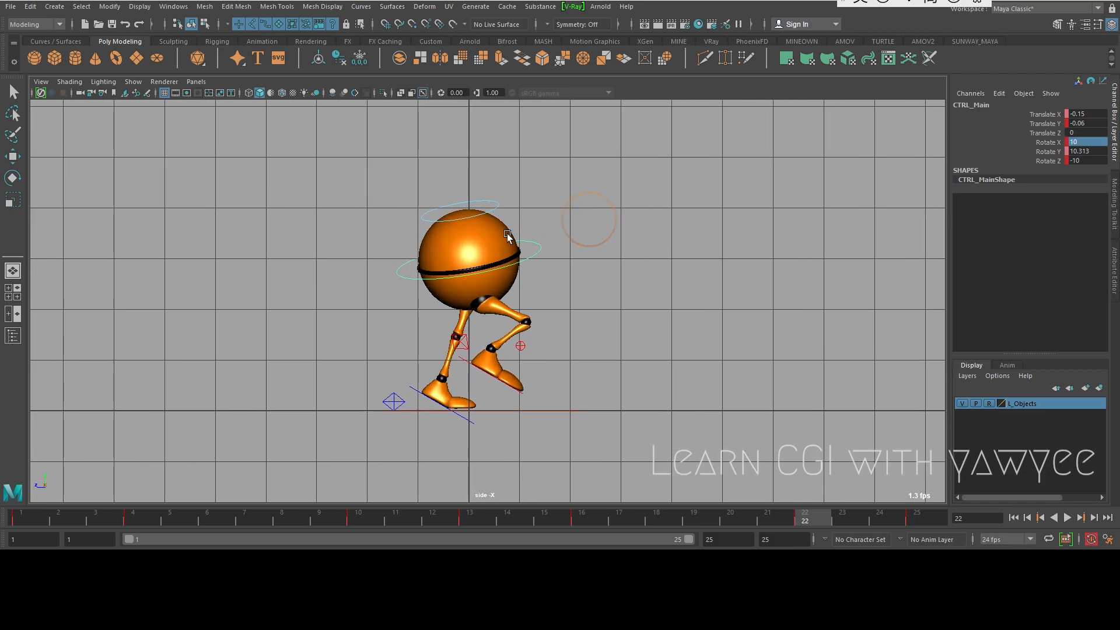
{"action": "key", "text": "w"}
{"action": "left_click", "coordinate": [172, 7]}
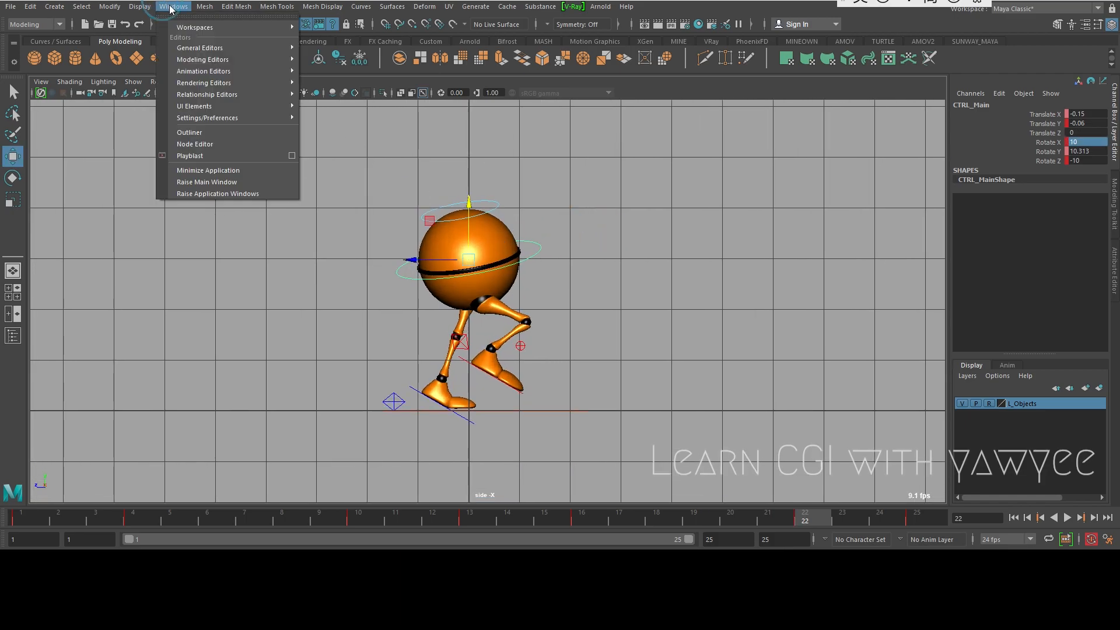
{"action": "mouse_move", "coordinate": [234, 71]}
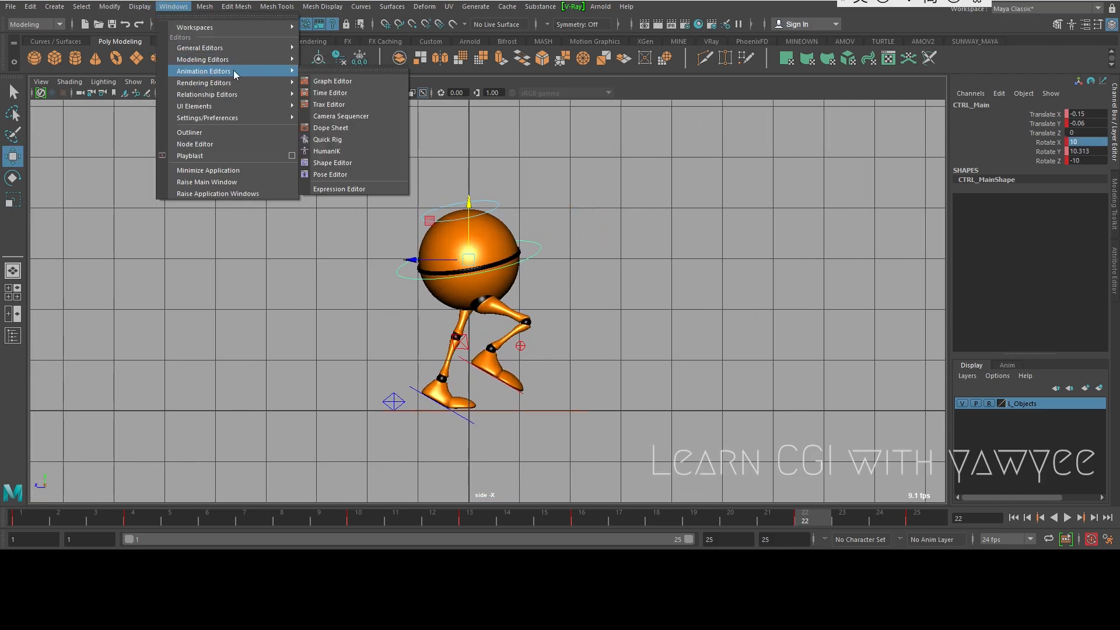
{"action": "left_click", "coordinate": [324, 81]}
{"action": "left_click", "coordinate": [279, 210]}
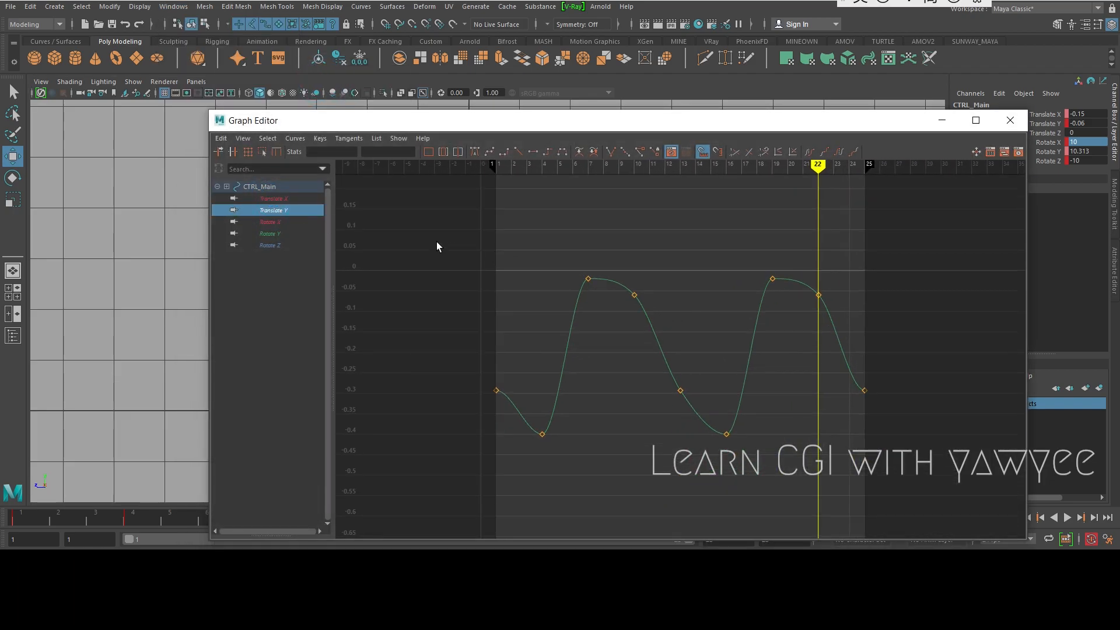
{"action": "left_click_drag", "start_coordinate": [430, 243], "coordinate": [945, 479]}
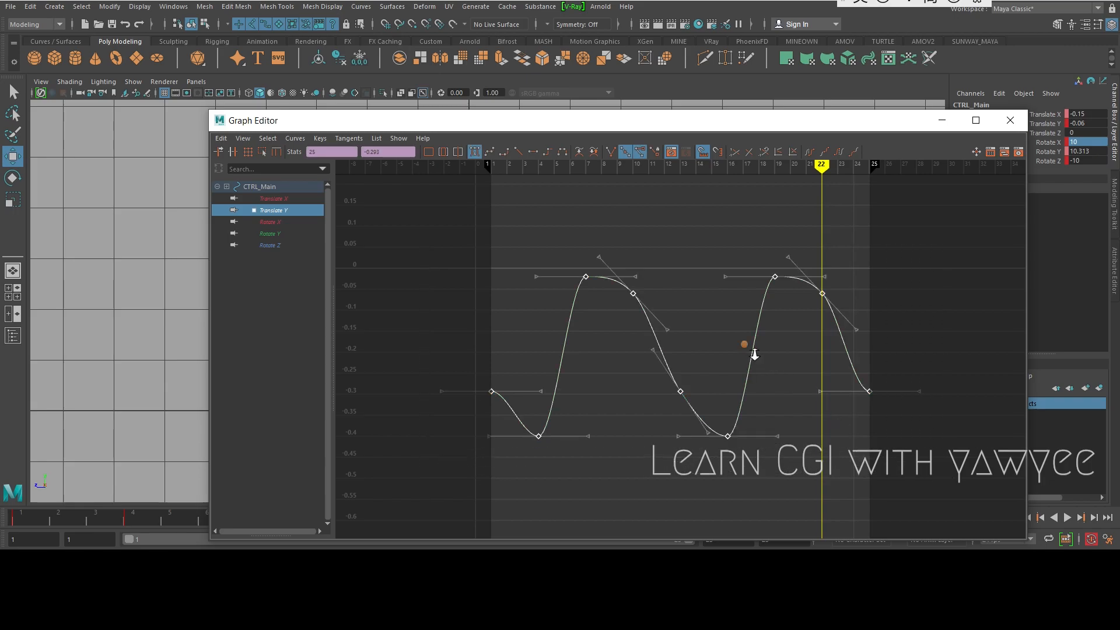
{"action": "key", "text": "f"}
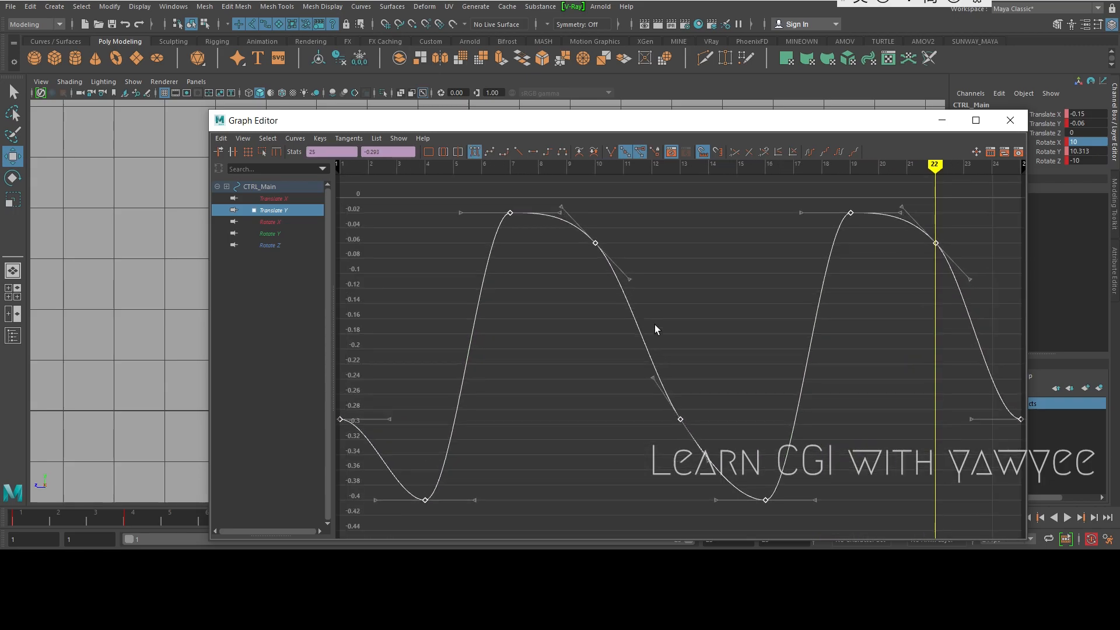
{"action": "right_click_drag", "start_coordinate": [743, 310], "coordinate": [727, 301], "text": "alt"}
- Lower the Translate Y keys at frames 7, 10, 19 and 22 together, bringing frame 22 to about -0.126, and decline the autosave
{"action": "left_click_drag", "start_coordinate": [534, 240], "coordinate": [799, 317]}
{"action": "left_click_drag", "start_coordinate": [786, 127], "coordinate": [892, 334]}
{"action": "middle_click_drag", "start_coordinate": [683, 211], "coordinate": [408, 170], "text": "alt"}
{"action": "left_click_drag", "start_coordinate": [556, 326], "coordinate": [536, 109]}
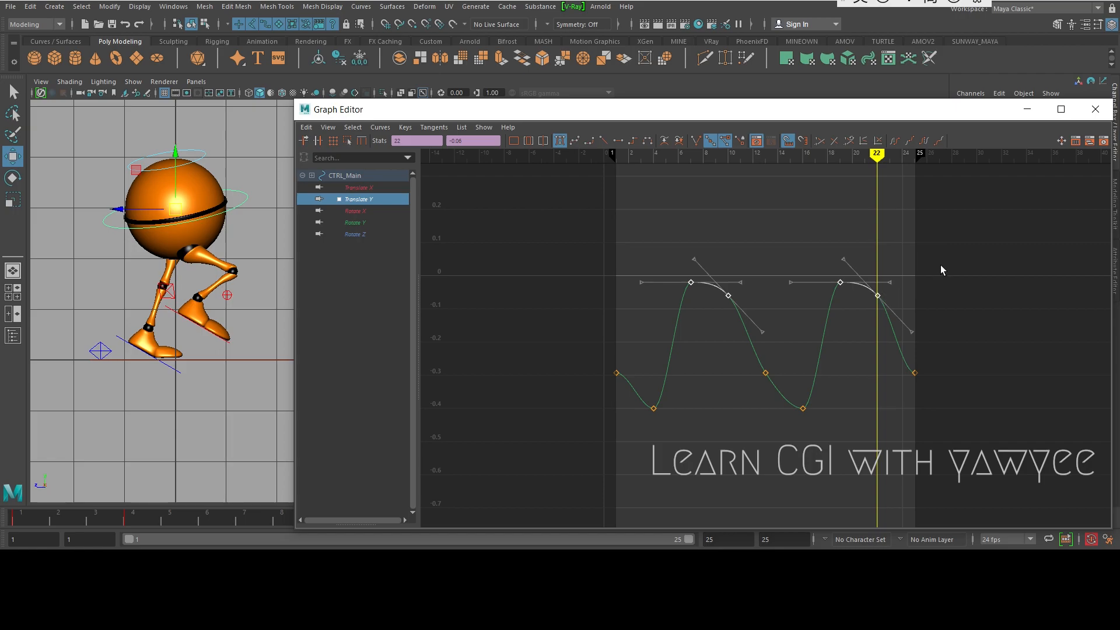
{"action": "key", "text": "a"}
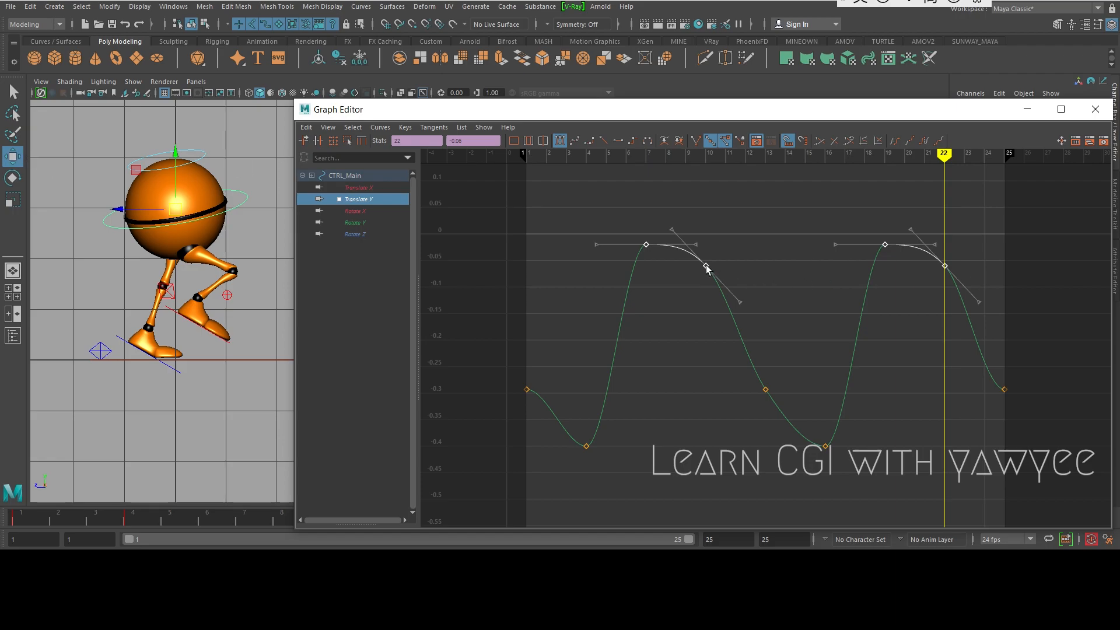
{"action": "middle_click_drag", "start_coordinate": [708, 260], "coordinate": [692, 302]}
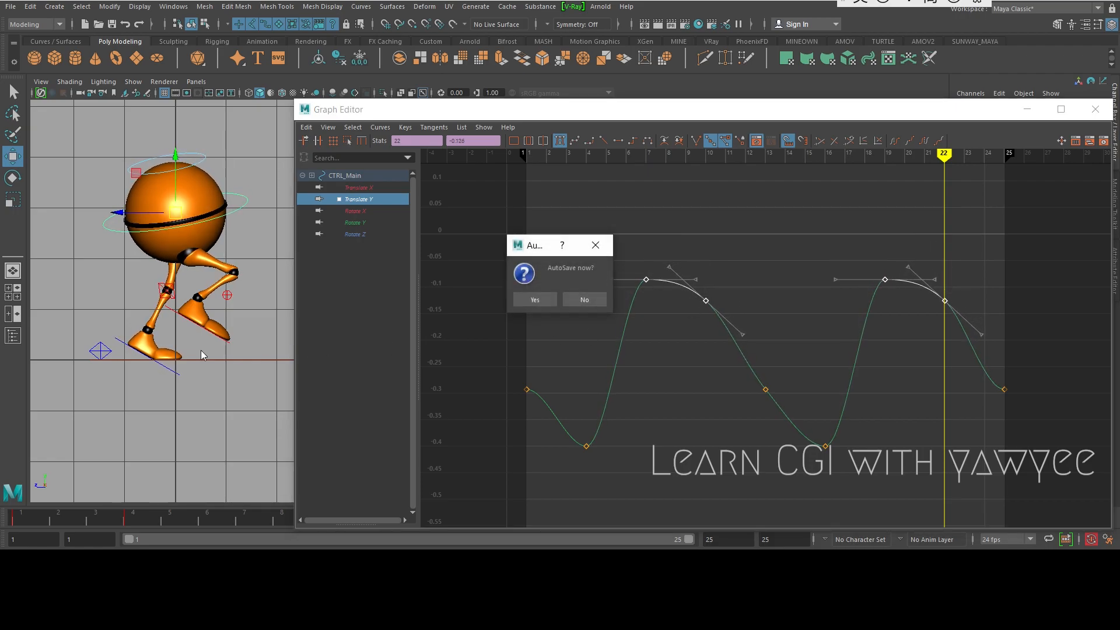
{"action": "left_click", "coordinate": [573, 300]}
{"action": "scroll", "coordinate": [208, 311], "scroll_direction": "down", "scroll_amount": 1}
{"action": "scroll", "coordinate": [208, 311], "scroll_direction": "up", "scroll_amount": 1}
{"action": "key", "text": "q"}
{"action": "key", "text": "w"}
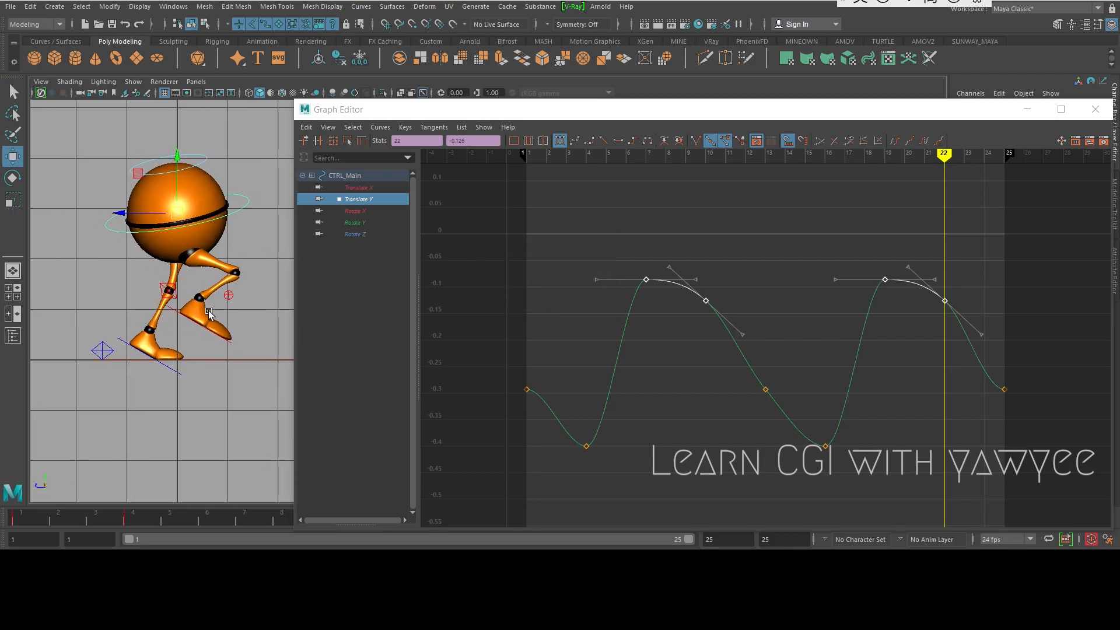
- Minimize the Graph Editor, return to the perspective view and play the walk cycle to examine the body's motion from the front and side
{"action": "left_click_drag", "start_coordinate": [903, 119], "coordinate": [855, 128]}
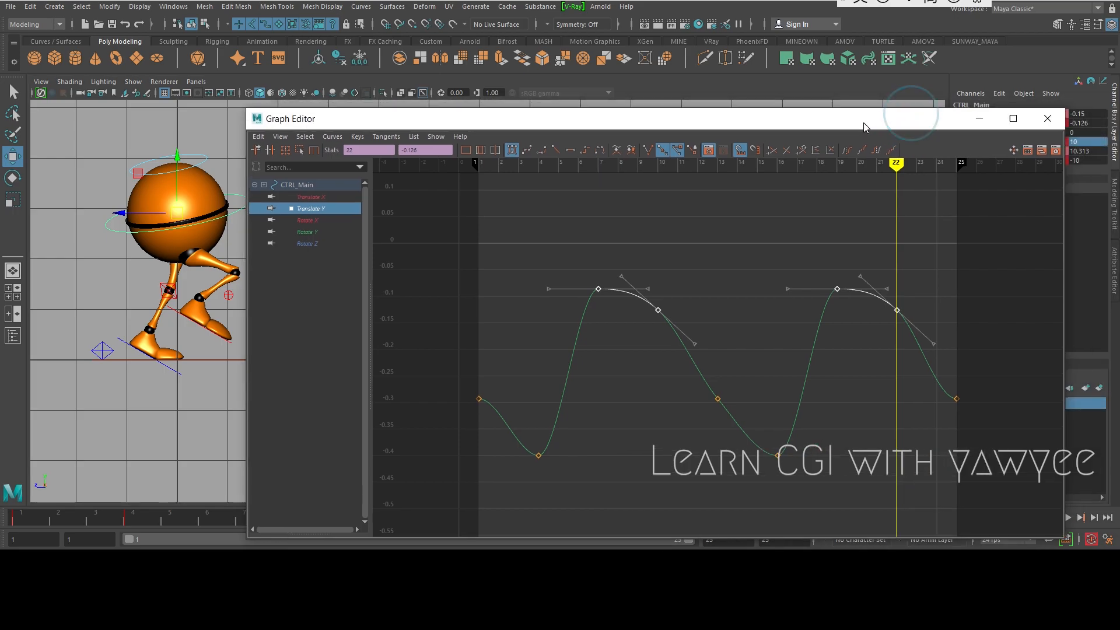
{"action": "left_click", "coordinate": [980, 118]}
{"action": "scroll", "coordinate": [375, 263], "scroll_direction": "down", "scroll_amount": 1}
{"action": "key", "text": "space"}
{"action": "left_click_drag", "start_coordinate": [374, 262], "coordinate": [375, 211]}
{"action": "left_click_drag", "start_coordinate": [622, 253], "coordinate": [444, 261], "text": "alt"}
{"action": "left_click_drag", "start_coordinate": [587, 253], "coordinate": [583, 264], "text": "alt"}
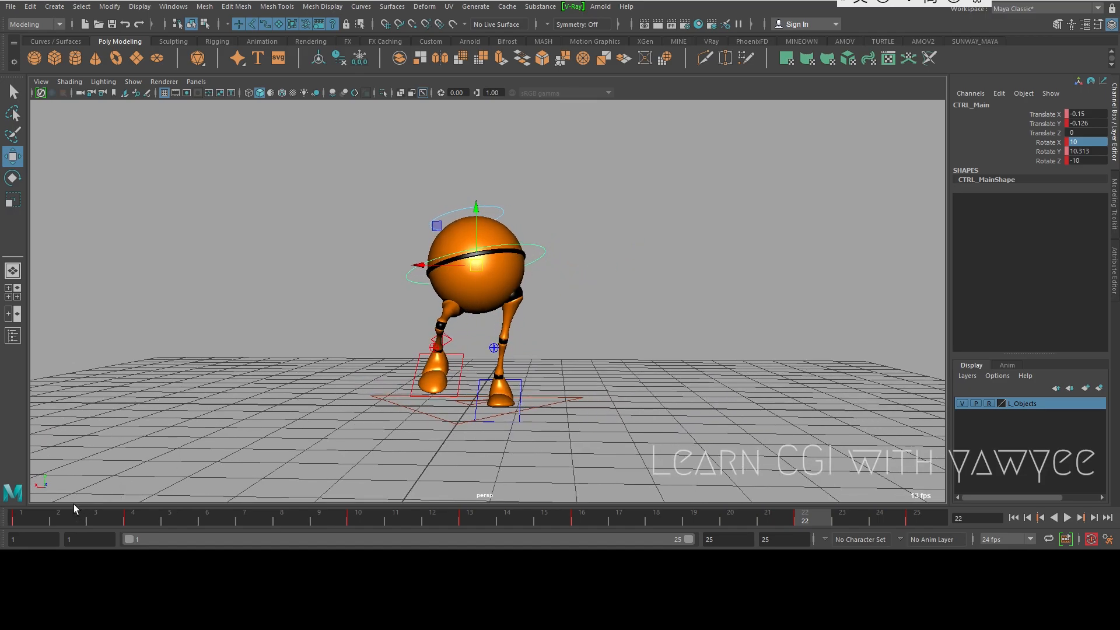
{"action": "key", "text": "alt+v"}
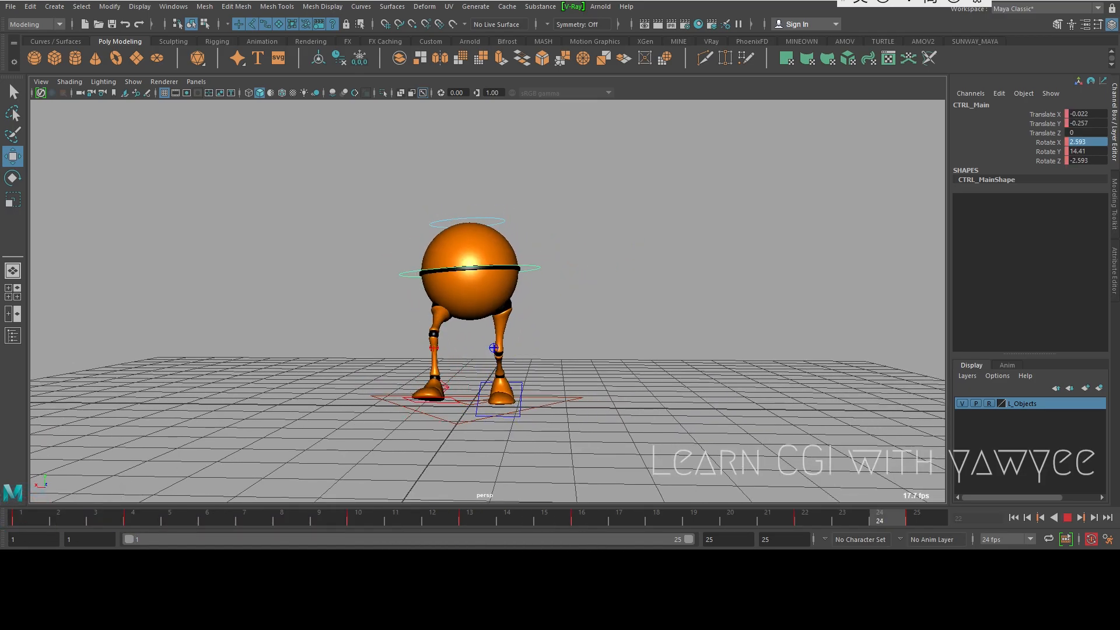
{"action": "left_click", "coordinate": [1069, 518]}
{"action": "left_click", "coordinate": [1069, 518]}
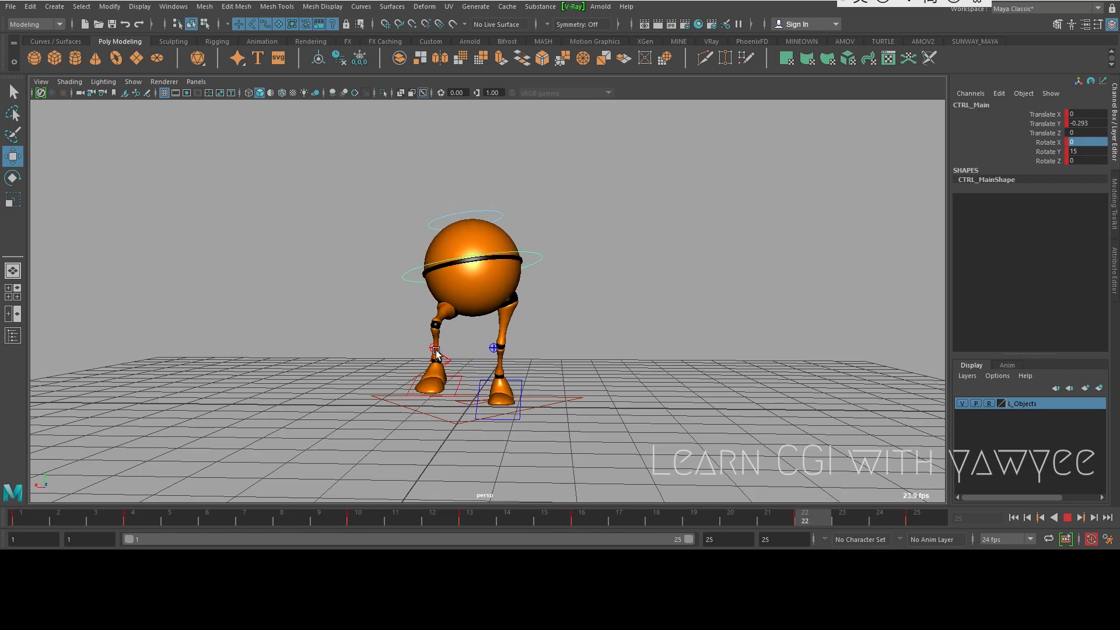
{"action": "left_click_drag", "start_coordinate": [436, 353], "coordinate": [584, 346], "text": "alt"}
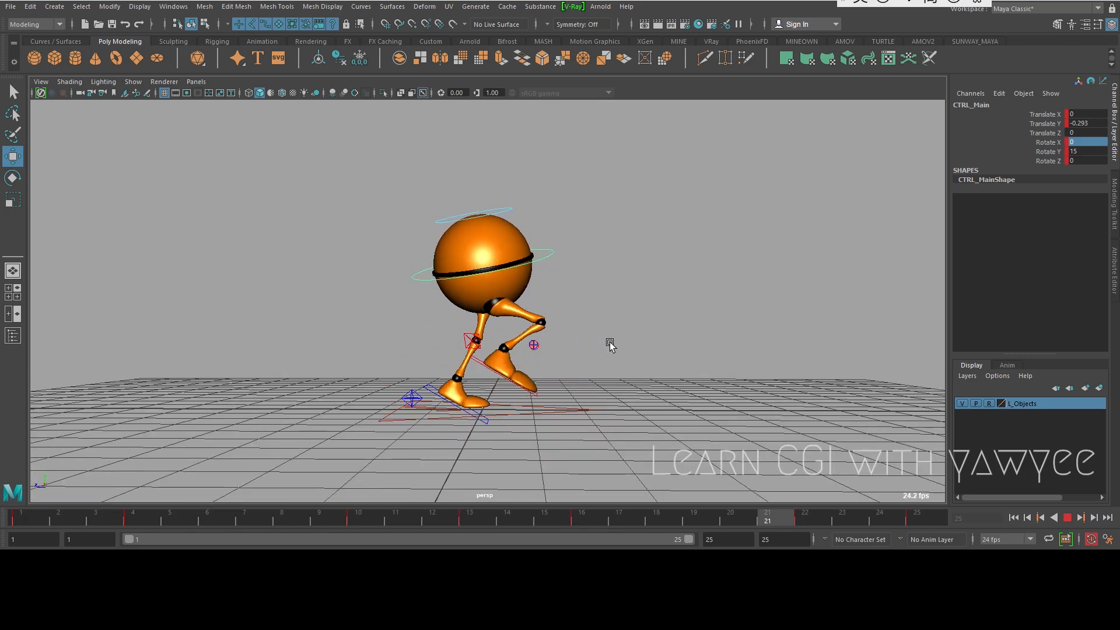
{"action": "left_click", "coordinate": [1067, 517]}
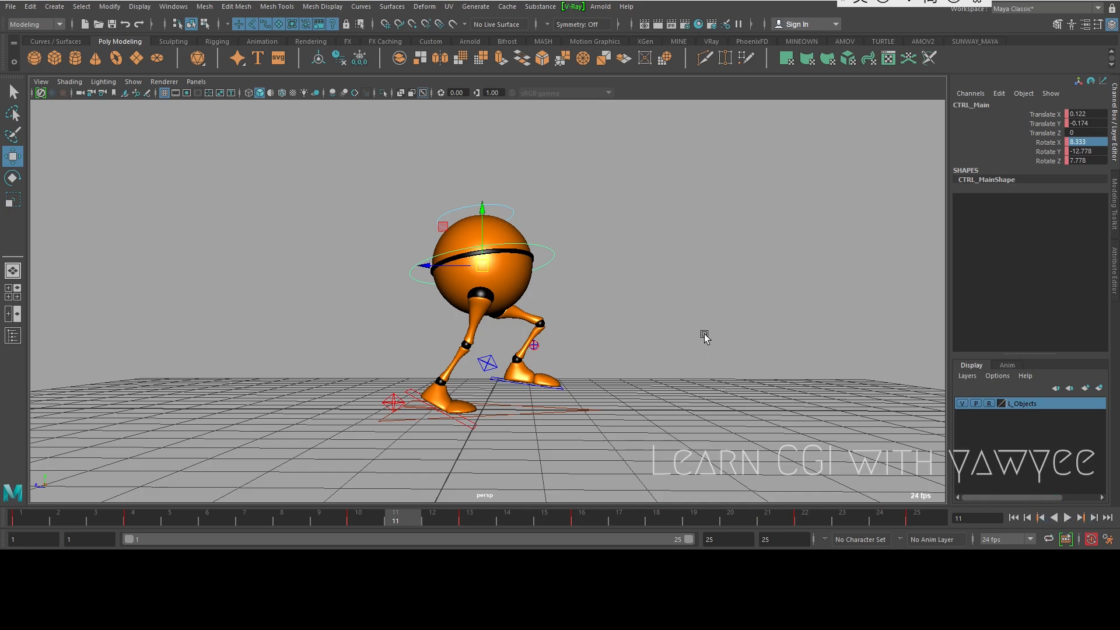
- Try squashing the ball by lowering its top control to a Translate Y of about -0.25
{"action": "right_click_drag", "start_coordinate": [328, 138], "coordinate": [540, 222], "text": "alt"}
{"action": "left_click_drag", "start_coordinate": [539, 222], "coordinate": [518, 233], "text": "alt"}
{"action": "right_click_drag", "start_coordinate": [568, 241], "coordinate": [545, 247], "text": "alt"}
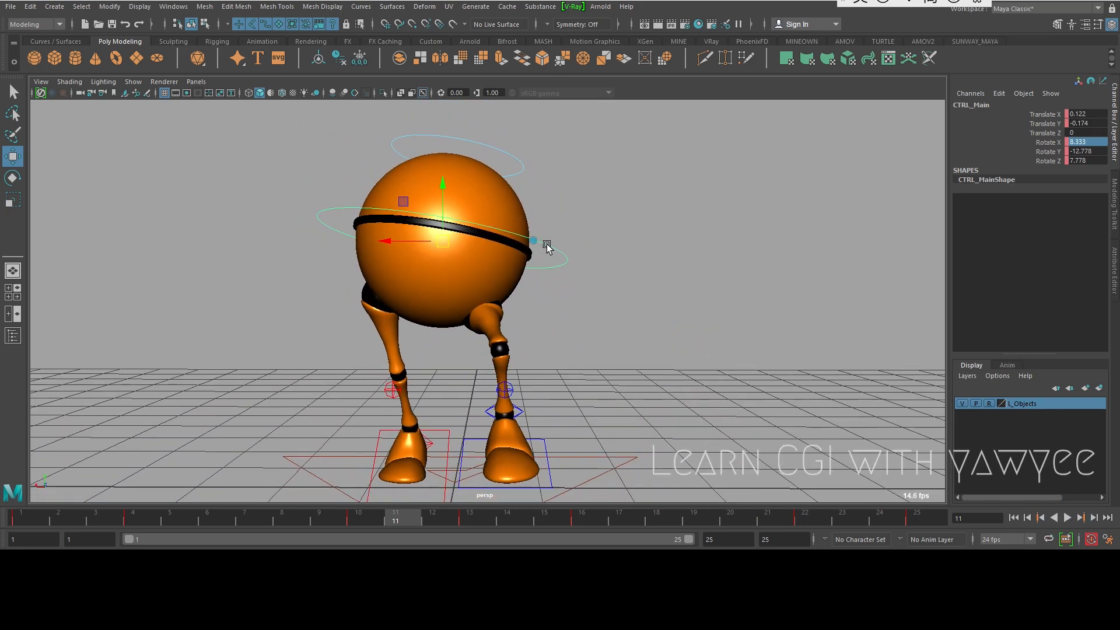
{"action": "left_click_drag", "start_coordinate": [545, 248], "coordinate": [537, 235], "text": "alt"}
{"action": "left_click", "coordinate": [501, 148]}
{"action": "right_click_drag", "start_coordinate": [514, 167], "coordinate": [413, 236], "text": "alt"}
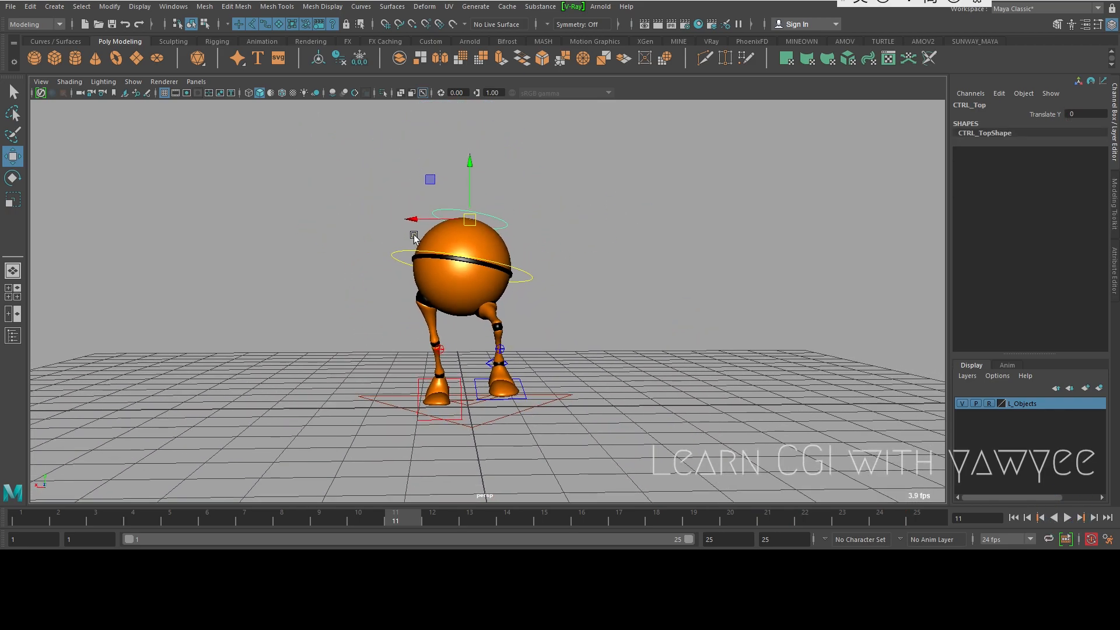
{"action": "left_click_drag", "start_coordinate": [413, 236], "coordinate": [540, 253], "text": "alt"}
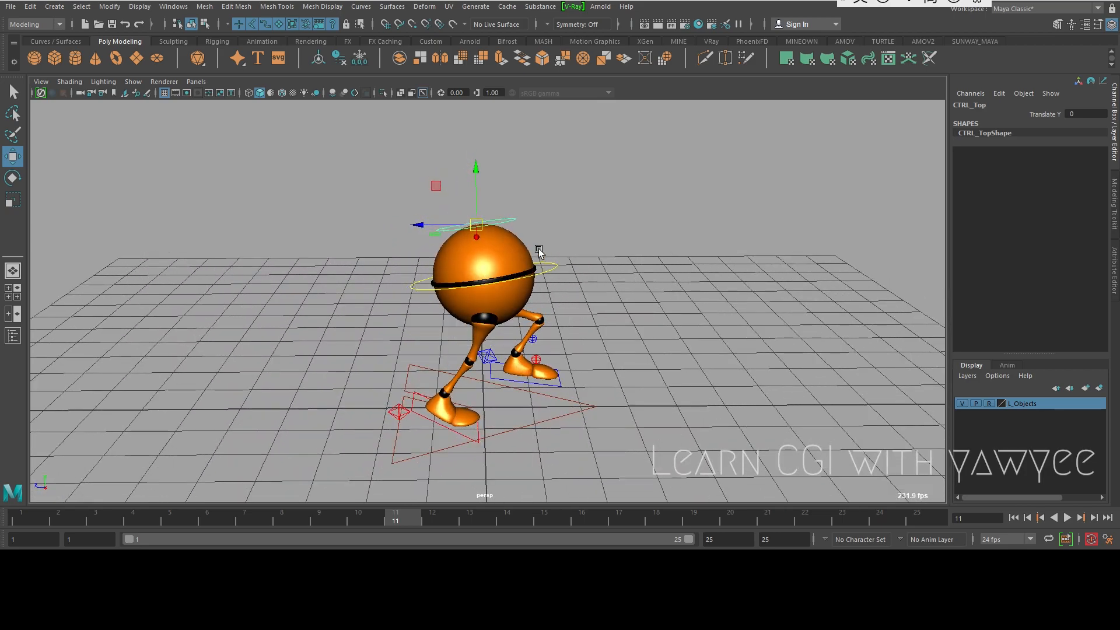
{"action": "left_click_drag", "start_coordinate": [478, 198], "coordinate": [533, 241]}
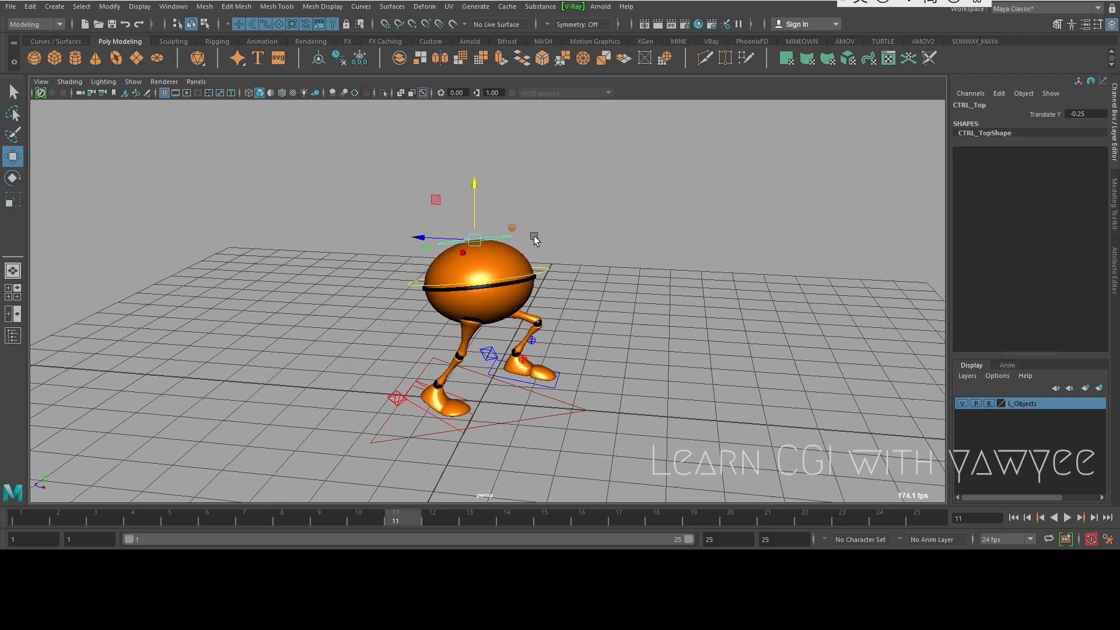
- Go to frame 1 and set the top control's Translate Y to 0
{"action": "right_click_drag", "start_coordinate": [534, 240], "coordinate": [558, 257], "text": "alt"}
{"action": "left_click", "coordinate": [33, 516]}
{"action": "left_click_drag", "start_coordinate": [608, 293], "coordinate": [625, 274], "text": "alt"}
{"action": "right_click_drag", "start_coordinate": [576, 229], "coordinate": [640, 236], "text": "alt"}
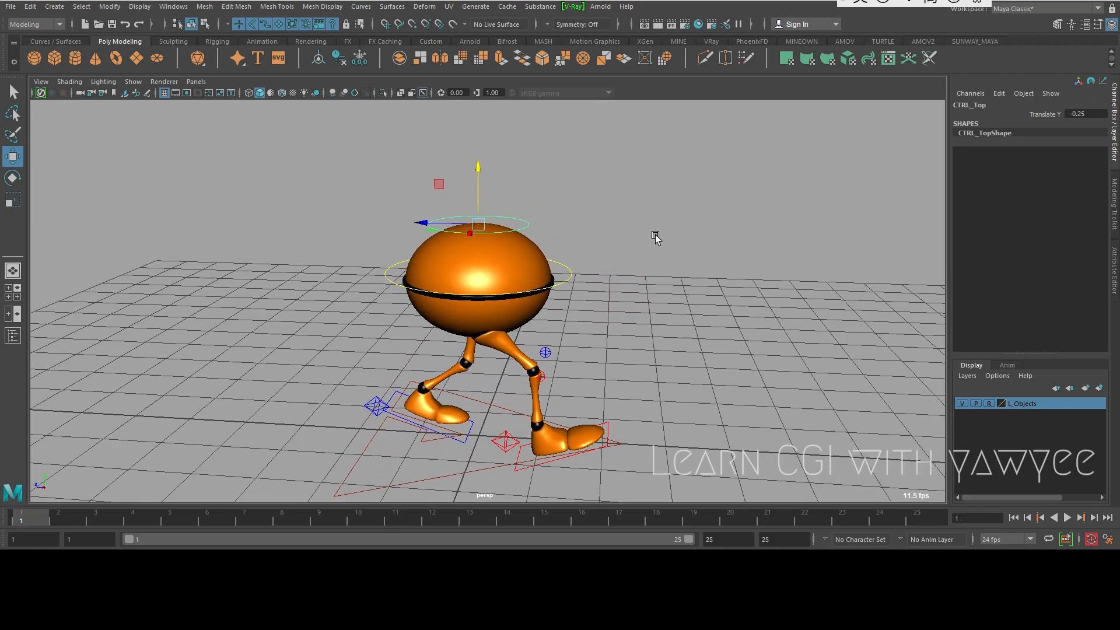
{"action": "left_click_drag", "start_coordinate": [585, 252], "coordinate": [610, 222], "text": "alt"}
{"action": "double_click", "coordinate": [1102, 113]}
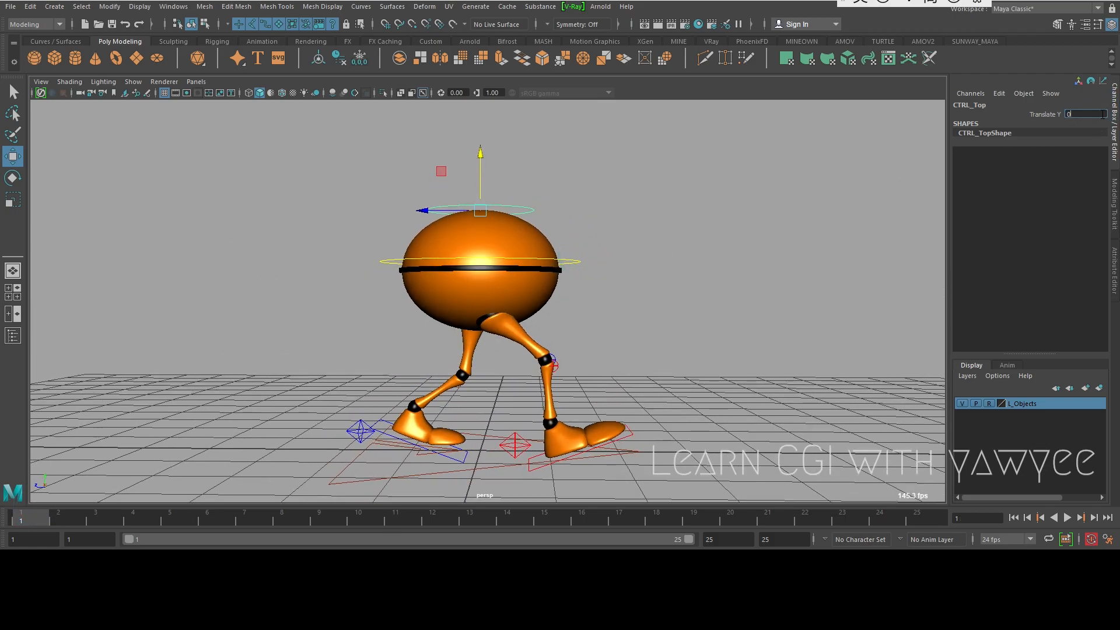
{"action": "type", "text": "0"}
{"action": "key", "text": "Return"}
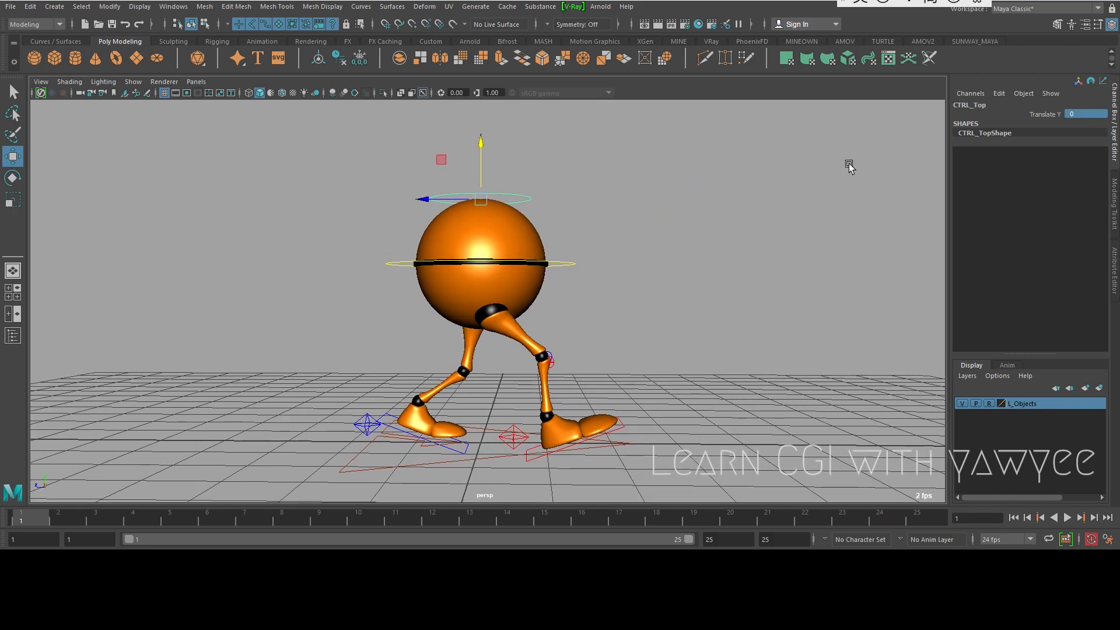
- Key the top control's Translate Y at 0 on frames 25 and 13
{"action": "right_click", "coordinate": [791, 520]}
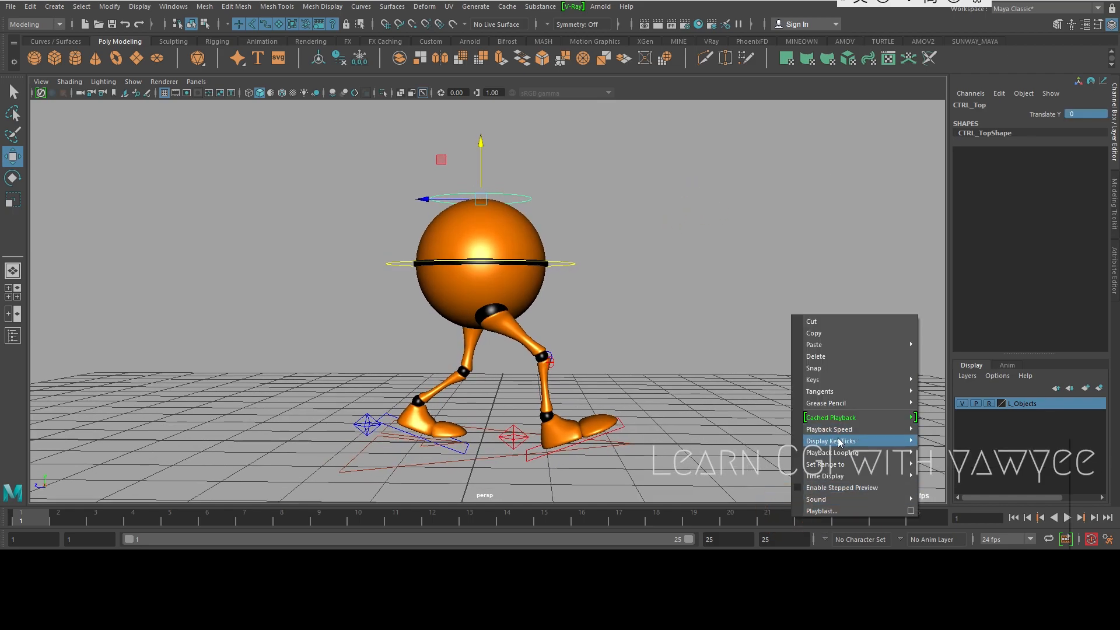
{"action": "mouse_move", "coordinate": [836, 444]}
{"action": "left_click", "coordinate": [946, 452]}
{"action": "right_click_drag", "start_coordinate": [759, 356], "coordinate": [733, 365], "text": "alt"}
{"action": "left_click_drag", "start_coordinate": [831, 517], "coordinate": [914, 523]}
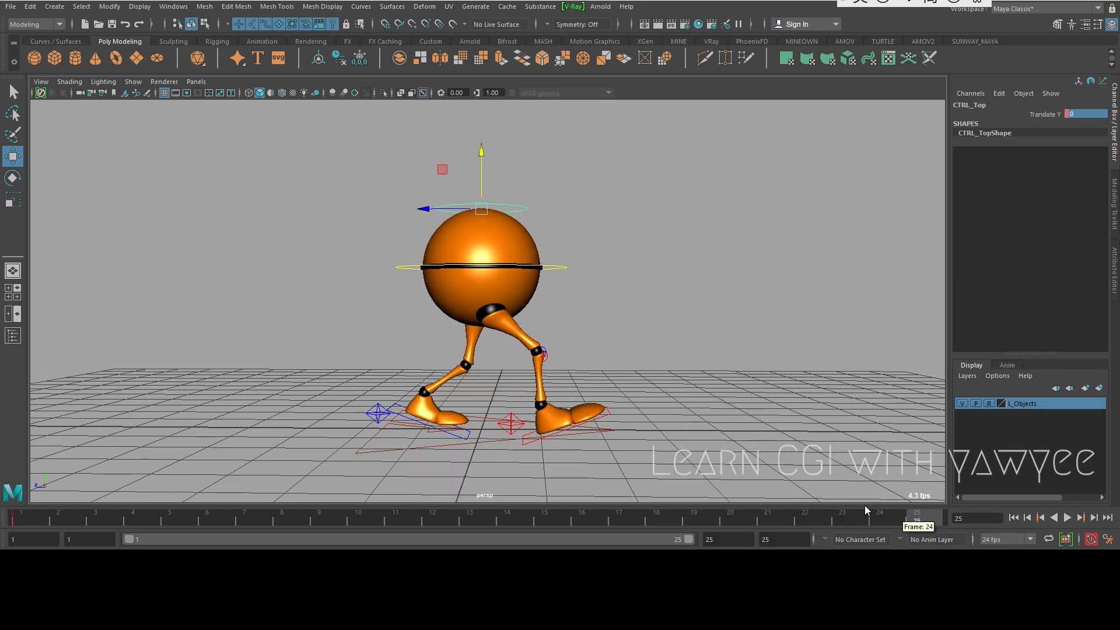
{"action": "left_click", "coordinate": [470, 516]}
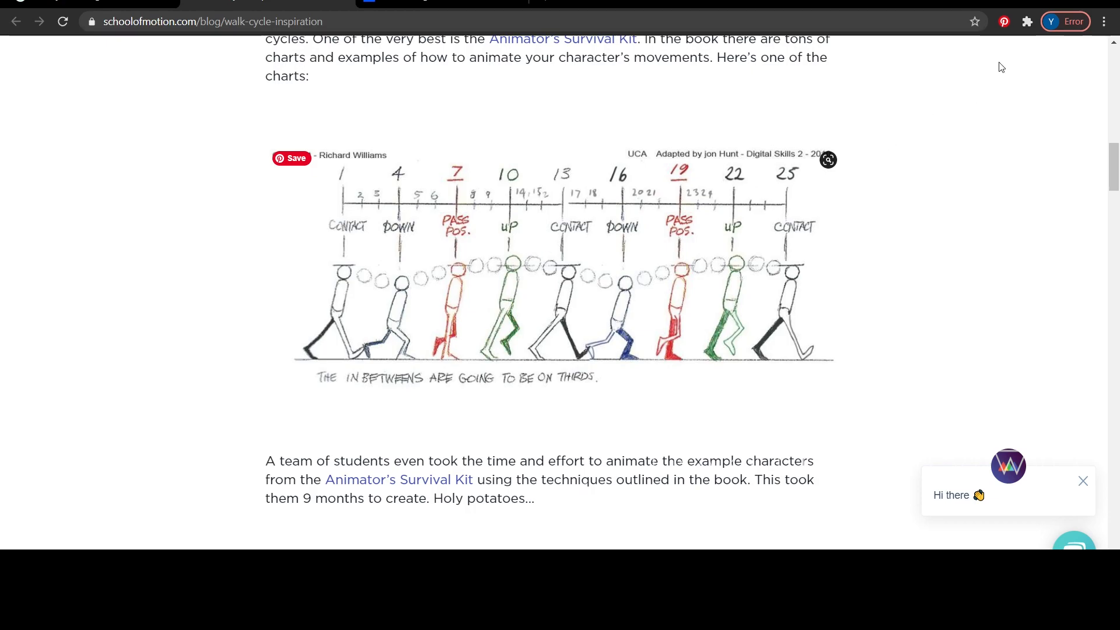
- Leave the walk chart for Maya and squash the ball at frames 4 and 16 by setting the top control's Translate Y to -0.25
{"action": "left_click", "coordinate": [1040, 2]}
{"action": "left_click_drag", "start_coordinate": [33, 516], "coordinate": [124, 526]}
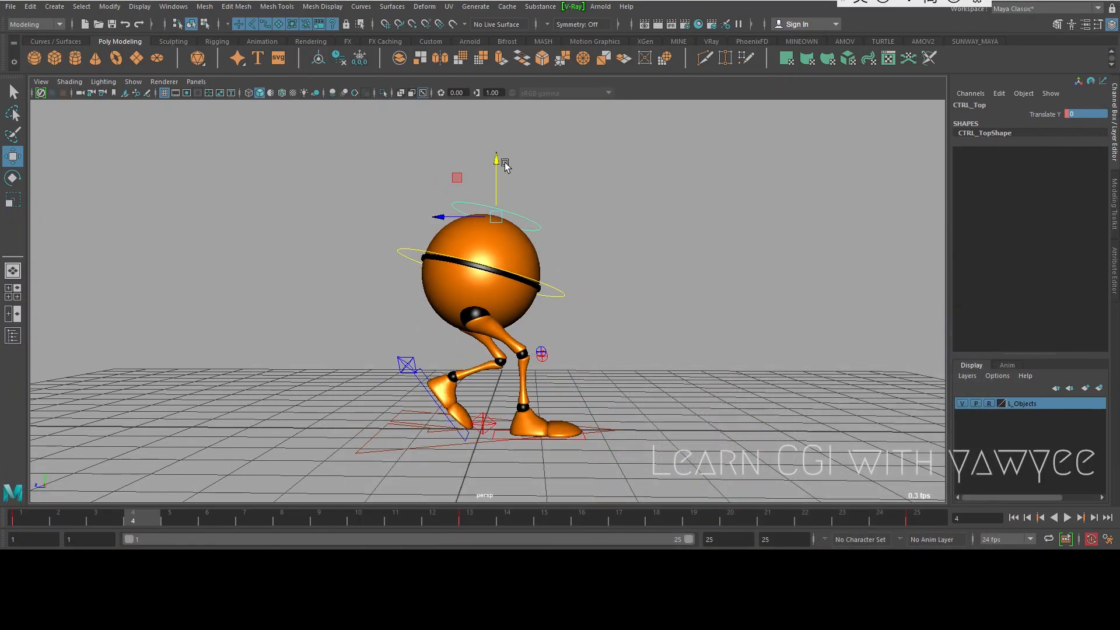
{"action": "left_click_drag", "start_coordinate": [498, 171], "coordinate": [494, 187]}
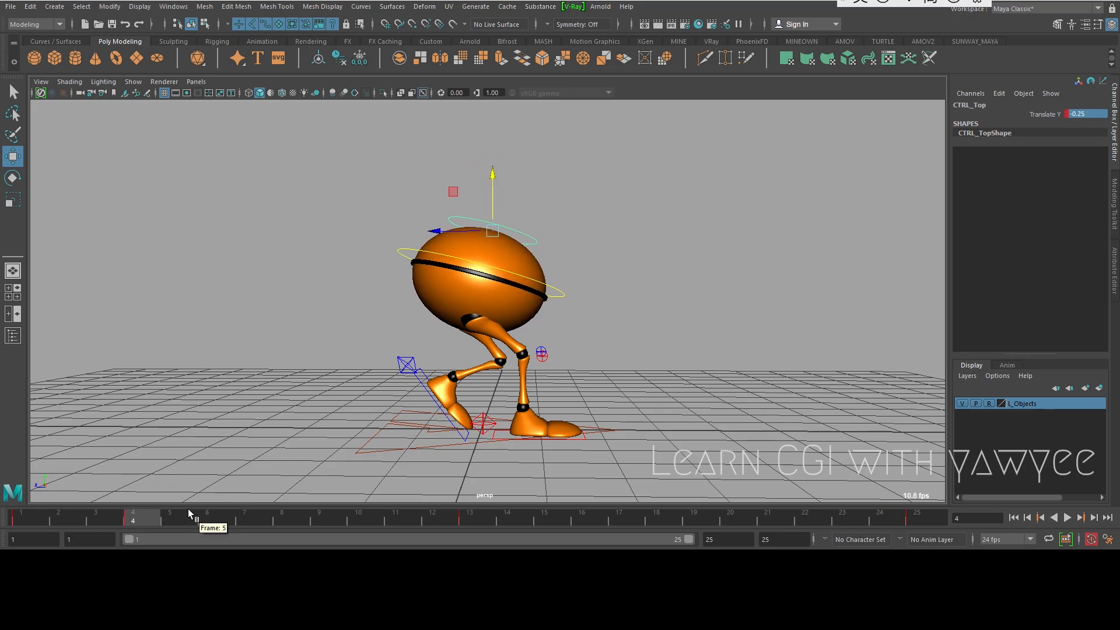
{"action": "key", "text": "alt+v"}
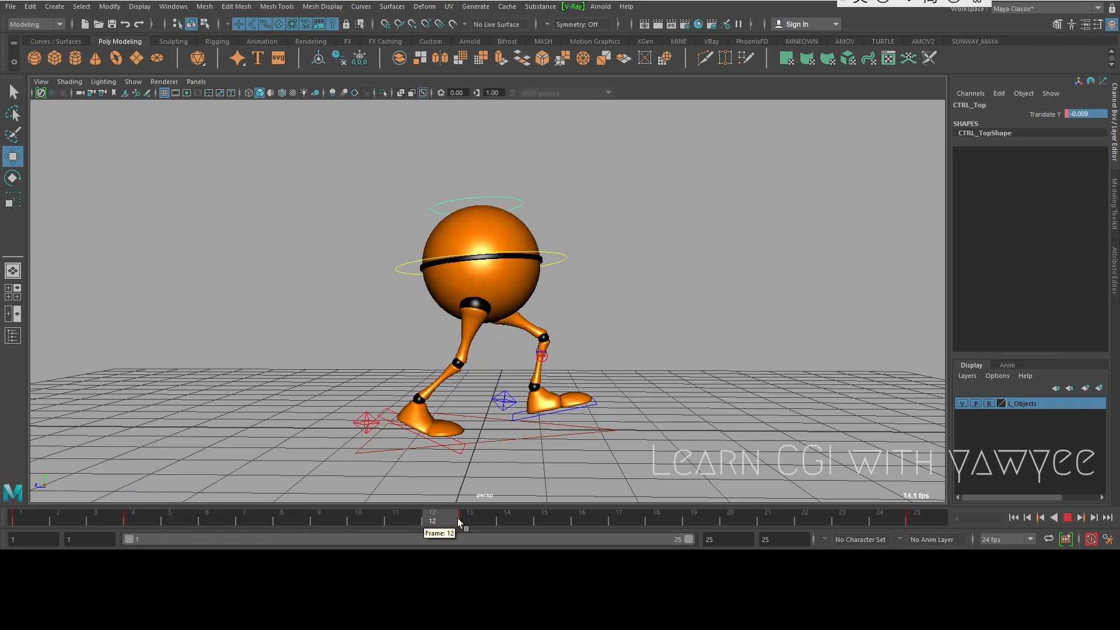
{"action": "key", "text": "alt+v"}
{"action": "left_click_drag", "start_coordinate": [498, 178], "coordinate": [482, 222]}
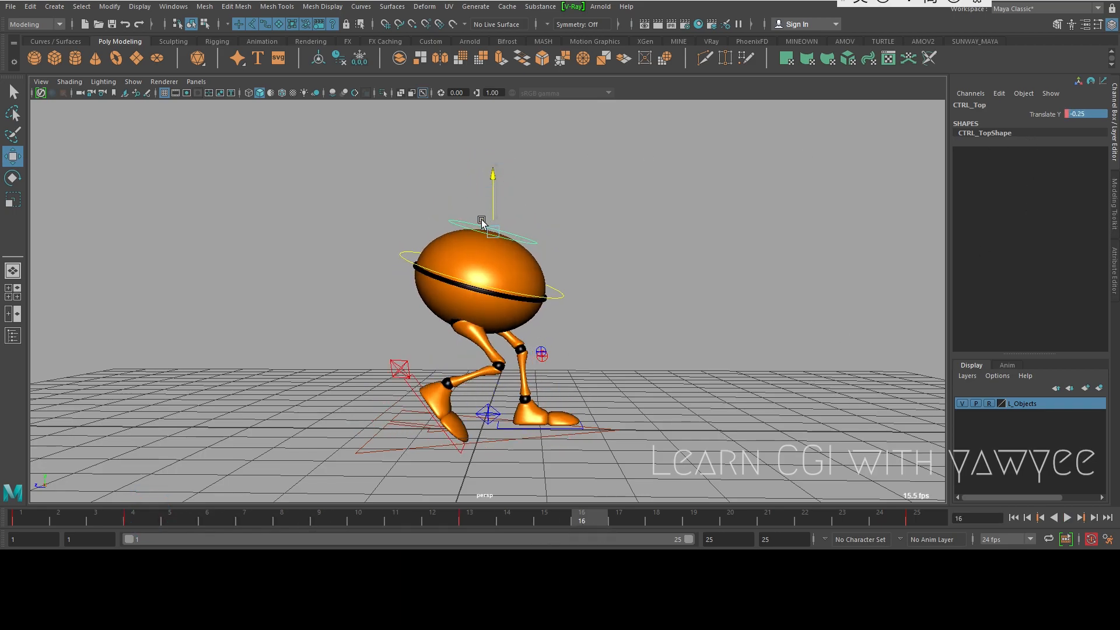
- Stretch the ball with the top control at the up poses on frames 10 and 22, using a Translate Y of 0.25 at frame 22
{"action": "left_click_drag", "start_coordinate": [221, 505], "coordinate": [359, 523]}
{"action": "left_click_drag", "start_coordinate": [473, 164], "coordinate": [490, 125]}
{"action": "left_click_drag", "start_coordinate": [625, 505], "coordinate": [805, 521]}
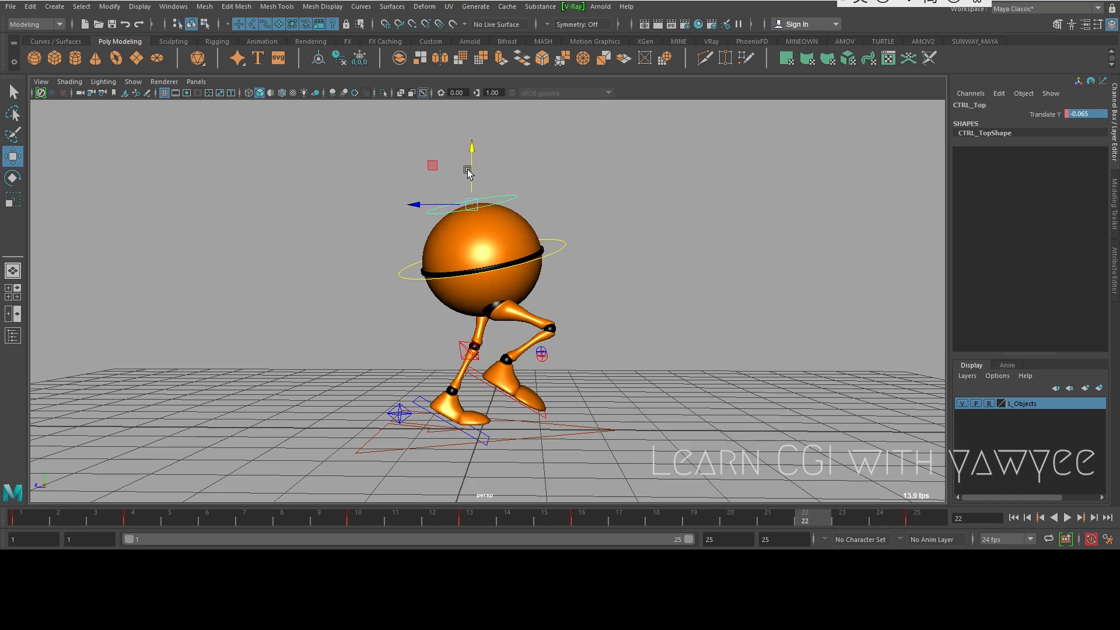
{"action": "left_click_drag", "start_coordinate": [475, 163], "coordinate": [490, 121]}
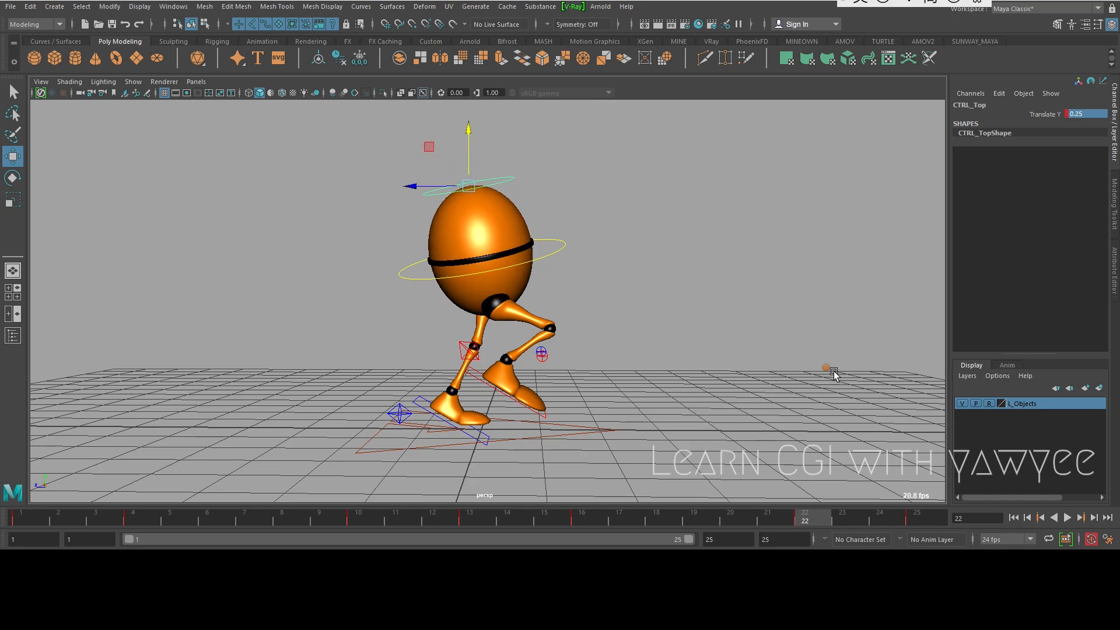
- Play the walk cycle and examine the ball's squash and stretch from the side, front and a low angle
{"action": "right_click_drag", "start_coordinate": [836, 373], "coordinate": [724, 358], "text": "alt"}
{"action": "key", "text": "alt+v"}
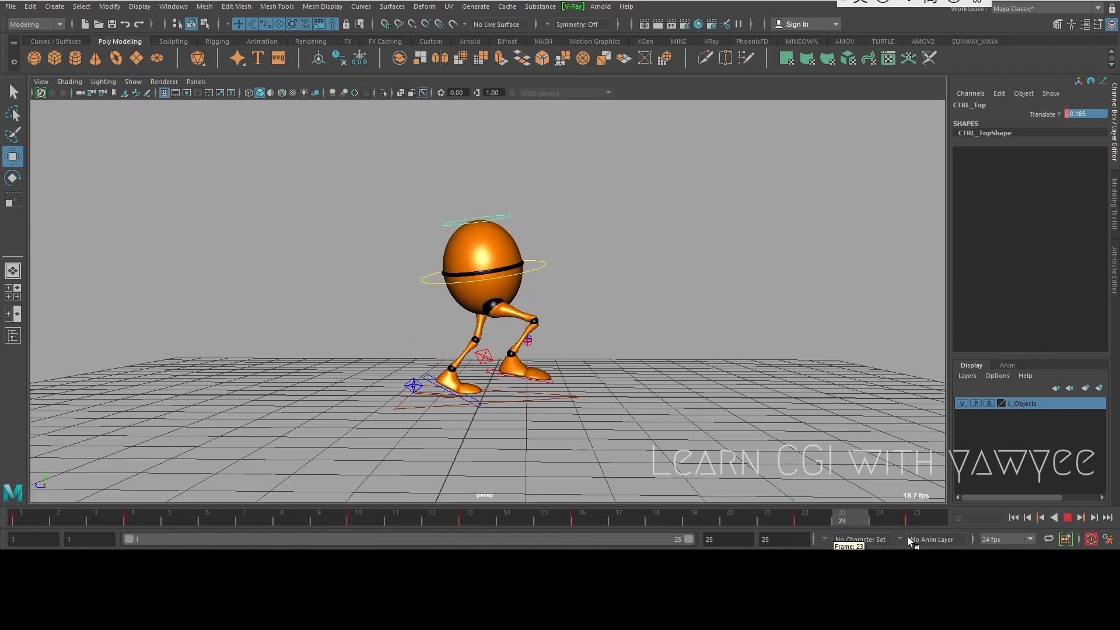
{"action": "key", "text": "alt+v"}
{"action": "left_click", "coordinate": [1068, 518]}
{"action": "left_click_drag", "start_coordinate": [788, 350], "coordinate": [756, 360], "text": "alt"}
{"action": "right_click_drag", "start_coordinate": [755, 360], "coordinate": [652, 345], "text": "alt"}
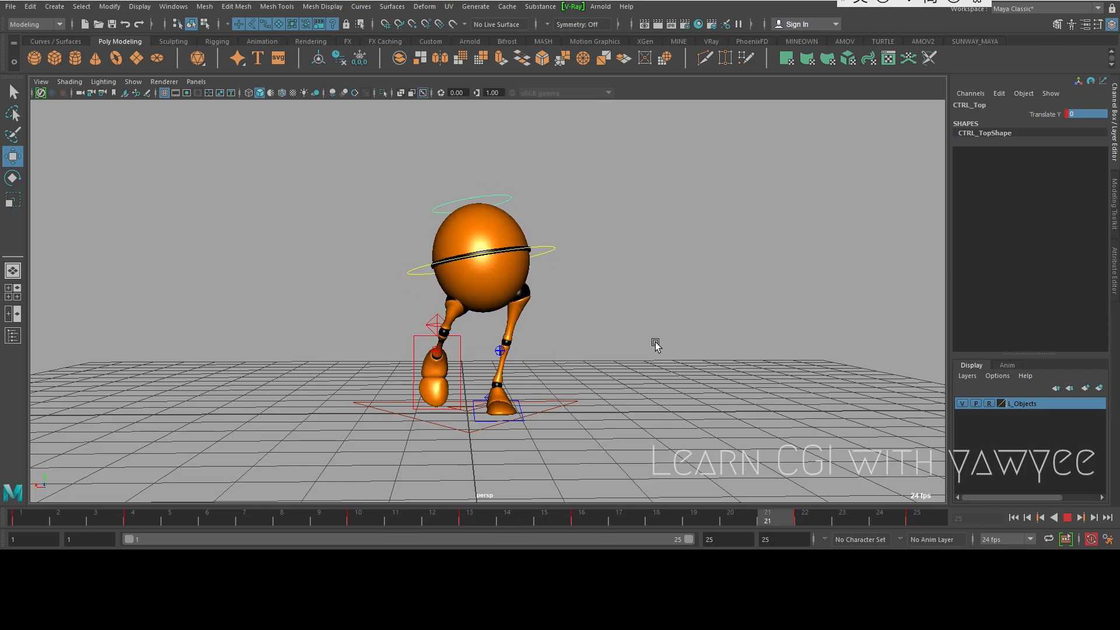
{"action": "left_click_drag", "start_coordinate": [542, 337], "coordinate": [609, 327], "text": "alt"}
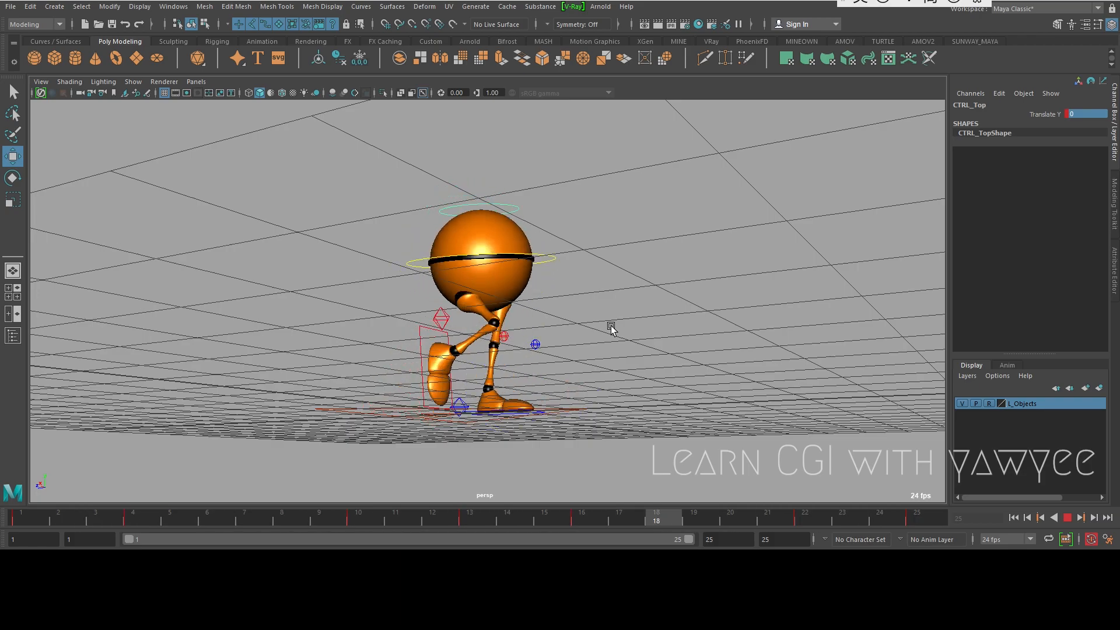
{"action": "left_click", "coordinate": [1070, 519]}
{"action": "left_click_drag", "start_coordinate": [607, 299], "coordinate": [565, 366], "text": "alt"}
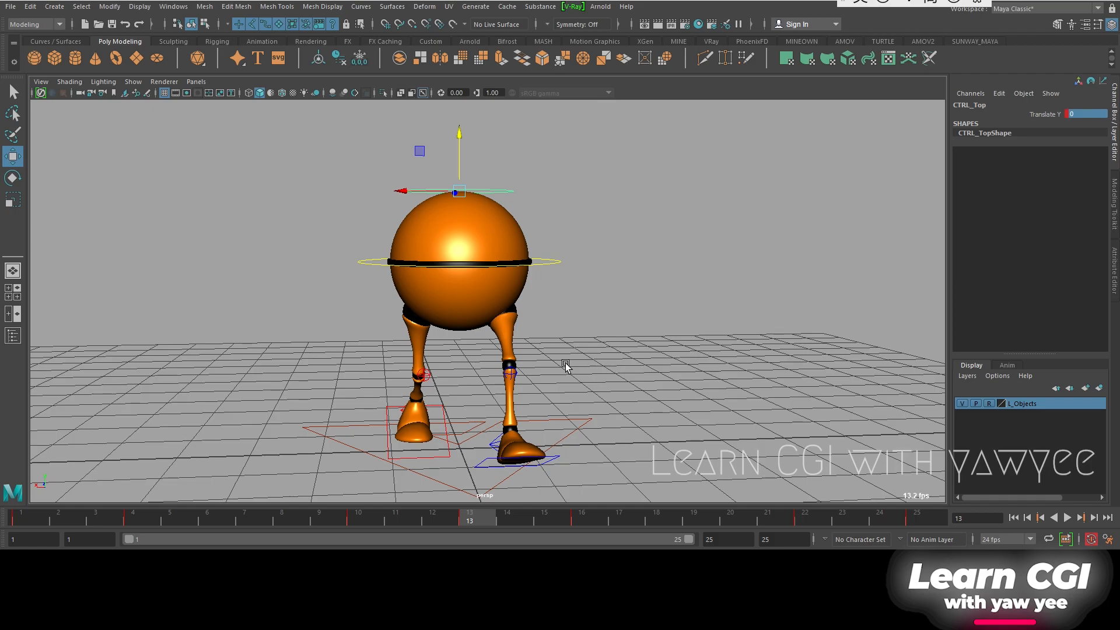
{"action": "left_click_drag", "start_coordinate": [488, 339], "coordinate": [493, 229], "text": "alt"}
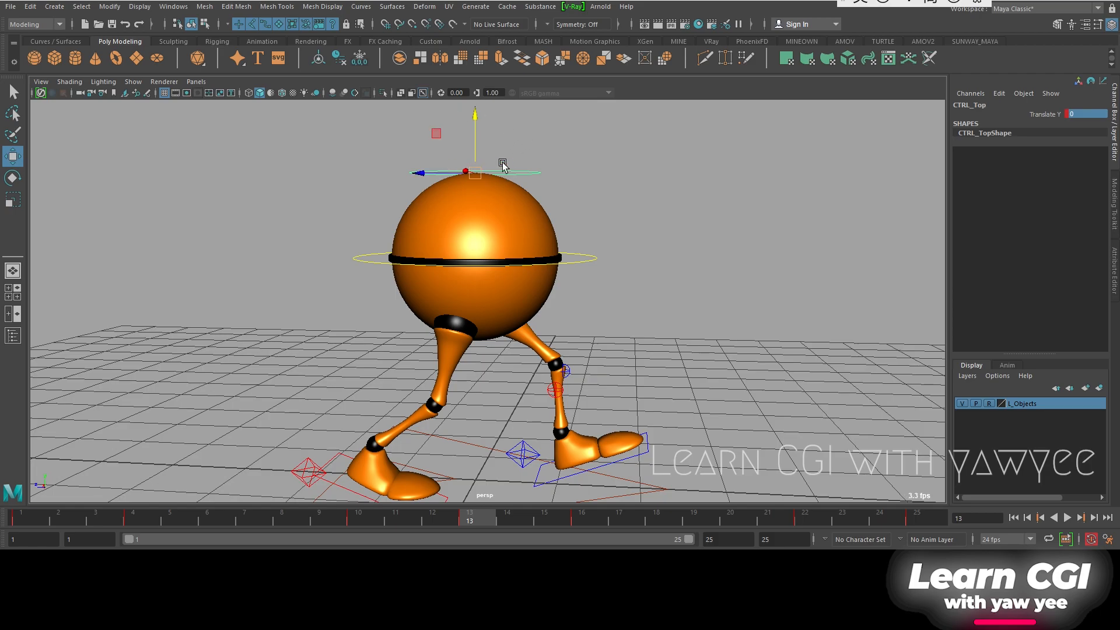
- Select the main body control and scrub from frame 1 to 5 to examine the body's rotation from the front
{"action": "left_click", "coordinate": [369, 260]}
{"action": "left_click_drag", "start_coordinate": [401, 289], "coordinate": [424, 274], "text": "alt"}
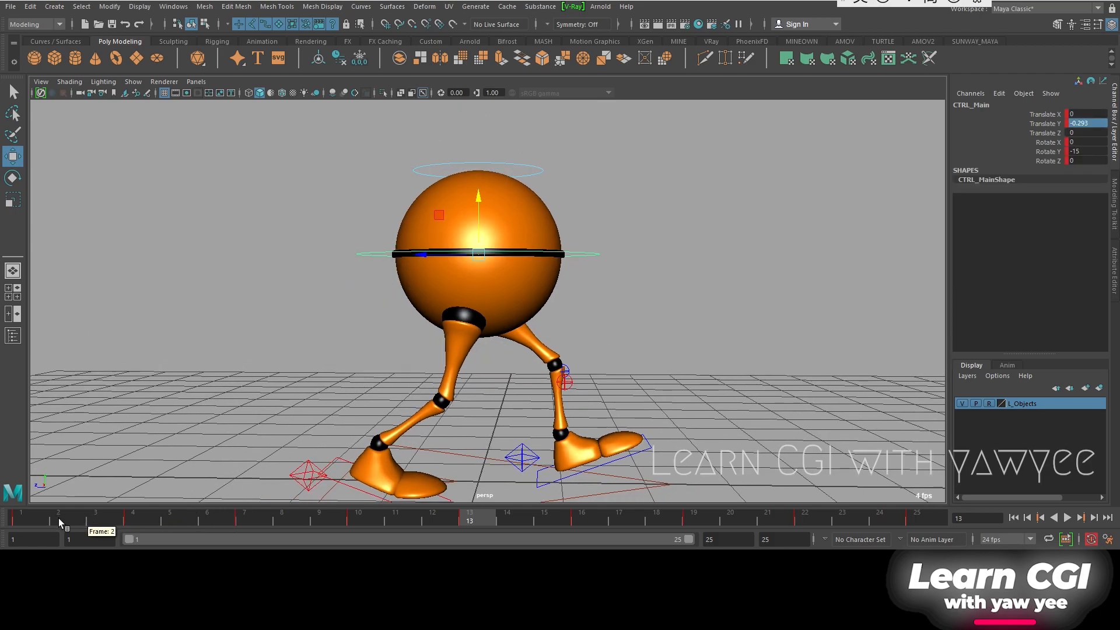
{"action": "left_click_drag", "start_coordinate": [741, 341], "coordinate": [612, 345], "text": "alt"}
{"action": "left_click_drag", "start_coordinate": [28, 513], "coordinate": [170, 516]}
{"action": "key", "text": "e"}
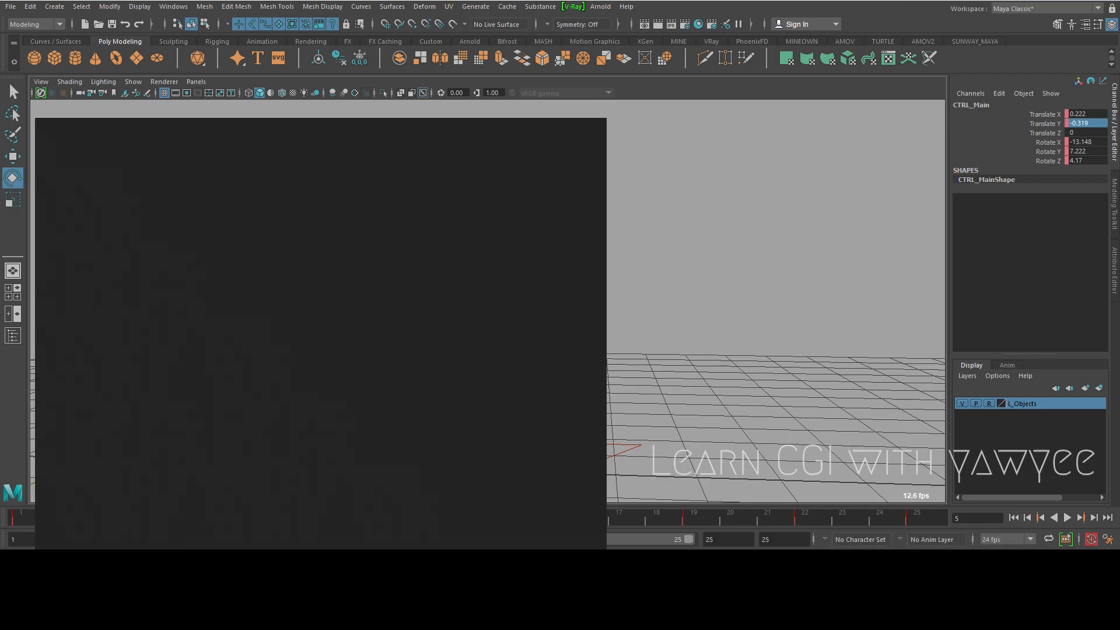
- Open Notepad and write the notes "Squash" and "Rotate z for body" on separate lines
{"action": "type", "text": "notepad"}
{"action": "key", "text": "Return"}
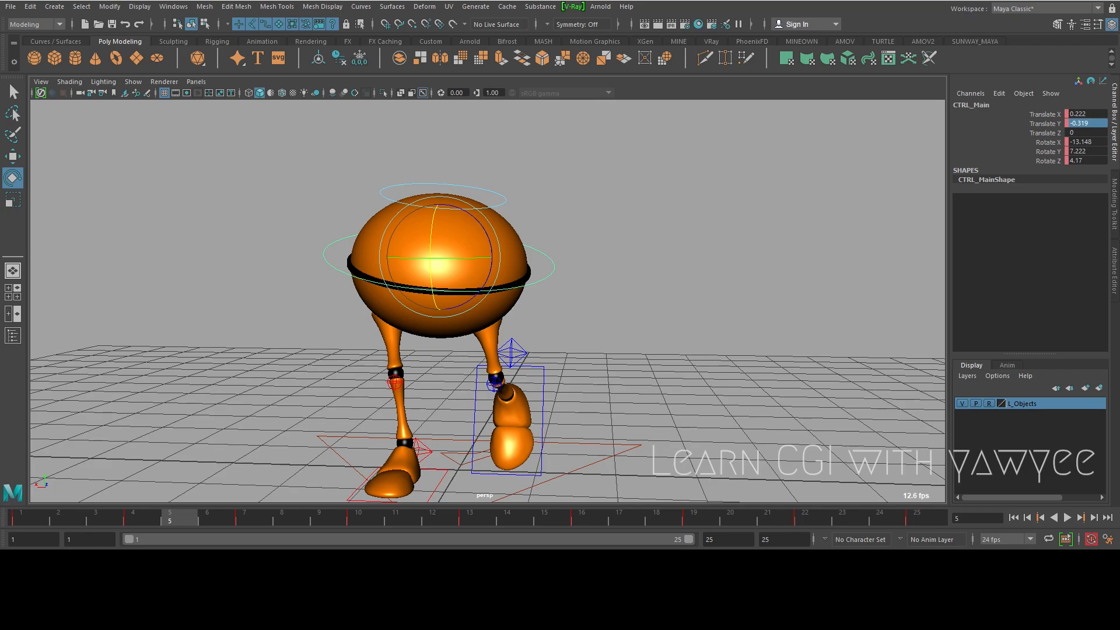
{"action": "type", "text": "Squash"}
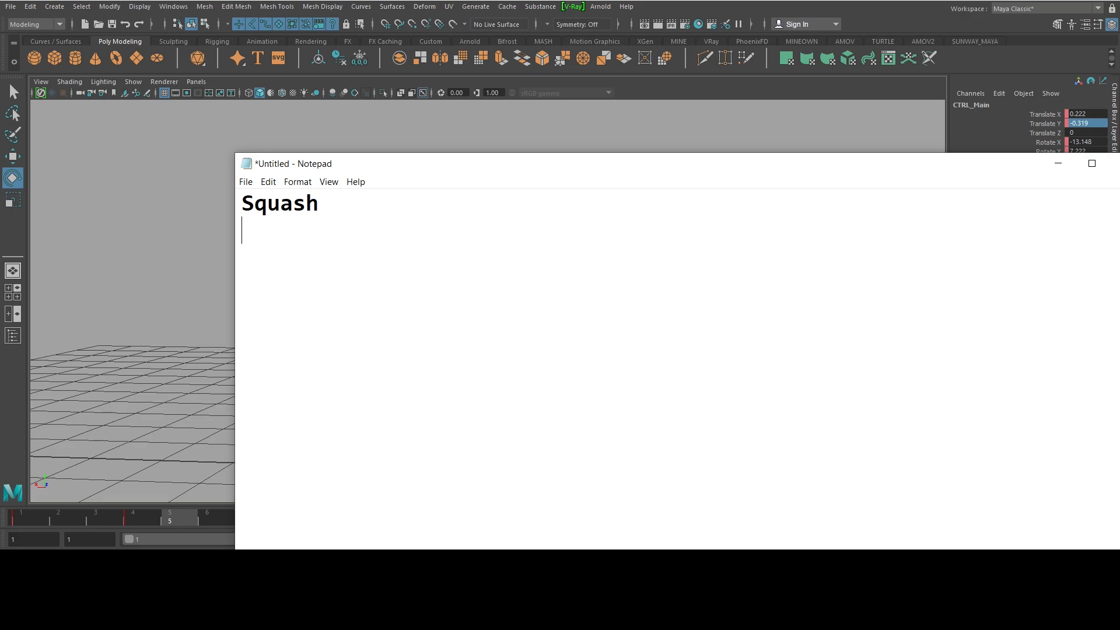
{"action": "key", "text": "Return"}
{"action": "type", "text": "Rotate z"}
{"action": "type", "text": " for b"}
{"action": "key", "text": "BackSpace"}
{"action": "type", "text": "for body"}
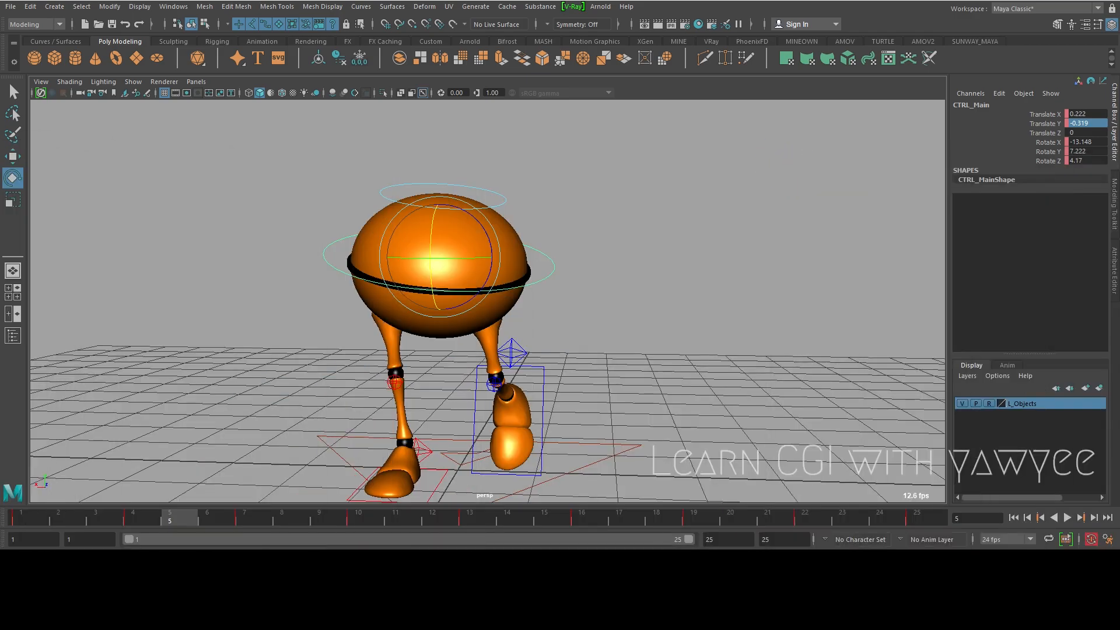
- Check the body's tilt around frame 3 in Maya and add the line "Rotaet x for body" to the Notepad notes
{"action": "left_click_drag", "start_coordinate": [336, 225], "coordinate": [477, 229], "text": "alt"}
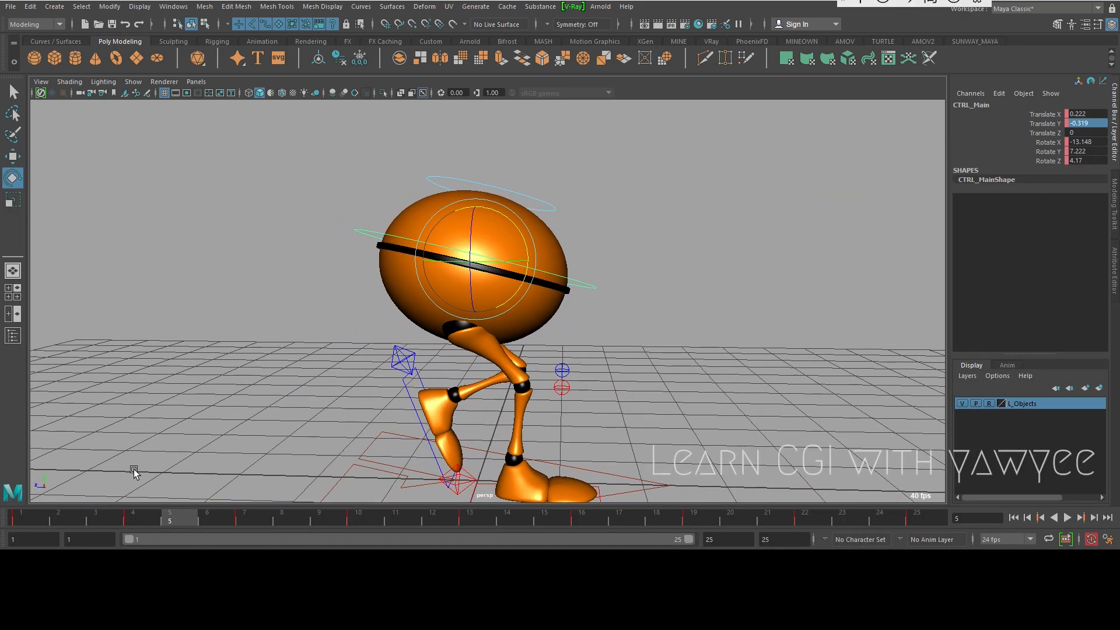
{"action": "left_click", "coordinate": [31, 518]}
{"action": "left_click", "coordinate": [93, 517]}
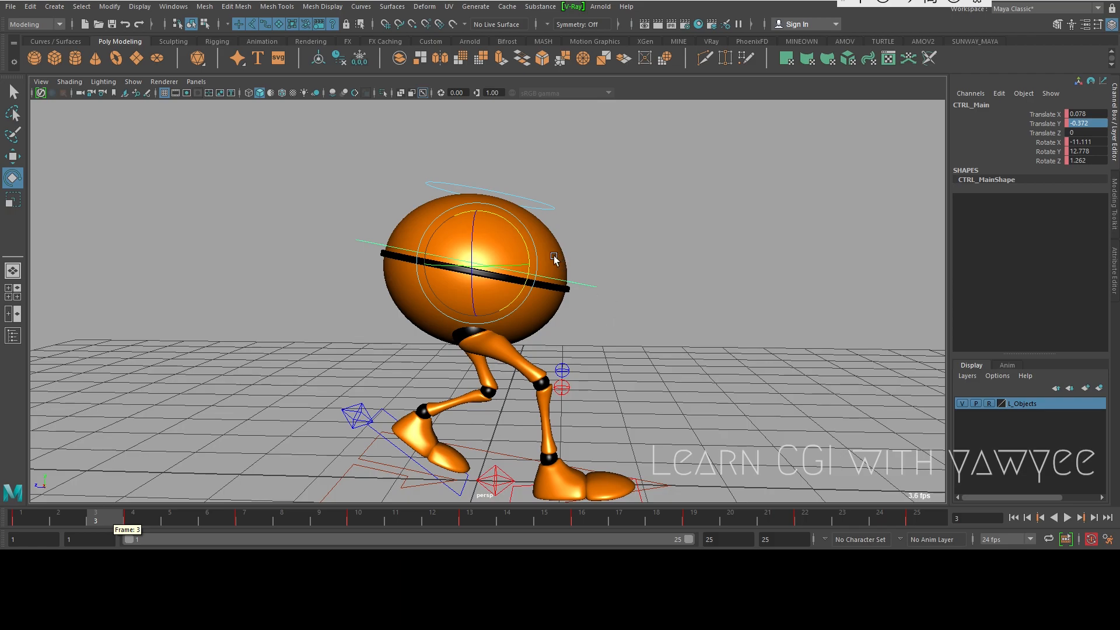
{"action": "left_click_drag", "start_coordinate": [552, 235], "coordinate": [507, 241], "text": "alt"}
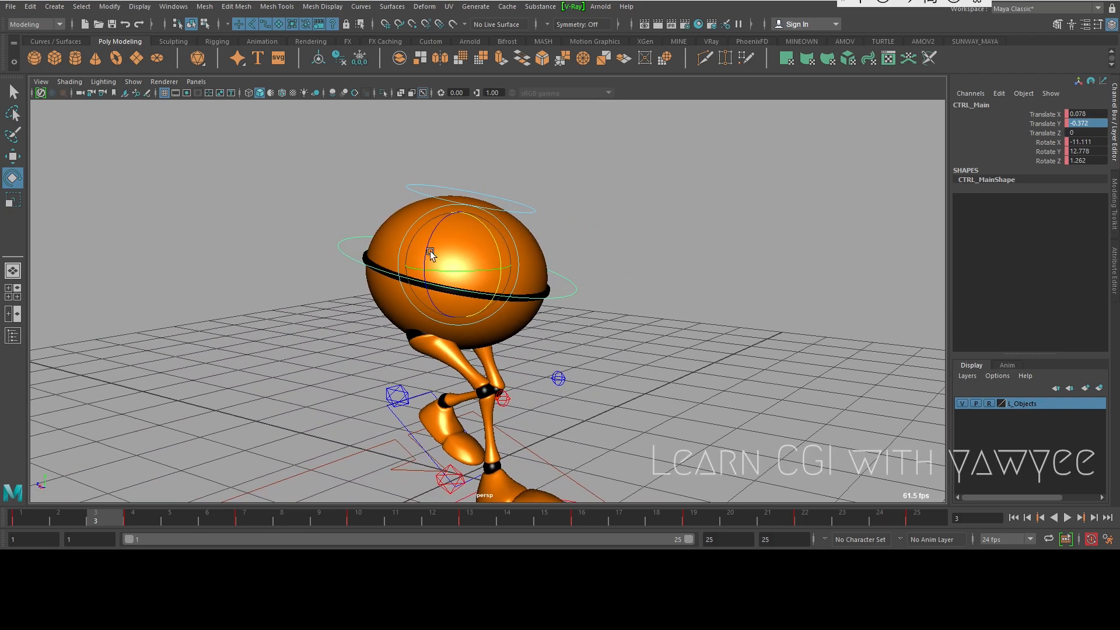
{"action": "key", "text": "alt+Tab"}
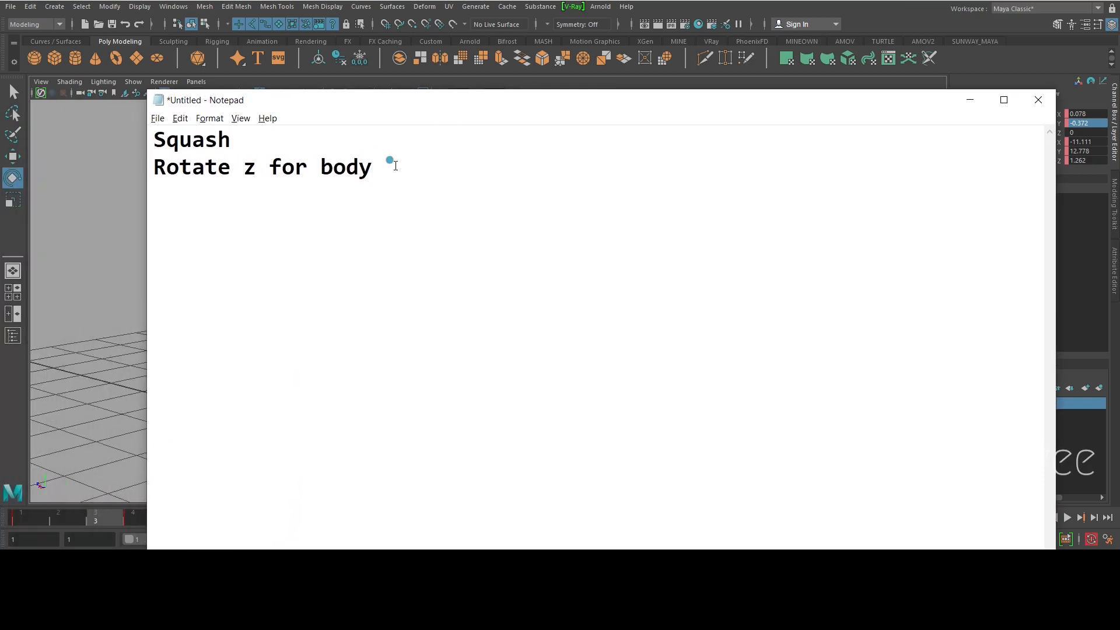
{"action": "type", "text": "Rotaet x for body"}
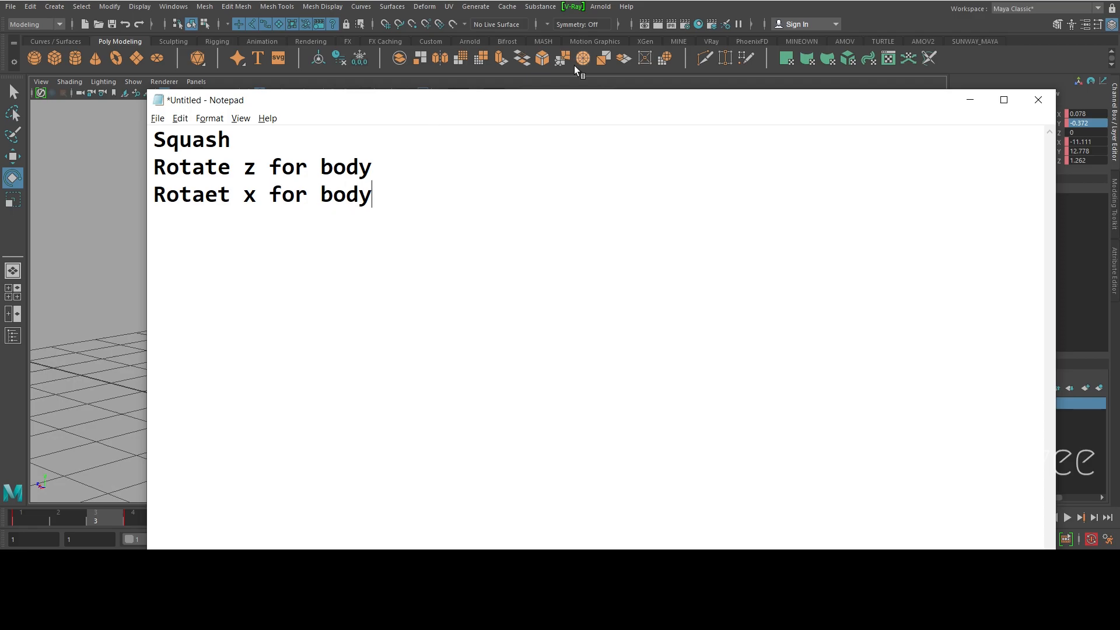
{"action": "key", "text": "alt+Tab"}
- Select all of the walker's controls and open the Graph Editor
{"action": "left_click_drag", "start_coordinate": [546, 265], "coordinate": [508, 256], "text": "alt"}
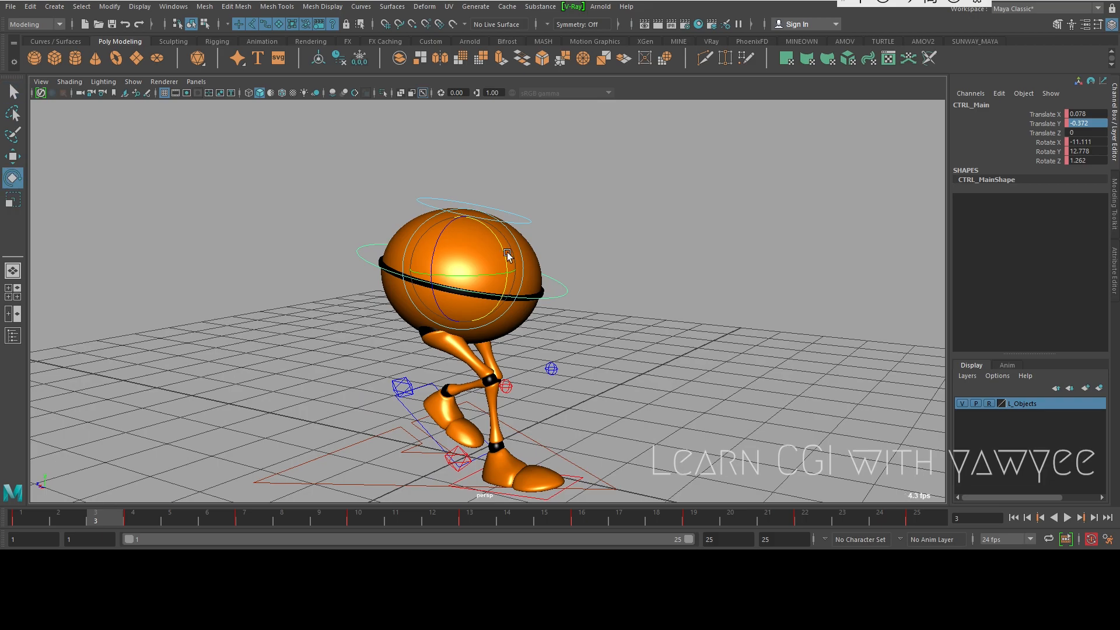
{"action": "left_click_drag", "start_coordinate": [716, 265], "coordinate": [526, 276], "text": "alt"}
{"action": "right_click_drag", "start_coordinate": [526, 276], "coordinate": [548, 298], "text": "alt"}
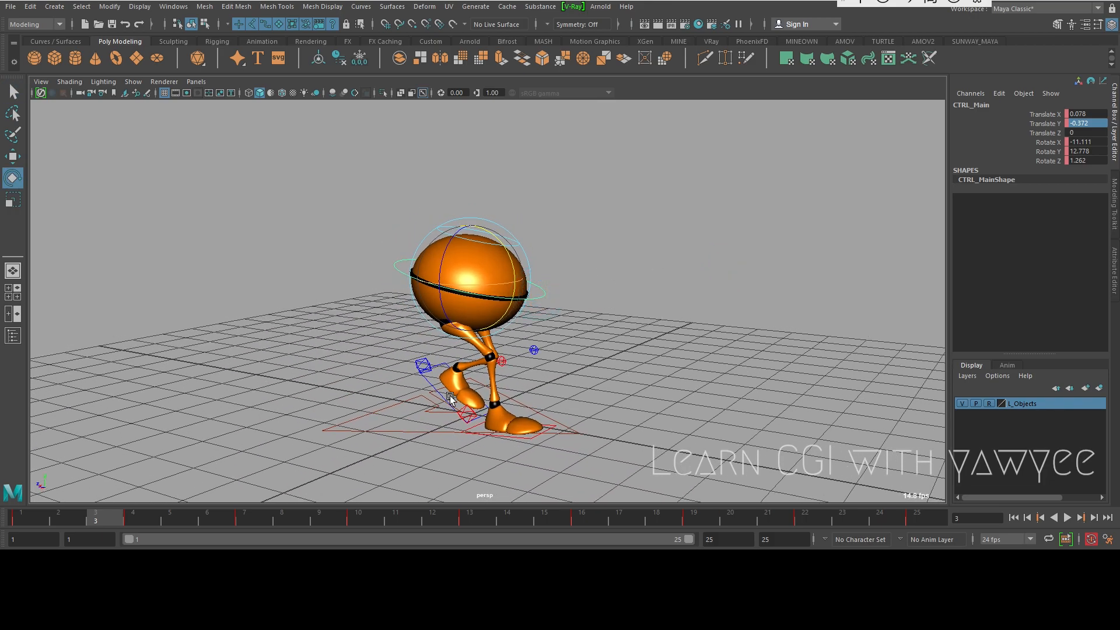
{"action": "left_click_drag", "start_coordinate": [238, 176], "coordinate": [765, 509]}
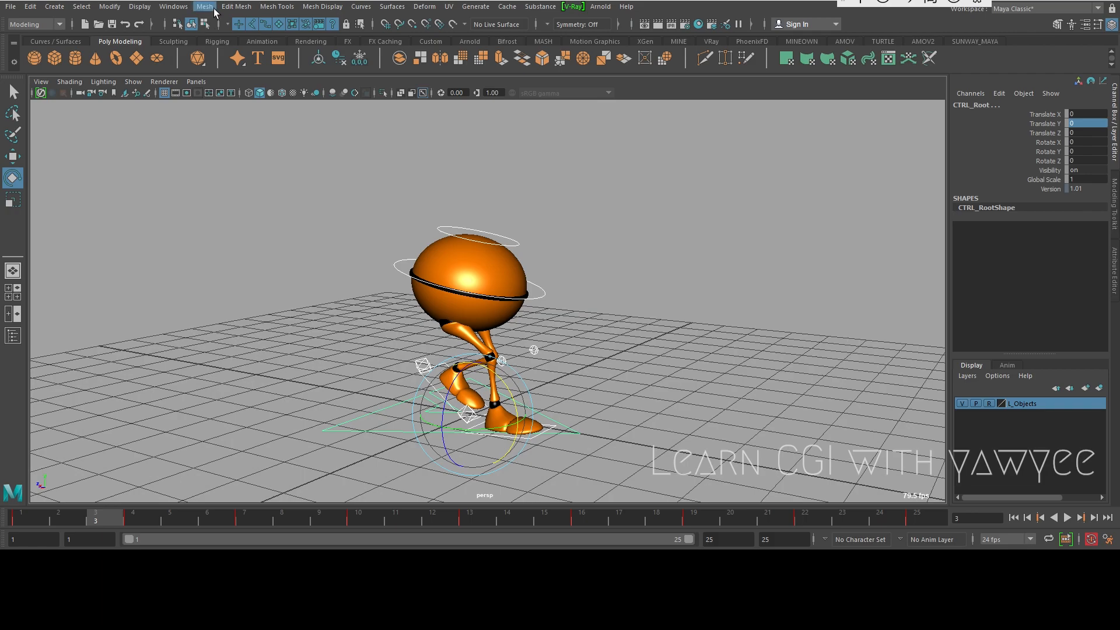
{"action": "left_click", "coordinate": [174, 7]}
{"action": "mouse_move", "coordinate": [204, 71]}
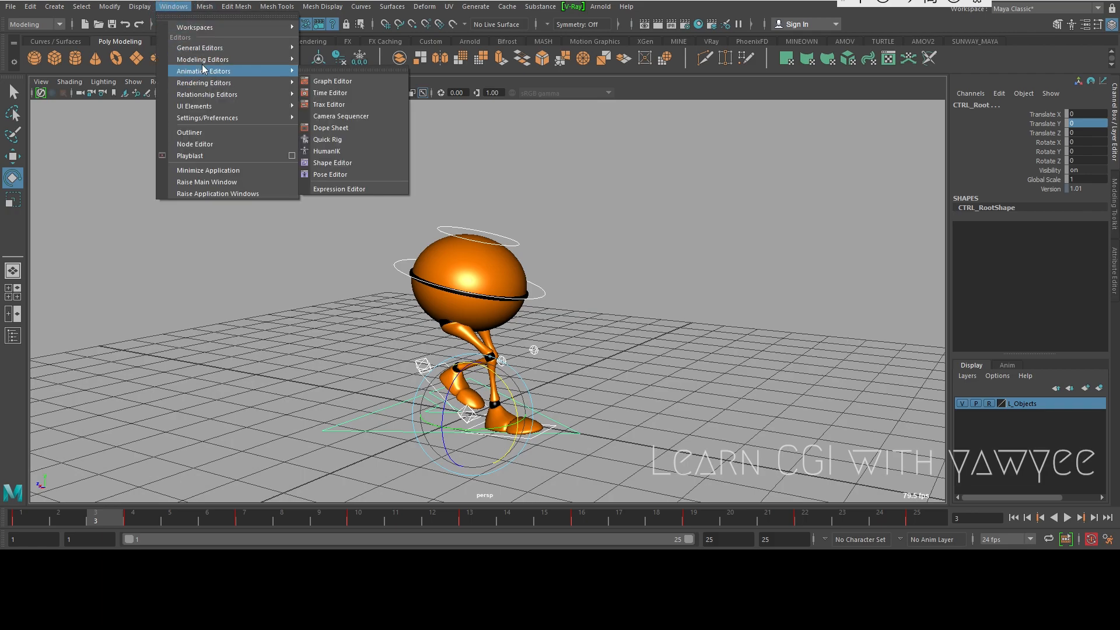
{"action": "left_click", "coordinate": [343, 83]}
- Reposition the Graph Editor window and turn on the Infinity display for the animation curves
{"action": "right_click_drag", "start_coordinate": [660, 292], "coordinate": [697, 296], "text": "alt"}
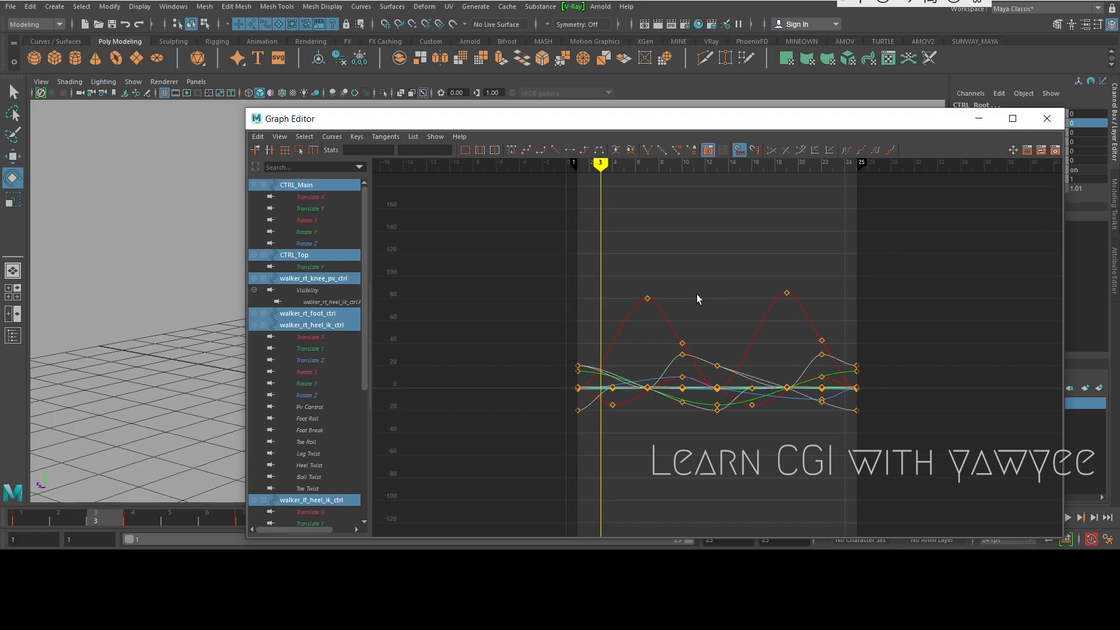
{"action": "scroll", "coordinate": [697, 294], "scroll_direction": "up", "scroll_amount": 1}
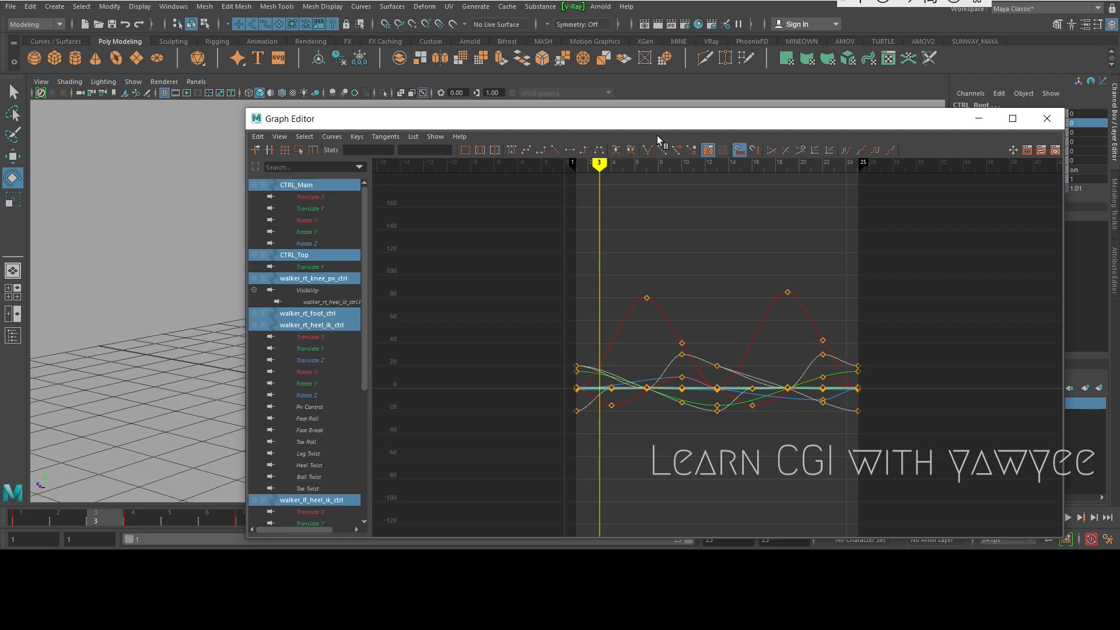
{"action": "left_click_drag", "start_coordinate": [660, 122], "coordinate": [598, 89]}
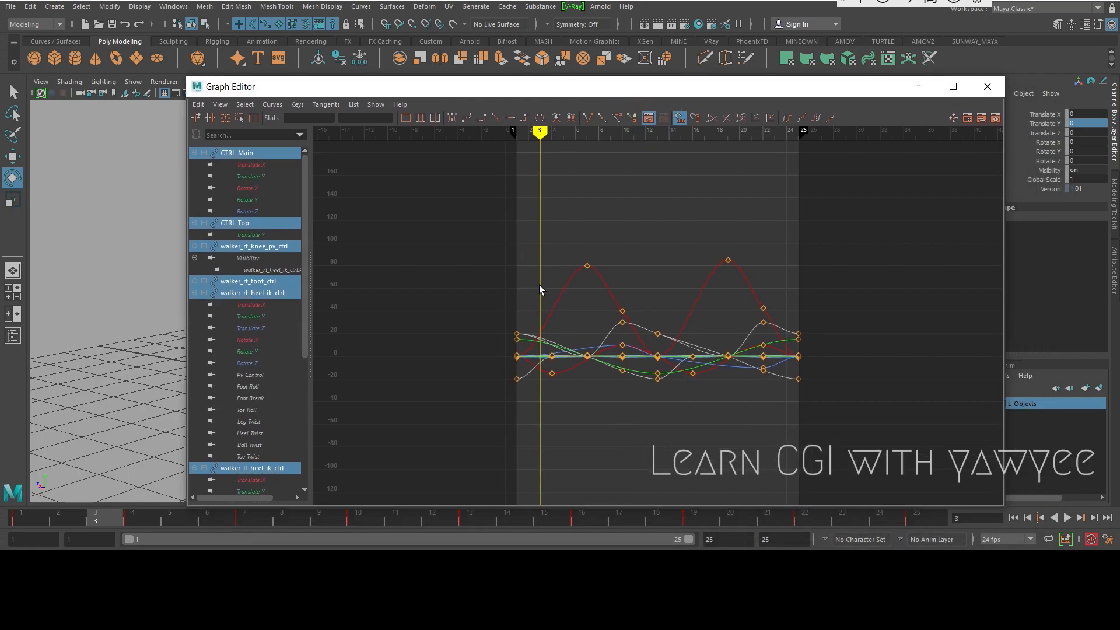
{"action": "left_click", "coordinate": [220, 106]}
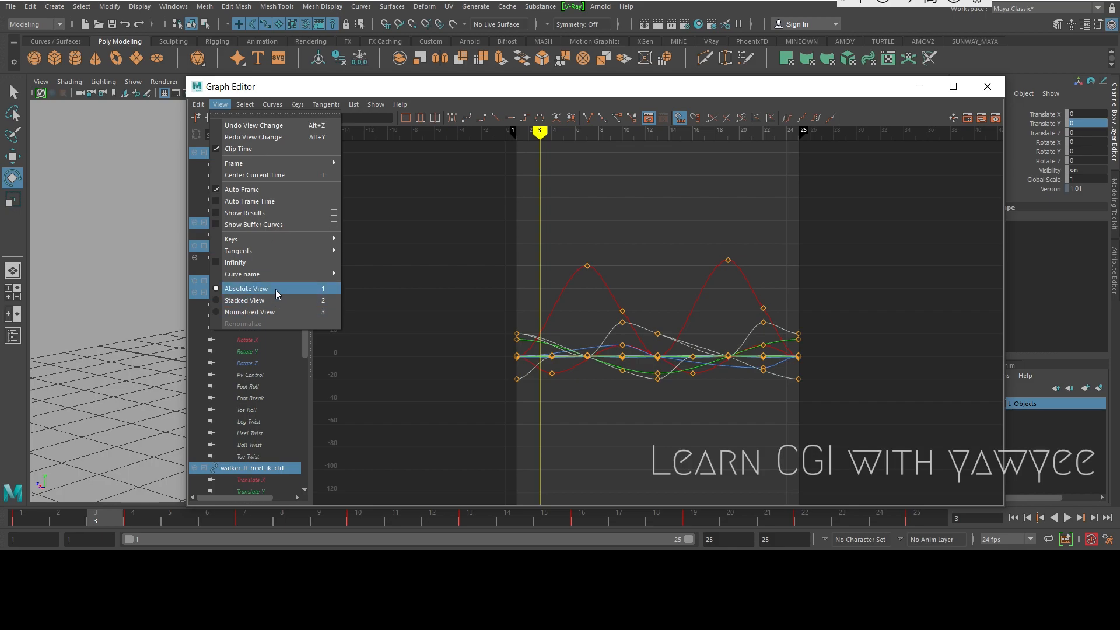
{"action": "left_click", "coordinate": [274, 265]}
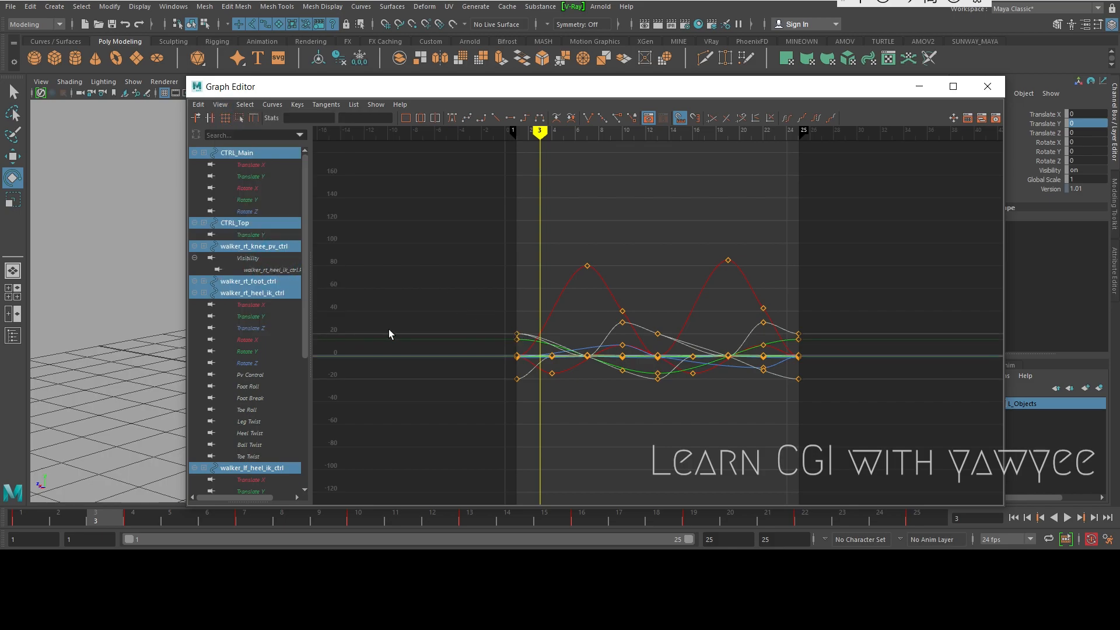
- Set both the Pre Infinity and Post Infinity of all the walker controls' animation curves to Cycle
{"action": "left_click", "coordinate": [268, 106]}
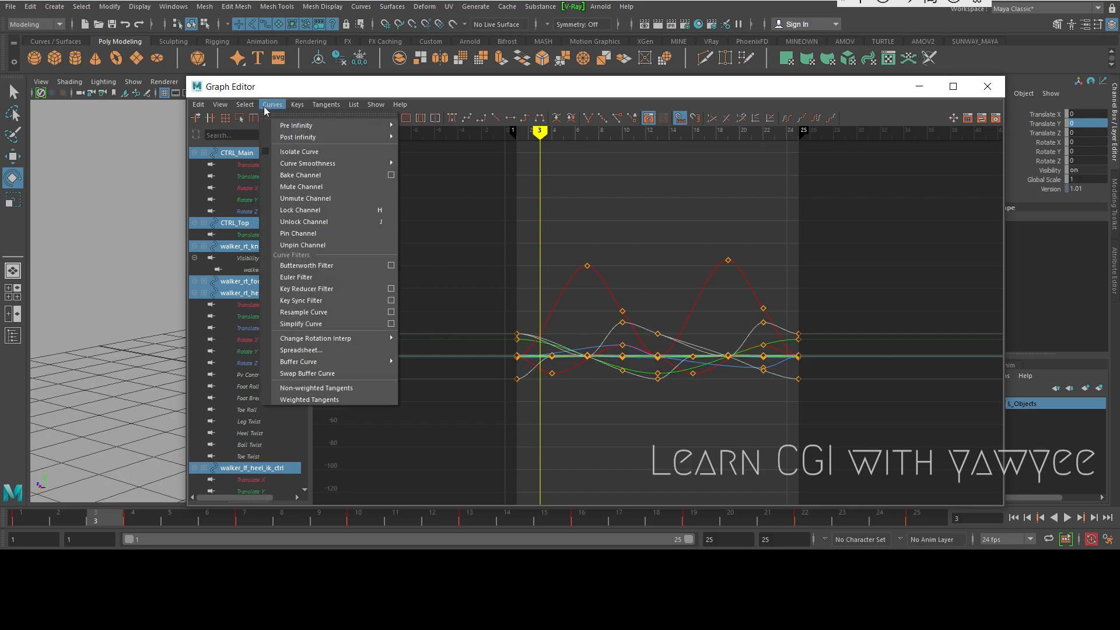
{"action": "mouse_move", "coordinate": [319, 129]}
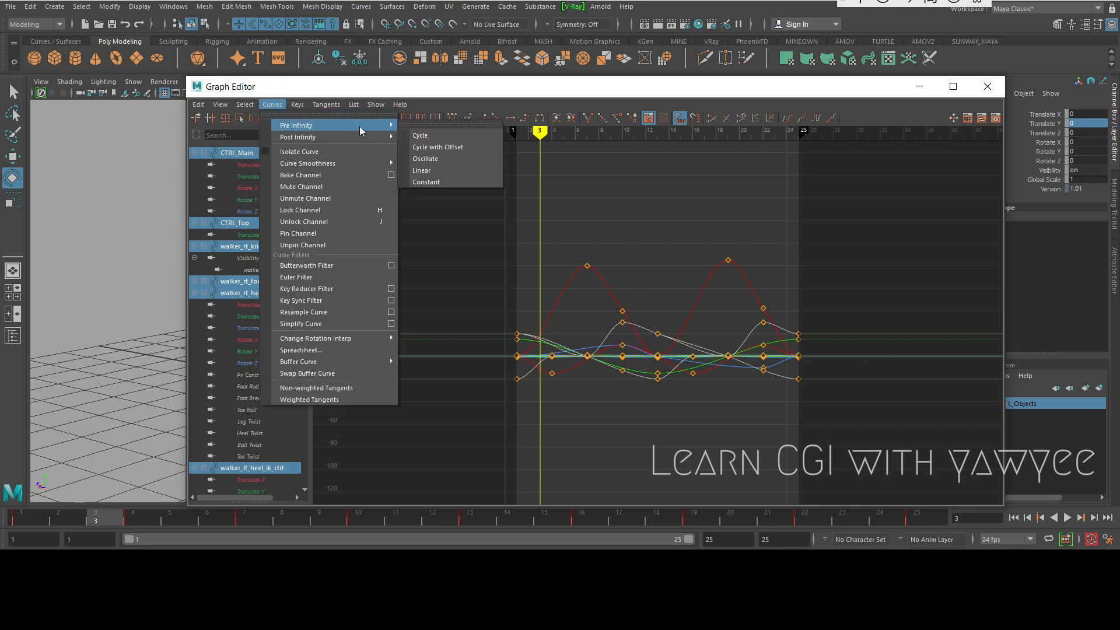
{"action": "left_click", "coordinate": [420, 135]}
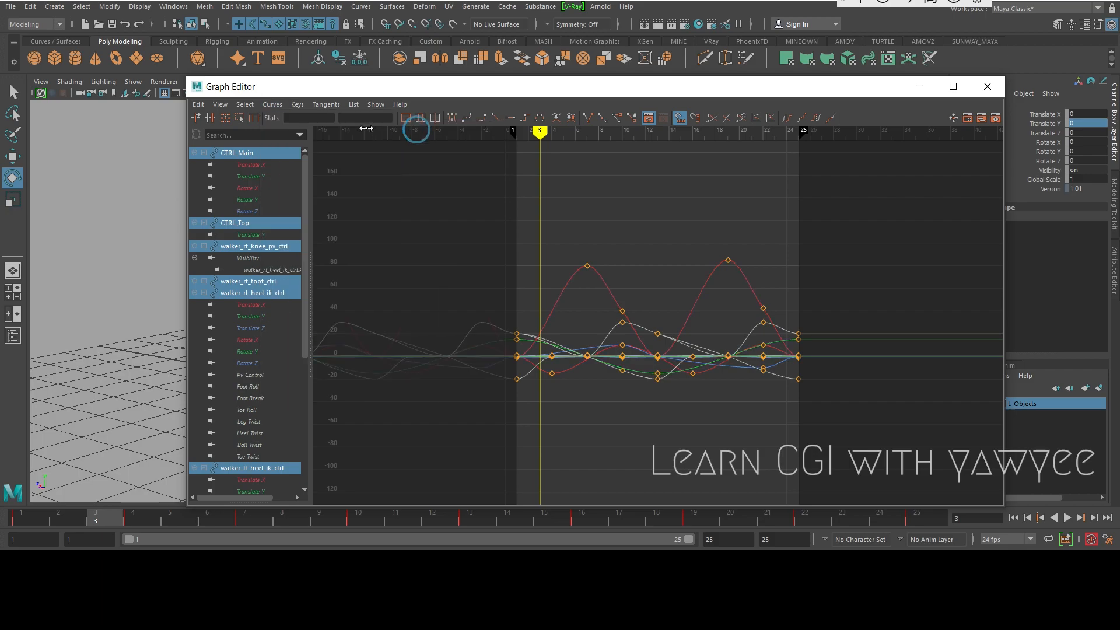
{"action": "left_click", "coordinate": [272, 104]}
{"action": "mouse_move", "coordinate": [298, 140]}
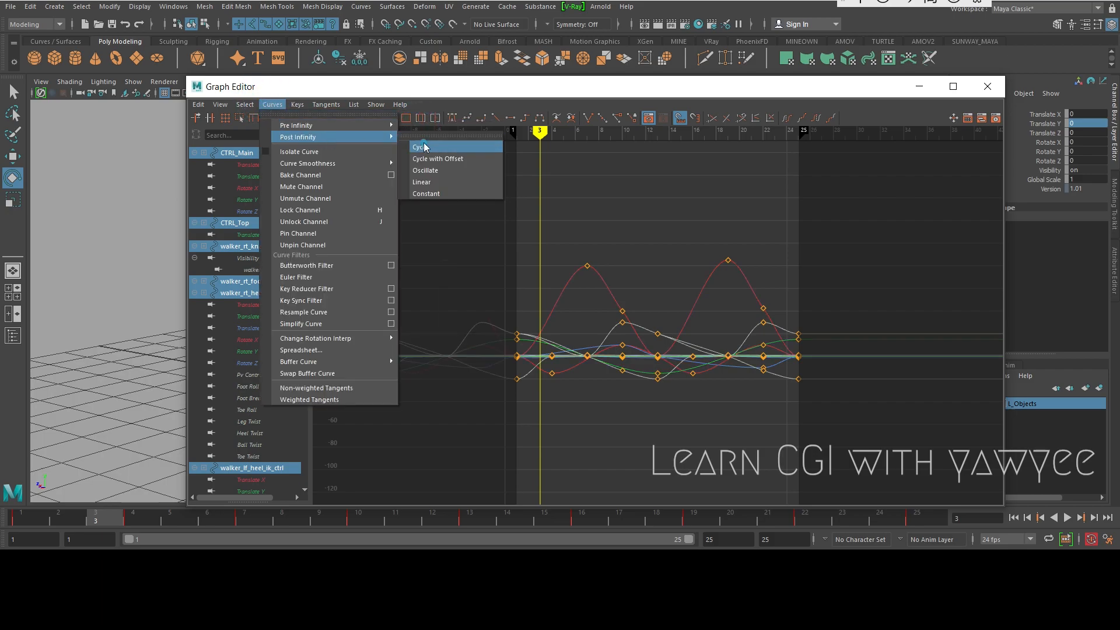
{"action": "left_click", "coordinate": [420, 147]}
- Examine how the walker's curves repeat before frame 1 and after frame 25
{"action": "middle_click_drag", "start_coordinate": [646, 289], "coordinate": [223, 225], "text": "alt"}
{"action": "scroll", "coordinate": [625, 274], "scroll_direction": "up", "scroll_amount": 5}
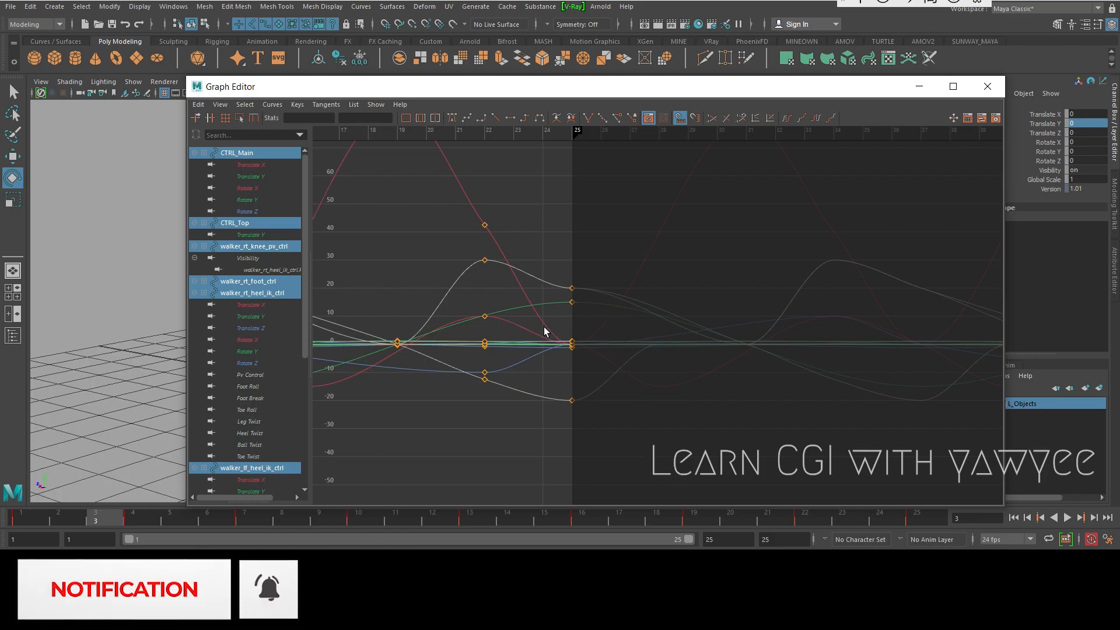
{"action": "left_click_drag", "start_coordinate": [636, 98], "coordinate": [723, 96]}
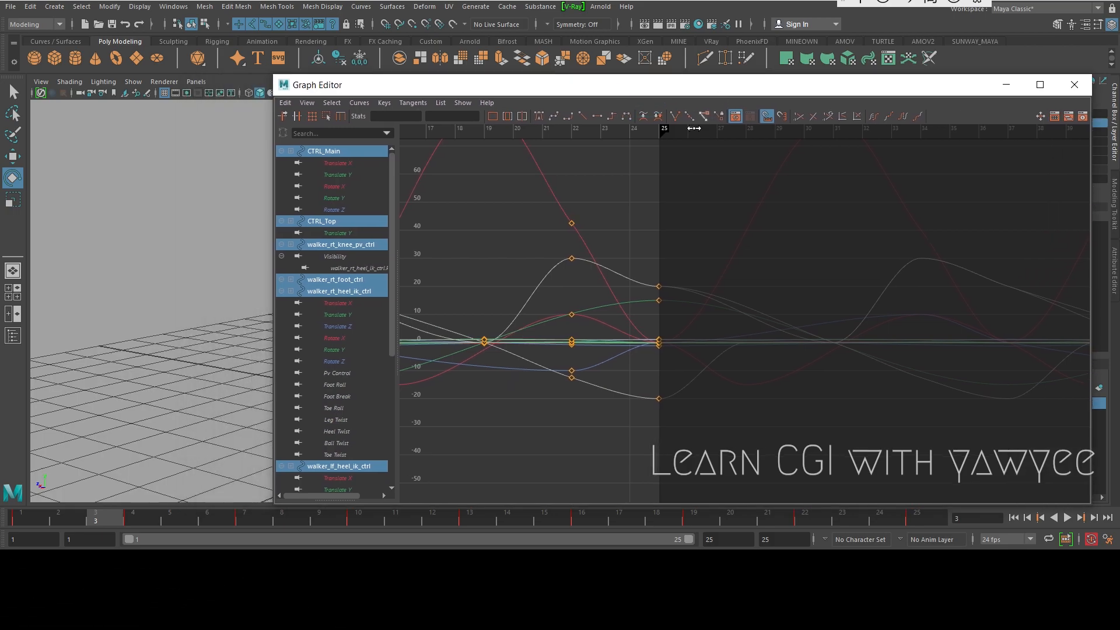
{"action": "scroll", "coordinate": [742, 289], "scroll_direction": "down", "scroll_amount": 5}
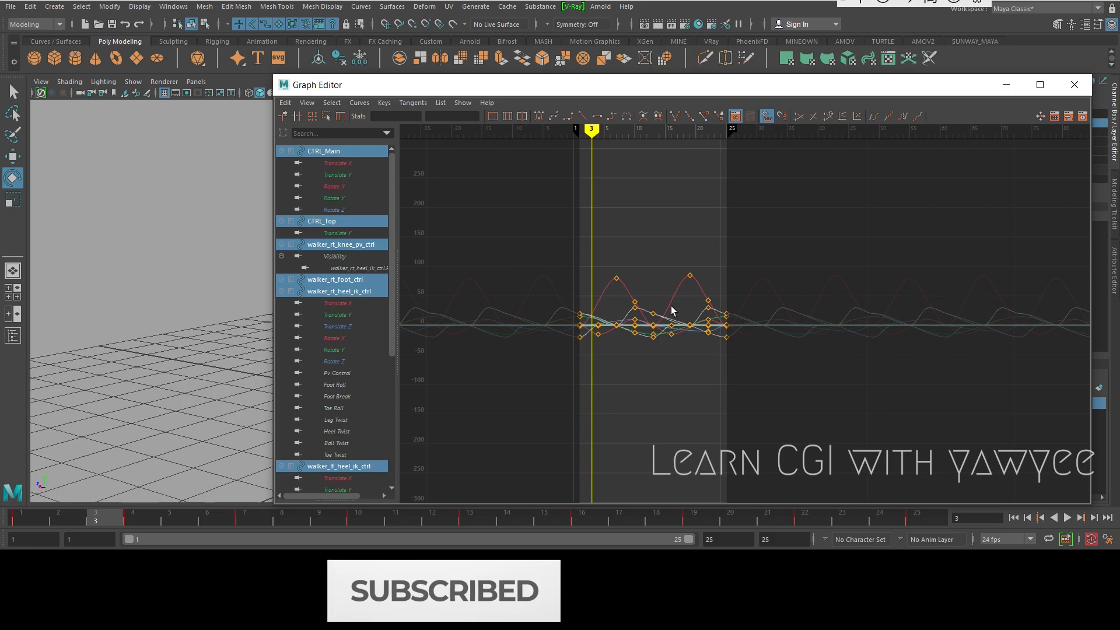
{"action": "left_click", "coordinate": [359, 103]}
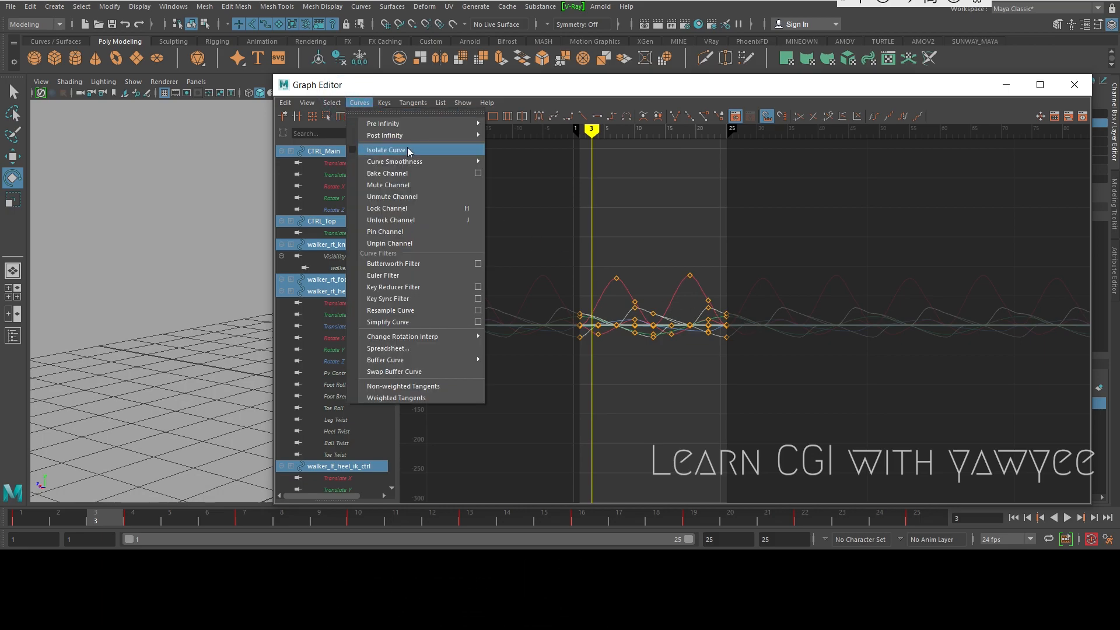
{"action": "left_click", "coordinate": [580, 85]}
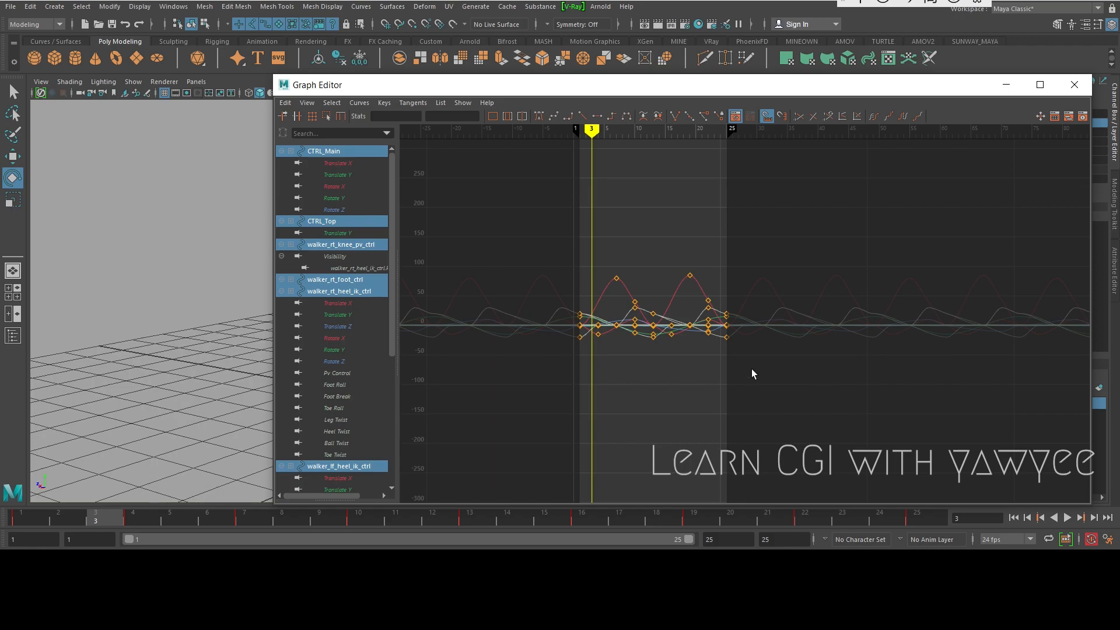
{"action": "key", "text": "f"}
{"action": "middle_click_drag", "start_coordinate": [600, 280], "coordinate": [808, 331], "text": "alt"}
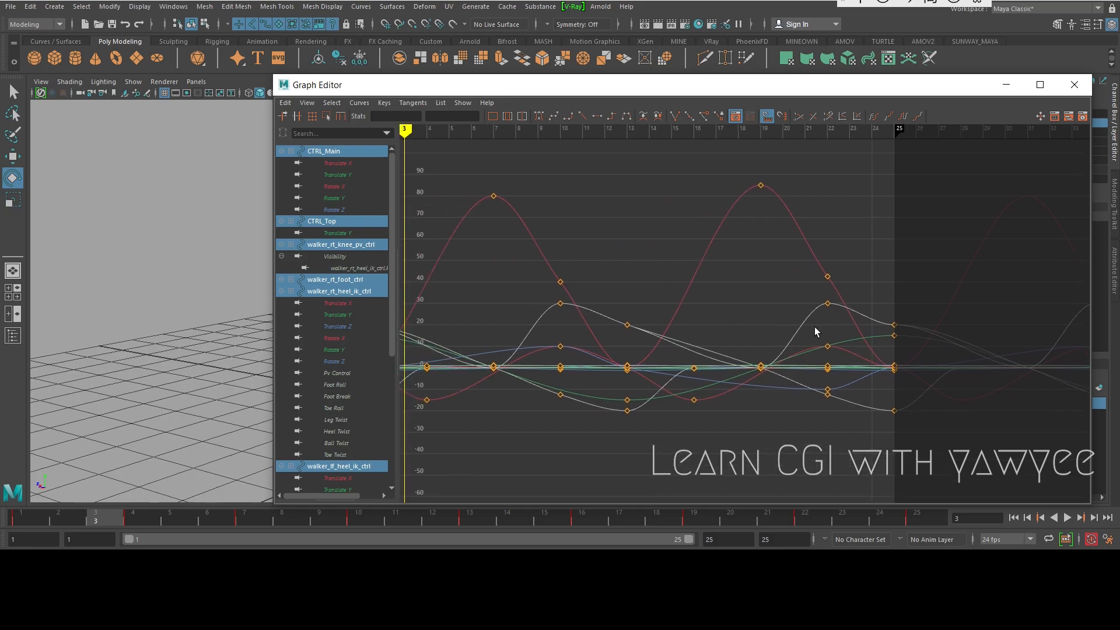
- Select the CTRL_Top control above the body and display its Translate Y curve in the Graph Editor
{"action": "left_click", "coordinate": [1007, 86]}
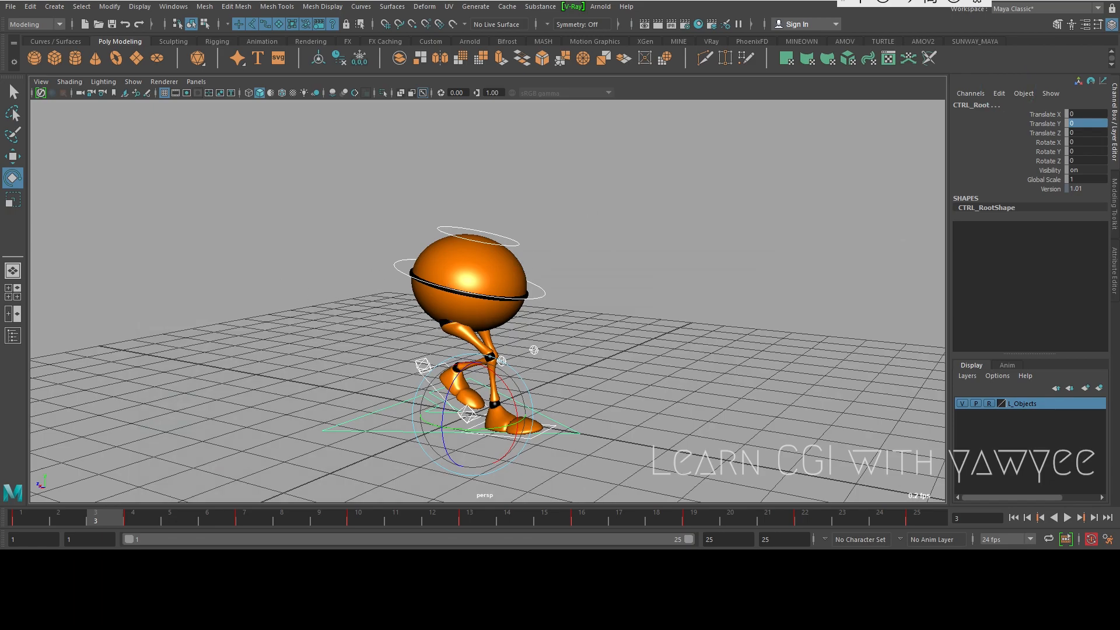
{"action": "scroll", "coordinate": [492, 243], "scroll_direction": "up", "scroll_amount": 2}
{"action": "left_click", "coordinate": [521, 231]}
{"action": "left_click", "coordinate": [515, 235]}
{"action": "left_click_drag", "start_coordinate": [534, 246], "coordinate": [568, 247], "text": "alt"}
{"action": "key", "text": "w"}
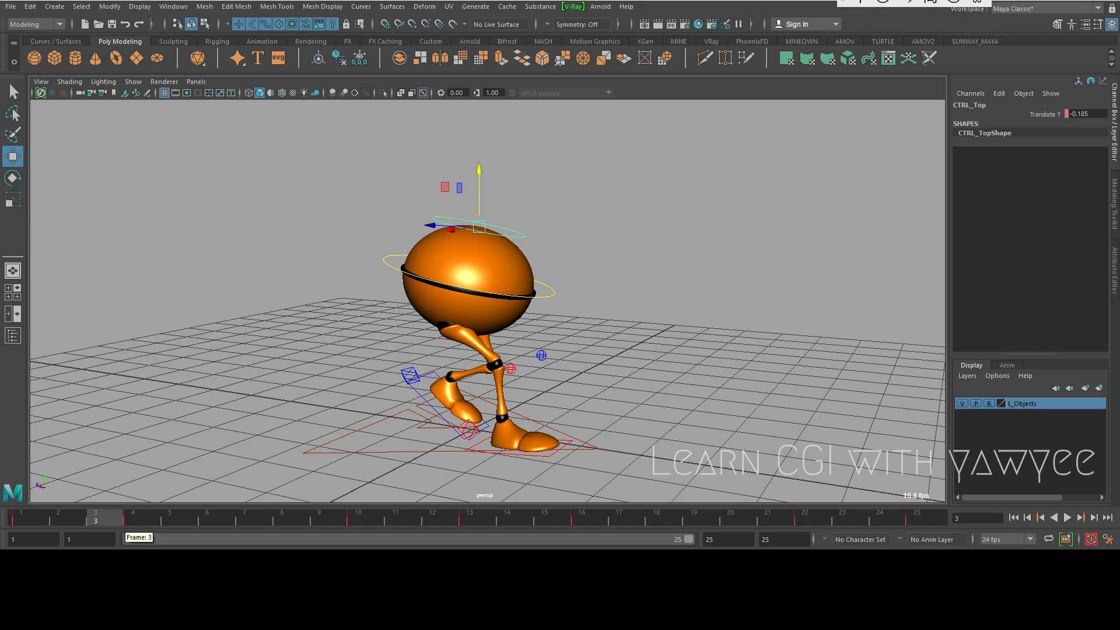
{"action": "left_click", "coordinate": [222, 604]}
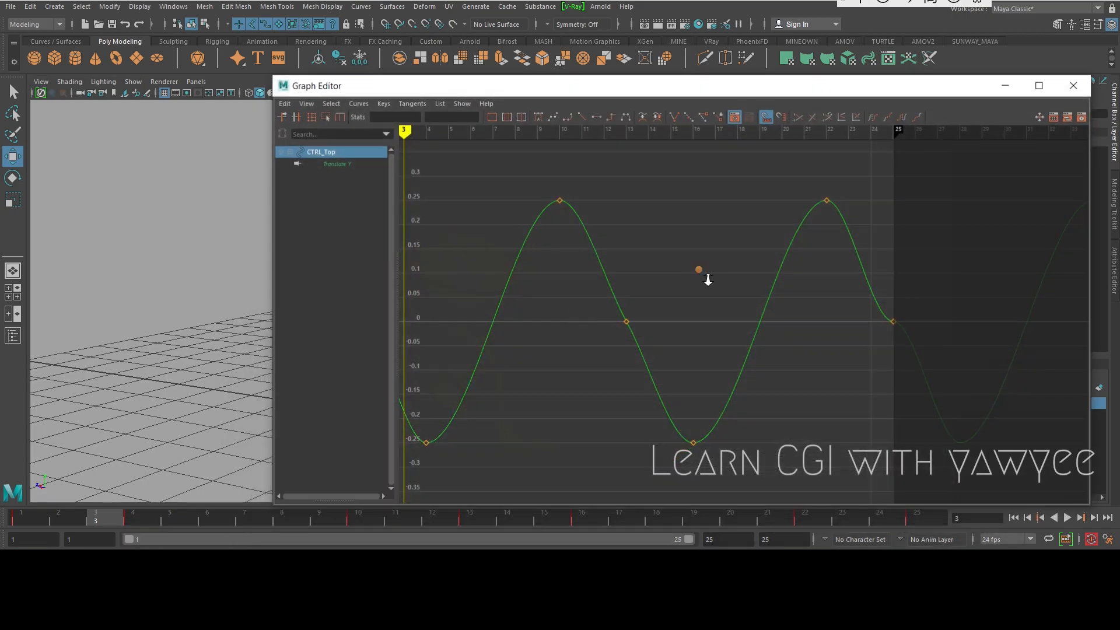
- Inspect the slope of CTRL_Top's Translate Y curve at the frame 1 key and across the loop boundary
{"action": "scroll", "coordinate": [704, 280], "scroll_direction": "down", "scroll_amount": 4}
{"action": "middle_click_drag", "start_coordinate": [714, 303], "coordinate": [774, 301], "text": "alt"}
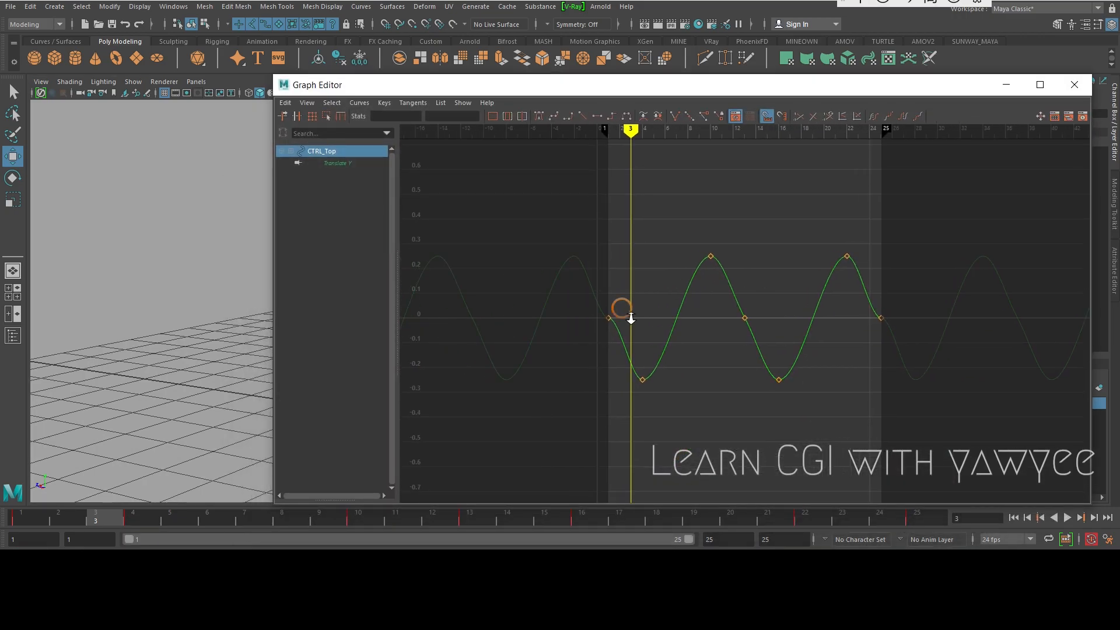
{"action": "right_click_drag", "start_coordinate": [631, 318], "coordinate": [658, 319], "text": "alt"}
{"action": "middle_click_drag", "start_coordinate": [610, 308], "coordinate": [864, 288], "text": "alt"}
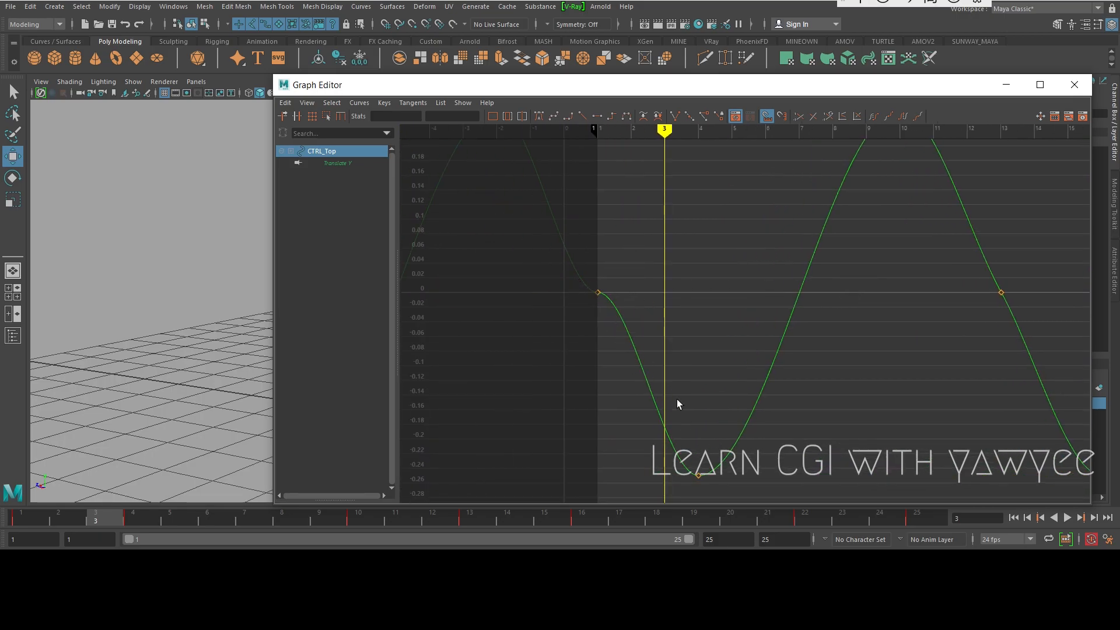
{"action": "left_click_drag", "start_coordinate": [545, 251], "coordinate": [670, 356]}
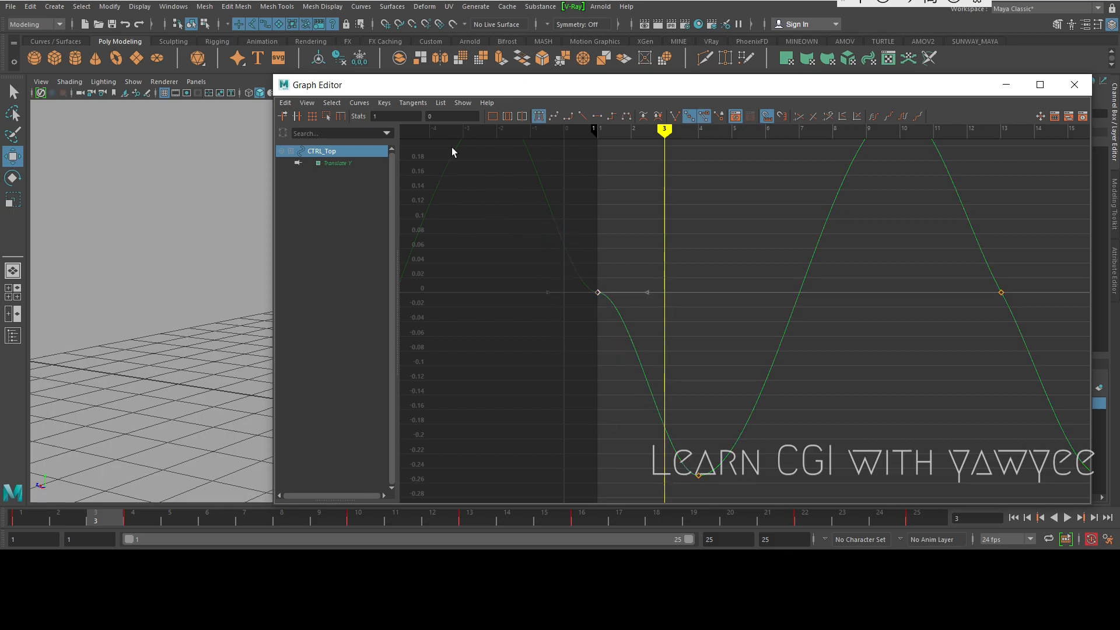
{"action": "middle_click_drag", "start_coordinate": [903, 366], "coordinate": [810, 368], "text": "alt"}
{"action": "right_click_drag", "start_coordinate": [853, 356], "coordinate": [825, 363], "text": "alt"}
{"action": "right_click_drag", "start_coordinate": [661, 219], "coordinate": [679, 238], "text": "alt"}
{"action": "middle_click_drag", "start_coordinate": [679, 238], "coordinate": [609, 237], "text": "alt"}
{"action": "key", "text": "a"}
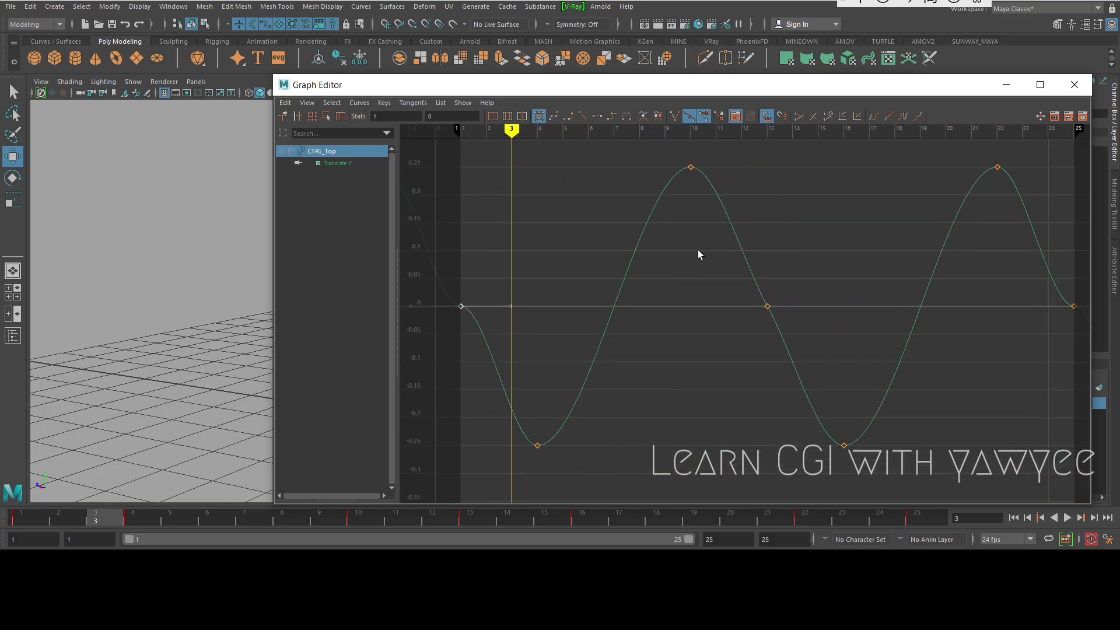
- Reposition the Graph Editor and tilt the frame 1 key's tangent on CTRL_Top's Translate Y curve steeply down along the falling slope
{"action": "left_click_drag", "start_coordinate": [762, 87], "coordinate": [646, 78]}
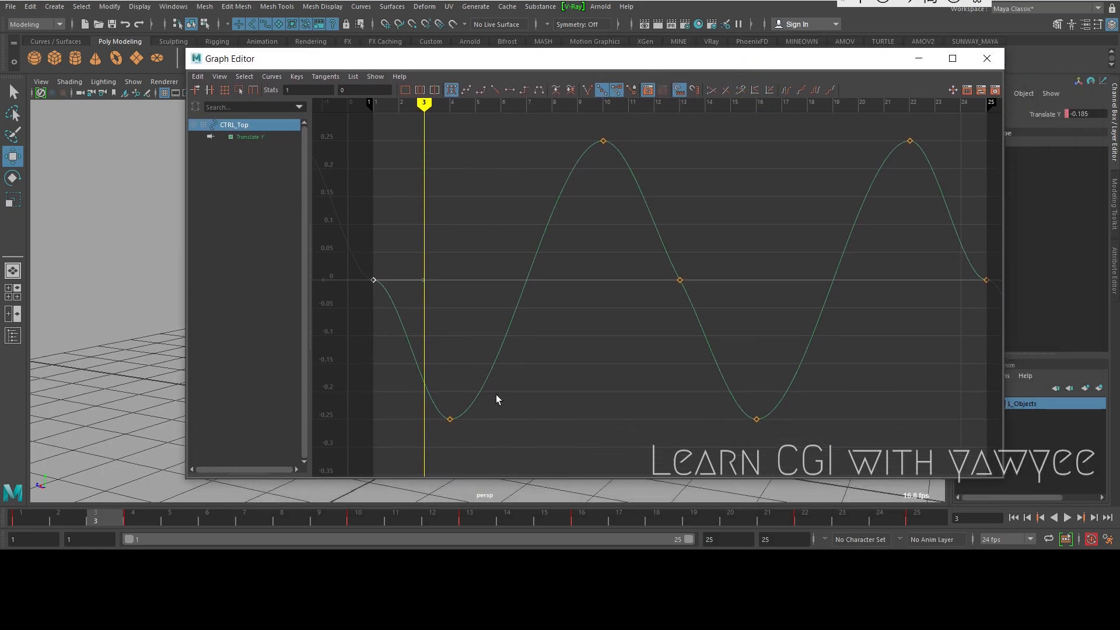
{"action": "right_click_drag", "start_coordinate": [692, 294], "coordinate": [651, 292], "text": "alt"}
{"action": "left_click_drag", "start_coordinate": [449, 123], "coordinate": [817, 345]}
{"action": "key", "text": "f"}
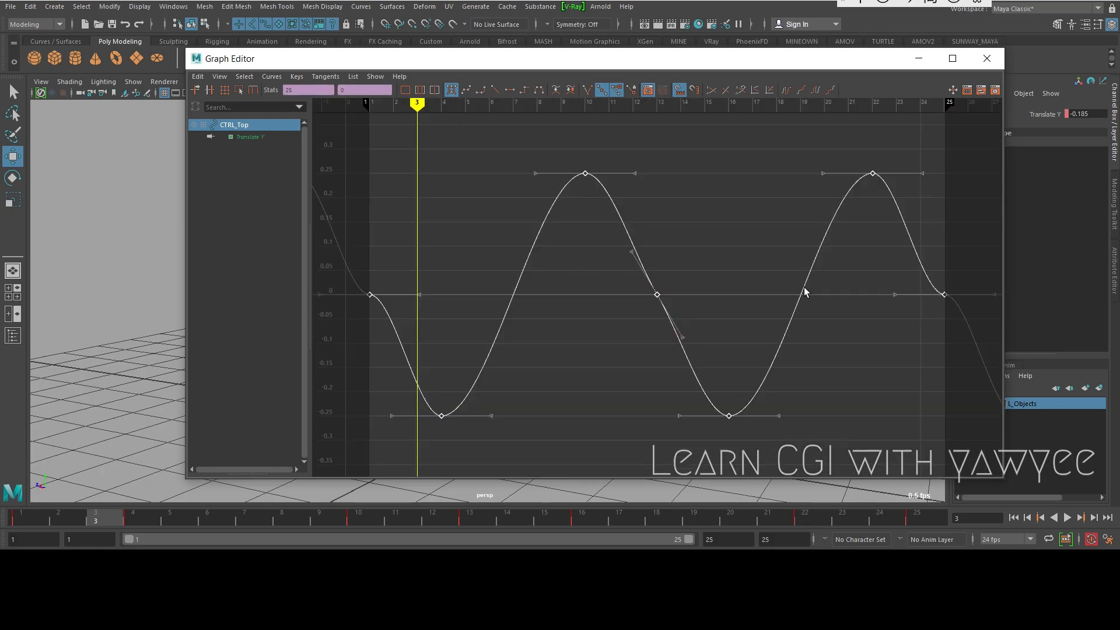
{"action": "middle_click_drag", "start_coordinate": [499, 281], "coordinate": [611, 268], "text": "alt"}
{"action": "left_click_drag", "start_coordinate": [519, 260], "coordinate": [552, 296]}
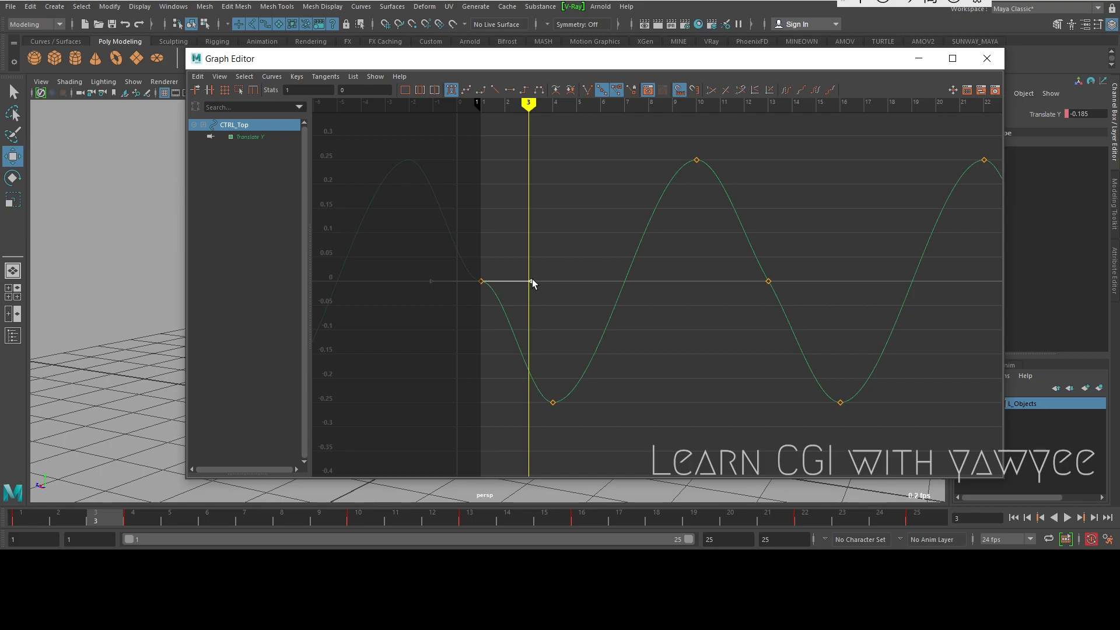
{"action": "left_click_drag", "start_coordinate": [531, 281], "coordinate": [493, 327]}
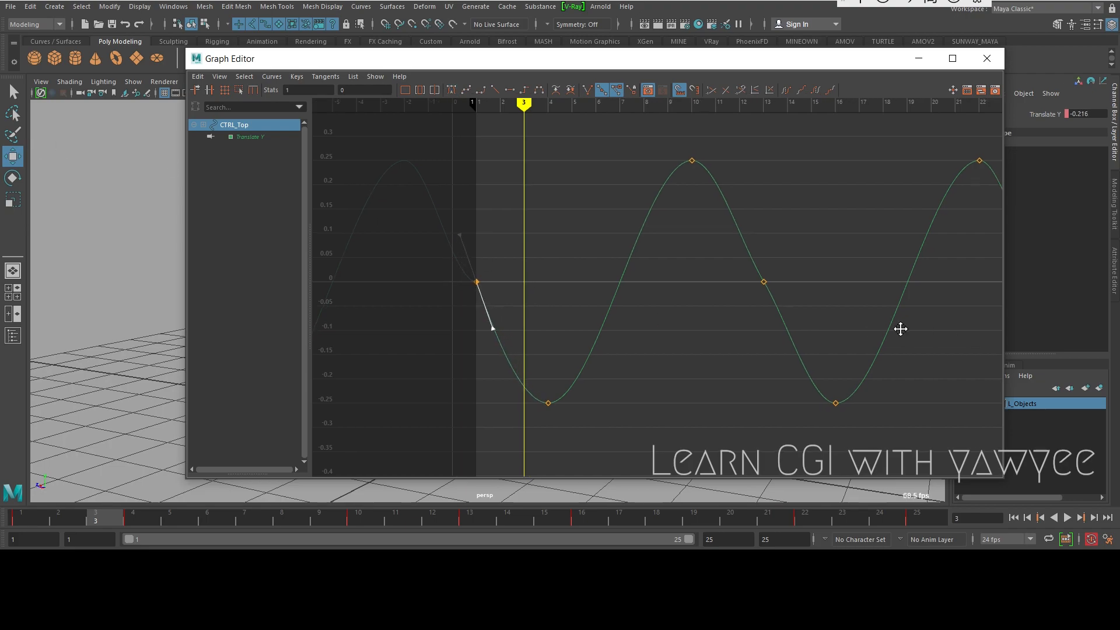
- Tilt the frame 25 key's tangent on CTRL_Top's Translate Y curve to match the steep falling slope at frame 1
{"action": "middle_click_drag", "start_coordinate": [926, 329], "coordinate": [440, 325], "text": "alt"}
{"action": "left_click_drag", "start_coordinate": [478, 258], "coordinate": [616, 332]}
{"action": "middle_click_drag", "start_coordinate": [528, 308], "coordinate": [577, 321], "text": "alt"}
{"action": "left_click_drag", "start_coordinate": [514, 273], "coordinate": [573, 264]}
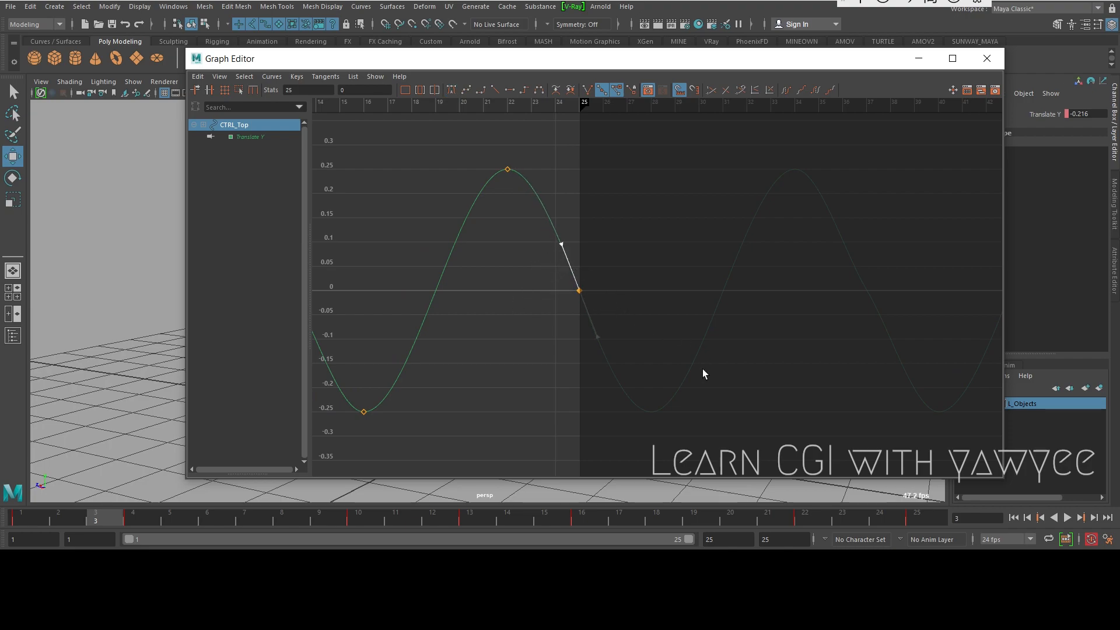
- Select all of CTRL_Top's Translate Y keys and shift them 2 frames later so the first key sits at frame 3
{"action": "right_click_drag", "start_coordinate": [690, 314], "coordinate": [647, 308], "text": "alt"}
{"action": "left_click_drag", "start_coordinate": [473, 221], "coordinate": [679, 398]}
{"action": "middle_click_drag", "start_coordinate": [657, 311], "coordinate": [692, 301], "text": "alt"}
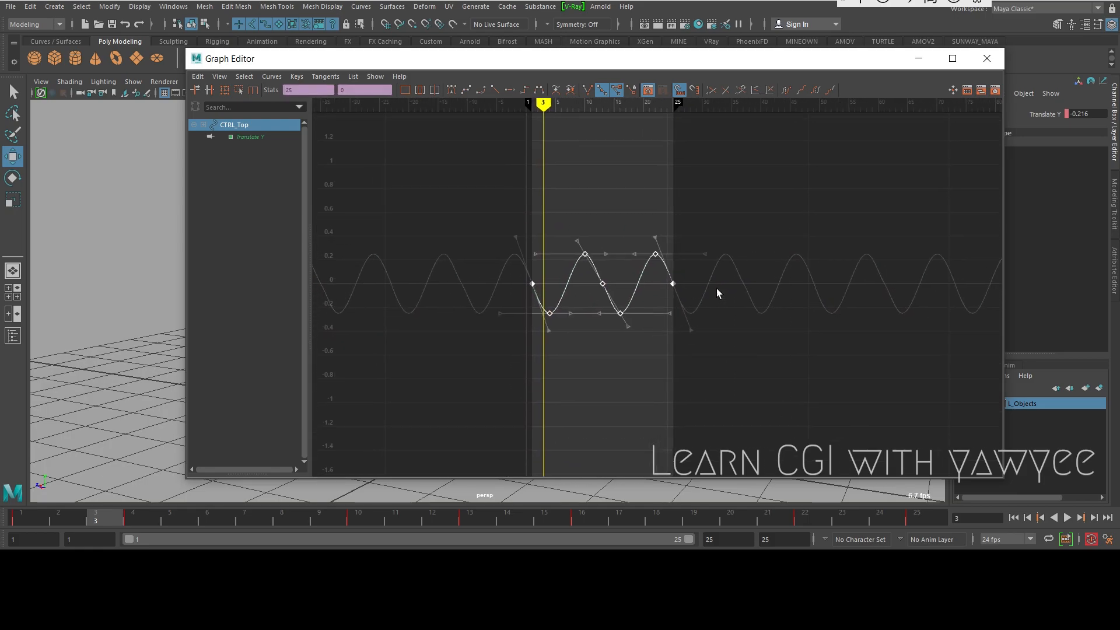
{"action": "right_click_drag", "start_coordinate": [597, 269], "coordinate": [616, 271], "text": "alt"}
{"action": "middle_click_drag", "start_coordinate": [592, 275], "coordinate": [656, 293], "text": "alt"}
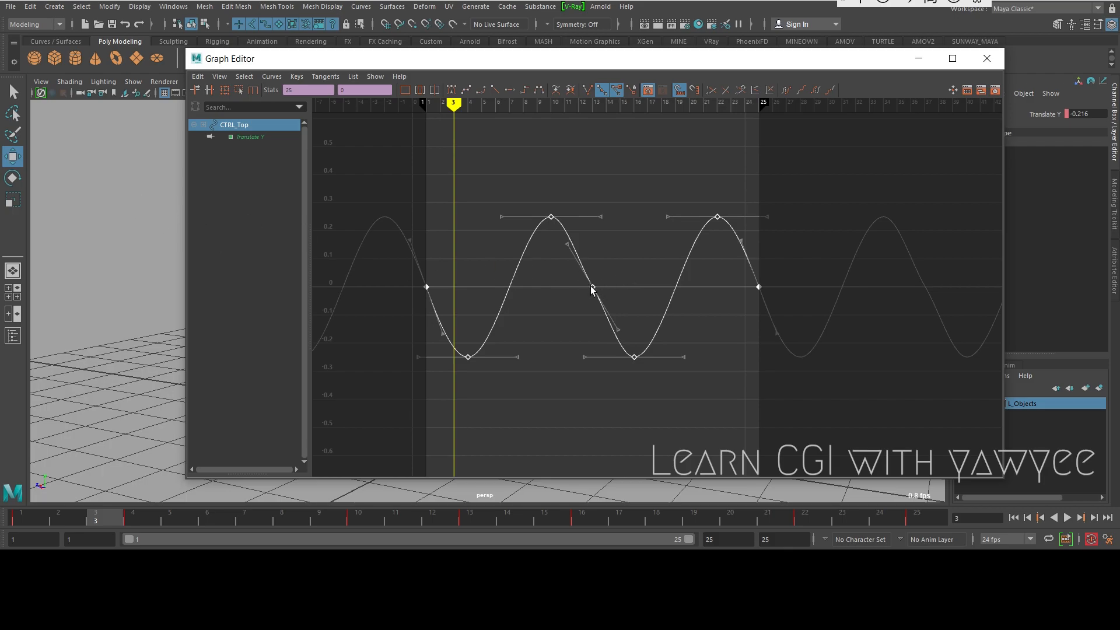
{"action": "middle_click_drag", "start_coordinate": [594, 286], "coordinate": [617, 286], "text": "shift"}
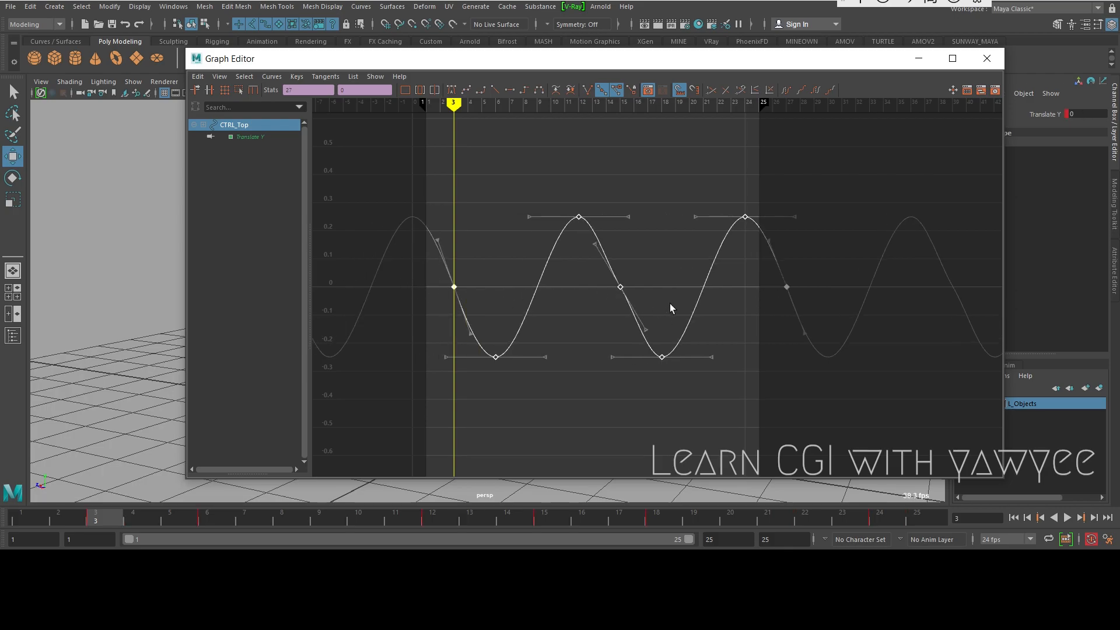
- Minimize the Graph Editor and play the walk cycle from frame 1, checking the offset squash and stretch from several angles
{"action": "left_click", "coordinate": [917, 59]}
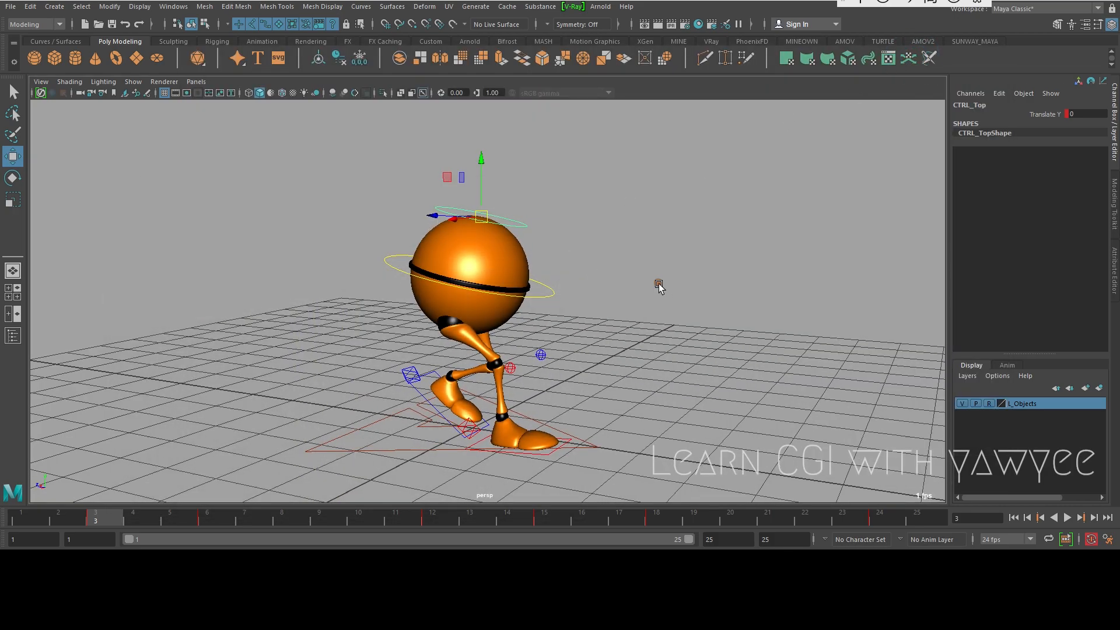
{"action": "left_click", "coordinate": [21, 516]}
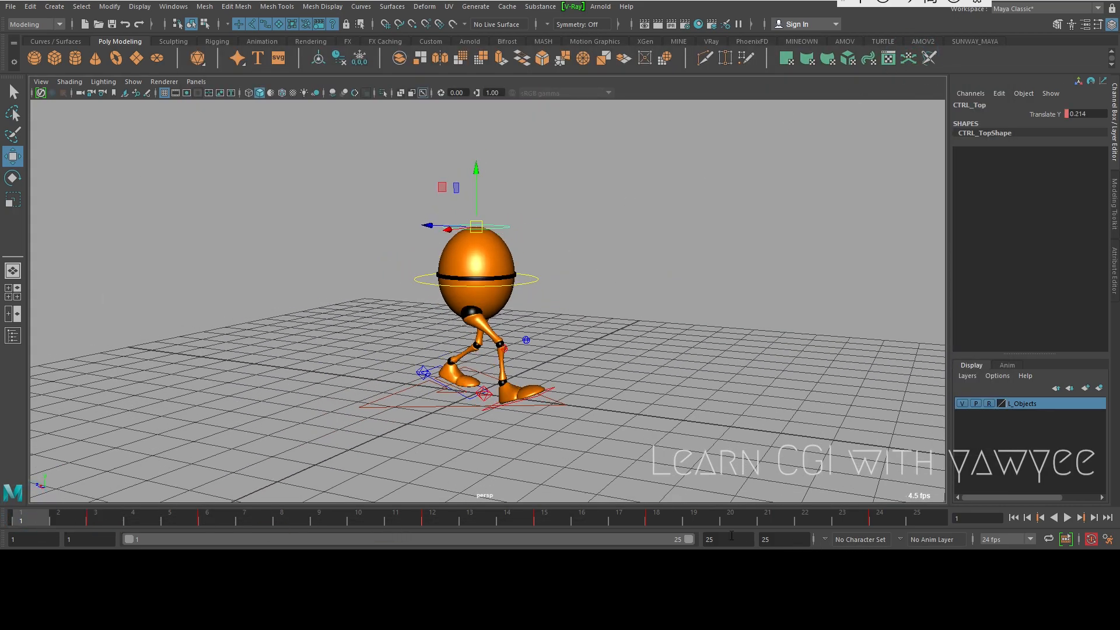
{"action": "left_click", "coordinate": [1069, 519]}
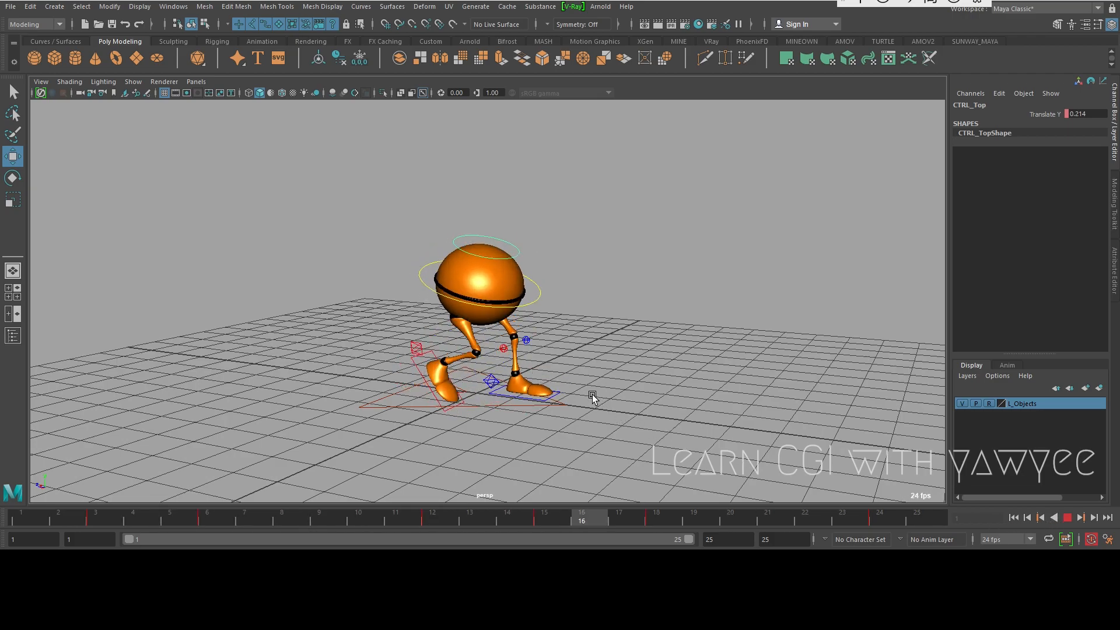
{"action": "left_click_drag", "start_coordinate": [608, 352], "coordinate": [544, 315], "text": "alt"}
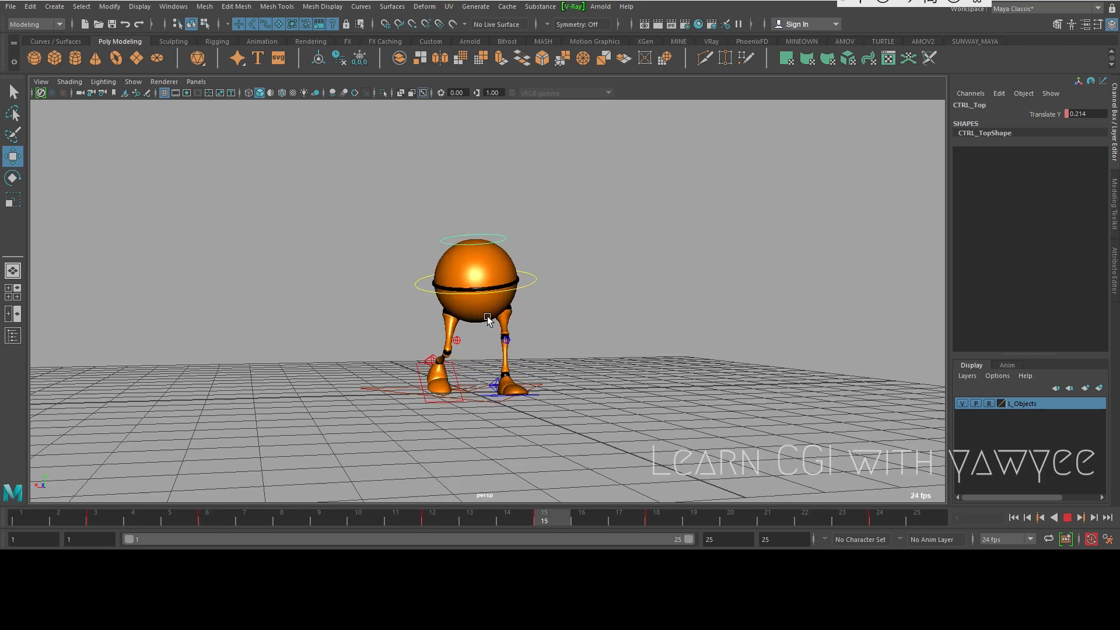
{"action": "left_click_drag", "start_coordinate": [502, 315], "coordinate": [513, 350], "text": "alt"}
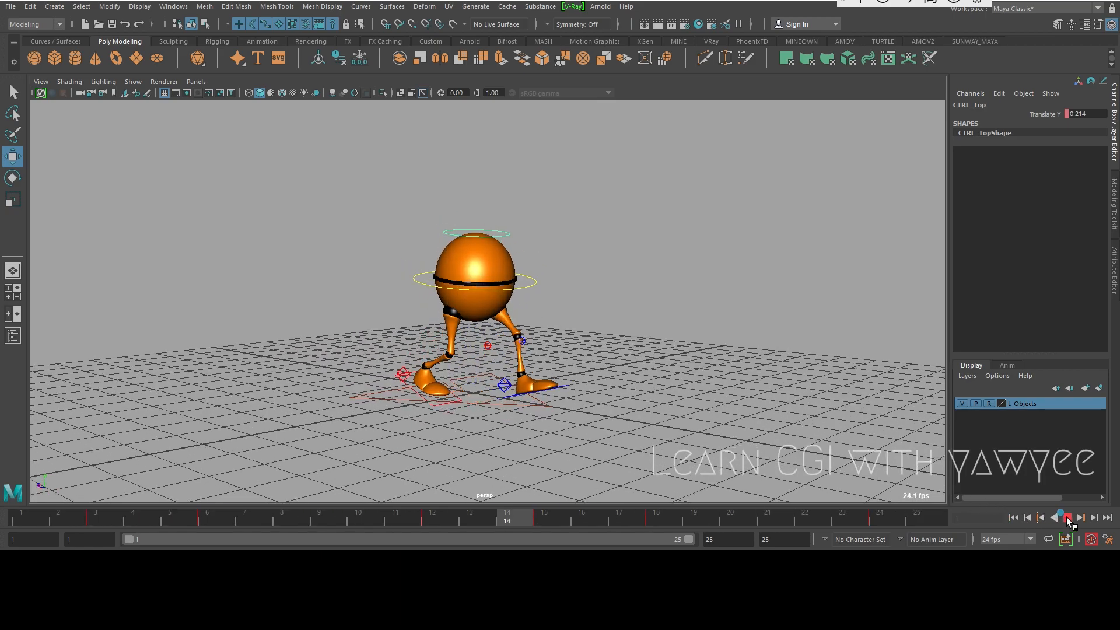
{"action": "left_click", "coordinate": [1067, 518]}
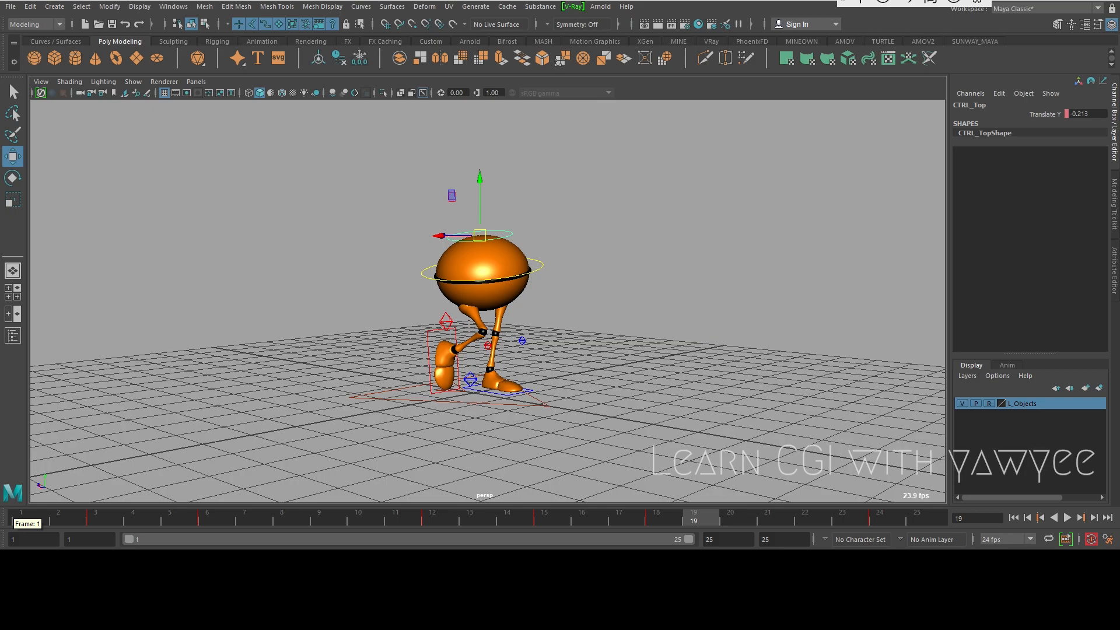
- Shift all of CTRL_Top's Translate Y keys one more frame later, to start at frame 4, and play the walk cycle
{"action": "left_click", "coordinate": [9, 572]}
{"action": "left_click", "coordinate": [70, 483]}
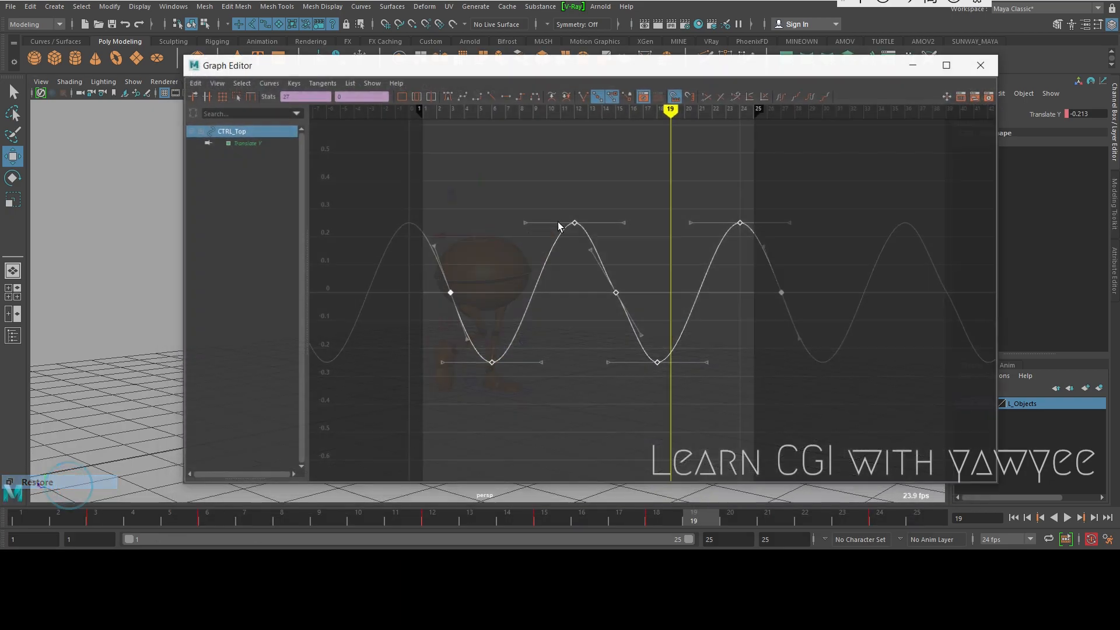
{"action": "right_click_drag", "start_coordinate": [531, 268], "coordinate": [595, 284], "text": "alt"}
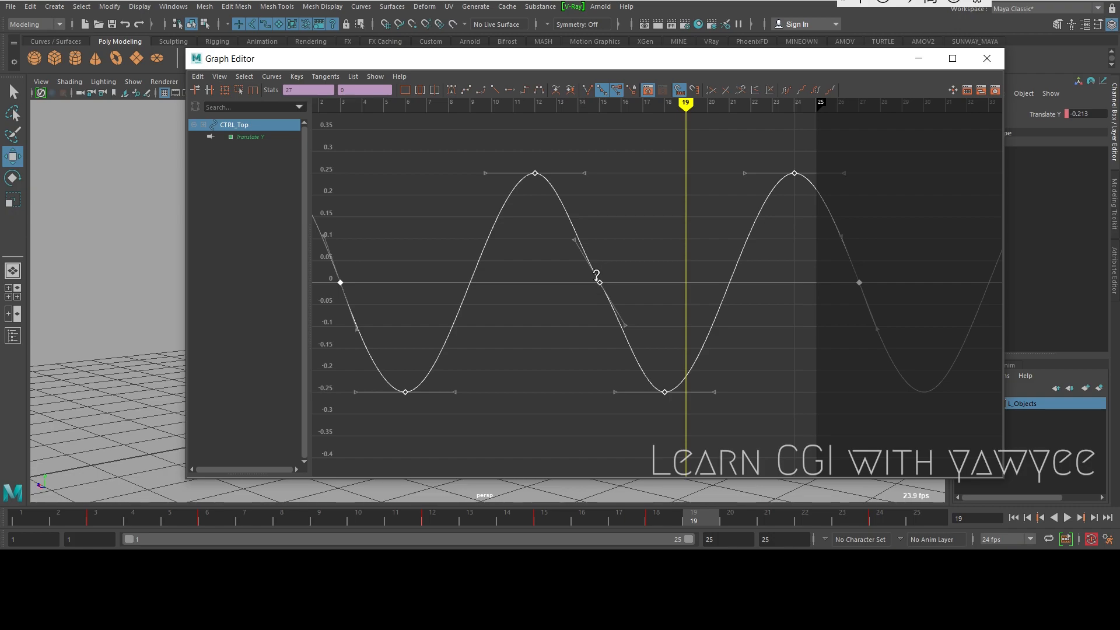
{"action": "left_click_drag", "start_coordinate": [601, 281], "coordinate": [610, 280]}
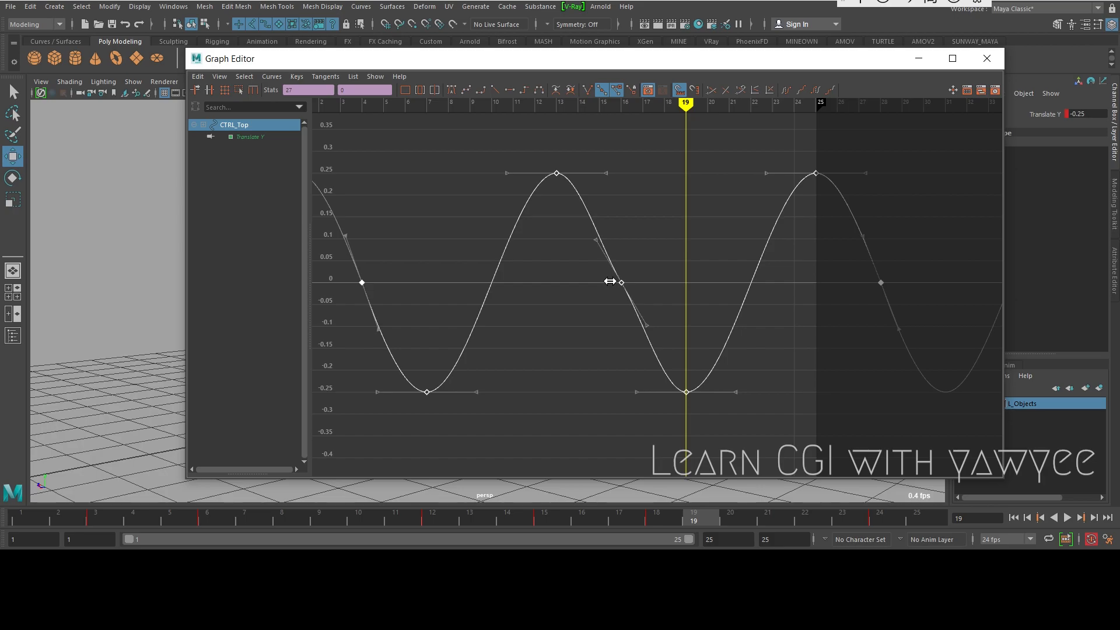
{"action": "left_click", "coordinate": [987, 58]}
{"action": "left_click", "coordinate": [1067, 518]}
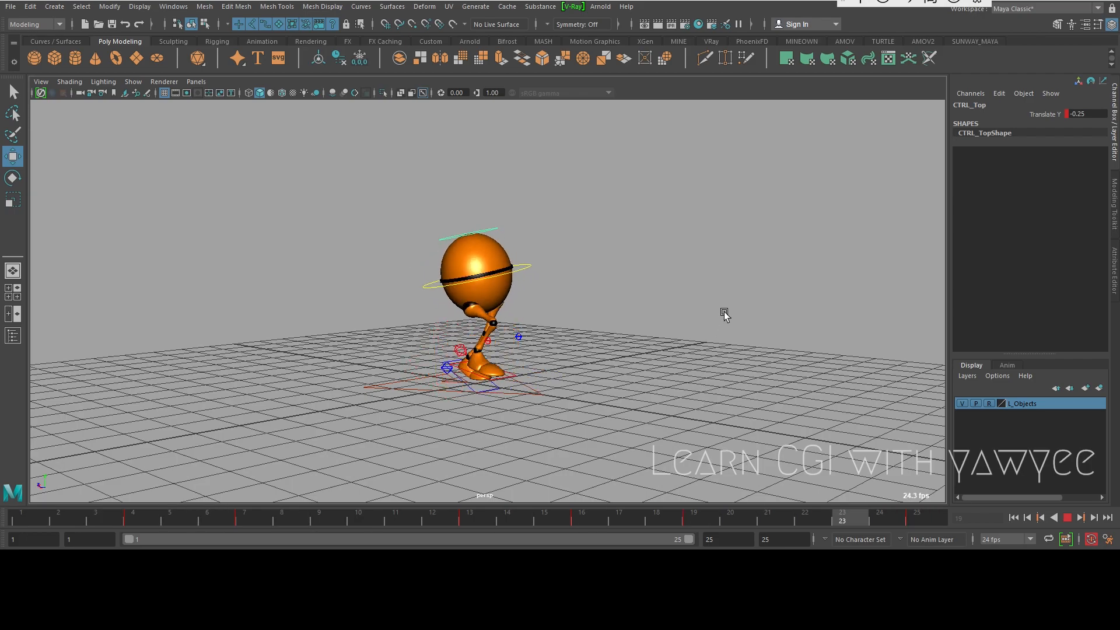
- Review the playing walk cycle from the side and front, then stop the playback
{"action": "left_click_drag", "start_coordinate": [720, 320], "coordinate": [650, 309], "text": "alt"}
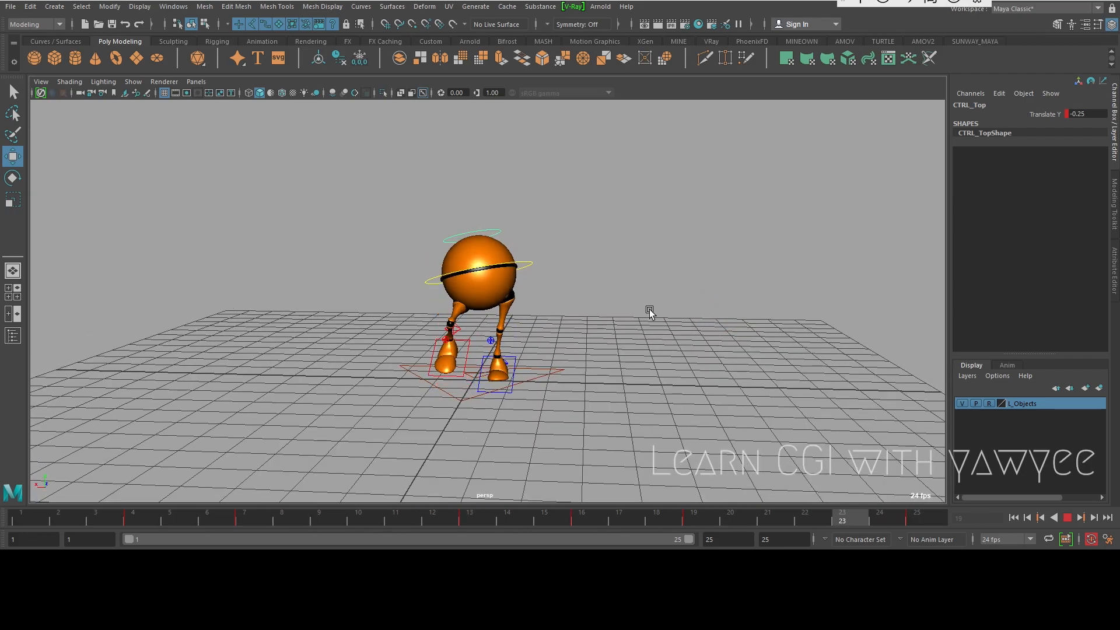
{"action": "mouse_move", "coordinate": [559, 348]}
{"action": "left_mouse_down", "text": "alt"}
{"action": "mouse_move", "coordinate": [607, 358]}
{"action": "mouse_move", "coordinate": [558, 369]}
{"action": "left_mouse_up", "text": "alt"}
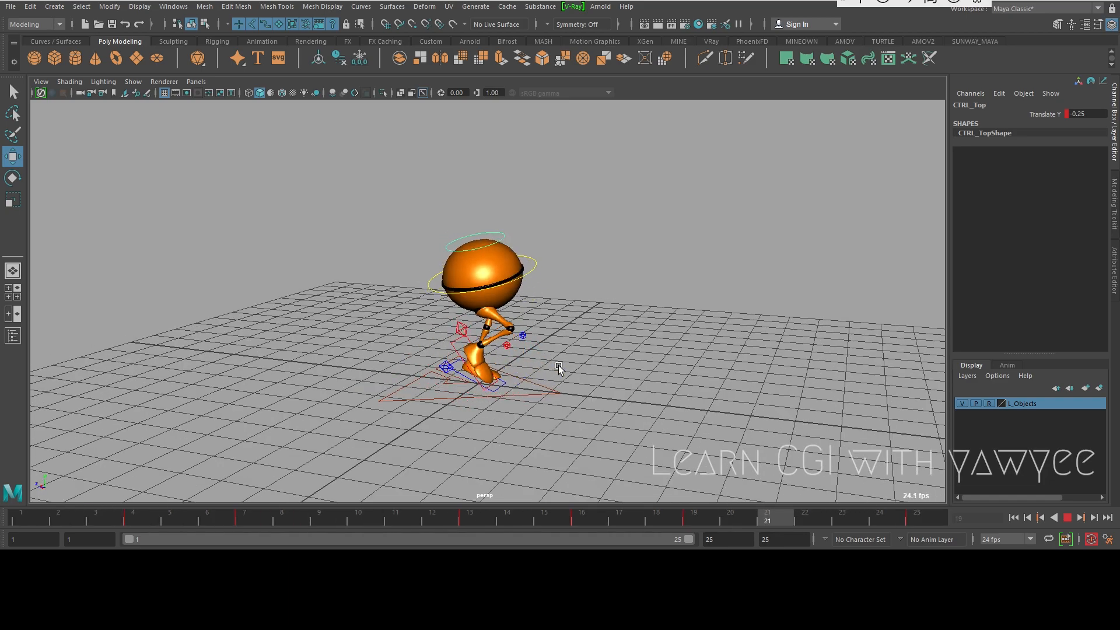
{"action": "left_click_drag", "start_coordinate": [555, 367], "coordinate": [657, 288], "text": "alt"}
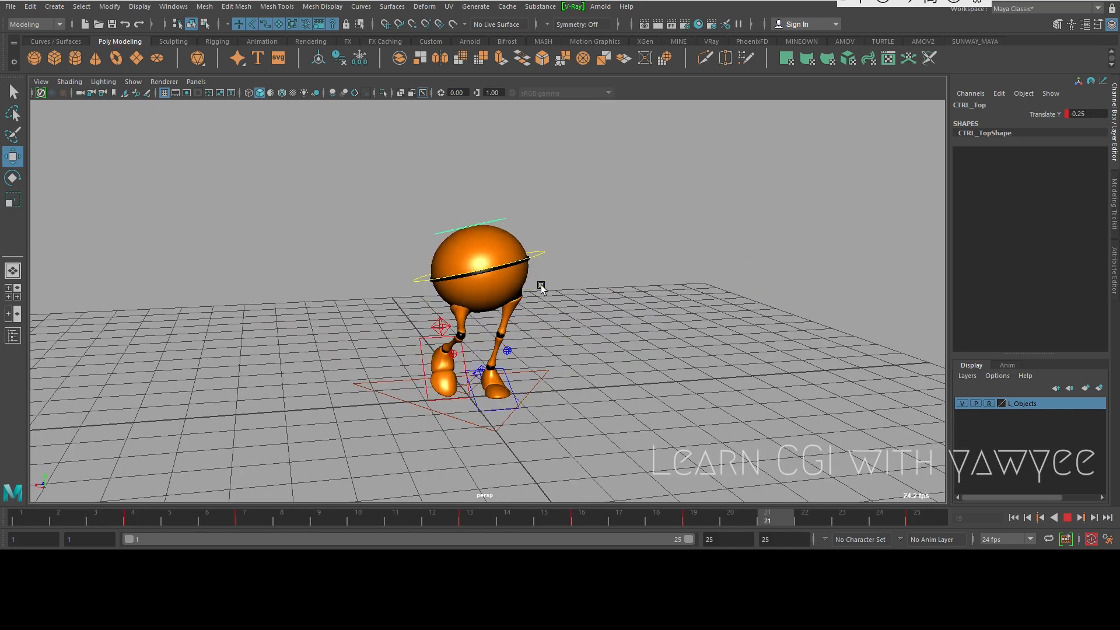
{"action": "left_click", "coordinate": [1067, 518]}
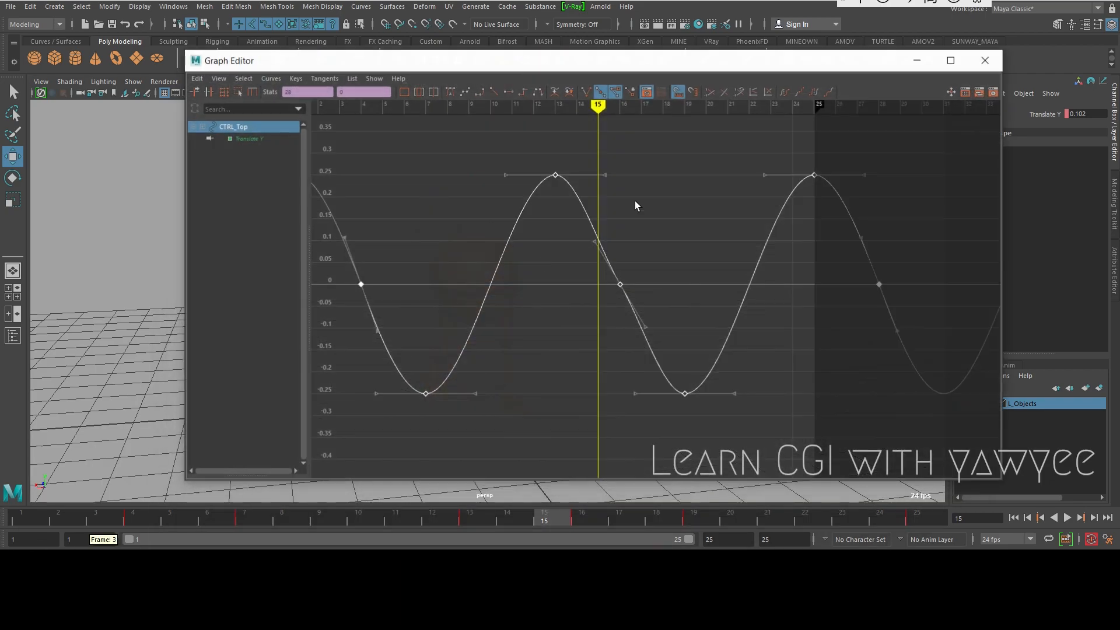
- Undo the last one-frame shift of CTRL_Top's Translate Y keys and minimize the Graph Editor
{"action": "scroll", "coordinate": [662, 238], "scroll_direction": "down", "scroll_amount": 2}
{"action": "scroll", "coordinate": [687, 250], "scroll_direction": "up", "scroll_amount": 4}
{"action": "scroll", "coordinate": [611, 262], "scroll_direction": "down", "scroll_amount": 5}
{"action": "middle_click_drag", "start_coordinate": [612, 263], "coordinate": [684, 266], "text": "alt"}
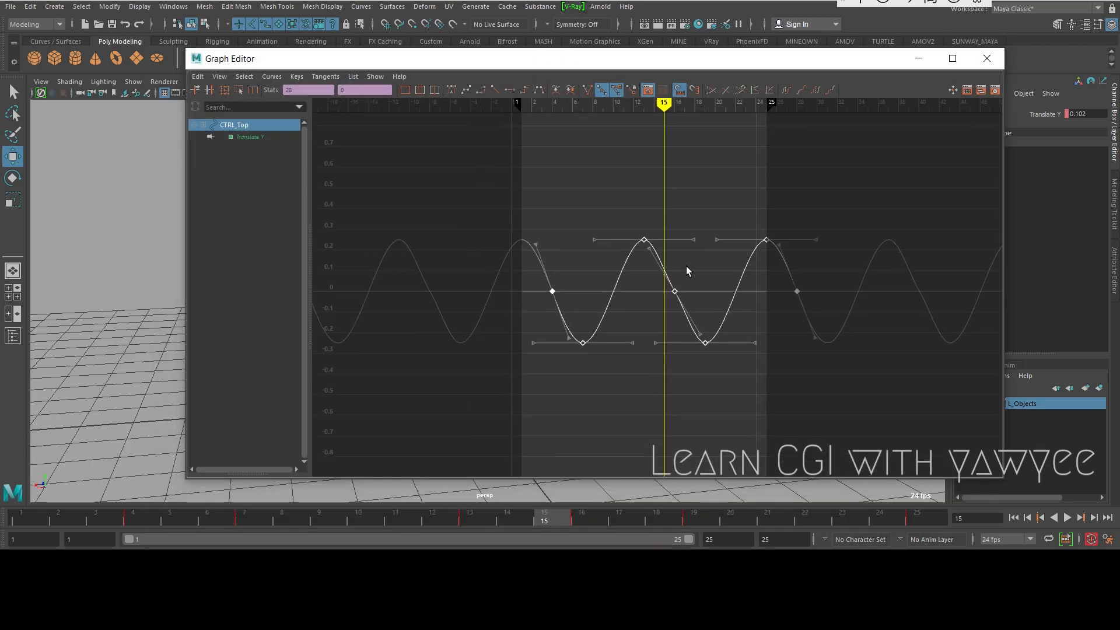
{"action": "key", "text": "ctrl+z"}
{"action": "key", "text": "ctrl+z"}
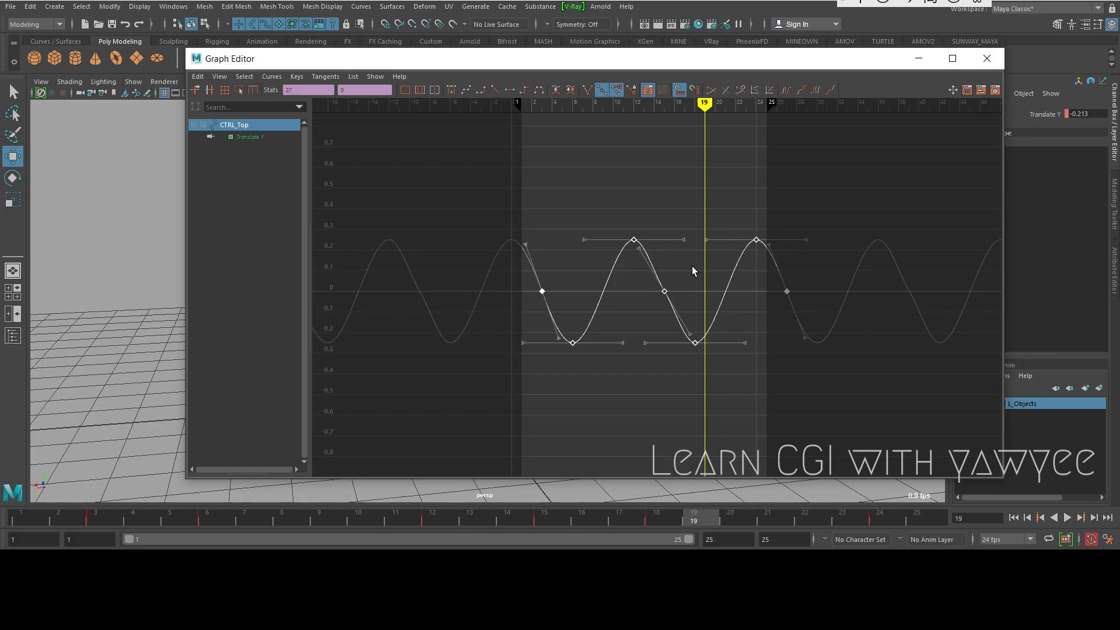
{"action": "left_click_drag", "start_coordinate": [0, 69], "coordinate": [0, 175]}
{"action": "left_click", "coordinate": [919, 58]}
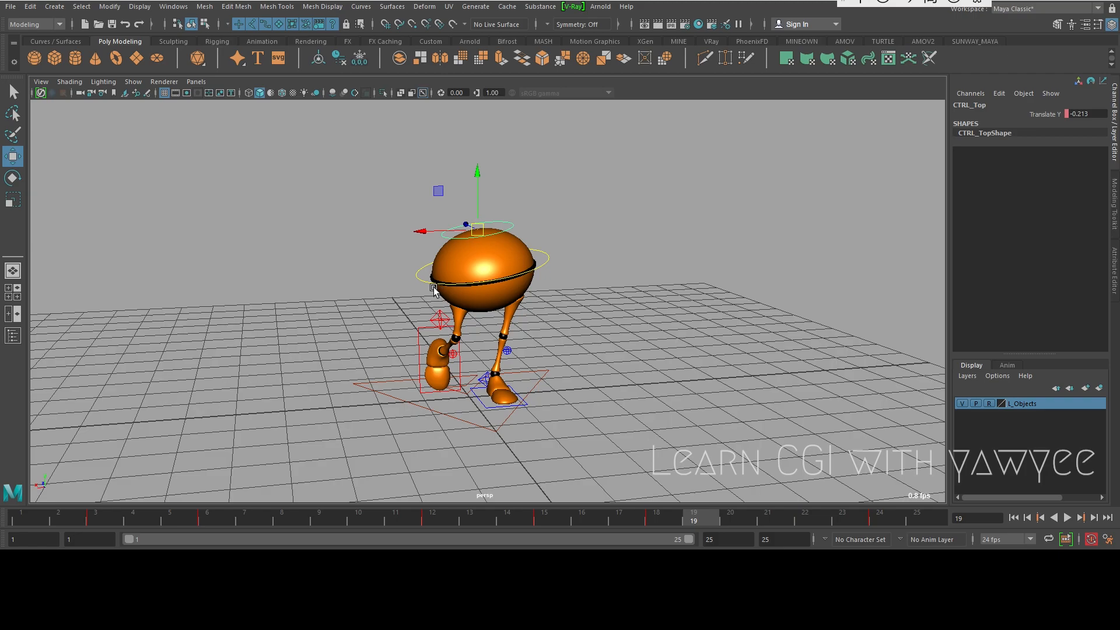
- Select CTRL_Main and display only its Rotate Z curve in the Graph Editor
{"action": "left_click", "coordinate": [420, 271]}
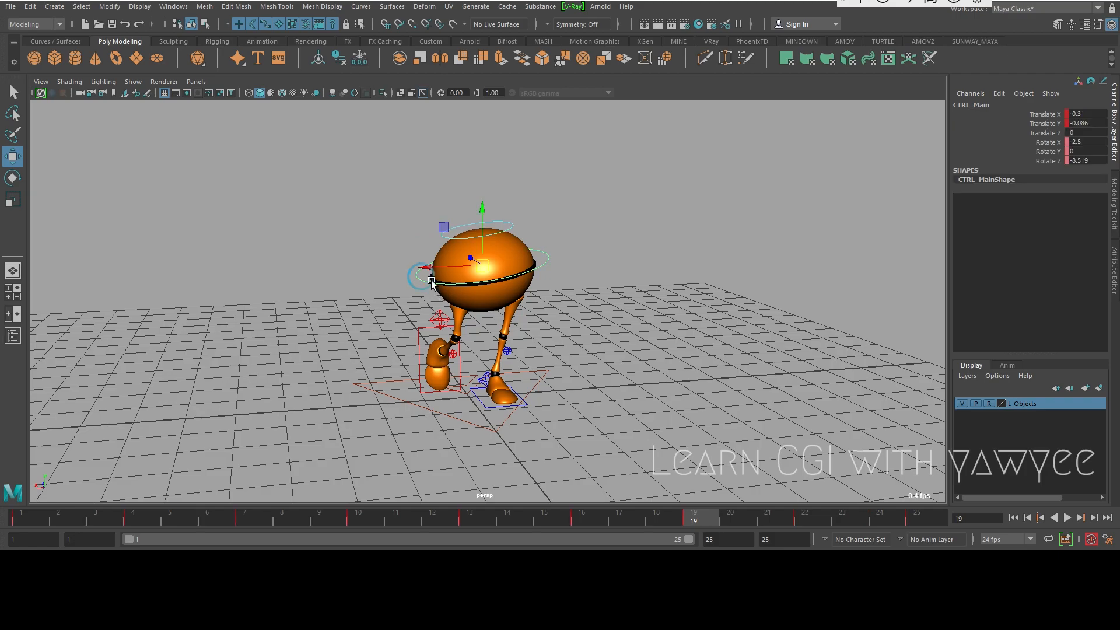
{"action": "left_click", "coordinate": [1044, 161]}
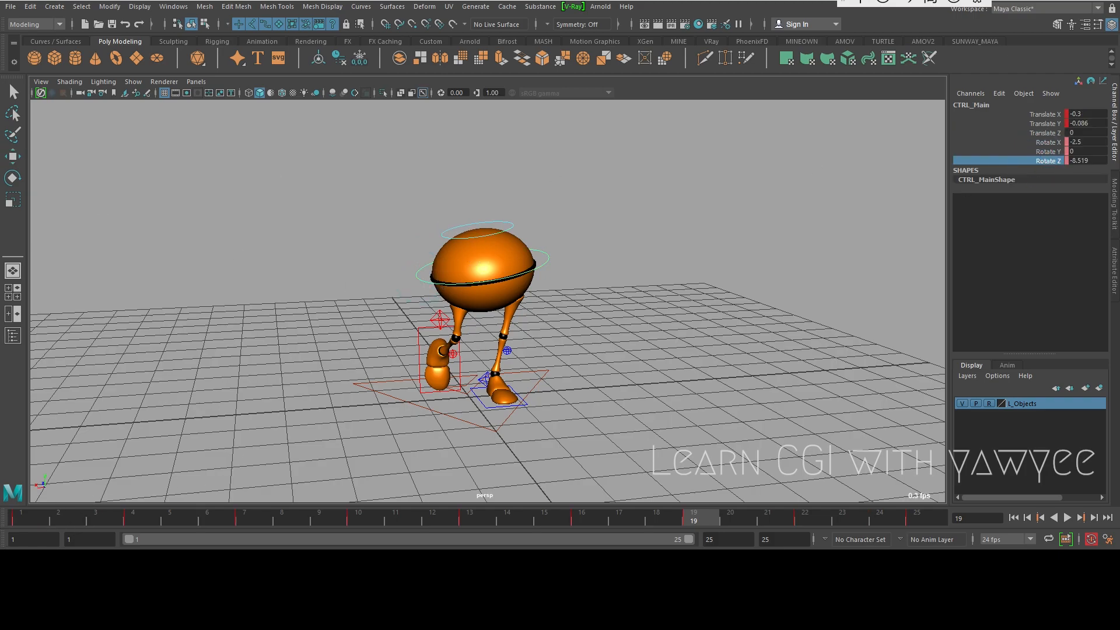
{"action": "left_click", "coordinate": [82, 560]}
{"action": "left_click", "coordinate": [248, 185]}
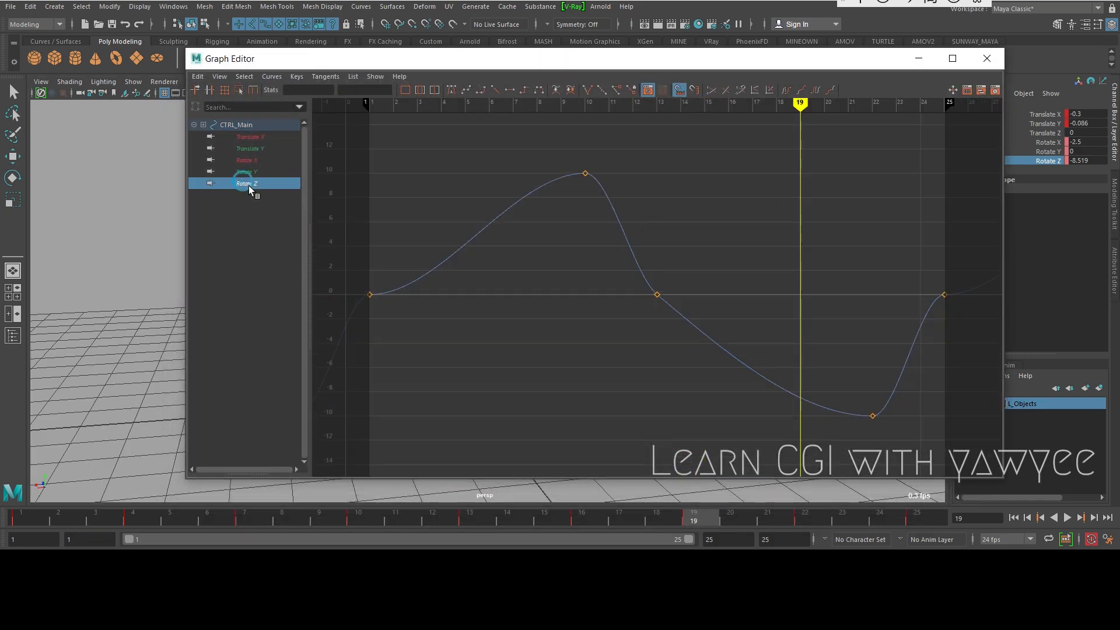
- Tilt the frame 1 key's tangent on CTRL_Main's Rotate Z curve upward to follow the rising slope
{"action": "right_click_drag", "start_coordinate": [544, 239], "coordinate": [529, 237], "text": "alt"}
{"action": "middle_click_drag", "start_coordinate": [525, 267], "coordinate": [611, 270], "text": "alt"}
{"action": "right_click_drag", "start_coordinate": [539, 269], "coordinate": [548, 272], "text": "alt"}
{"action": "left_click_drag", "start_coordinate": [558, 309], "coordinate": [525, 271]}
{"action": "right_click_drag", "start_coordinate": [526, 270], "coordinate": [537, 274], "text": "alt"}
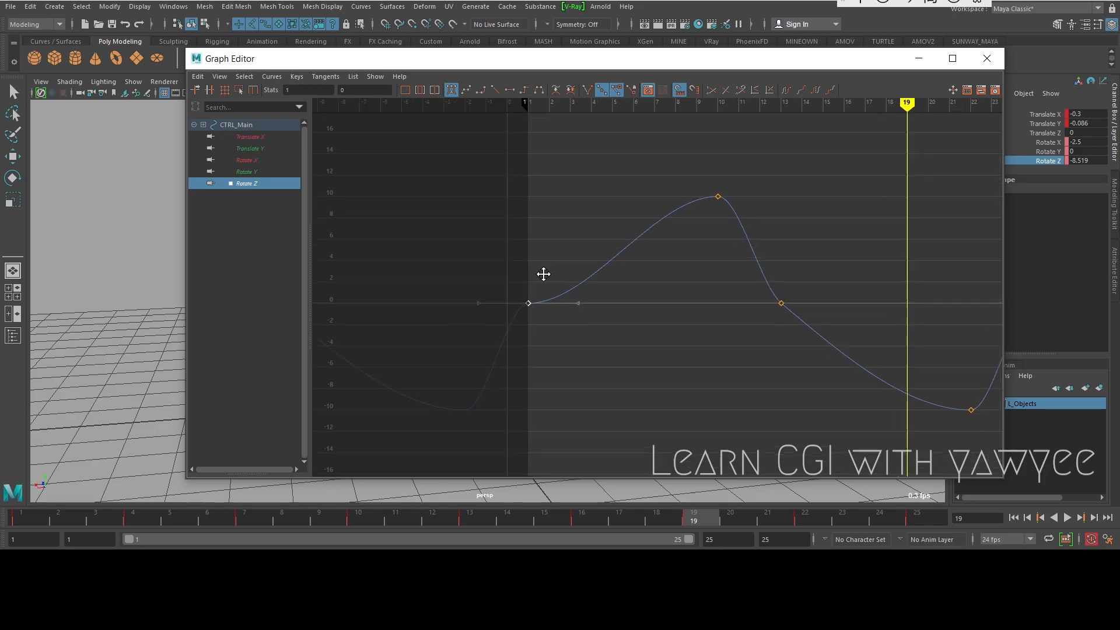
{"action": "middle_click_drag", "start_coordinate": [537, 273], "coordinate": [566, 279], "text": "alt"}
{"action": "left_click_drag", "start_coordinate": [580, 279], "coordinate": [620, 319]}
{"action": "key", "text": "w"}
{"action": "middle_click_drag", "start_coordinate": [609, 314], "coordinate": [588, 272]}
- Tilt the frame 25 key's tangent on CTRL_Main's Rotate Z curve to match the rising slope at frame 1
{"action": "middle_click_drag", "start_coordinate": [749, 258], "coordinate": [339, 221], "text": "alt"}
{"action": "left_click_drag", "start_coordinate": [617, 290], "coordinate": [616, 288]}
{"action": "middle_click_drag", "start_coordinate": [608, 278], "coordinate": [652, 297]}
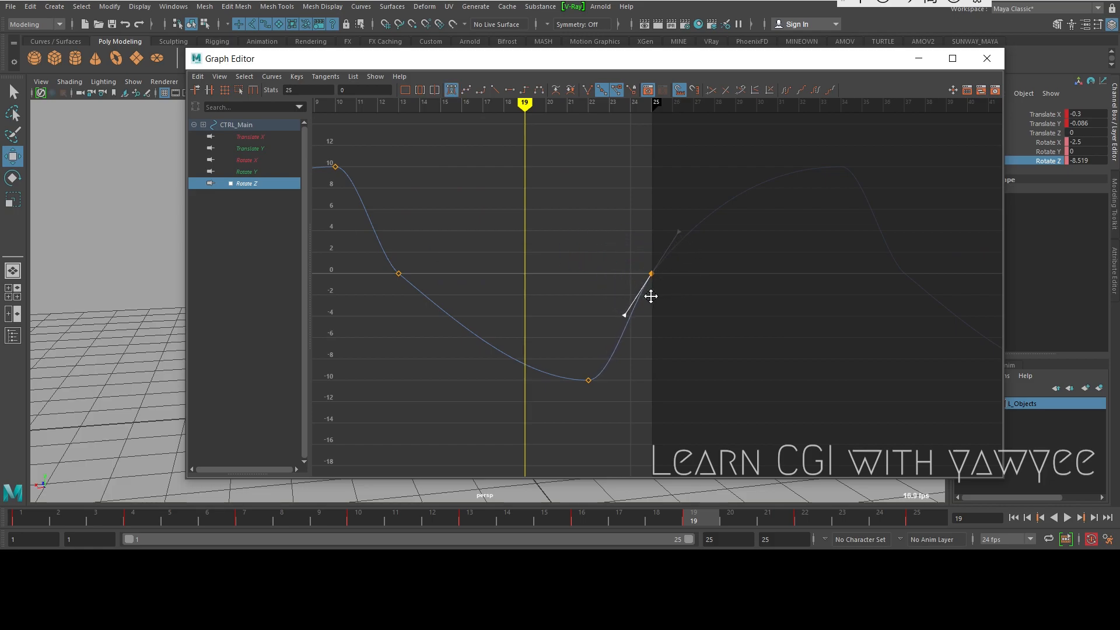
- Steepen the falling tangent of the frame 13 key on CTRL_Main's Rotate Z curve
{"action": "right_click_drag", "start_coordinate": [803, 243], "coordinate": [589, 259], "text": "alt"}
{"action": "middle_click_drag", "start_coordinate": [588, 259], "coordinate": [687, 279], "text": "alt"}
{"action": "left_click_drag", "start_coordinate": [547, 287], "coordinate": [622, 350]}
{"action": "left_click_drag", "start_coordinate": [524, 239], "coordinate": [551, 272]}
{"action": "middle_click_drag", "start_coordinate": [553, 268], "coordinate": [569, 264]}
{"action": "right_click_drag", "start_coordinate": [651, 264], "coordinate": [502, 271], "text": "alt"}
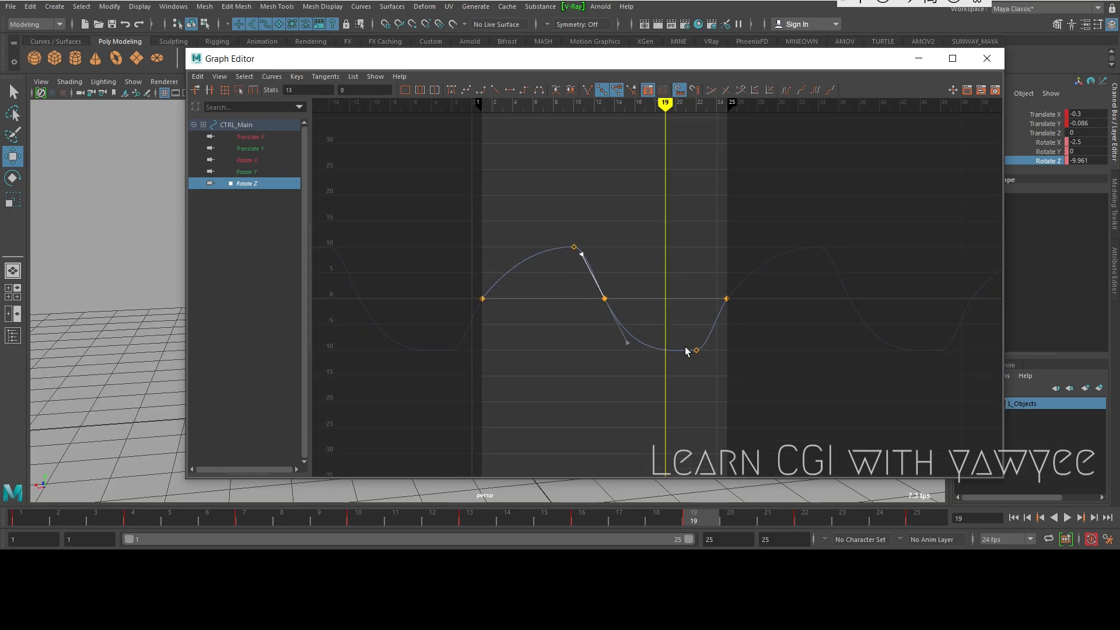
- Adjust the frame 22 and frame 13 tangents on the Rotate Z curve for a smoother descent into the low point
{"action": "left_click_drag", "start_coordinate": [558, 229], "coordinate": [578, 247]}
{"action": "left_click_drag", "start_coordinate": [511, 235], "coordinate": [527, 253]}
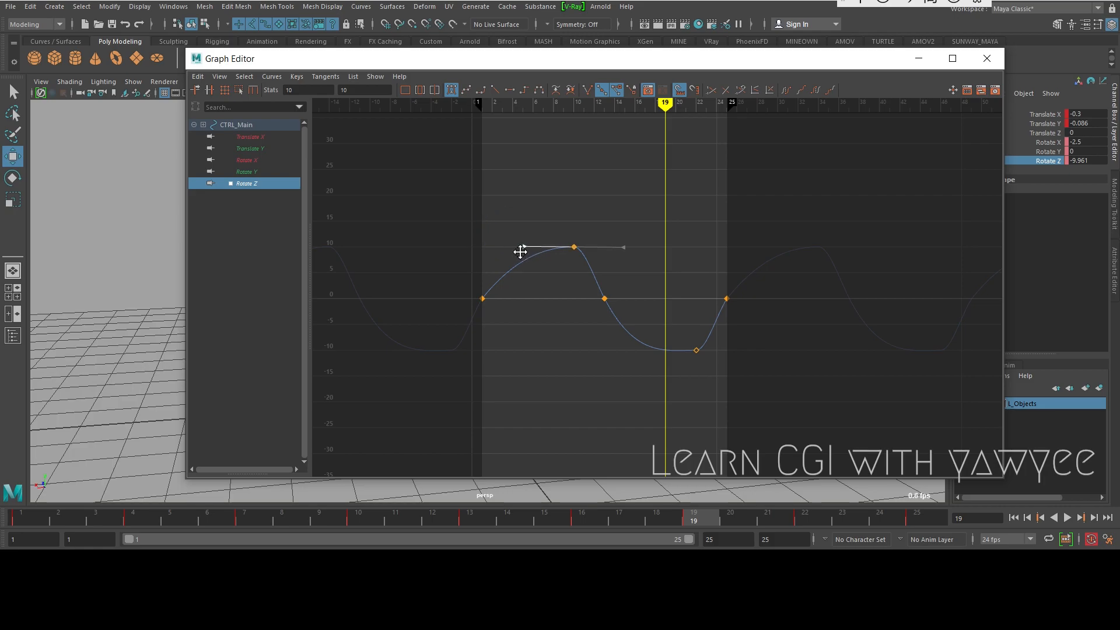
{"action": "left_click_drag", "start_coordinate": [686, 333], "coordinate": [637, 343]}
{"action": "middle_click_drag", "start_coordinate": [638, 342], "coordinate": [644, 335]}
{"action": "left_click_drag", "start_coordinate": [586, 294], "coordinate": [614, 323]}
{"action": "left_click", "coordinate": [628, 343]}
{"action": "middle_click_drag", "start_coordinate": [630, 347], "coordinate": [640, 332]}
{"action": "scroll", "coordinate": [565, 231], "scroll_direction": "up", "scroll_amount": 3}
{"action": "scroll", "coordinate": [576, 239], "scroll_direction": "down", "scroll_amount": 2}
{"action": "left_click_drag", "start_coordinate": [378, 178], "coordinate": [853, 476]}
{"action": "middle_click_drag", "start_coordinate": [607, 310], "coordinate": [668, 312], "text": "alt"}
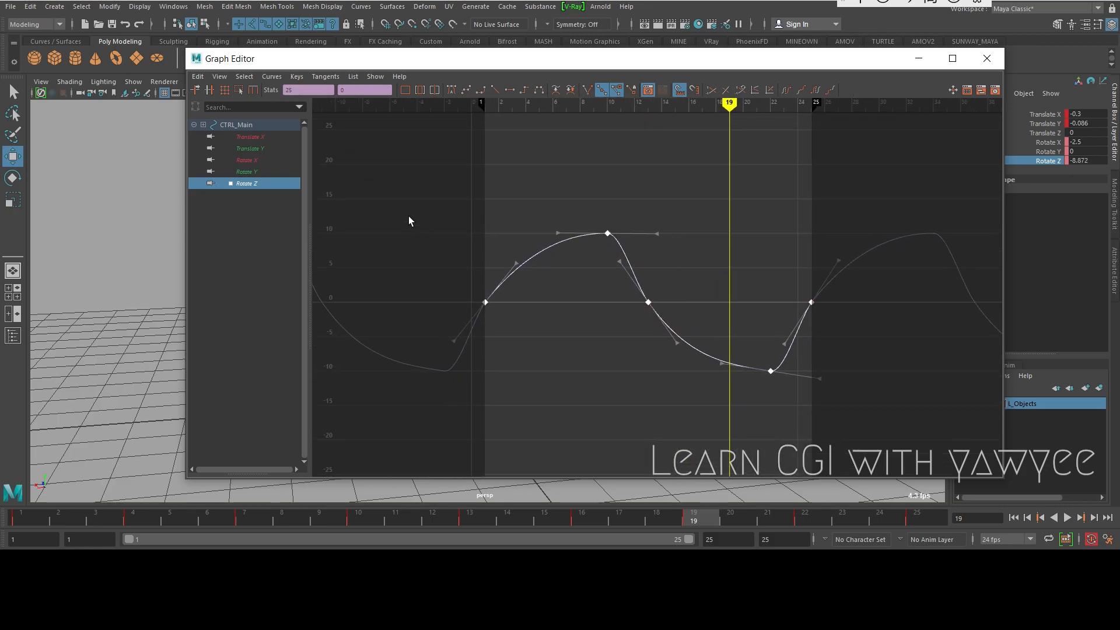
- Display CTRL_Main's Rotate X curve and tilt the frame 1 key's tangent steeply downward to follow the falling slope
{"action": "left_click", "coordinate": [248, 161]}
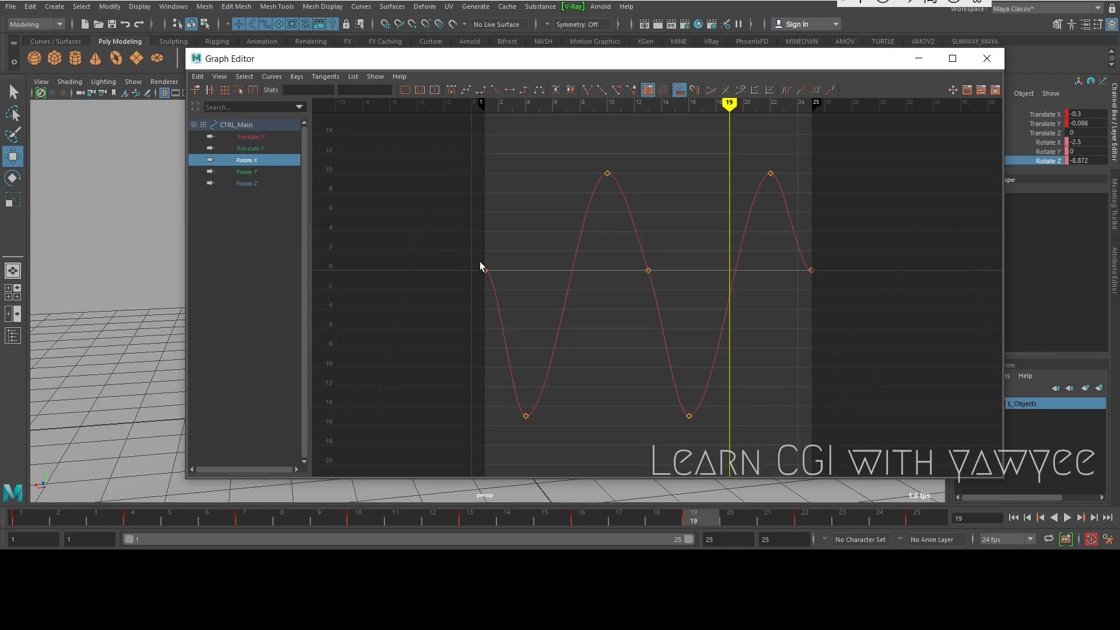
{"action": "left_click_drag", "start_coordinate": [514, 266], "coordinate": [477, 281]}
{"action": "key", "text": "f"}
{"action": "right_click_drag", "start_coordinate": [542, 269], "coordinate": [518, 265], "text": "alt"}
{"action": "right_click_drag", "start_coordinate": [854, 284], "coordinate": [775, 286], "text": "alt"}
{"action": "middle_click_drag", "start_coordinate": [575, 221], "coordinate": [549, 224], "text": "alt"}
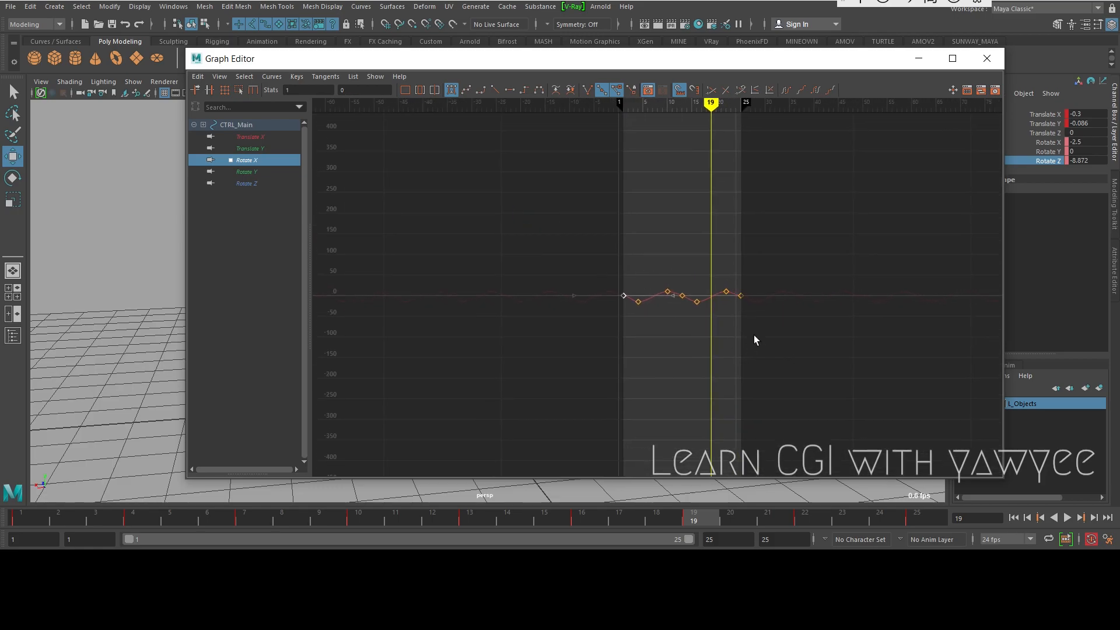
{"action": "key", "text": "f"}
{"action": "right_click_drag", "start_coordinate": [785, 283], "coordinate": [689, 287], "text": "alt"}
{"action": "right_click_drag", "start_coordinate": [671, 273], "coordinate": [591, 283], "text": "alt"}
{"action": "left_click_drag", "start_coordinate": [622, 234], "coordinate": [783, 346]}
{"action": "key", "text": "f"}
{"action": "middle_click_drag", "start_coordinate": [596, 318], "coordinate": [704, 324], "text": "alt"}
{"action": "left_click_drag", "start_coordinate": [513, 249], "coordinate": [445, 306]}
{"action": "left_click_drag", "start_coordinate": [536, 278], "coordinate": [491, 300]}
- Tilt the frame 25 key's tangent on CTRL_Main's Rotate X curve to match the falling slope at frame 1
{"action": "middle_click_drag", "start_coordinate": [924, 313], "coordinate": [562, 314], "text": "alt"}
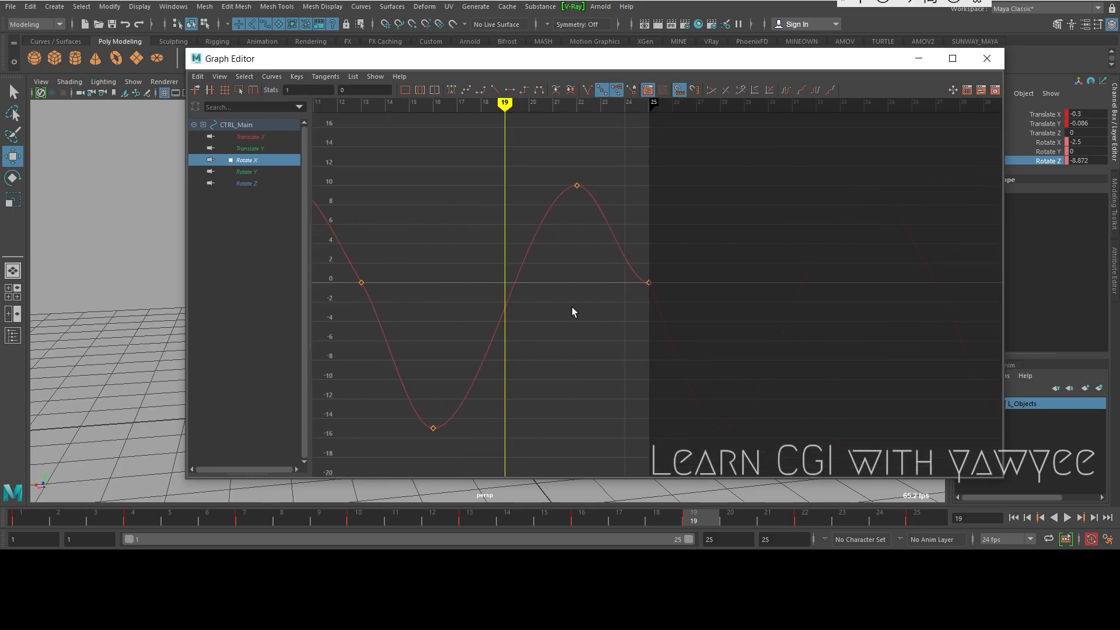
{"action": "left_click_drag", "start_coordinate": [695, 256], "coordinate": [696, 255]}
{"action": "left_click_drag", "start_coordinate": [587, 254], "coordinate": [619, 297]}
{"action": "middle_click_drag", "start_coordinate": [620, 298], "coordinate": [651, 270]}
- Select all keys of CTRL_Main's Rotate X and Rotate Z curves and shift them 2 frames later, to start at frame 3
{"action": "left_click", "coordinate": [245, 183], "text": "ctrl"}
{"action": "right_click_drag", "start_coordinate": [695, 268], "coordinate": [664, 272], "text": "alt"}
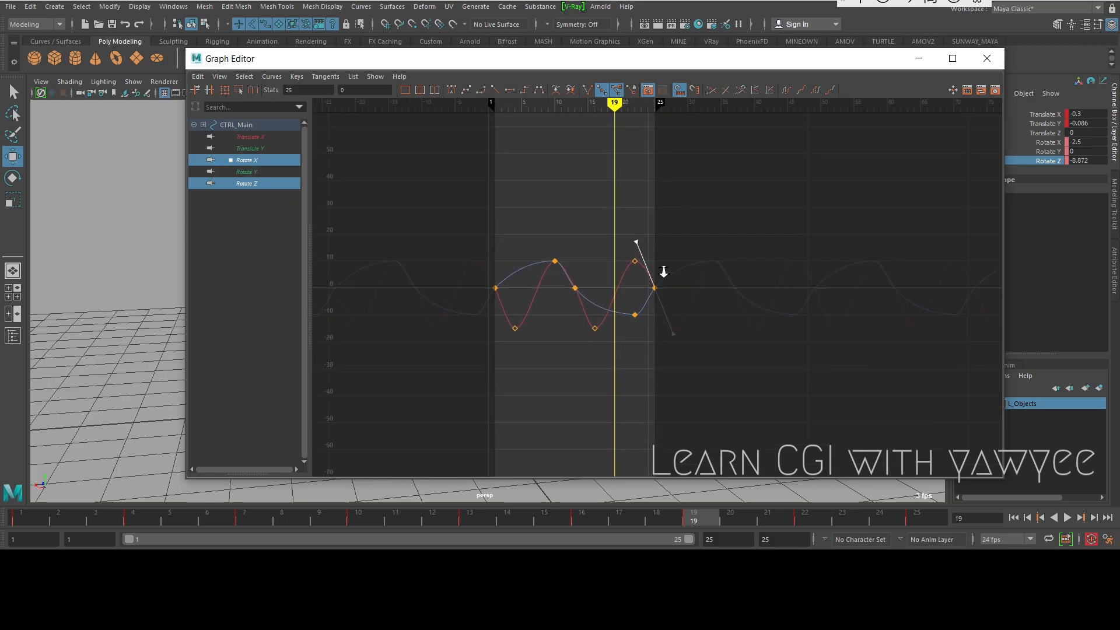
{"action": "left_click_drag", "start_coordinate": [437, 210], "coordinate": [805, 421]}
{"action": "right_click_drag", "start_coordinate": [560, 259], "coordinate": [573, 261], "text": "alt"}
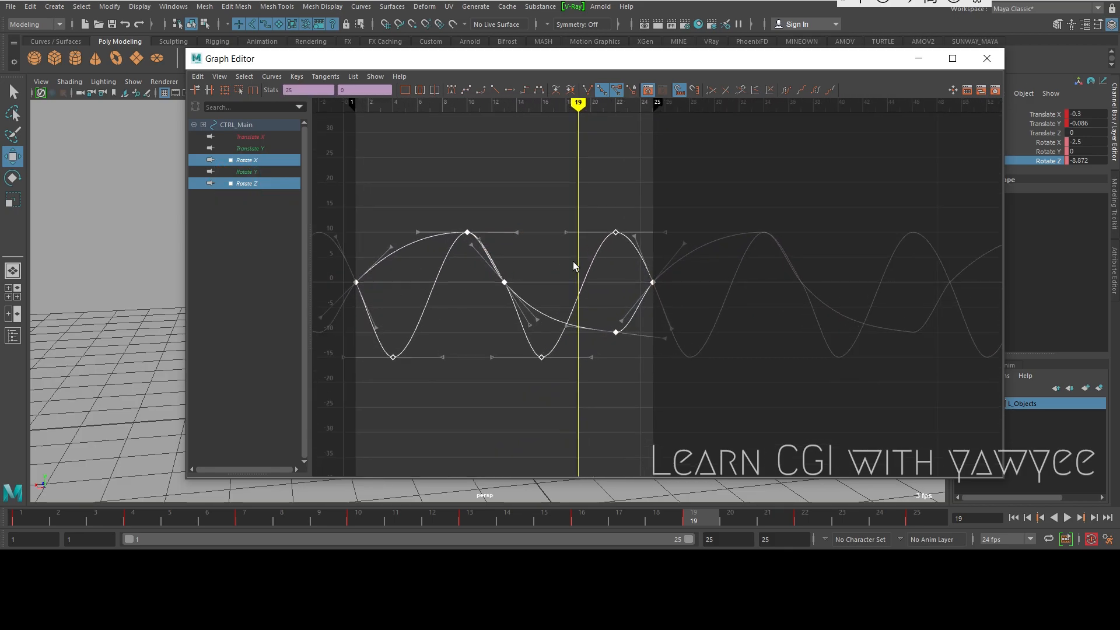
{"action": "middle_click_drag", "start_coordinate": [573, 261], "coordinate": [606, 284], "text": "alt"}
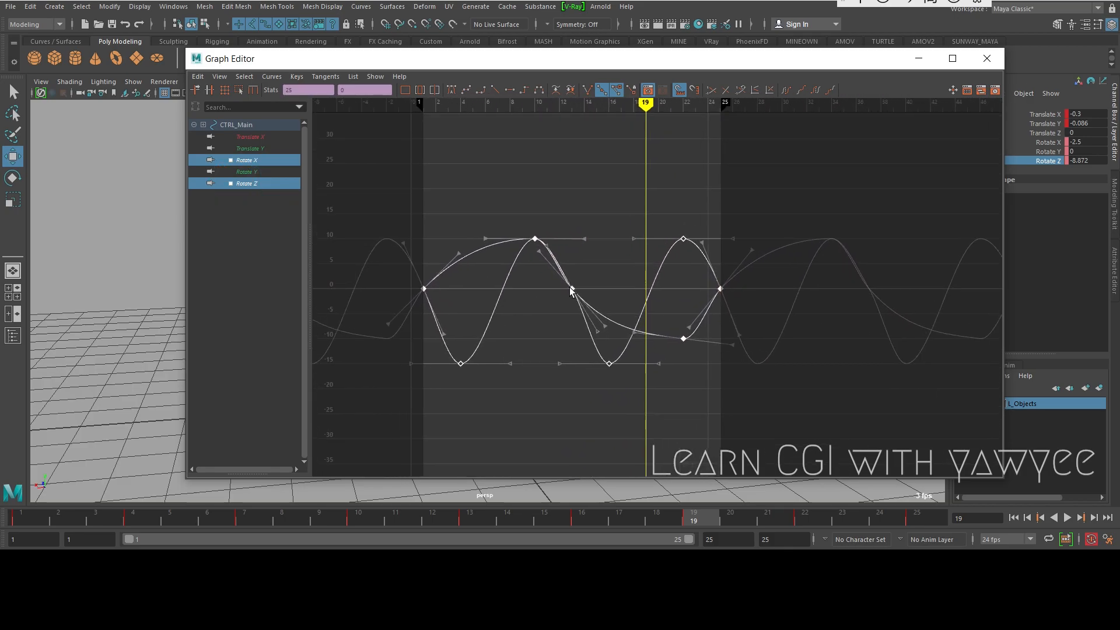
{"action": "middle_click_drag", "start_coordinate": [577, 288], "coordinate": [595, 288], "text": "shift"}
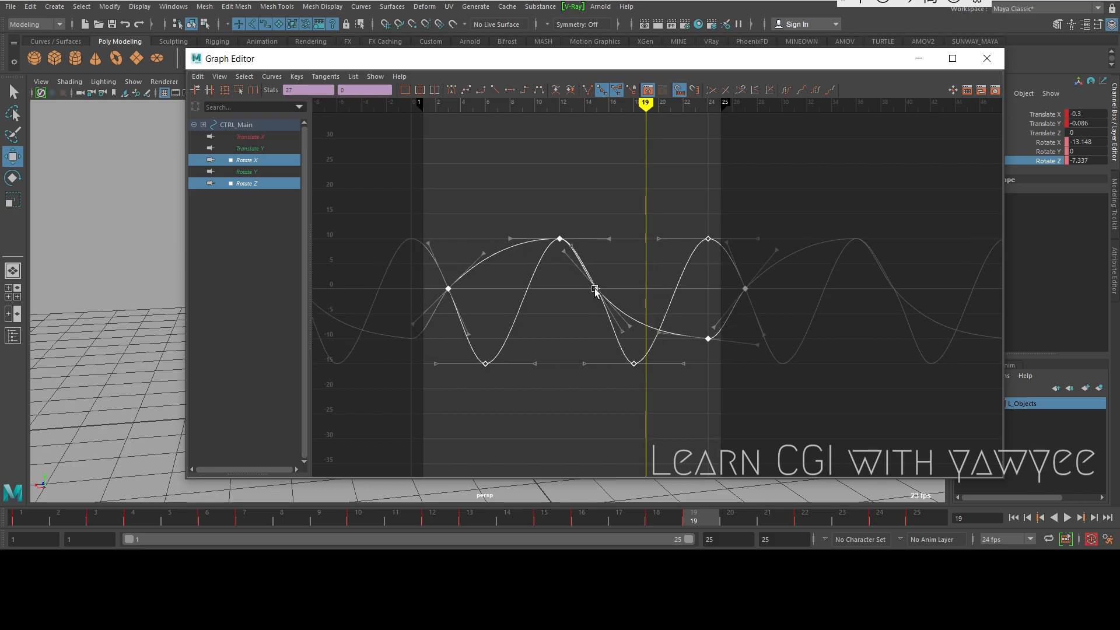
- Minimize the Graph Editor and play the walk cycle from frame 1, checking the offset body rotation from several angles
{"action": "left_click", "coordinate": [918, 58]}
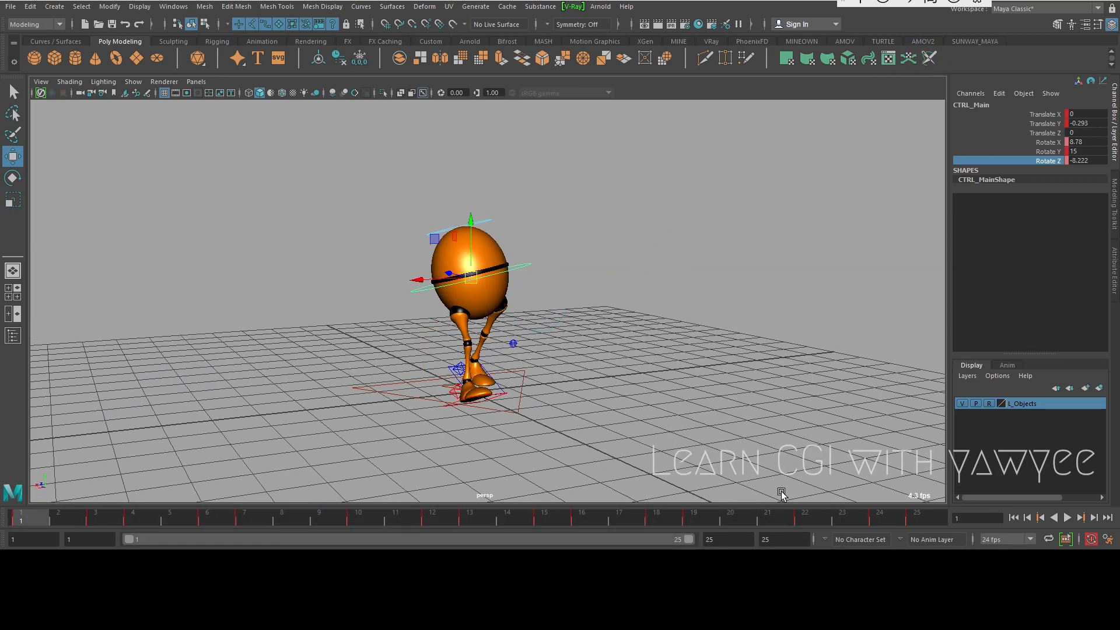
{"action": "left_click", "coordinate": [1068, 518]}
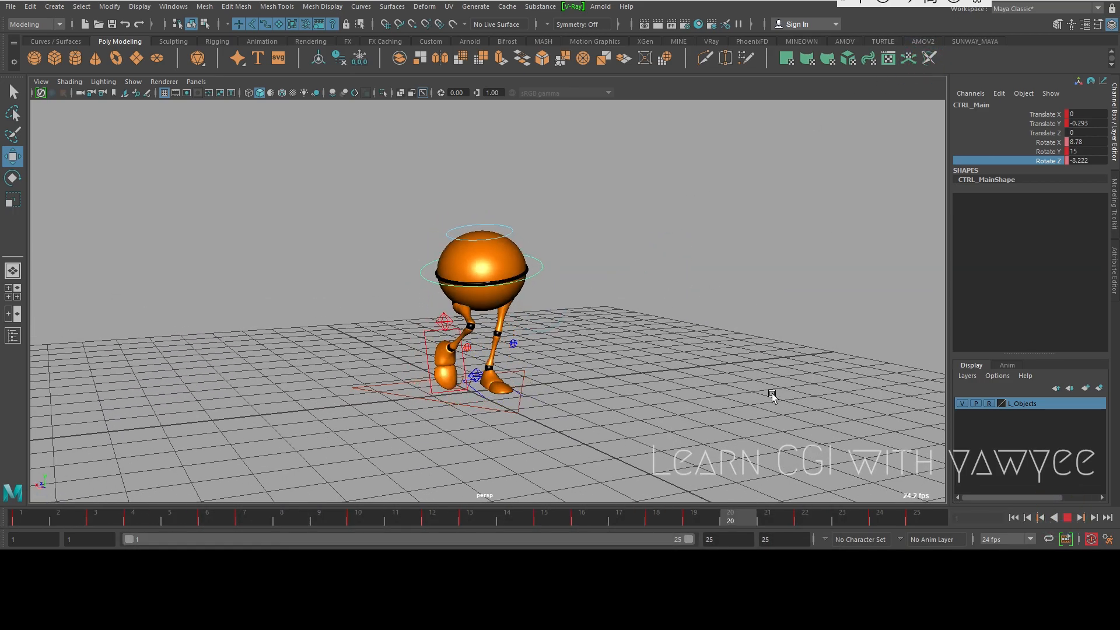
{"action": "left_click_drag", "start_coordinate": [695, 403], "coordinate": [653, 394], "text": "alt"}
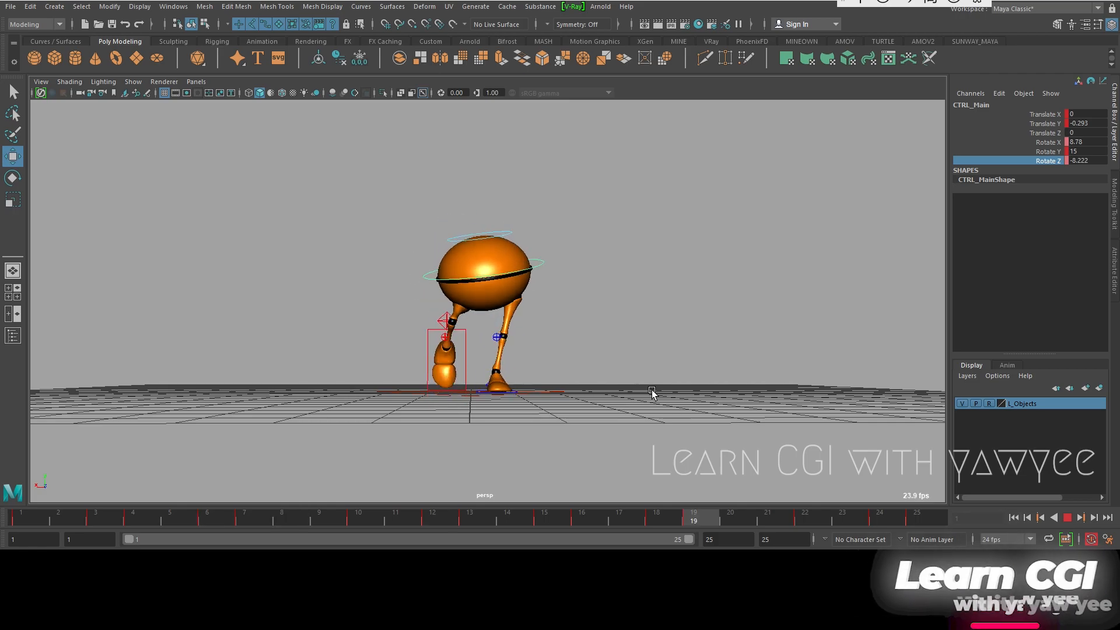
{"action": "left_click_drag", "start_coordinate": [543, 346], "coordinate": [583, 330], "text": "alt"}
{"action": "scroll", "coordinate": [568, 356], "scroll_direction": "up", "scroll_amount": 3}
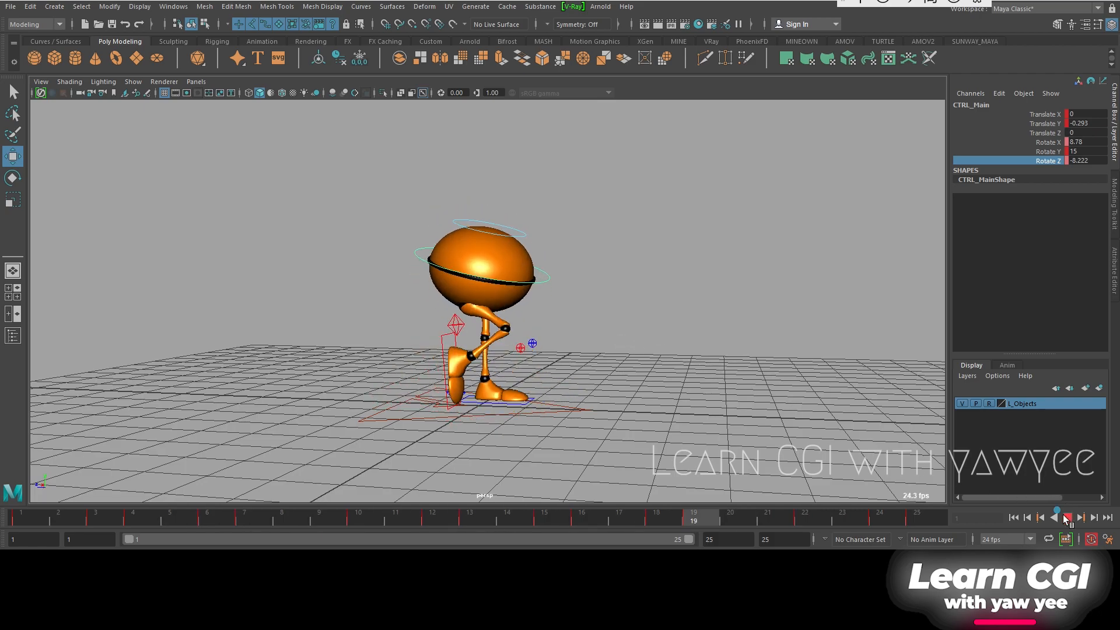
{"action": "left_click", "coordinate": [1068, 518]}
{"action": "left_click_drag", "start_coordinate": [776, 422], "coordinate": [135, 438], "text": "alt"}
- Display CTRL_Main's Translate Y curve in the Graph Editor and tilt the frame 1 key's tangent along the falling slope
{"action": "left_click", "coordinate": [58, 595]}
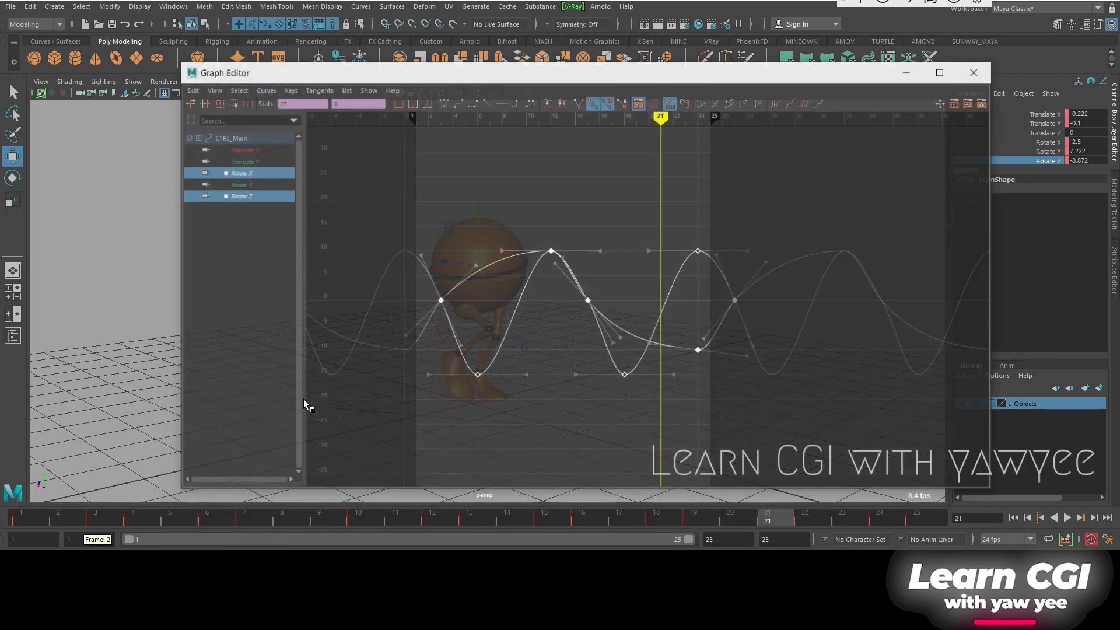
{"action": "left_click", "coordinate": [251, 148]}
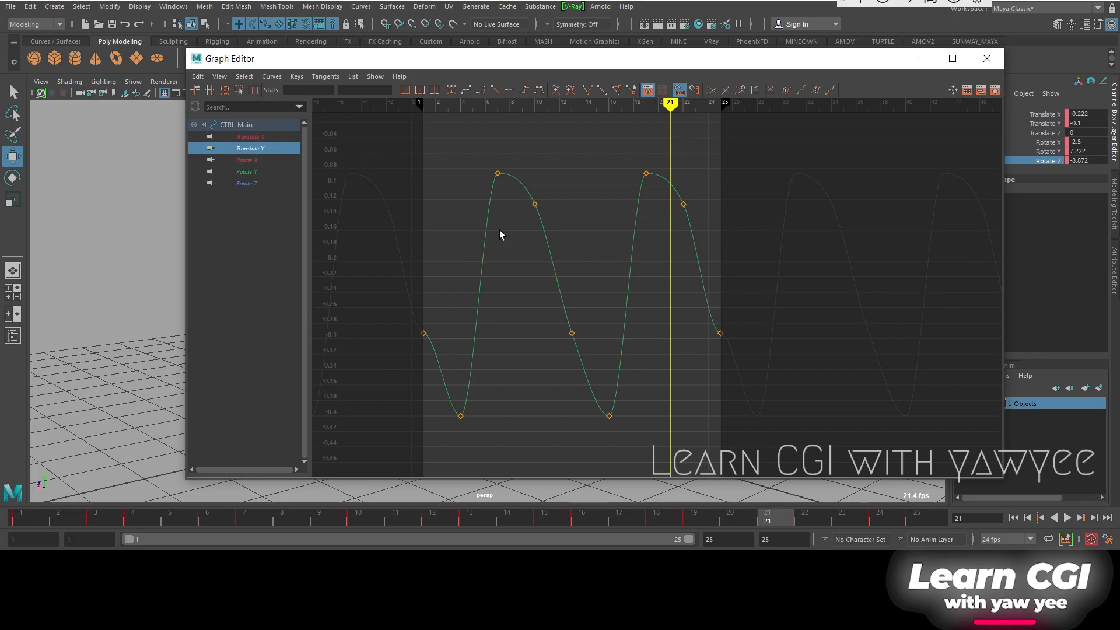
{"action": "key", "text": "f"}
{"action": "right_click_drag", "start_coordinate": [640, 231], "coordinate": [610, 250], "text": "alt"}
{"action": "left_click_drag", "start_coordinate": [535, 223], "coordinate": [728, 326]}
{"action": "key", "text": "f"}
{"action": "middle_click_drag", "start_coordinate": [576, 318], "coordinate": [674, 294], "text": "alt"}
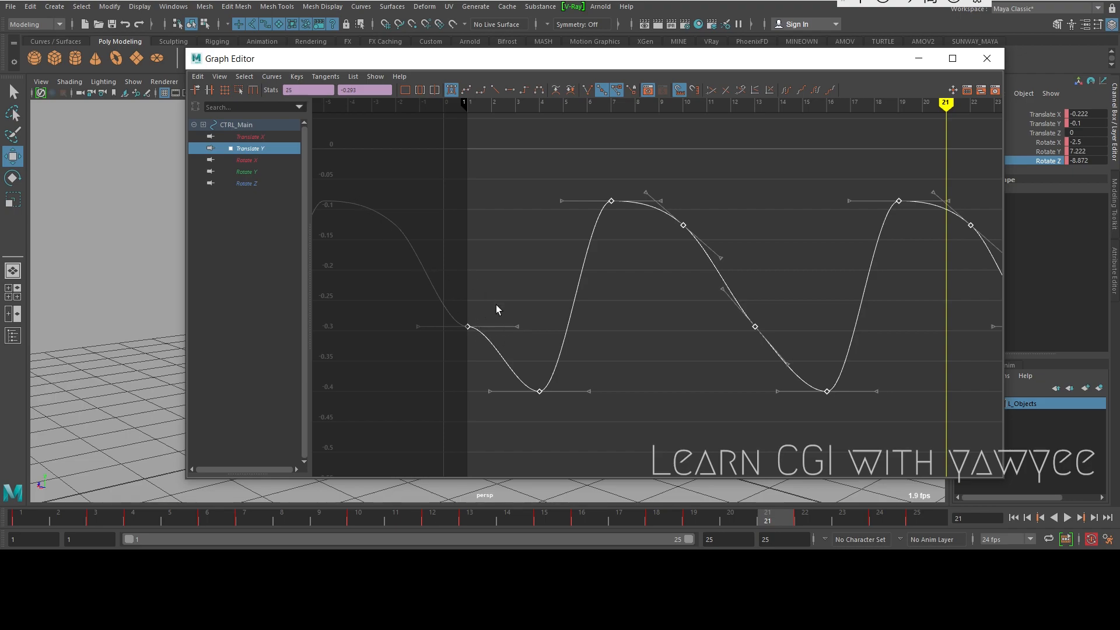
{"action": "left_click_drag", "start_coordinate": [500, 313], "coordinate": [528, 335]}
{"action": "middle_click_drag", "start_coordinate": [520, 331], "coordinate": [474, 345]}
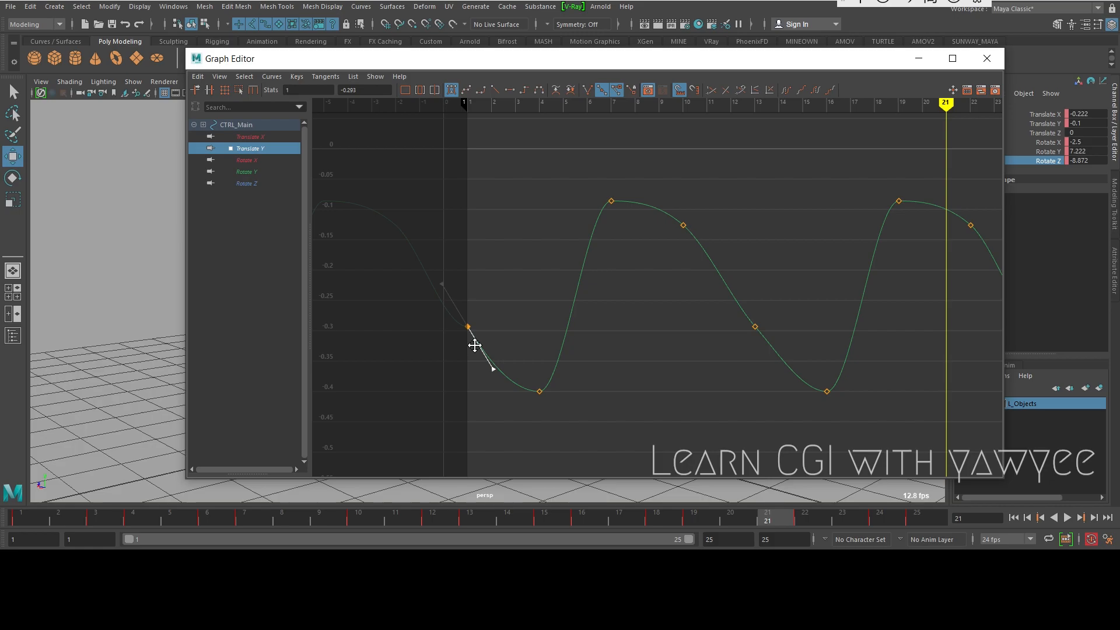
- Tilt the frame 25 key's tangent on the Translate Y curve along the falling slope and steepen the frame 1 tangent to match
{"action": "middle_click_drag", "start_coordinate": [805, 338], "coordinate": [538, 327], "text": "alt"}
{"action": "left_click_drag", "start_coordinate": [782, 269], "coordinate": [742, 332]}
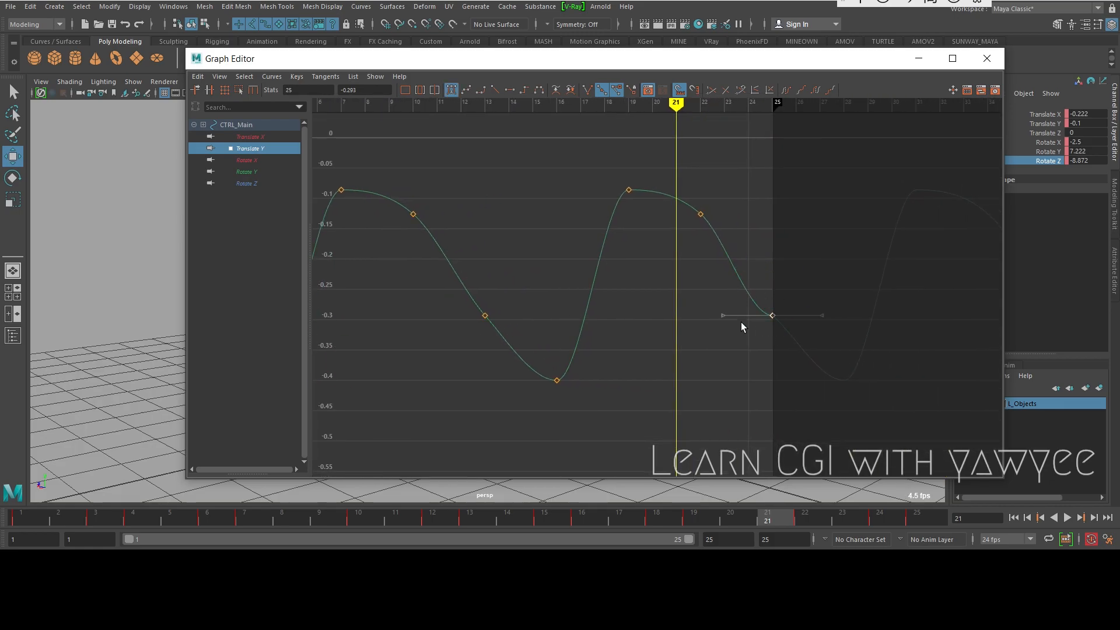
{"action": "middle_click_drag", "start_coordinate": [743, 310], "coordinate": [775, 288]}
{"action": "middle_click_drag", "start_coordinate": [482, 282], "coordinate": [812, 281], "text": "alt"}
{"action": "left_click_drag", "start_coordinate": [509, 316], "coordinate": [510, 317]}
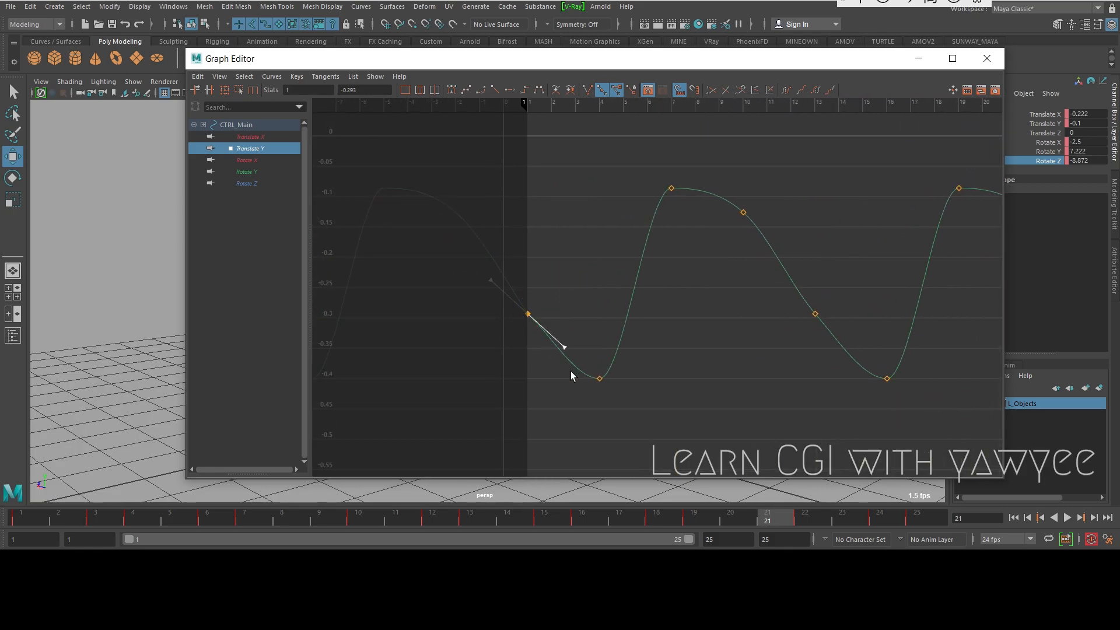
{"action": "middle_click_drag", "start_coordinate": [563, 345], "coordinate": [555, 350]}
- Check the tangents of the low Translate Y keys at frames 4 and 16, then minimize the Graph Editor and play the walk cycle
{"action": "left_click_drag", "start_coordinate": [586, 366], "coordinate": [937, 435]}
{"action": "middle_click_drag", "start_coordinate": [843, 379], "coordinate": [798, 372], "text": "alt"}
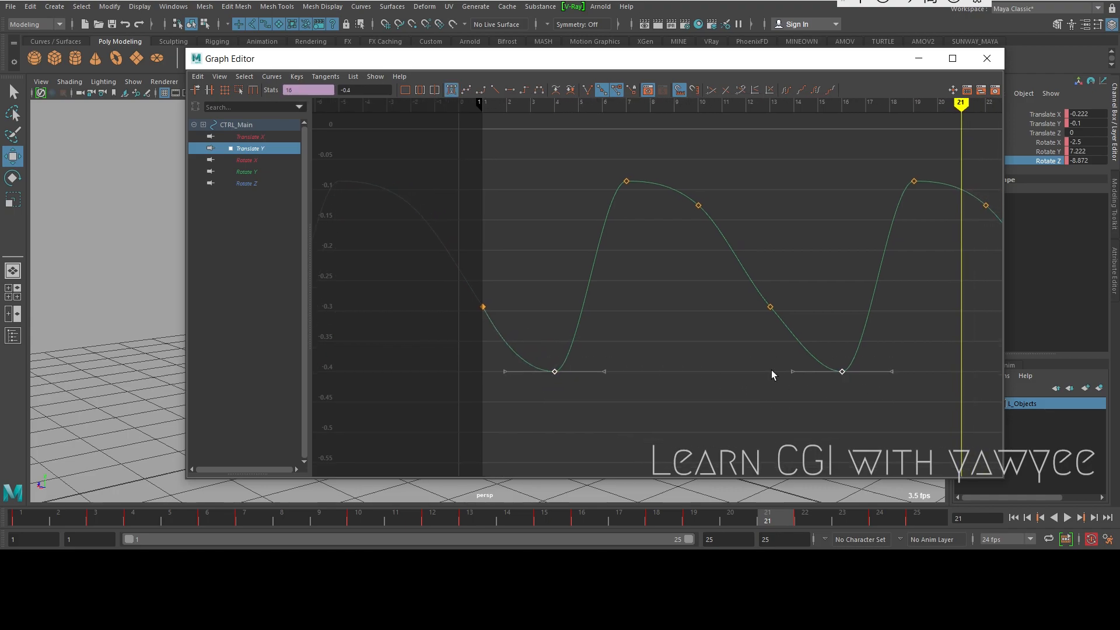
{"action": "left_click_drag", "start_coordinate": [556, 380], "coordinate": [550, 412]}
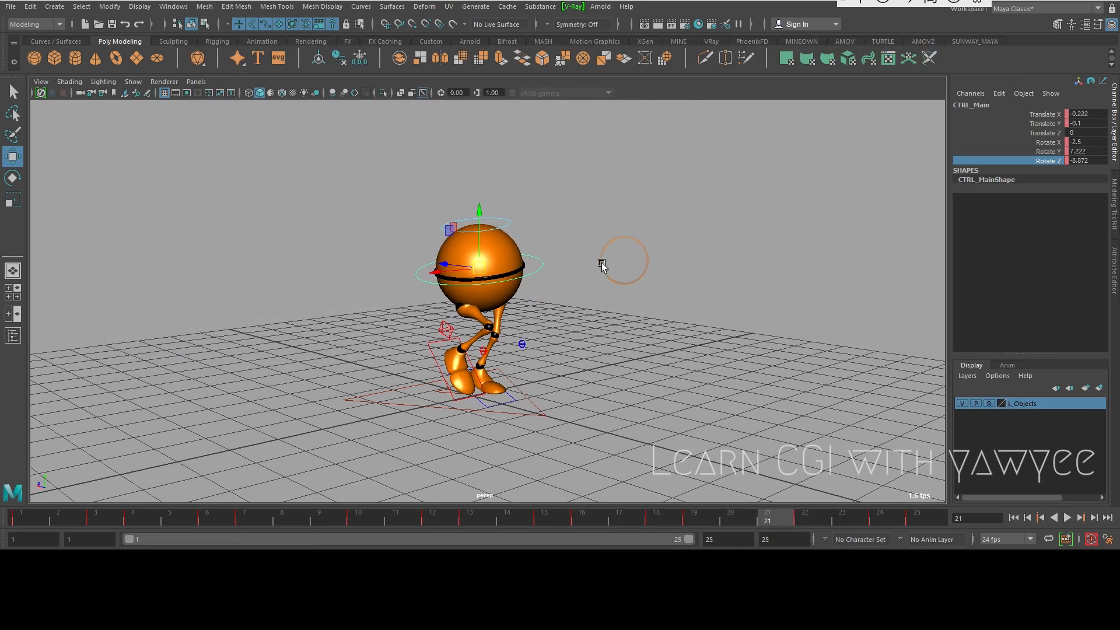
{"action": "key", "text": "alt+v"}
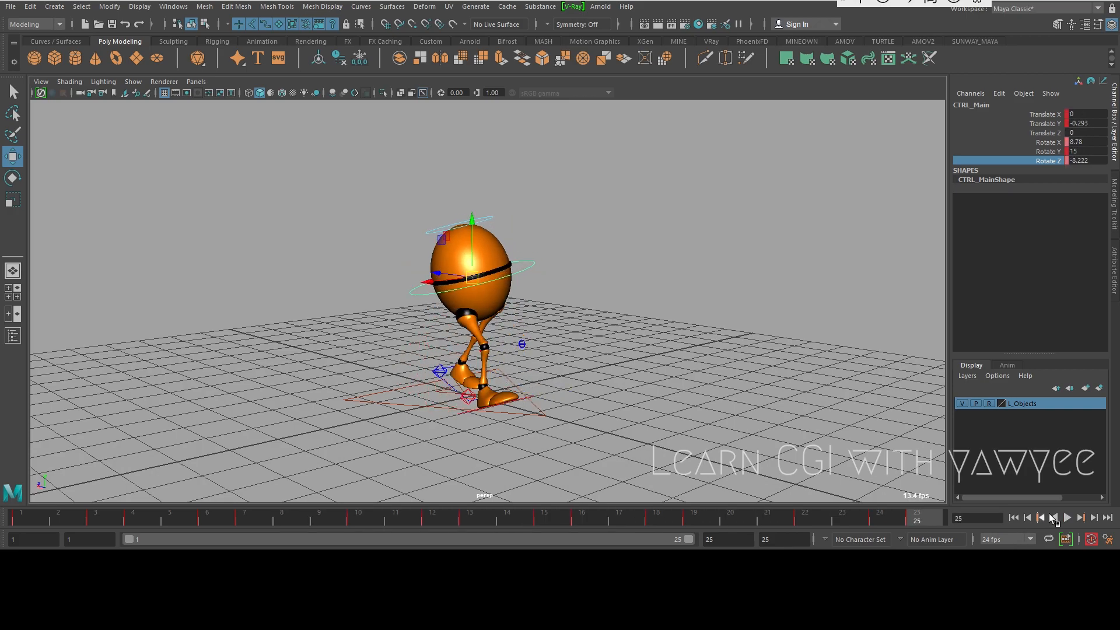
- Play the walk cycle, then lower CTRL_Main's Translate Y keys at frames 4 and 16 to about -0.74 in the Graph Editor and minimize it
{"action": "left_click", "coordinate": [1068, 518]}
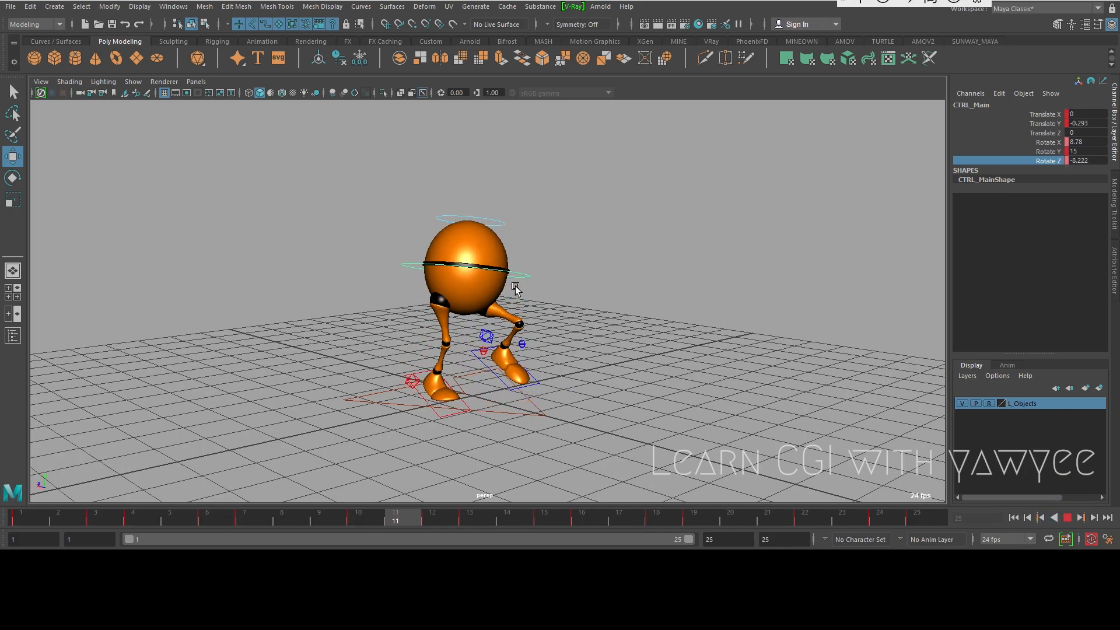
{"action": "left_click_drag", "start_coordinate": [502, 300], "coordinate": [537, 306], "text": "alt"}
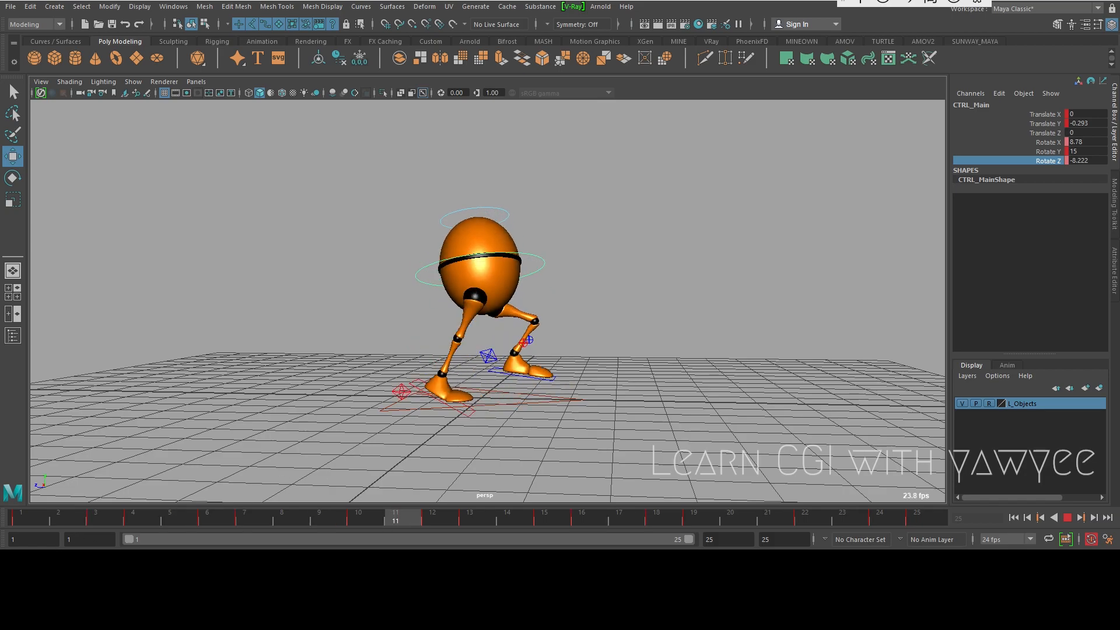
{"action": "left_click", "coordinate": [76, 526]}
{"action": "key", "text": "f"}
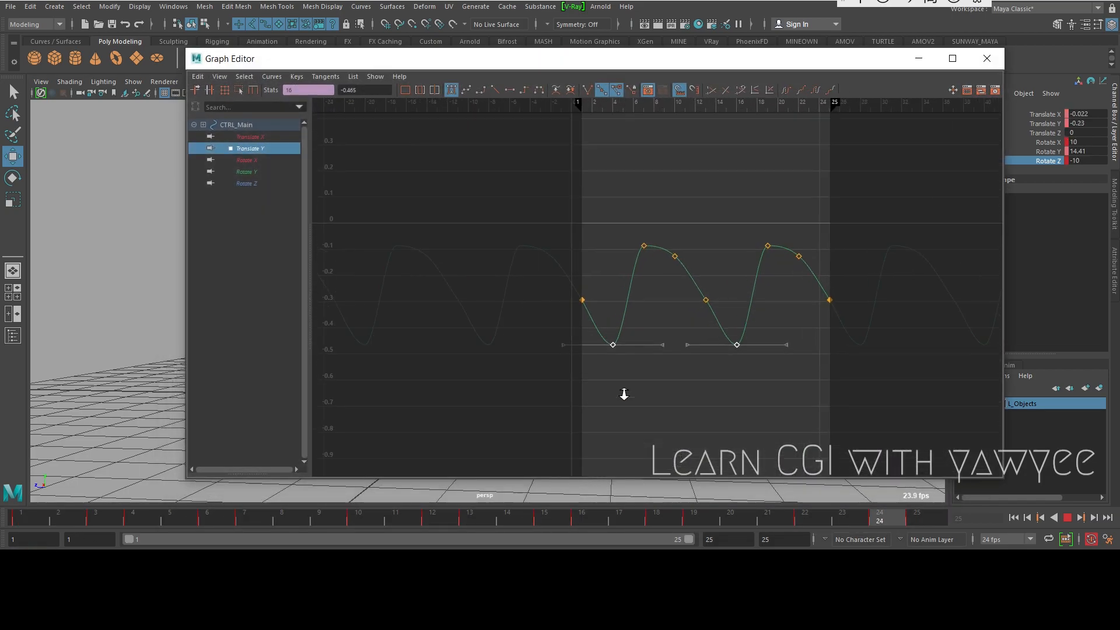
{"action": "middle_click_drag", "start_coordinate": [607, 362], "coordinate": [594, 441]}
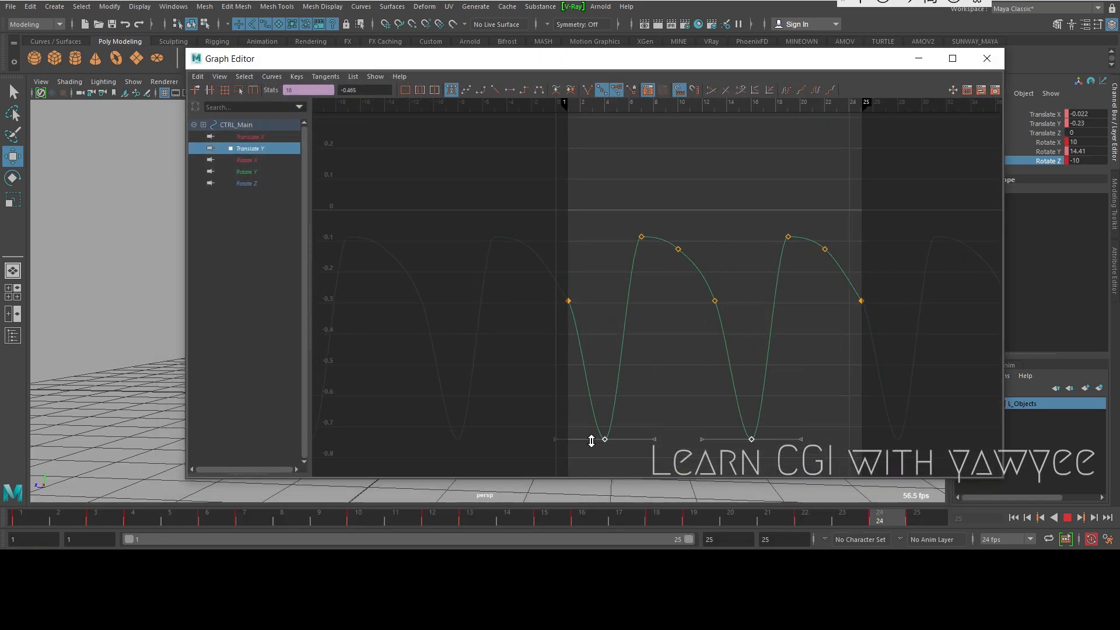
{"action": "left_click", "coordinate": [979, 62]}
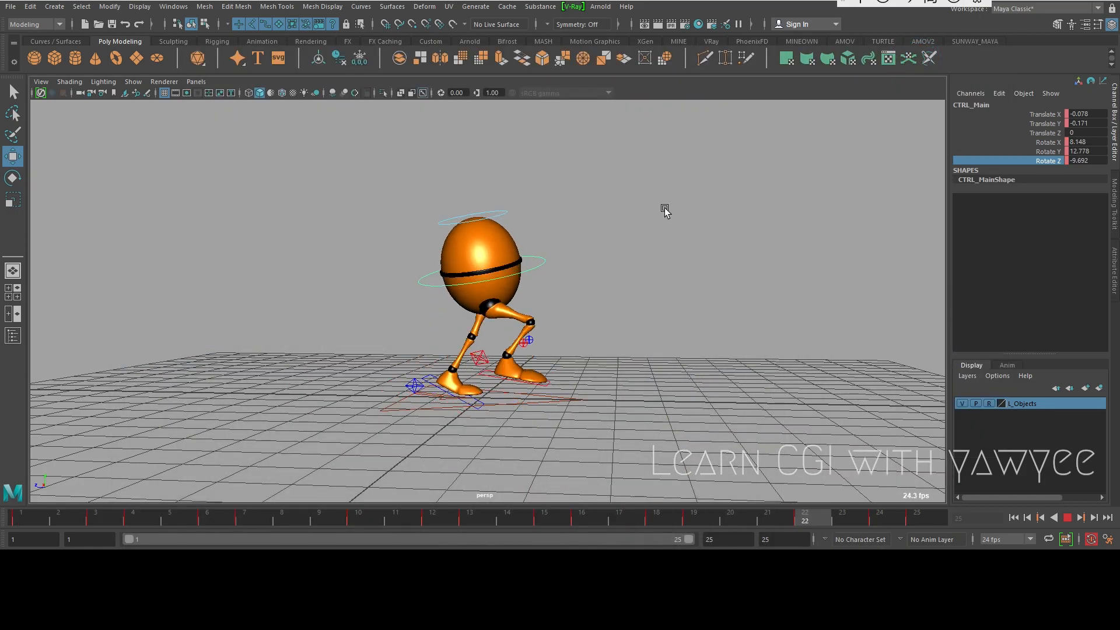
- Check the deeper body drop in the playing walk cycle from the front, side and close up
{"action": "left_click_drag", "start_coordinate": [620, 223], "coordinate": [500, 244], "text": "alt"}
{"action": "right_click_drag", "start_coordinate": [499, 244], "coordinate": [600, 285], "text": "alt"}
{"action": "left_click_drag", "start_coordinate": [600, 286], "coordinate": [627, 287], "text": "alt"}
{"action": "right_click_drag", "start_coordinate": [628, 287], "coordinate": [518, 283], "text": "alt"}
{"action": "left_click_drag", "start_coordinate": [518, 283], "coordinate": [497, 287], "text": "alt"}
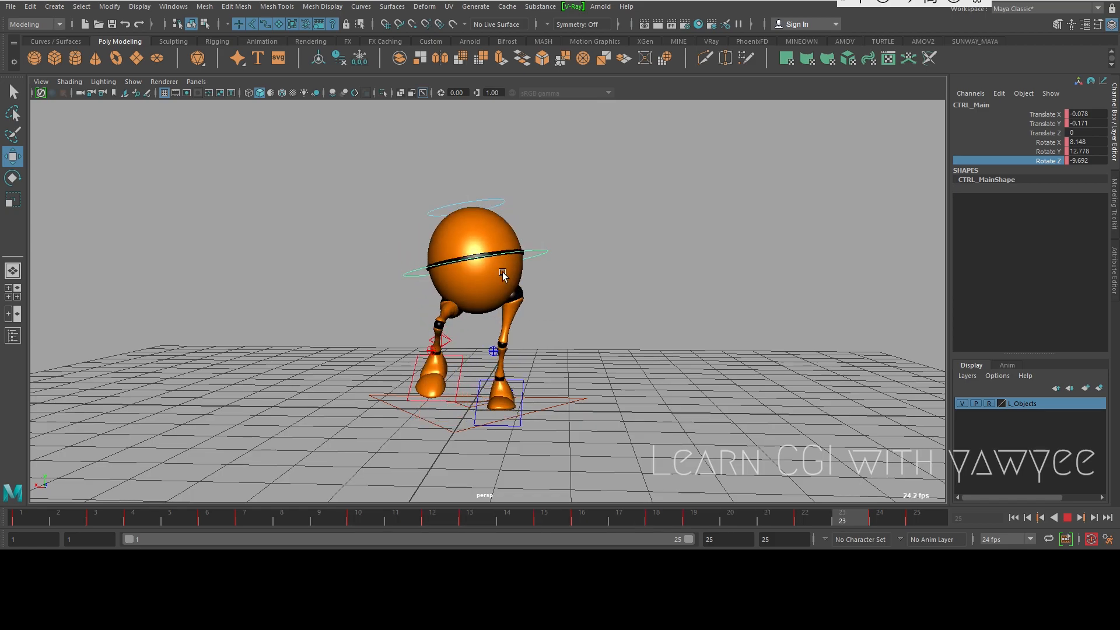
{"action": "left_click", "coordinate": [1068, 518]}
{"action": "left_click_drag", "start_coordinate": [320, 362], "coordinate": [353, 371], "text": "alt"}
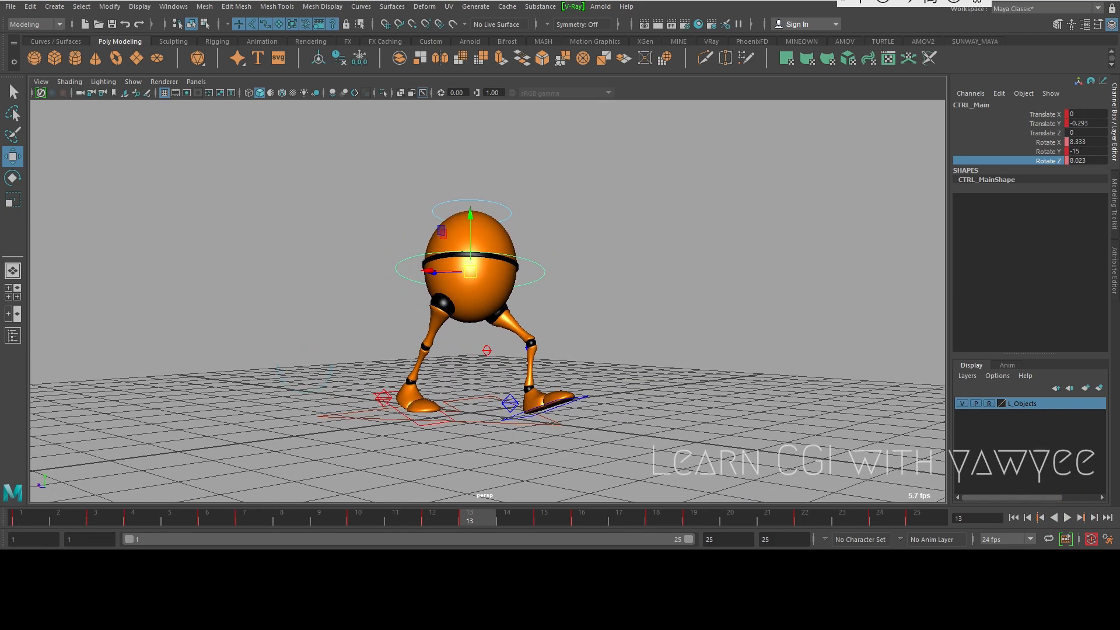
- Raise the Translate Y keys at frames 4 and 16 to about -0.62, then minimize the Graph Editor and review the walk
{"action": "left_click", "coordinate": [64, 597]}
{"action": "middle_click_drag", "start_coordinate": [623, 349], "coordinate": [600, 296], "text": "alt"}
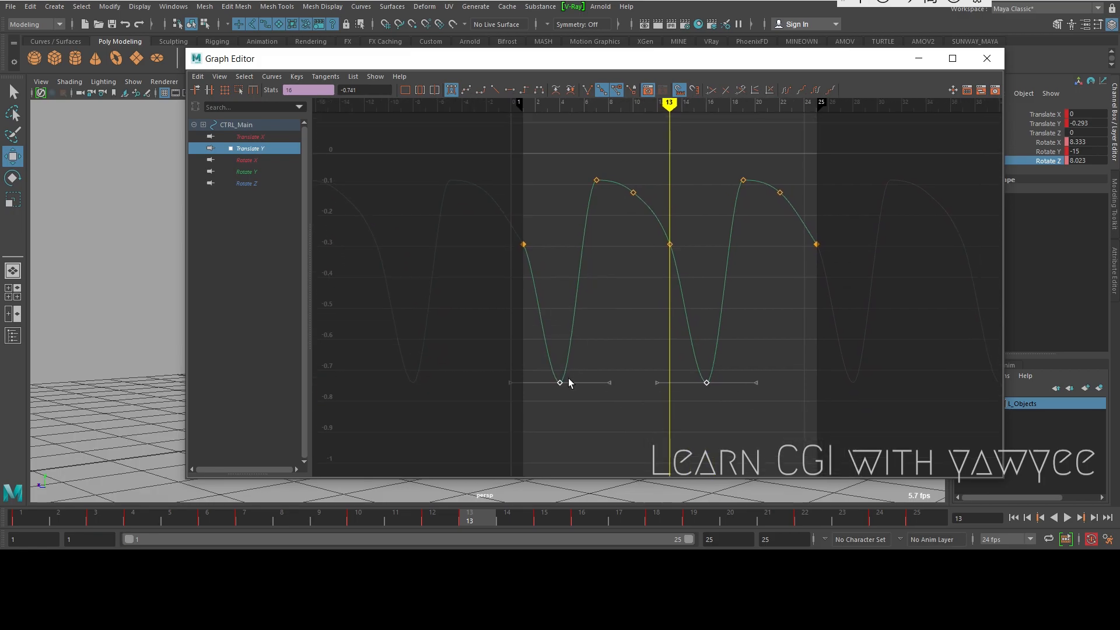
{"action": "middle_click_drag", "start_coordinate": [560, 378], "coordinate": [560, 347], "text": "shift"}
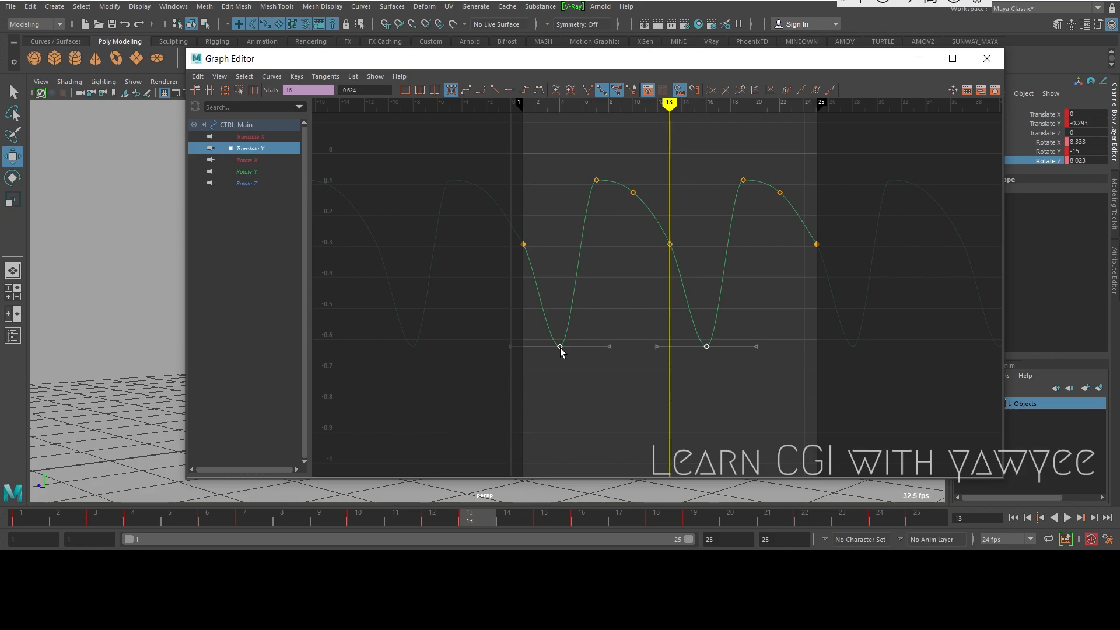
{"action": "left_click", "coordinate": [921, 59]}
{"action": "left_click_drag", "start_coordinate": [581, 254], "coordinate": [581, 260], "text": "alt"}
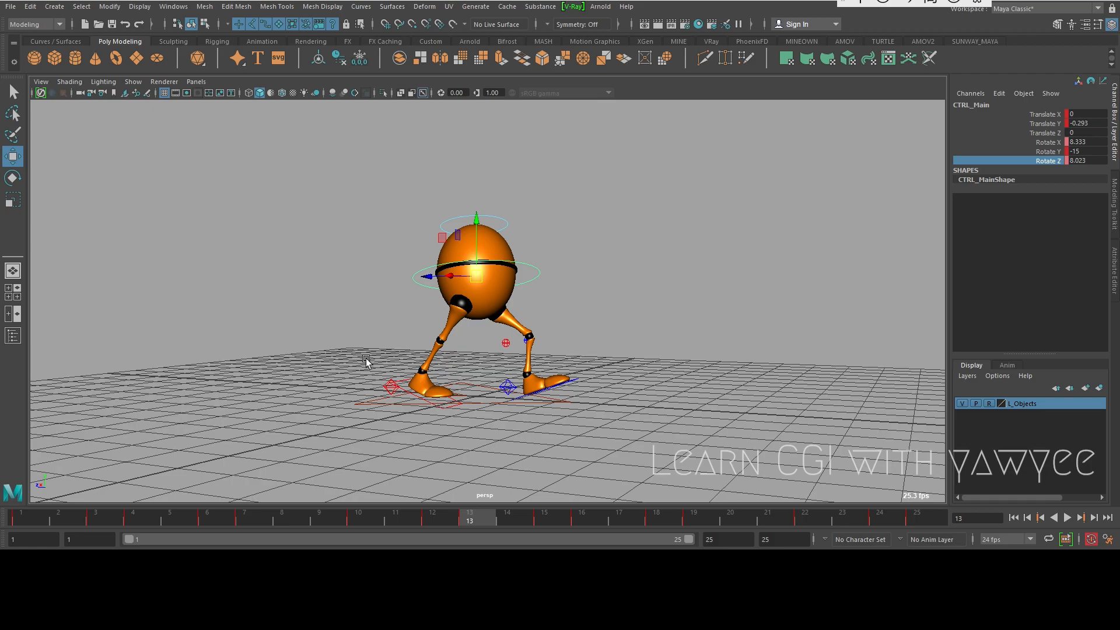
- Break the frame 4 key's tangent on the Translate Y curve and tilt both handles upward to form a sharp V
{"action": "left_click", "coordinate": [70, 589]}
{"action": "right_click_drag", "start_coordinate": [432, 325], "coordinate": [588, 300], "text": "alt"}
{"action": "middle_click_drag", "start_coordinate": [588, 300], "coordinate": [679, 301], "text": "alt"}
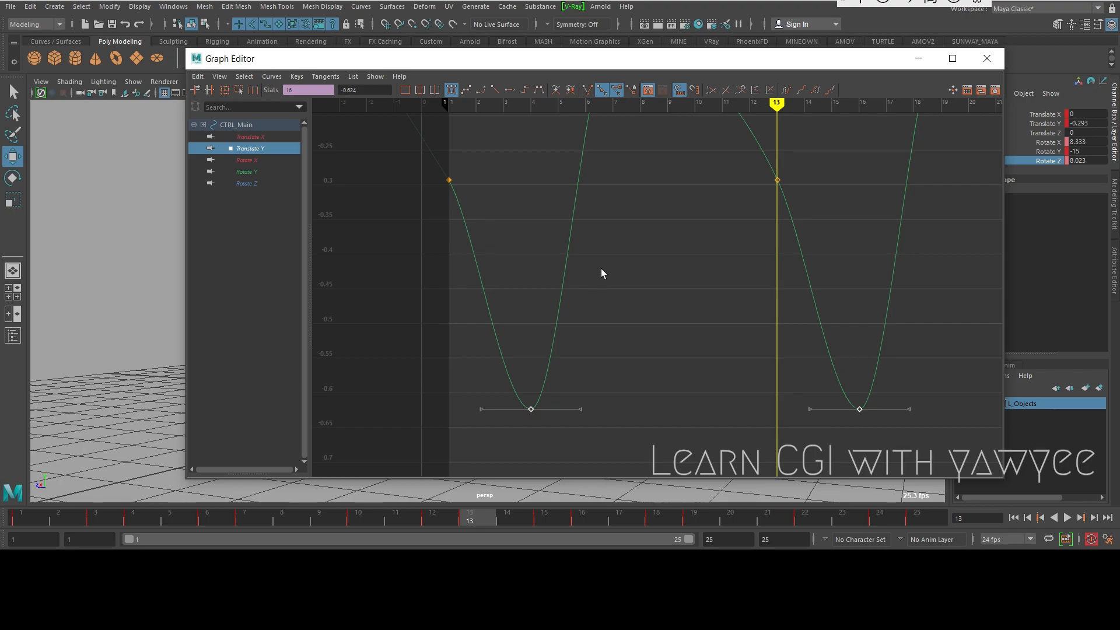
{"action": "scroll", "coordinate": [613, 279], "scroll_direction": "down", "scroll_amount": 2}
{"action": "scroll", "coordinate": [608, 286], "scroll_direction": "up", "scroll_amount": 2}
{"action": "middle_click_drag", "start_coordinate": [605, 338], "coordinate": [639, 322], "text": "alt"}
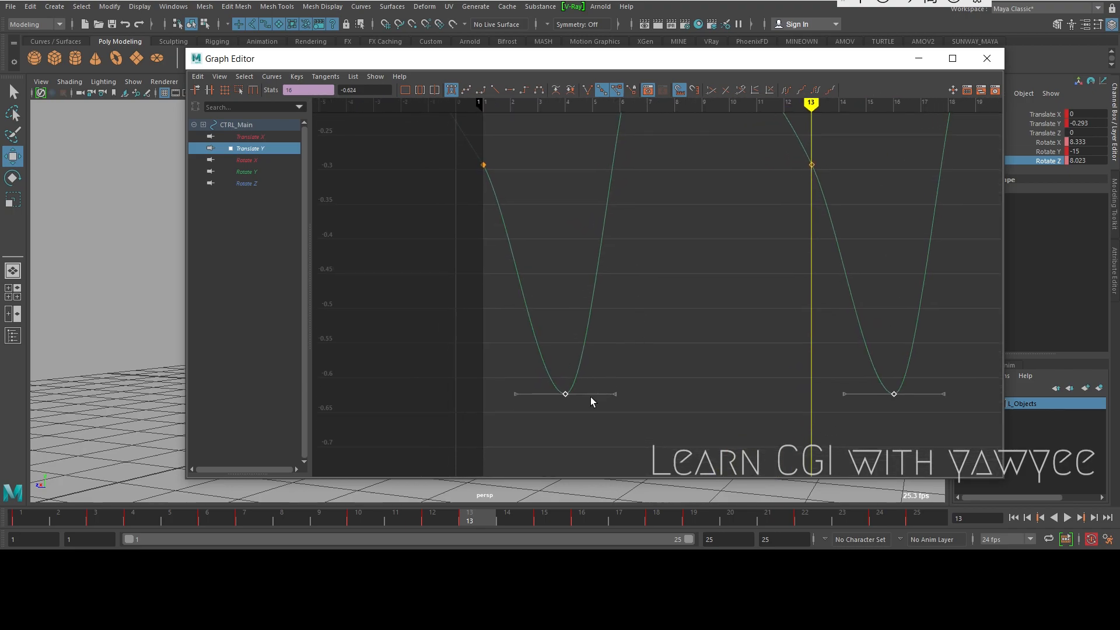
{"action": "left_click_drag", "start_coordinate": [564, 384], "coordinate": [557, 379]}
{"action": "middle_click_drag", "start_coordinate": [608, 348], "coordinate": [604, 335], "text": "alt"}
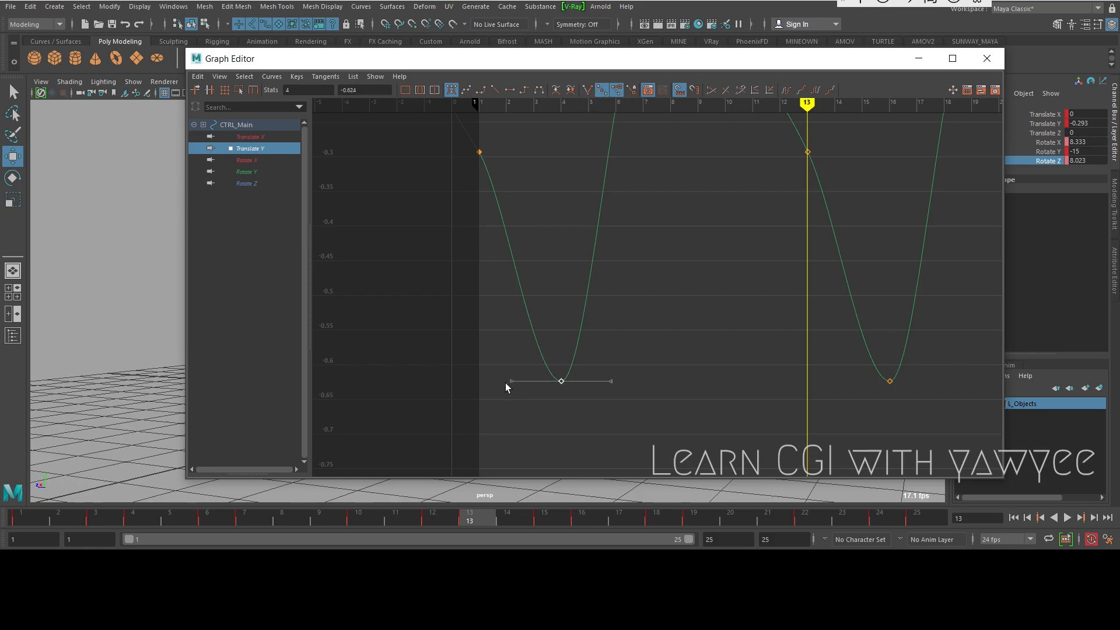
{"action": "left_click_drag", "start_coordinate": [512, 383], "coordinate": [550, 366]}
{"action": "key", "text": "ctrl+z"}
{"action": "left_click_drag", "start_coordinate": [530, 373], "coordinate": [555, 354]}
{"action": "left_click_drag", "start_coordinate": [612, 391], "coordinate": [573, 328]}
- Break the frame 16 key's tangent on the Translate Y curve, tilt both handles upward into a matching sharp V, and minimize the Graph Editor
{"action": "right_click_drag", "start_coordinate": [734, 328], "coordinate": [718, 314], "text": "alt"}
{"action": "middle_click_drag", "start_coordinate": [718, 314], "coordinate": [682, 317], "text": "alt"}
{"action": "right_click_drag", "start_coordinate": [747, 328], "coordinate": [770, 368], "text": "alt"}
{"action": "left_click_drag", "start_coordinate": [811, 391], "coordinate": [761, 338]}
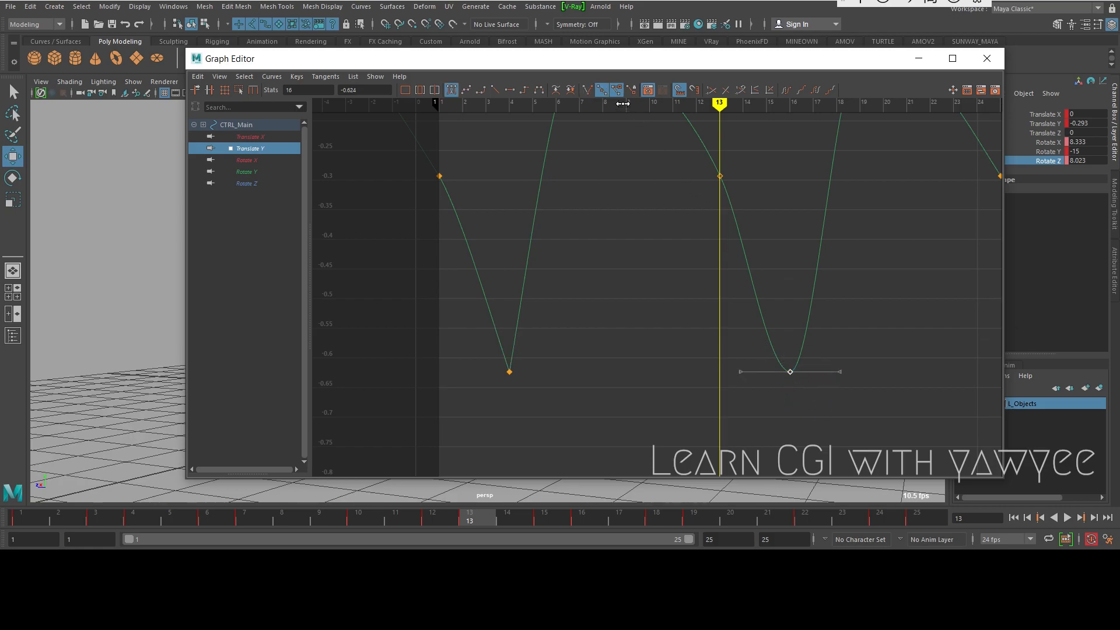
{"action": "middle_click_drag", "start_coordinate": [734, 356], "coordinate": [689, 345], "text": "alt"}
{"action": "left_click_drag", "start_coordinate": [692, 360], "coordinate": [729, 316]}
{"action": "left_click", "coordinate": [799, 371]}
{"action": "left_click_drag", "start_coordinate": [797, 362], "coordinate": [756, 308]}
{"action": "scroll", "coordinate": [825, 318], "scroll_direction": "down", "scroll_amount": 5}
{"action": "middle_click_drag", "start_coordinate": [826, 299], "coordinate": [833, 320], "text": "alt"}
{"action": "left_click", "coordinate": [919, 59]}
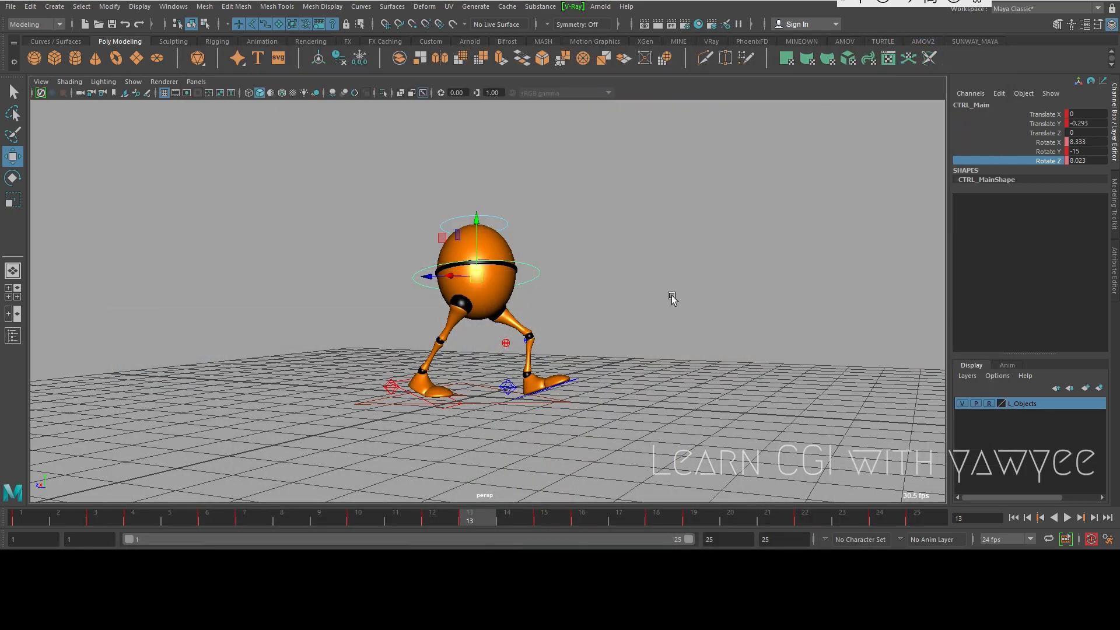
- Play the walk cycle from frame 1 and check the sharper body drop from the side, front and close up
{"action": "left_click_drag", "start_coordinate": [669, 304], "coordinate": [547, 356], "text": "alt"}
{"action": "left_click", "coordinate": [60, 517]}
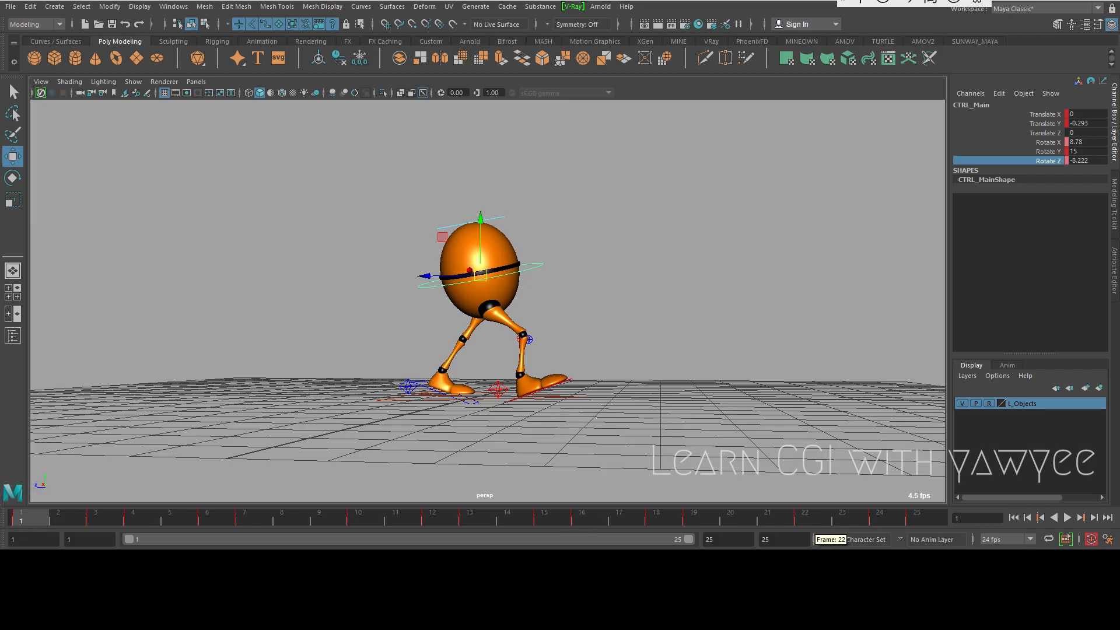
{"action": "left_click", "coordinate": [1067, 518]}
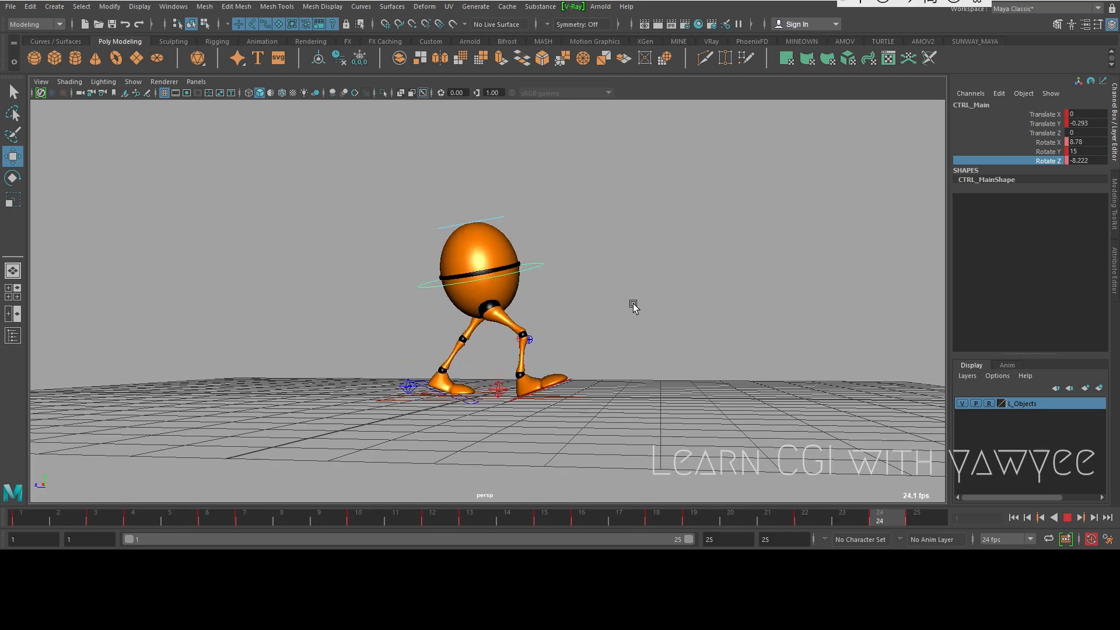
{"action": "left_click_drag", "start_coordinate": [644, 283], "coordinate": [557, 266], "text": "alt"}
{"action": "right_click_drag", "start_coordinate": [557, 265], "coordinate": [639, 275], "text": "alt"}
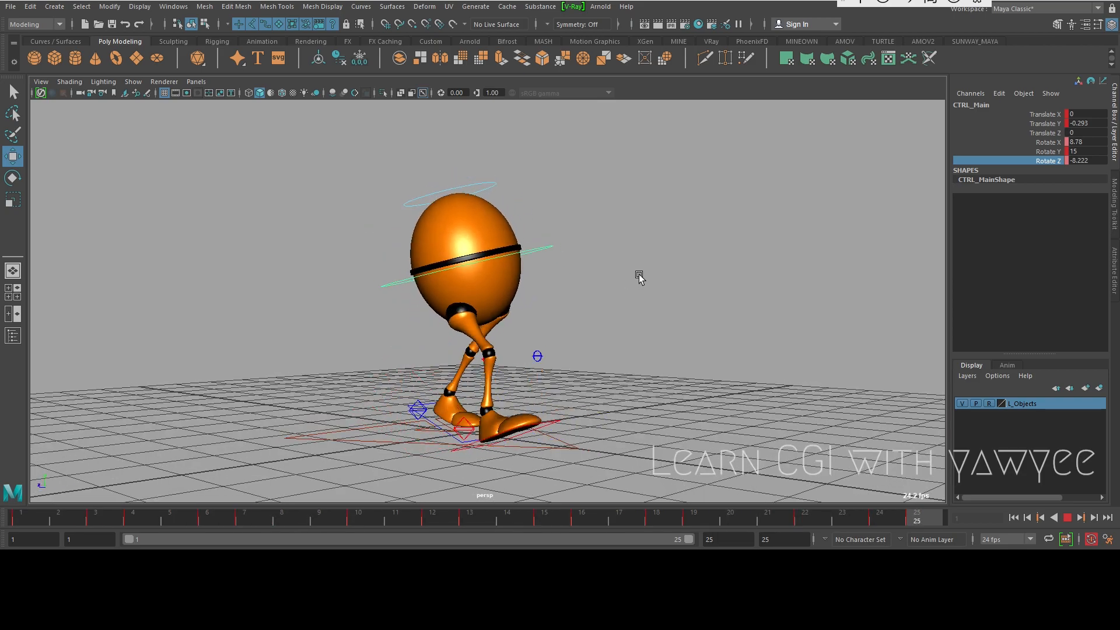
{"action": "left_click_drag", "start_coordinate": [642, 279], "coordinate": [520, 350], "text": "alt"}
{"action": "left_click_drag", "start_coordinate": [607, 323], "coordinate": [527, 320], "text": "alt"}
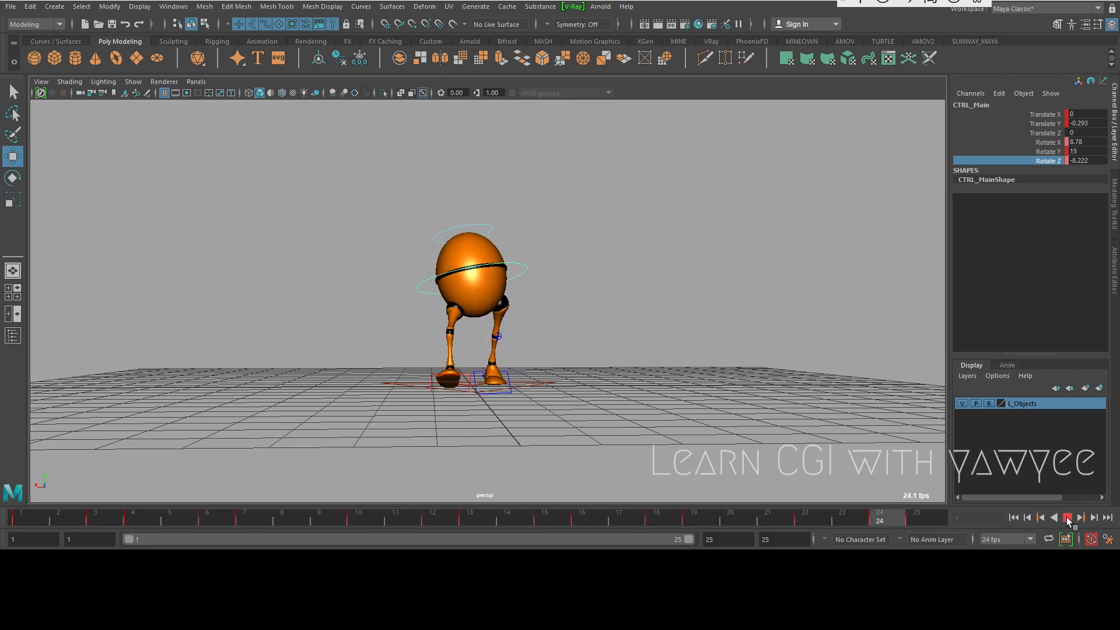
{"action": "left_click", "coordinate": [1067, 518]}
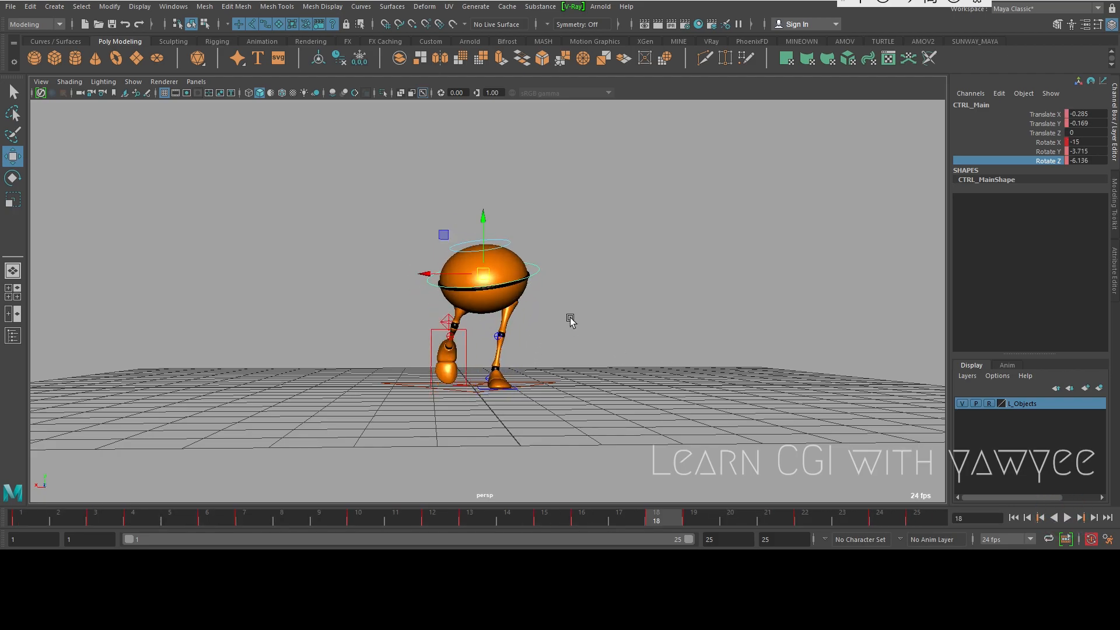
- Select the right foot's heel control walker_rt_heel_ik_ctrl for rotating and go to frame 1
{"action": "right_click_drag", "start_coordinate": [481, 344], "coordinate": [565, 408], "text": "alt"}
{"action": "left_click_drag", "start_coordinate": [485, 327], "coordinate": [527, 357], "text": "alt"}
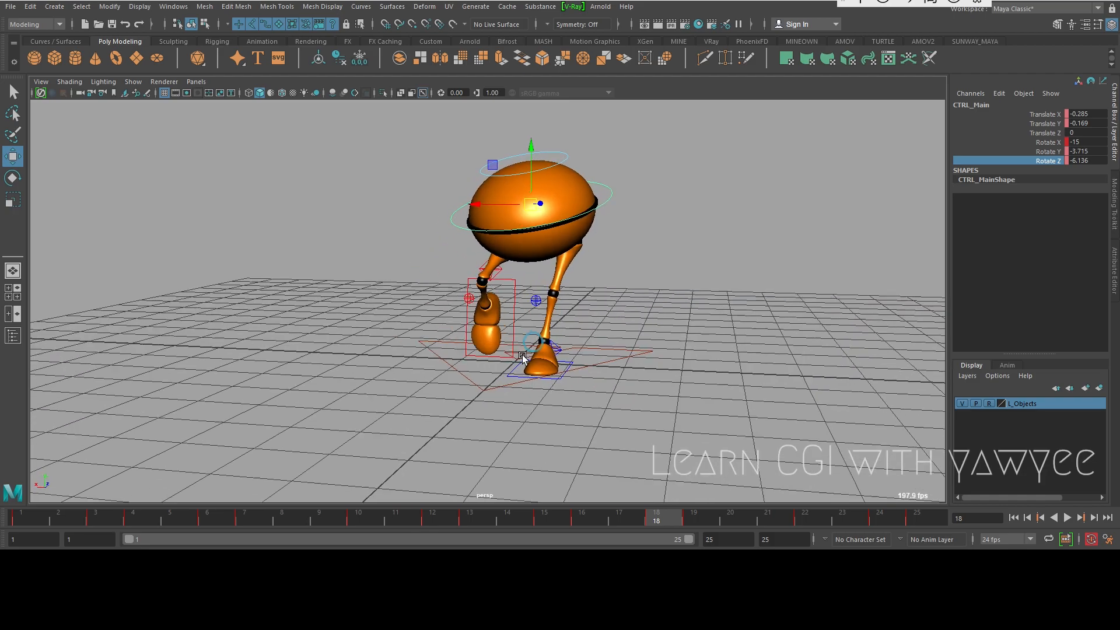
{"action": "right_click_drag", "start_coordinate": [527, 358], "coordinate": [582, 348], "text": "alt"}
{"action": "left_click_drag", "start_coordinate": [582, 348], "coordinate": [431, 266], "text": "alt"}
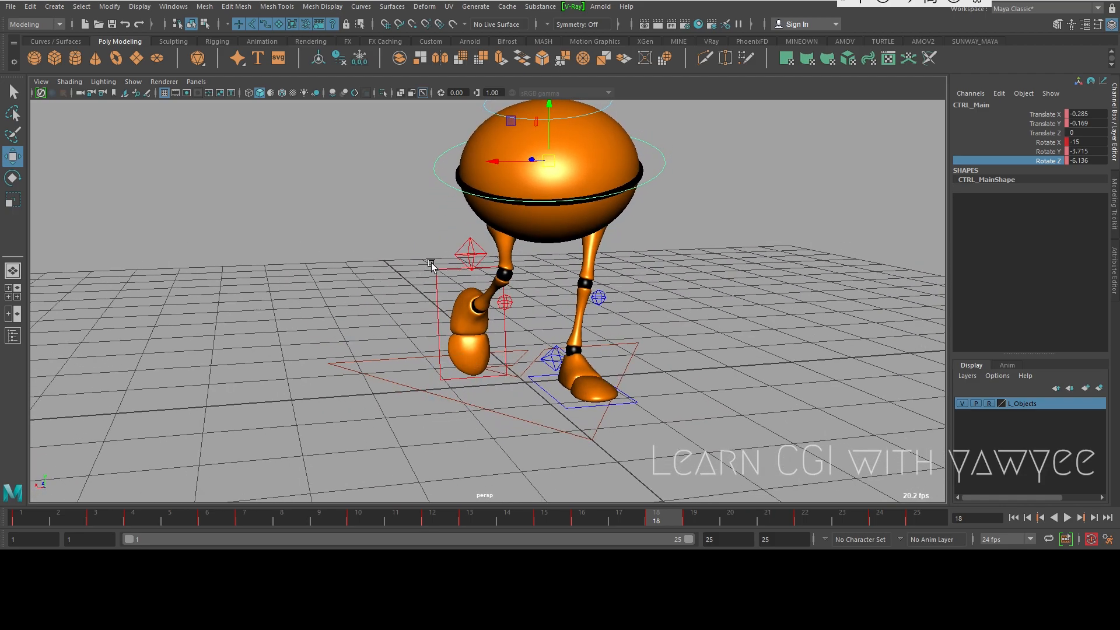
{"action": "left_click", "coordinate": [470, 248]}
{"action": "left_click_drag", "start_coordinate": [633, 282], "coordinate": [621, 375], "text": "alt"}
{"action": "key", "text": "e"}
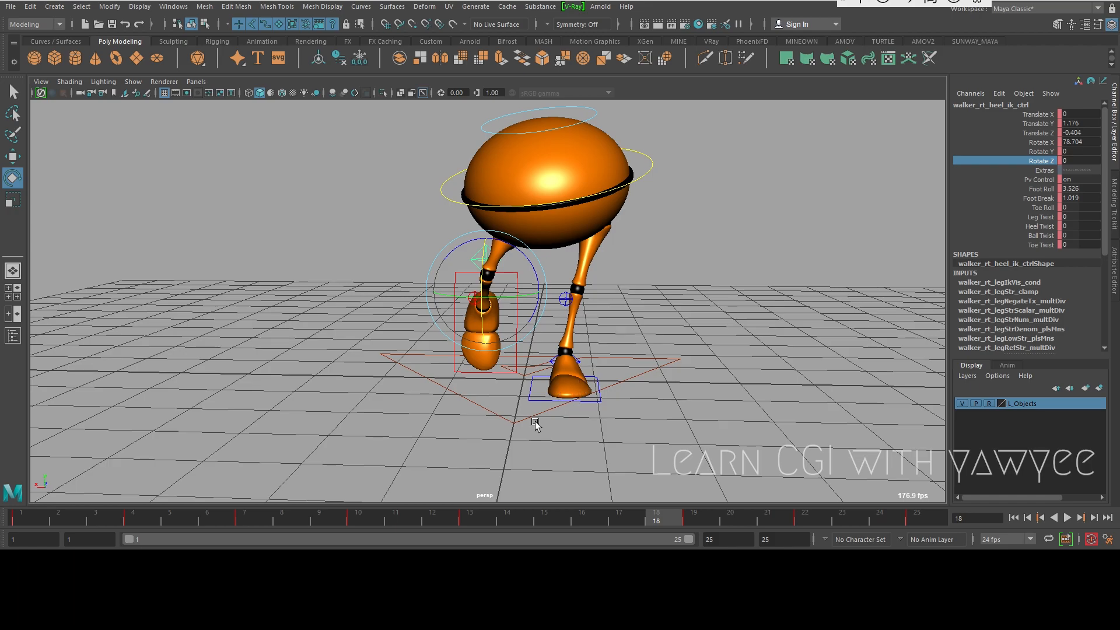
{"action": "left_click_drag", "start_coordinate": [76, 516], "coordinate": [42, 515]}
- Try rotating the right heel control to -20 on Y at frame 1 to turn the foot outward
{"action": "left_click_drag", "start_coordinate": [485, 341], "coordinate": [495, 343], "text": "alt"}
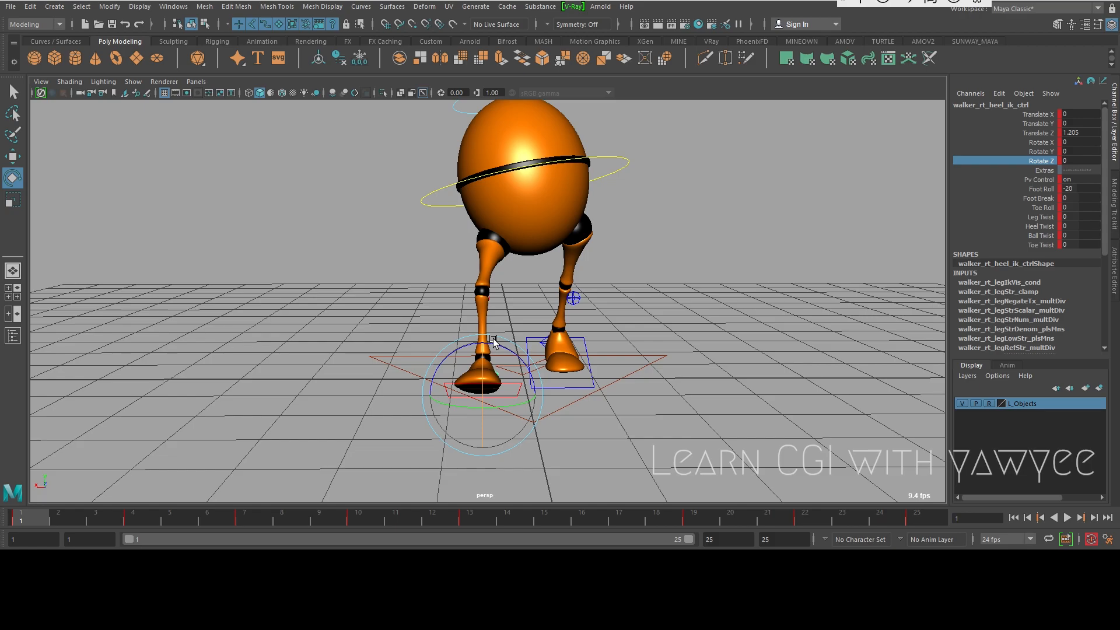
{"action": "left_click_drag", "start_coordinate": [493, 350], "coordinate": [555, 356], "text": "alt"}
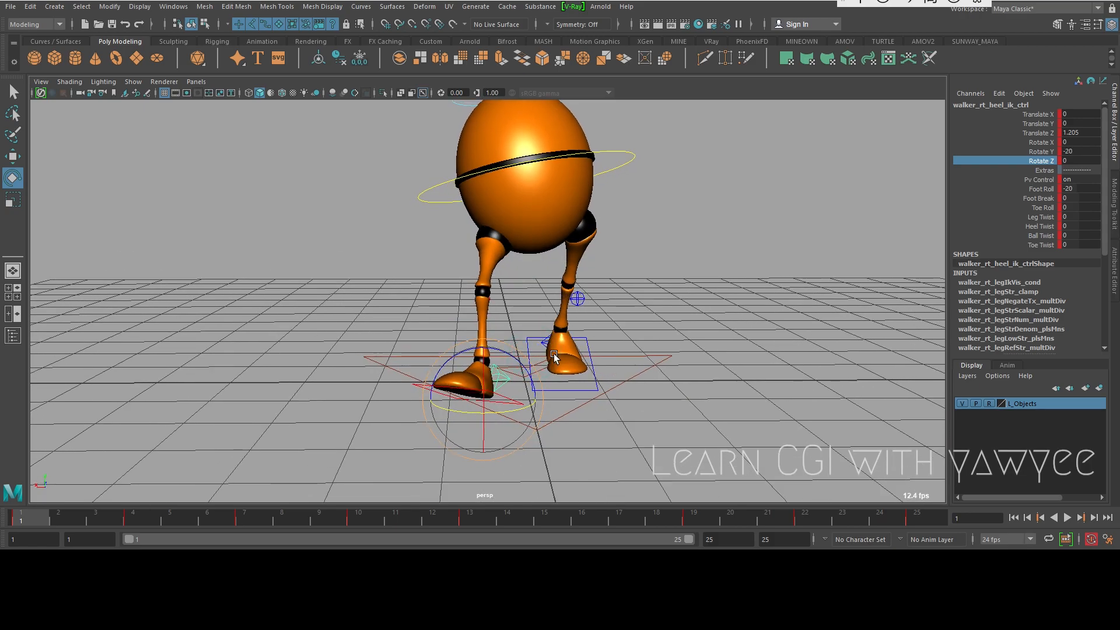
{"action": "key", "text": "ctrl+z"}
{"action": "key", "text": "ctrl+z"}
{"action": "key", "text": "ctrl+z"}
{"action": "key", "text": "ctrl+z"}
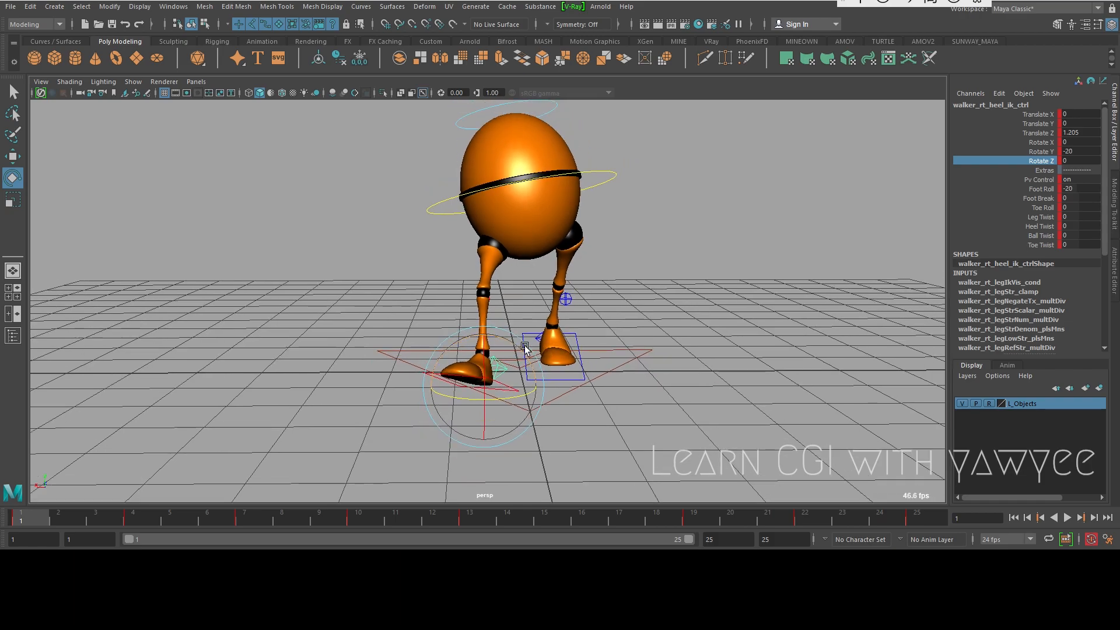
- Undo the right foot's Y rotation, reselect its heel control and try turning it outward again
{"action": "left_click_drag", "start_coordinate": [548, 354], "coordinate": [590, 342], "text": "alt"}
{"action": "left_click", "coordinate": [608, 342]}
{"action": "key", "text": "ctrl+z"}
{"action": "key", "text": "q"}
{"action": "left_click", "coordinate": [474, 367]}
{"action": "left_click_drag", "start_coordinate": [474, 367], "coordinate": [497, 360], "text": "alt"}
{"action": "key", "text": "e"}
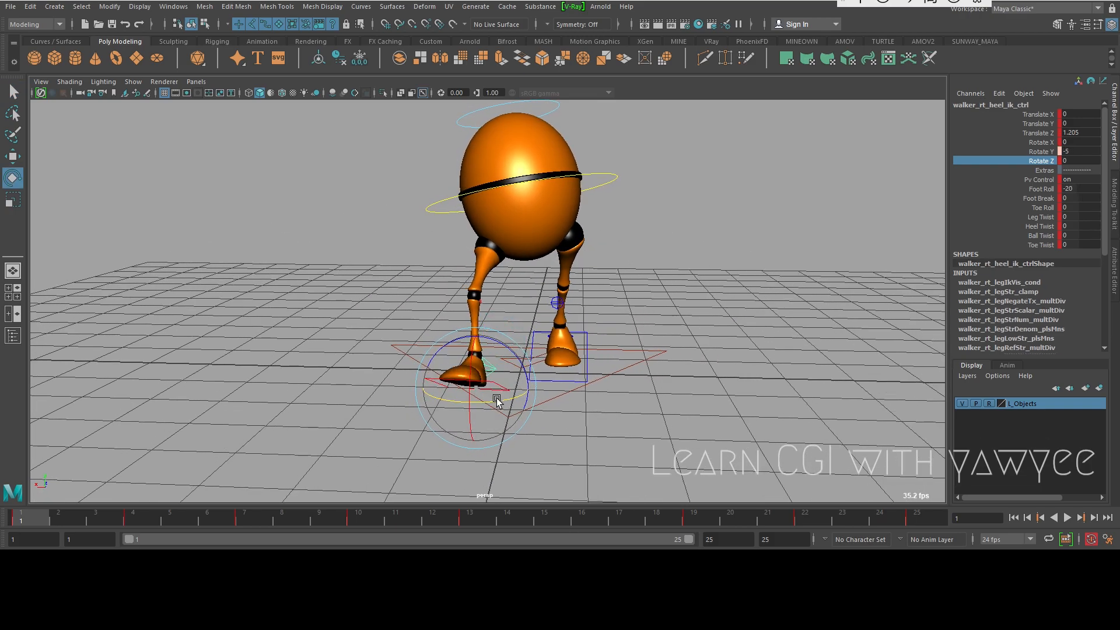
{"action": "left_click_drag", "start_coordinate": [663, 361], "coordinate": [783, 316], "text": "alt"}
- Break the connections on the right heel control's Rotate Y channel to remove its animation
{"action": "left_click", "coordinate": [1042, 152]}
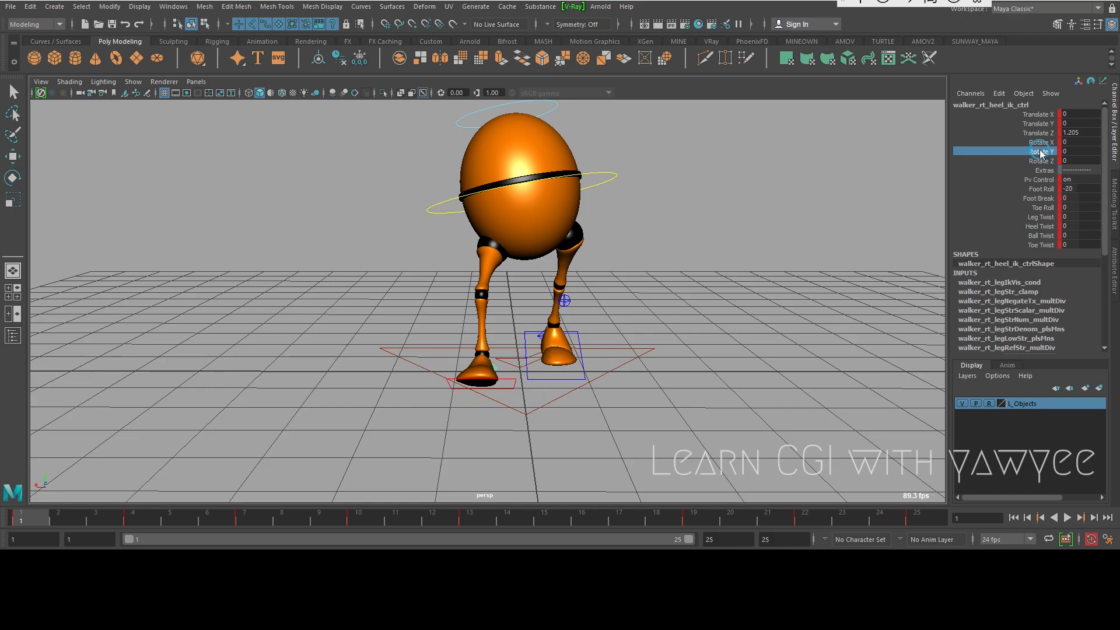
{"action": "right_click", "coordinate": [1041, 152]}
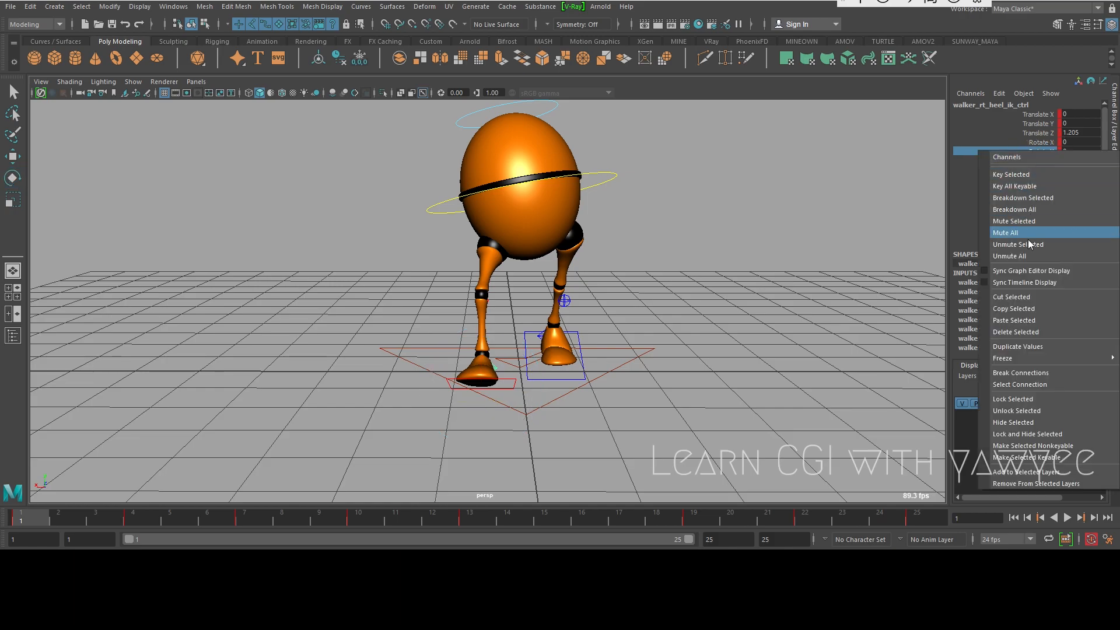
{"action": "left_click", "coordinate": [1017, 373]}
{"action": "left_click_drag", "start_coordinate": [829, 303], "coordinate": [677, 315], "text": "alt"}
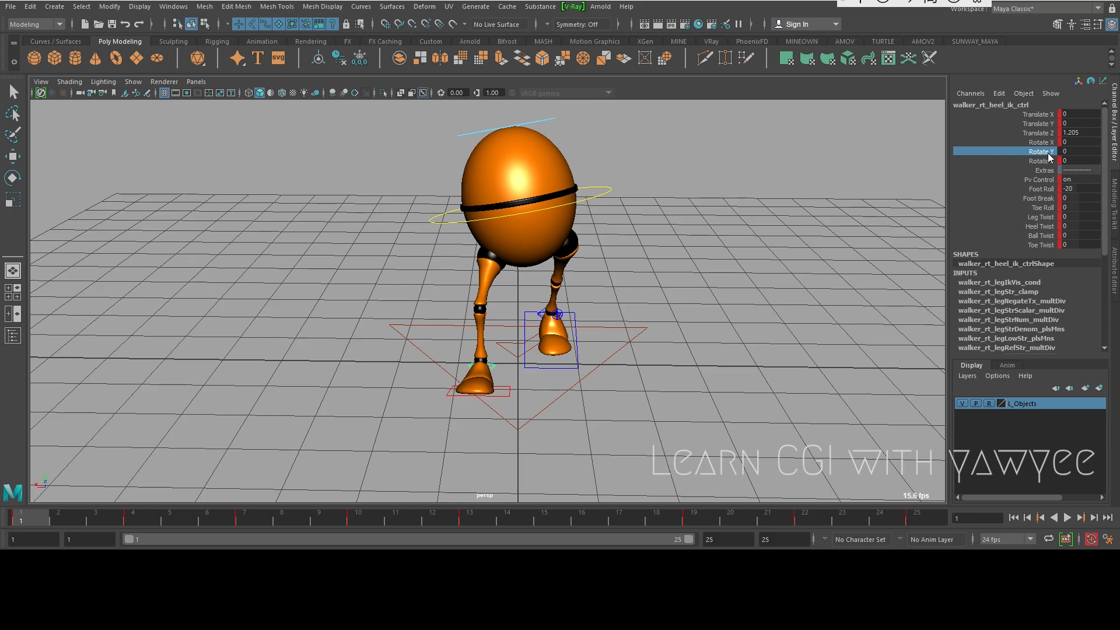
- Turn the right foot outward at frame 1 by setting the heel control's Rotate Y to -20
{"action": "key", "text": "e"}
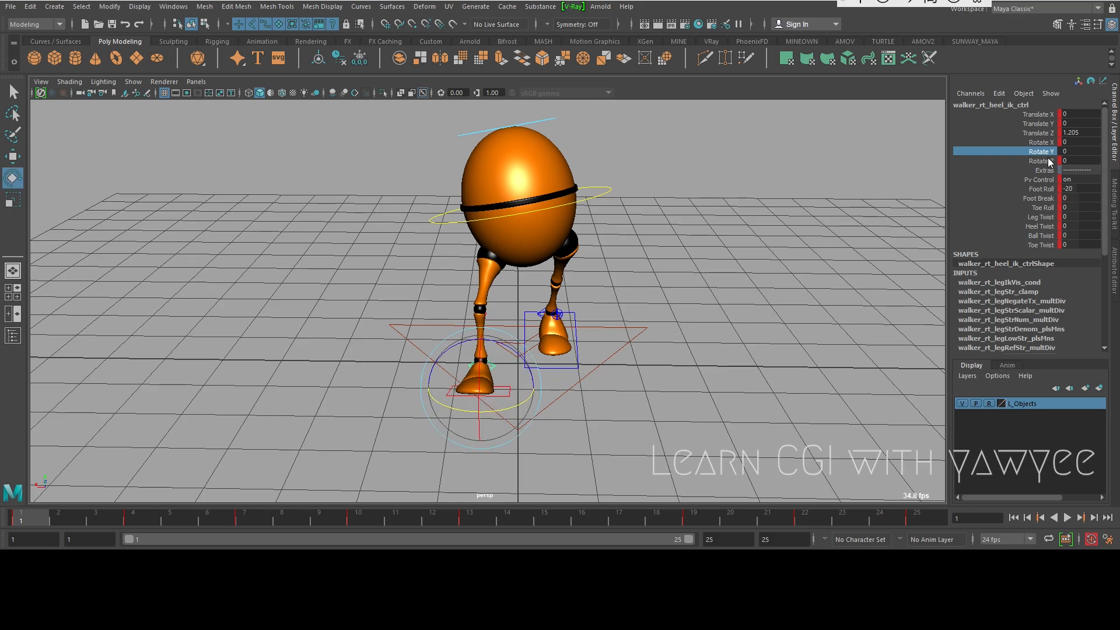
{"action": "middle_click_drag", "start_coordinate": [897, 198], "coordinate": [862, 204]}
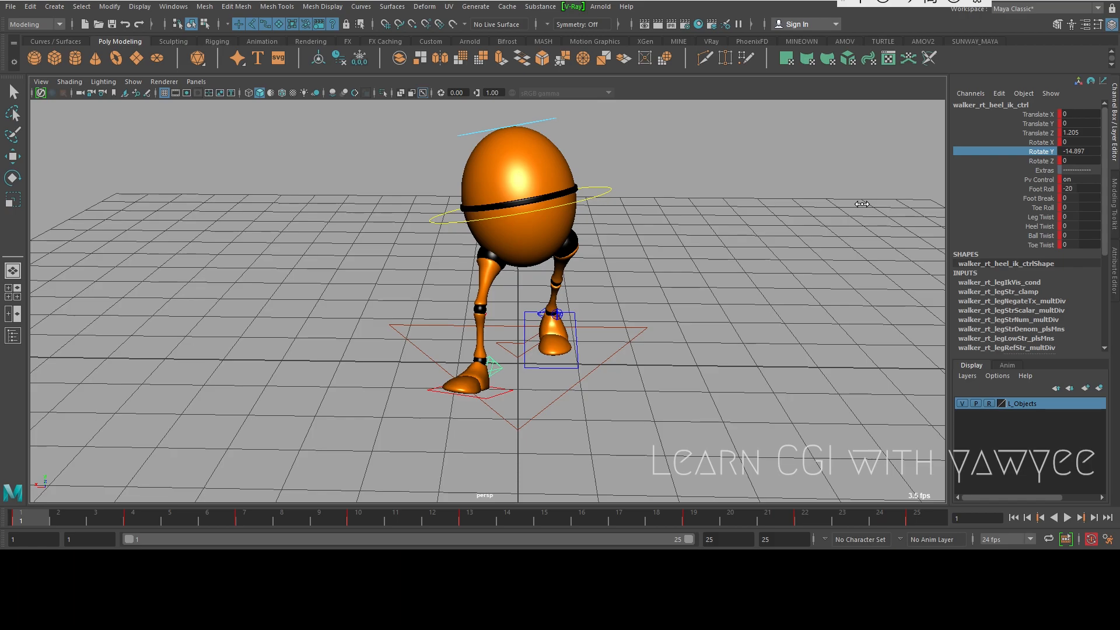
{"action": "double_click", "coordinate": [1089, 150]}
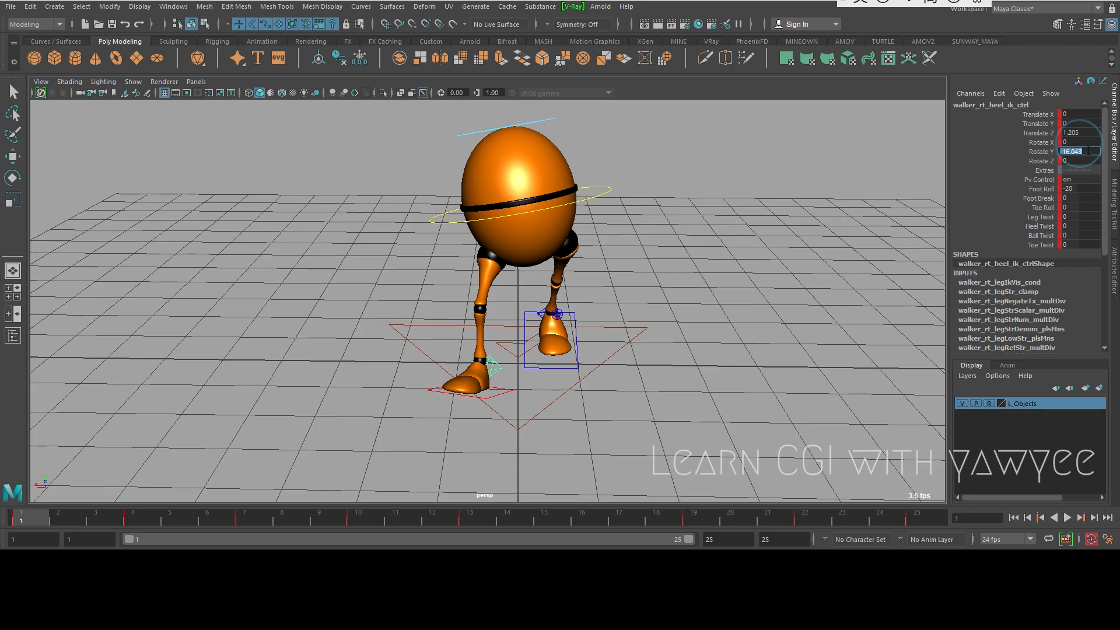
{"action": "type", "text": "-20"}
{"action": "key", "text": "Return"}
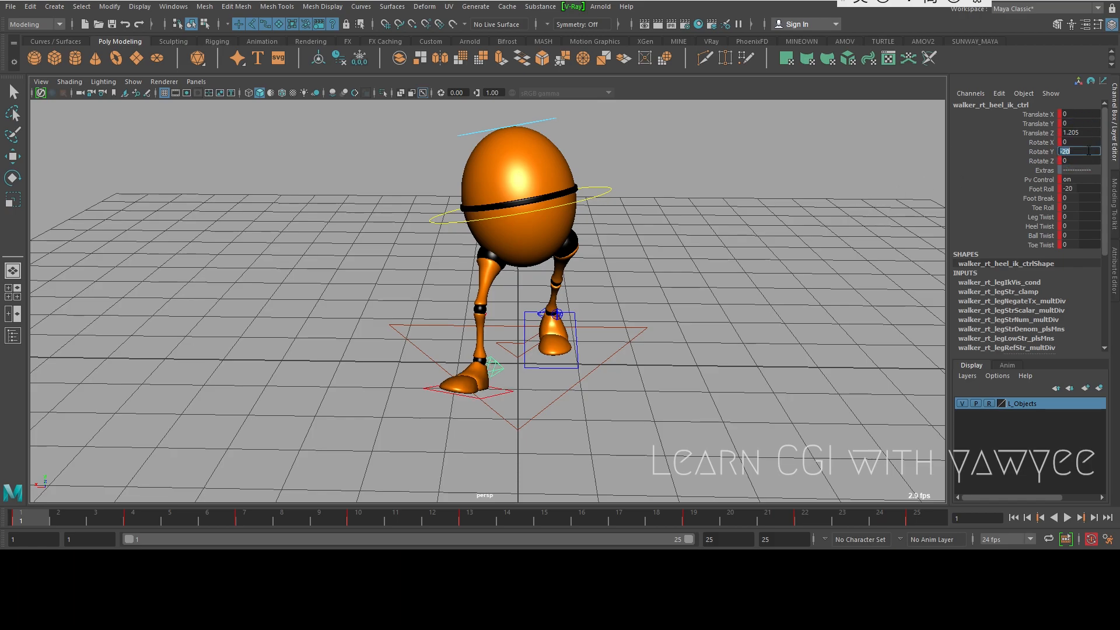
{"action": "scroll", "coordinate": [687, 242], "scroll_direction": "down", "scroll_amount": 2}
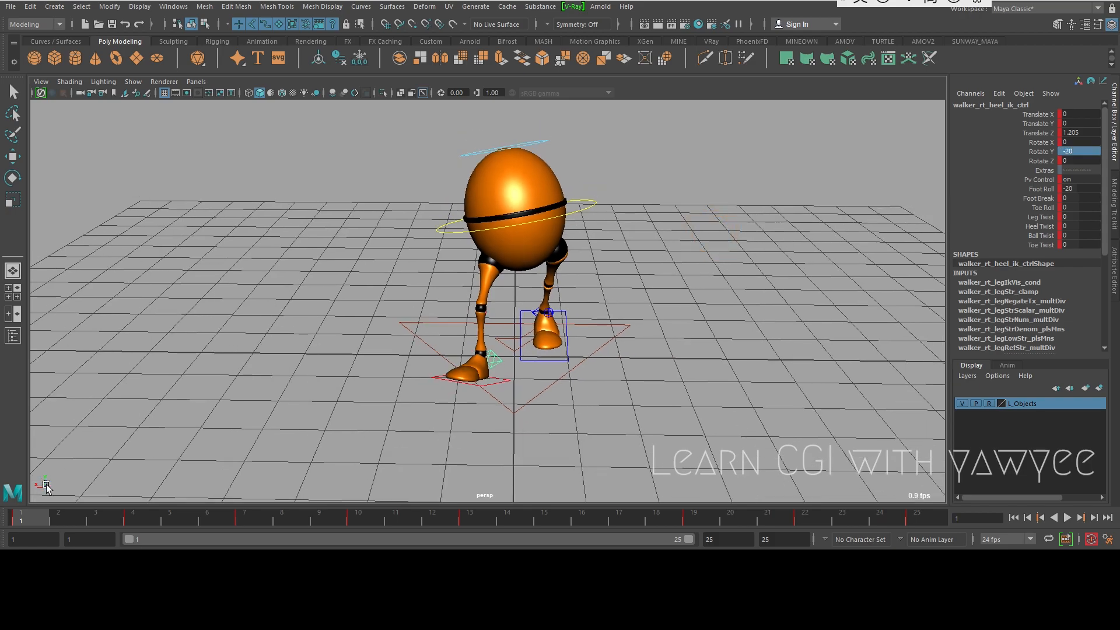
- Play back the walk cycle and inspect the right foot's turned-out pose at frames 19 and 1
{"action": "key", "text": "alt+v"}
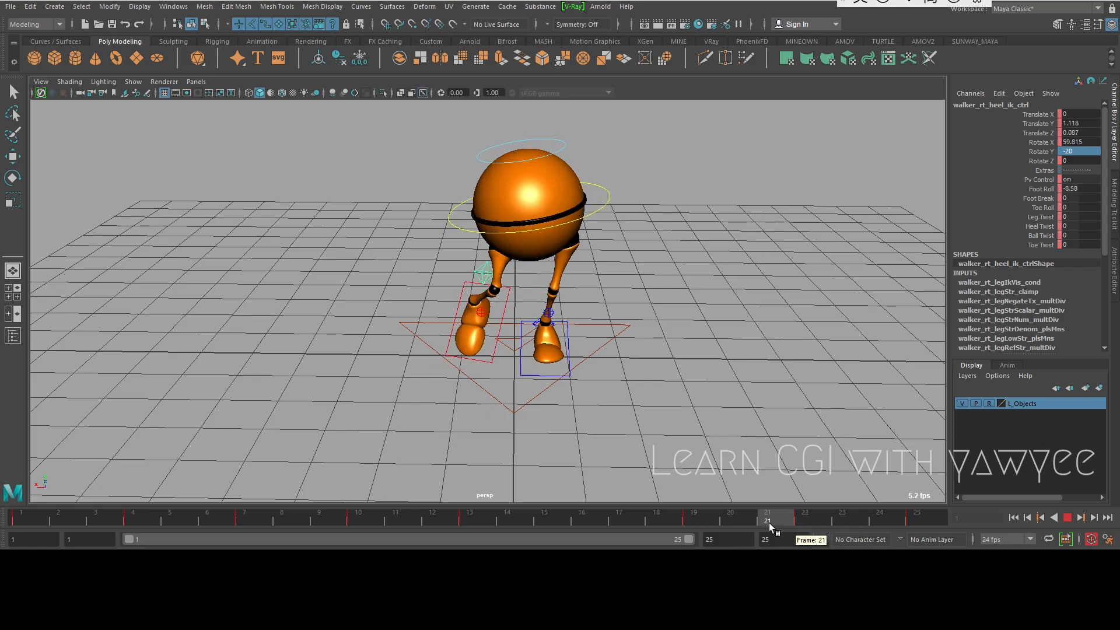
{"action": "left_click", "coordinate": [691, 517]}
{"action": "left_click_drag", "start_coordinate": [617, 361], "coordinate": [627, 329], "text": "alt"}
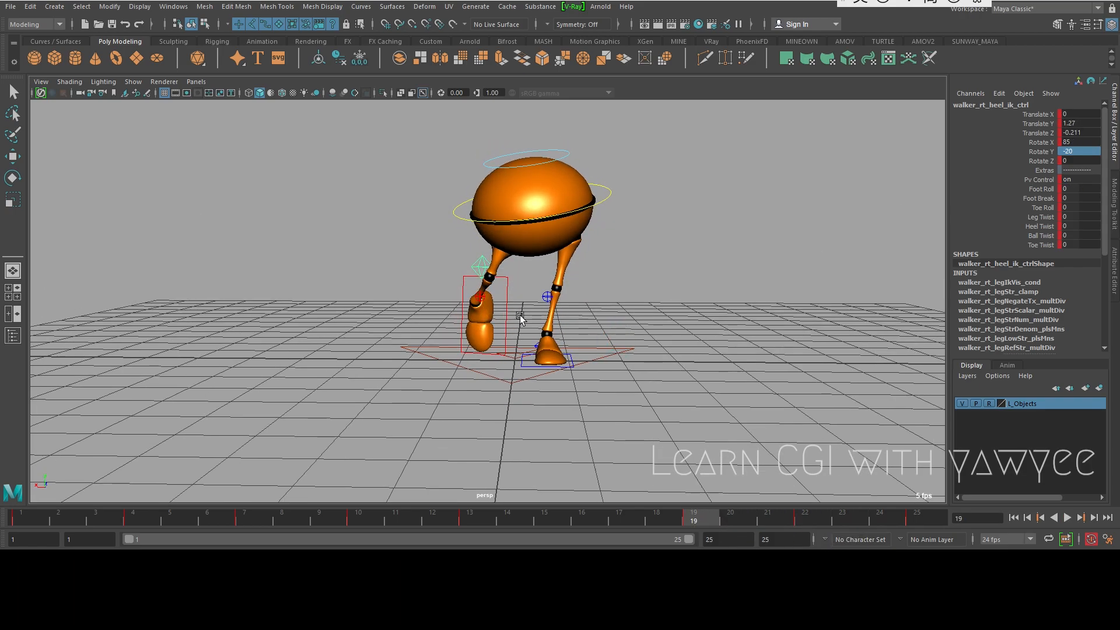
{"action": "left_click_drag", "start_coordinate": [303, 518], "coordinate": [21, 518]}
{"action": "left_click_drag", "start_coordinate": [580, 346], "coordinate": [789, 261], "text": "alt"}
- Break the connections on the left heel control's Rotate Y channel to remove its animation
{"action": "left_click", "coordinate": [597, 344]}
{"action": "key", "text": "e"}
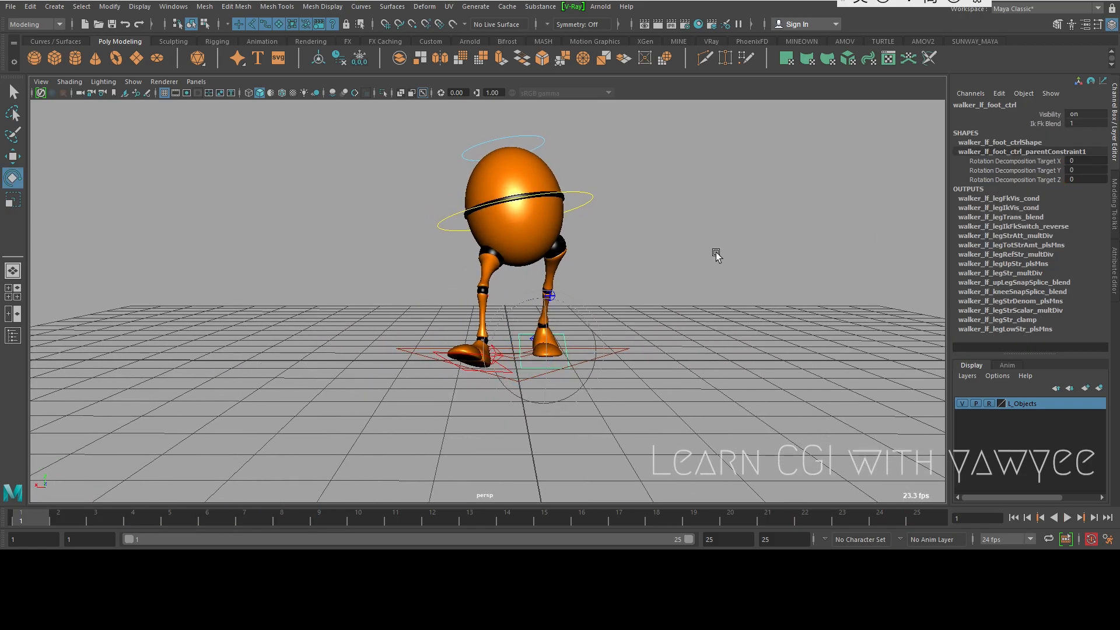
{"action": "key", "text": "q"}
{"action": "left_click_drag", "start_coordinate": [585, 316], "coordinate": [626, 288], "text": "alt"}
{"action": "left_click", "coordinate": [604, 350]}
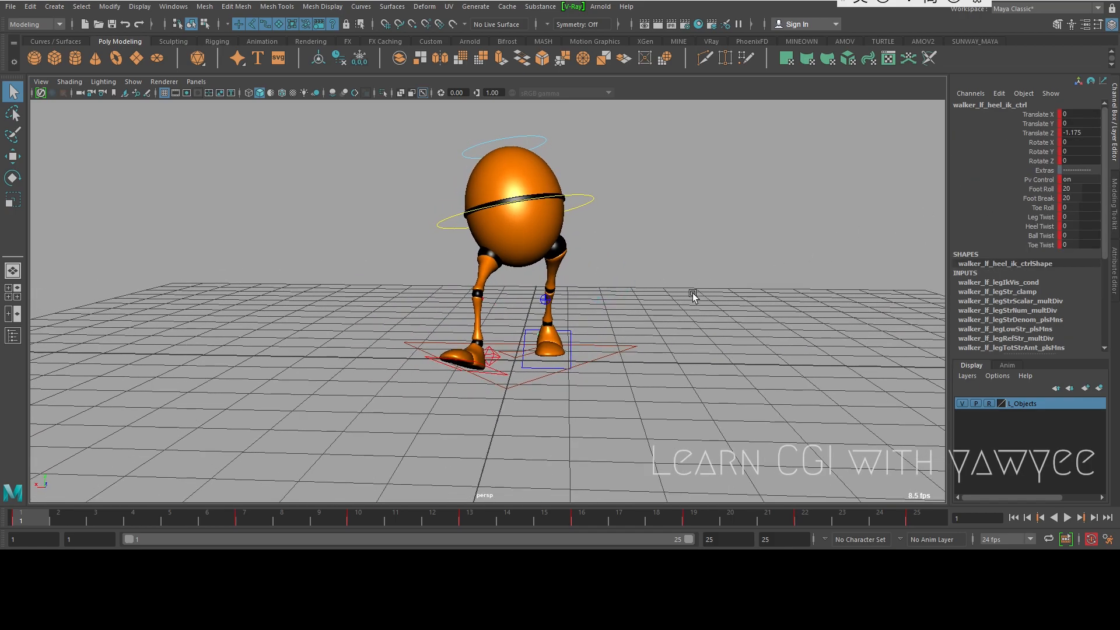
{"action": "key", "text": "e"}
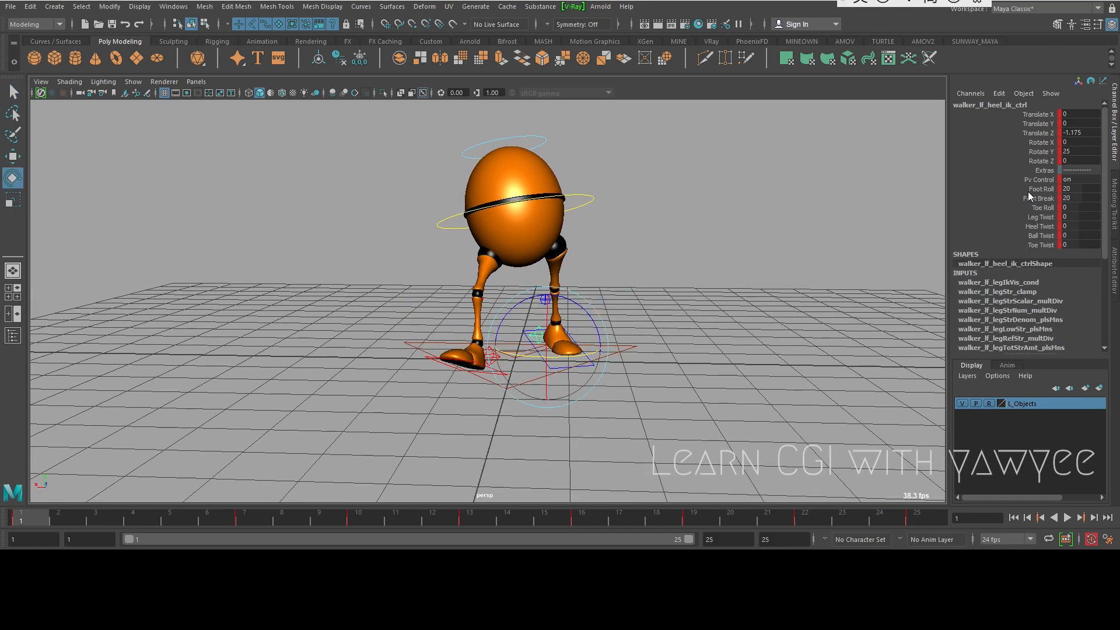
{"action": "left_click", "coordinate": [1044, 151]}
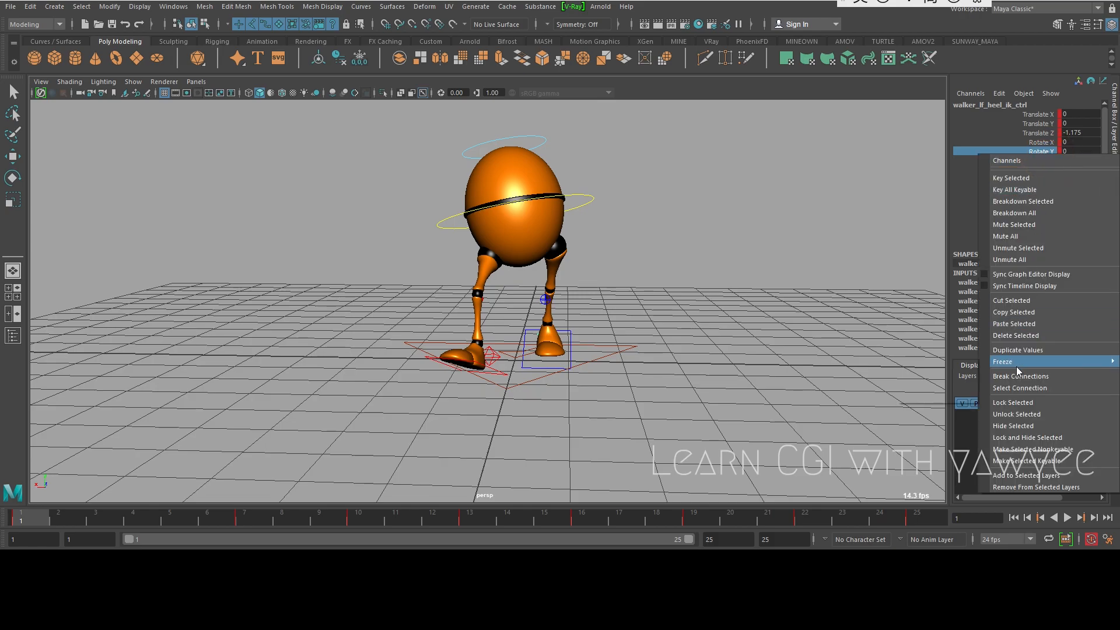
{"action": "left_click", "coordinate": [1014, 376]}
- Turn the left foot outward at frame 1 by setting the heel control's Rotate Y to 20
{"action": "middle_click_drag", "start_coordinate": [692, 227], "coordinate": [712, 228]}
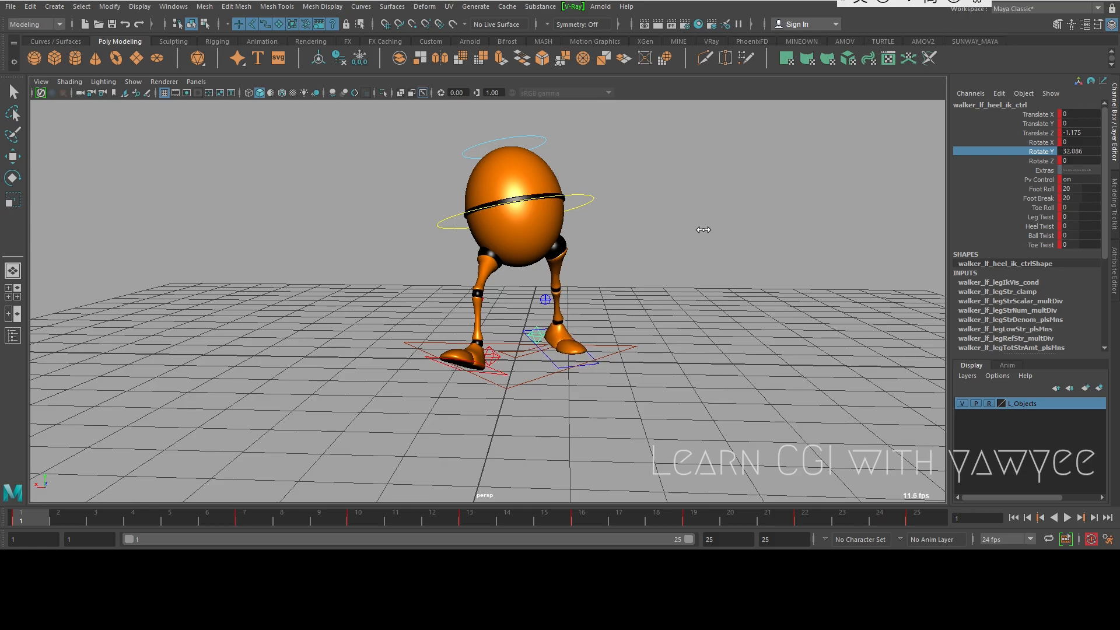
{"action": "double_click", "coordinate": [1084, 152]}
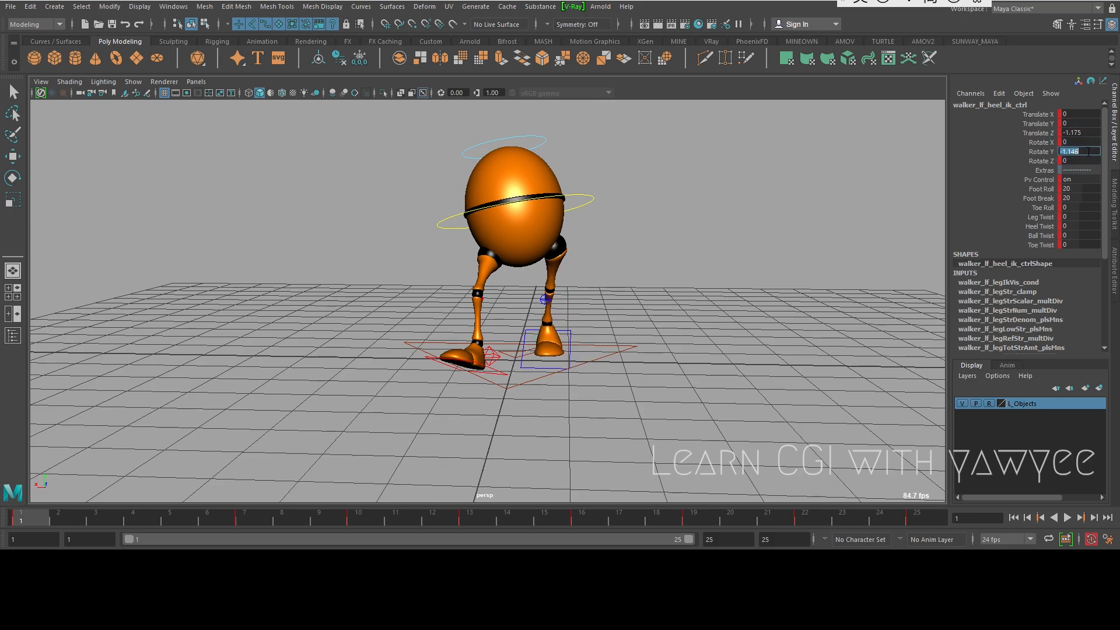
{"action": "key", "text": "Return"}
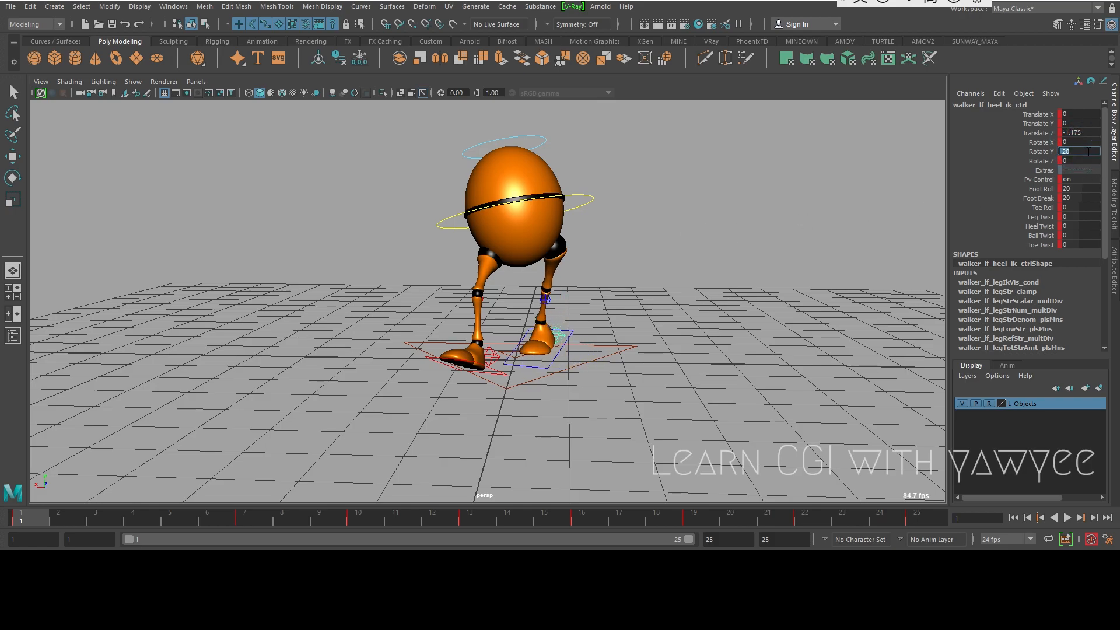
{"action": "type", "text": "20"}
{"action": "key", "text": "Return"}
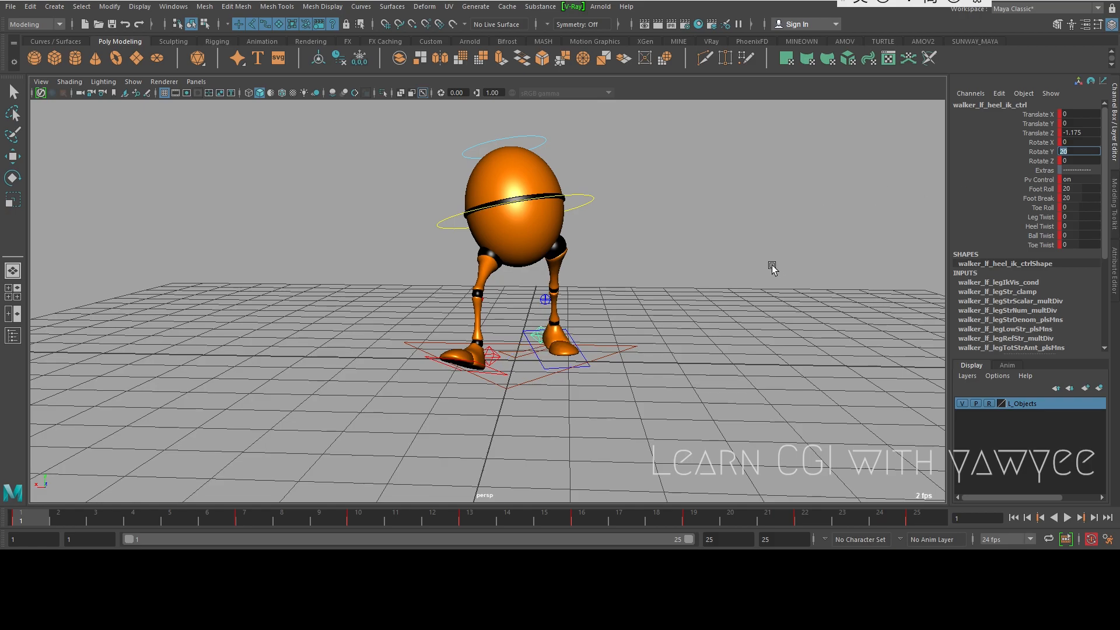
- Play back the walk cycle to check the outward turn of both feet
{"action": "right_click_drag", "start_coordinate": [777, 264], "coordinate": [726, 257], "text": "alt"}
{"action": "left_click_drag", "start_coordinate": [50, 516], "coordinate": [23, 522]}
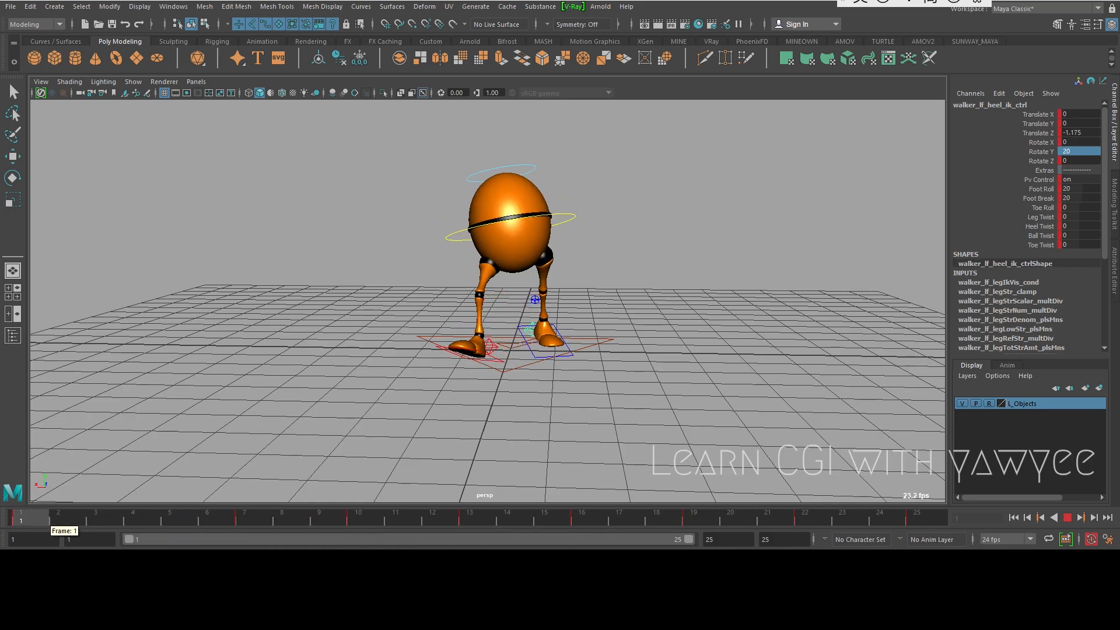
{"action": "scroll", "coordinate": [696, 328], "scroll_direction": "up", "scroll_amount": 5}
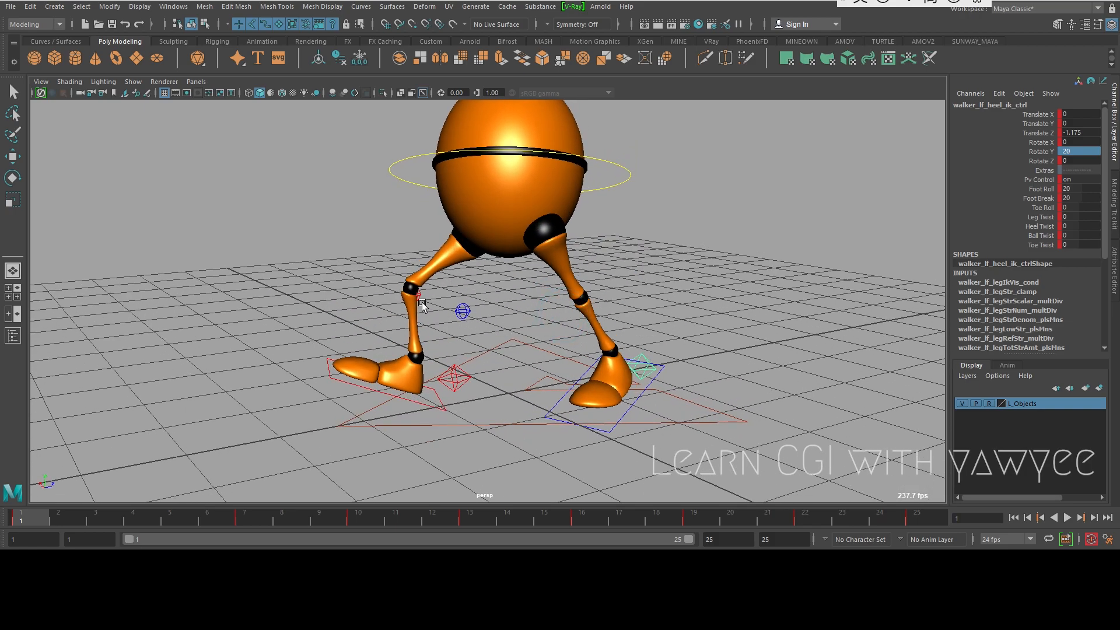
- Move the right knee pole vector control outward to Translate X -0.675 at frame 1 and review the playback
{"action": "left_click", "coordinate": [458, 312]}
{"action": "left_click_drag", "start_coordinate": [456, 312], "coordinate": [576, 338], "text": "alt"}
{"action": "key", "text": "w"}
{"action": "left_click_drag", "start_coordinate": [485, 311], "coordinate": [606, 274]}
{"action": "left_click", "coordinate": [730, 254]}
{"action": "left_click", "coordinate": [461, 323]}
{"action": "left_click_drag", "start_coordinate": [422, 325], "coordinate": [345, 330]}
{"action": "key", "text": "ctrl+z"}
{"action": "left_click_drag", "start_coordinate": [450, 322], "coordinate": [462, 324], "text": "alt"}
{"action": "scroll", "coordinate": [535, 342], "scroll_direction": "down", "scroll_amount": 1}
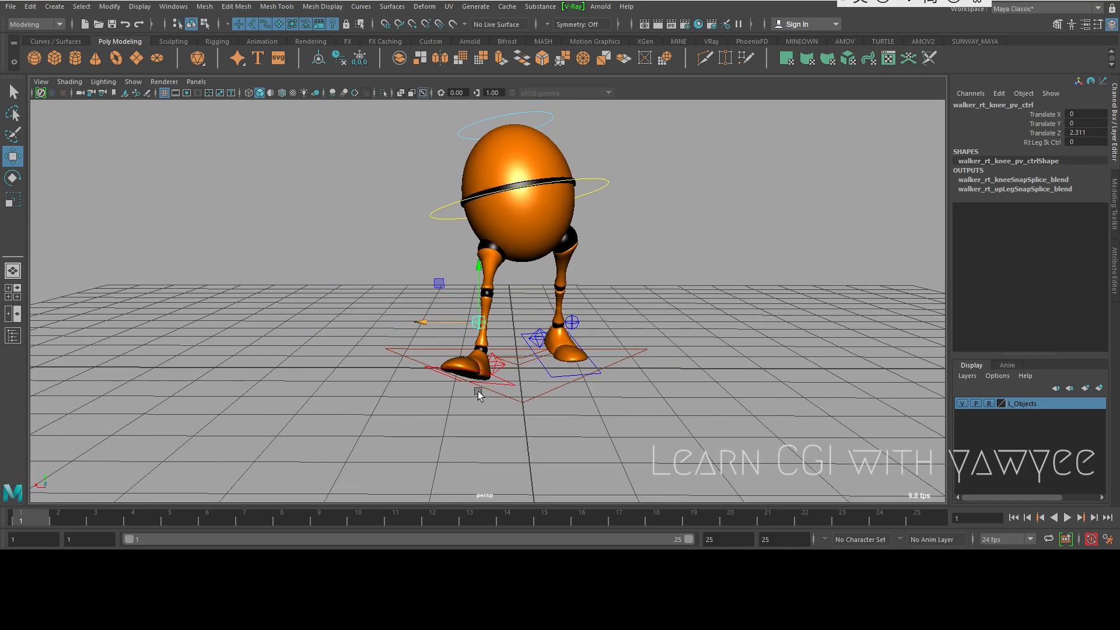
{"action": "left_click_drag", "start_coordinate": [439, 325], "coordinate": [386, 325]}
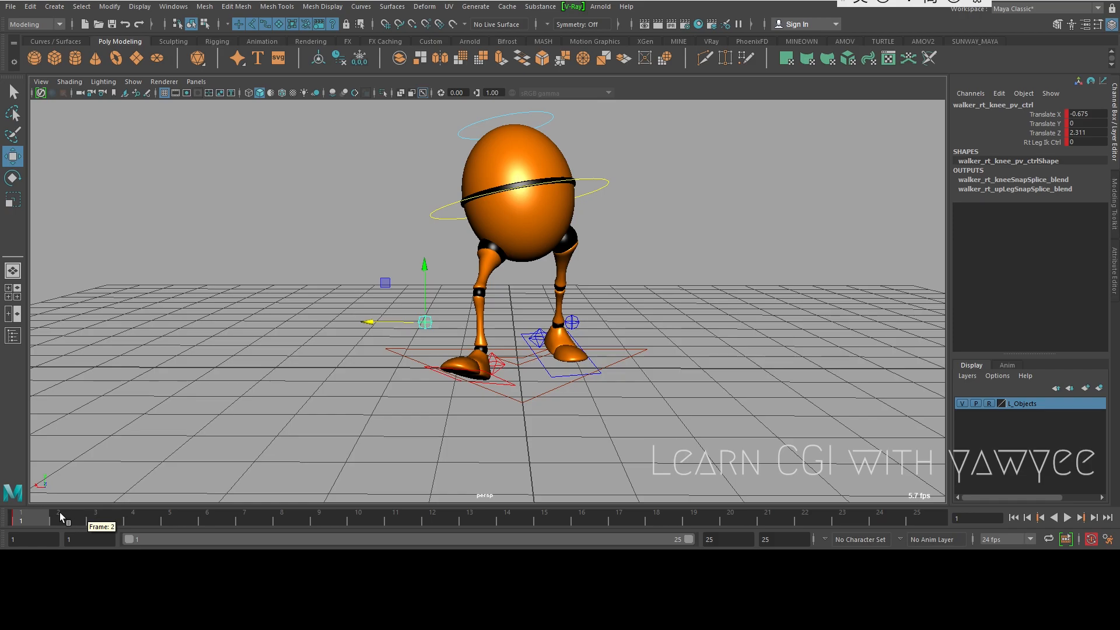
{"action": "key", "text": "alt+v"}
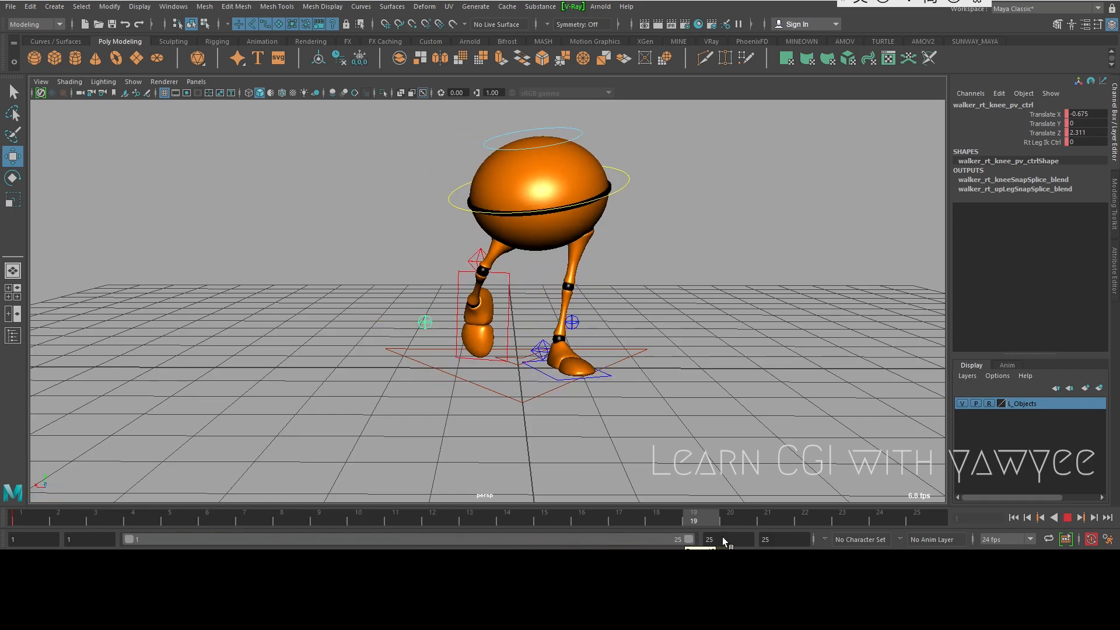
{"action": "key", "text": "alt+v"}
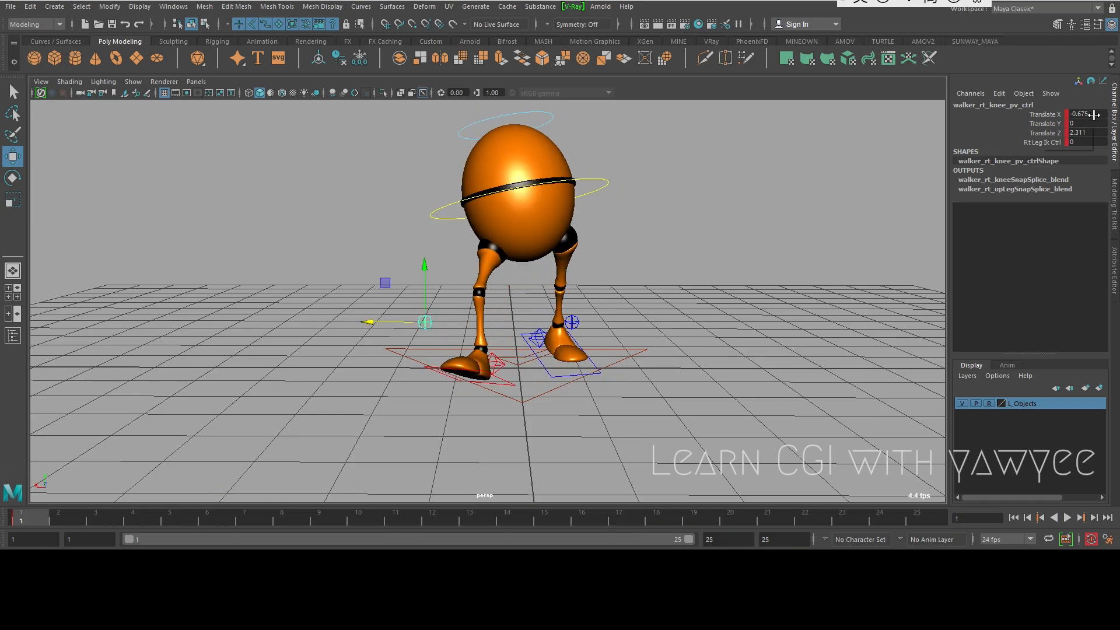
- Set the left knee pole vector control's Translate X to 0.675 at frame 1 and key it
{"action": "left_click", "coordinate": [576, 322]}
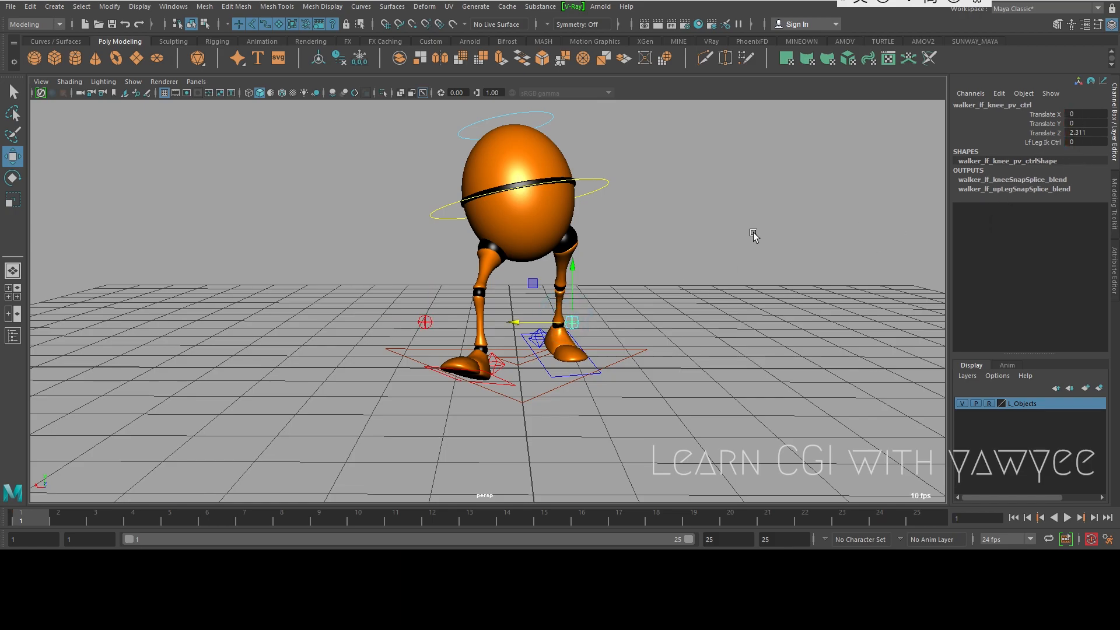
{"action": "left_click", "coordinate": [1086, 114]}
{"action": "type", "text": "0.675"}
{"action": "key", "text": "Return"}
{"action": "mouse_move", "coordinate": [757, 216]}
{"action": "left_mouse_down", "text": "alt"}
{"action": "mouse_move", "coordinate": [702, 218]}
{"action": "mouse_move", "coordinate": [747, 234]}
{"action": "left_mouse_up", "text": "alt"}
{"action": "key", "text": "s"}
{"action": "left_click_drag", "start_coordinate": [617, 322], "coordinate": [603, 319], "text": "alt"}
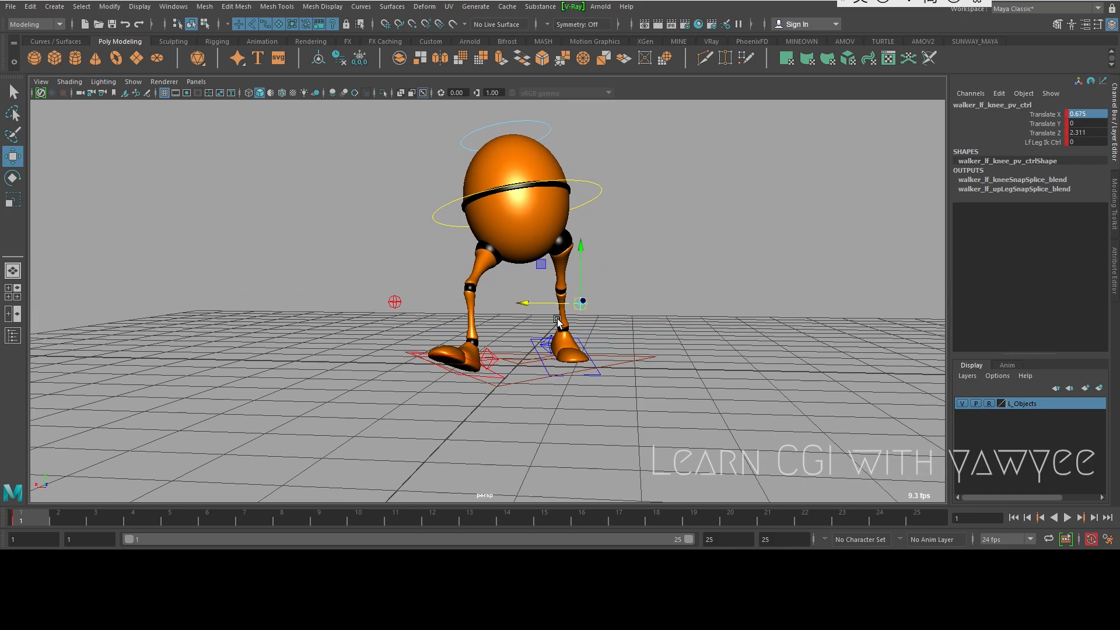
- Play back the walk cycle to check the outward direction of both knees
{"action": "key", "text": "alt+v"}
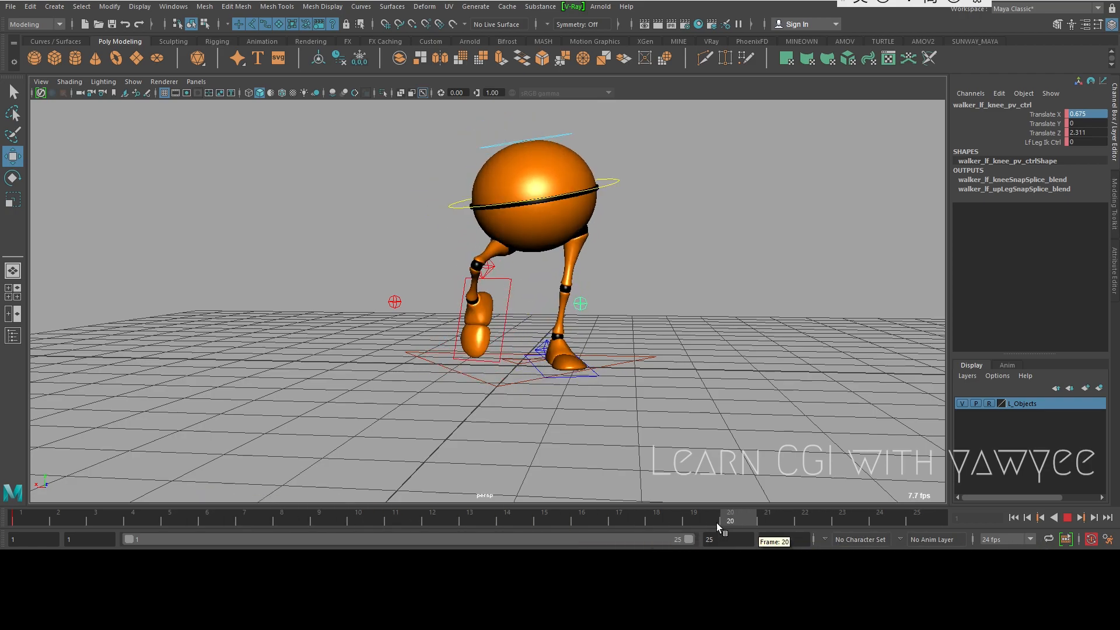
{"action": "key", "text": "Escape"}
{"action": "left_click_drag", "start_coordinate": [642, 400], "coordinate": [667, 411], "text": "alt"}
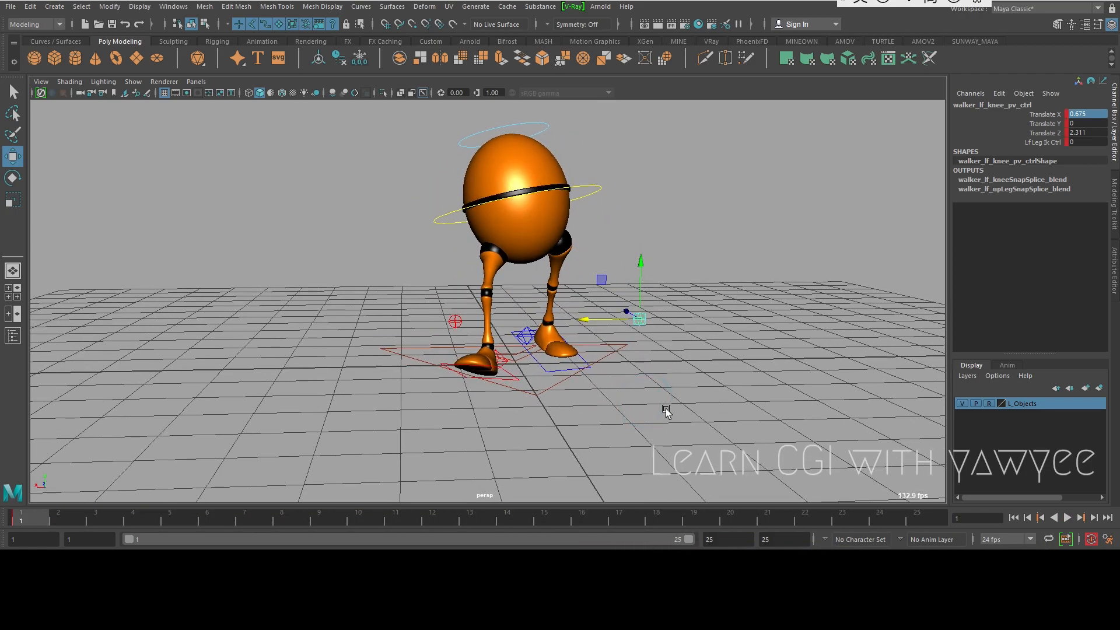
- Tilt the raised right foot at frame 19 by setting its heel control's Rotate Z to about -24
{"action": "left_click_drag", "start_coordinate": [537, 374], "coordinate": [495, 348], "text": "alt"}
{"action": "left_click", "coordinate": [480, 375]}
{"action": "right_click_drag", "start_coordinate": [496, 348], "coordinate": [532, 362], "text": "alt"}
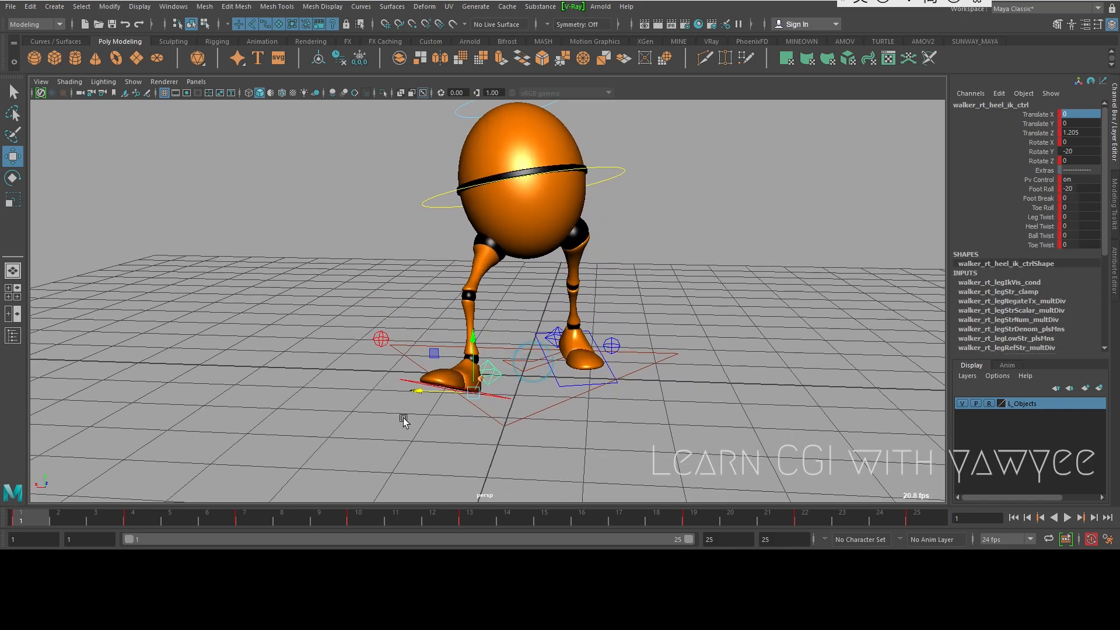
{"action": "left_click_drag", "start_coordinate": [71, 513], "coordinate": [703, 540]}
{"action": "mouse_move", "coordinate": [666, 380]}
{"action": "left_mouse_down", "text": "alt"}
{"action": "mouse_move", "coordinate": [655, 374]}
{"action": "mouse_move", "coordinate": [683, 375]}
{"action": "left_mouse_up", "text": "alt"}
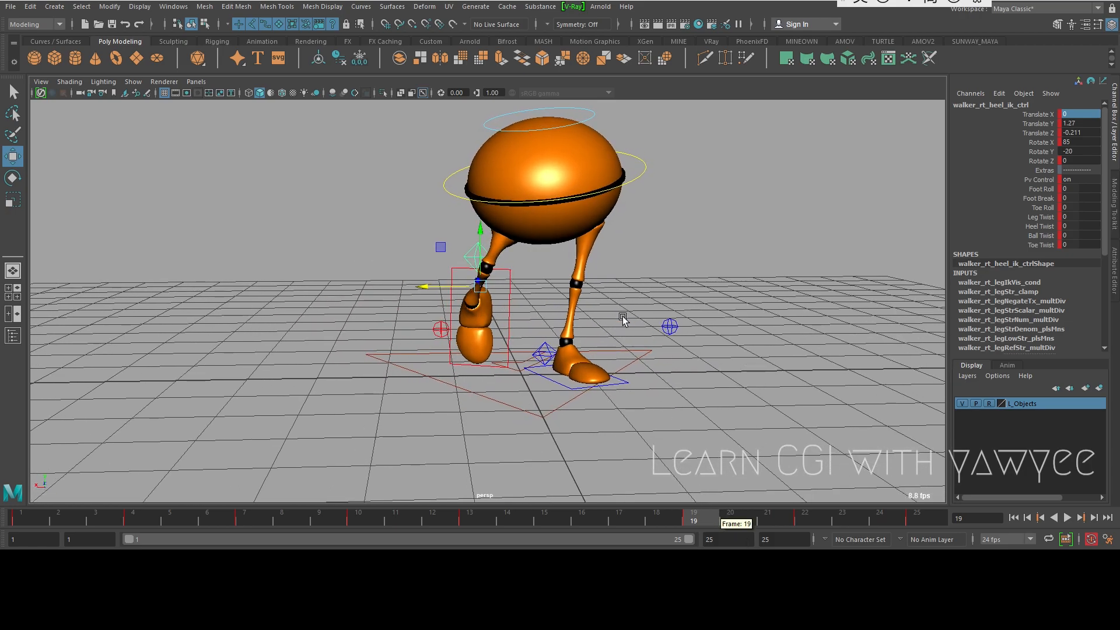
{"action": "key", "text": "e"}
{"action": "mouse_move", "coordinate": [513, 290]}
{"action": "left_mouse_down"}
{"action": "mouse_move", "coordinate": [532, 296]}
{"action": "mouse_move", "coordinate": [520, 300]}
{"action": "left_mouse_up"}
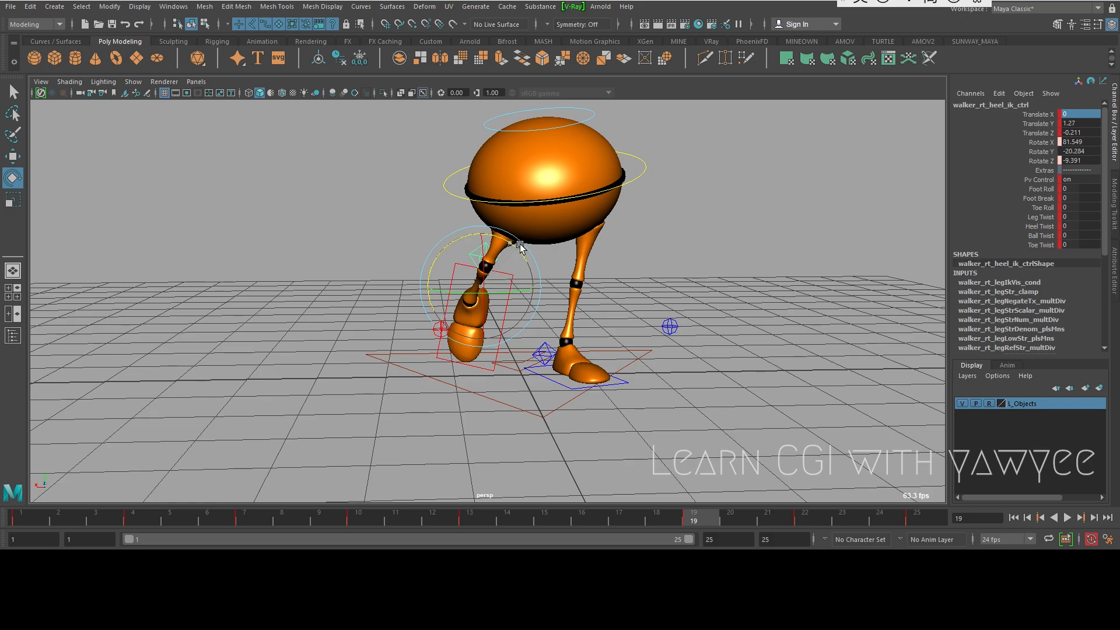
{"action": "left_click", "coordinate": [1034, 161]}
{"action": "middle_click_drag", "start_coordinate": [667, 248], "coordinate": [655, 245]}
{"action": "left_click_drag", "start_coordinate": [741, 250], "coordinate": [604, 227], "text": "alt"}
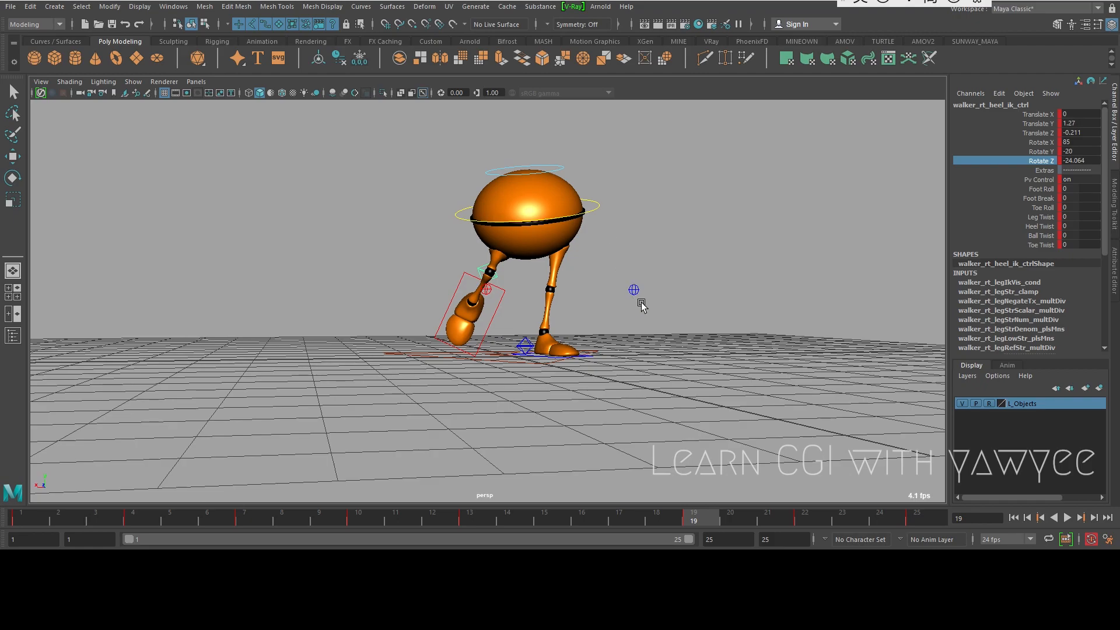
{"action": "left_click_drag", "start_coordinate": [642, 306], "coordinate": [649, 305], "text": "alt"}
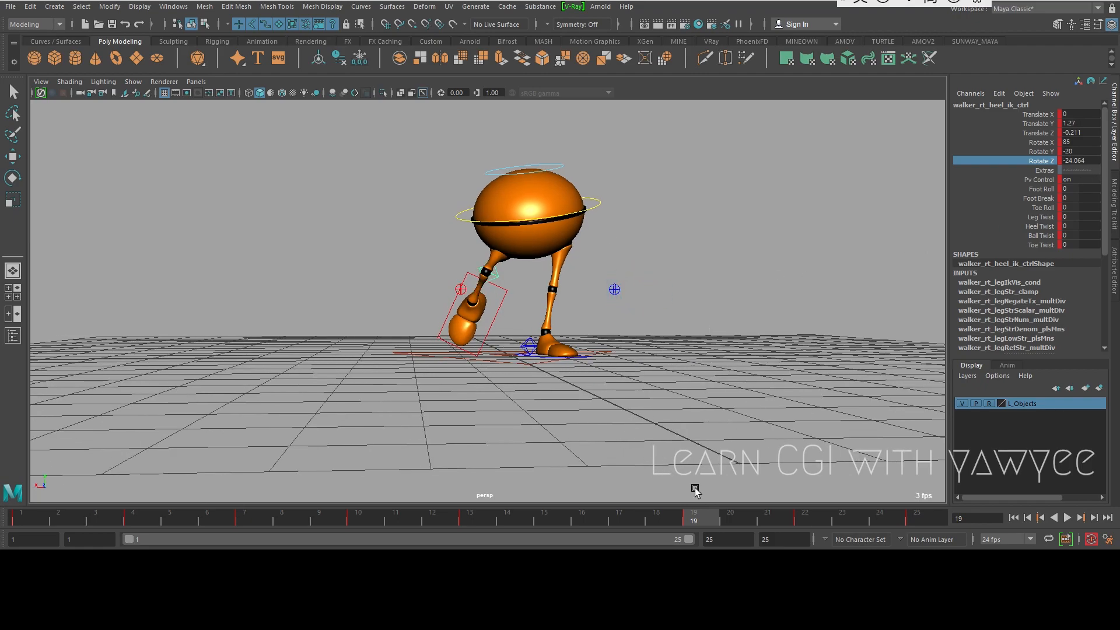
- Play back the cycle to check the right foot's tilt and inspect the raised left foot at frame 7
{"action": "key", "text": "alt+v"}
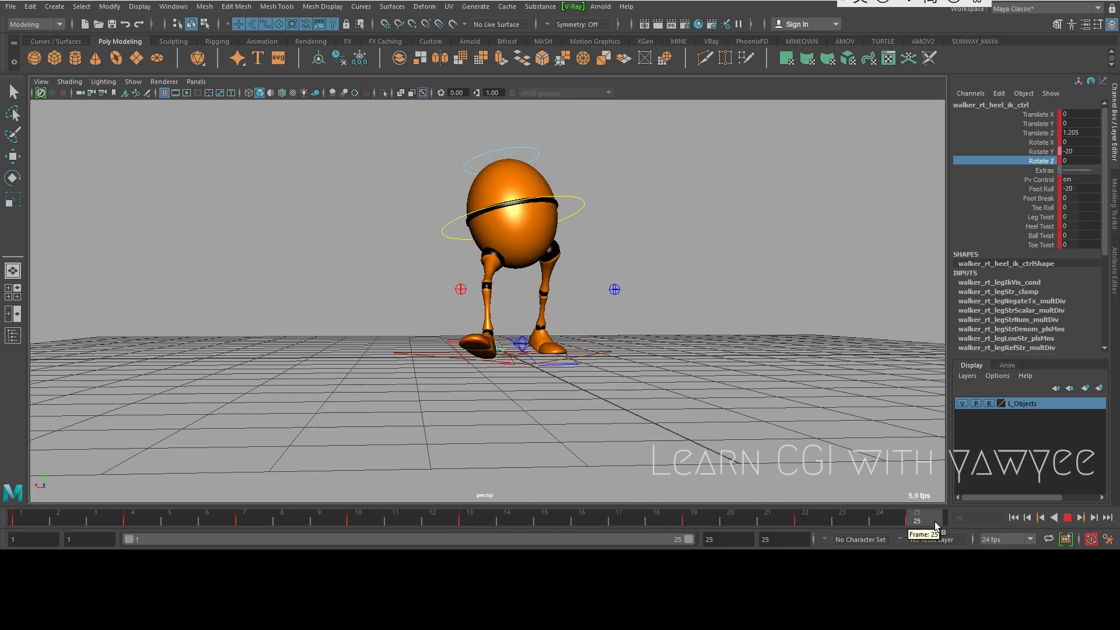
{"action": "key", "text": "alt+v"}
{"action": "left_click_drag", "start_coordinate": [788, 353], "coordinate": [629, 324], "text": "alt"}
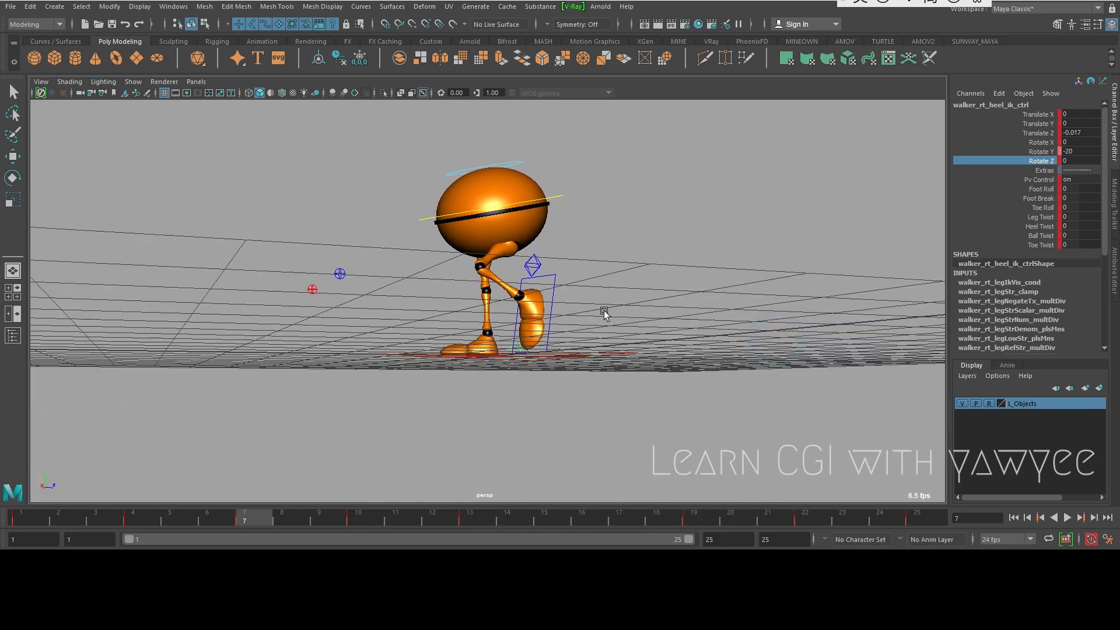
- Tilt the left foot at frame 10 by setting its heel control's Rotate Z to 24
{"action": "left_click", "coordinate": [533, 264]}
{"action": "left_click_drag", "start_coordinate": [531, 266], "coordinate": [601, 294], "text": "alt"}
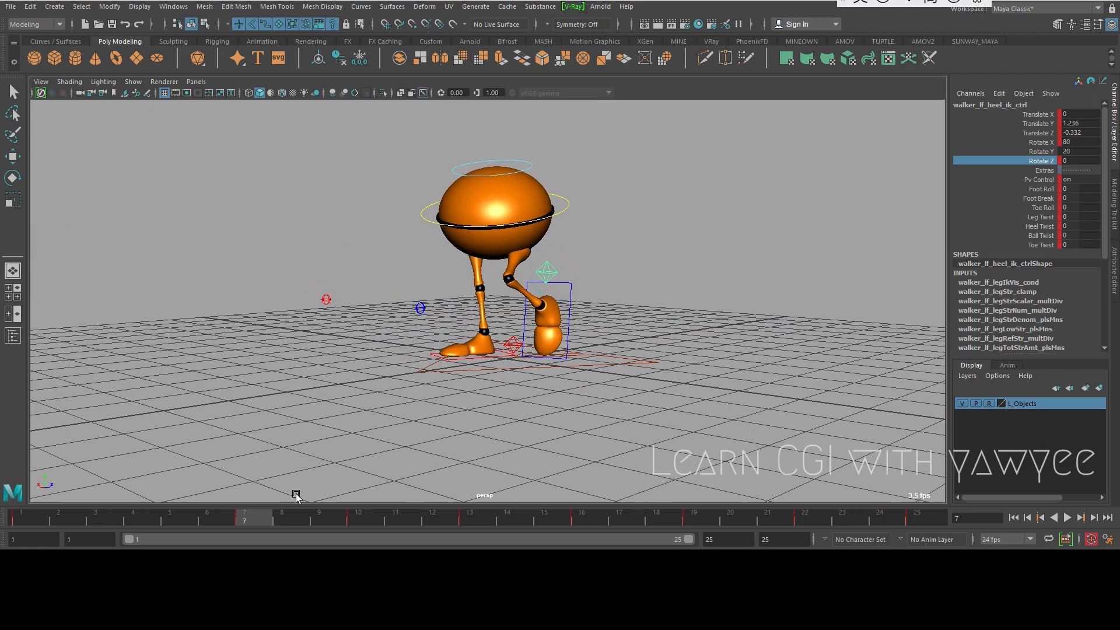
{"action": "left_click_drag", "start_coordinate": [321, 514], "coordinate": [358, 515]}
{"action": "left_click_drag", "start_coordinate": [435, 457], "coordinate": [662, 332], "text": "alt"}
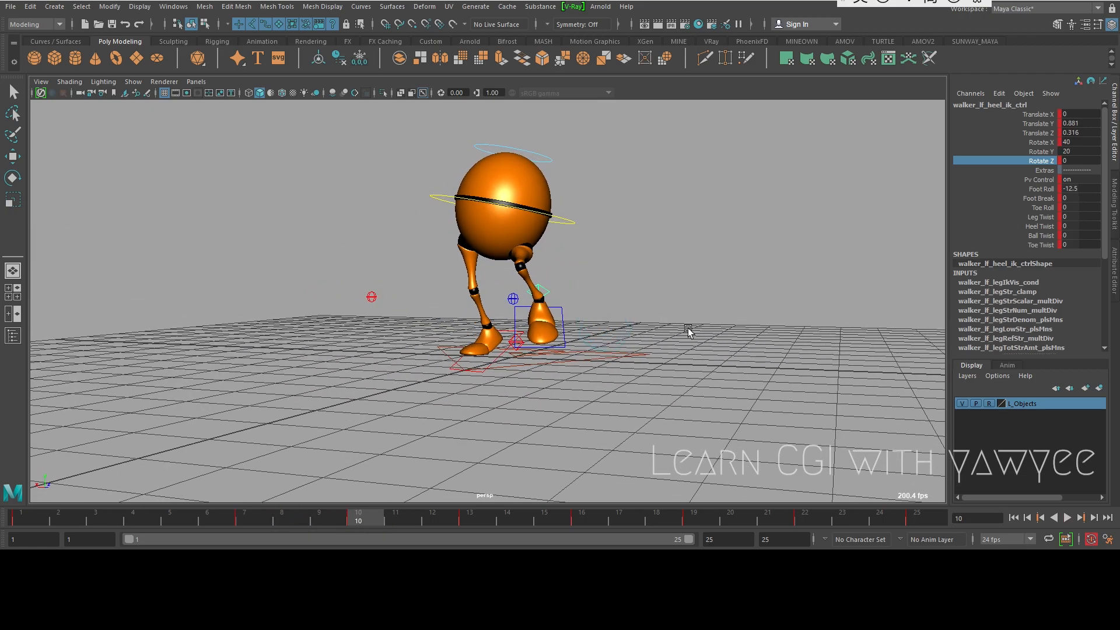
{"action": "double_click", "coordinate": [1072, 161]}
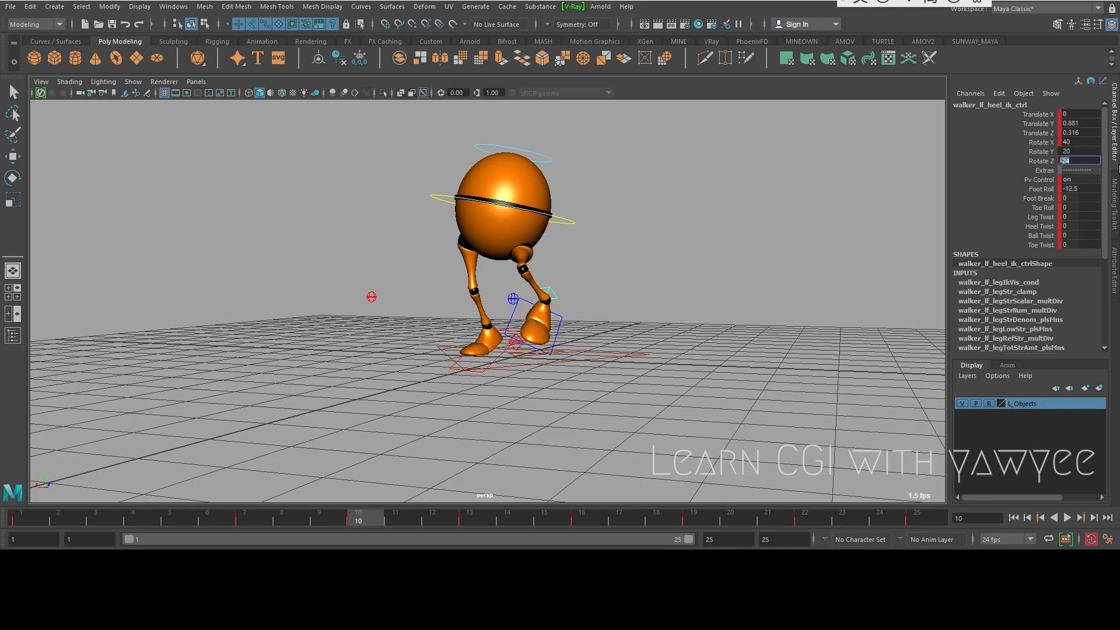
{"action": "left_click_drag", "start_coordinate": [621, 282], "coordinate": [497, 299], "text": "alt"}
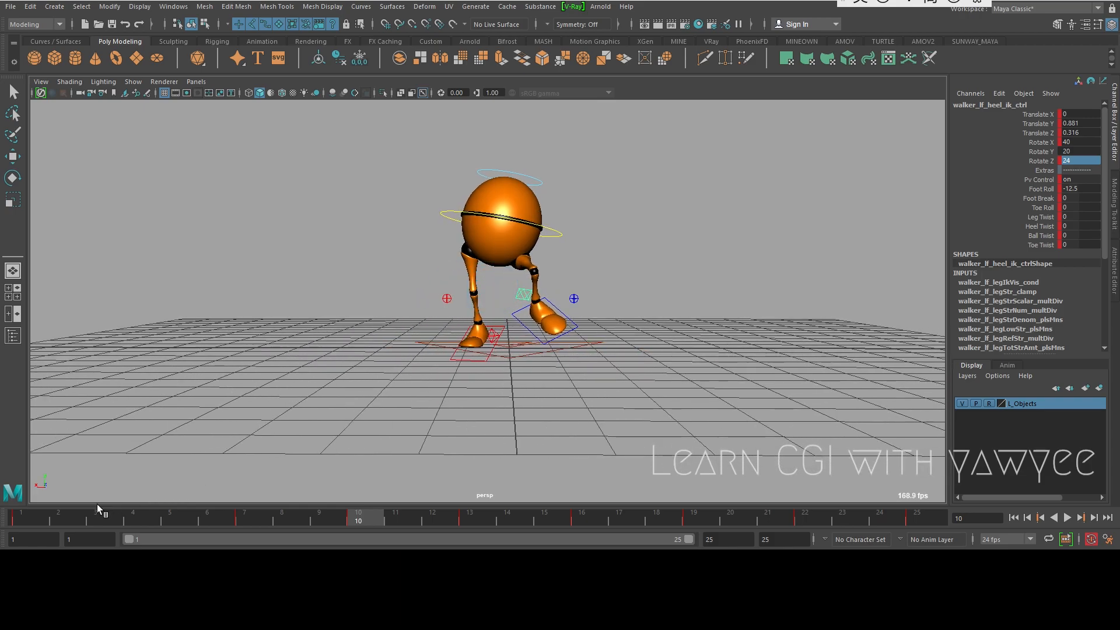
- Play back the walk cycle from frame 1 and inspect the feet up close at frame 2
{"action": "left_click", "coordinate": [21, 518]}
{"action": "key", "text": "alt+v"}
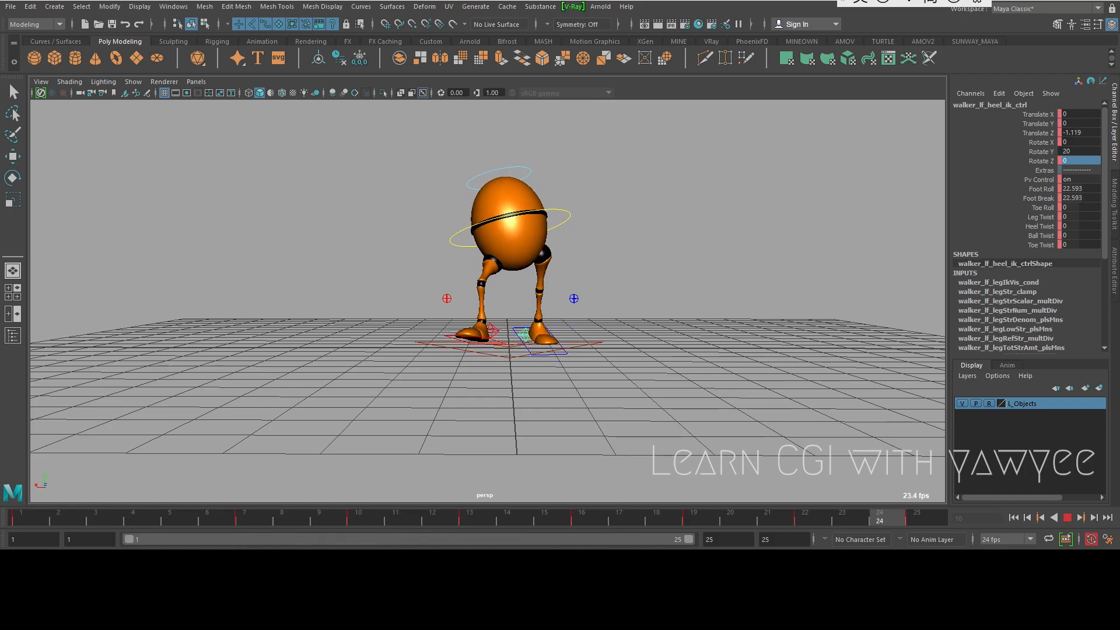
{"action": "left_click", "coordinate": [67, 520]}
{"action": "left_click_drag", "start_coordinate": [519, 297], "coordinate": [610, 299], "text": "alt"}
{"action": "left_click_drag", "start_coordinate": [423, 279], "coordinate": [478, 292], "text": "alt"}
{"action": "right_click_drag", "start_coordinate": [484, 294], "coordinate": [667, 346], "text": "alt"}
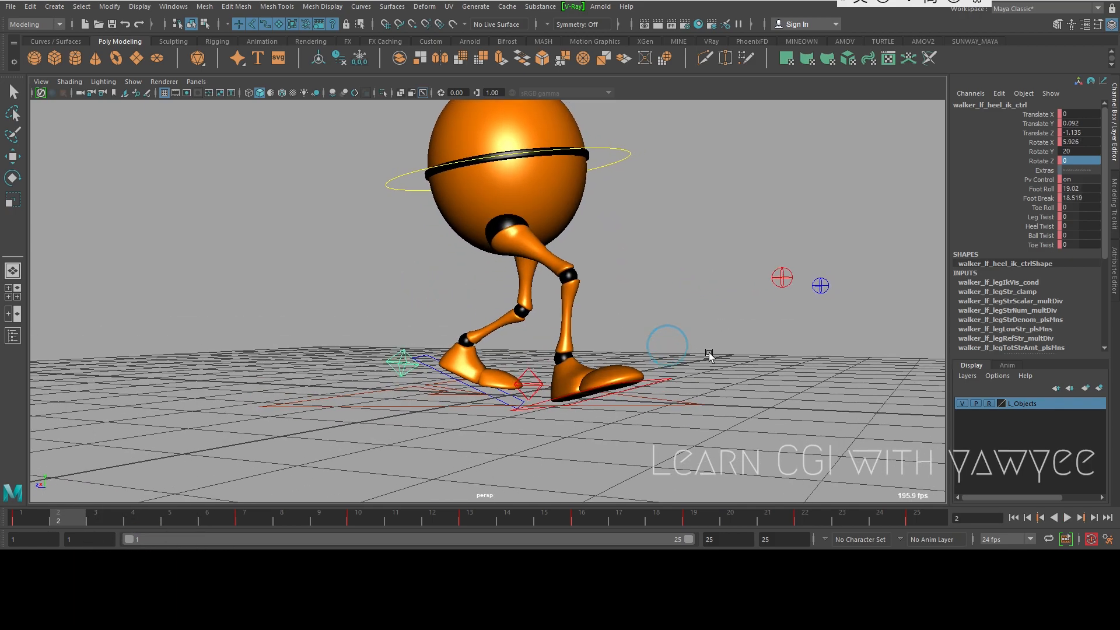
- Try adjusting the right heel control's Toe Roll at frame 1
{"action": "mouse_move", "coordinate": [34, 516]}
{"action": "left_mouse_down"}
{"action": "mouse_move", "coordinate": [160, 522]}
{"action": "mouse_move", "coordinate": [36, 519]}
{"action": "left_mouse_up"}
{"action": "left_click_drag", "start_coordinate": [680, 340], "coordinate": [670, 233], "text": "alt"}
{"action": "left_click", "coordinate": [544, 378]}
{"action": "key", "text": "e"}
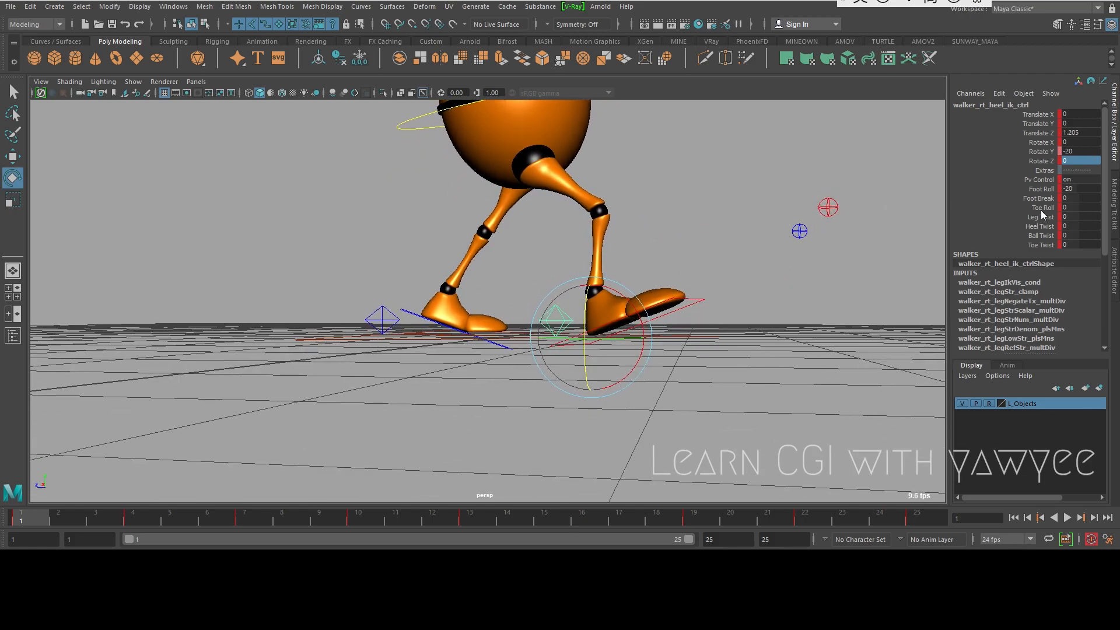
{"action": "left_click", "coordinate": [1042, 208]}
{"action": "middle_click_drag", "start_coordinate": [712, 243], "coordinate": [637, 250]}
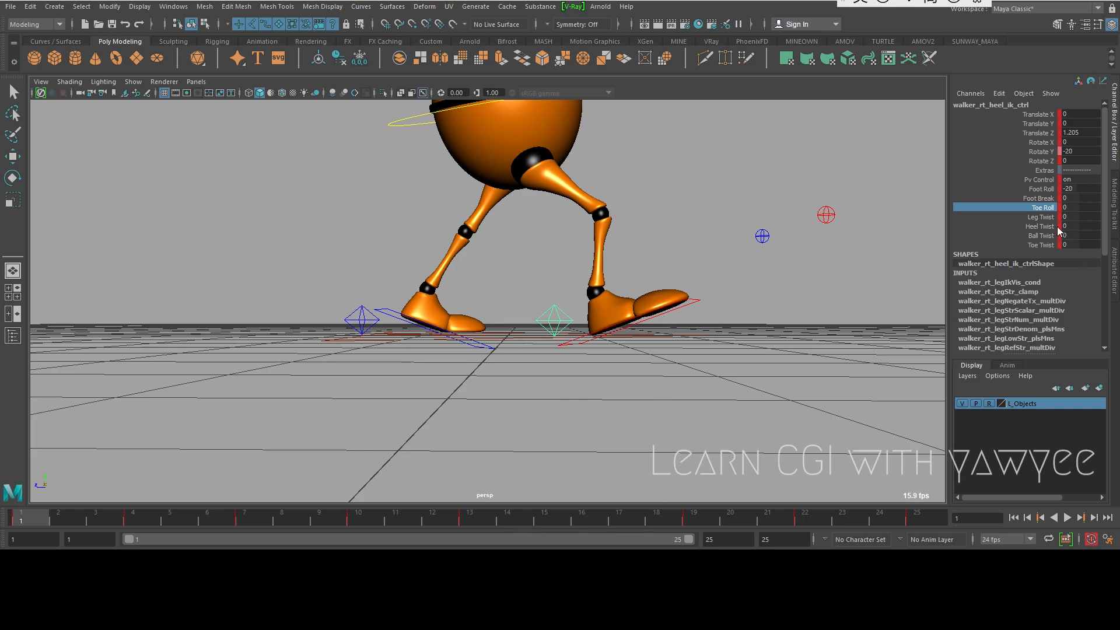
- Break the connections on the right heel control's Toe Roll at frame 1 to clear its existing keys
{"action": "right_click", "coordinate": [1046, 211]}
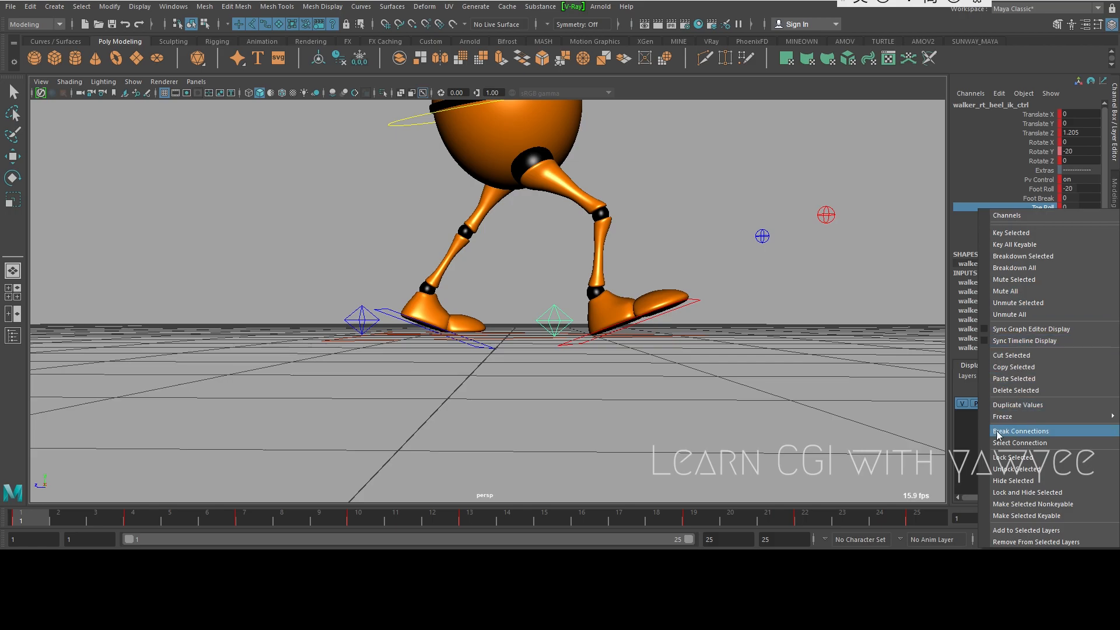
{"action": "left_click", "coordinate": [1015, 434]}
{"action": "right_click", "coordinate": [805, 518]}
{"action": "mouse_move", "coordinate": [846, 444]}
{"action": "left_click", "coordinate": [965, 461]}
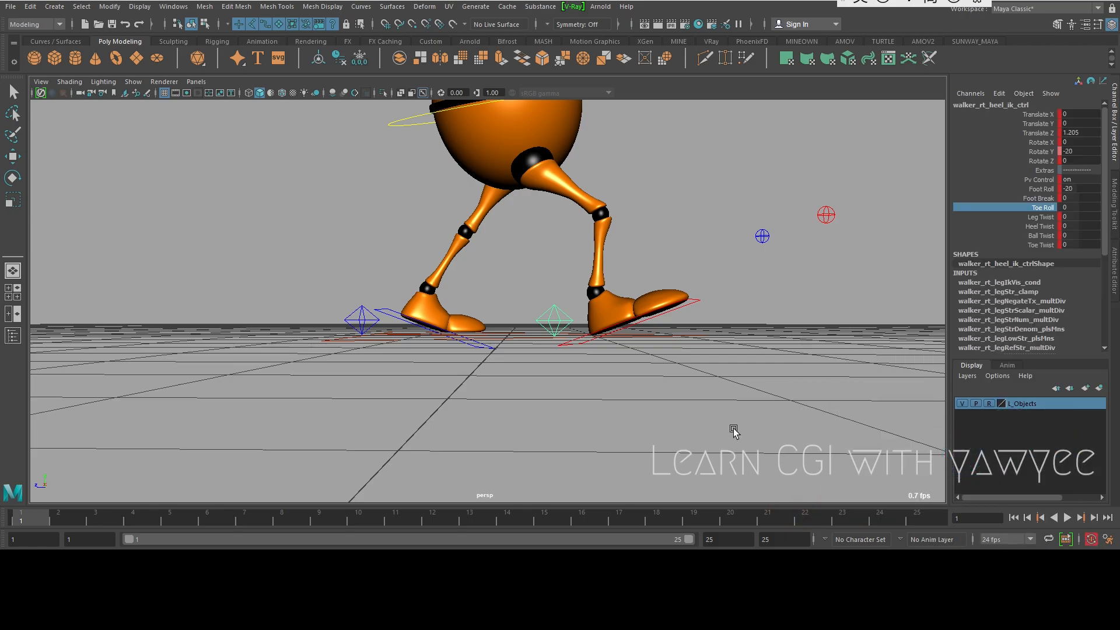
- Bend the right toes up at frame 1 by setting the heel control's Toe Roll to -20.8 and keying it
{"action": "right_click_drag", "start_coordinate": [680, 330], "coordinate": [623, 332], "text": "alt"}
{"action": "left_click_drag", "start_coordinate": [623, 333], "coordinate": [598, 346], "text": "alt"}
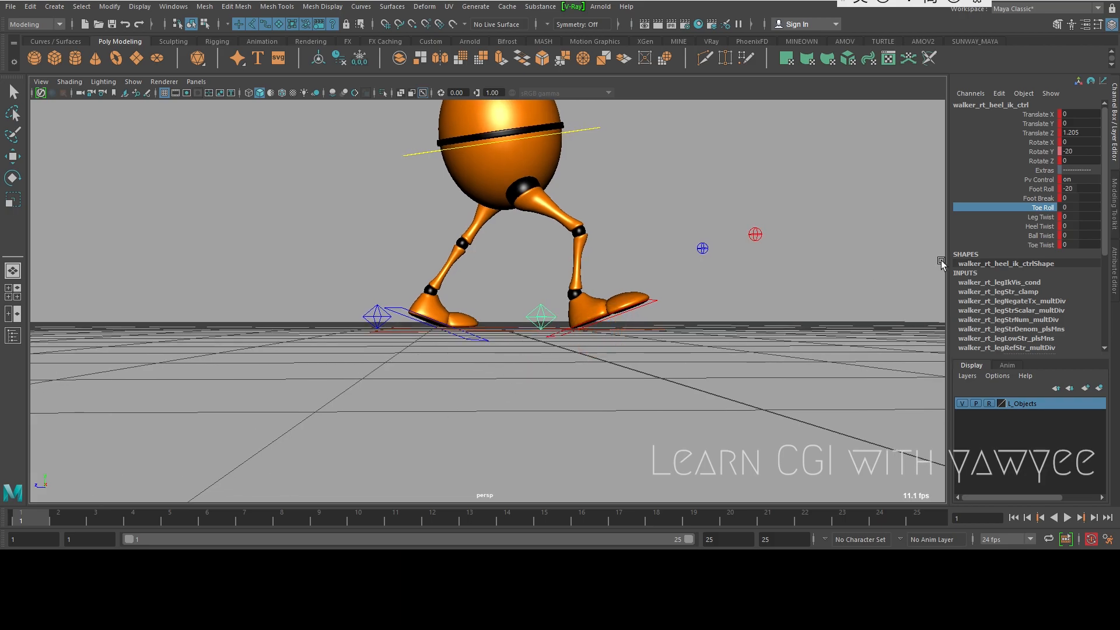
{"action": "middle_click_drag", "start_coordinate": [741, 269], "coordinate": [620, 280]}
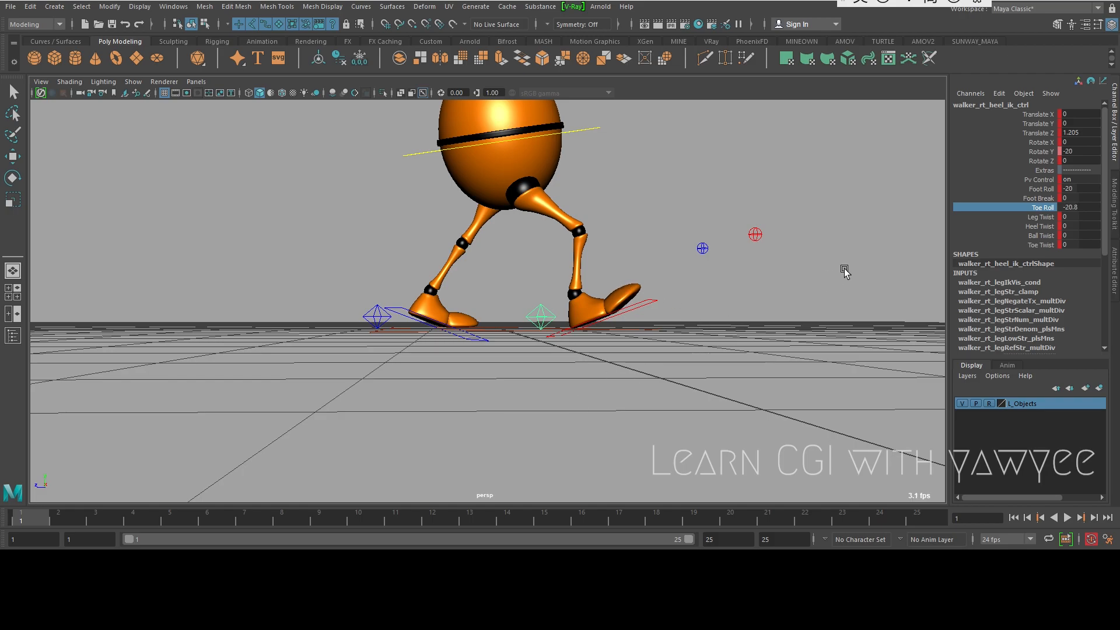
{"action": "right_click", "coordinate": [1043, 211]}
{"action": "left_click", "coordinate": [1004, 232]}
- Key the same right Toe Roll value of -20.8 at frame 25 so the cycle loops
{"action": "left_click_drag", "start_coordinate": [143, 503], "coordinate": [919, 518]}
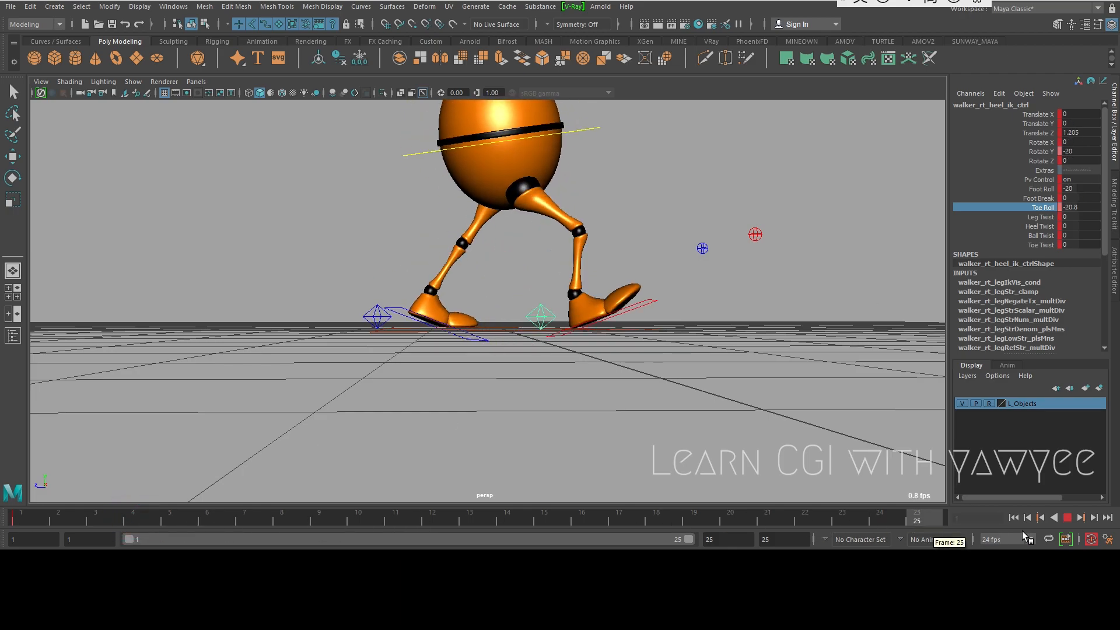
{"action": "right_click", "coordinate": [1038, 211]}
{"action": "left_click", "coordinate": [1015, 232]}
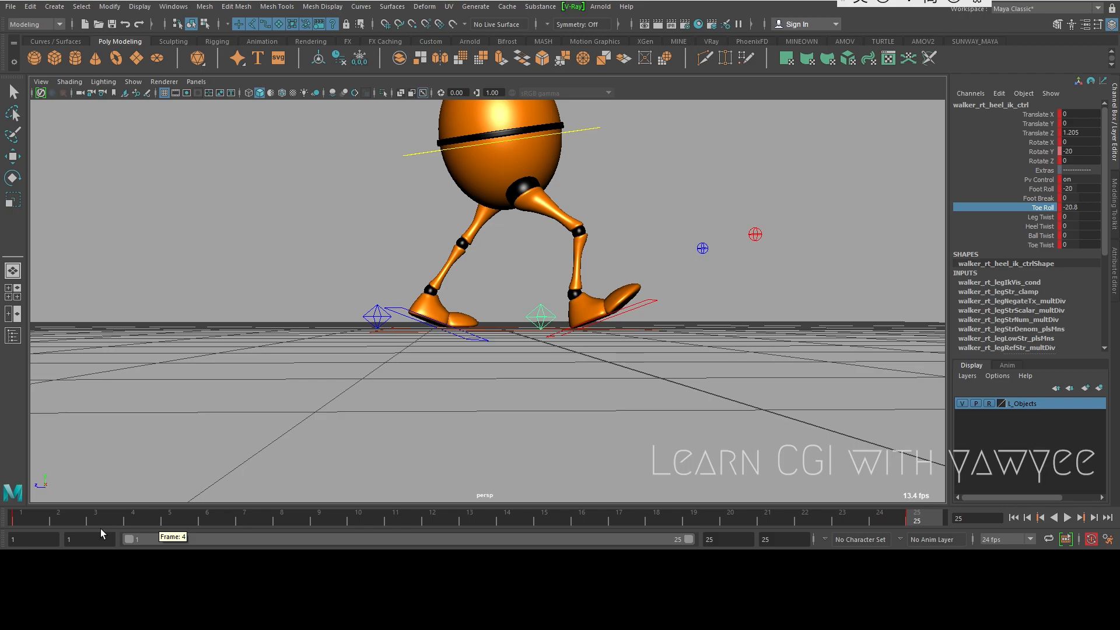
- Flatten the right toes at frame 7 by setting the heel control's Toe Roll to 0
{"action": "left_click_drag", "start_coordinate": [49, 518], "coordinate": [133, 518]}
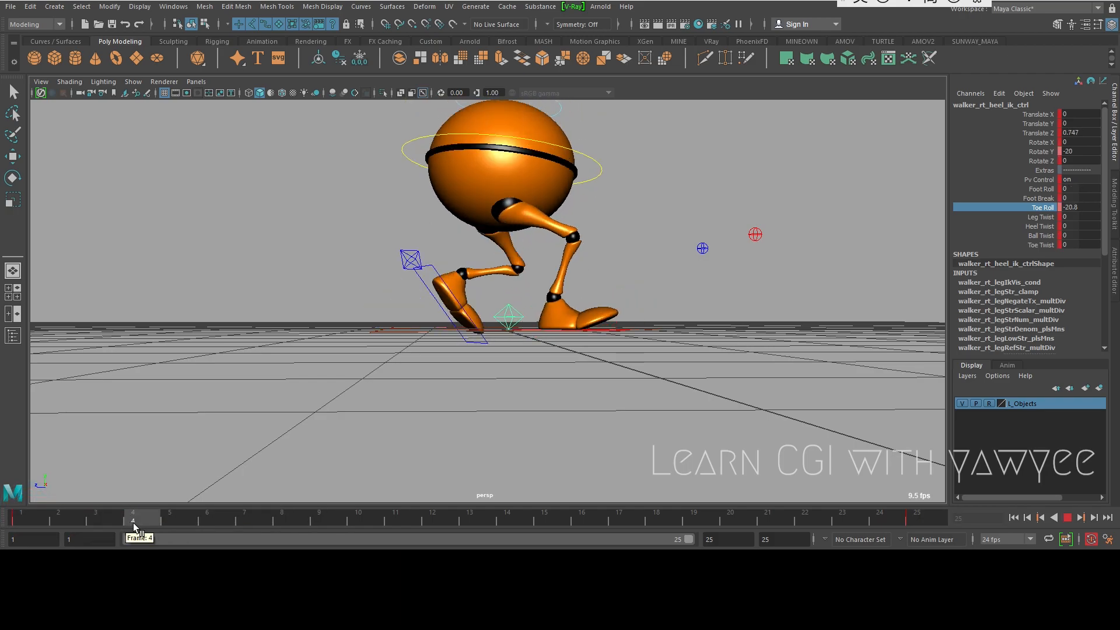
{"action": "double_click", "coordinate": [1075, 206]}
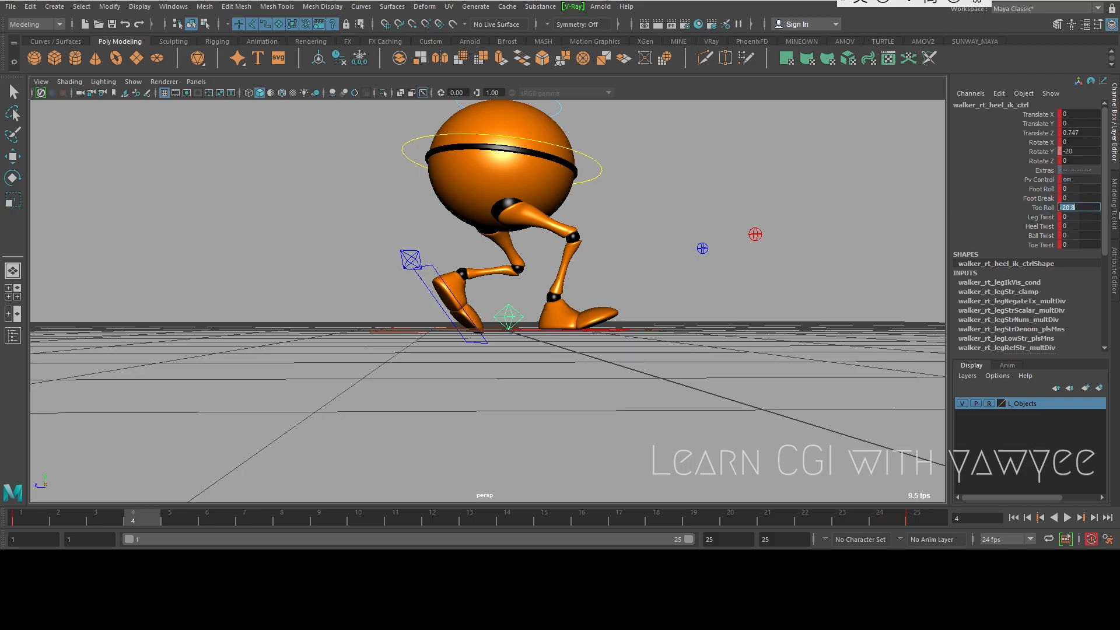
{"action": "left_click_drag", "start_coordinate": [155, 521], "coordinate": [244, 521]}
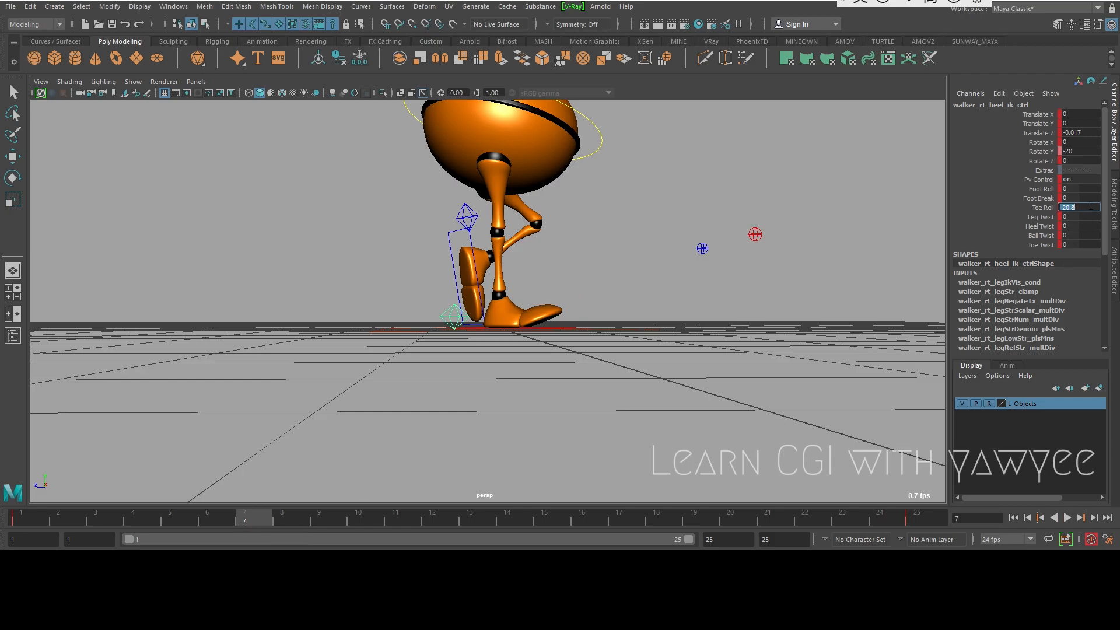
{"action": "type", "text": "0"}
{"action": "key", "text": "Return"}
- Keep the right toes flat at frame 13 by setting the heel control's Toe Roll to 0
{"action": "mouse_move", "coordinate": [638, 230]}
{"action": "right_mouse_down", "text": "alt"}
{"action": "mouse_move", "coordinate": [590, 230]}
{"action": "mouse_move", "coordinate": [615, 231]}
{"action": "right_mouse_up", "text": "alt"}
{"action": "left_click", "coordinate": [33, 516]}
{"action": "left_click_drag", "start_coordinate": [36, 518], "coordinate": [473, 518]}
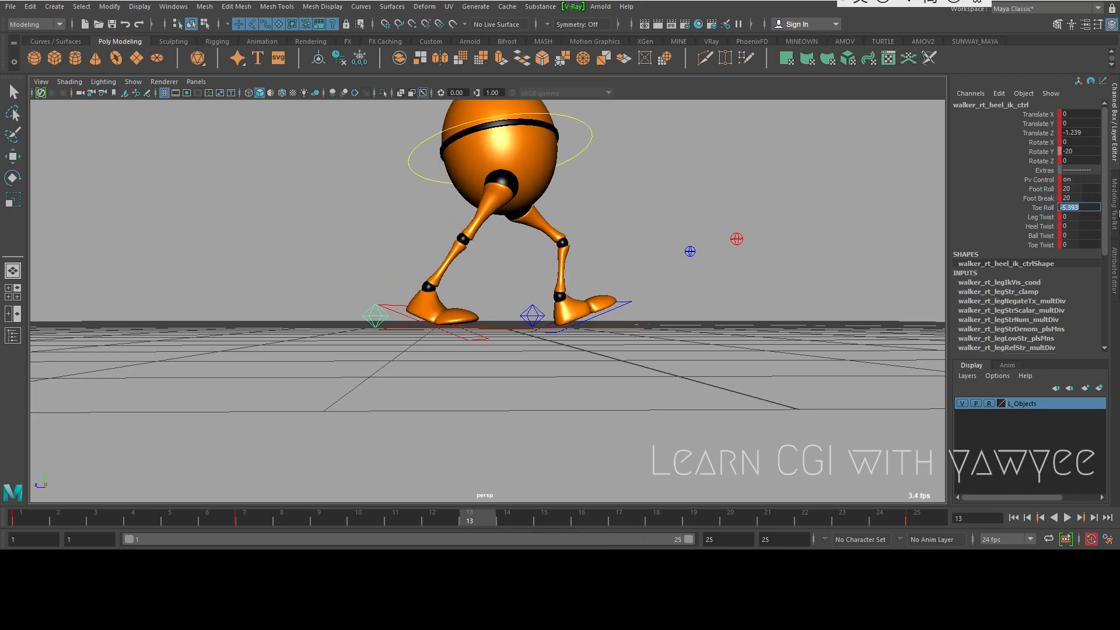
{"action": "type", "text": "0"}
{"action": "key", "text": "Return"}
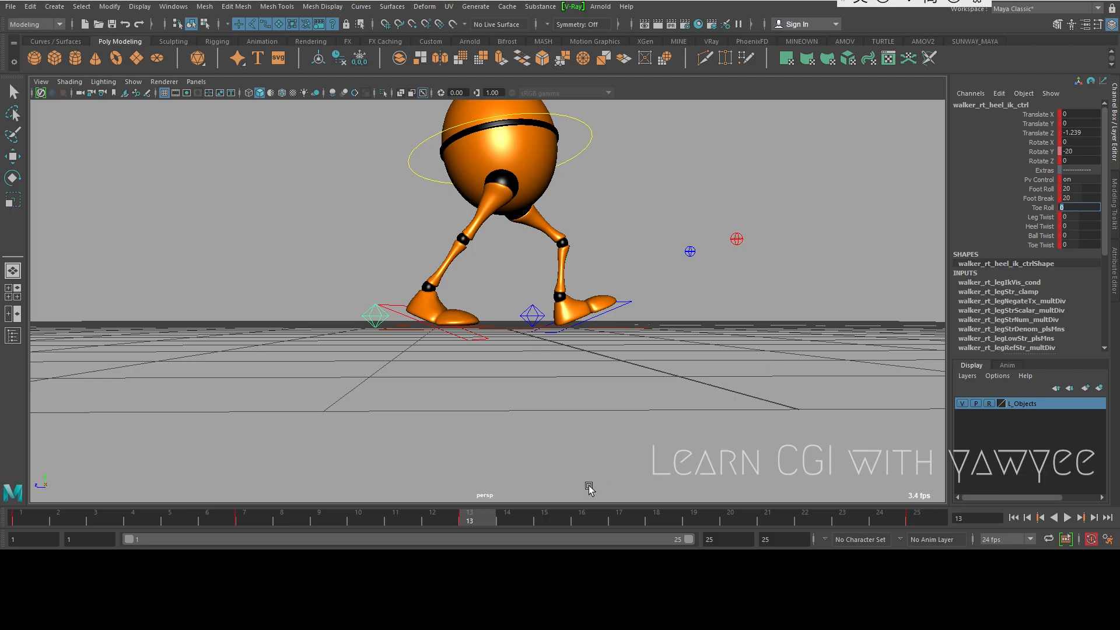
- Bend the raised right foot's toes at frame 19 by keying Toe Roll and increasing it to 47.5
{"action": "left_click_drag", "start_coordinate": [480, 520], "coordinate": [542, 524]}
{"action": "left_click_drag", "start_coordinate": [604, 525], "coordinate": [703, 525]}
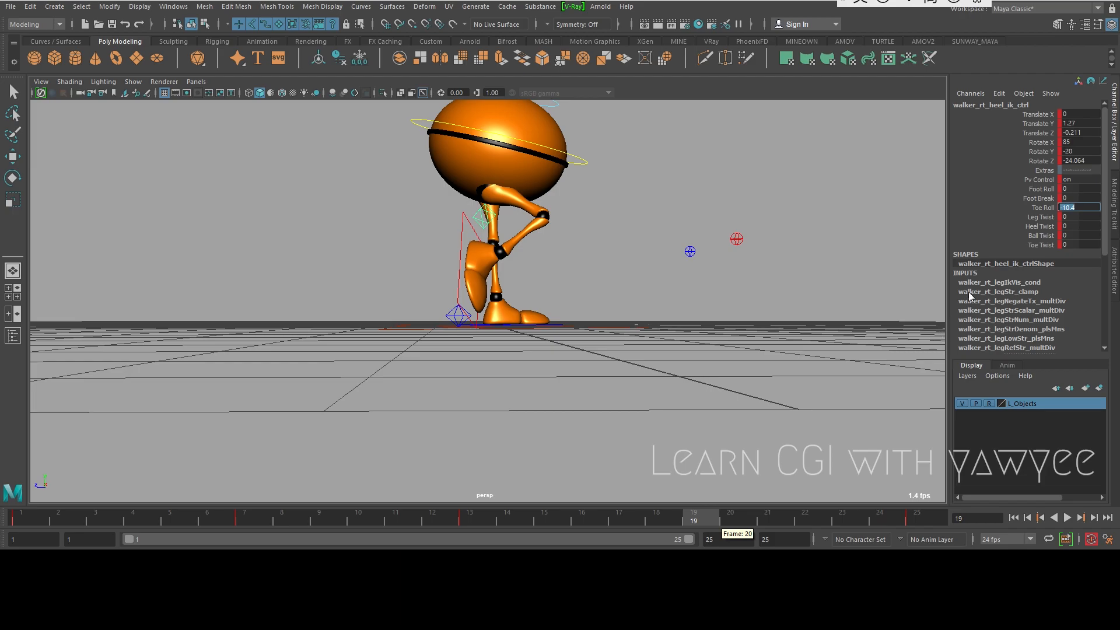
{"action": "left_click", "coordinate": [1039, 208]}
{"action": "middle_click_drag", "start_coordinate": [835, 242], "coordinate": [1100, 263]}
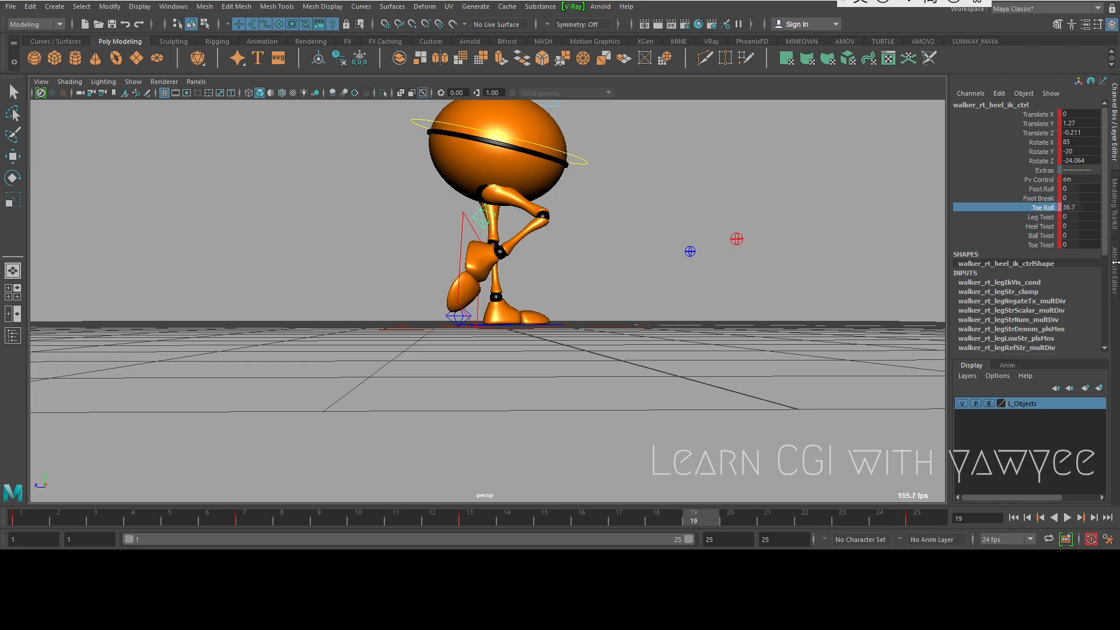
{"action": "right_click", "coordinate": [1052, 212]}
{"action": "left_click", "coordinate": [1015, 234]}
{"action": "scroll", "coordinate": [671, 316], "scroll_direction": "down", "scroll_amount": 1}
{"action": "scroll", "coordinate": [604, 313], "scroll_direction": "up", "scroll_amount": 1}
{"action": "key", "text": "alt+v"}
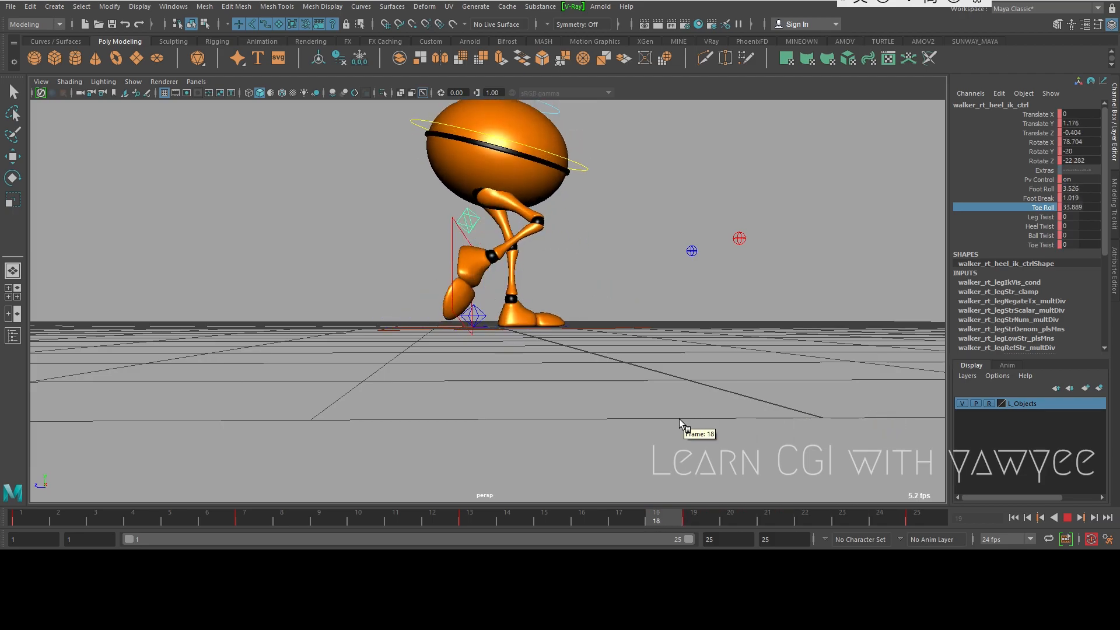
{"action": "key", "text": "Escape"}
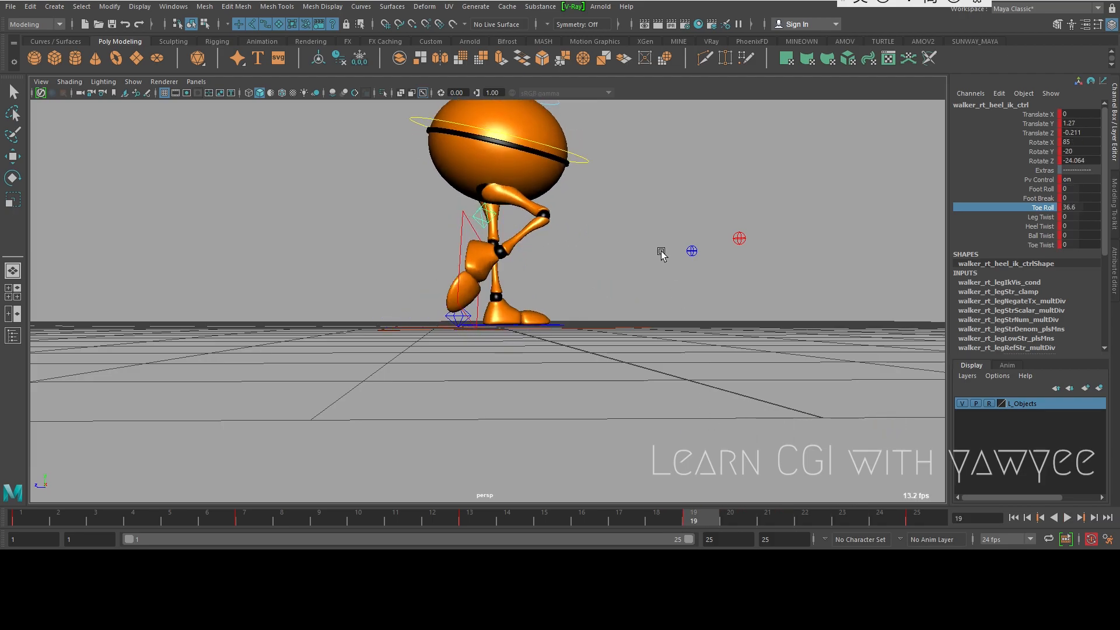
{"action": "middle_click_drag", "start_coordinate": [715, 239], "coordinate": [765, 236]}
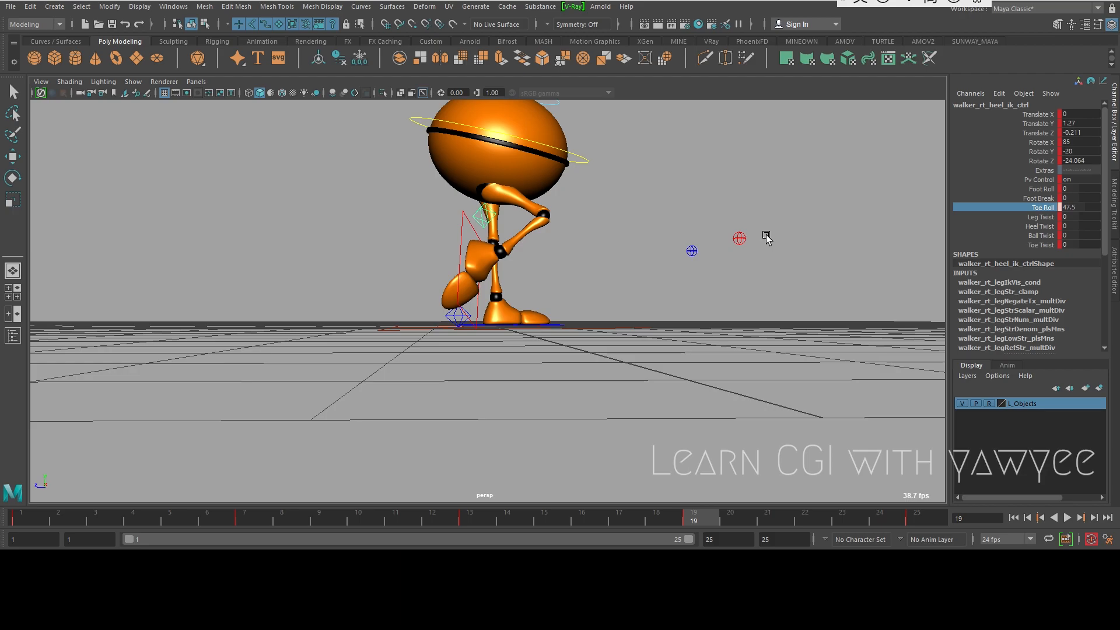
- Select the left heel control and break the connections on its Toe Roll at frame 1
{"action": "left_click_drag", "start_coordinate": [705, 312], "coordinate": [535, 332], "text": "alt"}
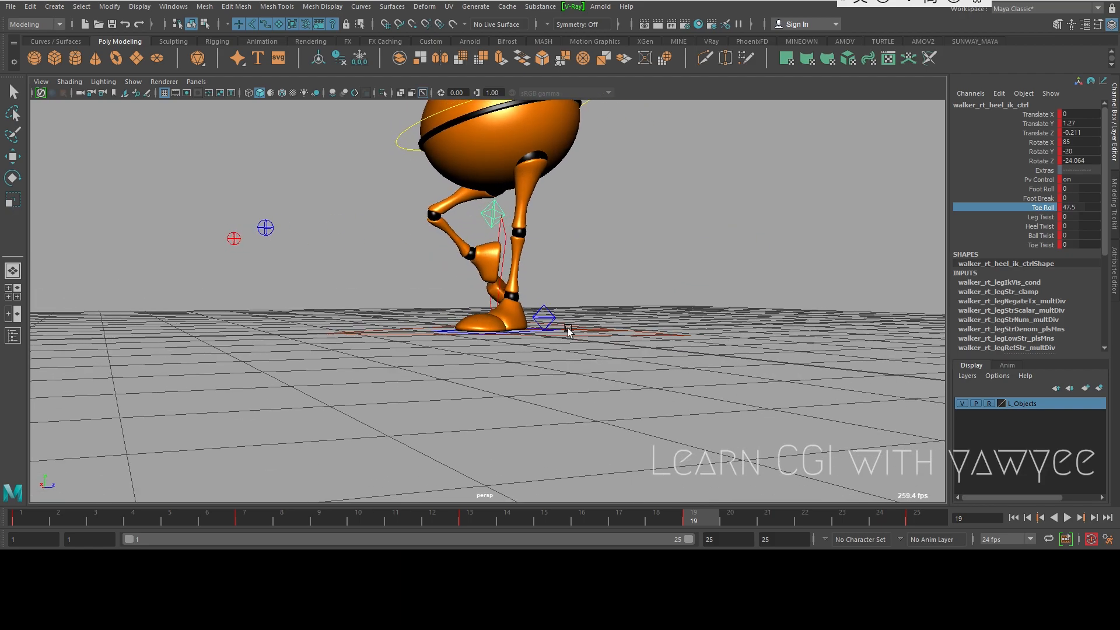
{"action": "left_click", "coordinate": [544, 312]}
{"action": "key", "text": "e"}
{"action": "left_click_drag", "start_coordinate": [647, 324], "coordinate": [602, 332], "text": "alt"}
{"action": "left_click", "coordinate": [536, 318]}
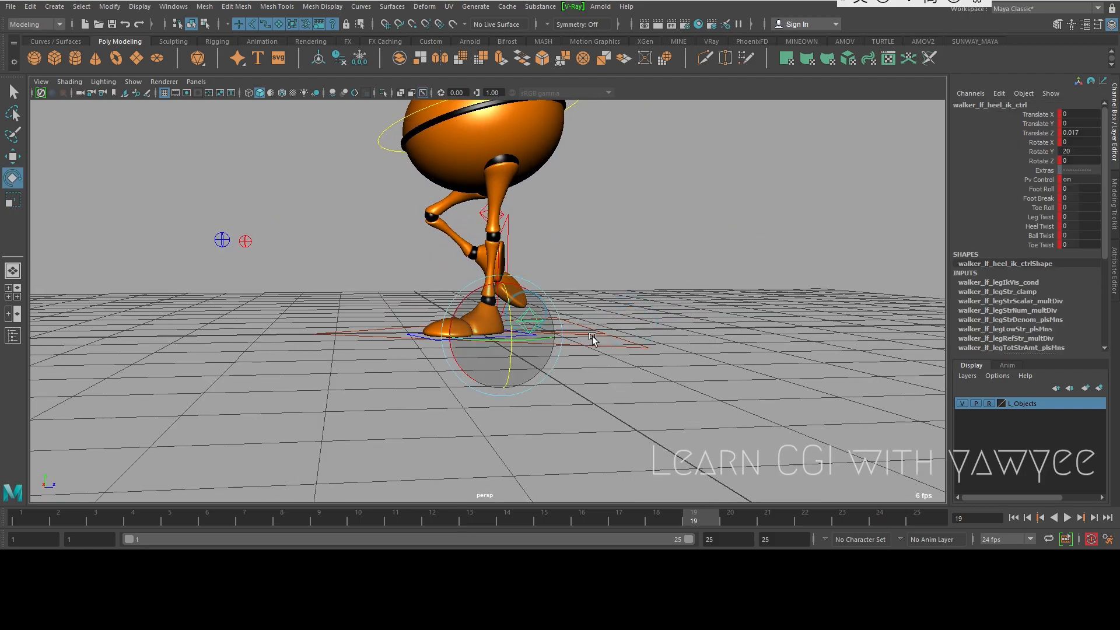
{"action": "left_click_drag", "start_coordinate": [330, 514], "coordinate": [21, 515]}
{"action": "left_click_drag", "start_coordinate": [533, 383], "coordinate": [693, 344], "text": "alt"}
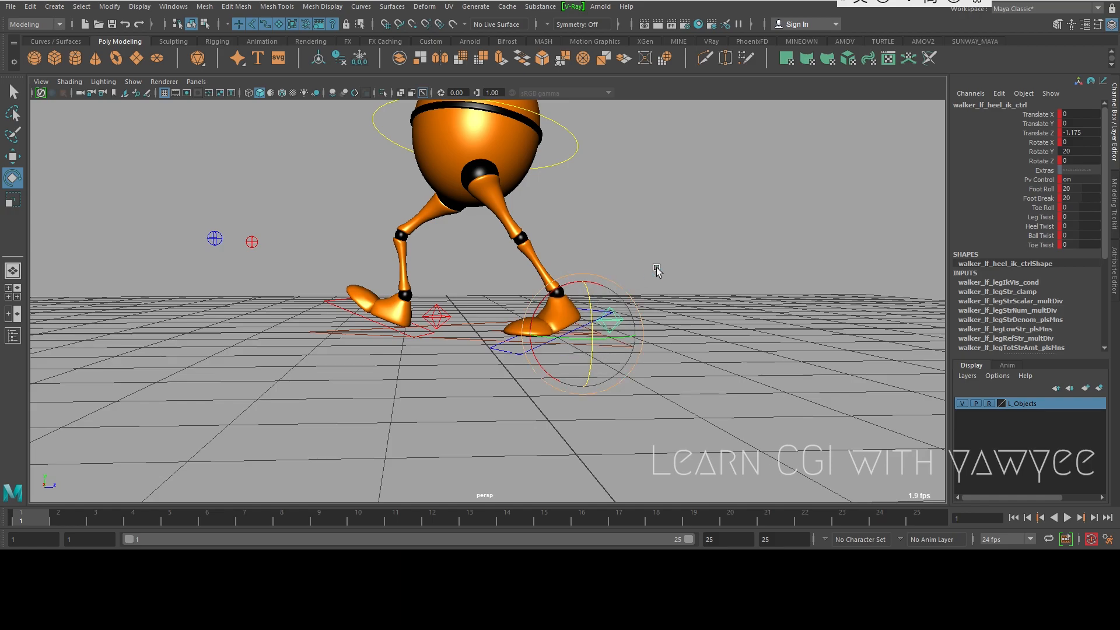
{"action": "left_click", "coordinate": [1043, 209]}
{"action": "right_click", "coordinate": [1045, 211]}
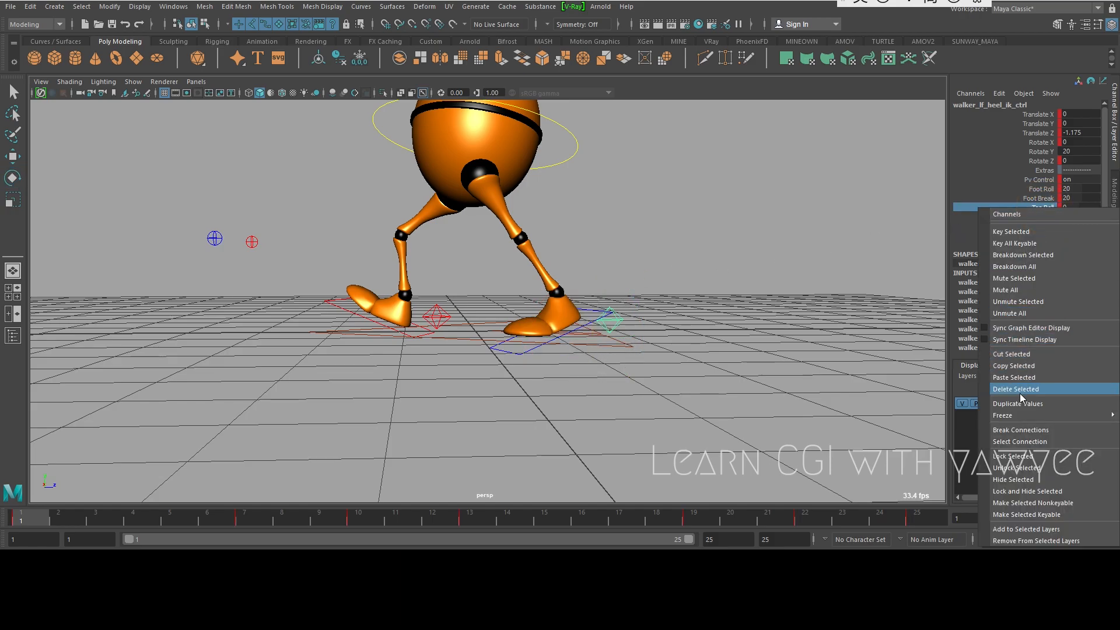
{"action": "left_click", "coordinate": [1014, 430]}
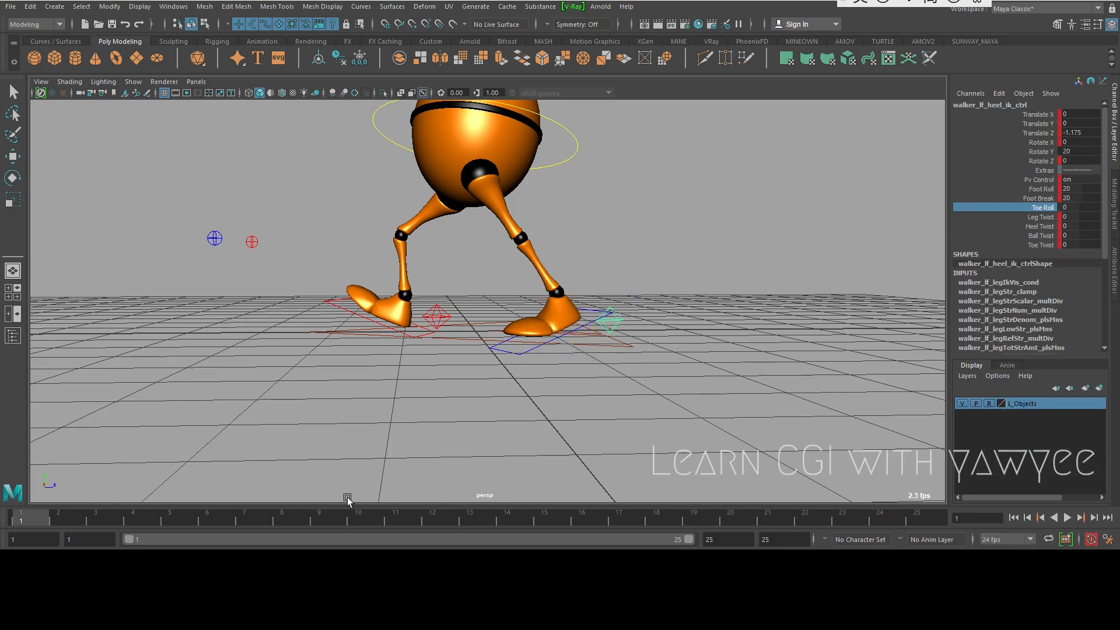
- Key the left heel control's Toe Roll at 0 on frames 1 and 25
{"action": "right_click", "coordinate": [1044, 208]}
{"action": "left_click", "coordinate": [1003, 230]}
{"action": "left_click", "coordinate": [932, 514]}
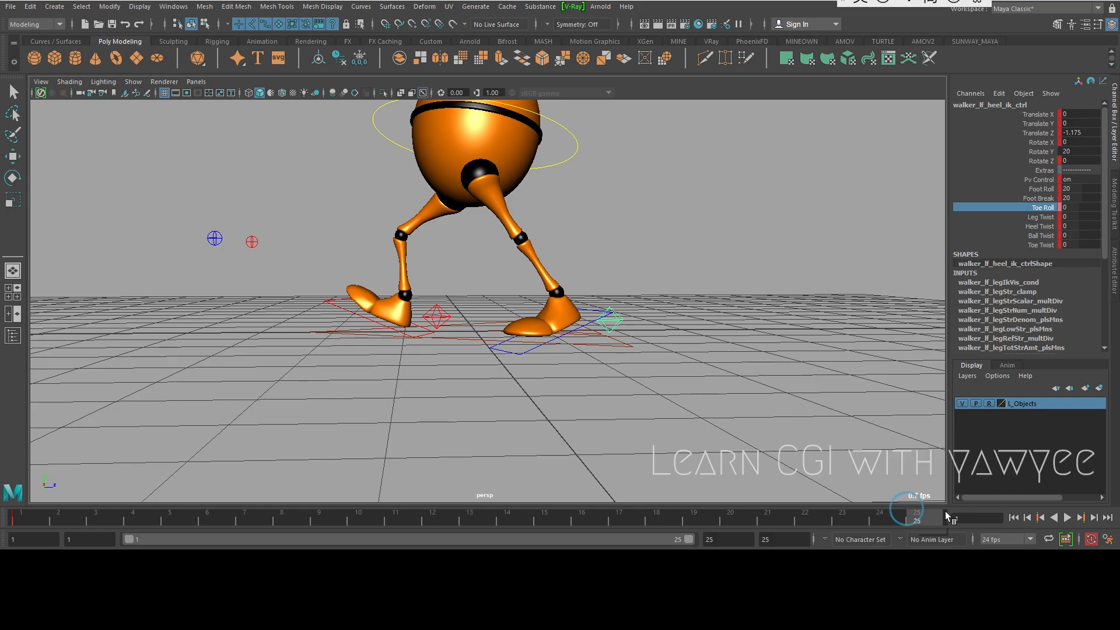
{"action": "right_click", "coordinate": [1027, 207]}
{"action": "left_click", "coordinate": [1019, 237]}
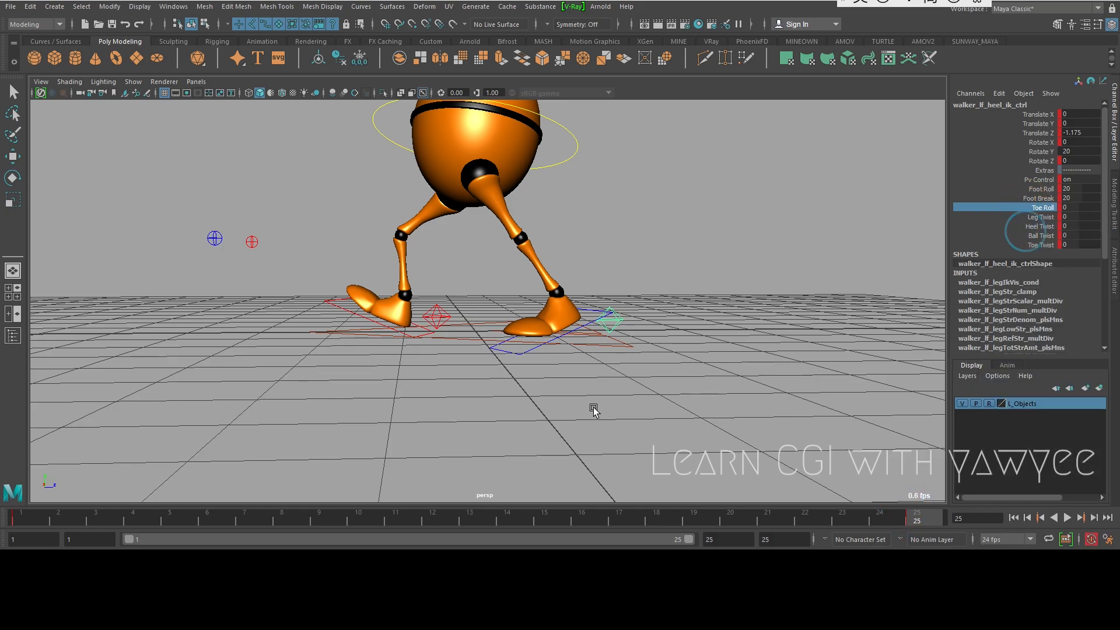
- Bend the raised left foot's toes at frame 7 by setting the heel control's Toe Roll to 41.7
{"action": "key", "text": "alt+v"}
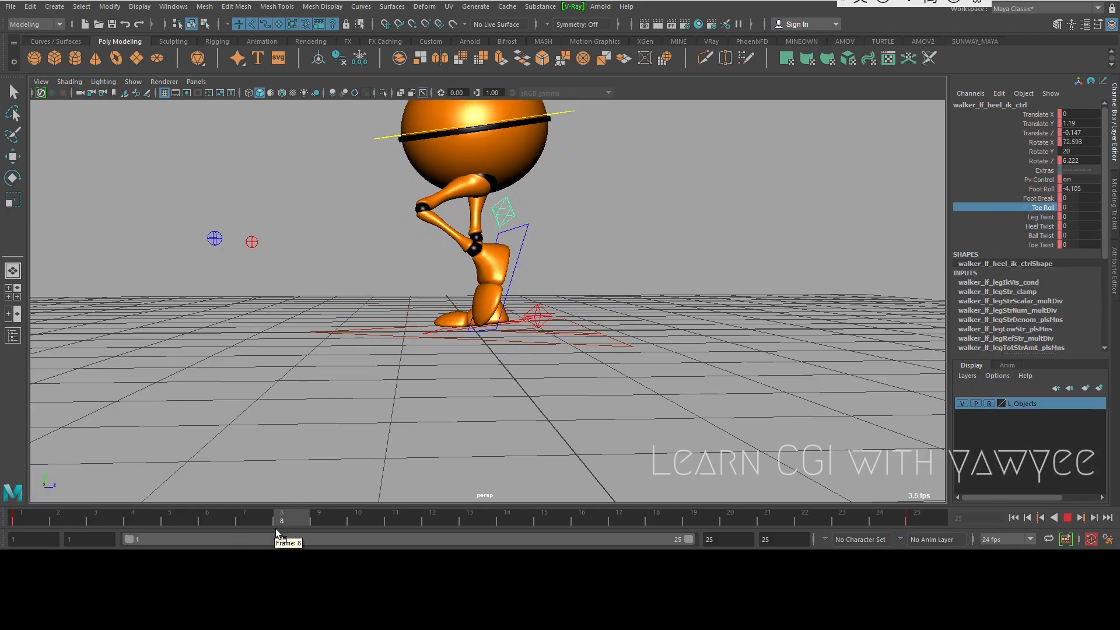
{"action": "key", "text": "alt+v"}
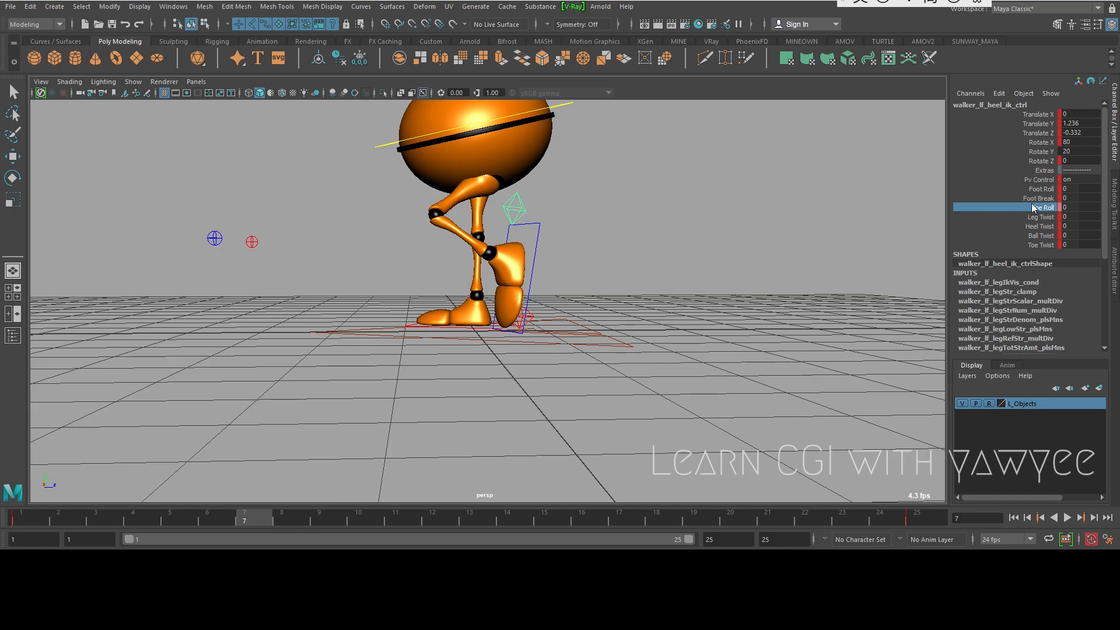
{"action": "middle_click_drag", "start_coordinate": [832, 231], "coordinate": [978, 239]}
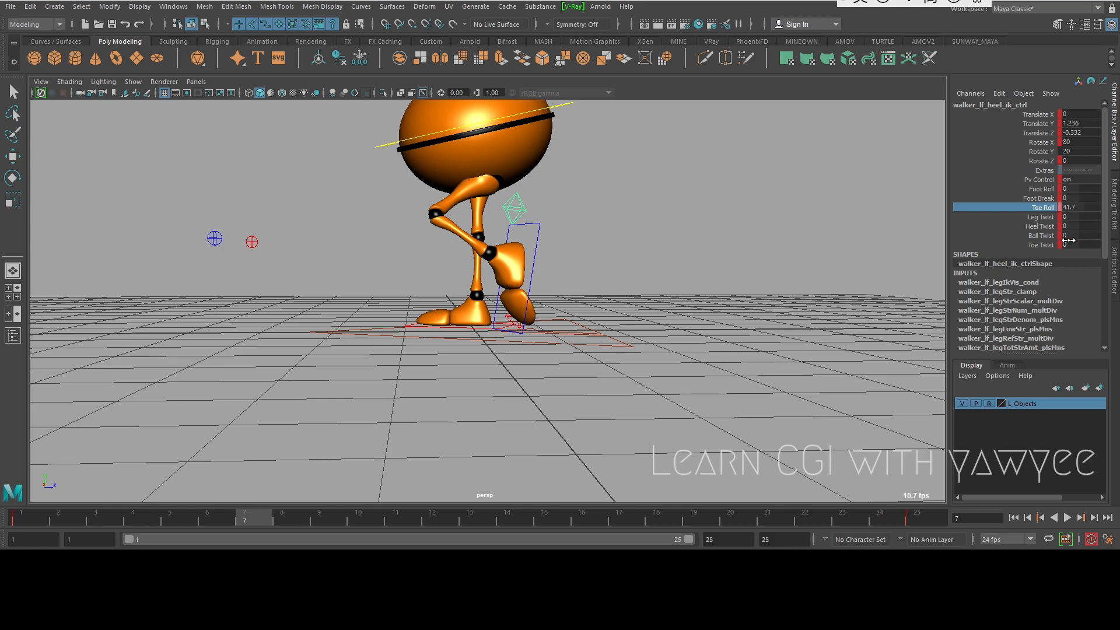
- Bend the left toes up at frame 13 by setting the heel control's Toe Roll to about -23.1
{"action": "key", "text": "alt+v"}
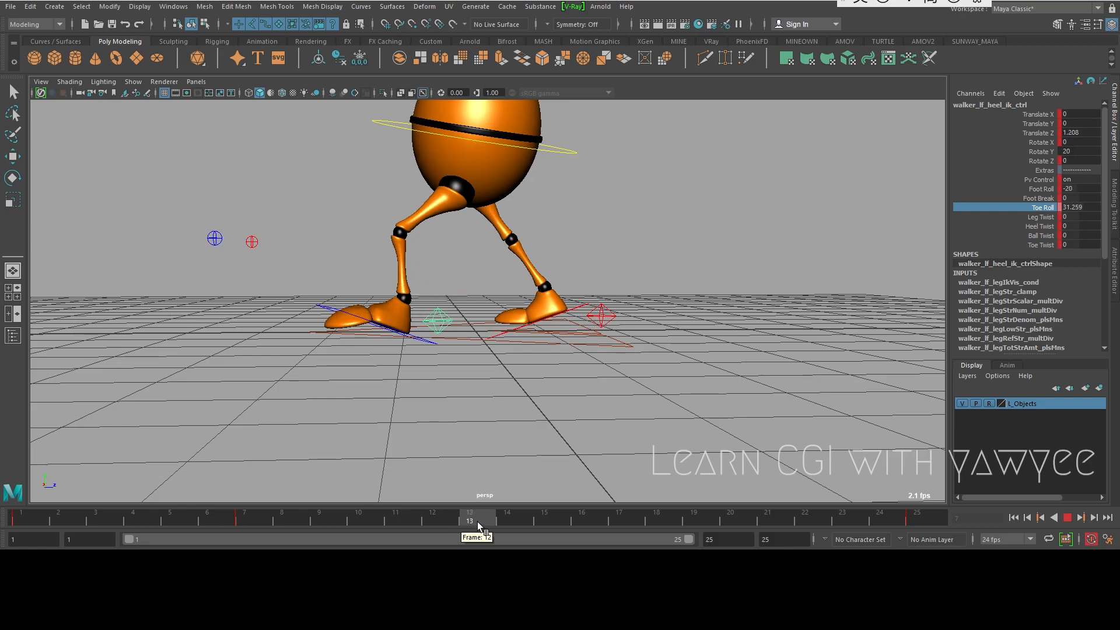
{"action": "key", "text": "alt+v"}
{"action": "middle_click_drag", "start_coordinate": [714, 298], "coordinate": [392, 307]}
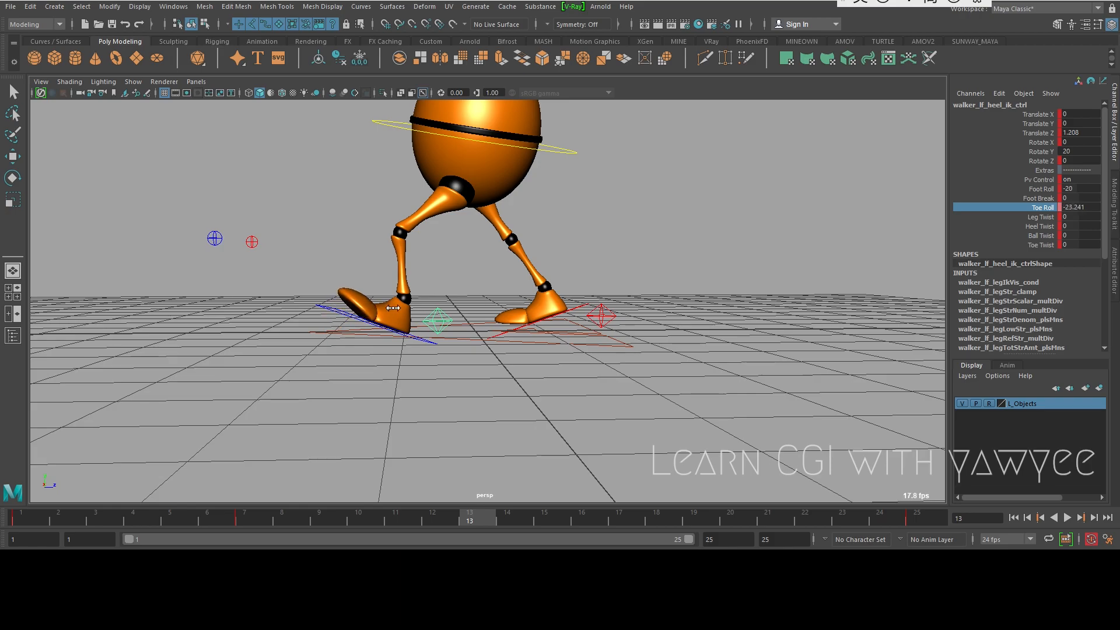
- Flatten the planted left foot's toes at frame 19 by setting the heel control's Toe Roll to 0
{"action": "left_click_drag", "start_coordinate": [393, 307], "coordinate": [629, 307], "text": "alt"}
{"action": "middle_click_drag", "start_coordinate": [630, 307], "coordinate": [628, 316], "text": "alt"}
{"action": "left_click_drag", "start_coordinate": [628, 315], "coordinate": [614, 343], "text": "alt"}
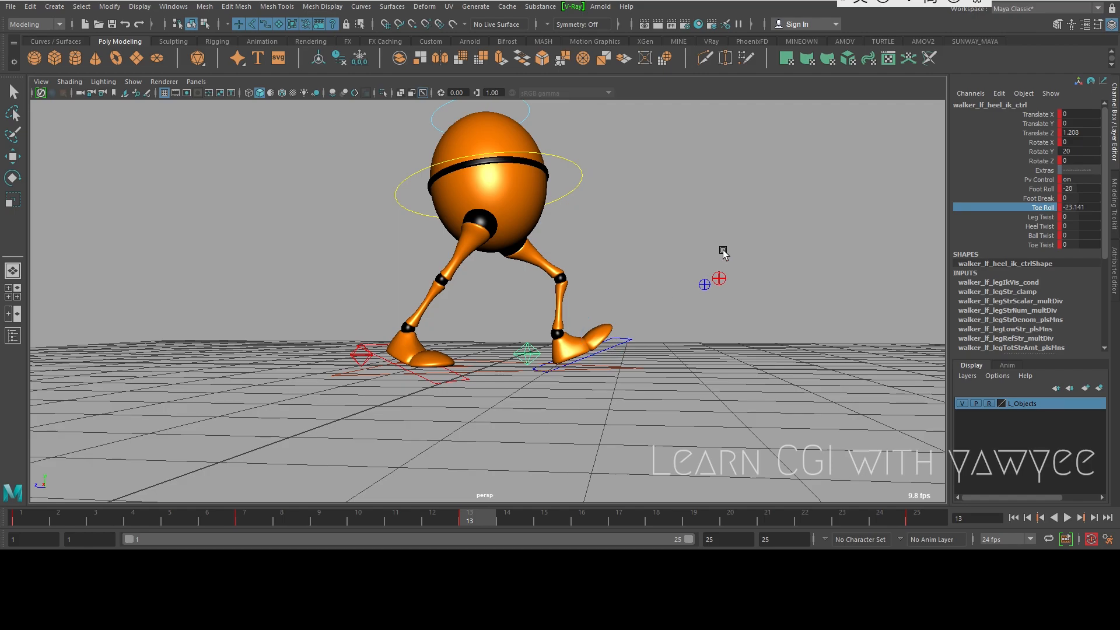
{"action": "left_click_drag", "start_coordinate": [704, 321], "coordinate": [606, 341], "text": "alt"}
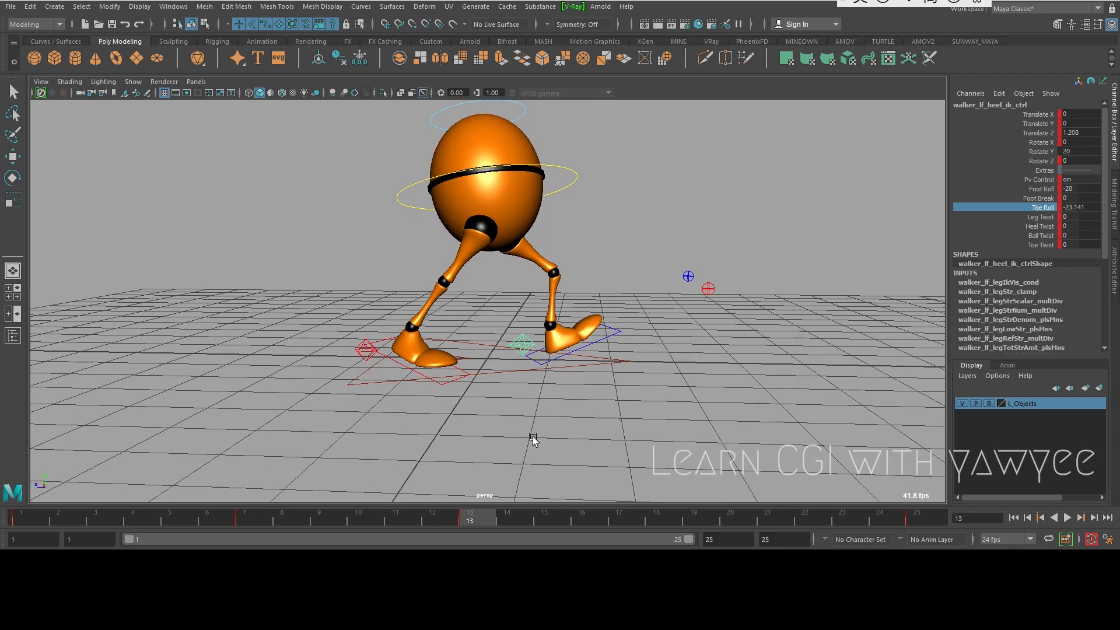
{"action": "left_click_drag", "start_coordinate": [482, 519], "coordinate": [689, 521]}
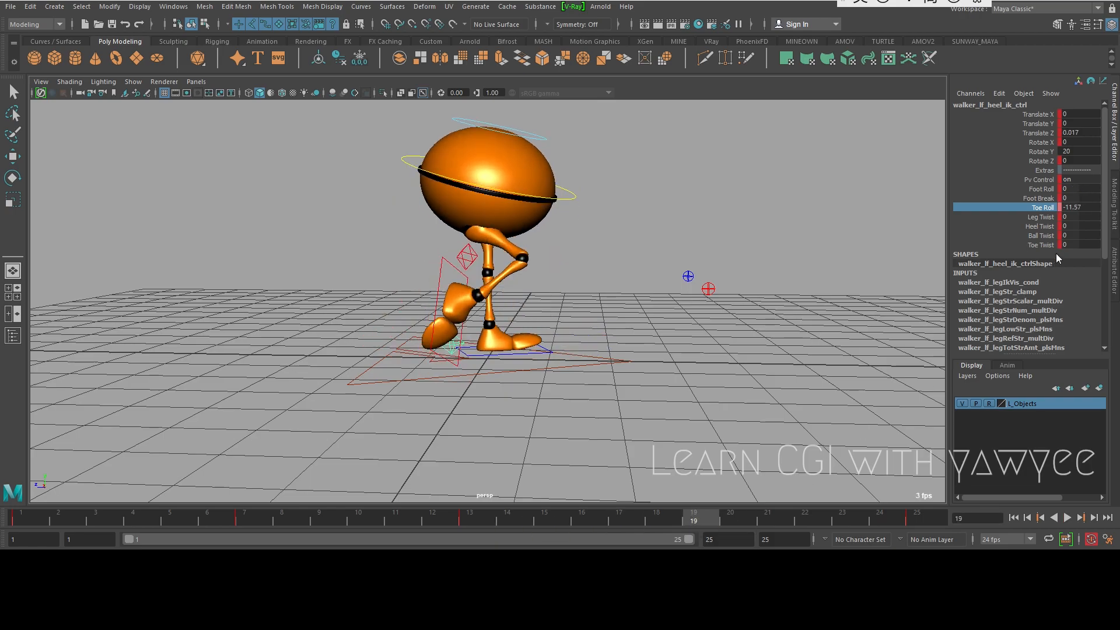
{"action": "left_click", "coordinate": [1086, 208]}
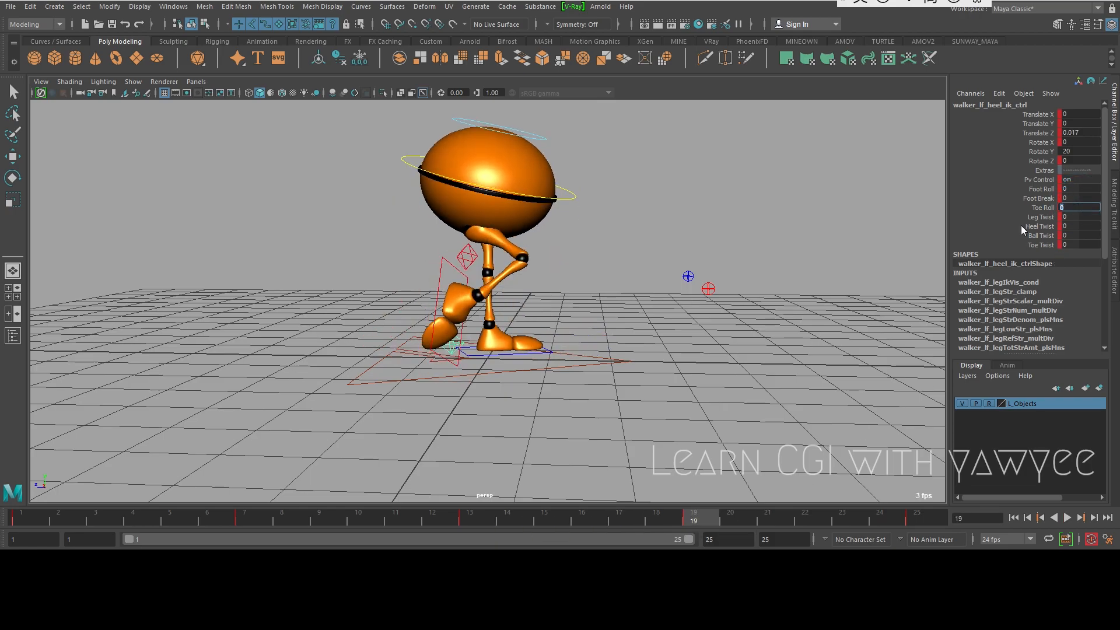
- Scrub and play back the walk cycle to inspect the toe motion of both feet from different angles
{"action": "left_click_drag", "start_coordinate": [410, 518], "coordinate": [1029, 540]}
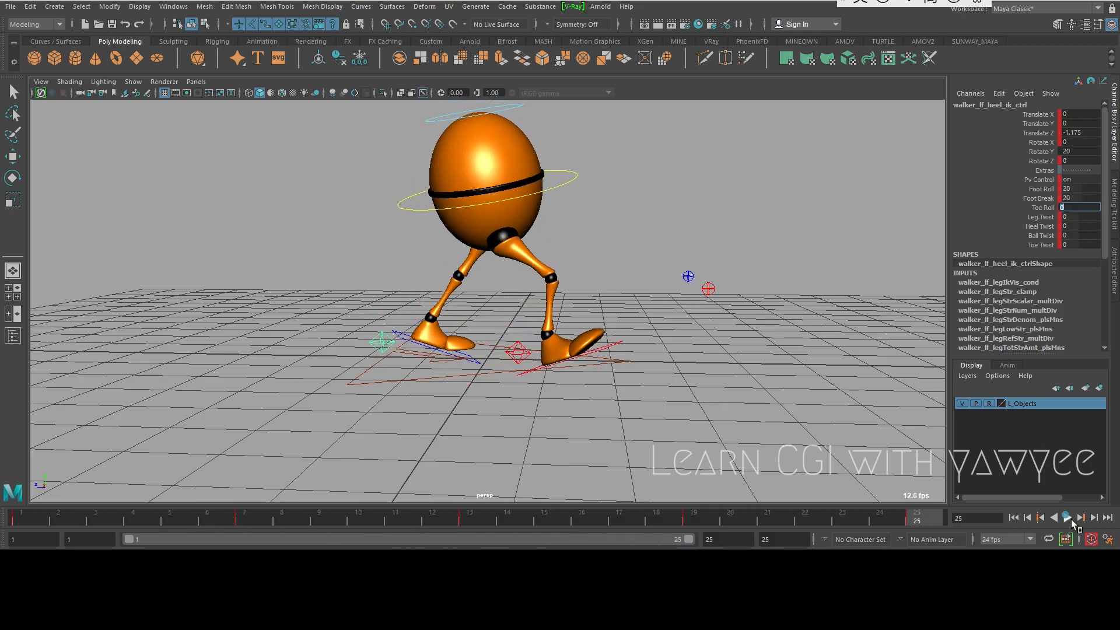
{"action": "left_click", "coordinate": [1069, 518]}
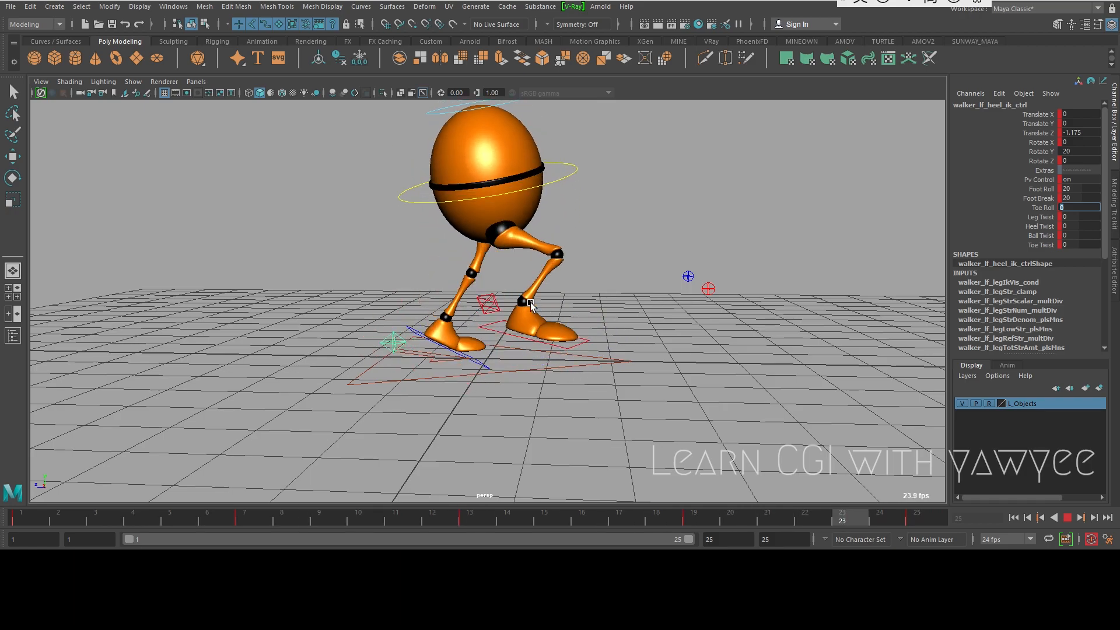
{"action": "right_click_drag", "start_coordinate": [453, 355], "coordinate": [540, 385], "text": "alt"}
{"action": "right_click_drag", "start_coordinate": [650, 358], "coordinate": [633, 328], "text": "alt"}
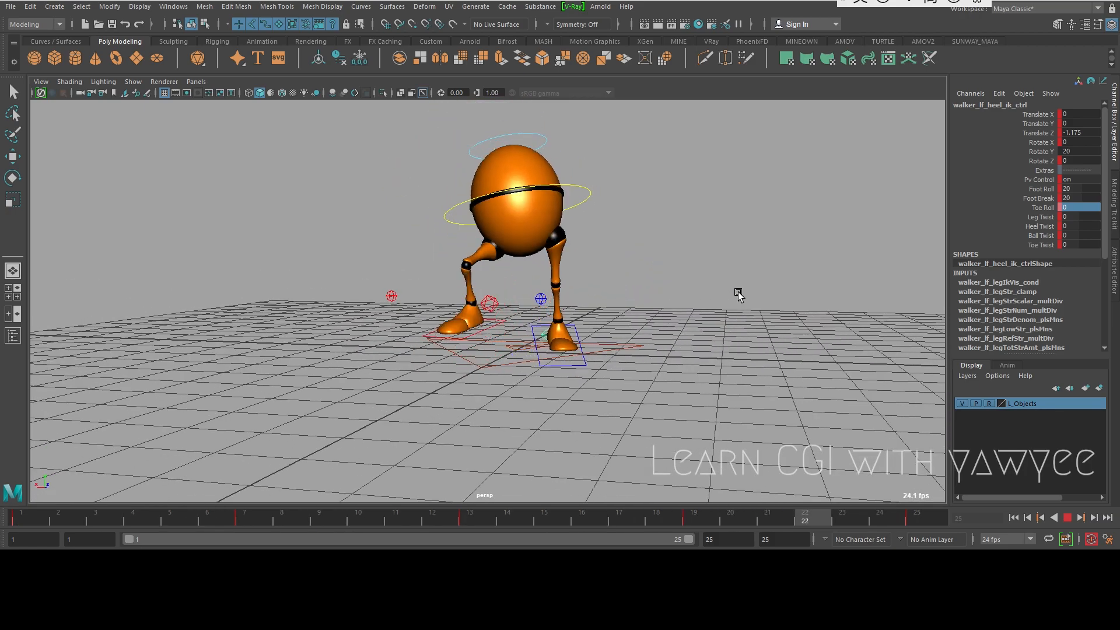
- Isolate the Translate Y curve of the body's main control in the Graph Editor and select its keys at frames 7, 10, 19 and 22
{"action": "left_click_drag", "start_coordinate": [408, 351], "coordinate": [554, 344], "text": "alt"}
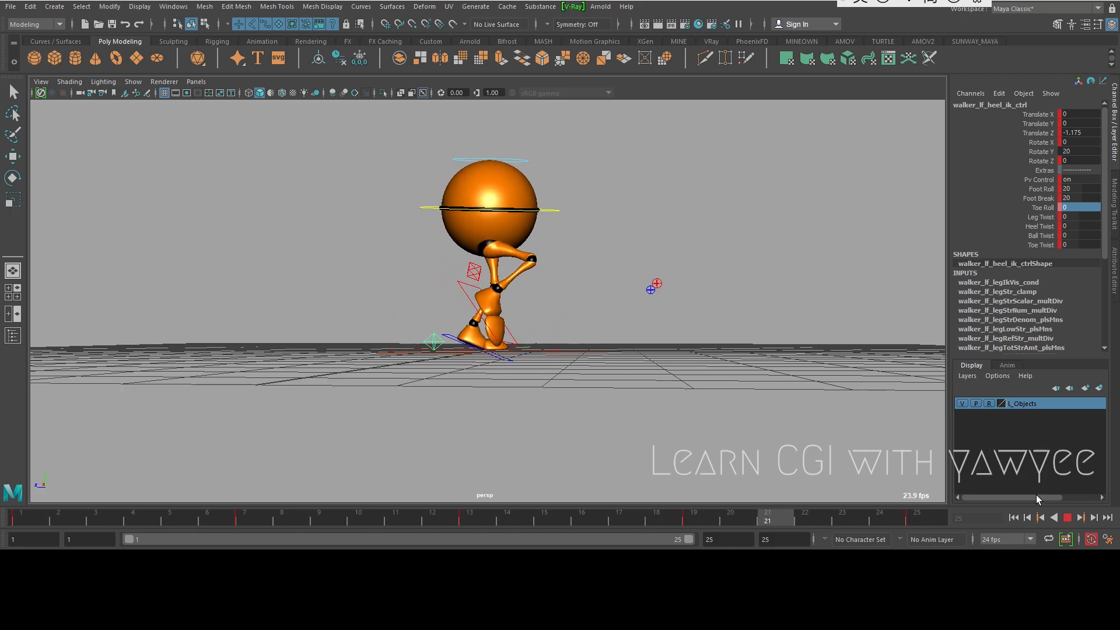
{"action": "key", "text": "Escape"}
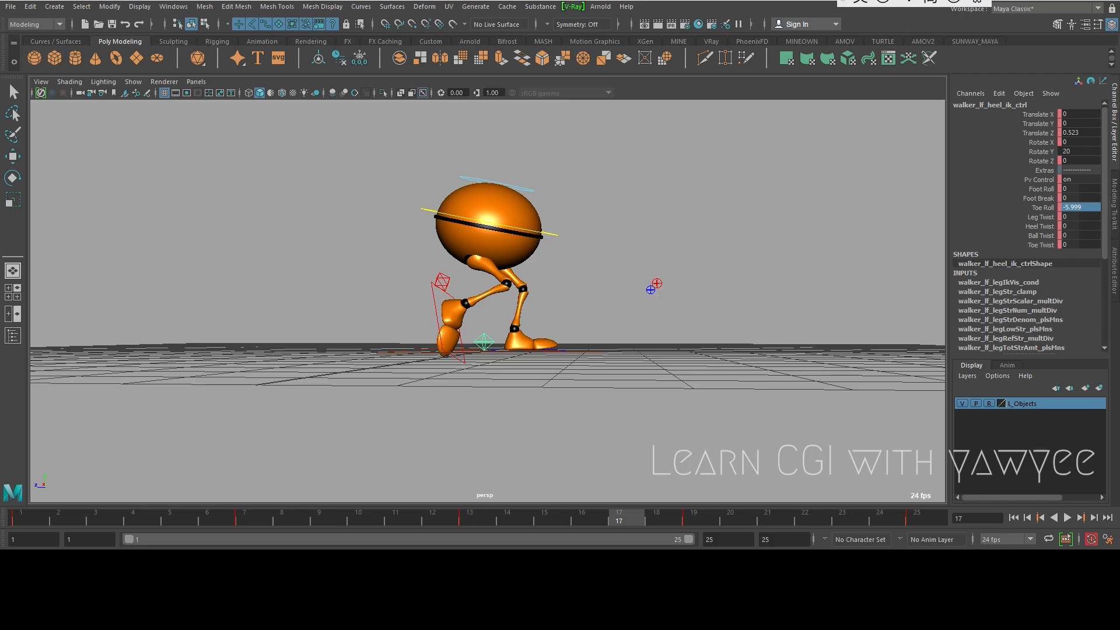
{"action": "left_click", "coordinate": [105, 617]}
{"action": "left_click_drag", "start_coordinate": [581, 61], "coordinate": [508, 87]}
{"action": "left_click", "coordinate": [427, 209]}
{"action": "key", "text": "e"}
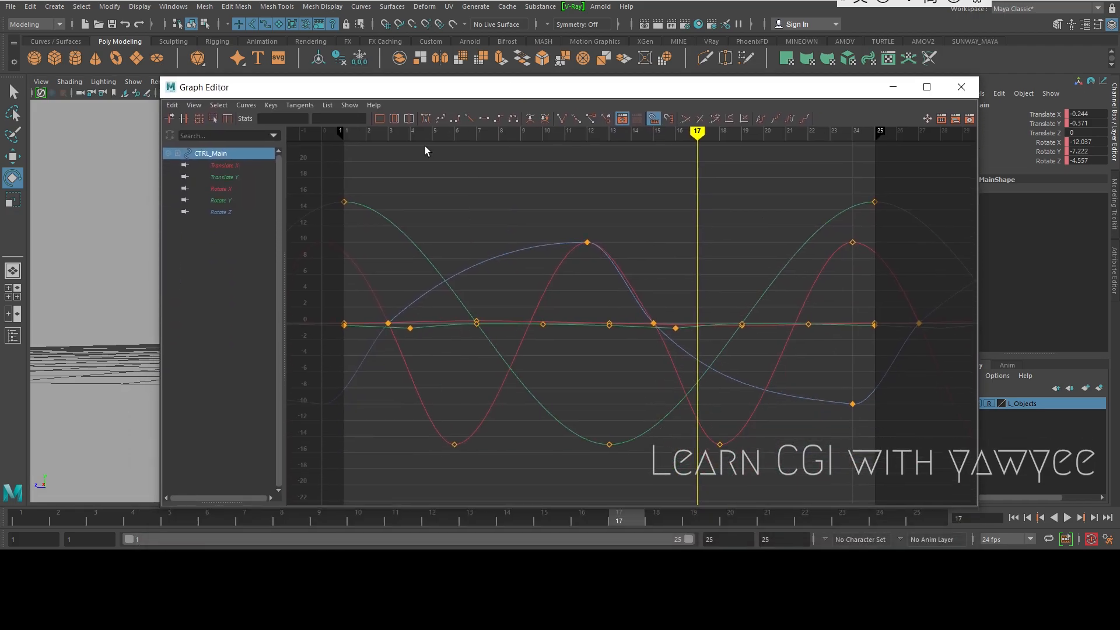
{"action": "left_click", "coordinate": [230, 177]}
{"action": "key", "text": "f"}
{"action": "right_click_drag", "start_coordinate": [546, 211], "coordinate": [537, 211], "text": "alt"}
{"action": "left_click_drag", "start_coordinate": [483, 205], "coordinate": [773, 255]}
{"action": "left_click_drag", "start_coordinate": [672, 94], "coordinate": [924, 99]}
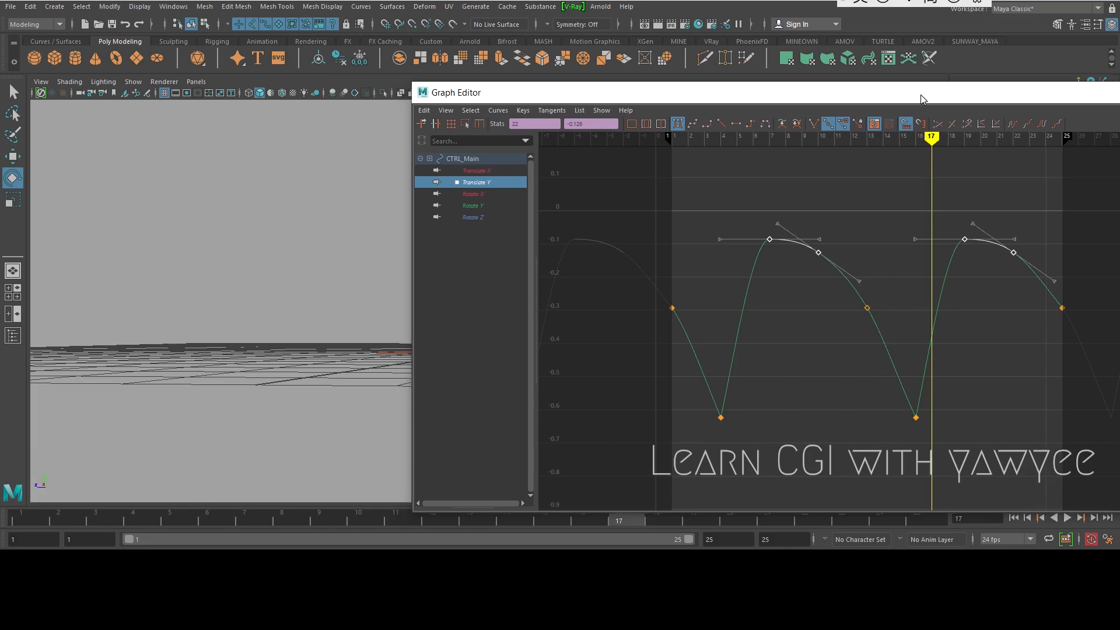
- Try to raise the selected Translate Y keys at frames 7, 10, 19 and 22 while viewing the walker from the side
{"action": "middle_click_drag", "start_coordinate": [321, 267], "coordinate": [188, 280], "text": "alt"}
{"action": "left_click_drag", "start_coordinate": [188, 280], "coordinate": [288, 283], "text": "alt"}
{"action": "right_click_drag", "start_coordinate": [287, 283], "coordinate": [297, 285], "text": "alt"}
{"action": "left_click_drag", "start_coordinate": [297, 286], "coordinate": [326, 316], "text": "alt"}
{"action": "middle_click_drag", "start_coordinate": [325, 315], "coordinate": [346, 313], "text": "alt"}
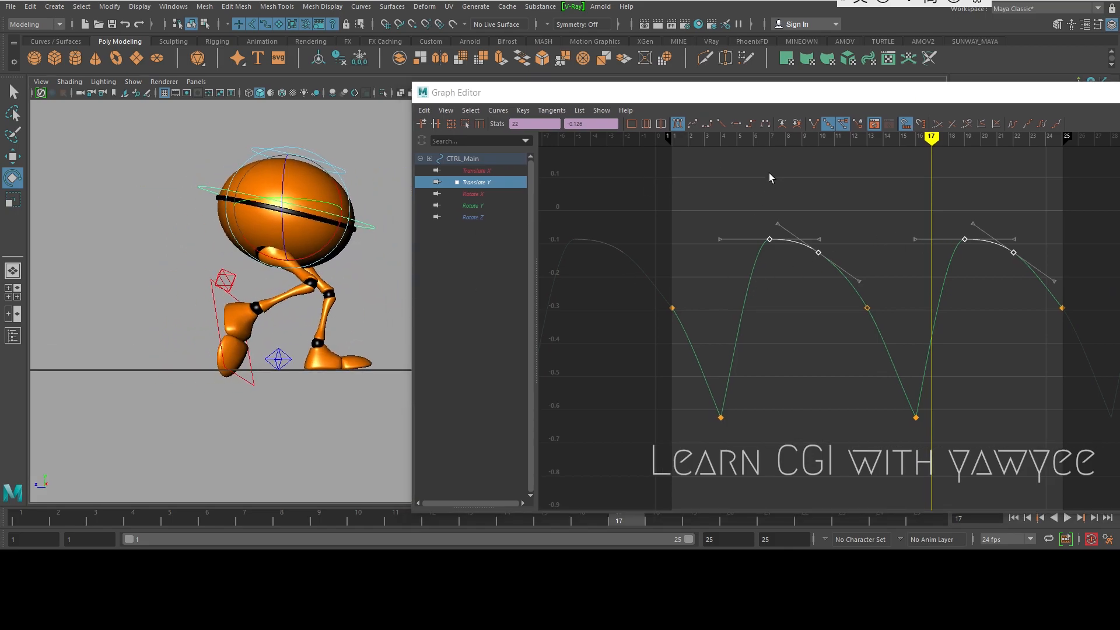
{"action": "left_click_drag", "start_coordinate": [757, 140], "coordinate": [769, 141]}
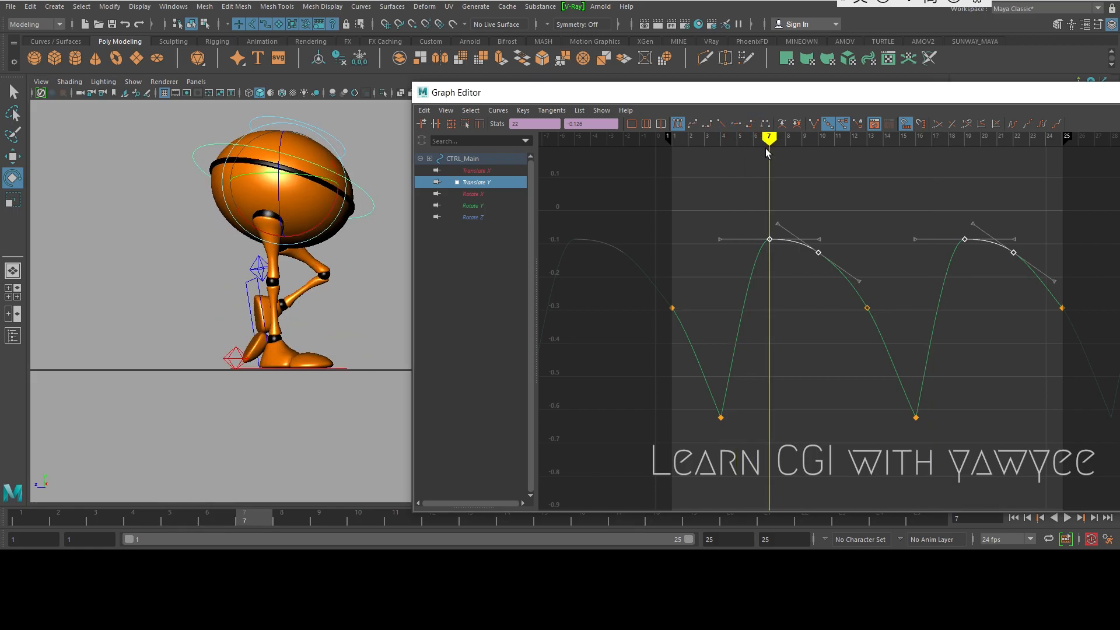
{"action": "key", "text": "w"}
{"action": "mouse_move", "coordinate": [769, 233]}
{"action": "middle_mouse_down", "text": "shift"}
{"action": "mouse_move", "coordinate": [782, 206]}
{"action": "mouse_move", "coordinate": [777, 216]}
{"action": "middle_mouse_up", "text": "shift"}
{"action": "key", "text": "ctrl+z"}
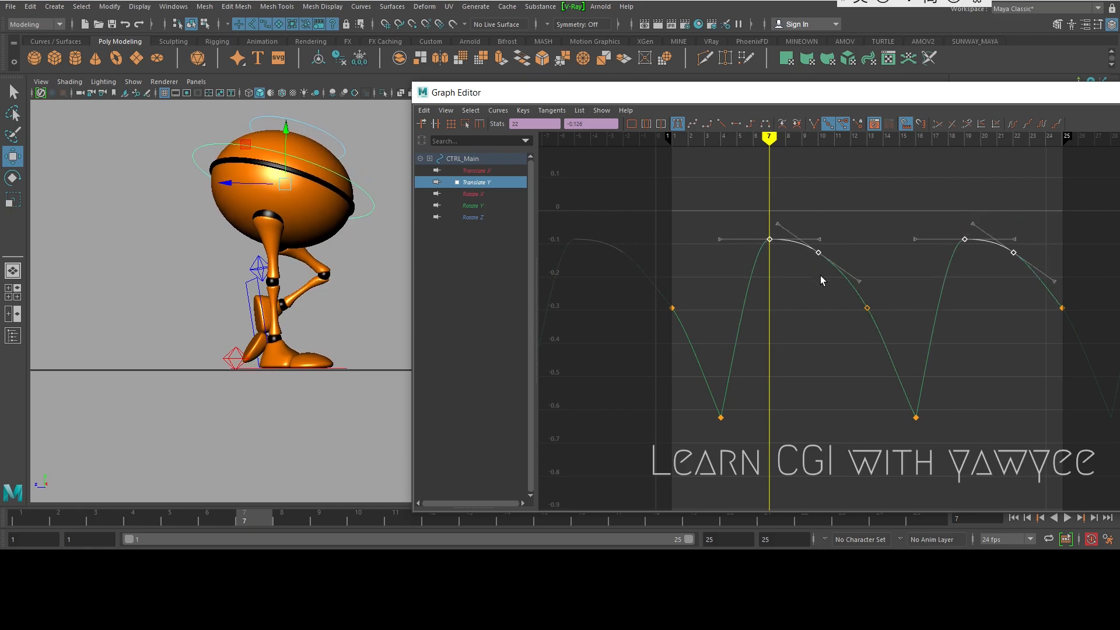
- Raise the body's Translate Y keys at frames 10 and 22 to about 0.05
{"action": "left_click", "coordinate": [819, 252]}
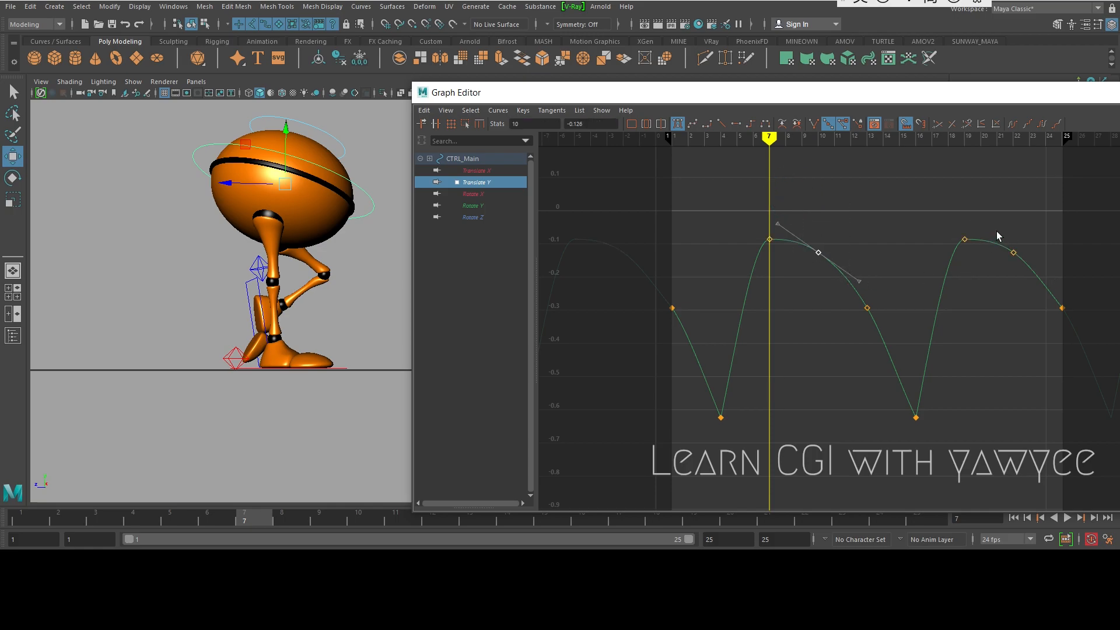
{"action": "left_click", "coordinate": [1014, 252], "text": "shift"}
{"action": "mouse_move", "coordinate": [781, 134]}
{"action": "left_mouse_down"}
{"action": "mouse_move", "coordinate": [769, 135]}
{"action": "mouse_move", "coordinate": [817, 139]}
{"action": "left_mouse_up"}
{"action": "left_click_drag", "start_coordinate": [819, 247], "coordinate": [824, 207]}
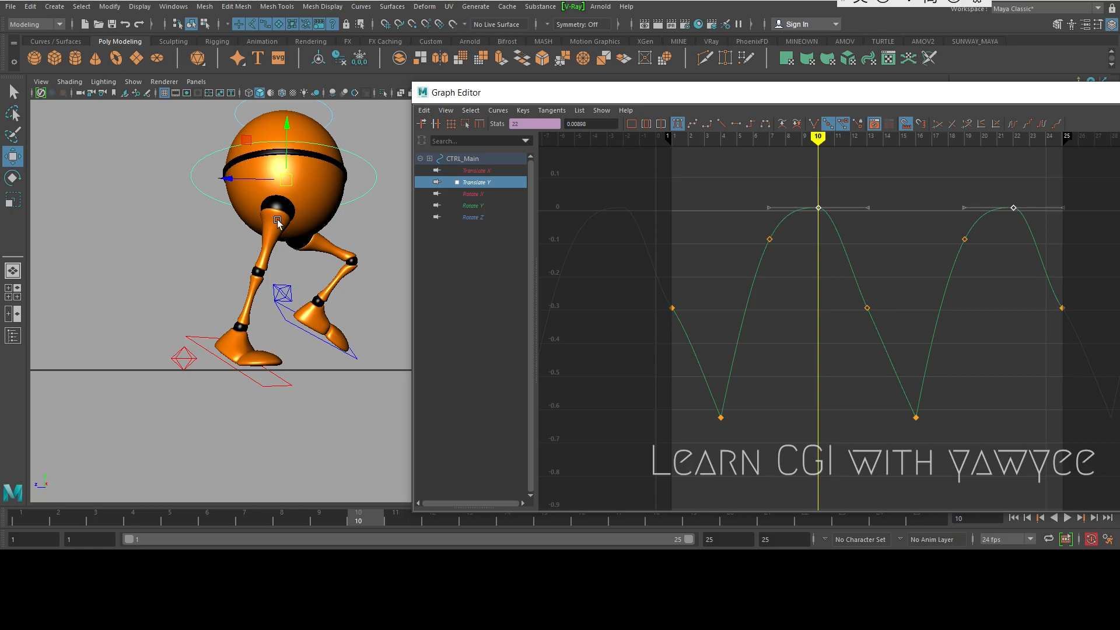
{"action": "left_click_drag", "start_coordinate": [816, 197], "coordinate": [824, 188]}
- Adjust the tangent handles of the Translate Y keys at frames 13, 25 and 1 to reshape the body's descent
{"action": "left_click", "coordinate": [867, 308]}
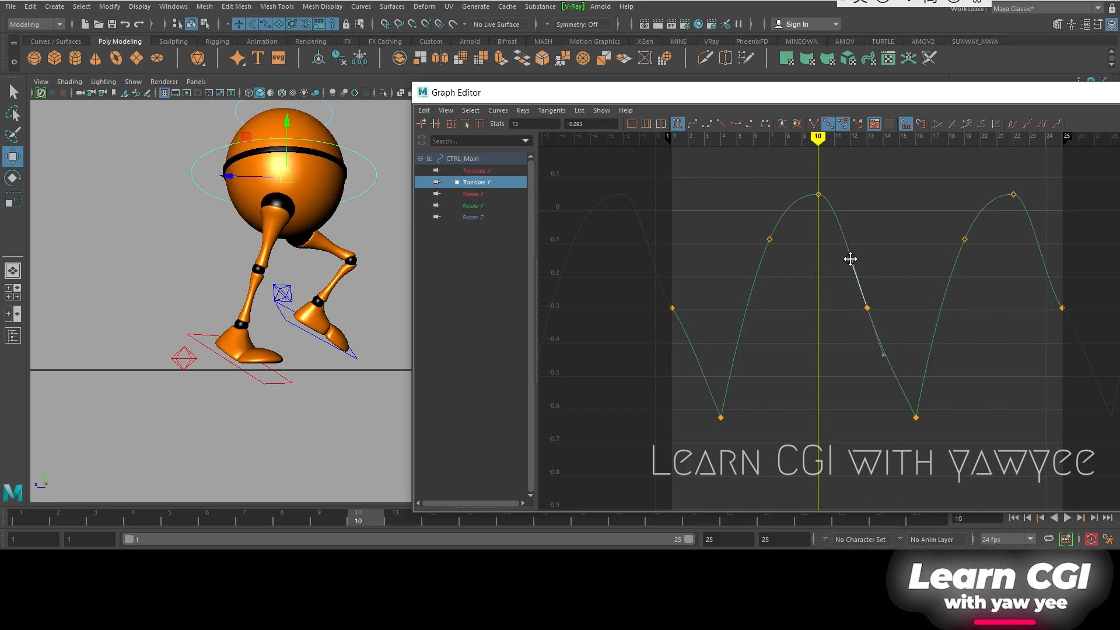
{"action": "scroll", "coordinate": [933, 289], "scroll_direction": "up", "scroll_amount": 4}
{"action": "middle_click_drag", "start_coordinate": [992, 316], "coordinate": [563, 320], "text": "alt"}
{"action": "left_click_drag", "start_coordinate": [708, 272], "coordinate": [747, 278]}
{"action": "middle_click_drag", "start_coordinate": [735, 267], "coordinate": [745, 263]}
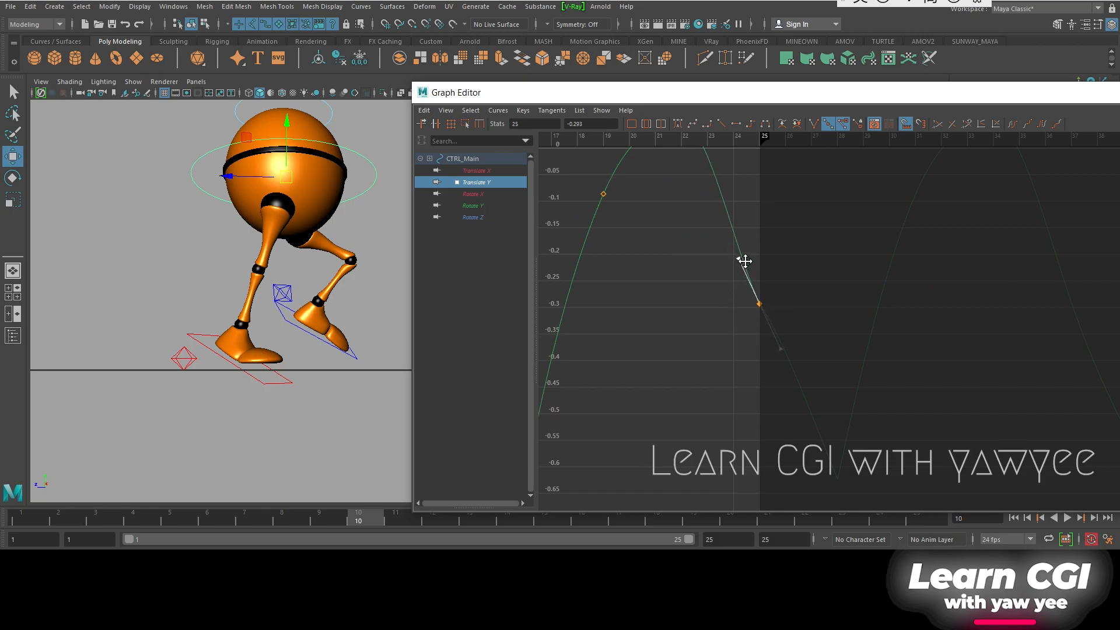
{"action": "right_click_drag", "start_coordinate": [794, 249], "coordinate": [740, 245], "text": "alt"}
{"action": "middle_click_drag", "start_coordinate": [704, 281], "coordinate": [766, 285], "text": "alt"}
{"action": "right_click_drag", "start_coordinate": [778, 329], "coordinate": [810, 328], "text": "alt"}
{"action": "left_click_drag", "start_coordinate": [678, 313], "coordinate": [623, 337]}
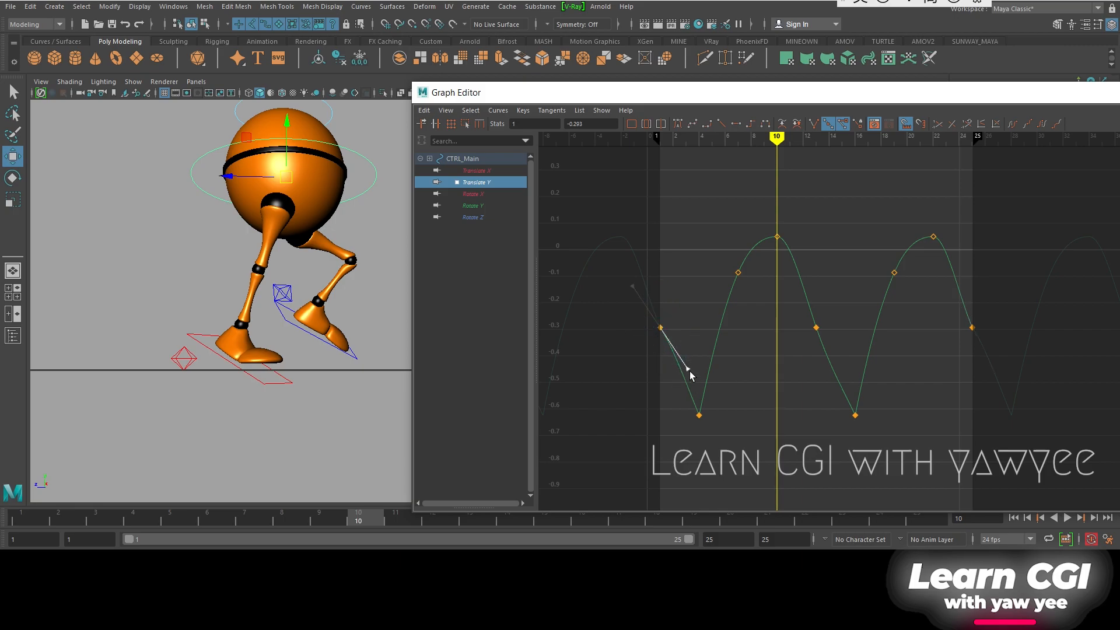
{"action": "right_click_drag", "start_coordinate": [883, 324], "coordinate": [778, 330], "text": "alt"}
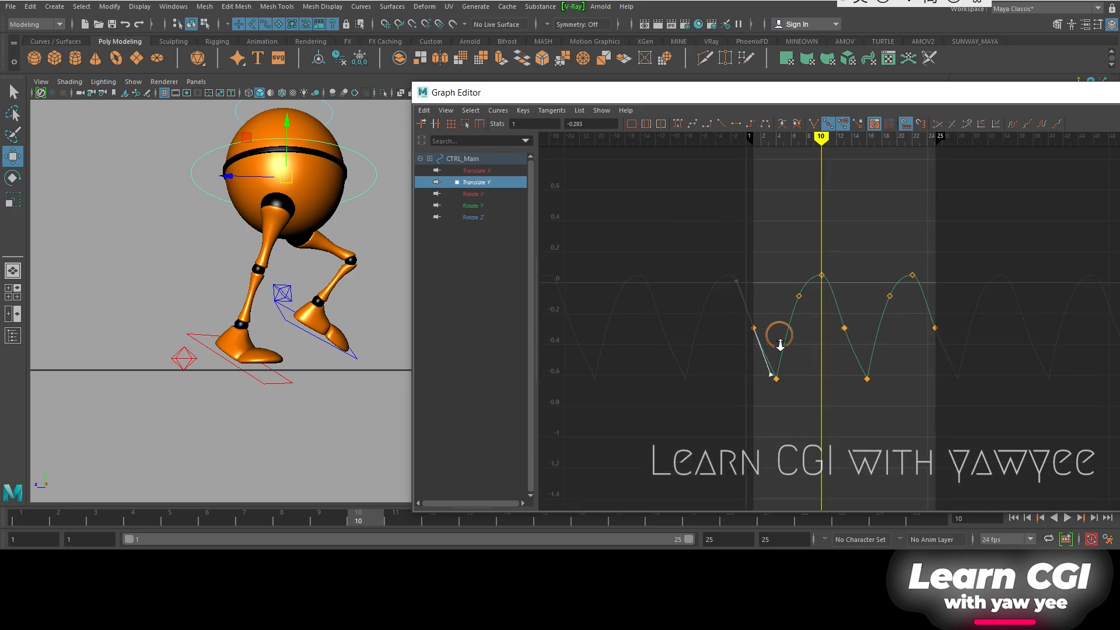
- Play back the walk cycle, dismiss the autosave request, and raise the Translate Y keys at frames 10 and 22 to 0.274
{"action": "left_click", "coordinate": [10, 524]}
{"action": "key", "text": "alt+v"}
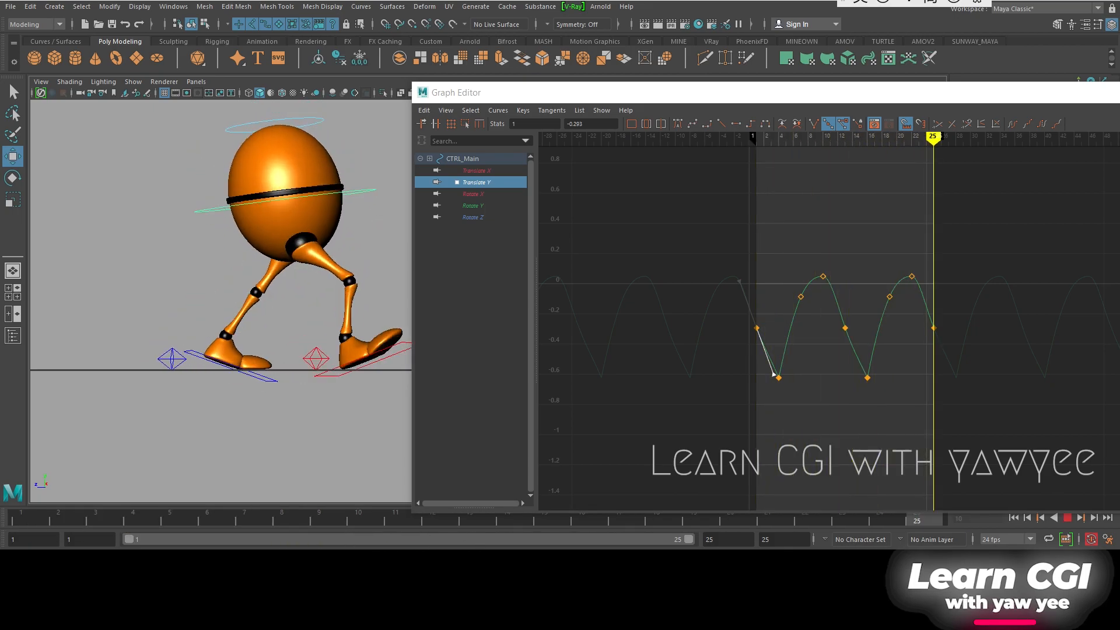
{"action": "left_click", "coordinate": [1068, 520]}
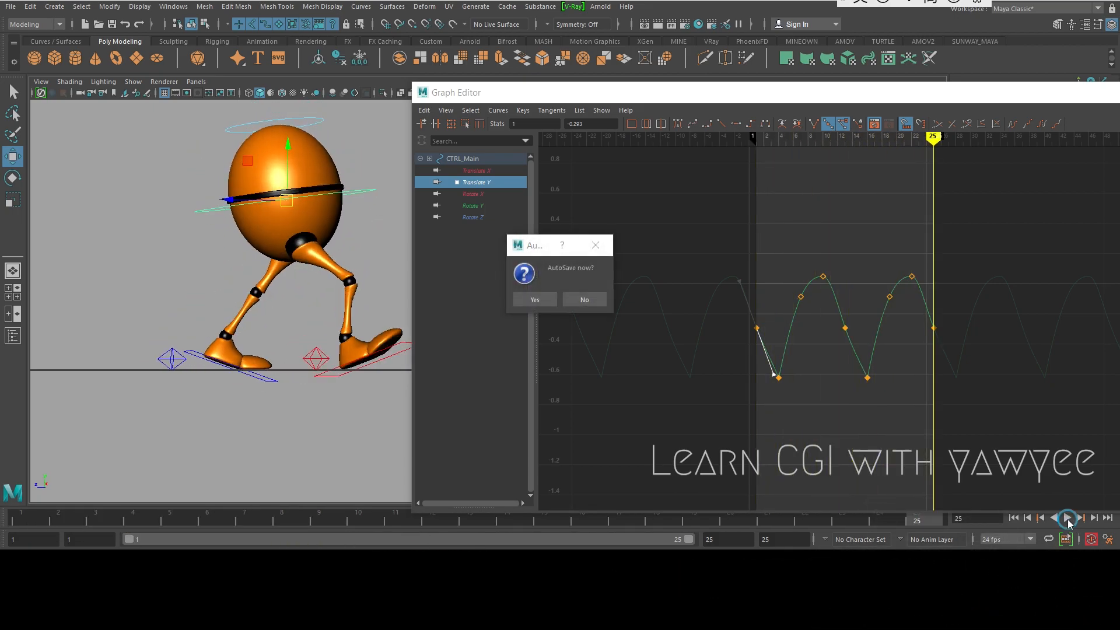
{"action": "left_click", "coordinate": [595, 245]}
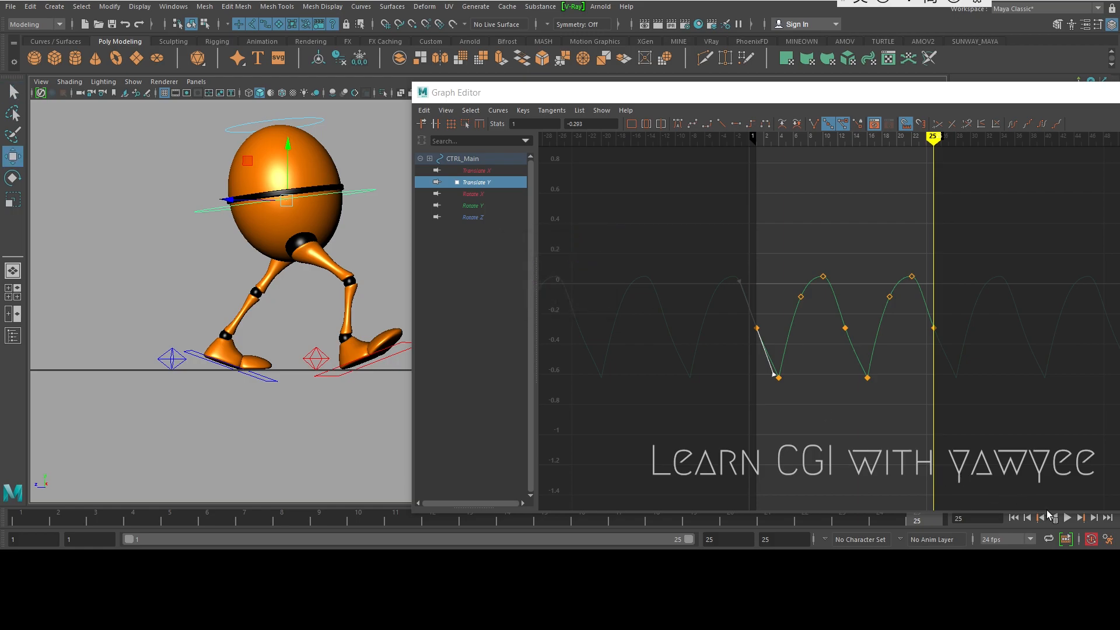
{"action": "left_click", "coordinate": [1068, 519]}
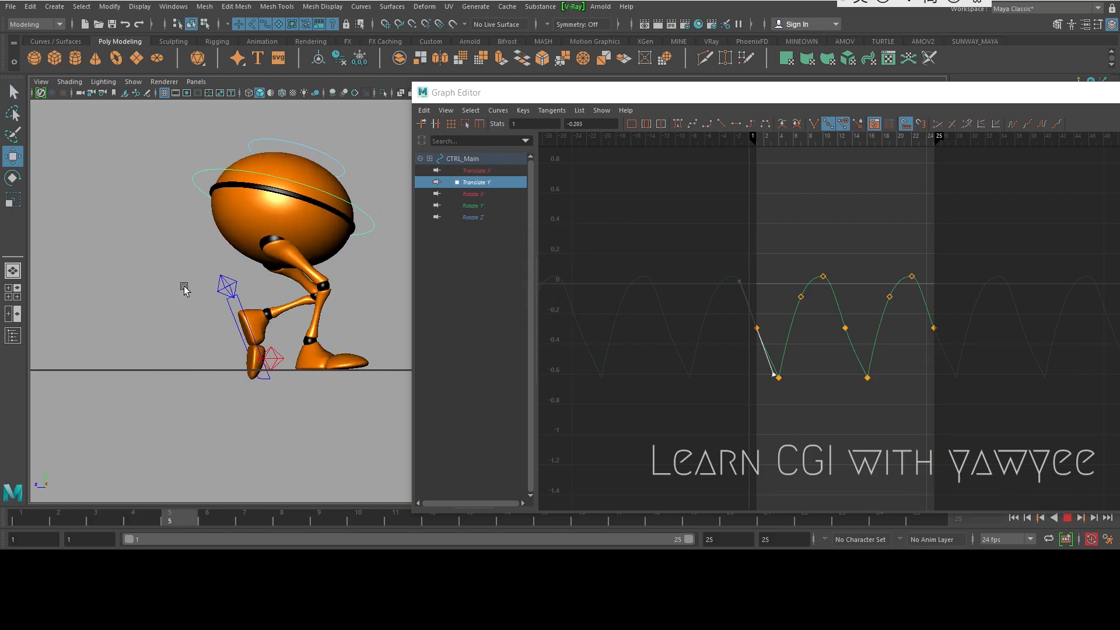
{"action": "left_click_drag", "start_coordinate": [803, 258], "coordinate": [915, 245]}
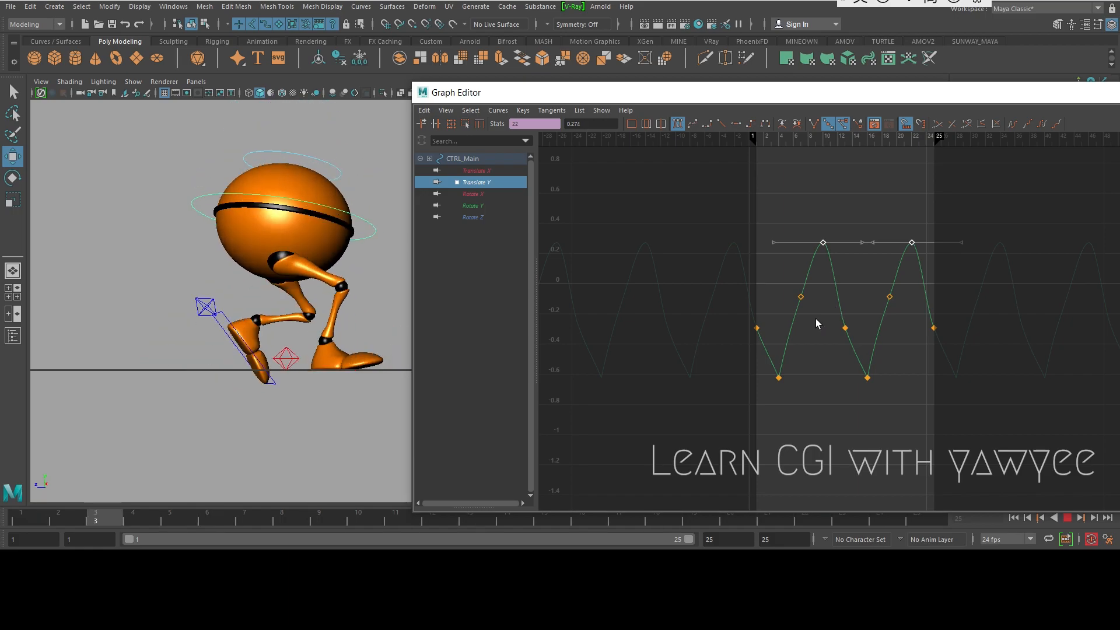
{"action": "left_click_drag", "start_coordinate": [288, 350], "coordinate": [210, 308], "text": "alt"}
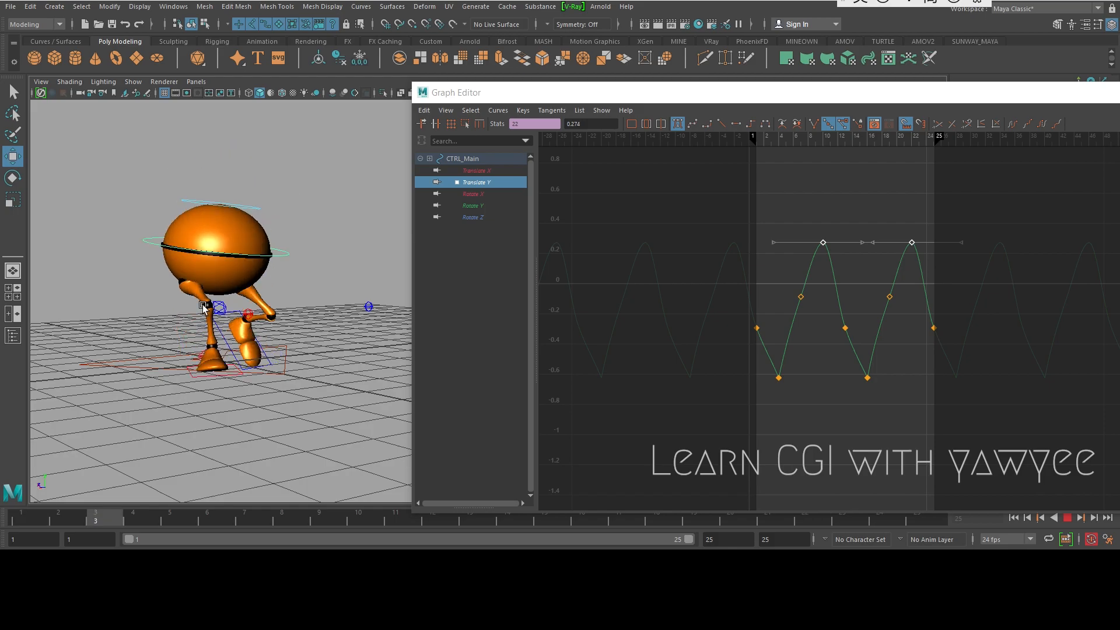
{"action": "left_click_drag", "start_coordinate": [183, 344], "coordinate": [284, 317], "text": "alt"}
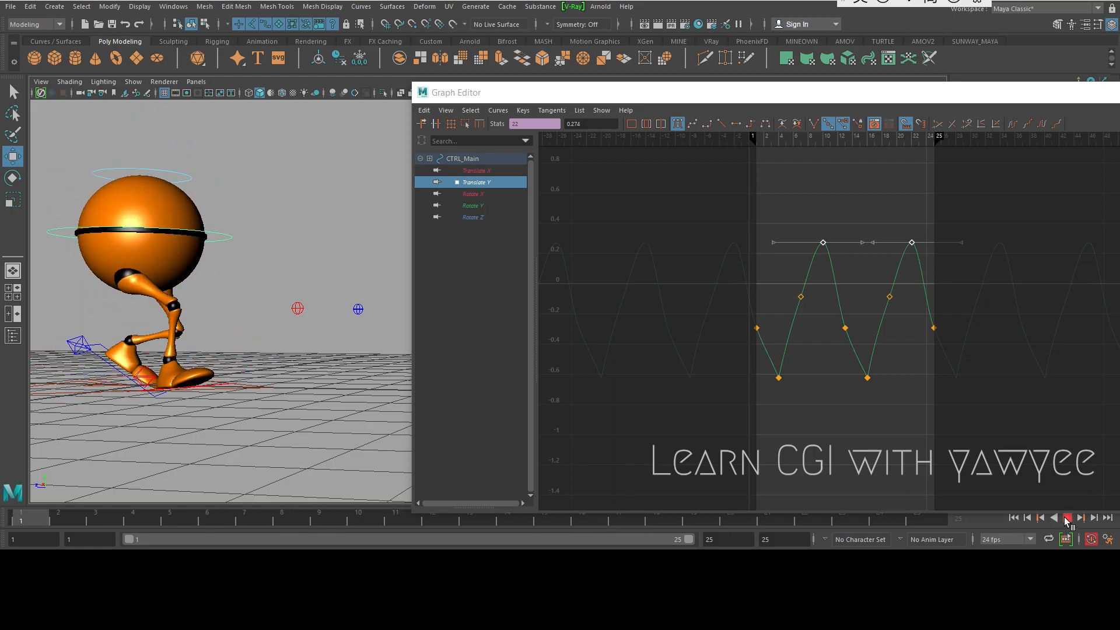
- Stop playback, examine the contact pose at frame 13, and close the Graph Editor
{"action": "key", "text": "Escape"}
{"action": "left_click_drag", "start_coordinate": [315, 518], "coordinate": [466, 504]}
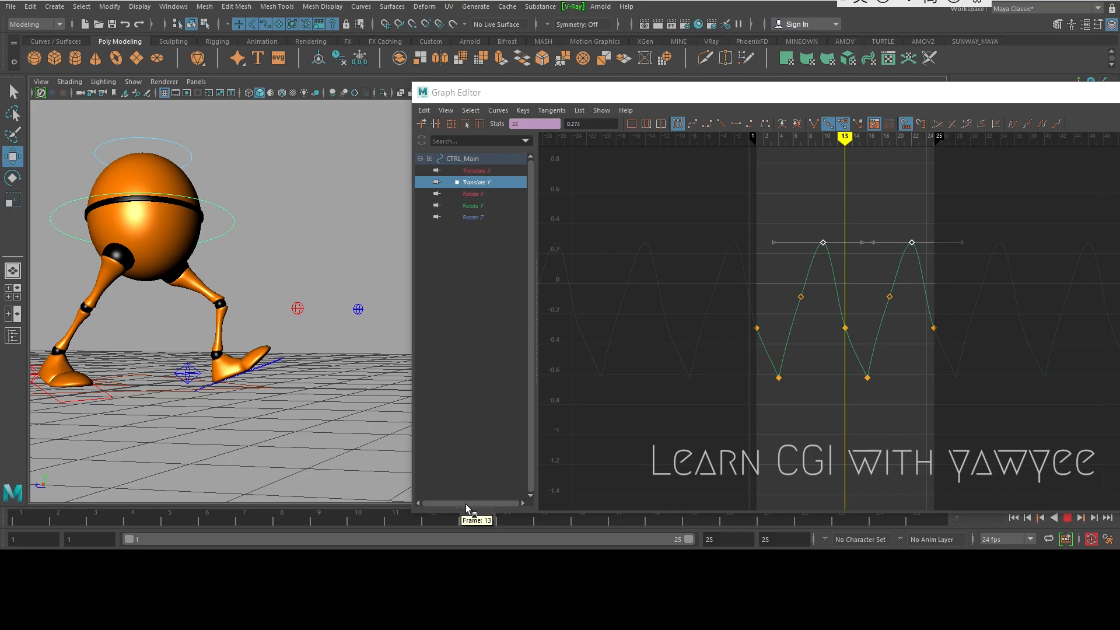
{"action": "left_click_drag", "start_coordinate": [267, 320], "coordinate": [300, 320], "text": "alt"}
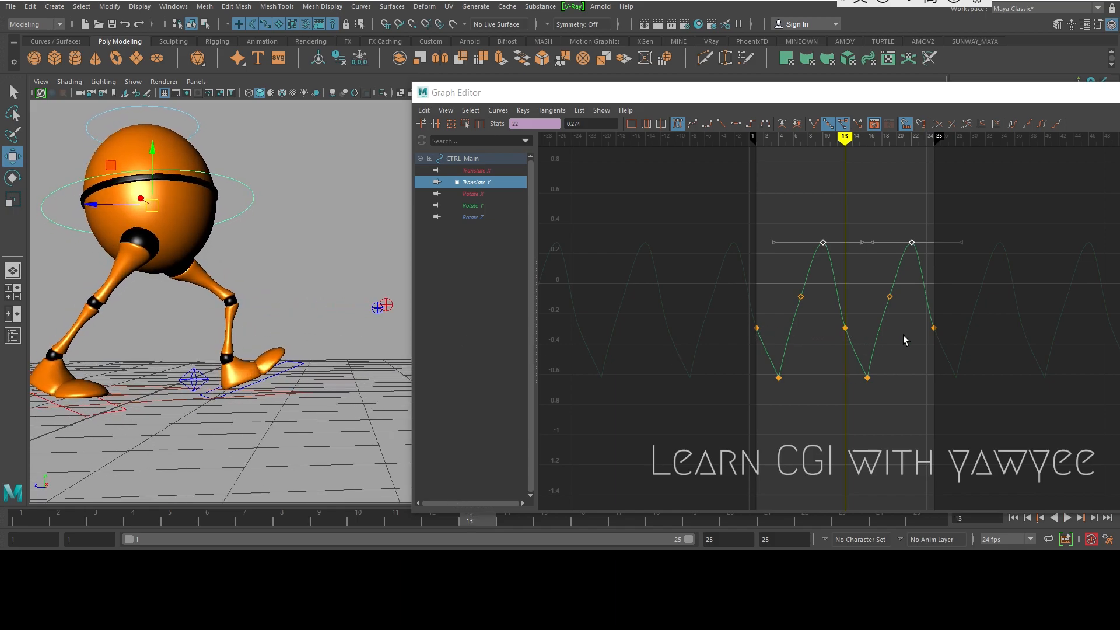
{"action": "right_click_drag", "start_coordinate": [319, 312], "coordinate": [180, 305], "text": "alt"}
{"action": "left_click_drag", "start_coordinate": [180, 306], "coordinate": [218, 289], "text": "alt"}
{"action": "left_click_drag", "start_coordinate": [950, 100], "coordinate": [800, 114]}
{"action": "left_click", "coordinate": [995, 106]}
- Examine the walker's contact pose and foot angles at frame 1 from several sides
{"action": "middle_click_drag", "start_coordinate": [320, 271], "coordinate": [471, 238], "text": "alt"}
{"action": "right_click_drag", "start_coordinate": [344, 291], "coordinate": [395, 309], "text": "alt"}
{"action": "left_click_drag", "start_coordinate": [395, 309], "coordinate": [448, 259], "text": "alt"}
{"action": "left_click", "coordinate": [32, 521]}
{"action": "left_click_drag", "start_coordinate": [290, 343], "coordinate": [546, 275], "text": "alt"}
{"action": "left_click_drag", "start_coordinate": [673, 235], "coordinate": [597, 303], "text": "alt"}
{"action": "left_click_drag", "start_coordinate": [529, 295], "coordinate": [629, 342], "text": "alt"}
{"action": "right_click_drag", "start_coordinate": [629, 342], "coordinate": [644, 348], "text": "alt"}
{"action": "middle_click_drag", "start_coordinate": [531, 352], "coordinate": [525, 286], "text": "alt"}
{"action": "left_click_drag", "start_coordinate": [515, 292], "coordinate": [528, 322], "text": "alt"}
{"action": "right_click_drag", "start_coordinate": [662, 371], "coordinate": [662, 392], "text": "alt"}
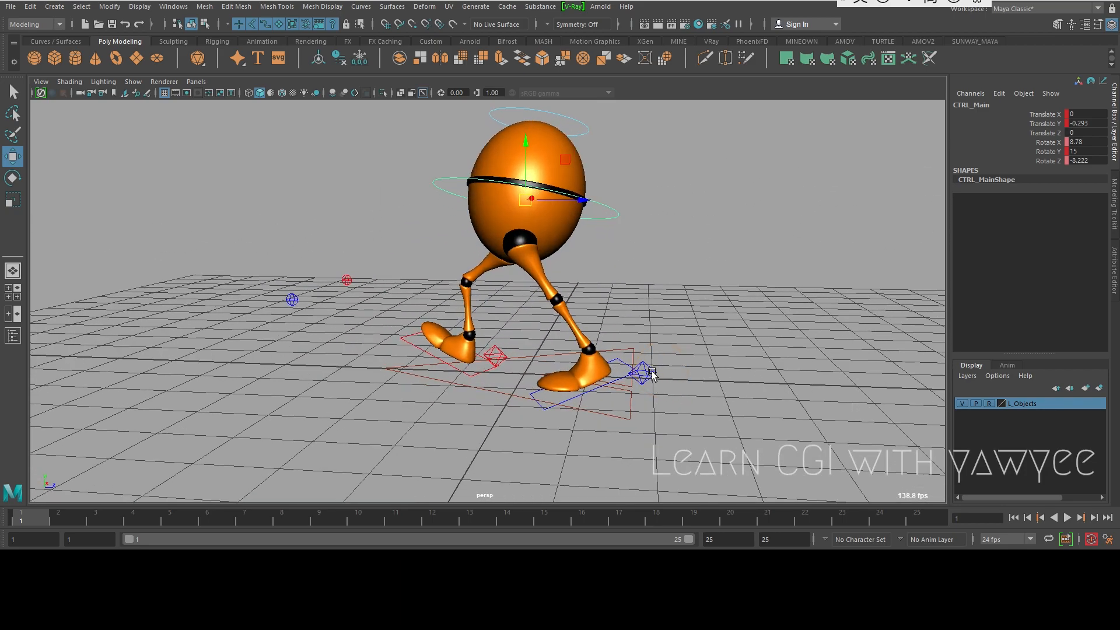
- Select the left heel control and set the timeline's key ticks display to Active
{"action": "left_click", "coordinate": [653, 373]}
{"action": "middle_click_drag", "start_coordinate": [703, 362], "coordinate": [723, 279], "text": "alt"}
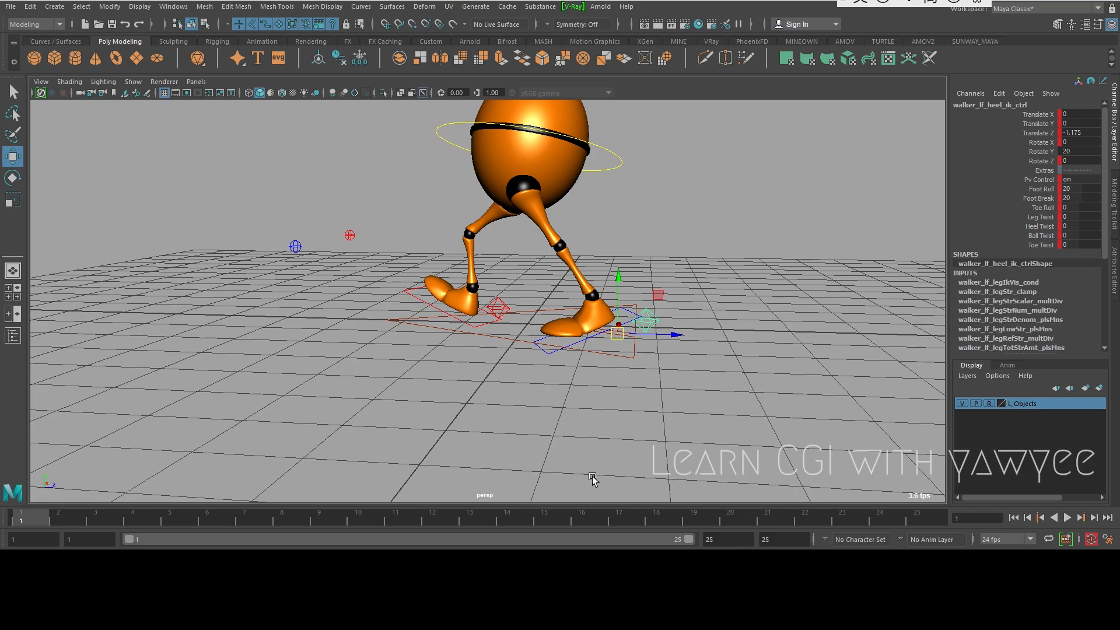
{"action": "right_click", "coordinate": [558, 520]}
{"action": "mouse_move", "coordinate": [613, 444]}
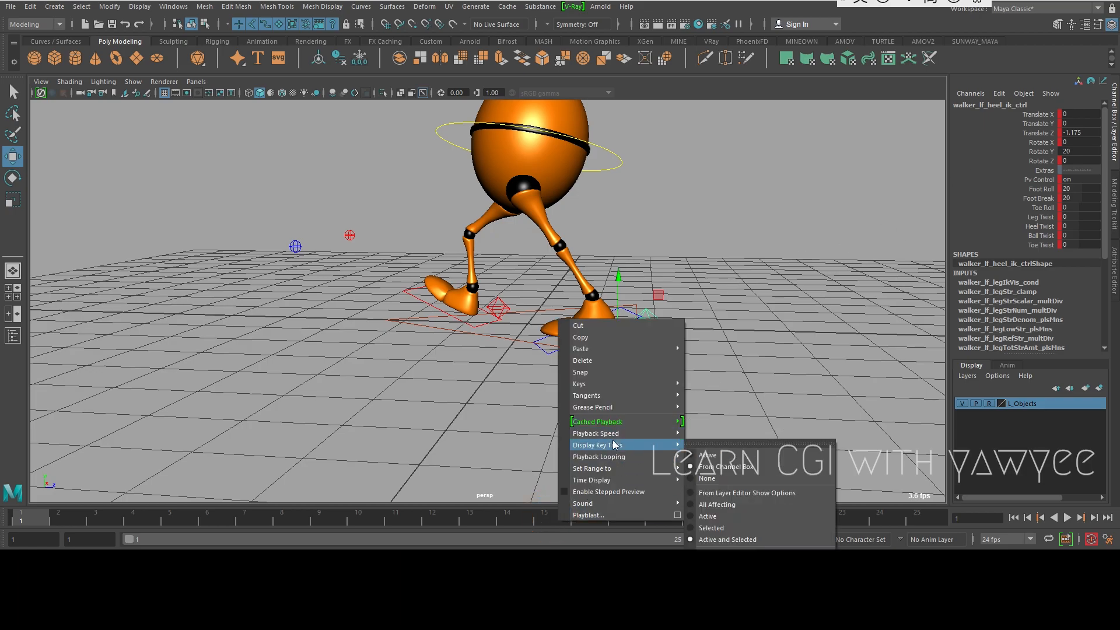
{"action": "left_click", "coordinate": [726, 455]}
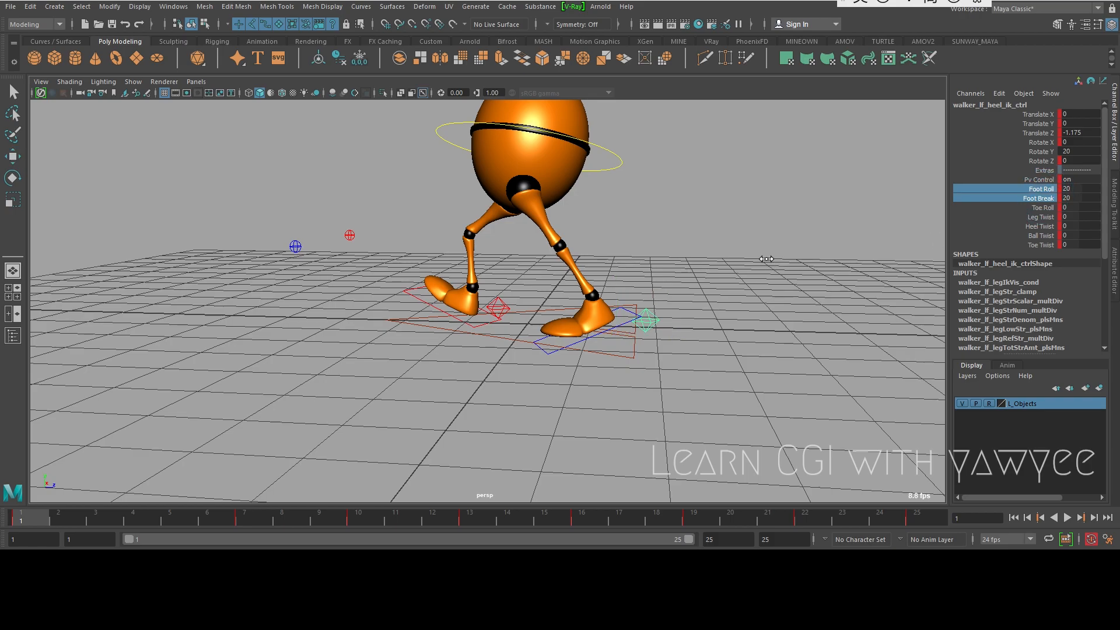
- Set the left heel control's Foot Roll and Foot Break to 30 at frames 1 and 25
{"action": "middle_click_drag", "start_coordinate": [769, 256], "coordinate": [829, 246]}
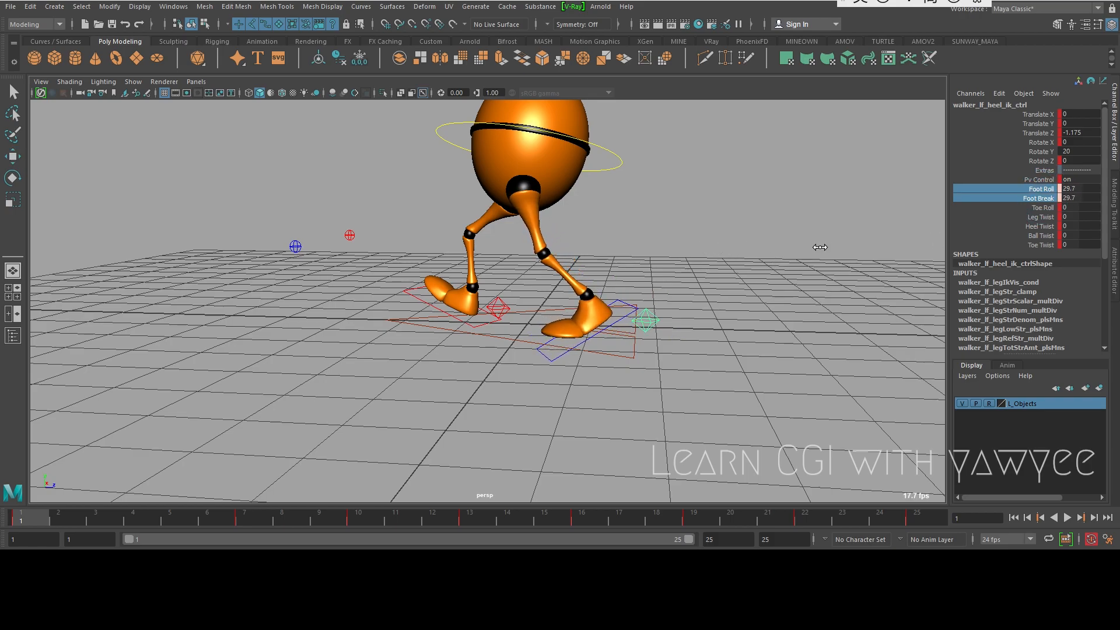
{"action": "left_click_drag", "start_coordinate": [1083, 190], "coordinate": [1080, 197]}
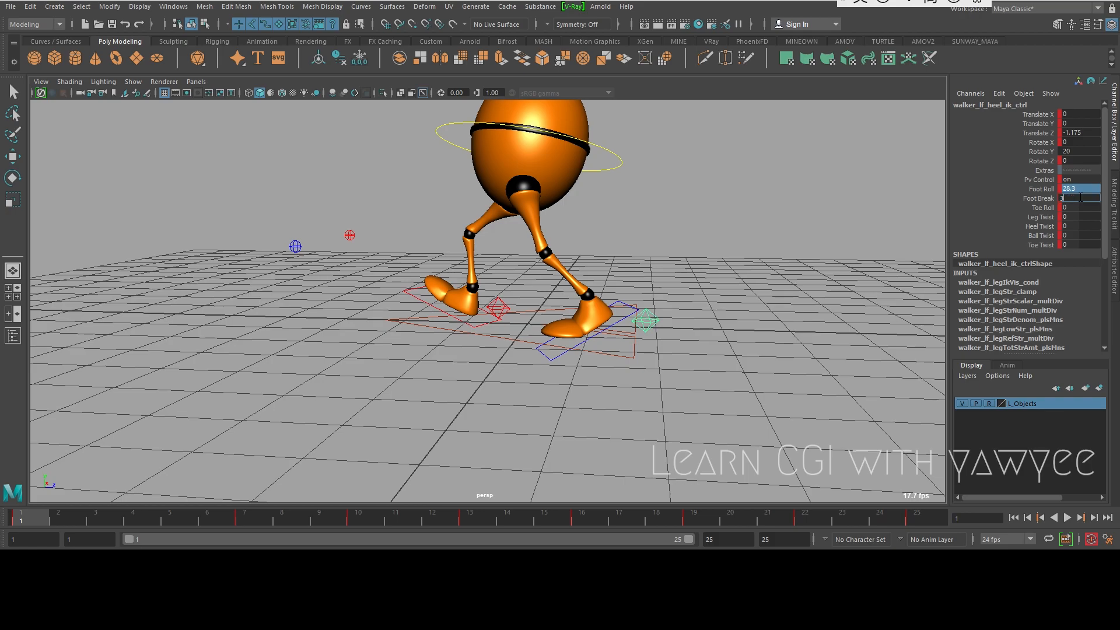
{"action": "left_click", "coordinate": [910, 518]}
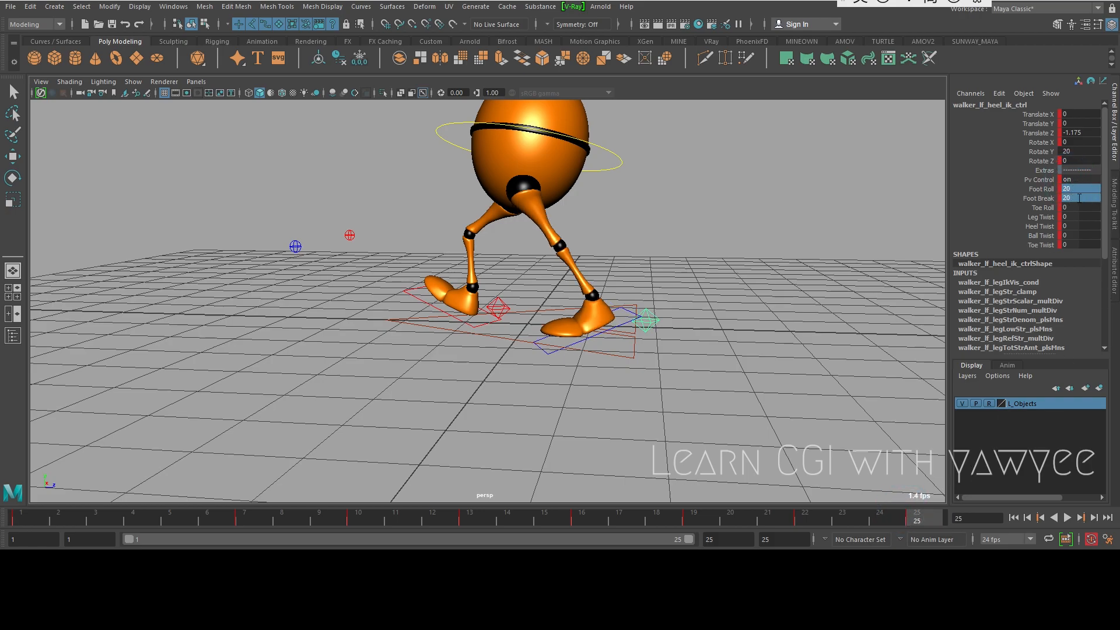
{"action": "type", "text": "30"}
{"action": "key", "text": "Return"}
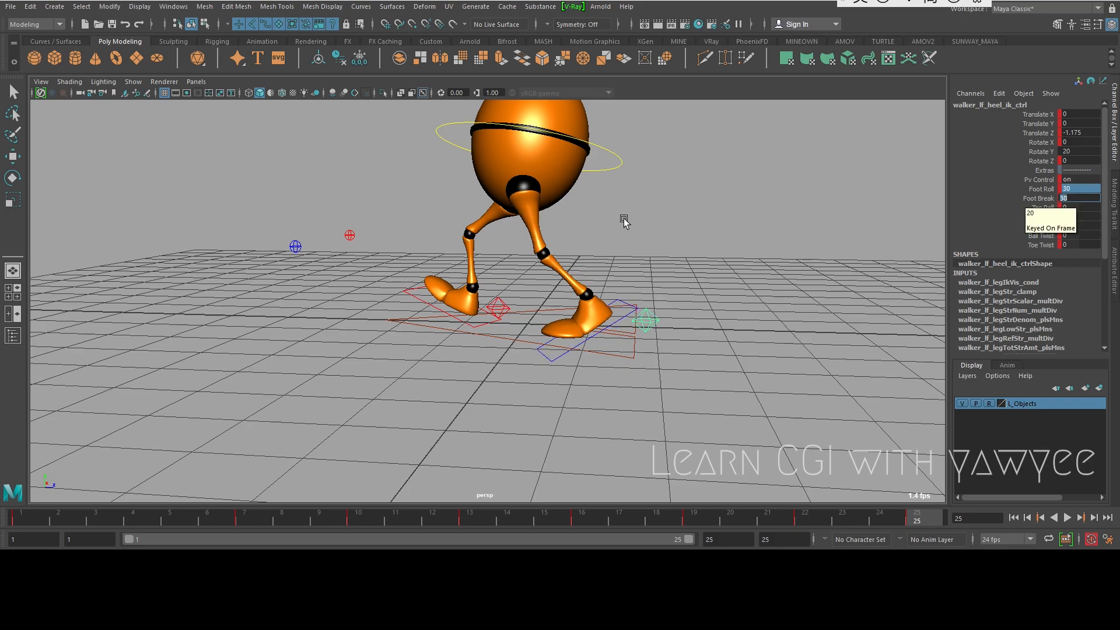
{"action": "right_click_drag", "start_coordinate": [606, 304], "coordinate": [494, 429], "text": "alt"}
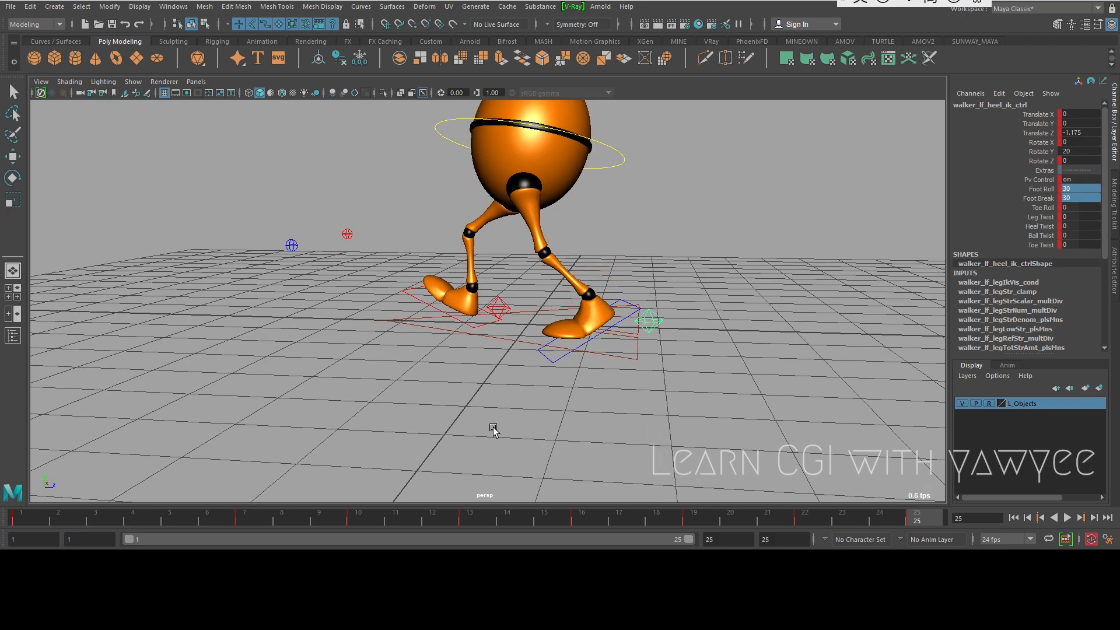
- Set the right heel control's Foot Roll and Foot Break to 30 at frame 13
{"action": "left_click", "coordinate": [471, 521]}
{"action": "left_click_drag", "start_coordinate": [677, 294], "coordinate": [434, 360], "text": "alt"}
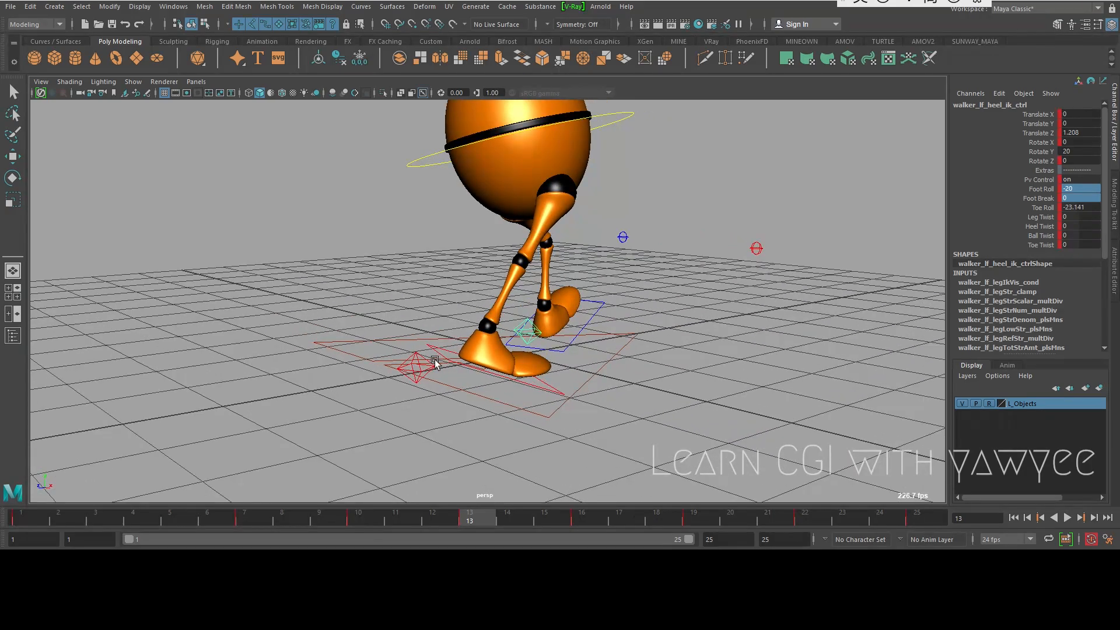
{"action": "left_click", "coordinate": [415, 368]}
{"action": "key", "text": "w"}
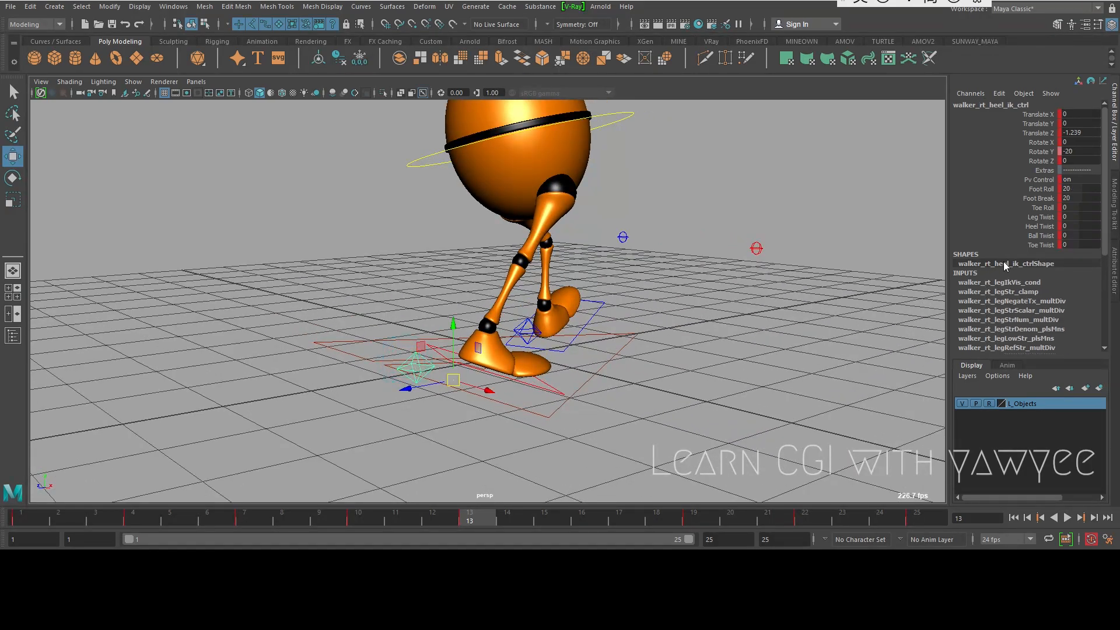
{"action": "left_click", "coordinate": [1070, 188], "text": "ctrl"}
{"action": "mouse_move", "coordinate": [1079, 188]}
{"action": "left_mouse_down"}
{"action": "mouse_move", "coordinate": [1077, 198]}
{"action": "mouse_move", "coordinate": [1080, 189]}
{"action": "left_mouse_up"}
{"action": "key", "text": "ctrl+z"}
{"action": "type", "text": "3"}
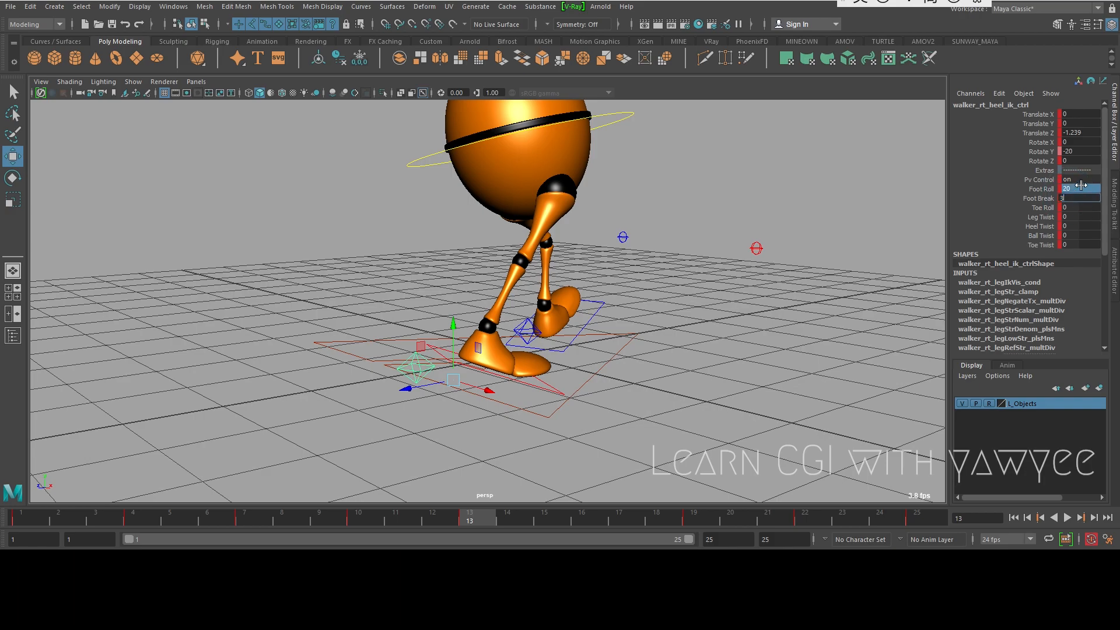
{"action": "type", "text": "0"}
{"action": "key", "text": "Return"}
{"action": "left_click_drag", "start_coordinate": [757, 286], "coordinate": [550, 321], "text": "alt"}
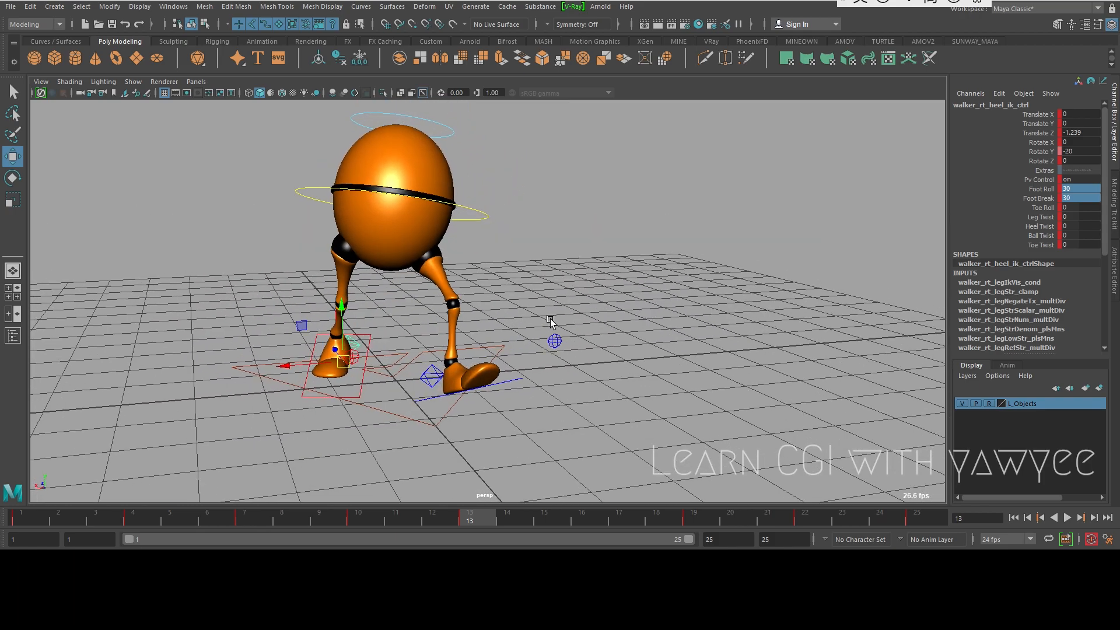
- Play back the walk cycle and review the stride and foot contacts from the front, side and low angles
{"action": "right_click_drag", "start_coordinate": [501, 271], "coordinate": [291, 267], "text": "alt"}
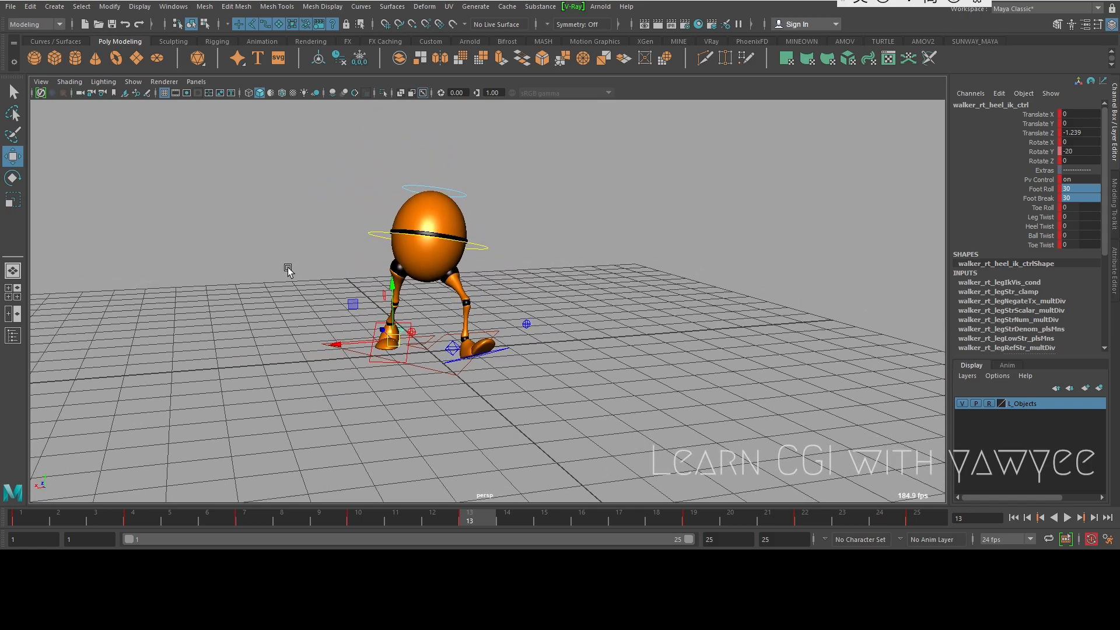
{"action": "left_click_drag", "start_coordinate": [48, 513], "coordinate": [940, 540]}
{"action": "left_click", "coordinate": [1066, 520]}
{"action": "left_click_drag", "start_coordinate": [840, 385], "coordinate": [592, 312], "text": "alt"}
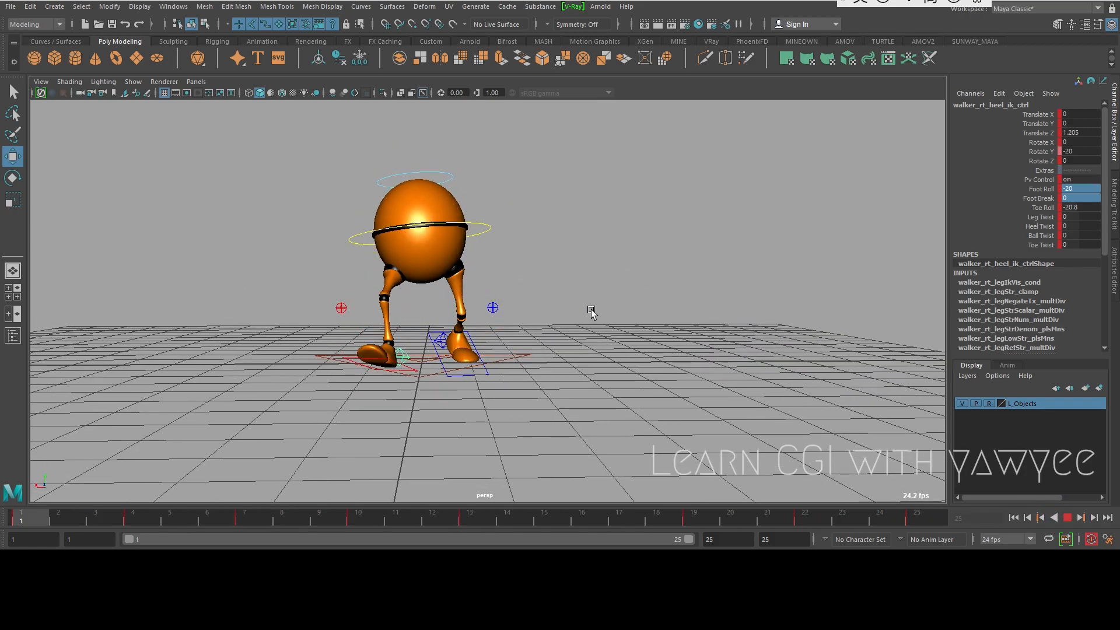
{"action": "left_click_drag", "start_coordinate": [513, 339], "coordinate": [644, 349], "text": "alt"}
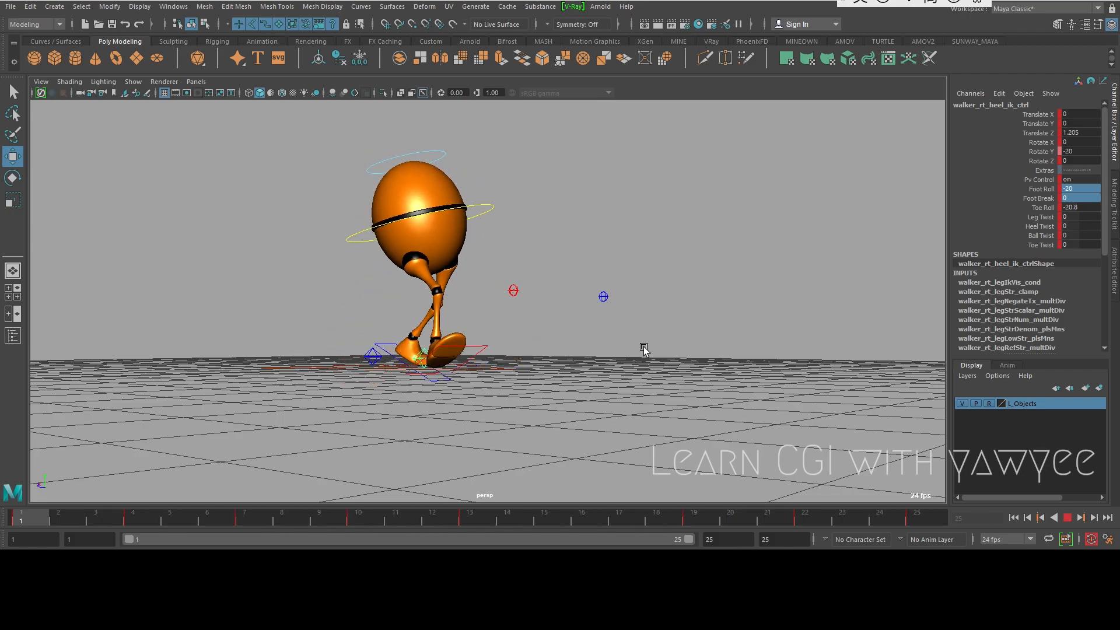
{"action": "mouse_move", "coordinate": [483, 366]}
{"action": "left_mouse_down", "text": "alt"}
{"action": "mouse_move", "coordinate": [458, 374]}
{"action": "mouse_move", "coordinate": [493, 371]}
{"action": "left_mouse_up", "text": "alt"}
{"action": "left_click_drag", "start_coordinate": [615, 242], "coordinate": [518, 327], "text": "alt"}
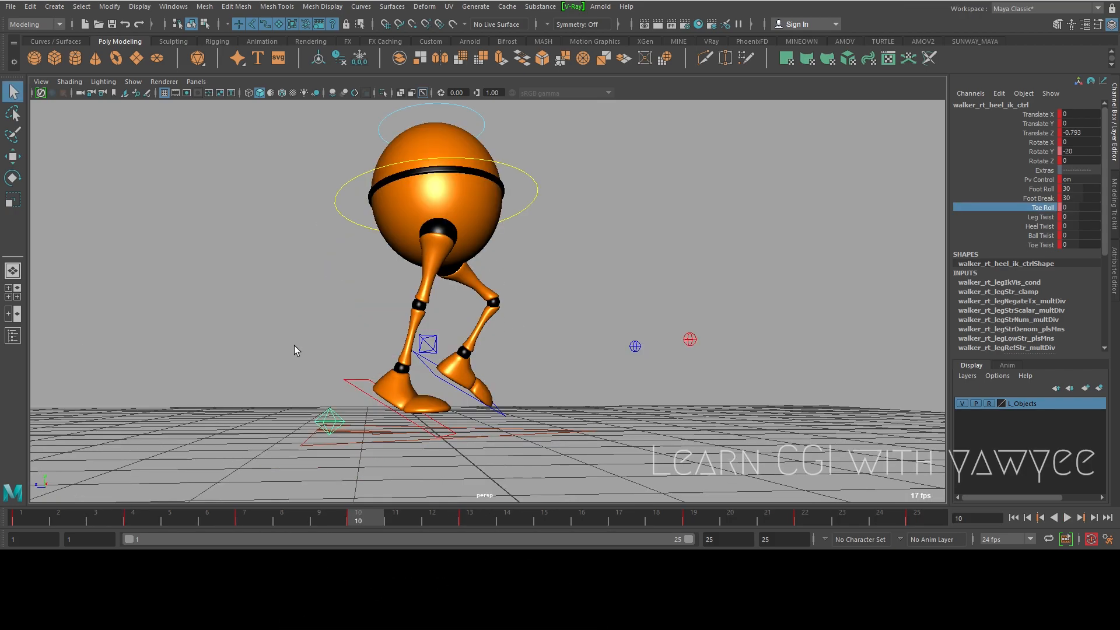
{"action": "left_click_drag", "start_coordinate": [614, 322], "coordinate": [634, 335], "text": "alt"}
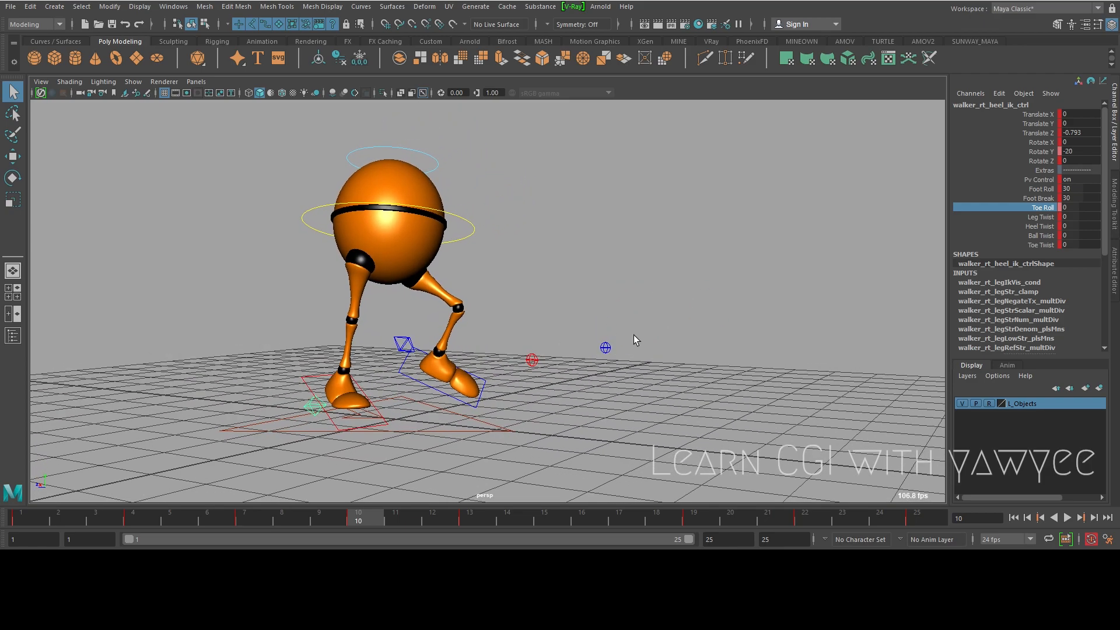
{"action": "left_click", "coordinate": [1067, 518]}
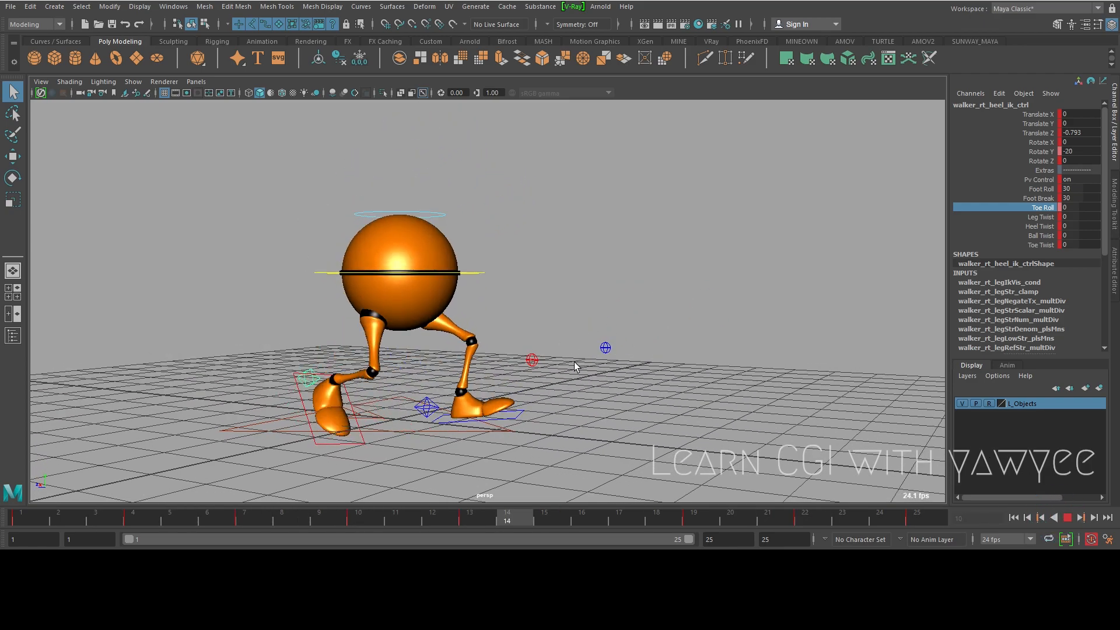
{"action": "left_click_drag", "start_coordinate": [571, 368], "coordinate": [605, 355], "text": "alt"}
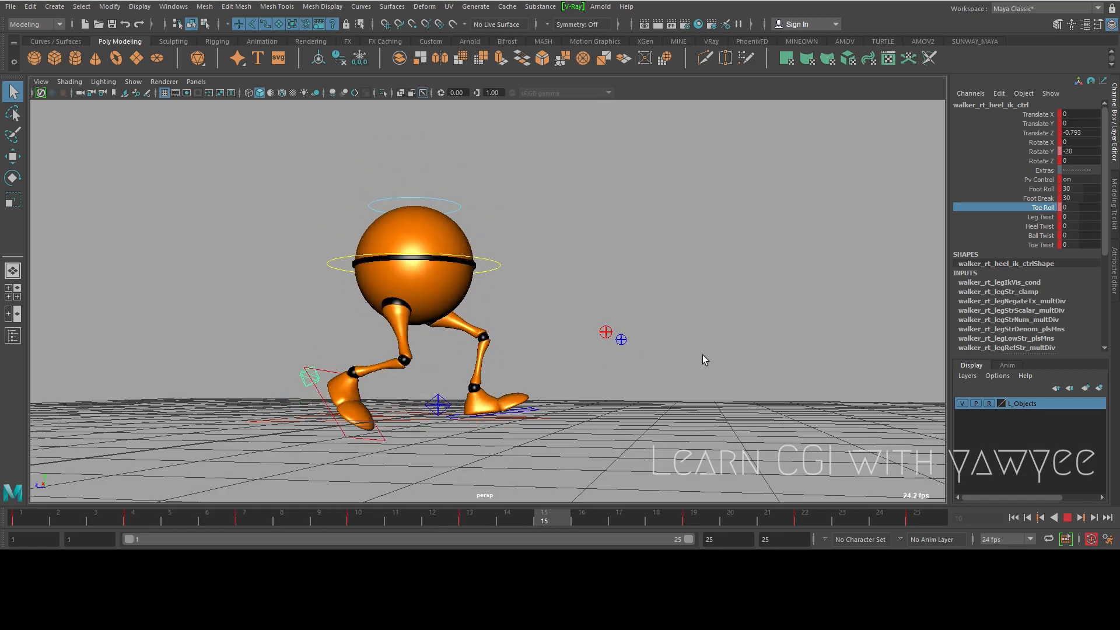
{"action": "left_click_drag", "start_coordinate": [743, 356], "coordinate": [606, 356], "text": "alt"}
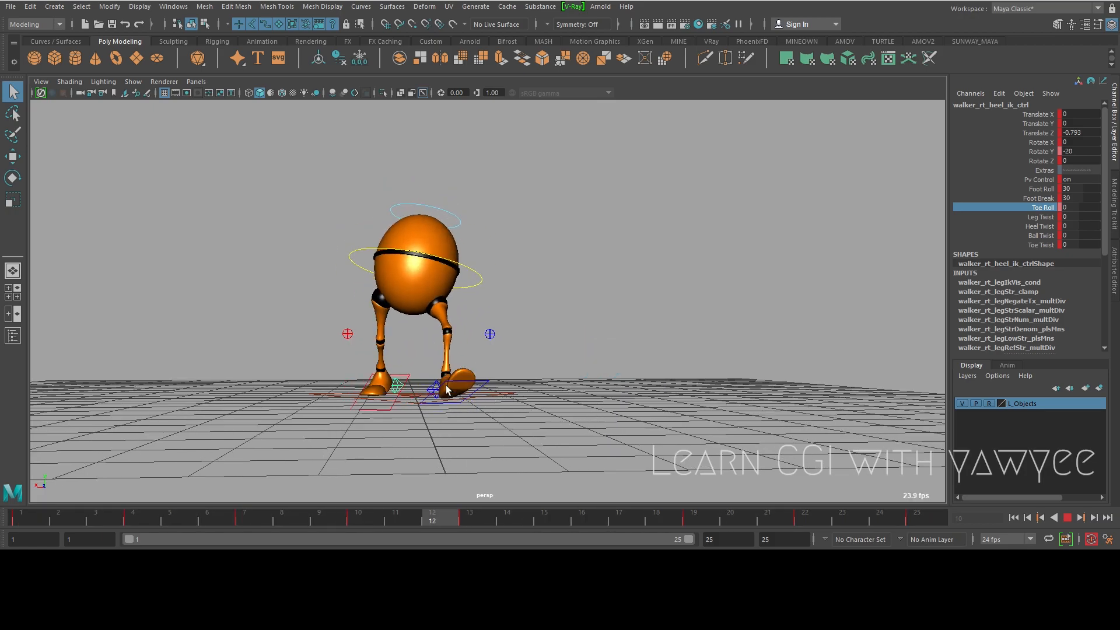
- Hide the viewport's NURBS curves to review the walk without control shapes, and restore their display
{"action": "left_click", "coordinate": [133, 81]}
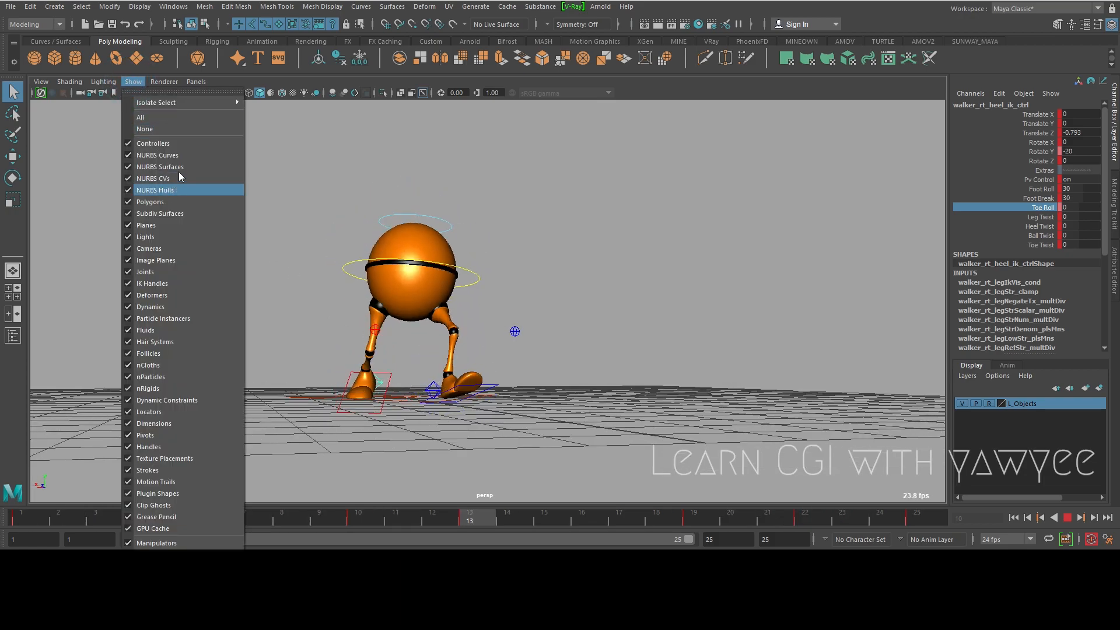
{"action": "left_click", "coordinate": [190, 156]}
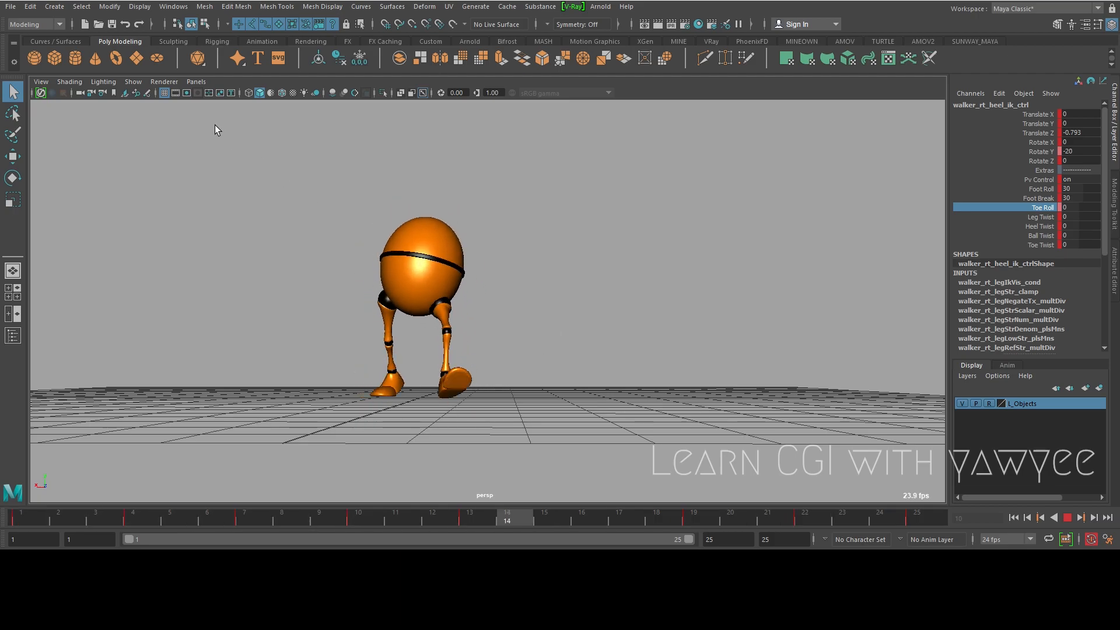
{"action": "left_click", "coordinate": [1068, 518]}
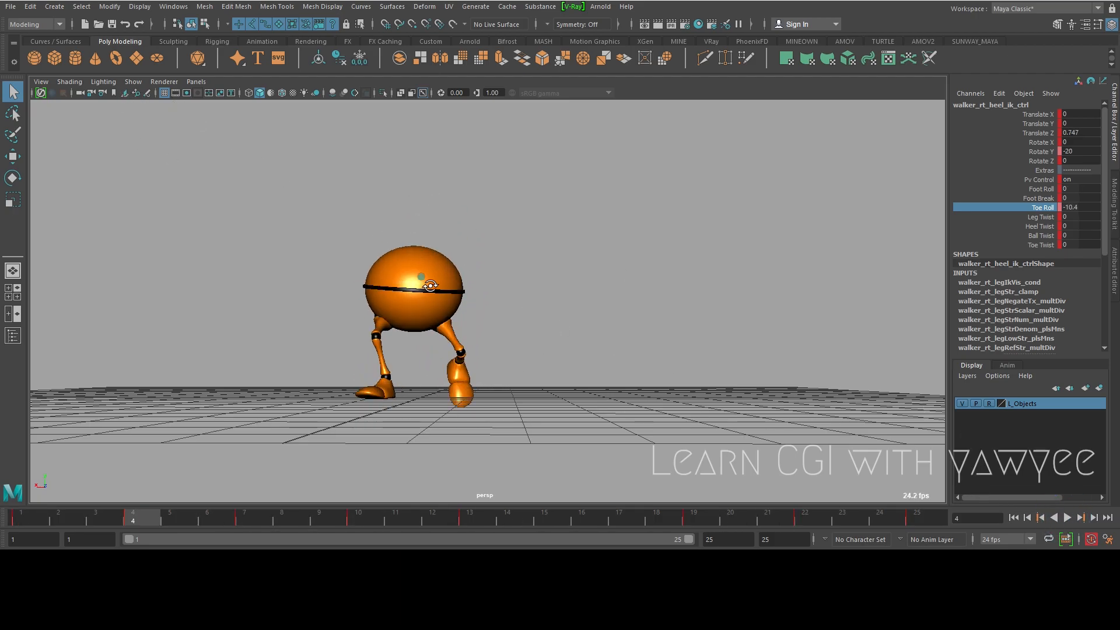
{"action": "left_click_drag", "start_coordinate": [415, 202], "coordinate": [338, 210], "text": "alt"}
{"action": "left_click", "coordinate": [135, 82]}
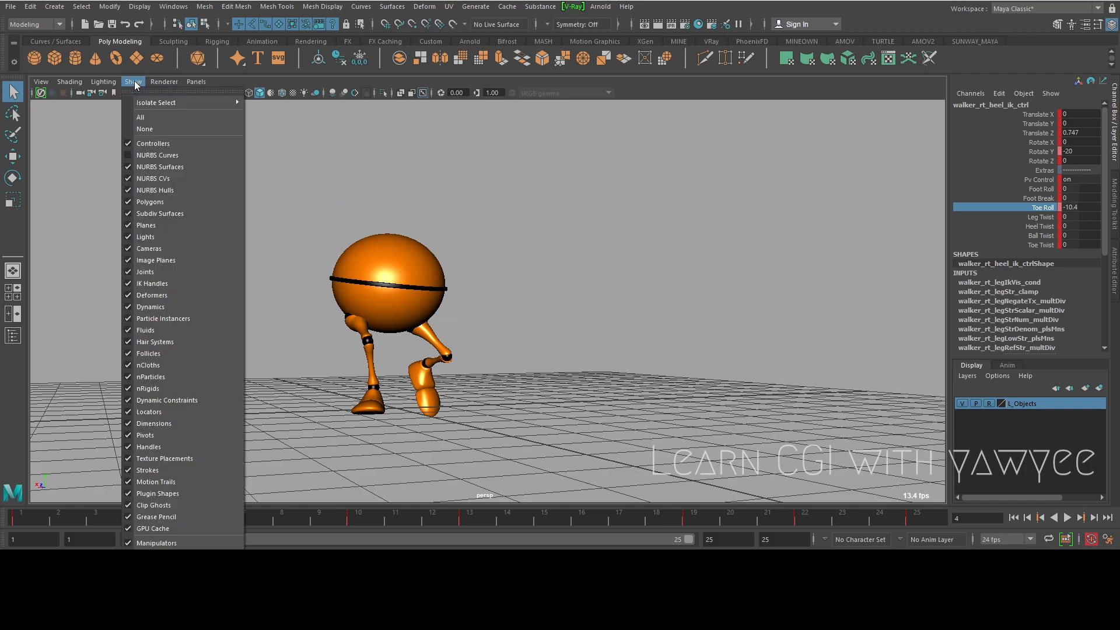
{"action": "left_click", "coordinate": [158, 159]}
- Examine the feet and legs up close from the side between frames 4 and 8
{"action": "left_click_drag", "start_coordinate": [363, 294], "coordinate": [490, 284], "text": "alt"}
{"action": "left_click_drag", "start_coordinate": [377, 338], "coordinate": [517, 326], "text": "alt"}
{"action": "right_click_drag", "start_coordinate": [517, 326], "coordinate": [647, 364], "text": "alt"}
{"action": "middle_click_drag", "start_coordinate": [646, 365], "coordinate": [630, 315], "text": "alt"}
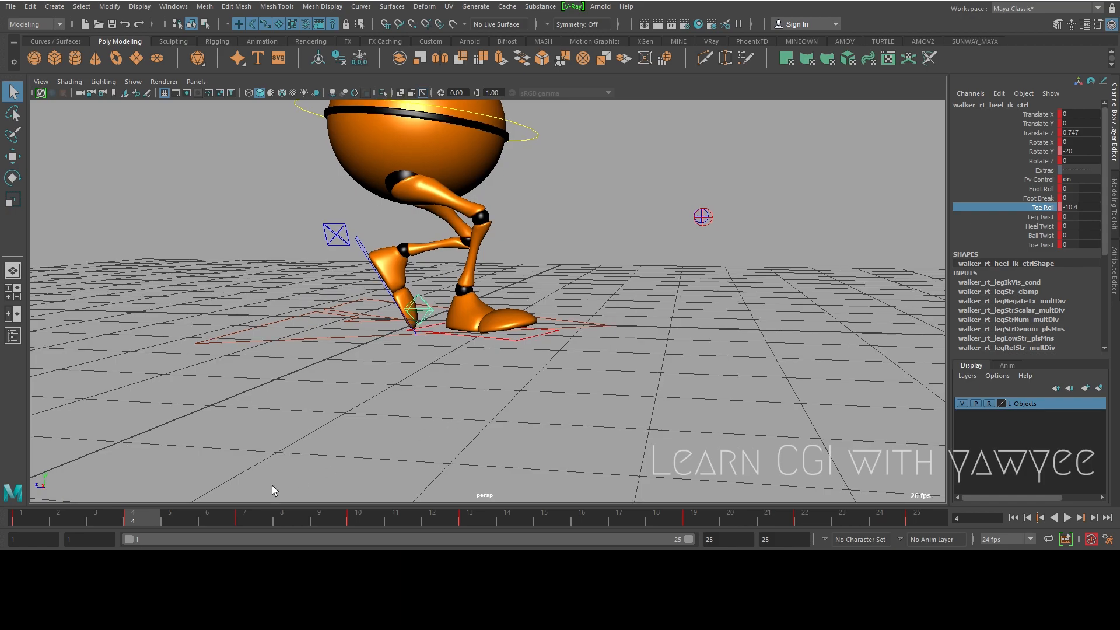
{"action": "left_click_drag", "start_coordinate": [88, 513], "coordinate": [284, 520]}
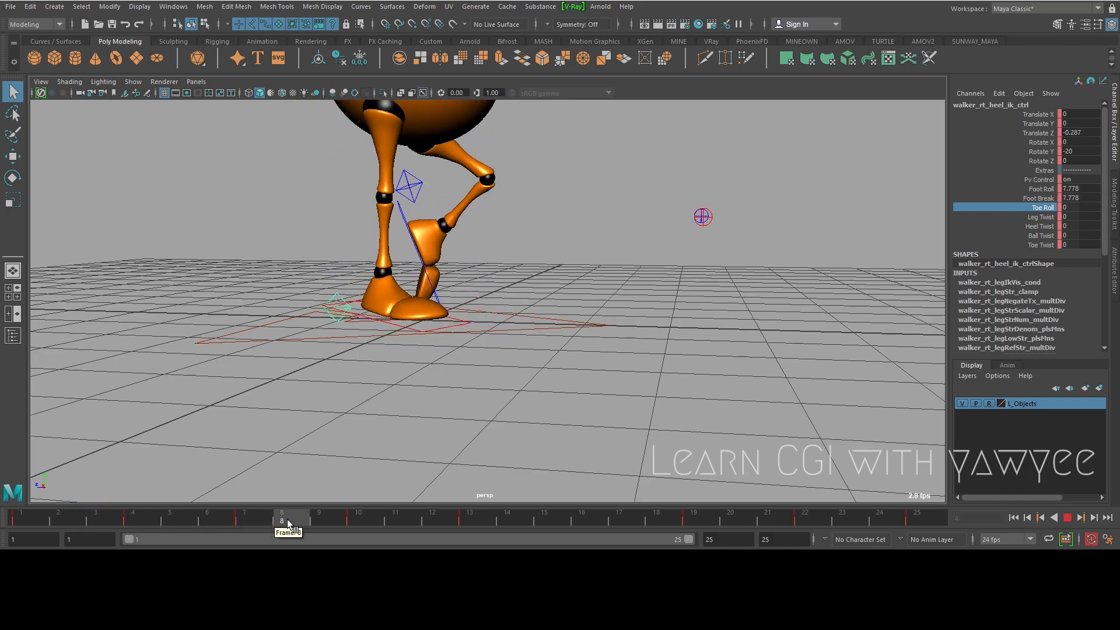
{"action": "left_click", "coordinate": [238, 526]}
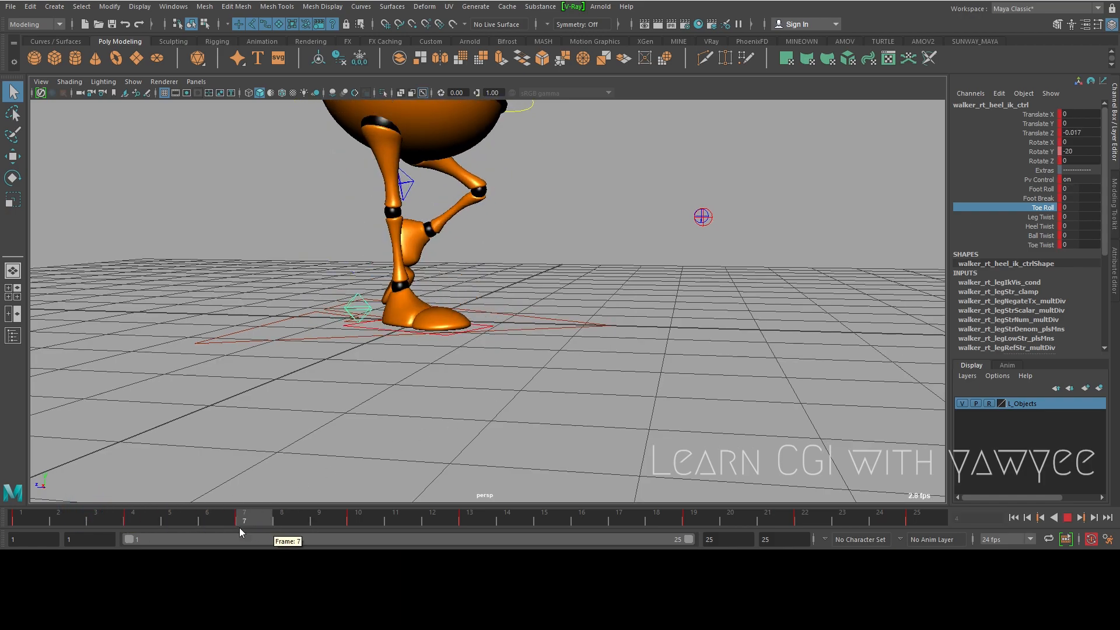
{"action": "left_click_drag", "start_coordinate": [444, 361], "coordinate": [487, 334], "text": "alt"}
{"action": "right_click_drag", "start_coordinate": [600, 337], "coordinate": [524, 311], "text": "alt"}
{"action": "middle_click_drag", "start_coordinate": [524, 311], "coordinate": [518, 366], "text": "alt"}
{"action": "left_click_drag", "start_coordinate": [487, 352], "coordinate": [478, 312], "text": "alt"}
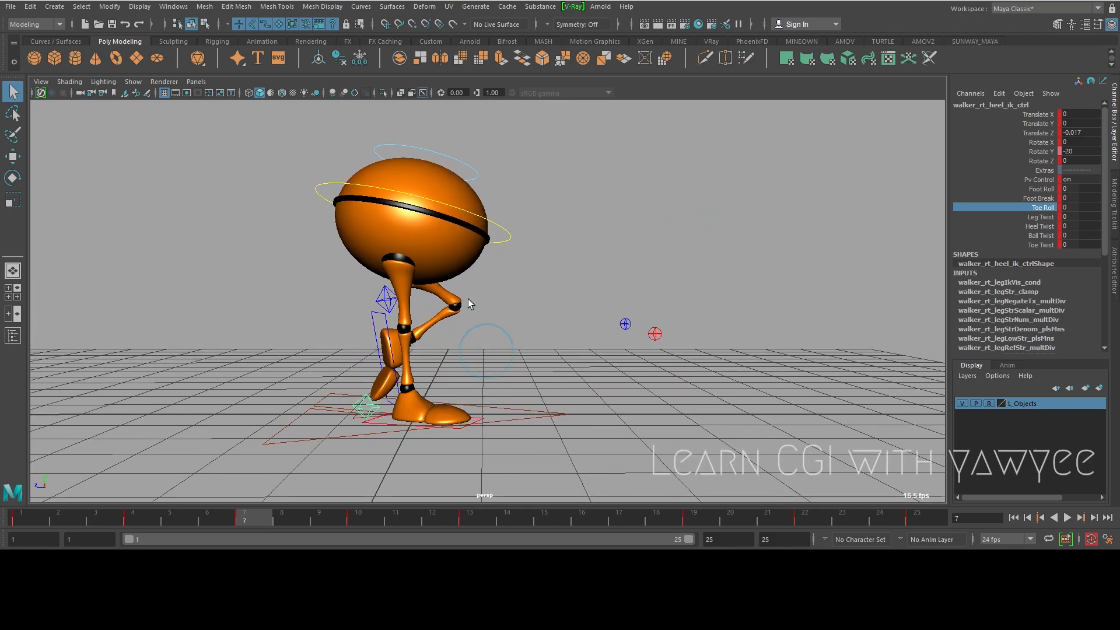
- Set the right heel control's Toe Roll to 35 at frame 10
{"action": "left_click_drag", "start_coordinate": [261, 519], "coordinate": [351, 530]}
{"action": "left_click_drag", "start_coordinate": [481, 392], "coordinate": [497, 383], "text": "alt"}
{"action": "right_click_drag", "start_coordinate": [455, 363], "coordinate": [488, 408], "text": "alt"}
{"action": "middle_click_drag", "start_coordinate": [488, 407], "coordinate": [521, 370], "text": "alt"}
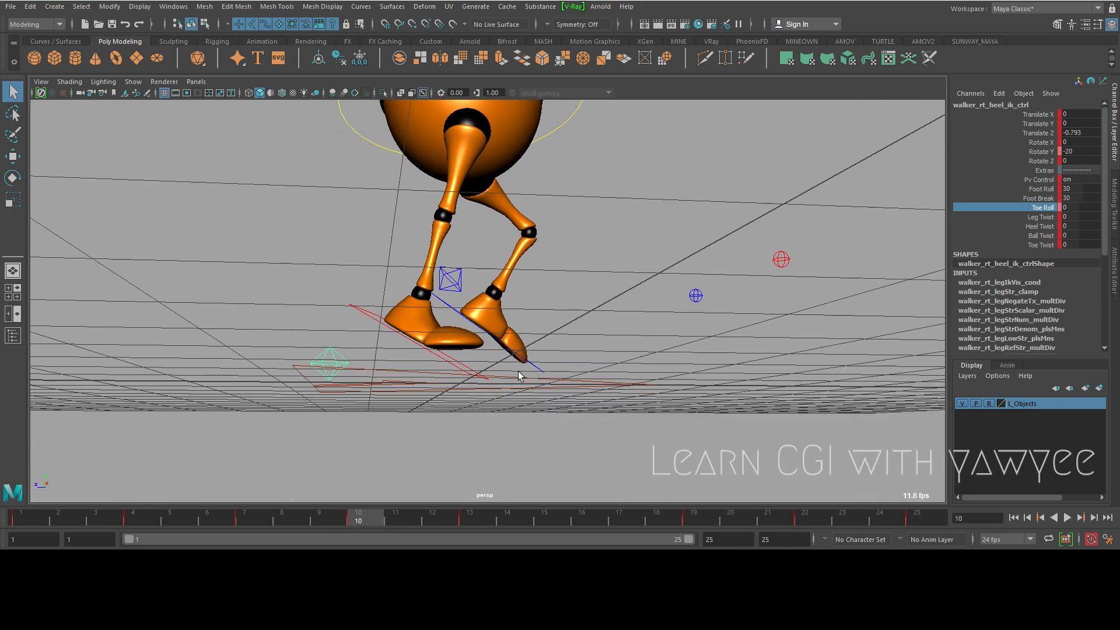
{"action": "left_click_drag", "start_coordinate": [521, 375], "coordinate": [481, 370], "text": "alt"}
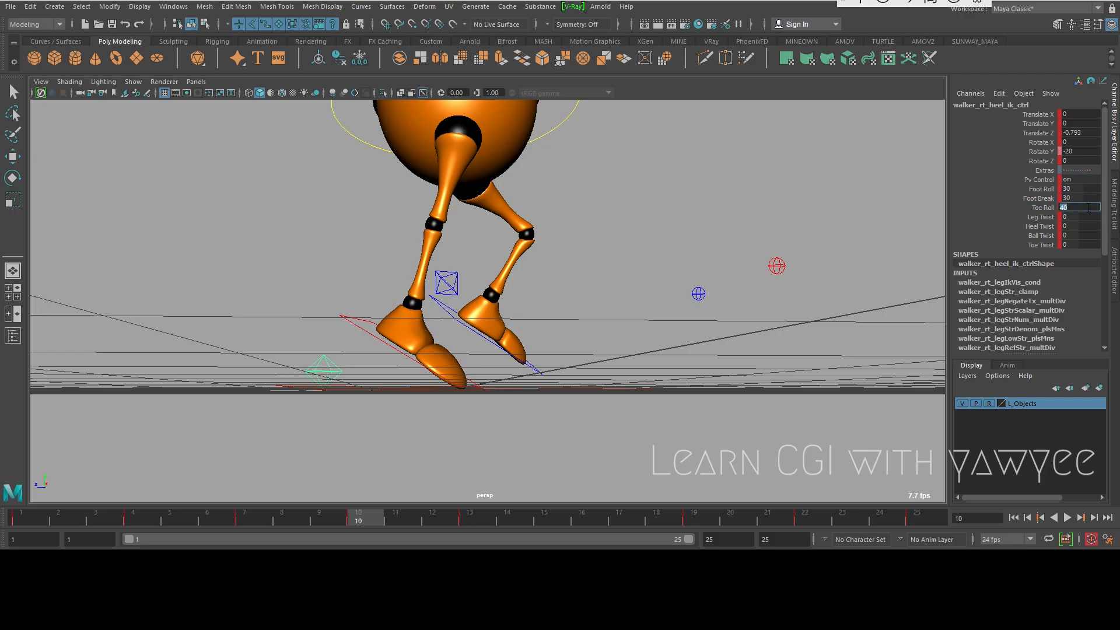
{"action": "left_click_drag", "start_coordinate": [746, 250], "coordinate": [565, 265], "text": "alt"}
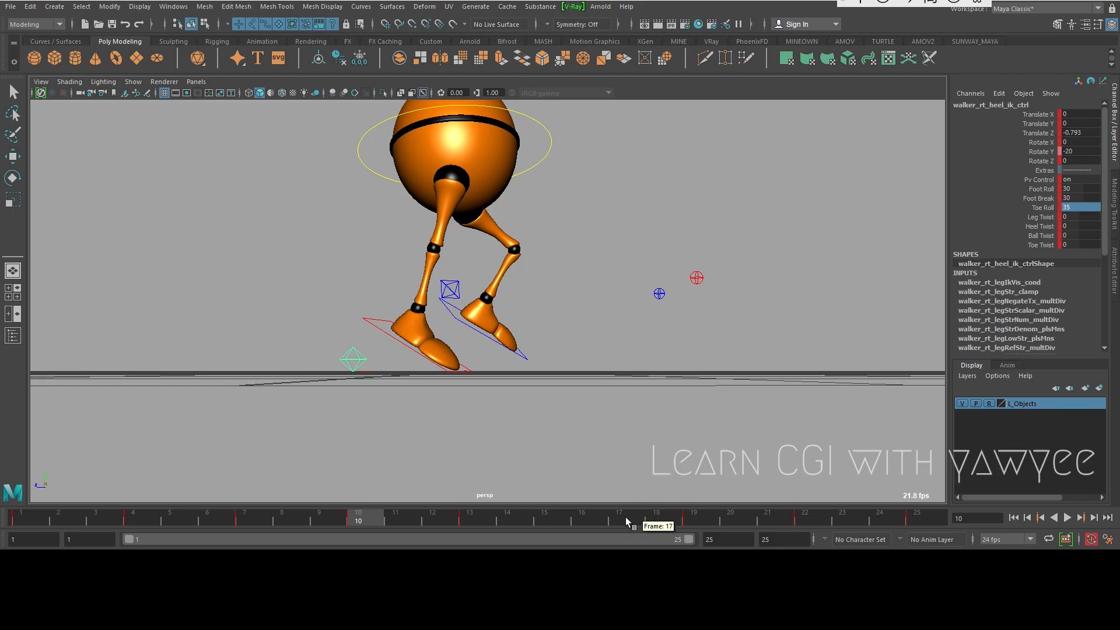
- Select the left heel control and set its Toe Roll to 35 at frame 22
{"action": "key", "text": "alt+v"}
{"action": "left_click_drag", "start_coordinate": [768, 486], "coordinate": [573, 338], "text": "alt"}
{"action": "left_click", "coordinate": [574, 331]}
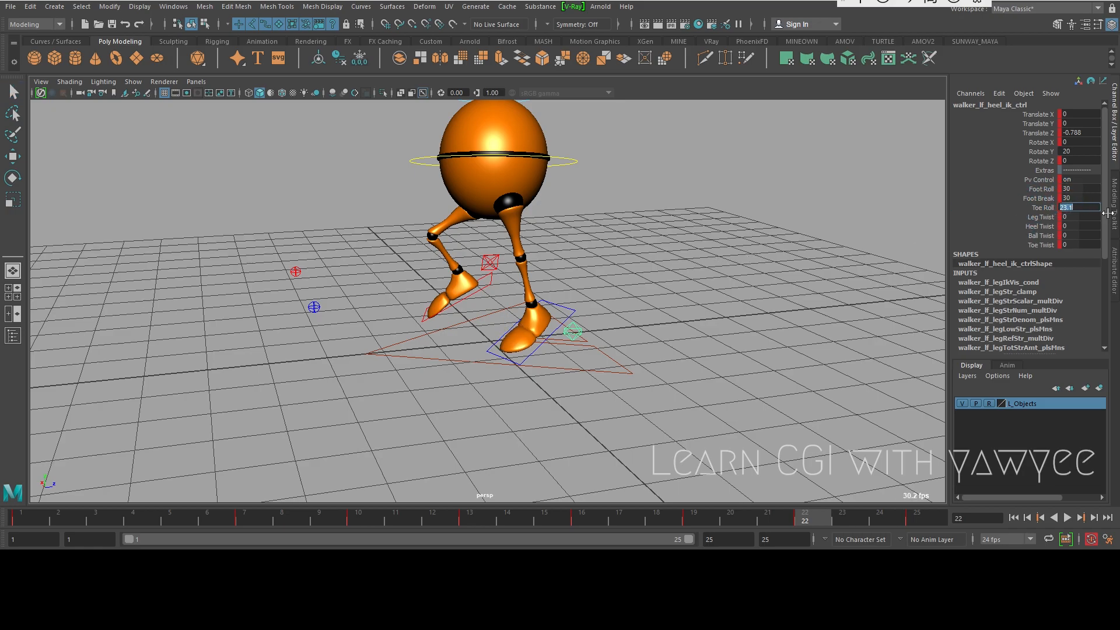
{"action": "right_click_drag", "start_coordinate": [655, 256], "coordinate": [475, 263], "text": "alt"}
{"action": "left_click_drag", "start_coordinate": [475, 265], "coordinate": [554, 243], "text": "alt"}
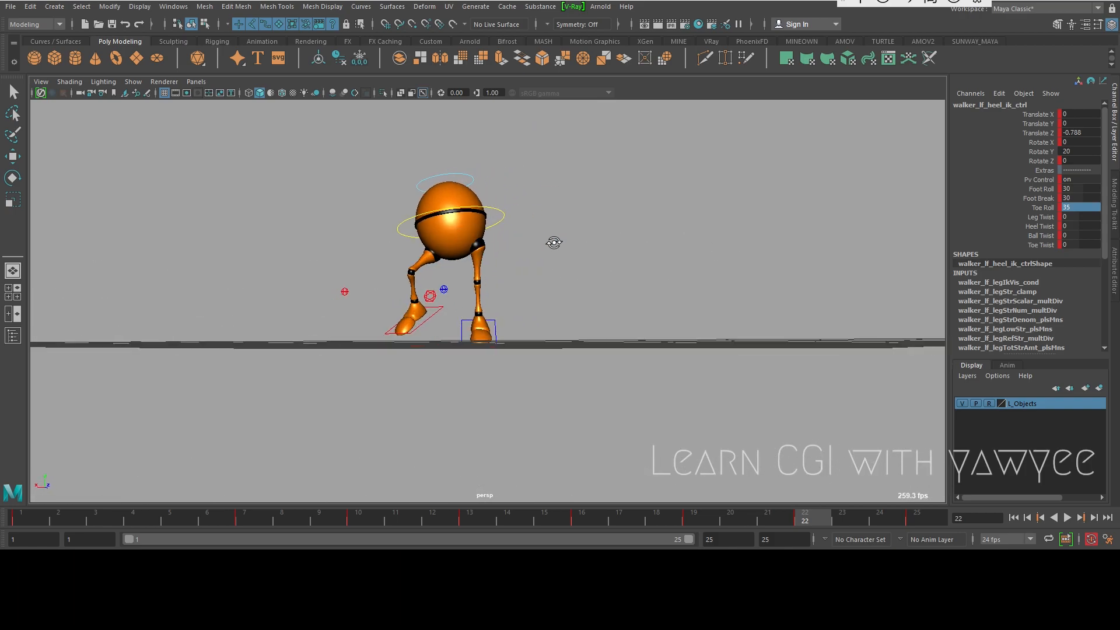
{"action": "right_click_drag", "start_coordinate": [520, 263], "coordinate": [563, 318], "text": "alt"}
{"action": "left_click_drag", "start_coordinate": [564, 317], "coordinate": [537, 351], "text": "alt"}
- Play back the loop to check the toe roll, and step through the poses from frame 1 to frame 7
{"action": "key", "text": "alt+v"}
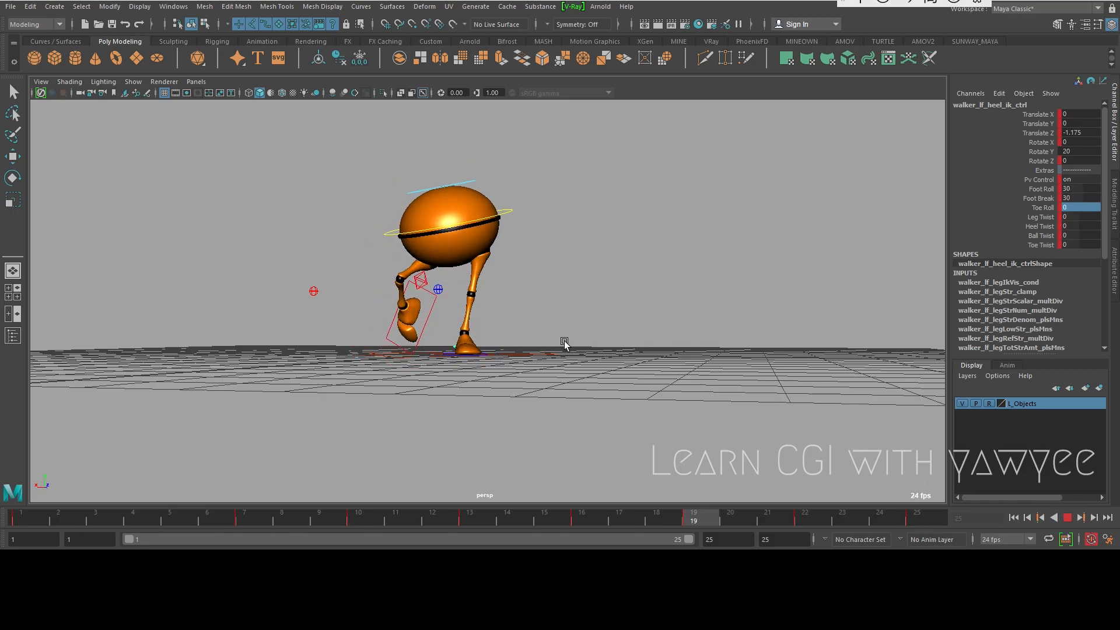
{"action": "left_click_drag", "start_coordinate": [517, 366], "coordinate": [500, 388], "text": "alt"}
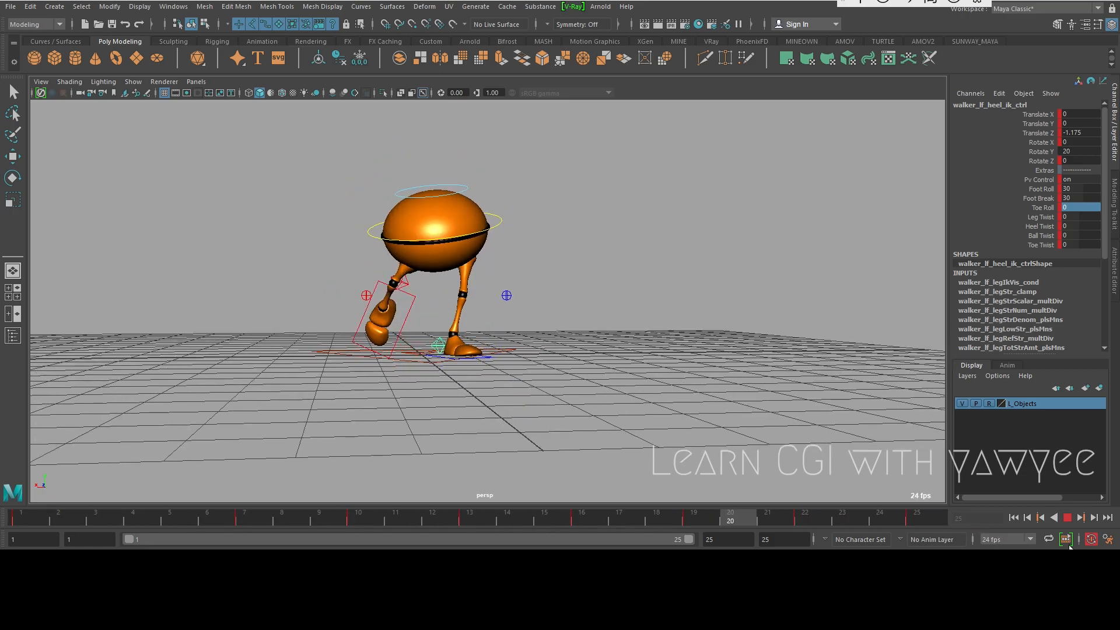
{"action": "left_click", "coordinate": [1067, 519]}
{"action": "left_click_drag", "start_coordinate": [660, 327], "coordinate": [487, 346], "text": "alt"}
{"action": "left_click_drag", "start_coordinate": [29, 516], "coordinate": [248, 534]}
{"action": "left_click_drag", "start_coordinate": [566, 336], "coordinate": [616, 340], "text": "alt"}
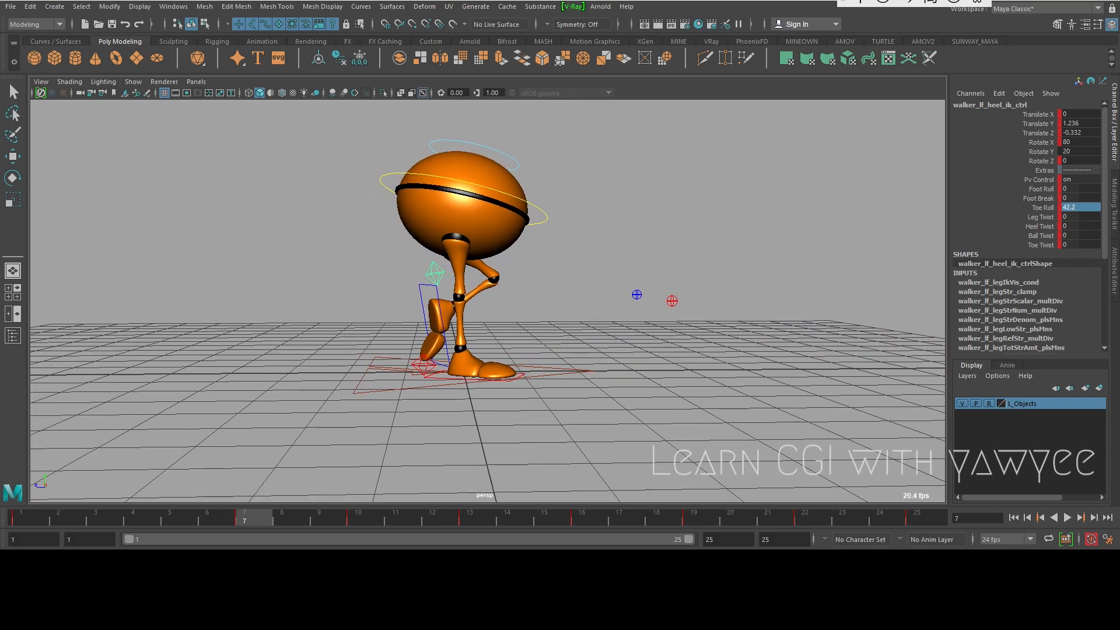
- Open the Graph Editor beside the walker and show only CTRL_Main's Translate Y curve
{"action": "left_click", "coordinate": [73, 584]}
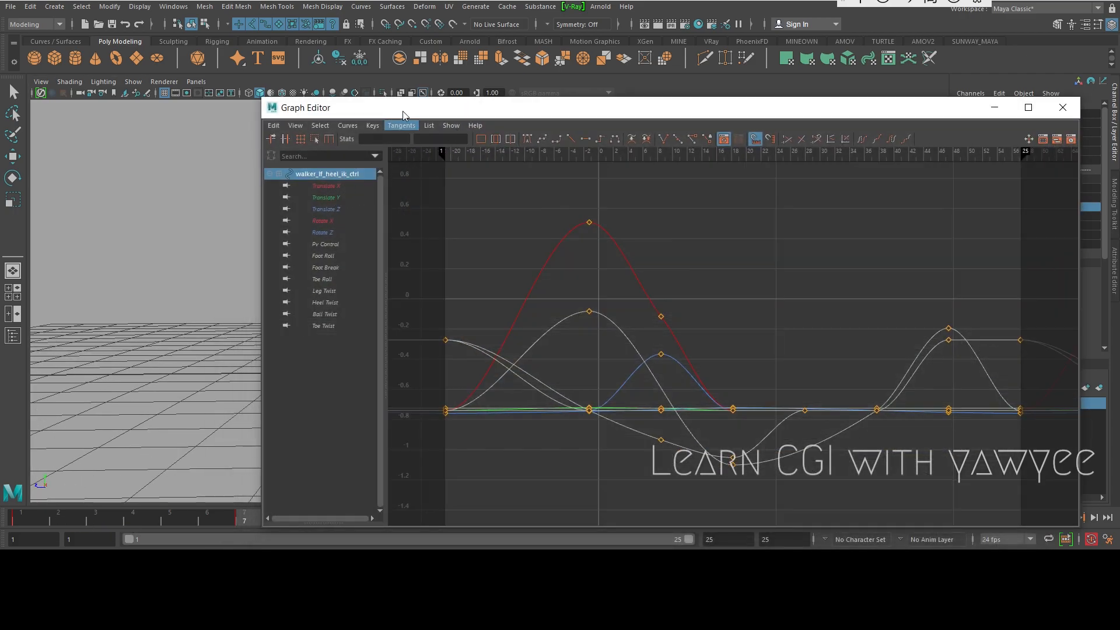
{"action": "left_click_drag", "start_coordinate": [403, 111], "coordinate": [651, 124]}
{"action": "left_click", "coordinate": [399, 174]}
{"action": "middle_click_drag", "start_coordinate": [383, 228], "coordinate": [103, 252], "text": "alt"}
{"action": "left_click", "coordinate": [543, 210]}
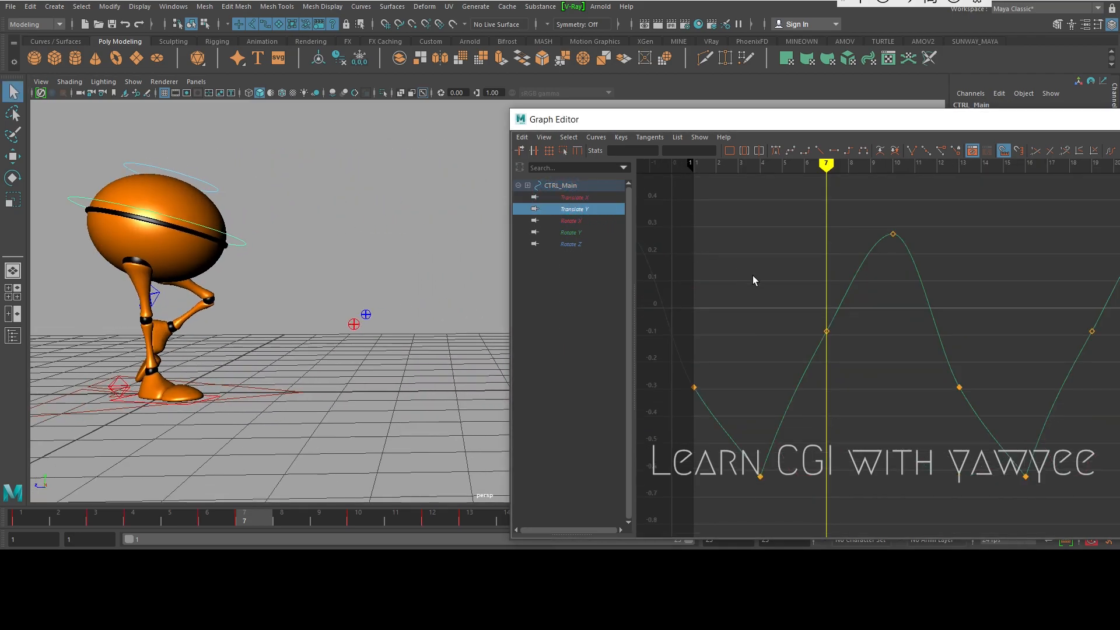
- Lower CTRL_Main's Translate Y keys at frames 7 and 19 to -0.122
{"action": "middle_click_drag", "start_coordinate": [839, 300], "coordinate": [725, 286], "text": "alt"}
{"action": "right_click_drag", "start_coordinate": [842, 295], "coordinate": [844, 322], "text": "alt"}
{"action": "left_click_drag", "start_coordinate": [821, 324], "coordinate": [1022, 339]}
{"action": "key", "text": "f"}
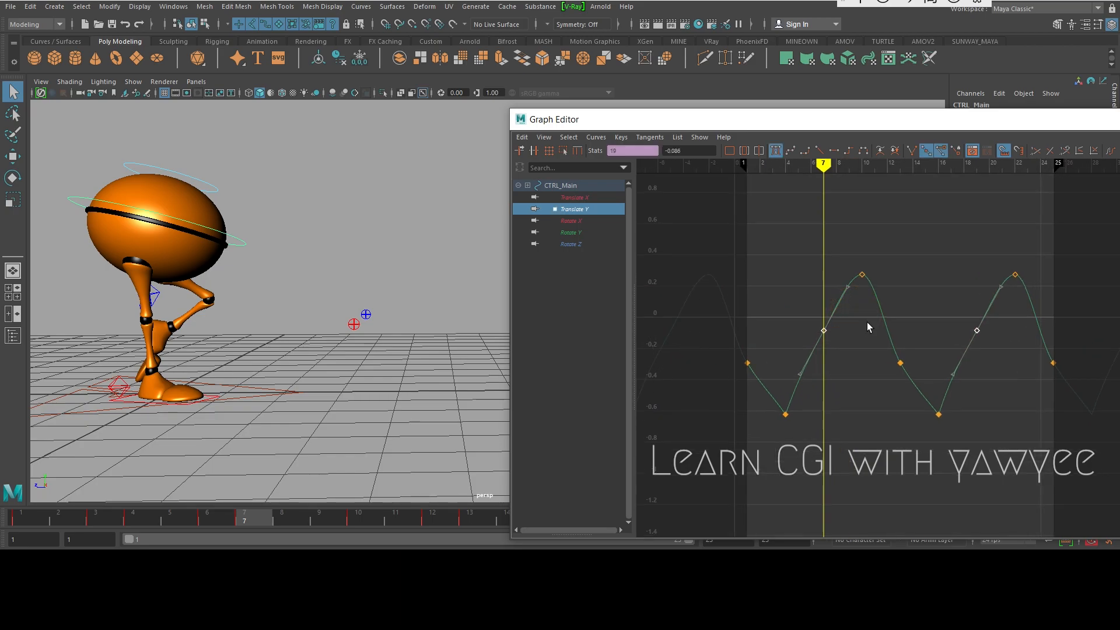
{"action": "key", "text": "w"}
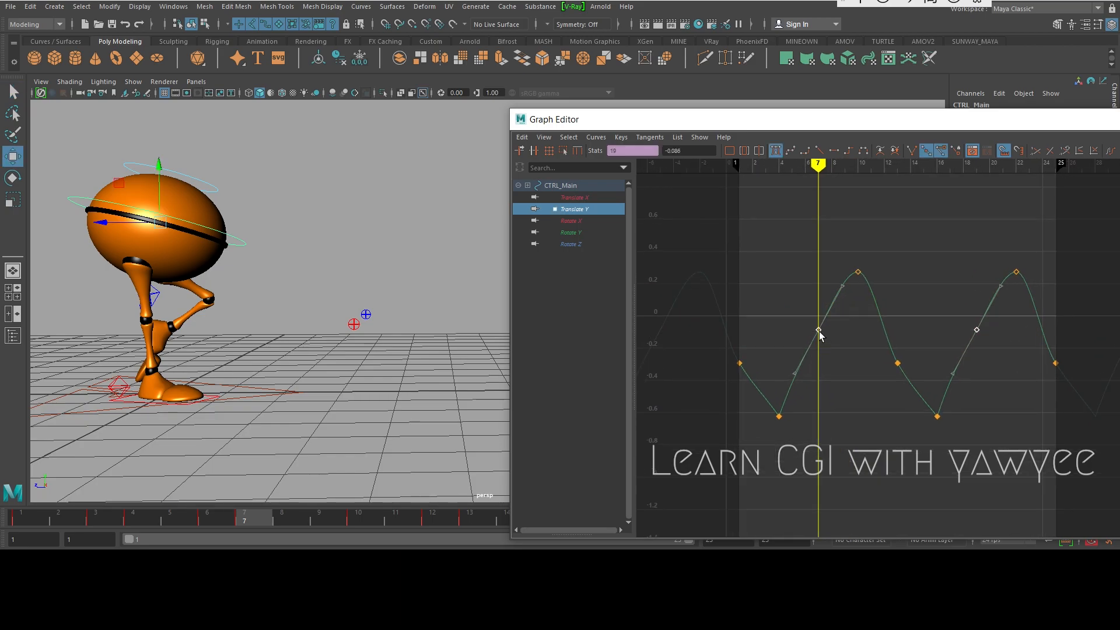
{"action": "middle_click_drag", "start_coordinate": [819, 333], "coordinate": [819, 340]}
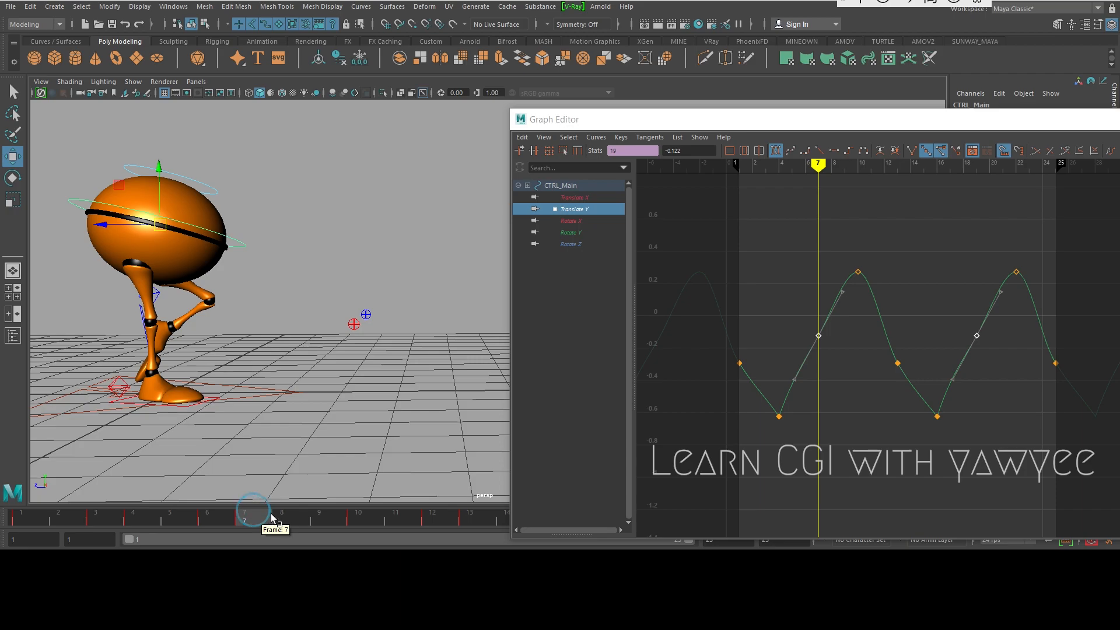
- Lower CTRL_Main's Translate Y peak keys at frames 10 and 22 to 0.241
{"action": "left_click", "coordinate": [299, 517]}
{"action": "left_click_drag", "start_coordinate": [299, 517], "coordinate": [366, 518]}
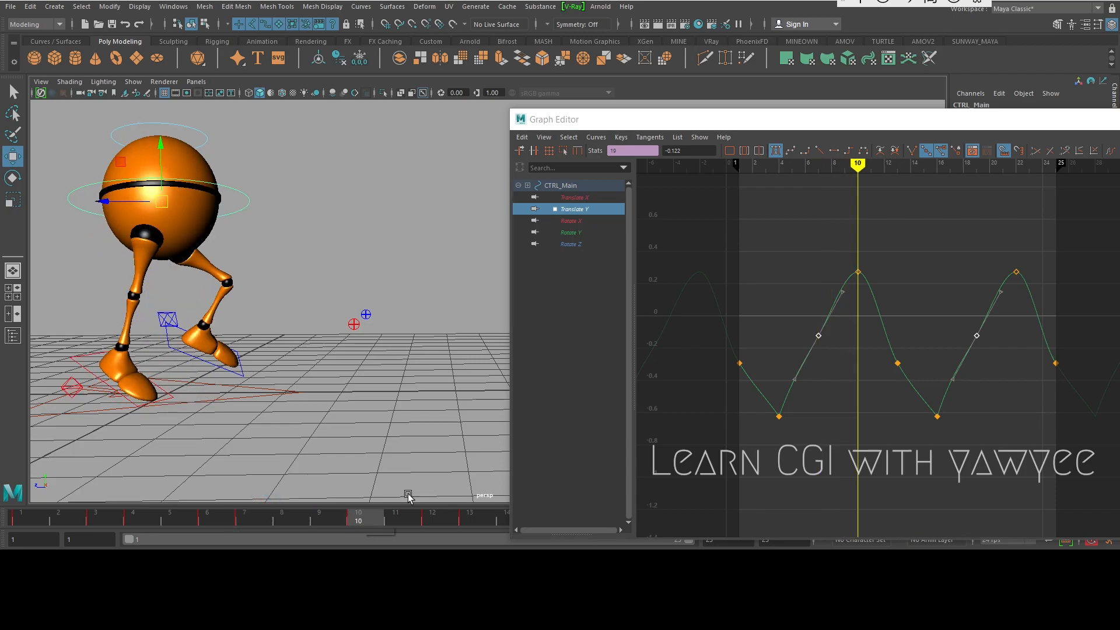
{"action": "left_click_drag", "start_coordinate": [810, 243], "coordinate": [1030, 277]}
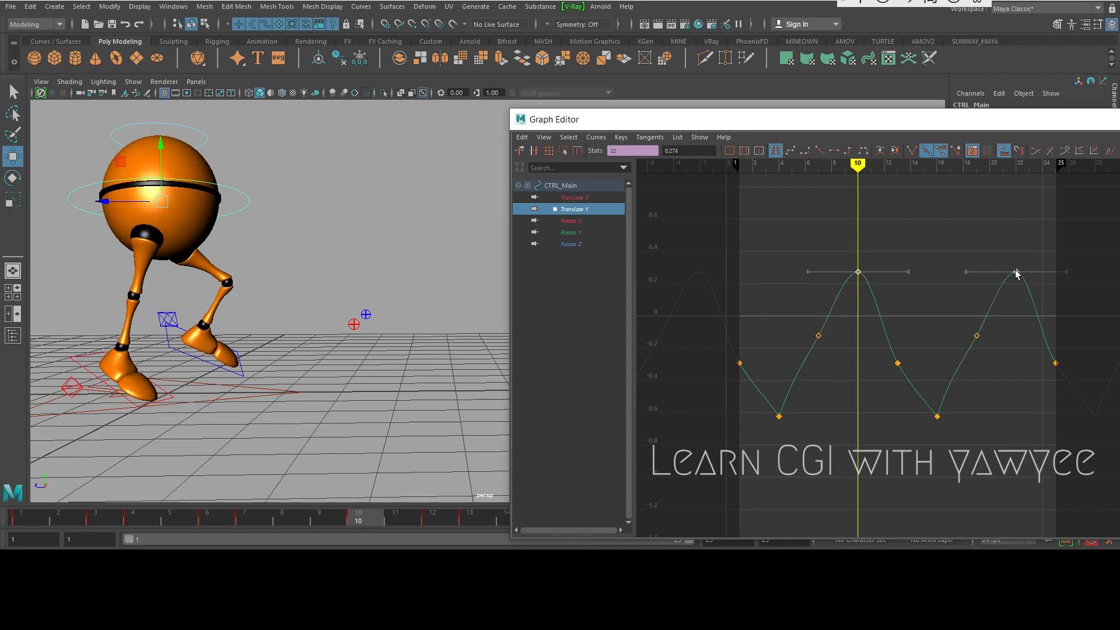
{"action": "middle_click_drag", "start_coordinate": [1015, 272], "coordinate": [967, 335], "text": "shift"}
{"action": "key", "text": "ctrl+z"}
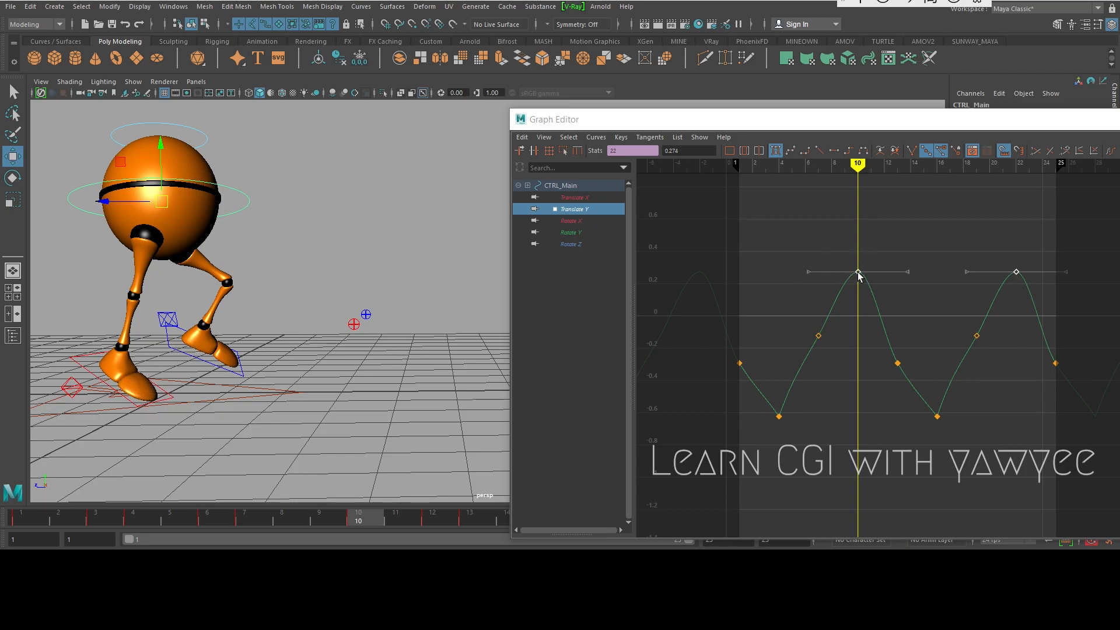
{"action": "middle_click_drag", "start_coordinate": [857, 272], "coordinate": [855, 279], "text": "shift"}
- Examine the body height and leg extension at frame 10 in the perspective and side views
{"action": "left_click_drag", "start_coordinate": [166, 352], "coordinate": [197, 345], "text": "alt"}
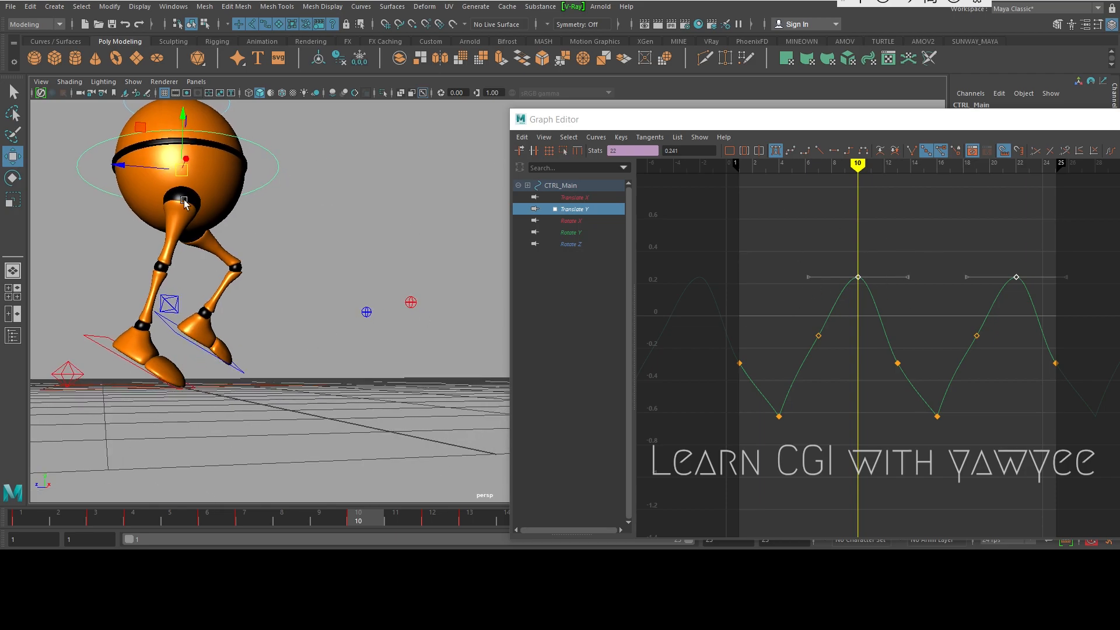
{"action": "left_click_drag", "start_coordinate": [195, 380], "coordinate": [287, 281], "text": "alt"}
{"action": "key", "text": "space"}
{"action": "middle_click_drag", "start_coordinate": [264, 343], "coordinate": [426, 288], "text": "alt"}
{"action": "right_click_drag", "start_coordinate": [299, 271], "coordinate": [539, 318], "text": "alt"}
{"action": "middle_click_drag", "start_coordinate": [311, 331], "coordinate": [352, 351], "text": "alt"}
{"action": "middle_click_drag", "start_coordinate": [372, 285], "coordinate": [278, 330], "text": "alt"}
{"action": "right_click_drag", "start_coordinate": [278, 330], "coordinate": [236, 296], "text": "alt"}
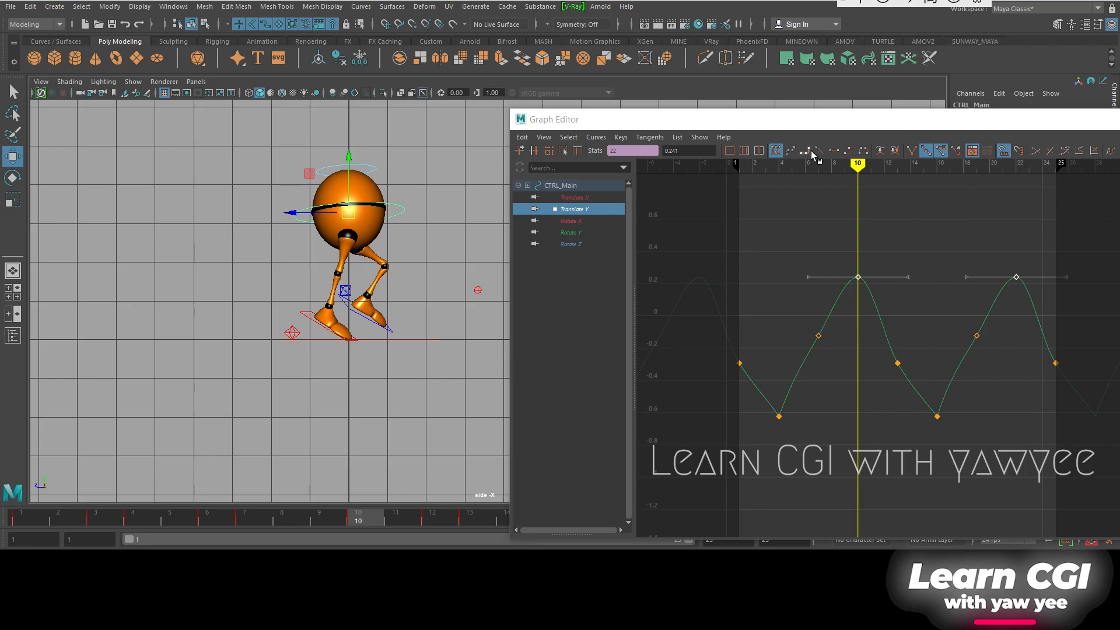
- Close the Graph Editor and switch back to the perspective view
{"action": "left_click_drag", "start_coordinate": [921, 127], "coordinate": [745, 140]}
{"action": "left_click", "coordinate": [1079, 133]}
{"action": "key", "text": "space"}
{"action": "left_click_drag", "start_coordinate": [495, 275], "coordinate": [560, 279]}
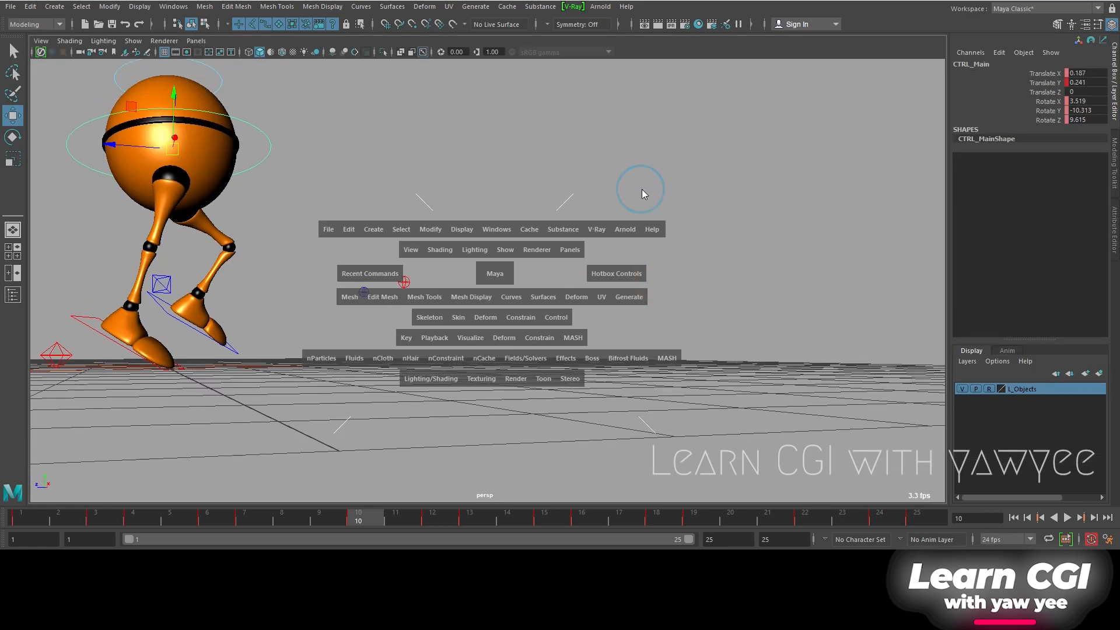
- Play back the walk cycle to check the adjusted vertical bounce from the front and rear, stopping at frame 19
{"action": "left_click_drag", "start_coordinate": [675, 164], "coordinate": [567, 158], "text": "alt"}
{"action": "right_click_drag", "start_coordinate": [524, 160], "coordinate": [545, 172], "text": "alt"}
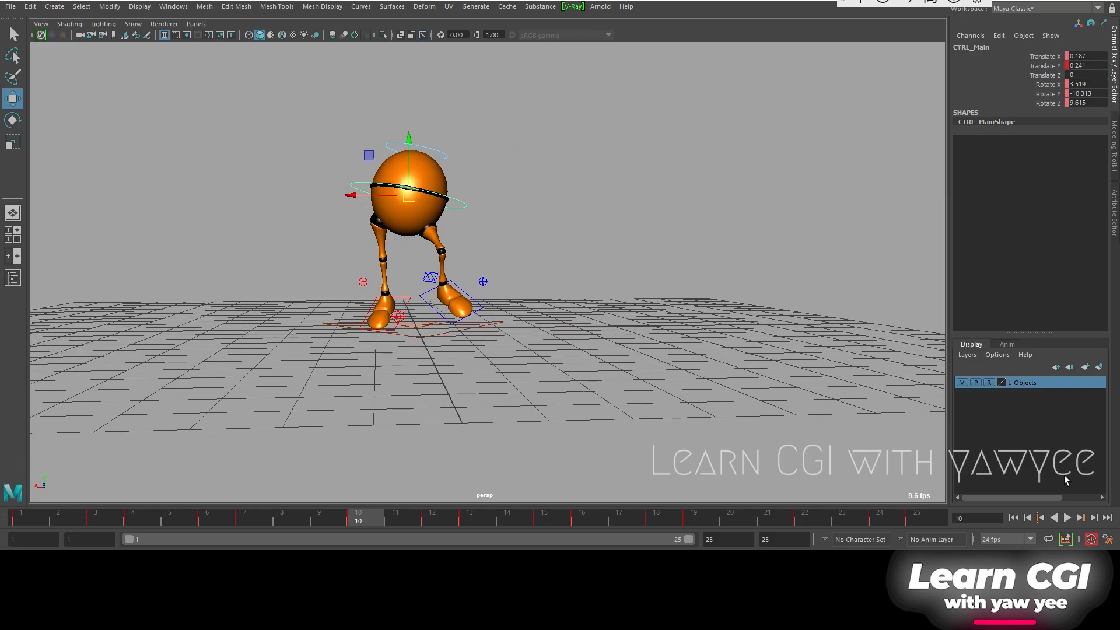
{"action": "left_click", "coordinate": [1067, 518]}
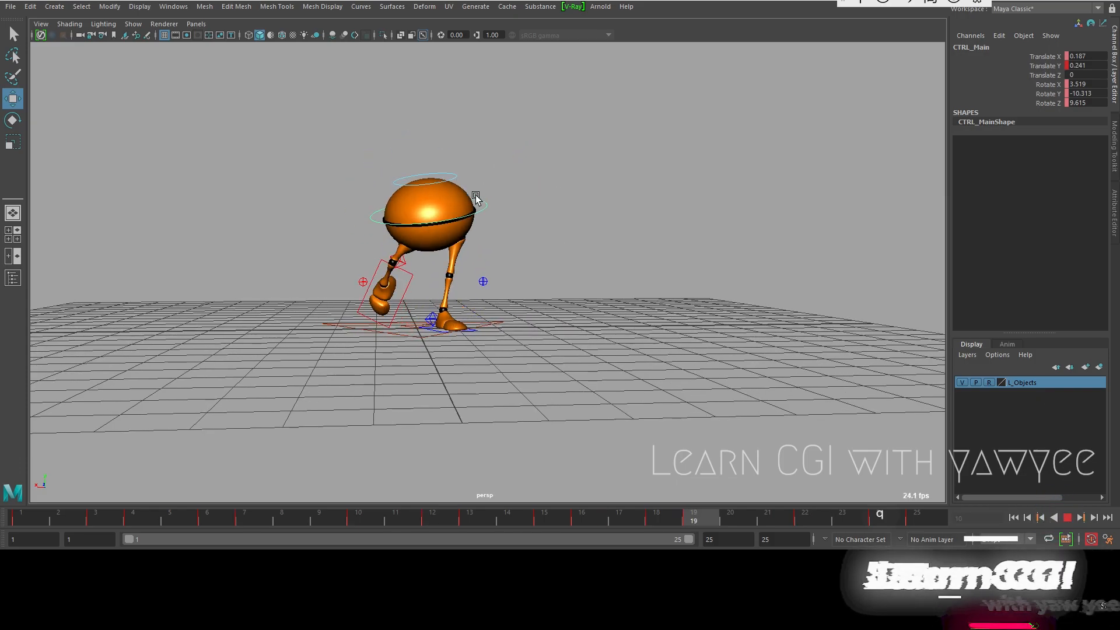
{"action": "left_click_drag", "start_coordinate": [491, 263], "coordinate": [507, 313], "text": "alt"}
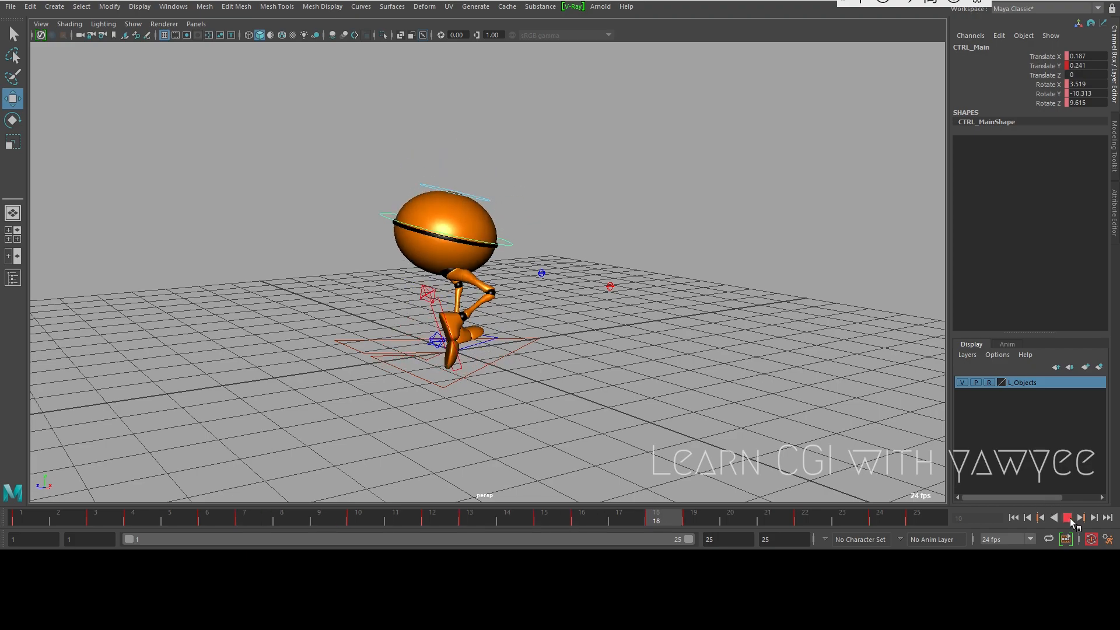
{"action": "left_click", "coordinate": [1067, 518]}
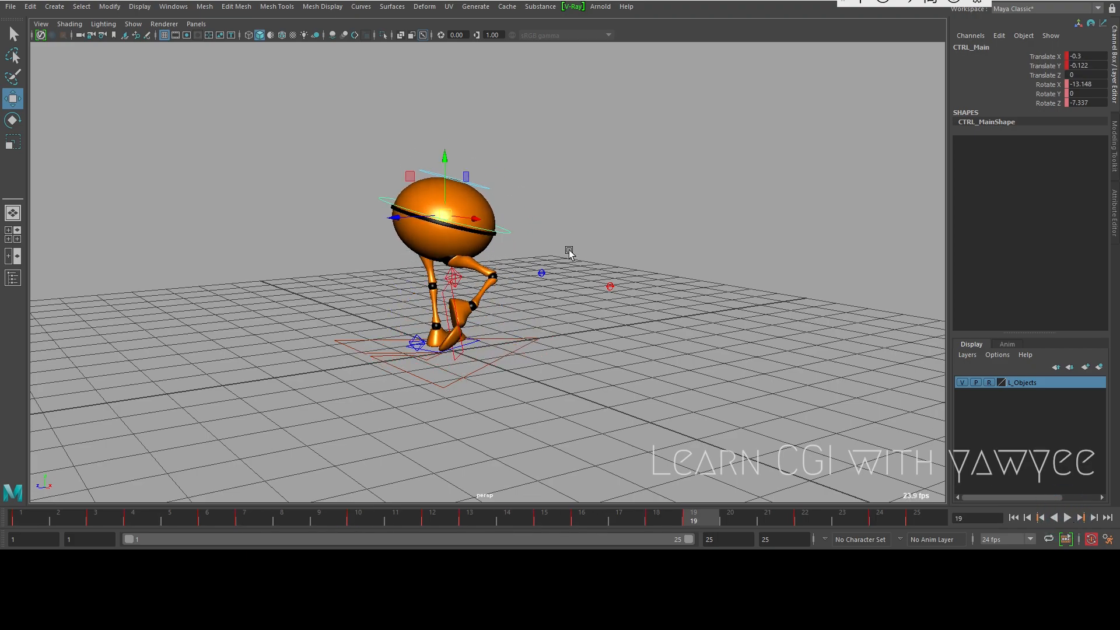